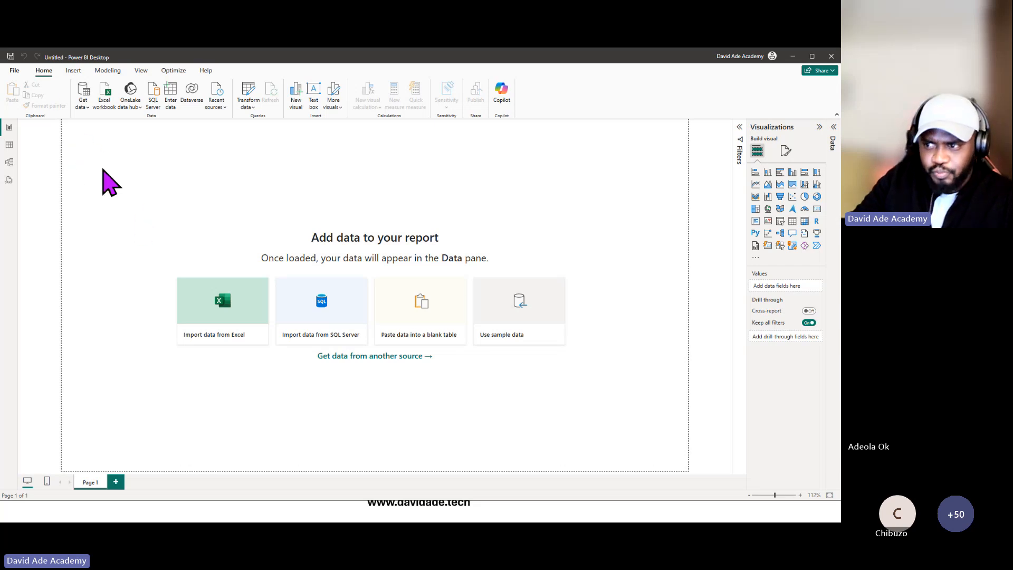
{"action": "left_click", "coordinate": [82, 104]}
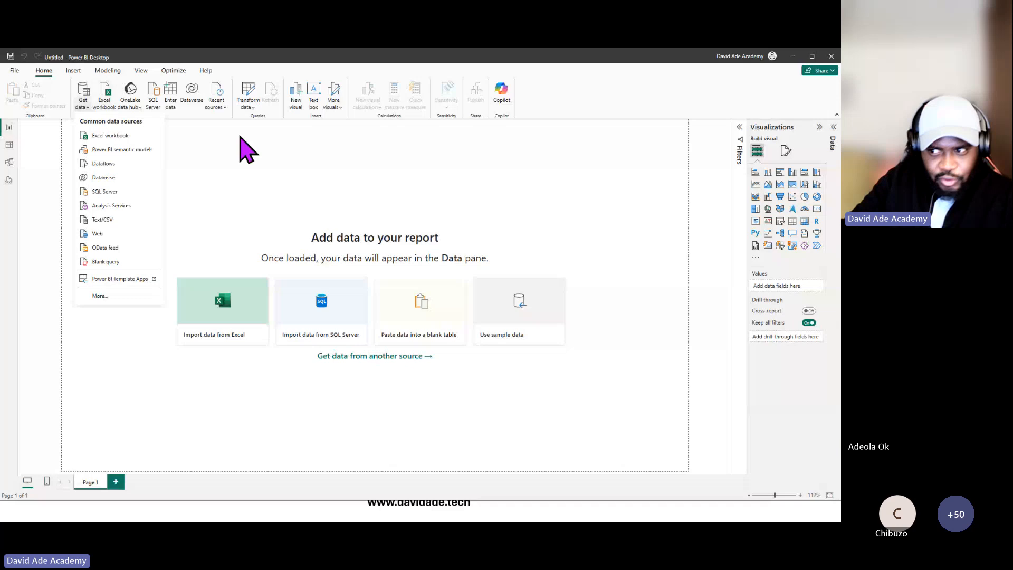
{"action": "left_click", "coordinate": [248, 194]}
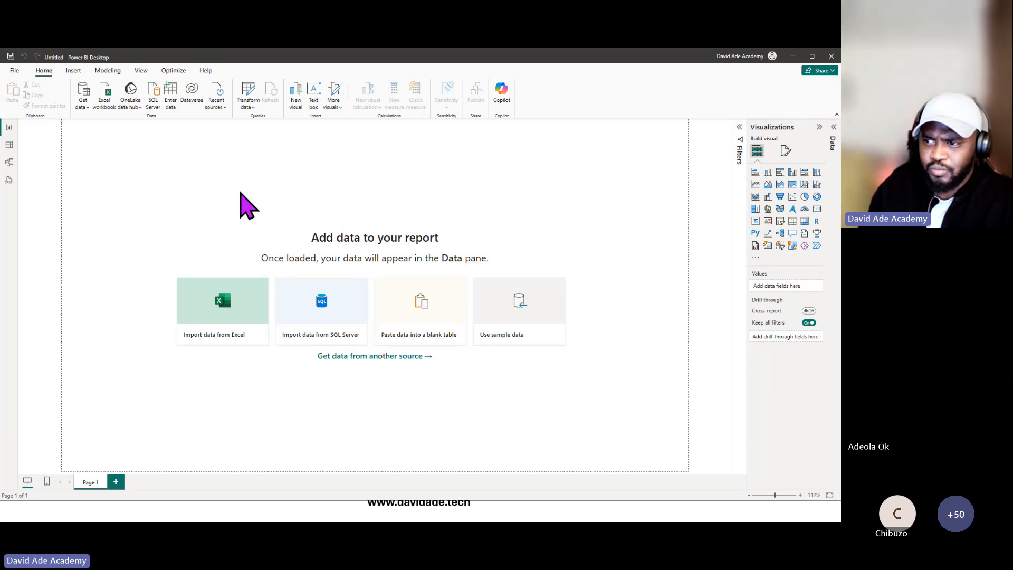
{"action": "left_click", "coordinate": [85, 105]}
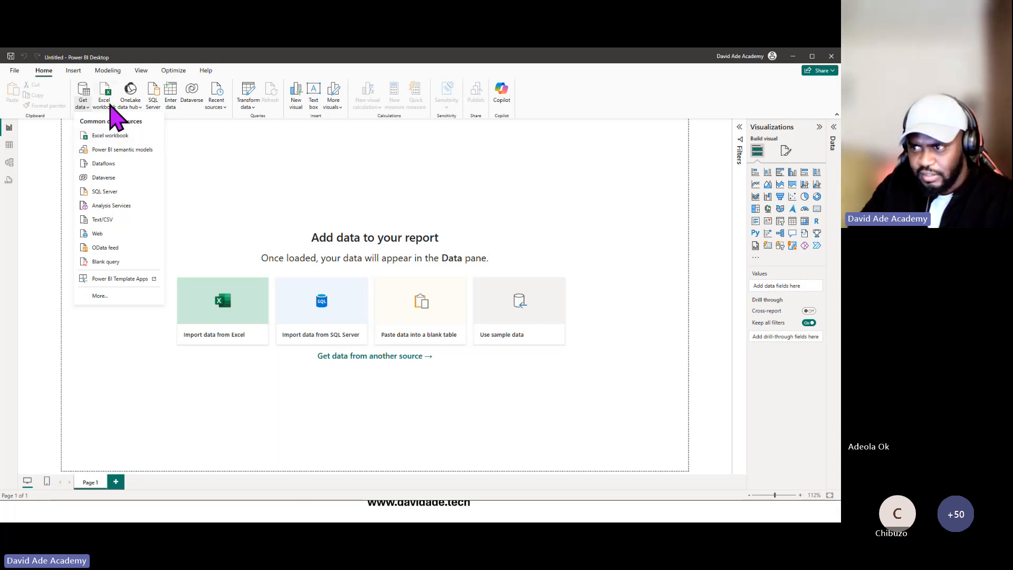
{"action": "left_click", "coordinate": [221, 182]}
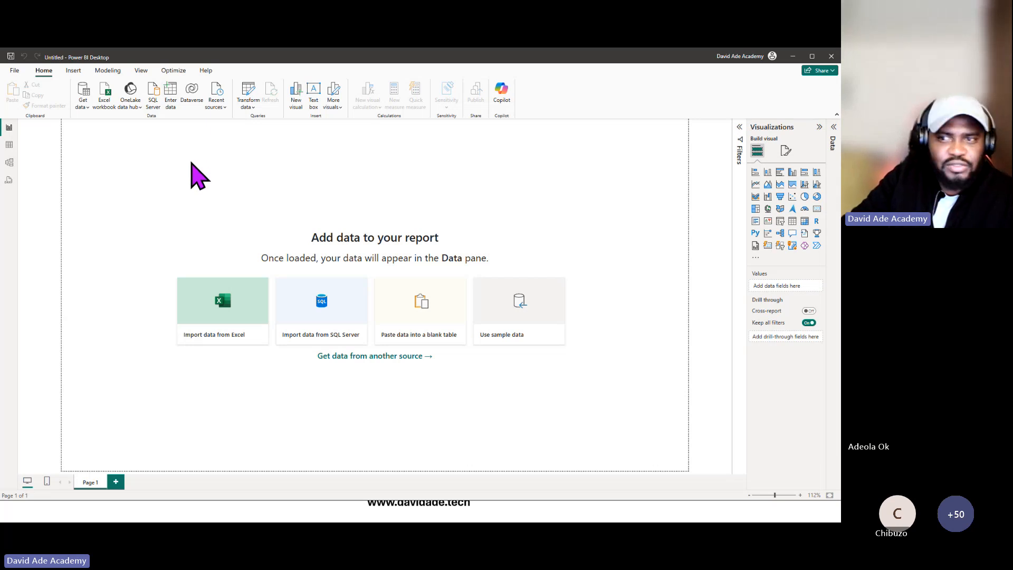
Start a manually entered data table and name its first column Month.
{"action": "left_click", "coordinate": [169, 101]}
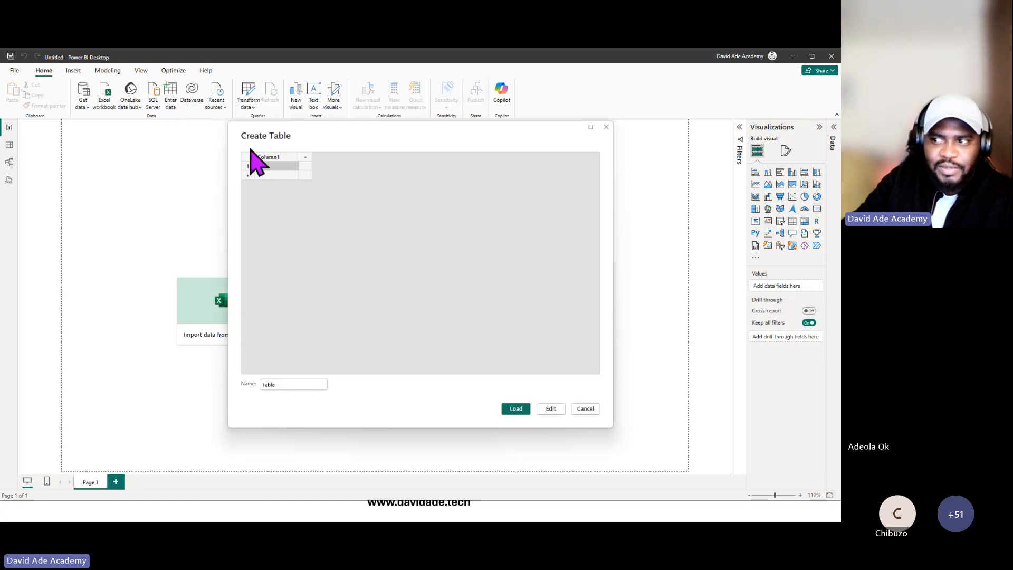
{"action": "double_click", "coordinate": [268, 157]}
{"action": "type", "text": "Mo"}
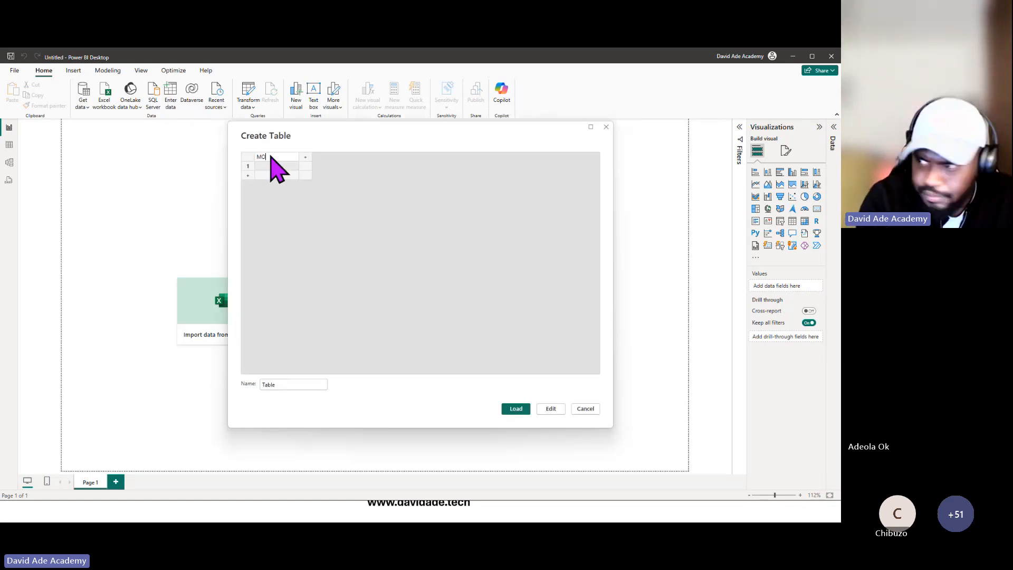
{"action": "type", "text": "n"}
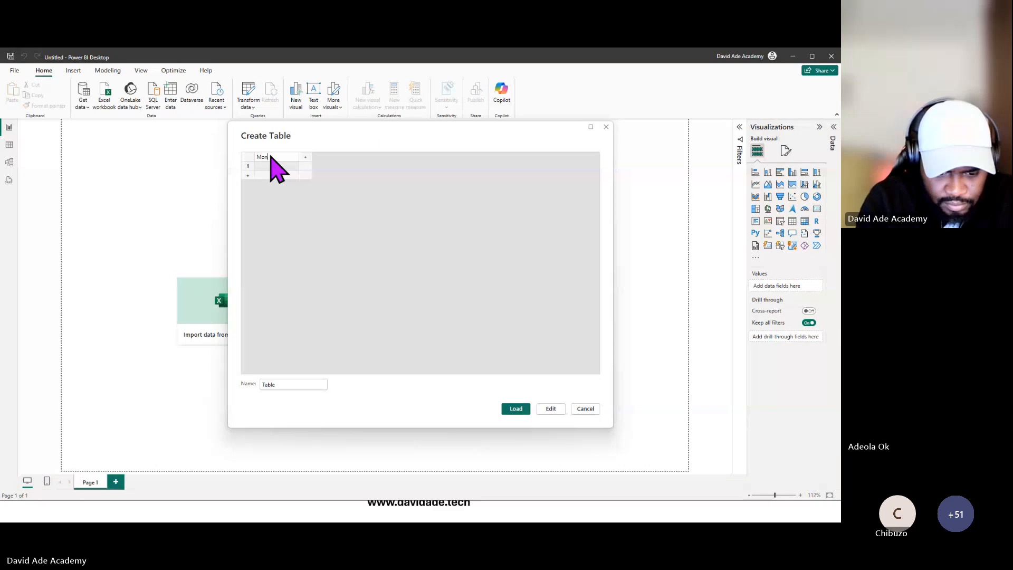
{"action": "type", "text": "th"}
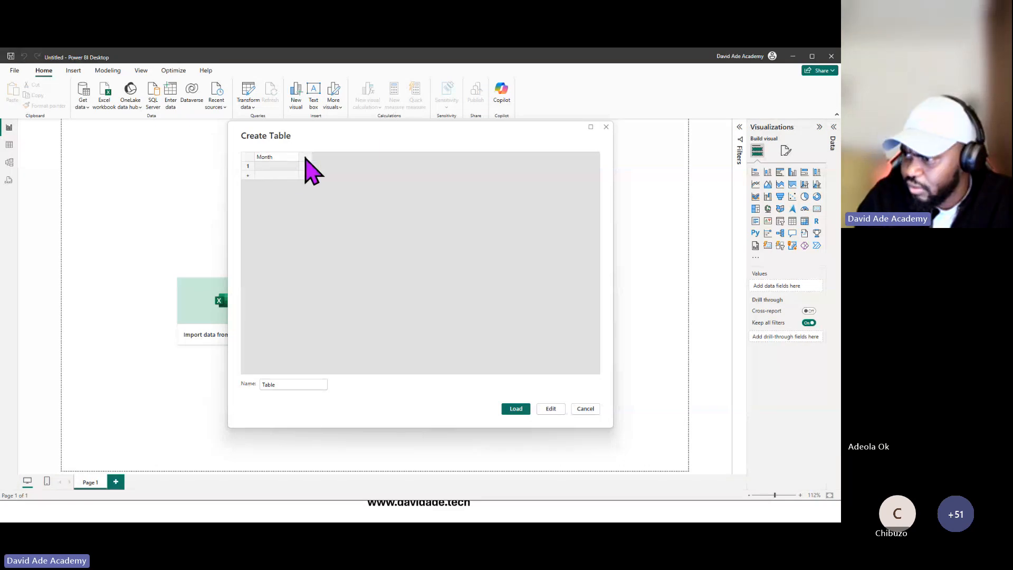
Add a second column to the table and name it Month Number, correcting the misspelled first word.
{"action": "left_click", "coordinate": [305, 157]}
{"action": "double_click", "coordinate": [325, 157]}
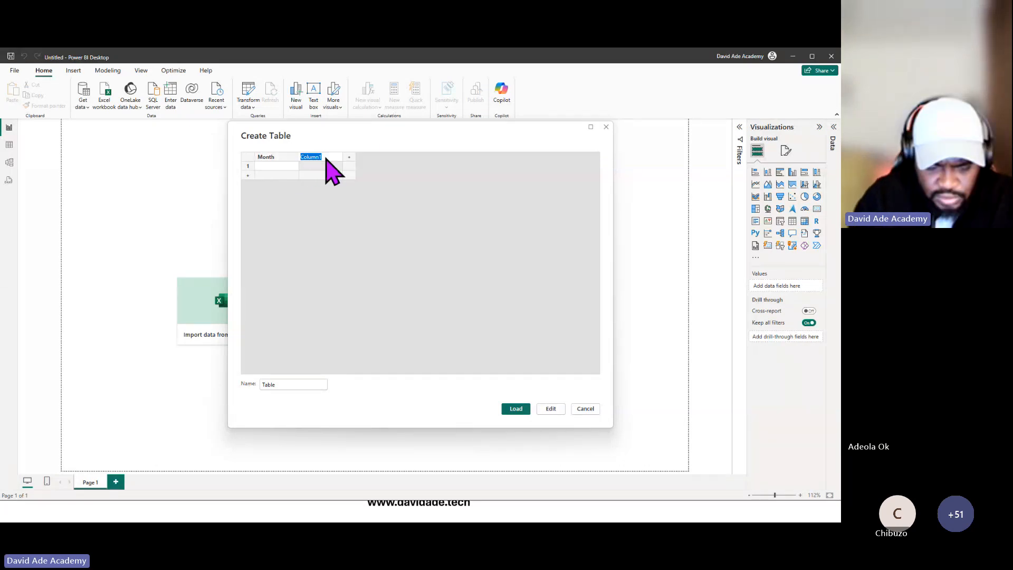
{"action": "type", "text": "Minth N"}
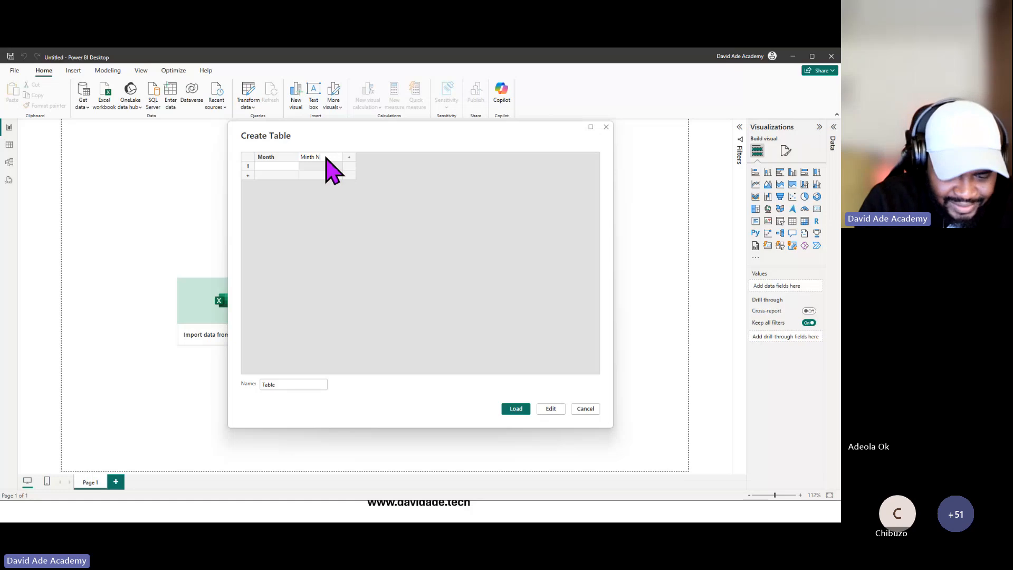
{"action": "type", "text": "umber"}
{"action": "key", "text": "Return"}
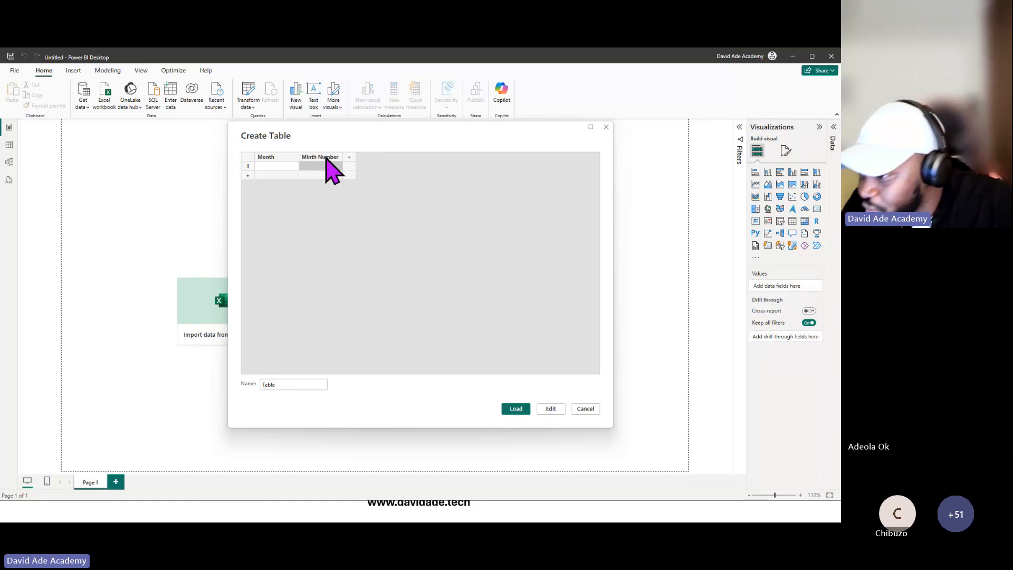
{"action": "double_click", "coordinate": [318, 157]}
{"action": "left_click", "coordinate": [315, 157]}
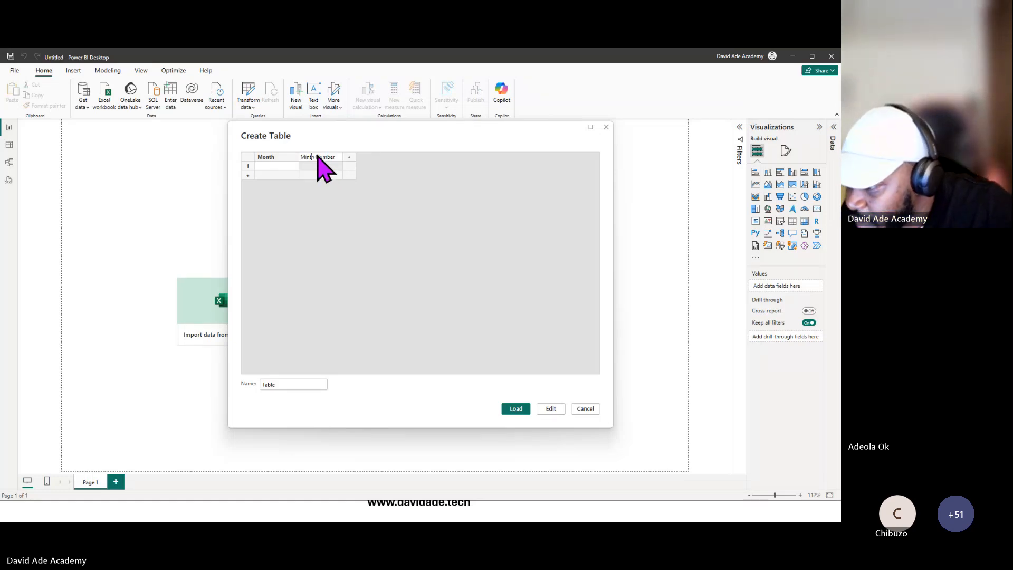
{"action": "key", "text": "BackSpace"}
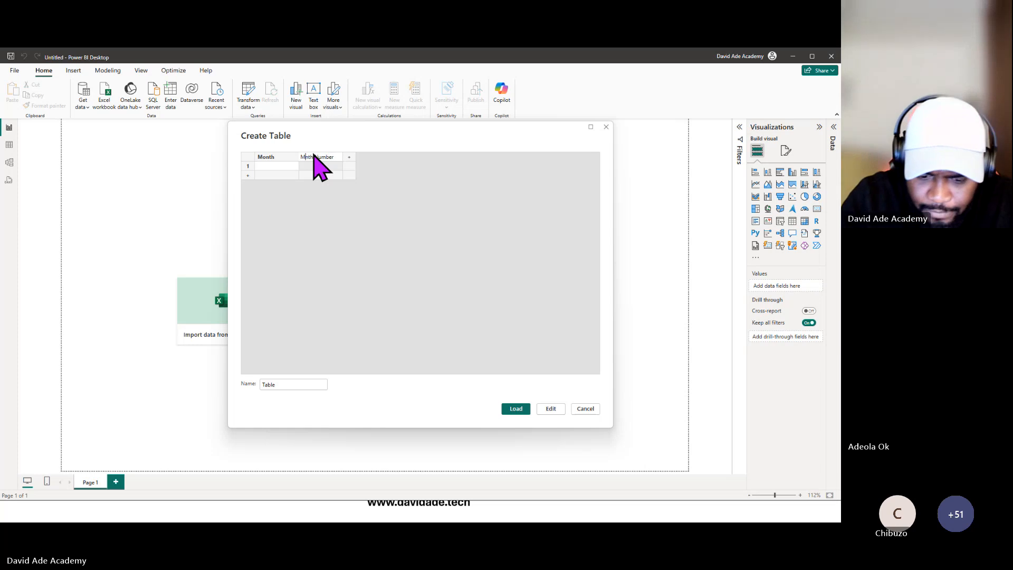
{"action": "type", "text": "o"}
Fill the first three rows of the Month column with January, February and March.
{"action": "left_click", "coordinate": [278, 166]}
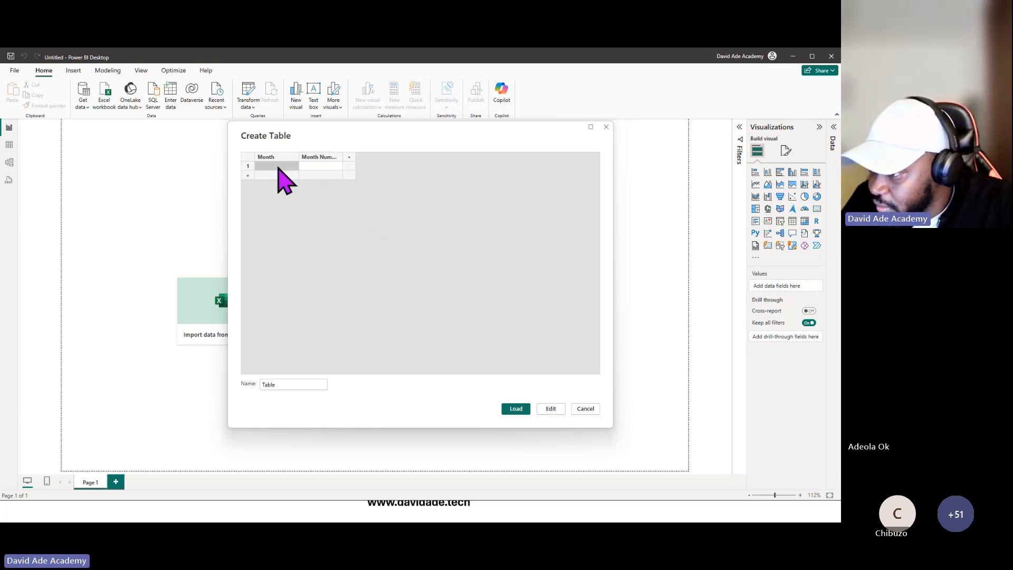
{"action": "left_click", "coordinate": [279, 167]}
{"action": "type", "text": "Janua"}
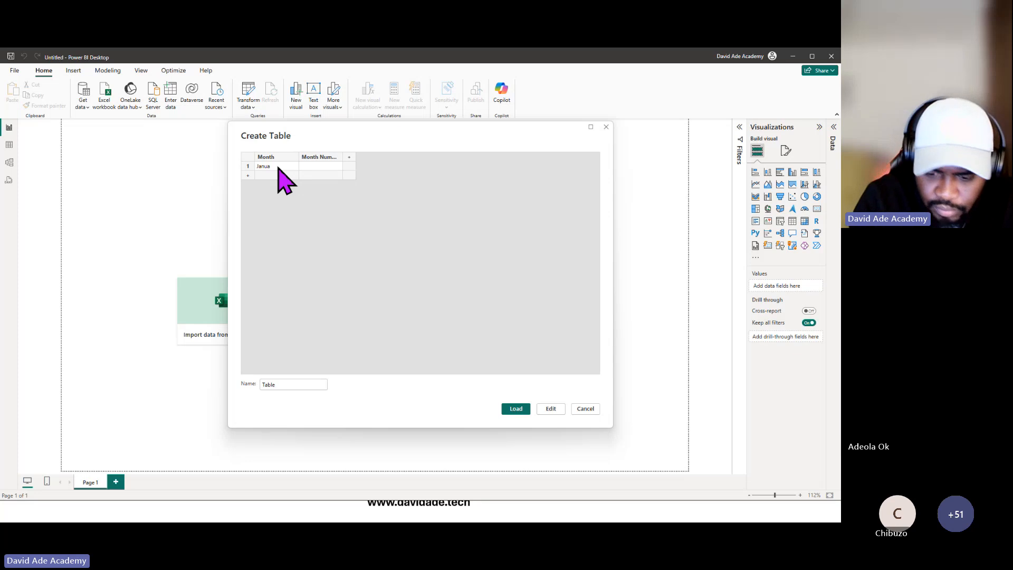
{"action": "type", "text": "ry"}
{"action": "key", "text": "Return"}
{"action": "type", "text": "Febr"}
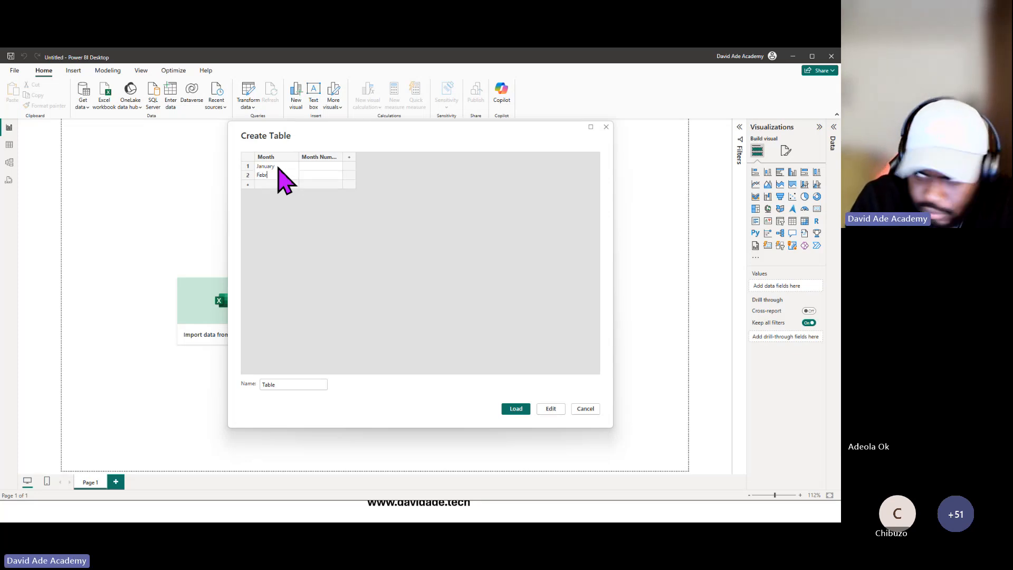
{"action": "type", "text": "uary"}
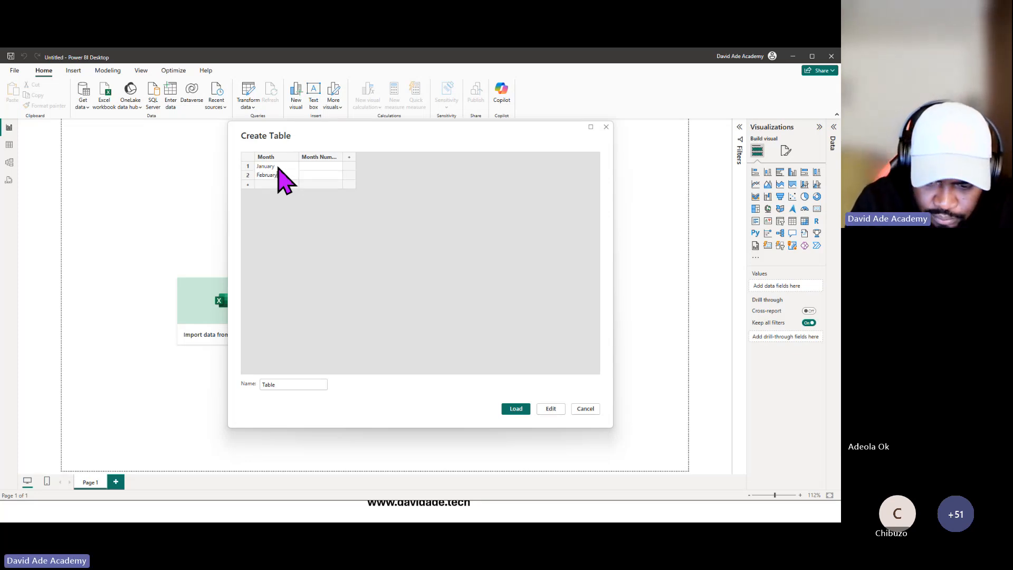
{"action": "key", "text": "Return"}
{"action": "type", "text": "March"}
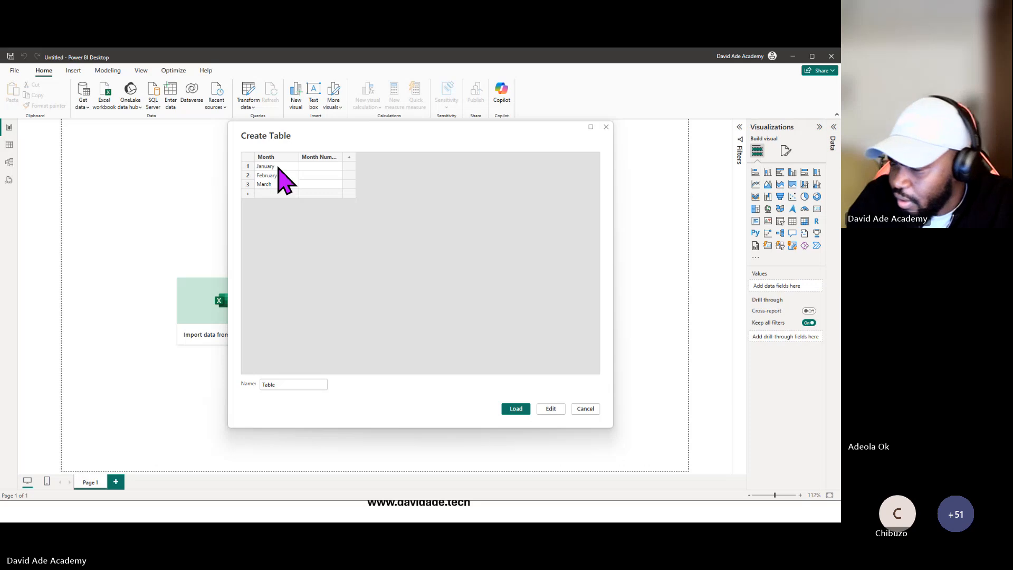
Enter 1, 2 and 3 in the Month Number column for January, February and March.
{"action": "left_click", "coordinate": [309, 165]}
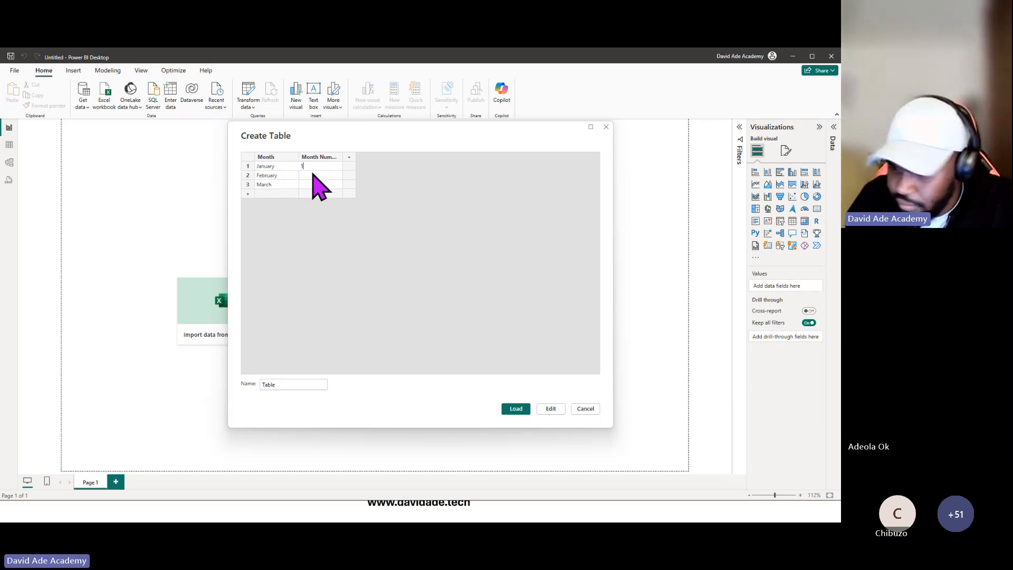
{"action": "type", "text": "1"}
{"action": "key", "text": "Return"}
{"action": "type", "text": "2"}
{"action": "key", "text": "Return"}
{"action": "type", "text": "3"}
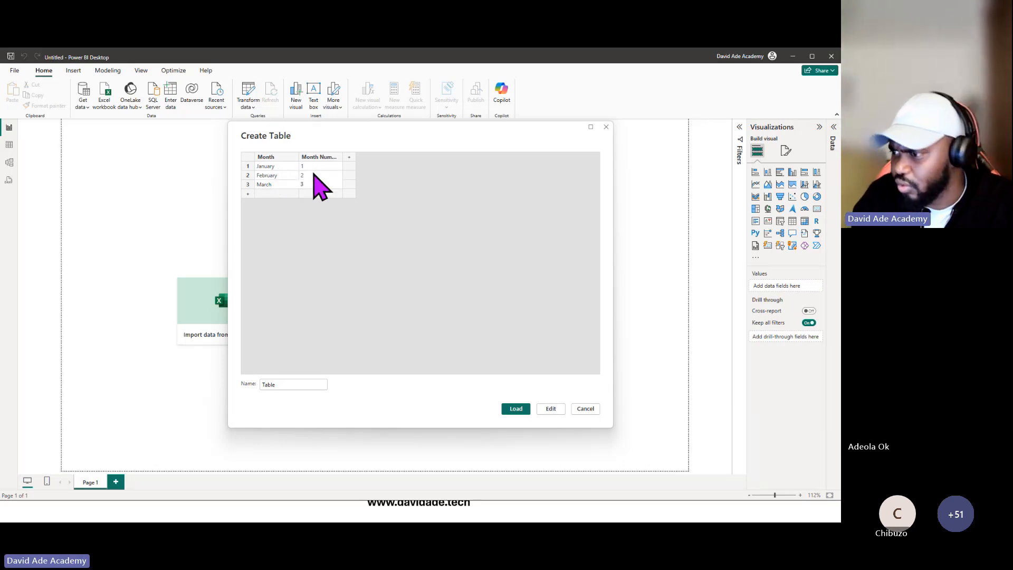
Name the new table Month Number Table and load it into the report.
{"action": "double_click", "coordinate": [261, 385]}
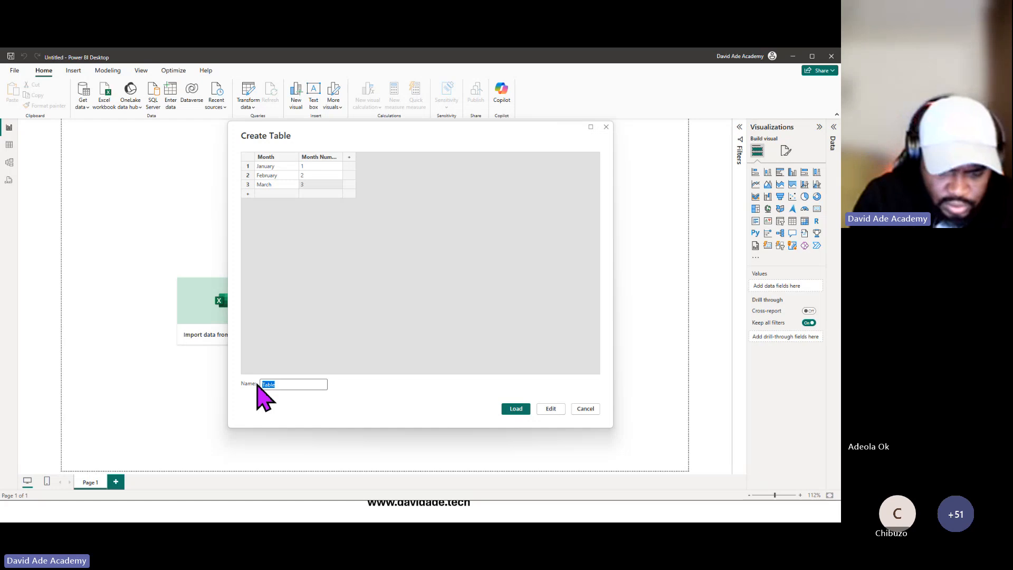
{"action": "type", "text": "Mn"}
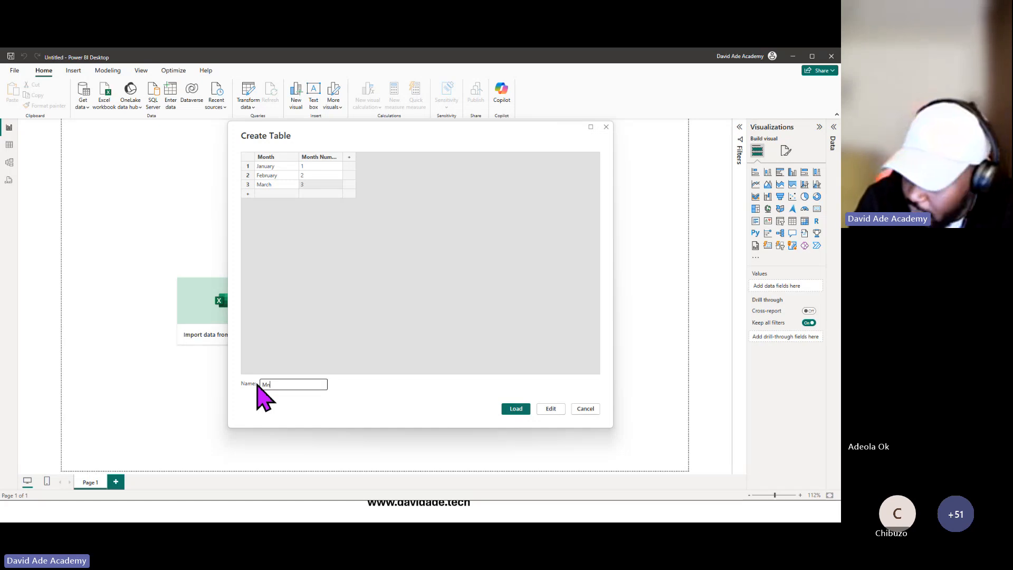
{"action": "key", "text": "BackSpace"}
{"action": "type", "text": "o"}
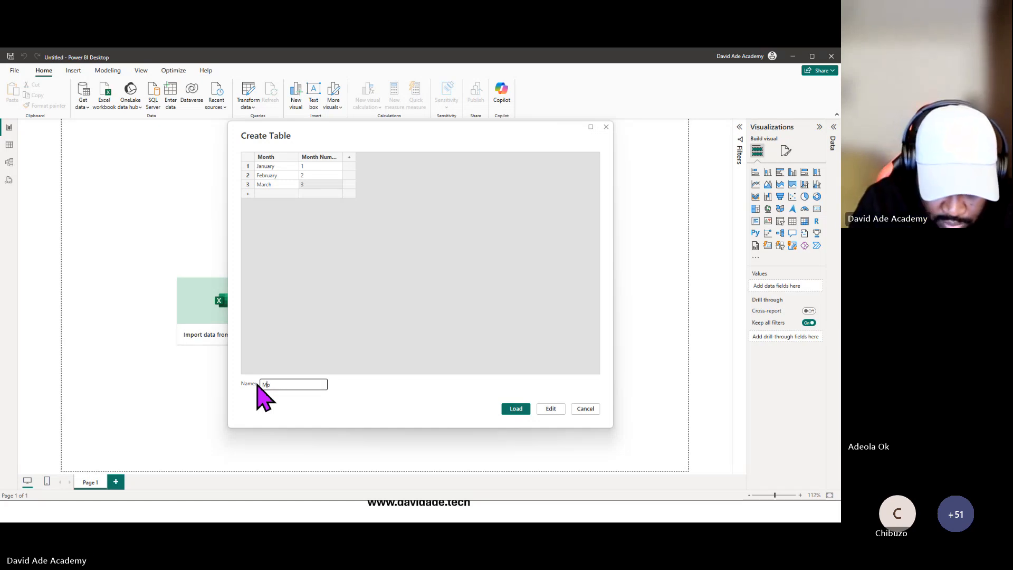
{"action": "type", "text": "nth Number"}
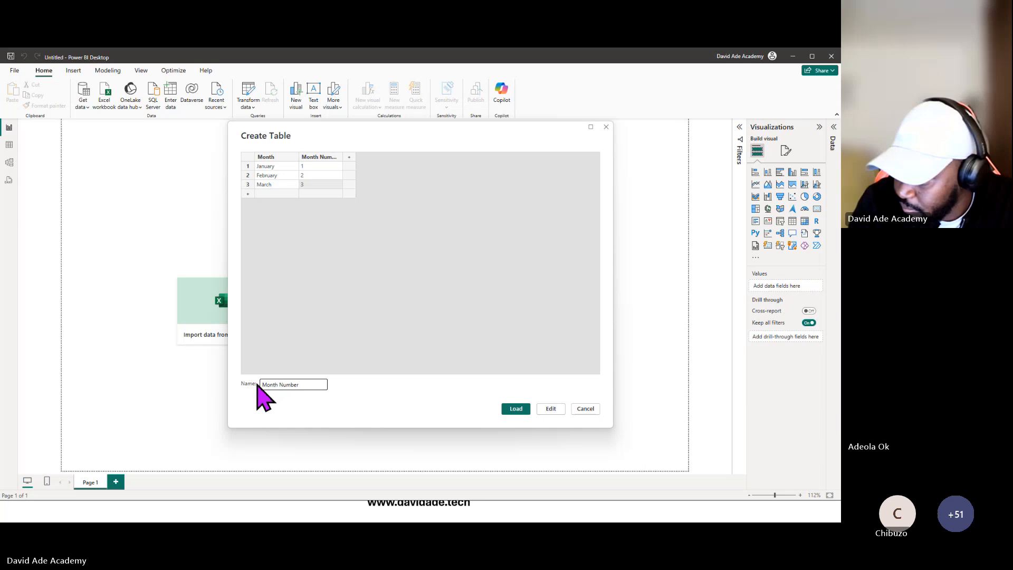
{"action": "type", "text": " Table"}
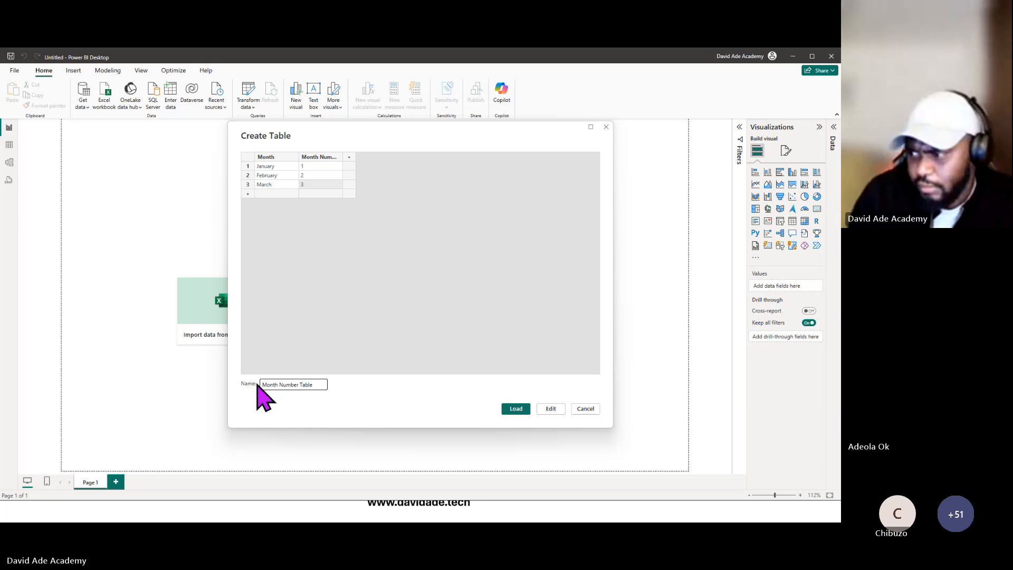
{"action": "key", "text": "Return"}
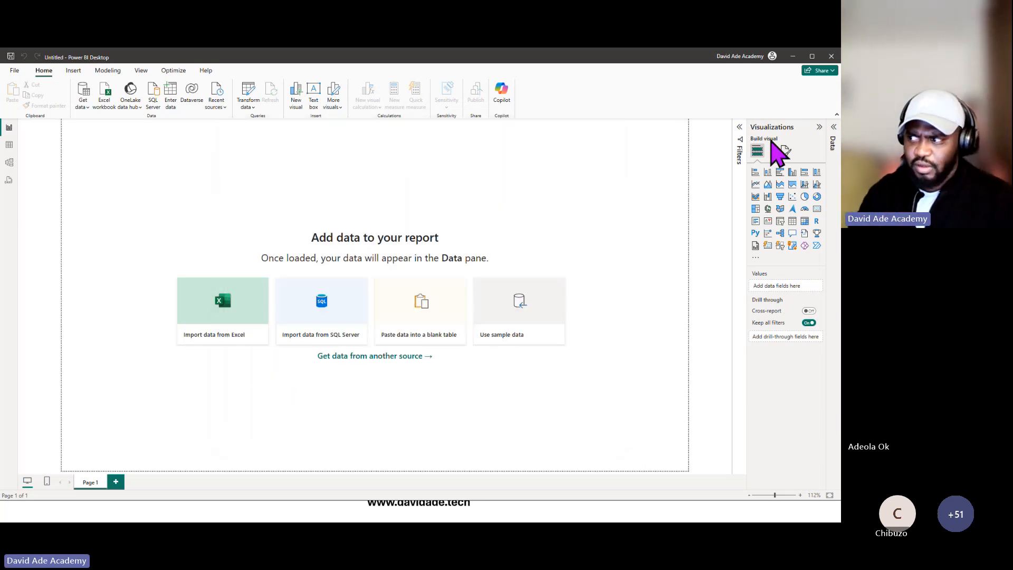
Show the report's data fields in a slightly wider pane and check the columns of the Month Number Table.
{"action": "left_click", "coordinate": [834, 129]}
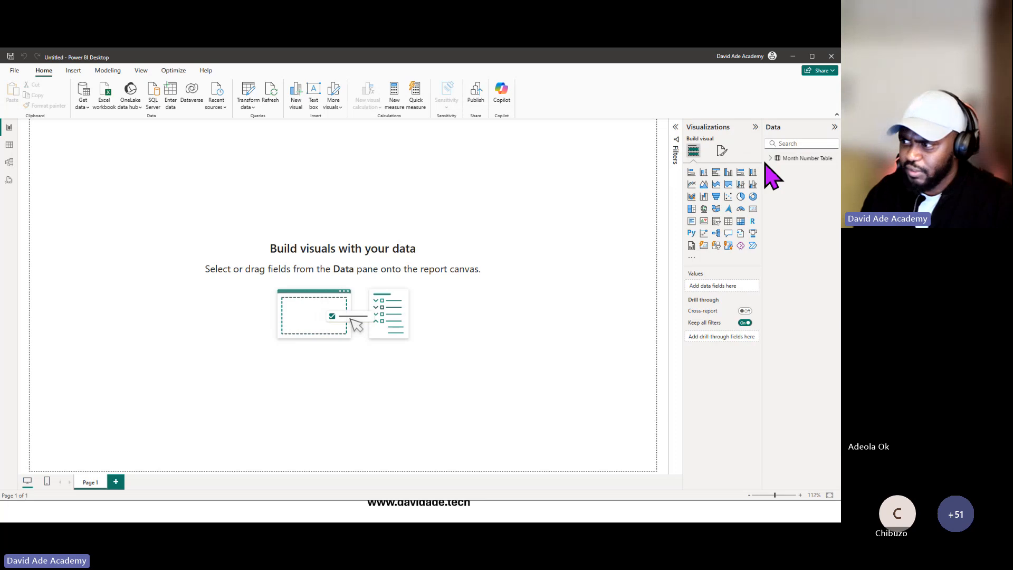
{"action": "left_click_drag", "start_coordinate": [763, 159], "coordinate": [751, 160]}
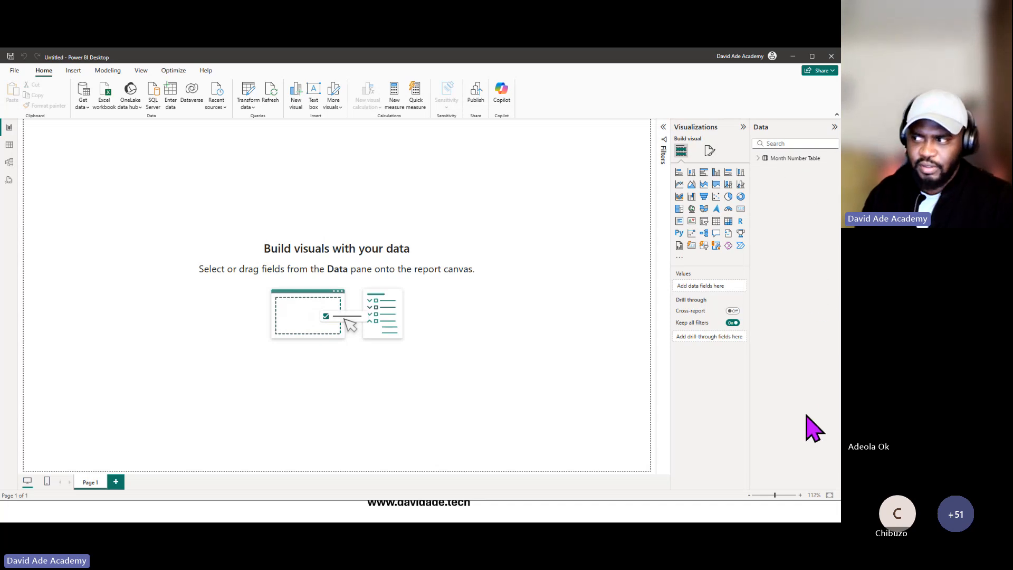
{"action": "left_click", "coordinate": [759, 158]}
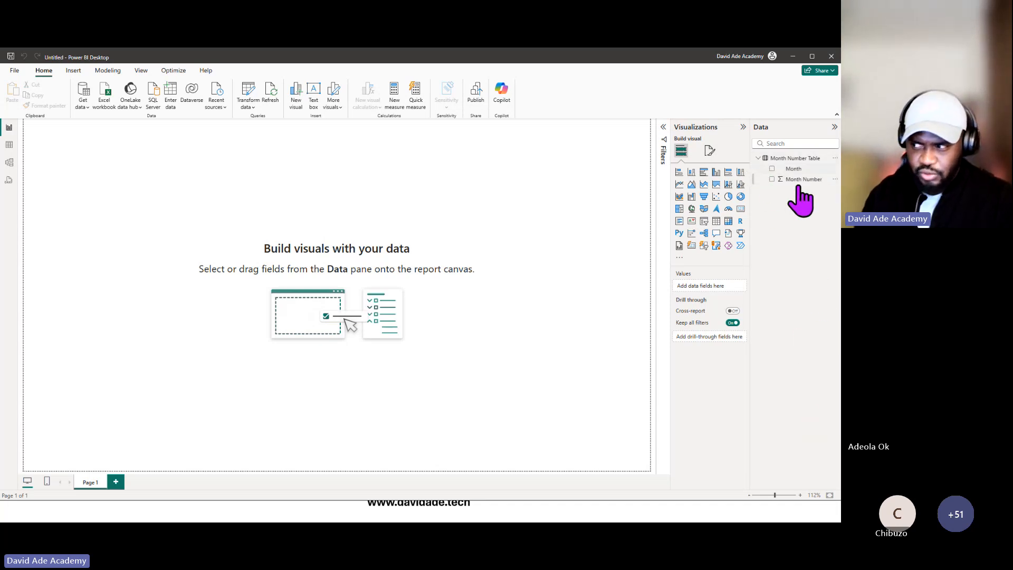
{"action": "left_click", "coordinate": [759, 158]}
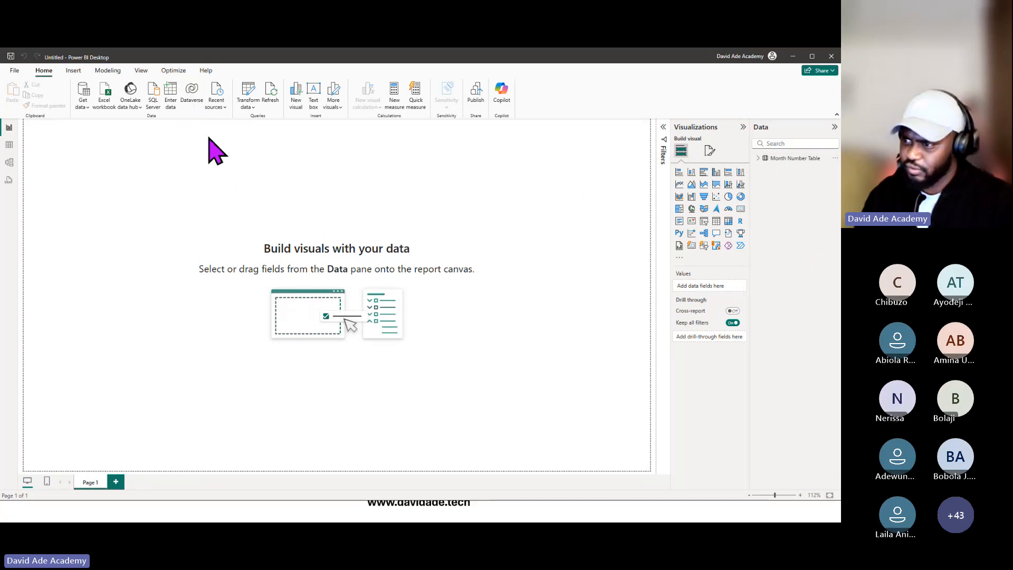
{"action": "left_click", "coordinate": [218, 108]}
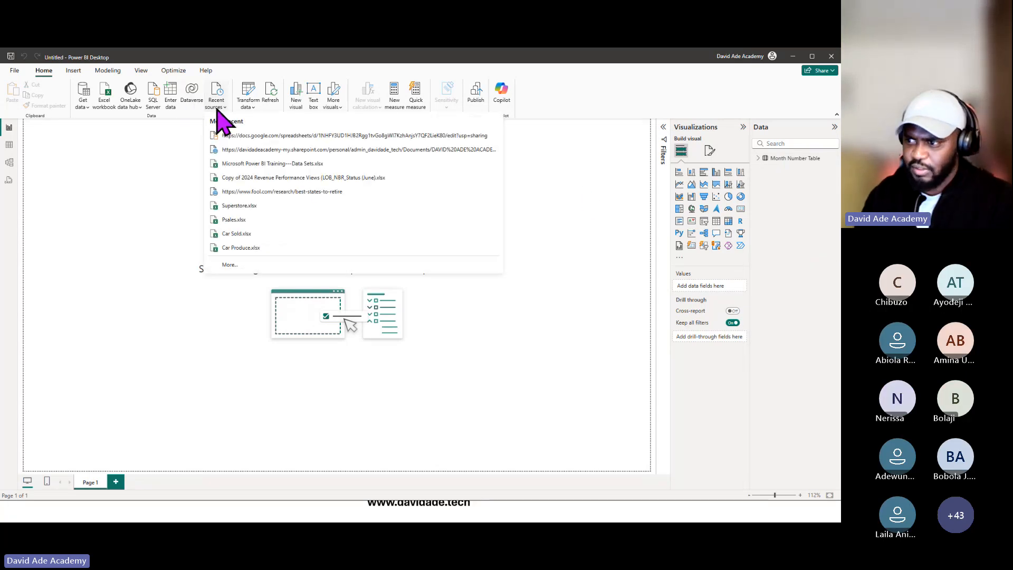
{"action": "left_click", "coordinate": [153, 159]}
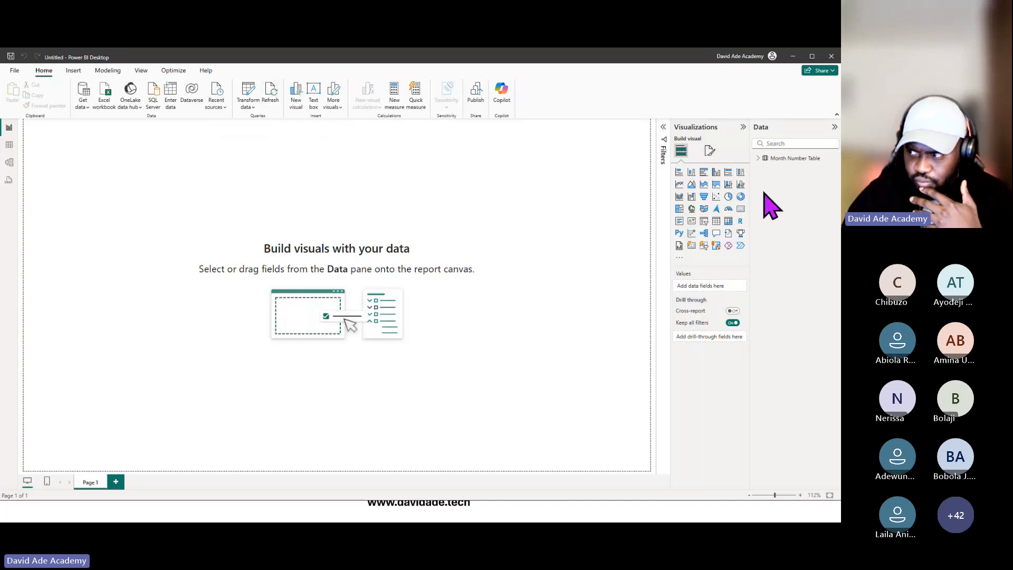
Insert a text box on the report page with the filler text "jhcvhjg .kbj" and leave the box selected.
{"action": "left_click", "coordinate": [316, 97]}
{"action": "type", "text": "jhcvhig kbj"}
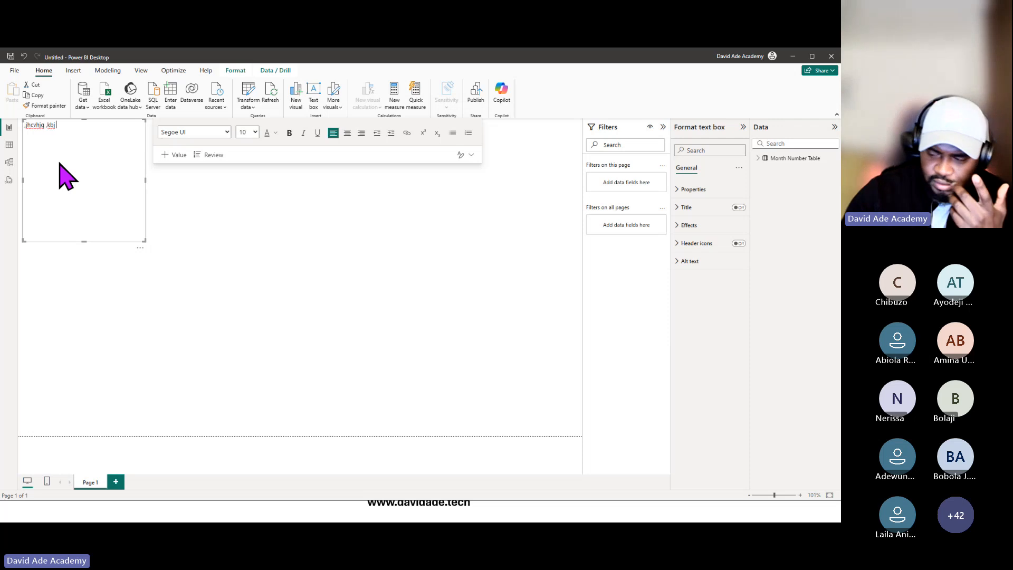
{"action": "left_click", "coordinate": [316, 265]}
{"action": "left_click", "coordinate": [106, 208]}
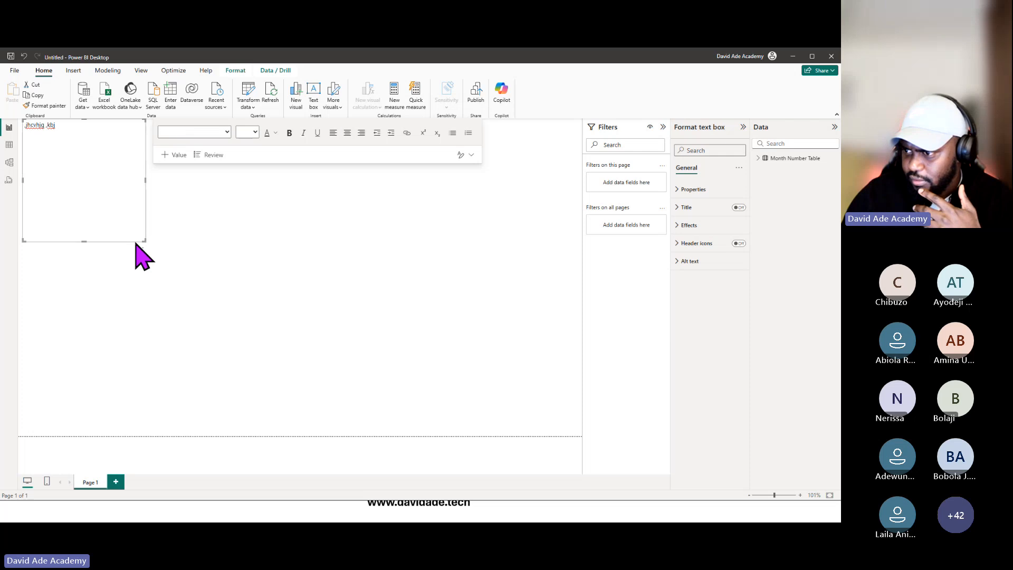
{"action": "left_click", "coordinate": [154, 212]}
{"action": "left_click", "coordinate": [130, 202]}
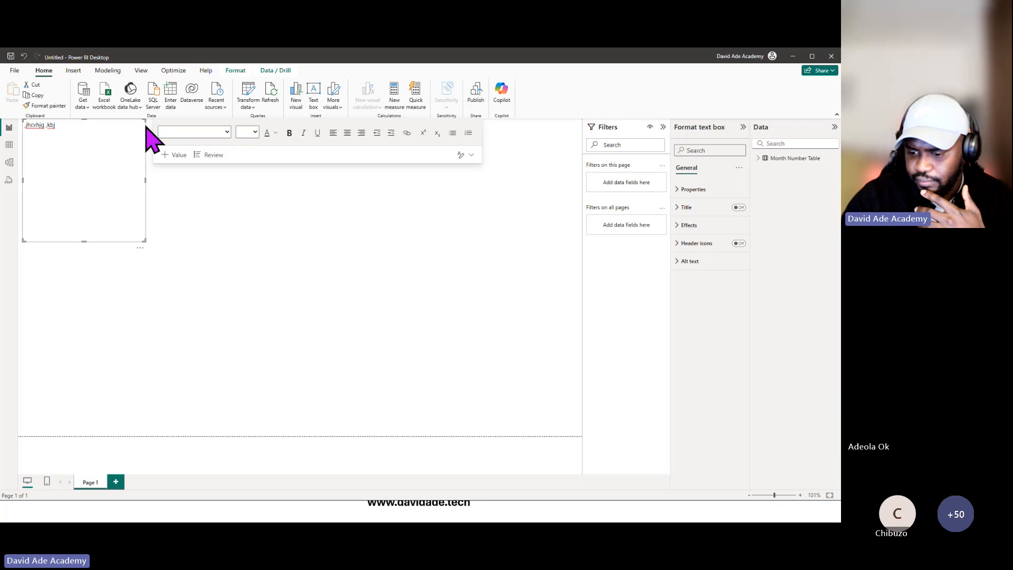
Delete the filler text box from the report page.
{"action": "key", "text": "Delete"}
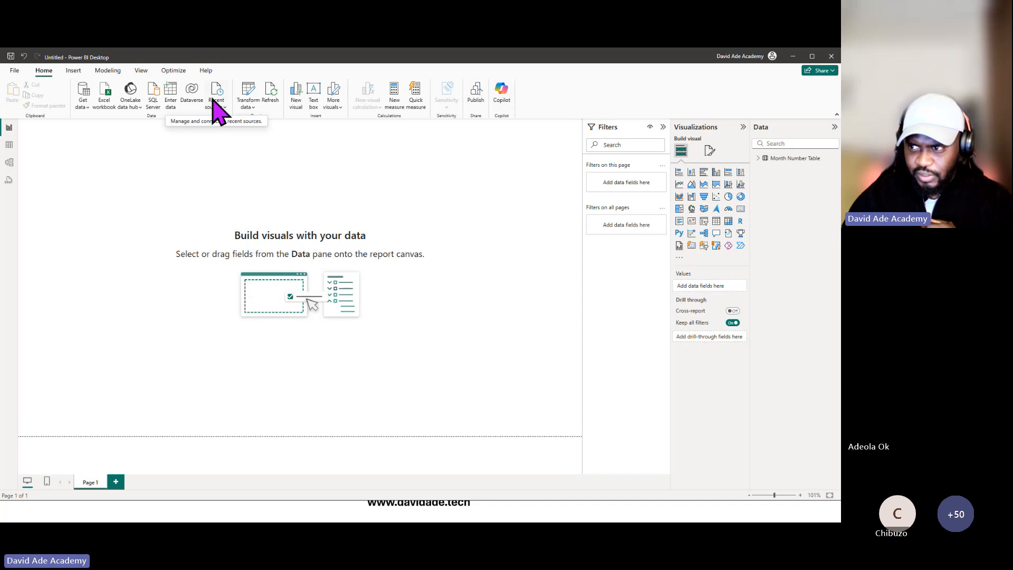
Review the available insert, modeling, view, optimization and help commands, and collapse the Filters pane.
{"action": "left_click", "coordinate": [74, 71]}
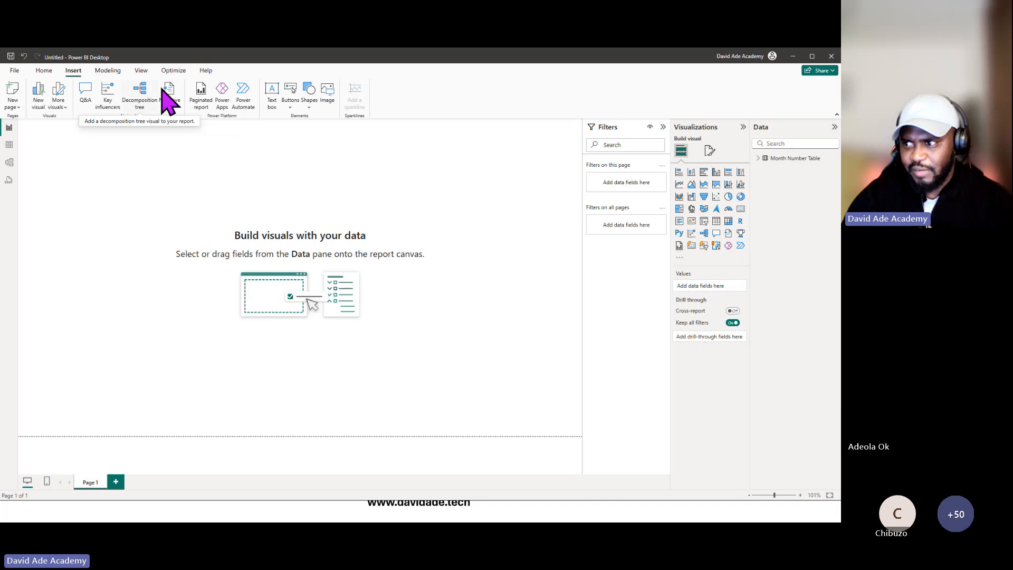
{"action": "left_click", "coordinate": [107, 71]}
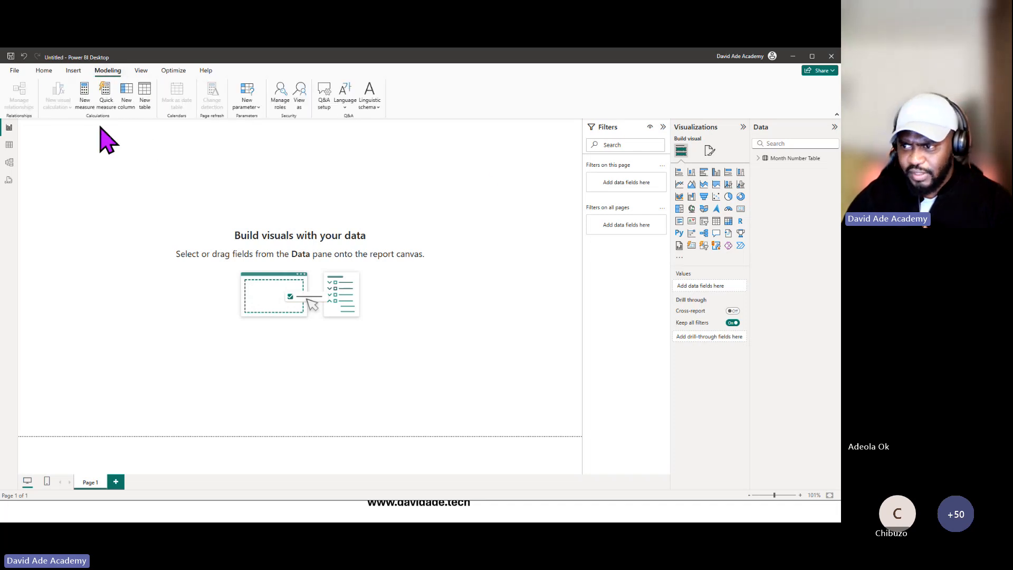
{"action": "left_click", "coordinate": [43, 71]}
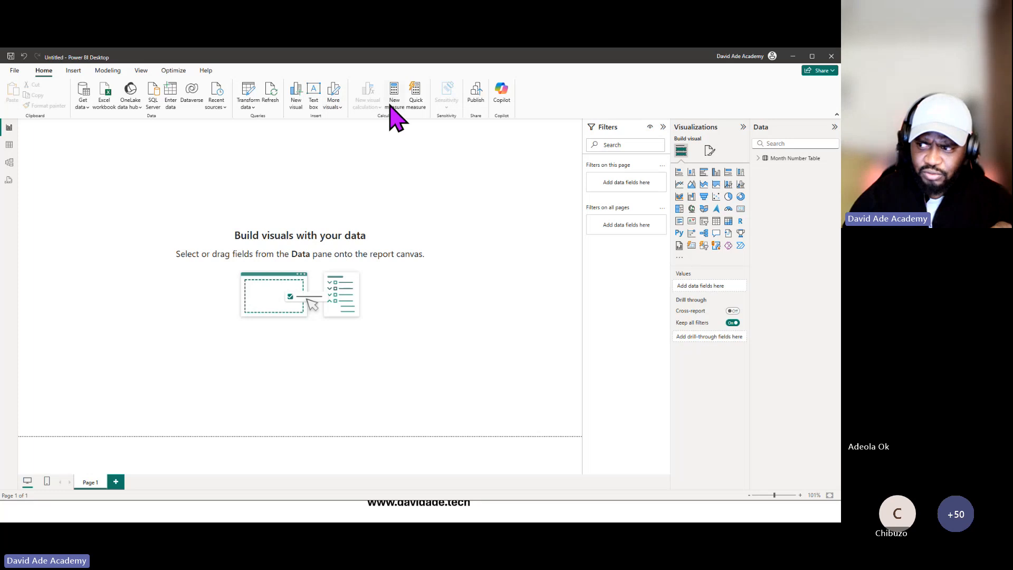
{"action": "left_click", "coordinate": [115, 71]}
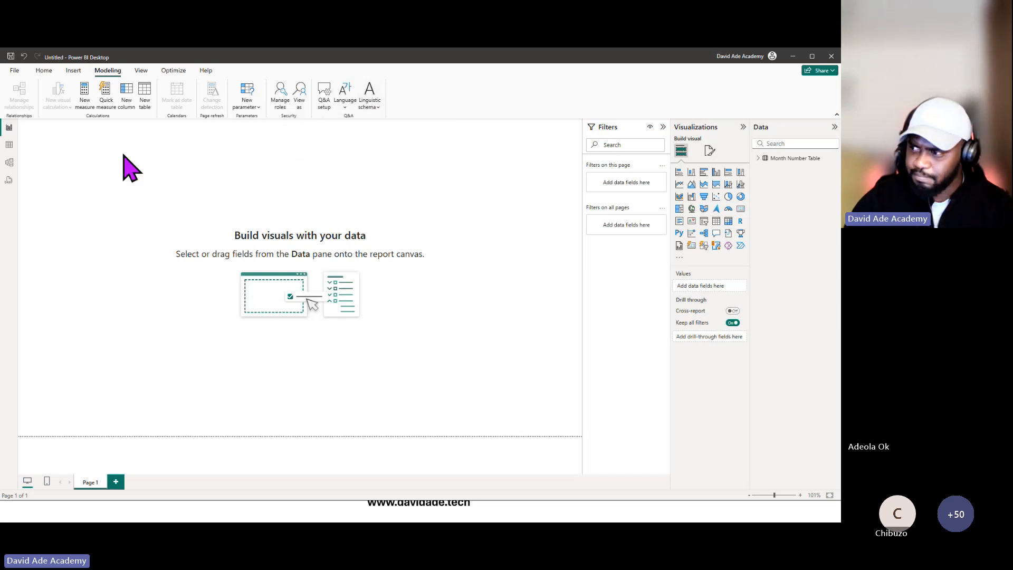
{"action": "left_click", "coordinate": [141, 71]}
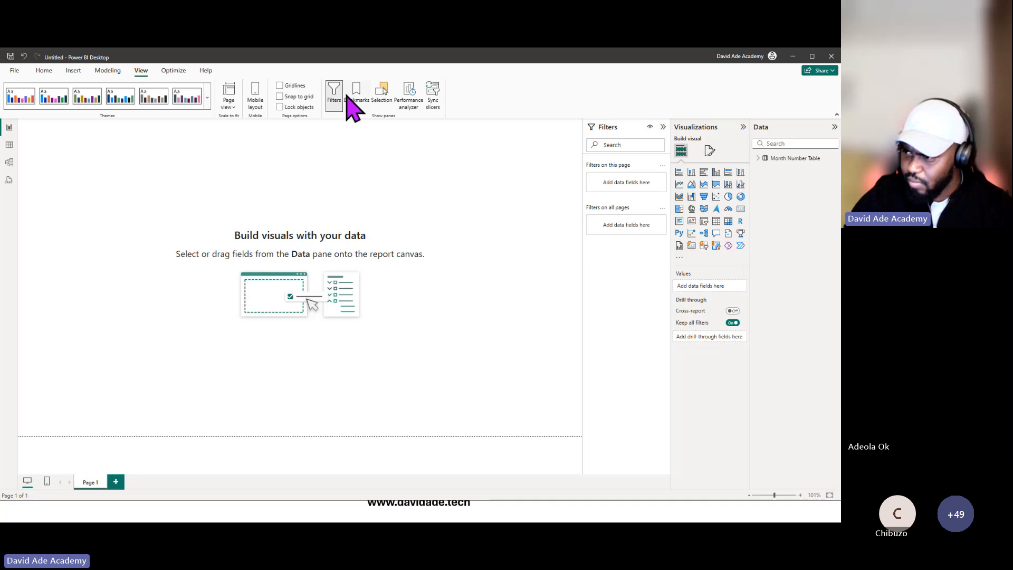
{"action": "left_click", "coordinate": [663, 128]}
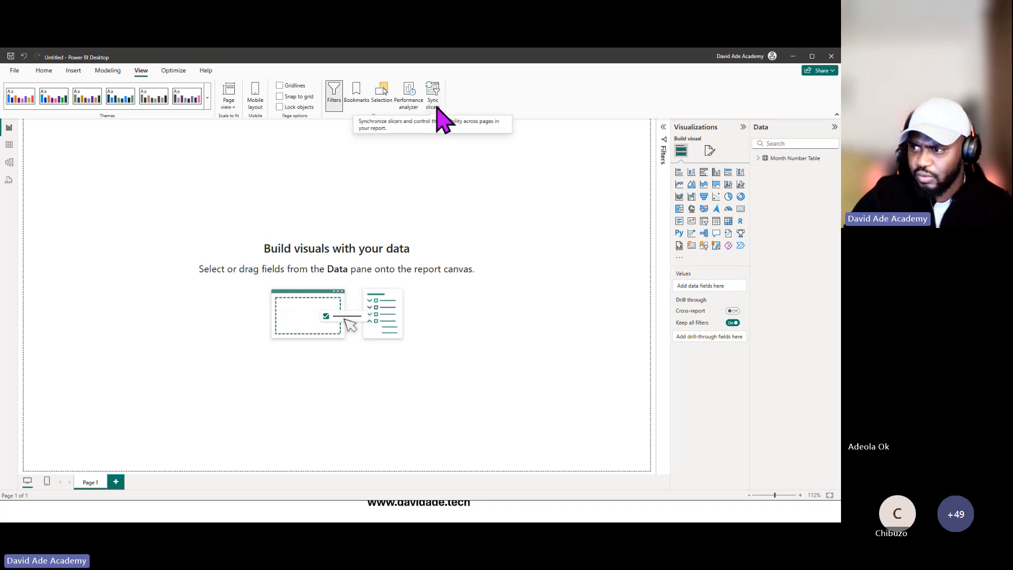
{"action": "left_click", "coordinate": [183, 71]}
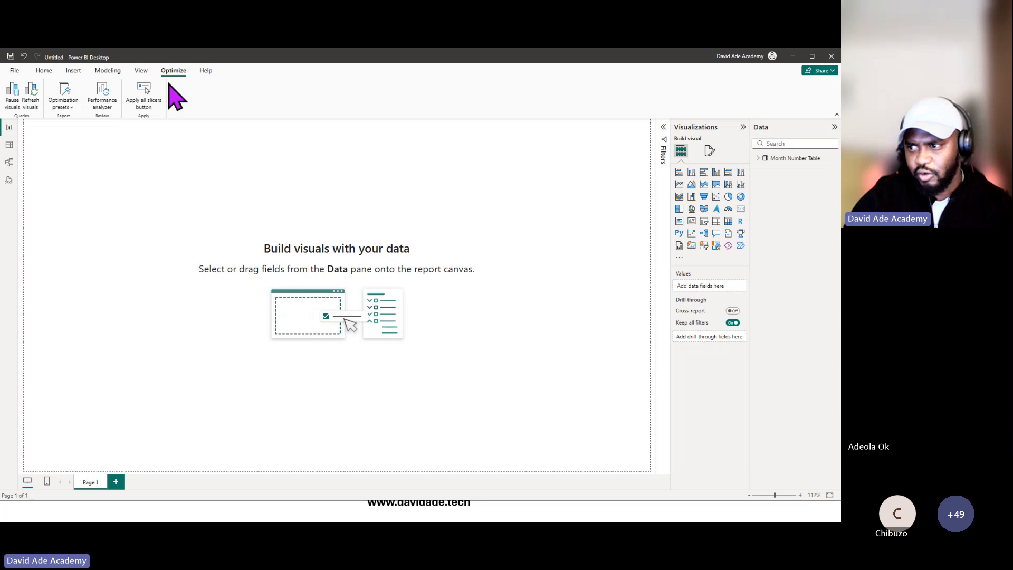
{"action": "left_click", "coordinate": [205, 71]}
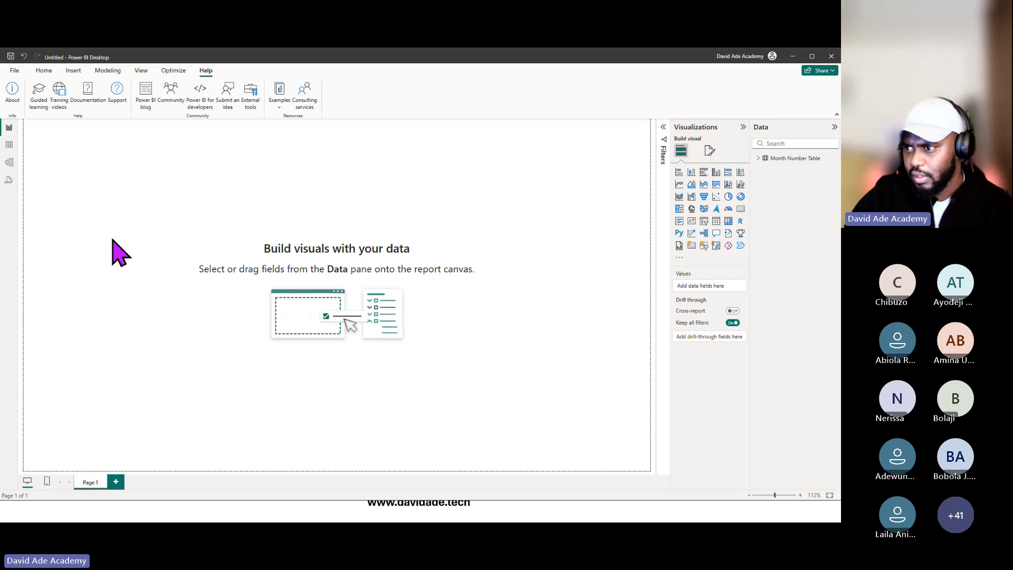
{"action": "left_click", "coordinate": [44, 72]}
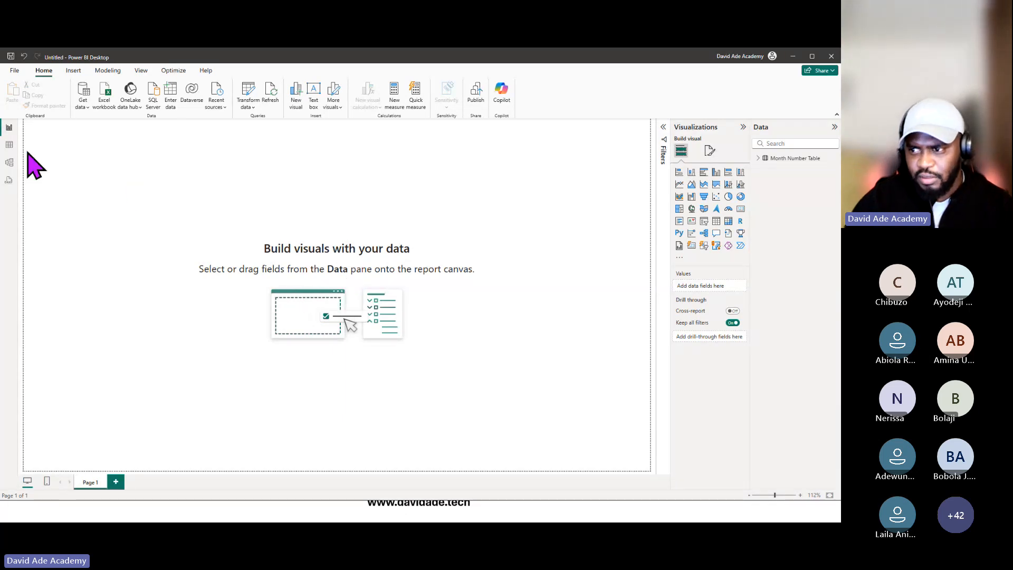
Examine the Month Number Table in table view and model view, look at the DAX query view, and return to the report.
{"action": "left_click", "coordinate": [9, 145]}
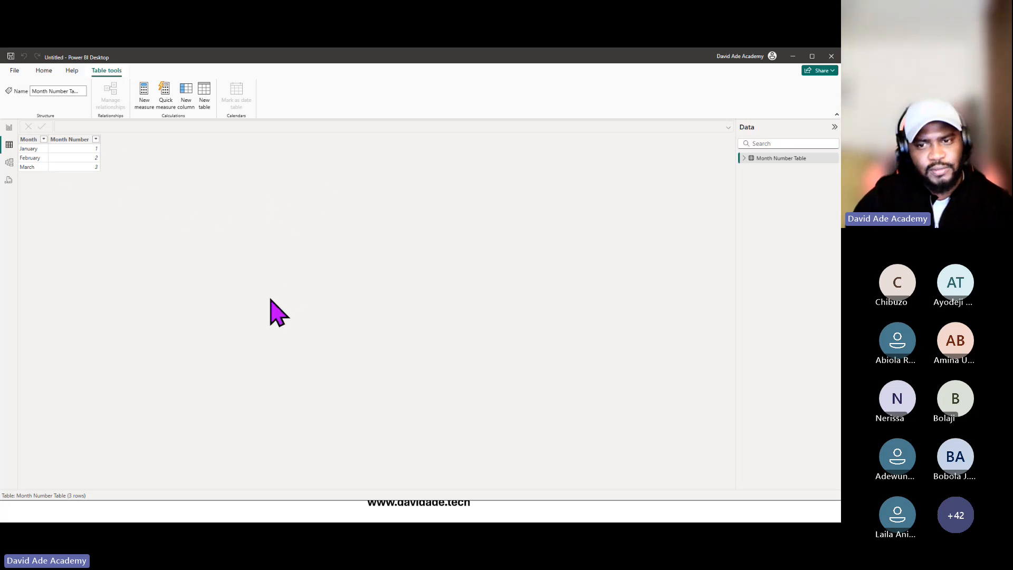
{"action": "left_click", "coordinate": [8, 162]}
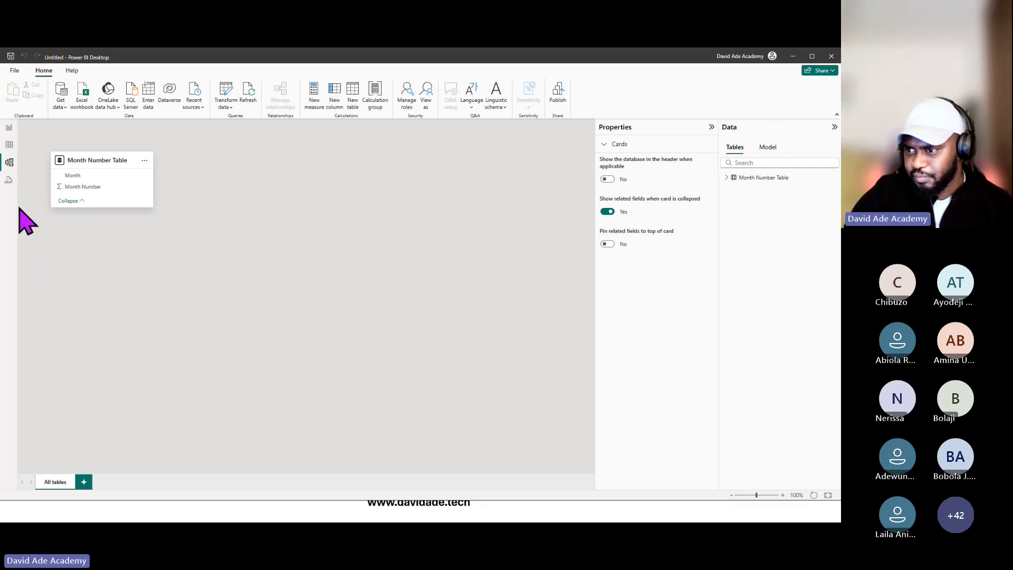
{"action": "left_click", "coordinate": [8, 180]}
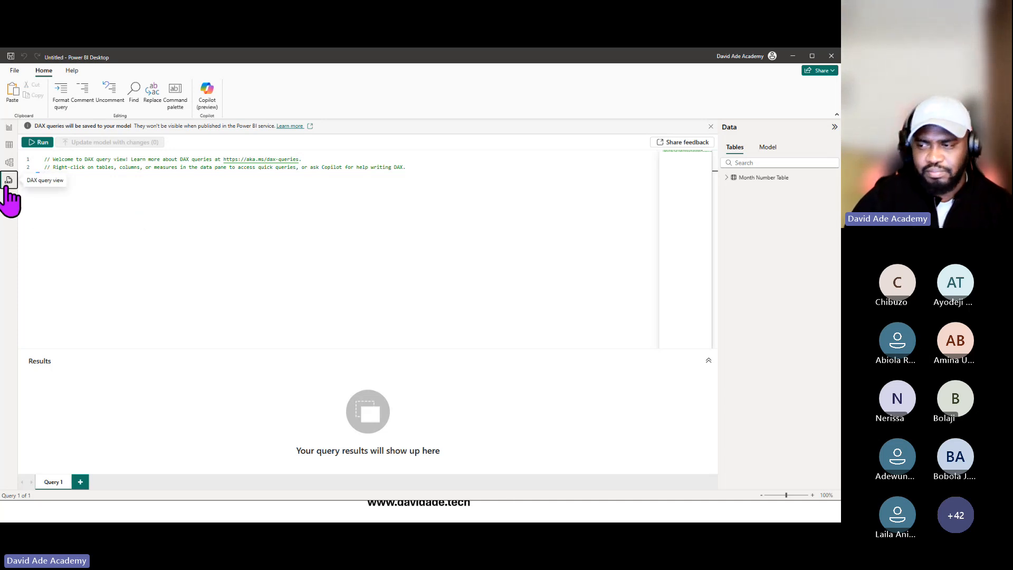
{"action": "left_click", "coordinate": [9, 128]}
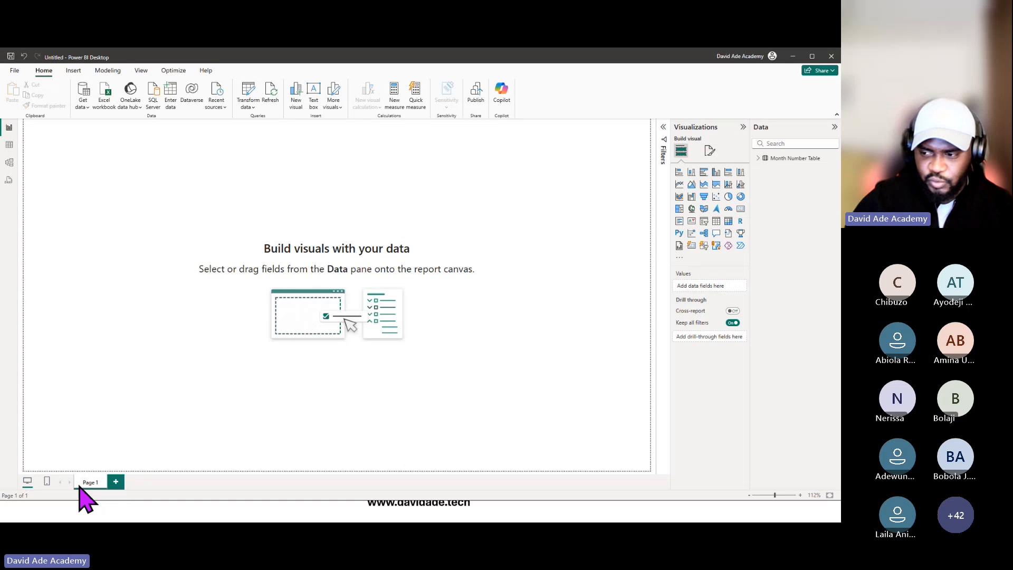
Add two blank pages to the report and check which page options are available for Page 3.
{"action": "left_click", "coordinate": [115, 482]}
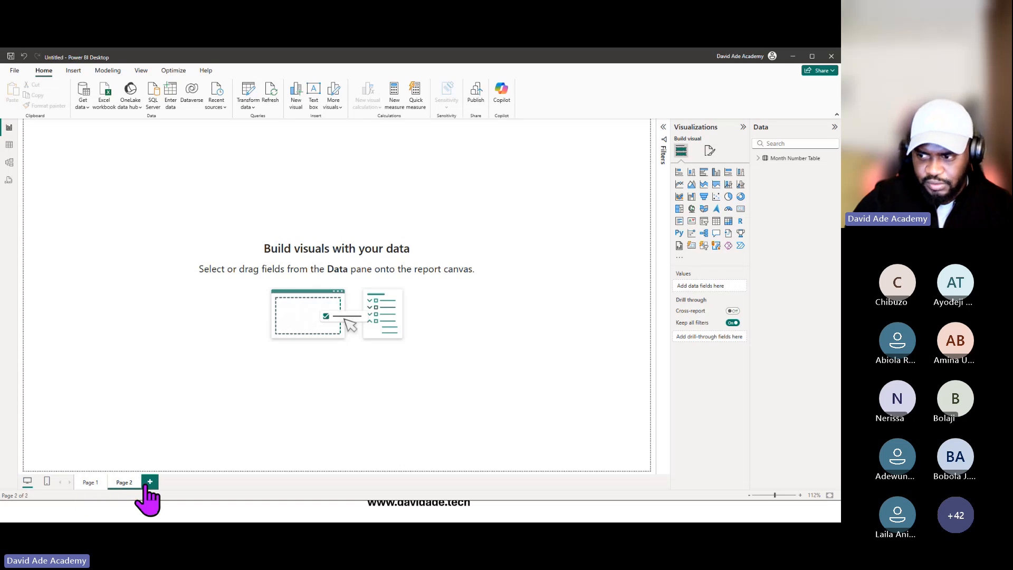
{"action": "left_click", "coordinate": [147, 482]}
{"action": "left_click", "coordinate": [89, 482]}
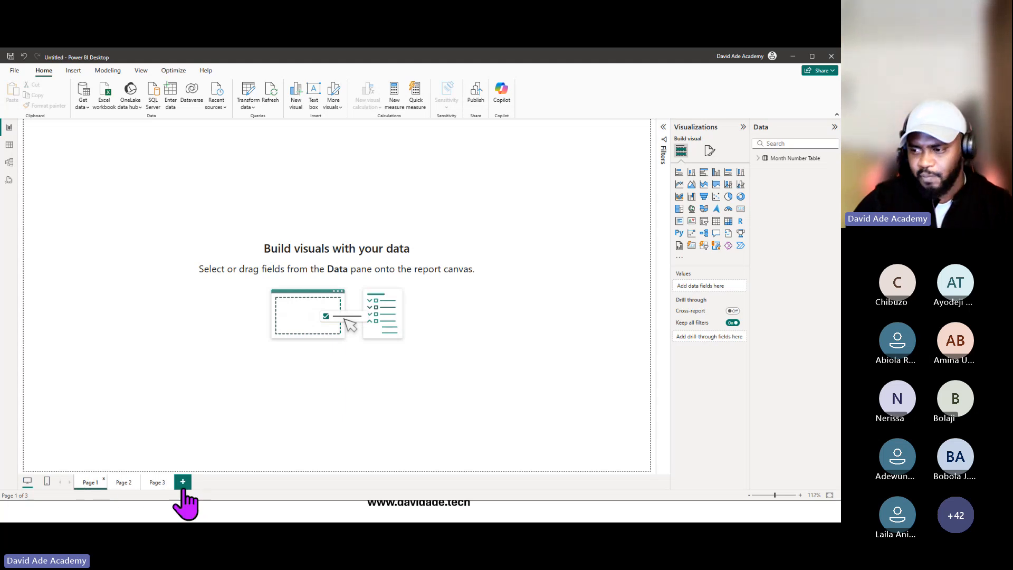
{"action": "right_click", "coordinate": [151, 483]}
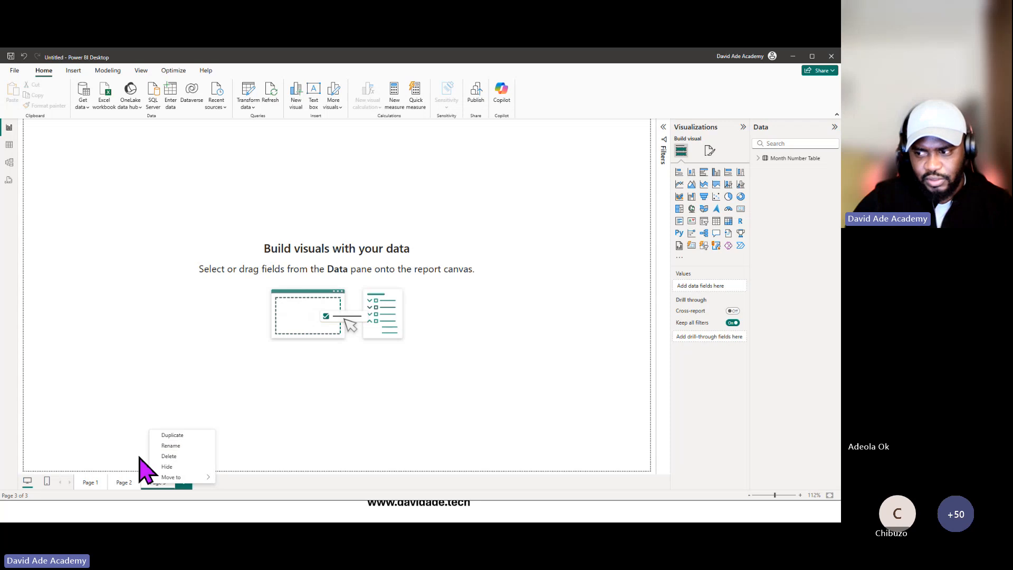
{"action": "left_click", "coordinate": [90, 415]}
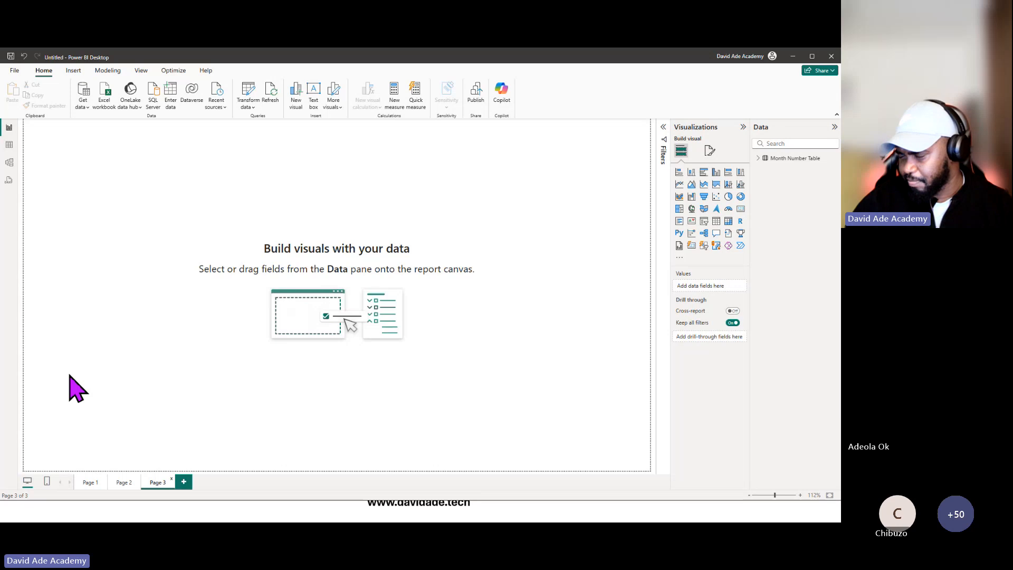
Check the page-level and all-pages filter areas, collapse the Filters pane again, and widen the Visualizations pane slightly.
{"action": "left_click", "coordinate": [661, 150]}
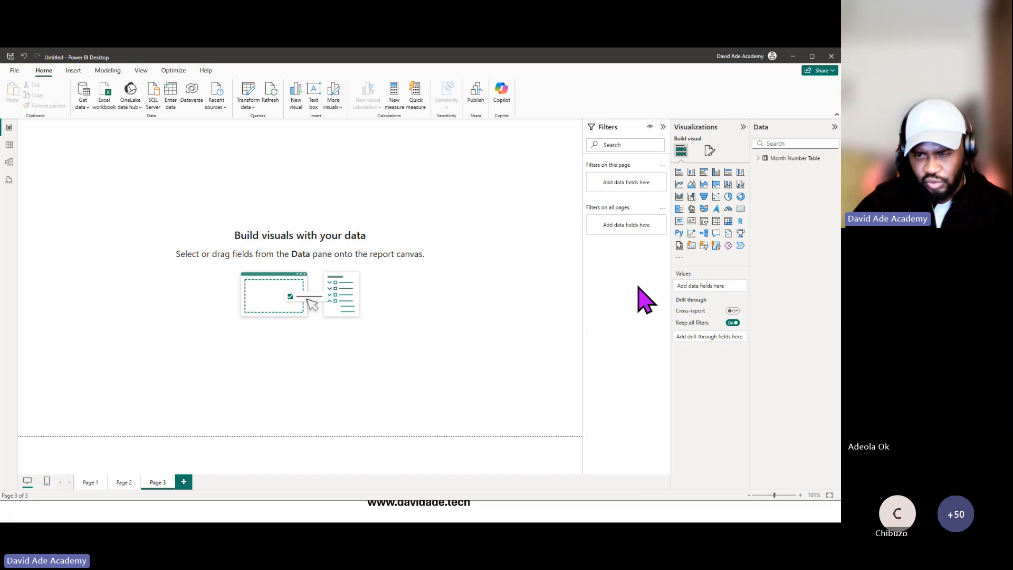
{"action": "left_click", "coordinate": [663, 128]}
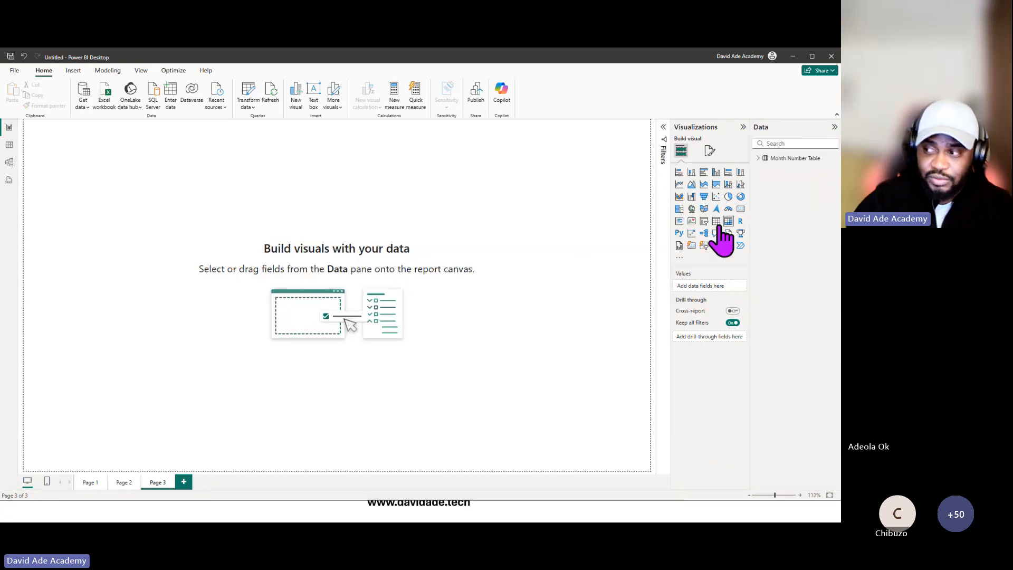
{"action": "left_click_drag", "start_coordinate": [671, 215], "coordinate": [646, 222]}
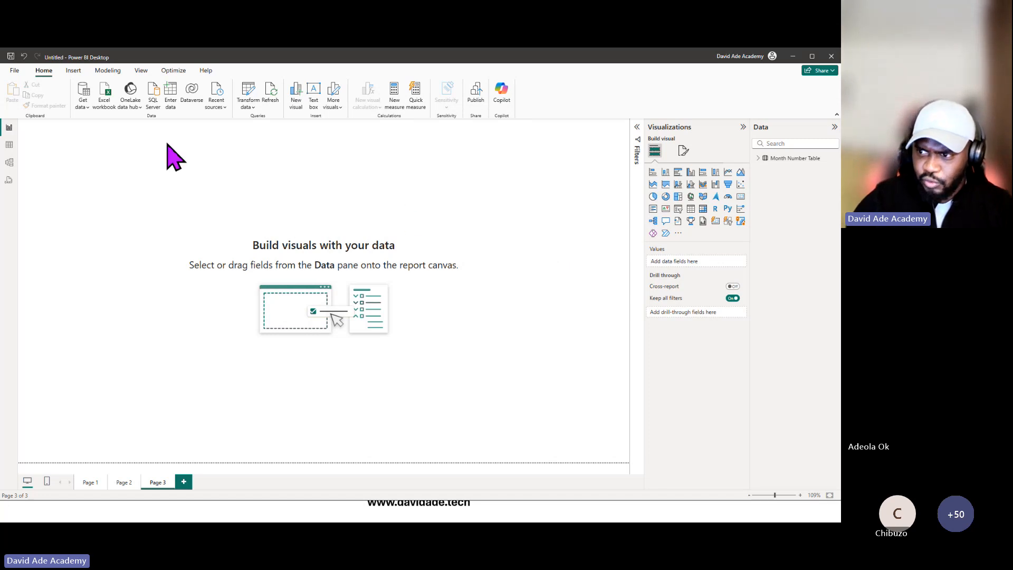
Look over the common data sources for import and check the details of the Month Number Table.
{"action": "left_click", "coordinate": [81, 105]}
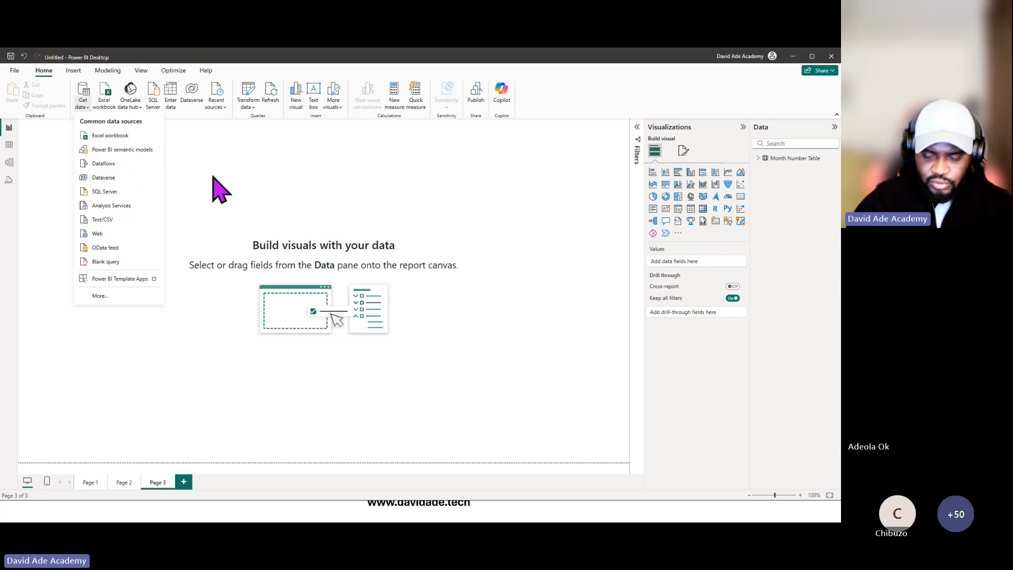
{"action": "left_click", "coordinate": [214, 182]}
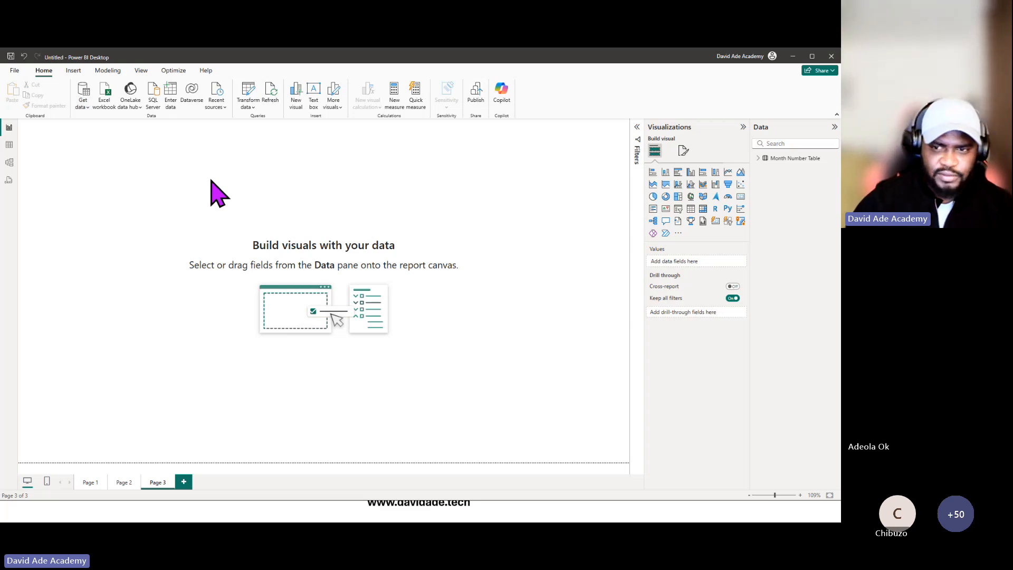
{"action": "left_click", "coordinate": [778, 158]}
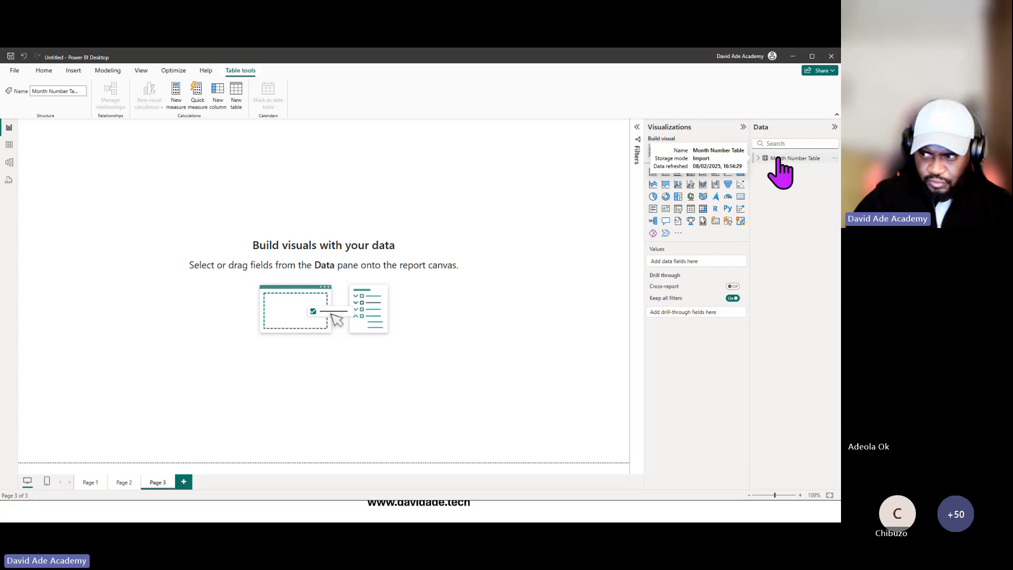
{"action": "left_click", "coordinate": [416, 248]}
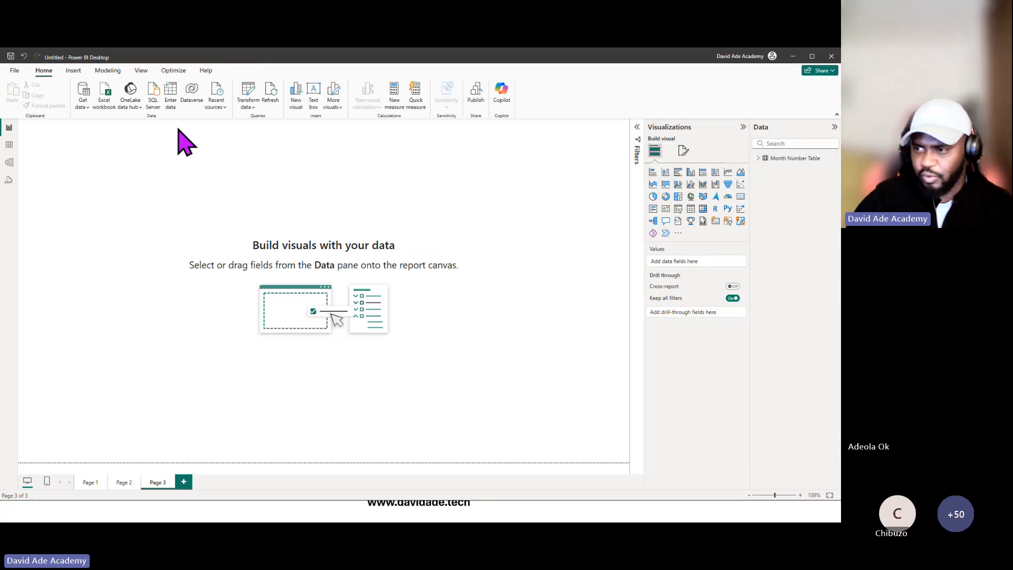
Save the report to this device as a Power BI file named 4HoursOfPowerBI.
{"action": "left_click", "coordinate": [15, 70]}
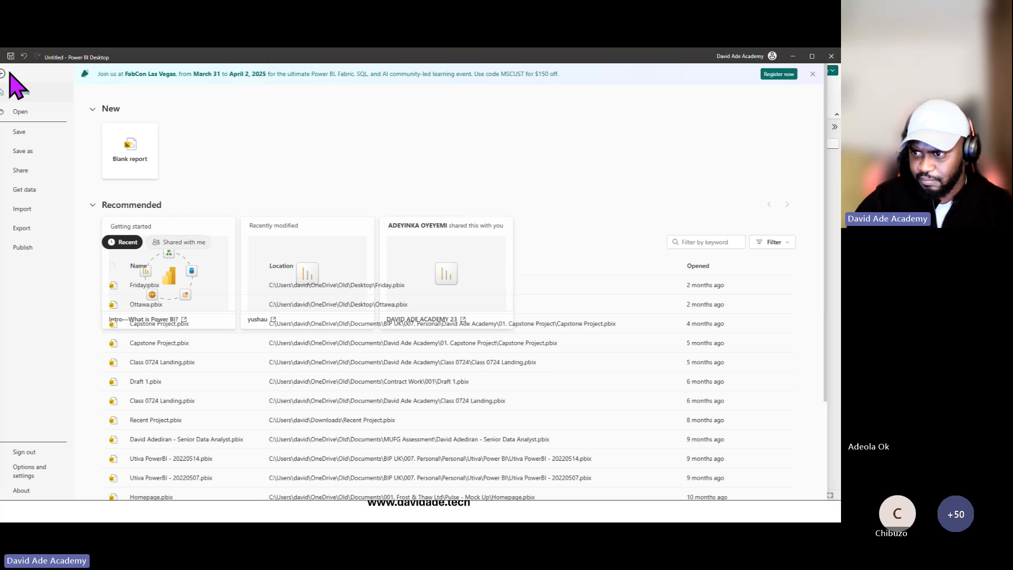
{"action": "left_click", "coordinate": [50, 152]}
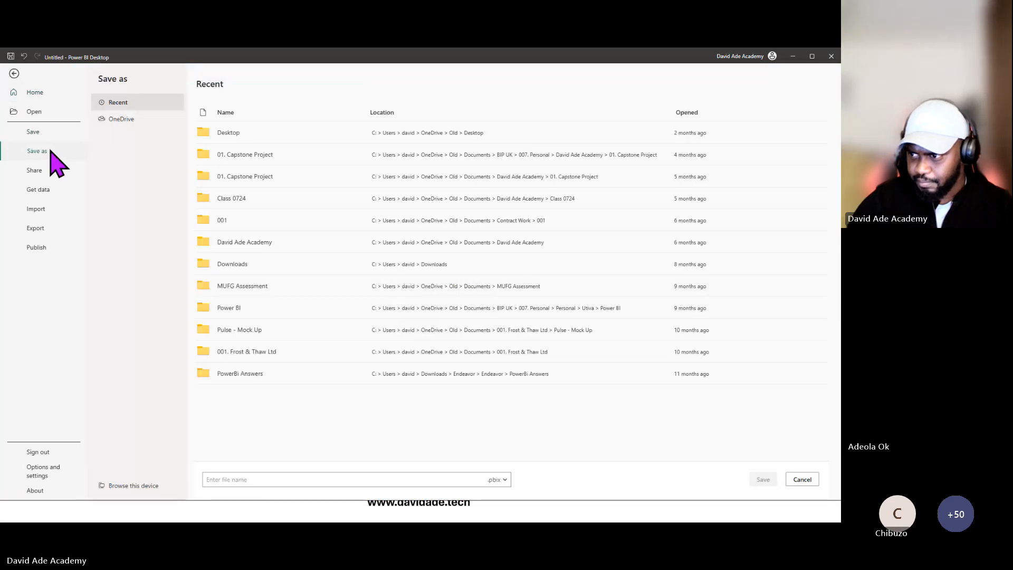
{"action": "left_click", "coordinate": [110, 486]}
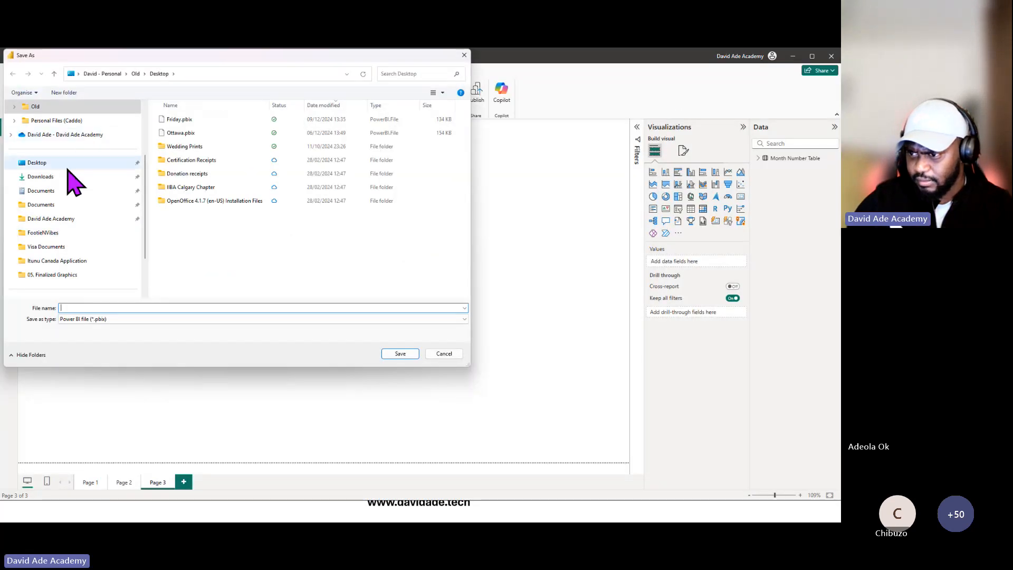
{"action": "scroll", "coordinate": [55, 157], "scroll_direction": "up", "scroll_amount": 2}
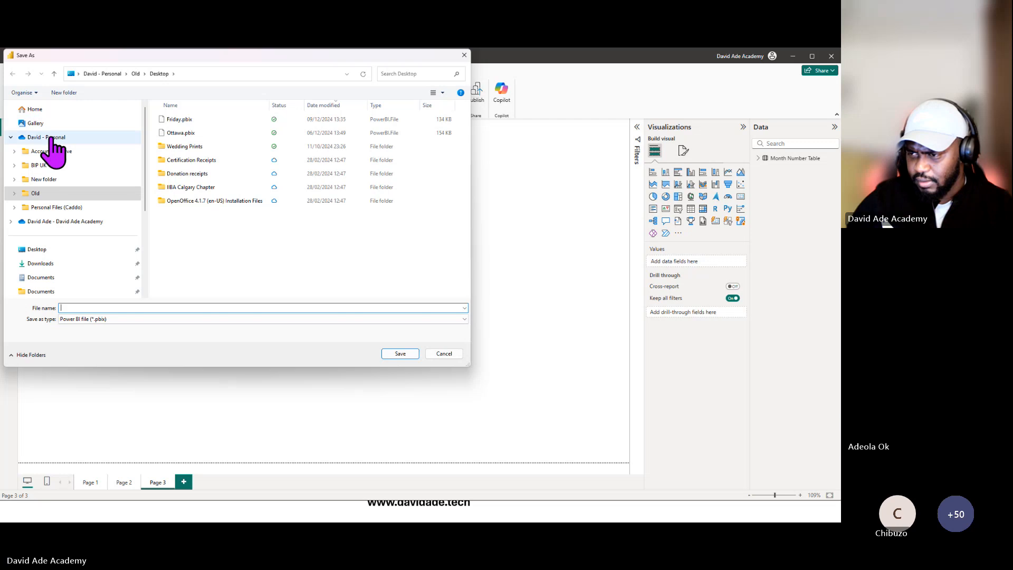
{"action": "left_click", "coordinate": [85, 109]}
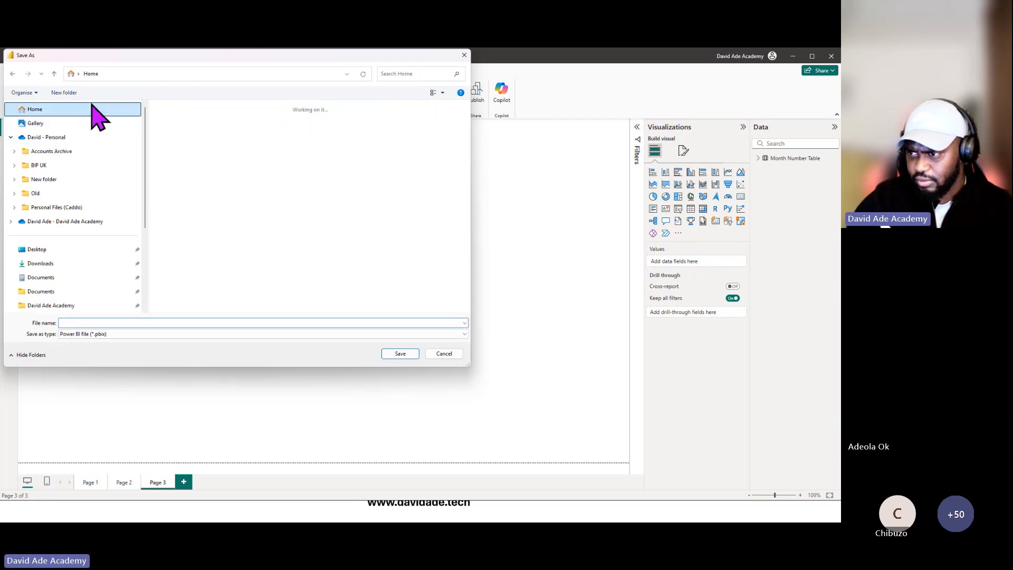
{"action": "key", "text": "Escape"}
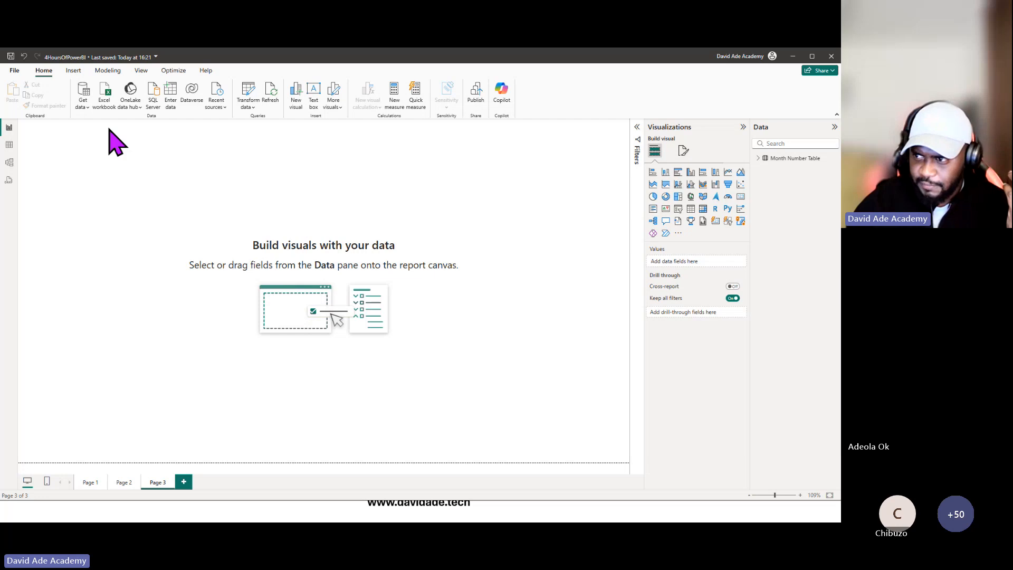
Look through the publish destinations, choose the #4HoursOfPowerBI workspace, and cancel without publishing.
{"action": "left_click", "coordinate": [475, 101]}
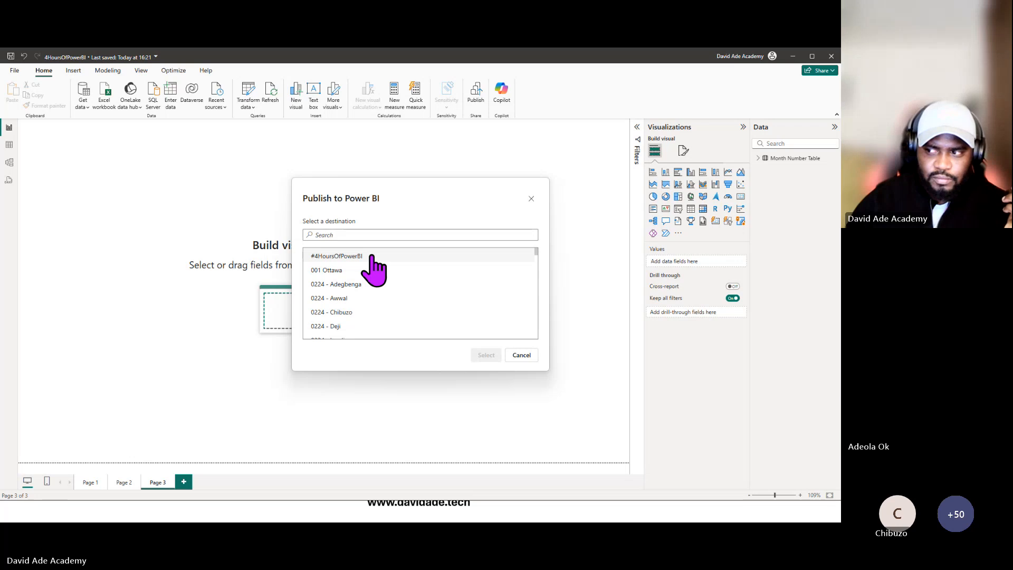
{"action": "scroll", "coordinate": [389, 289], "scroll_direction": "down", "scroll_amount": 3}
{"action": "scroll", "coordinate": [396, 287], "scroll_direction": "up", "scroll_amount": 3}
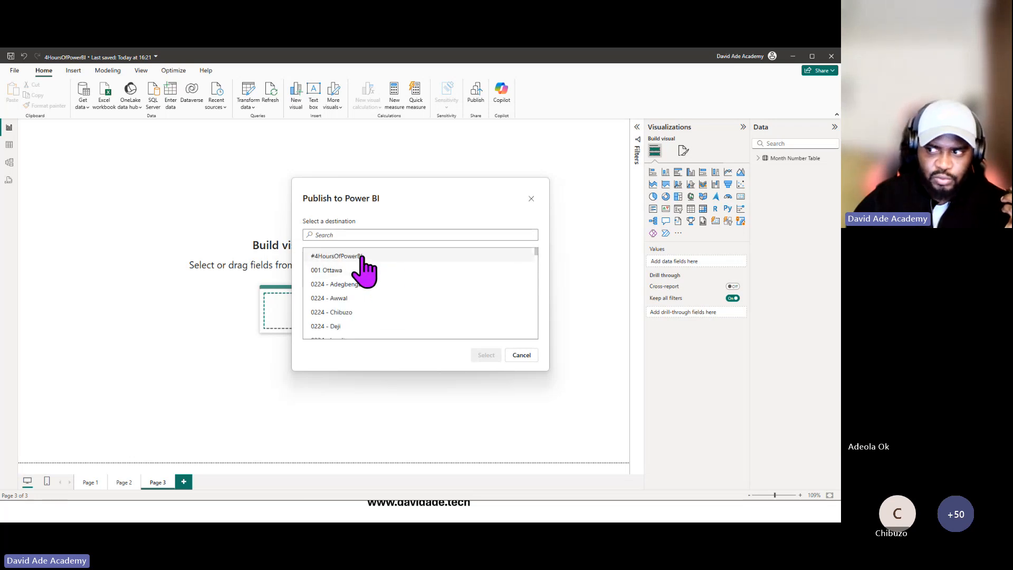
{"action": "left_click", "coordinate": [363, 258]}
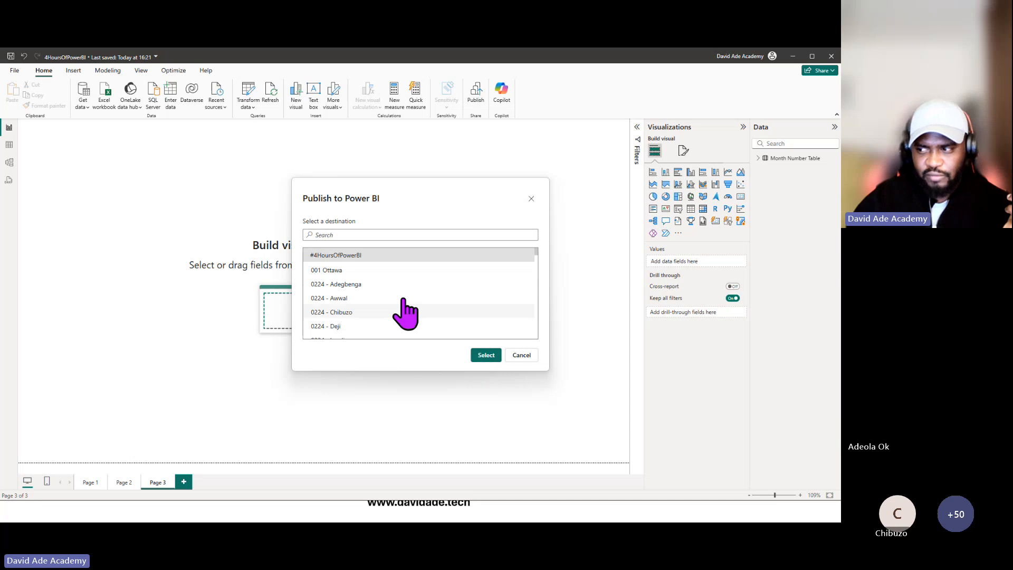
{"action": "left_click", "coordinate": [527, 358]}
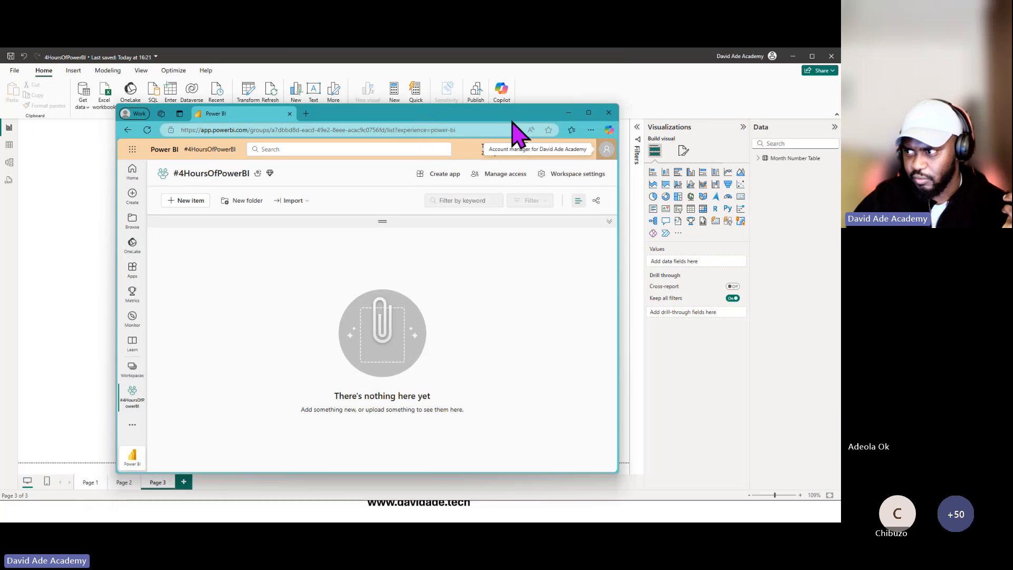
Check the #4HoursOfPowerBI workspace in the browser, switch back to Power BI Desktop and publish the report to that workspace.
{"action": "left_click", "coordinate": [590, 123]}
{"action": "left_click", "coordinate": [32, 72]}
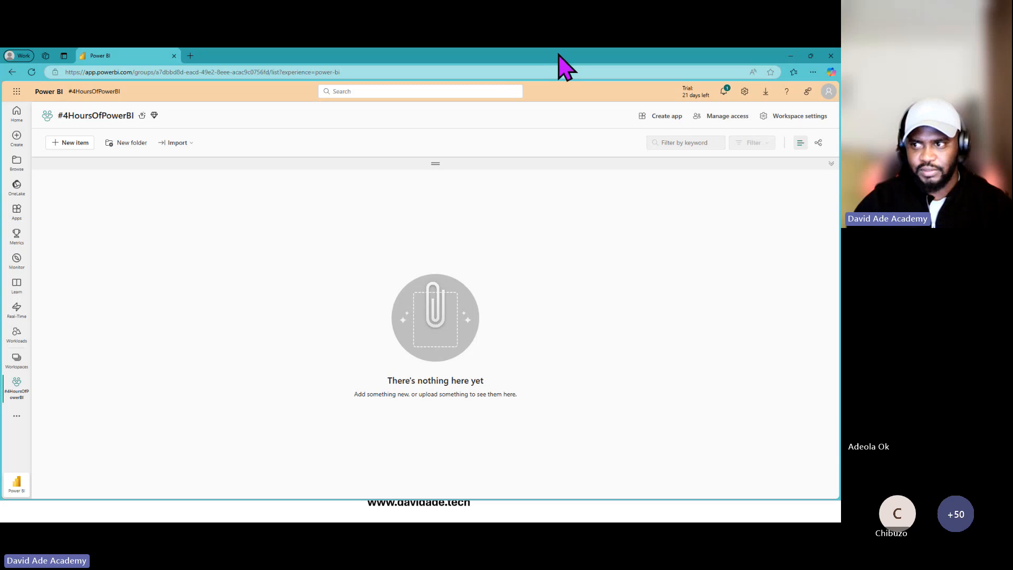
{"action": "key", "text": "alt+Tab"}
{"action": "left_click", "coordinate": [475, 101]}
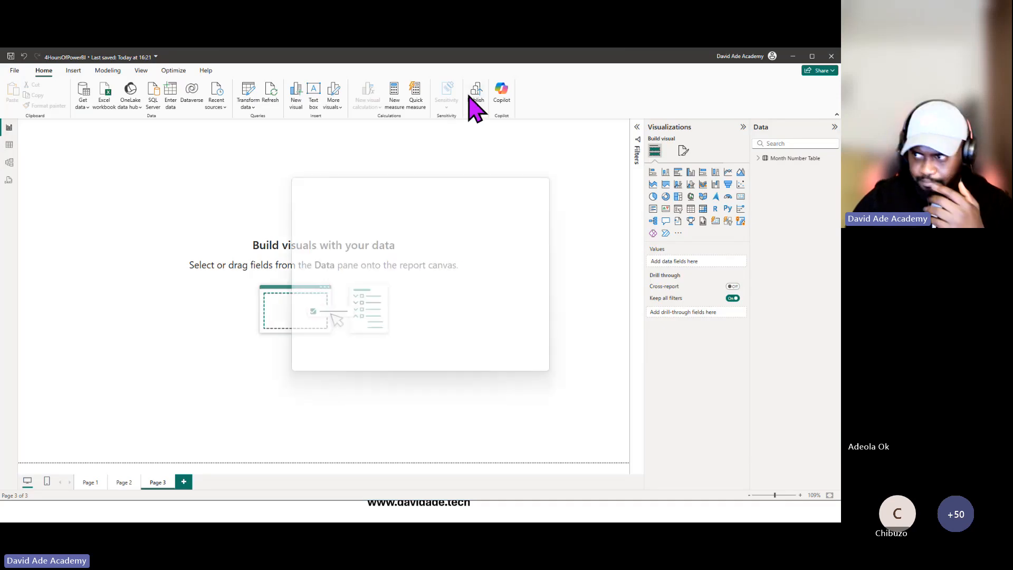
{"action": "left_click", "coordinate": [365, 259]}
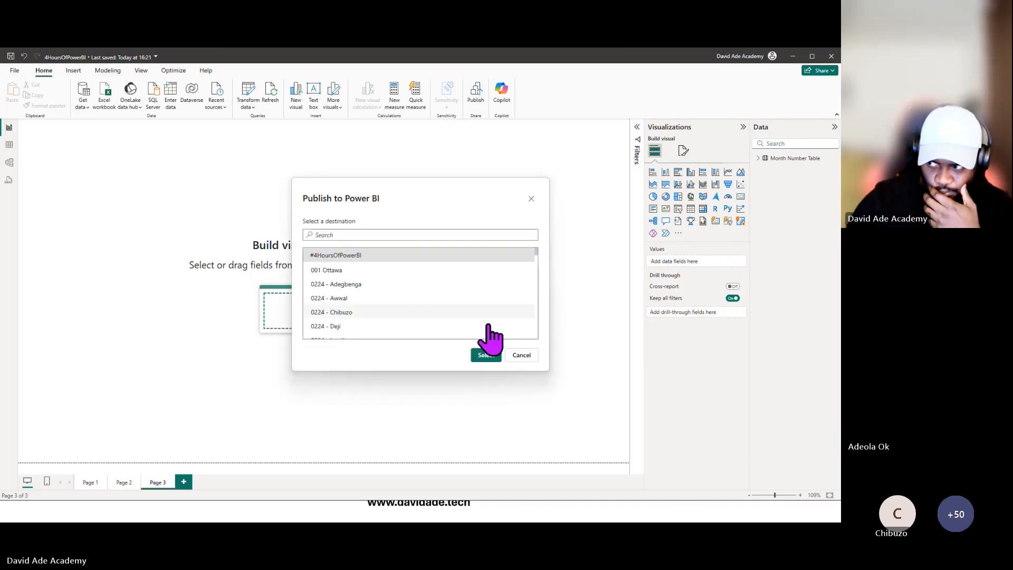
{"action": "left_click", "coordinate": [485, 355]}
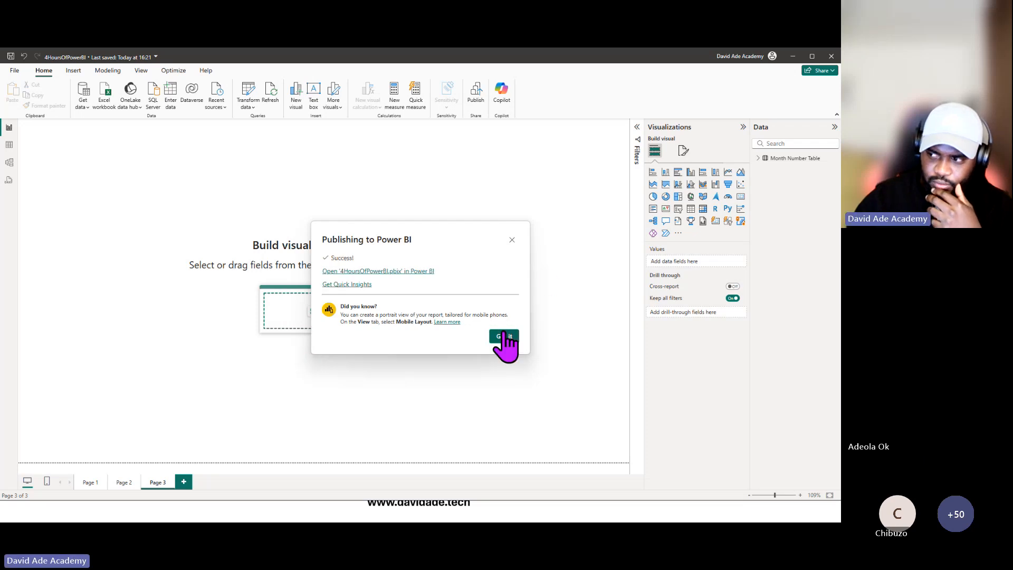
{"action": "left_click", "coordinate": [501, 338]}
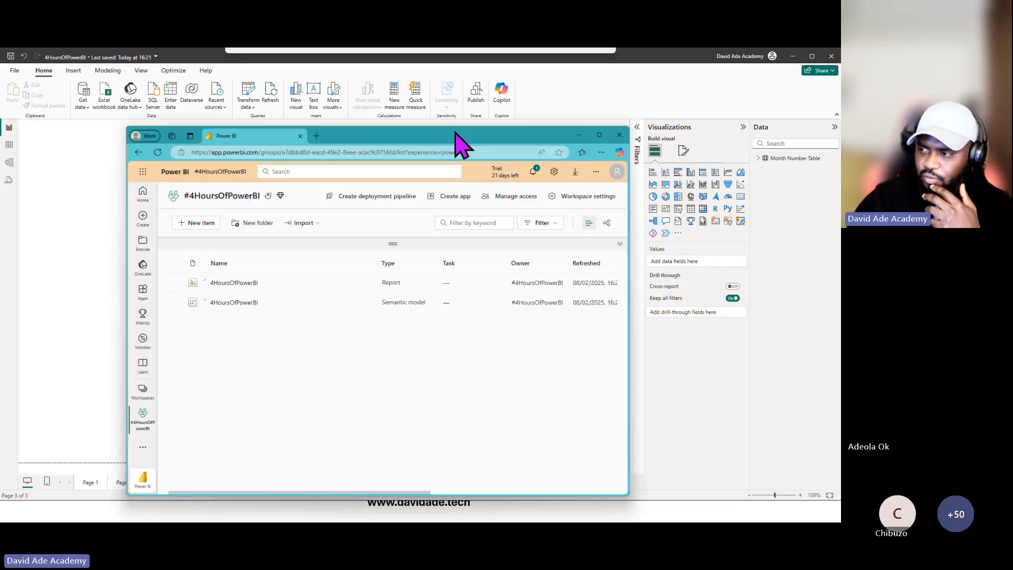
Switch to the workspace in the browser and view the published 4HoursOfPowerBI report and its semantic model details, returning to the workspace list.
{"action": "left_click_drag", "start_coordinate": [462, 142], "coordinate": [604, 152]}
{"action": "double_click", "coordinate": [603, 151]}
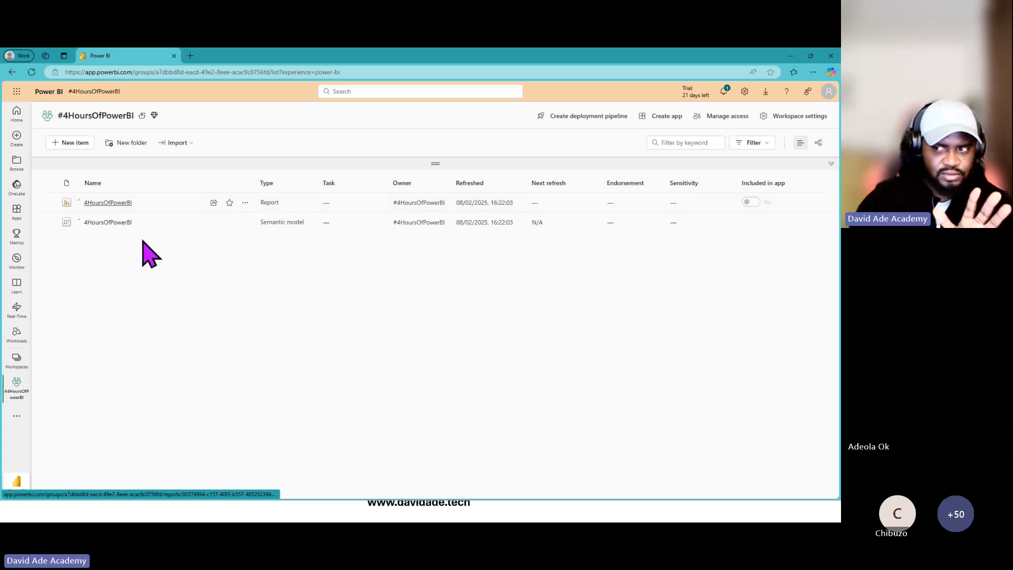
{"action": "left_click", "coordinate": [108, 203]}
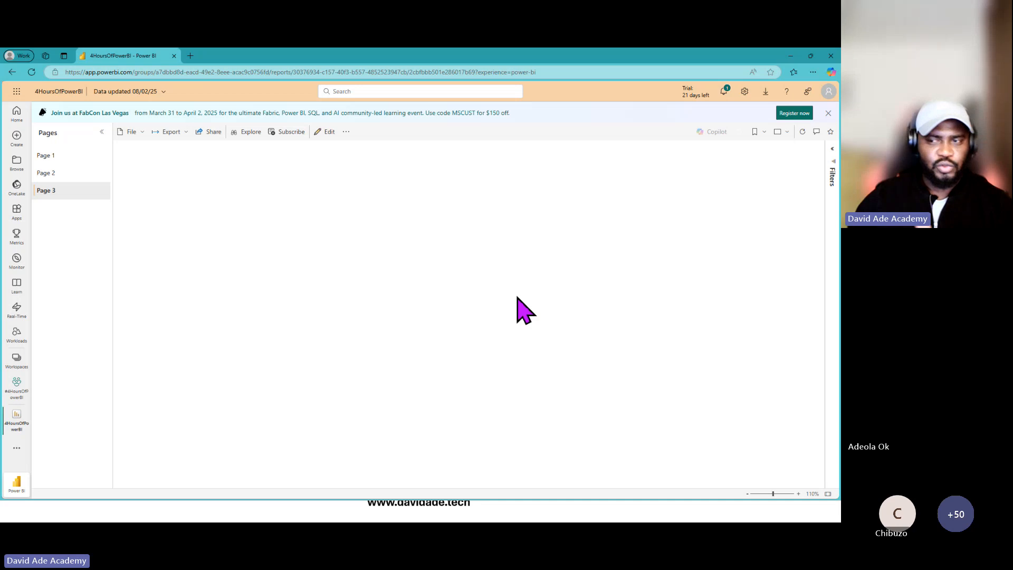
{"action": "left_click", "coordinate": [12, 74]}
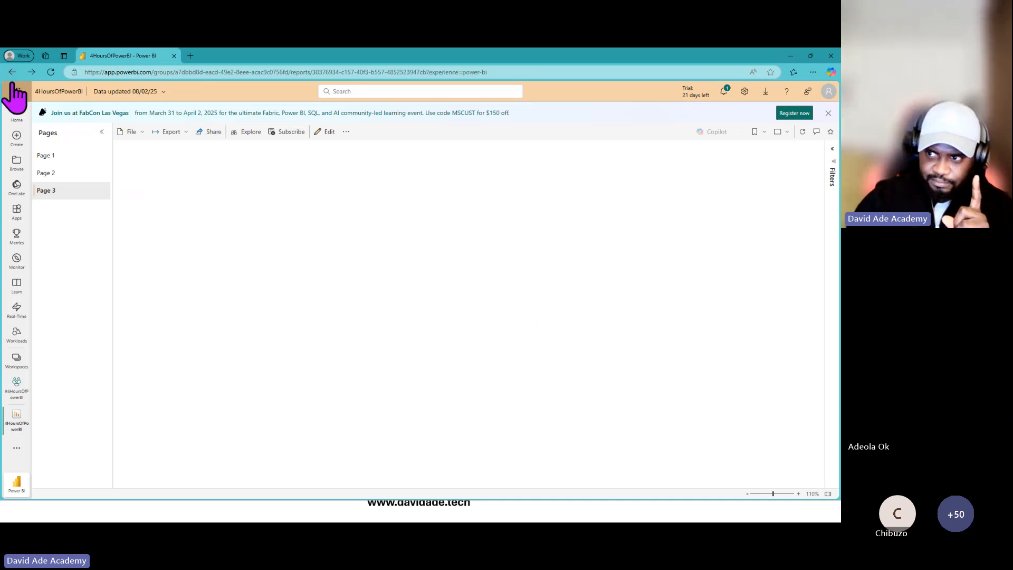
{"action": "left_click", "coordinate": [14, 93]}
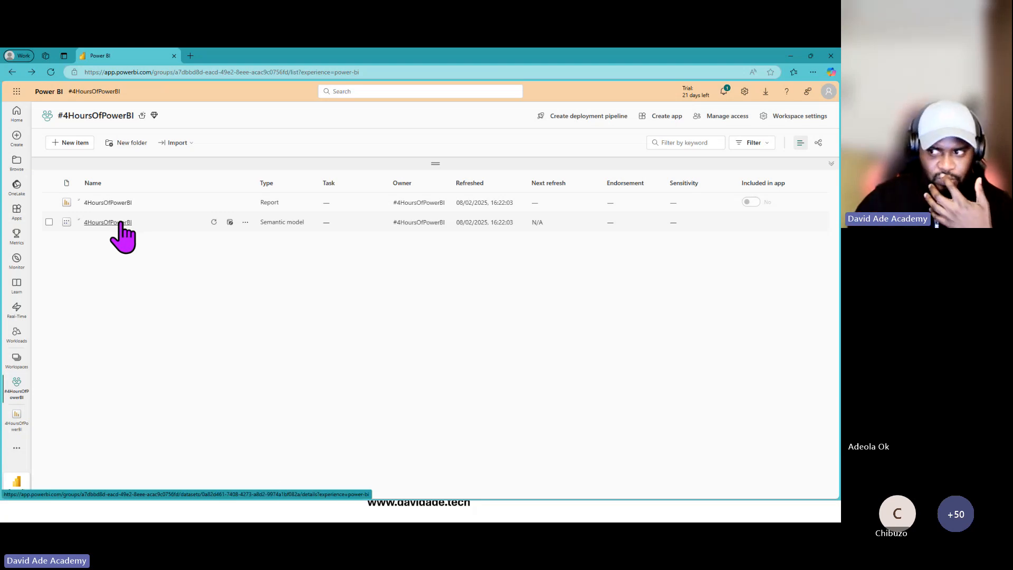
{"action": "left_click", "coordinate": [119, 222]}
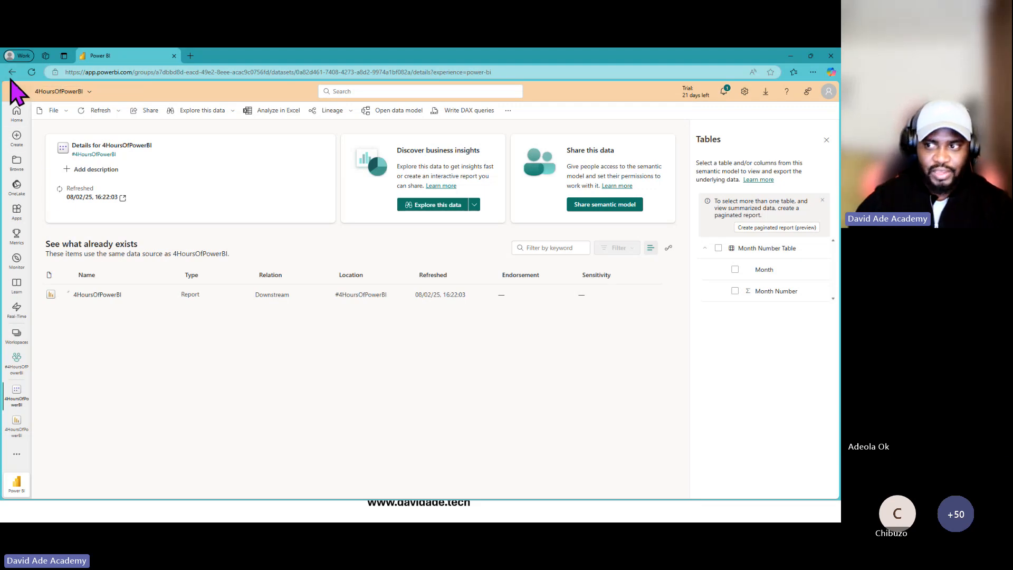
{"action": "left_click", "coordinate": [12, 72]}
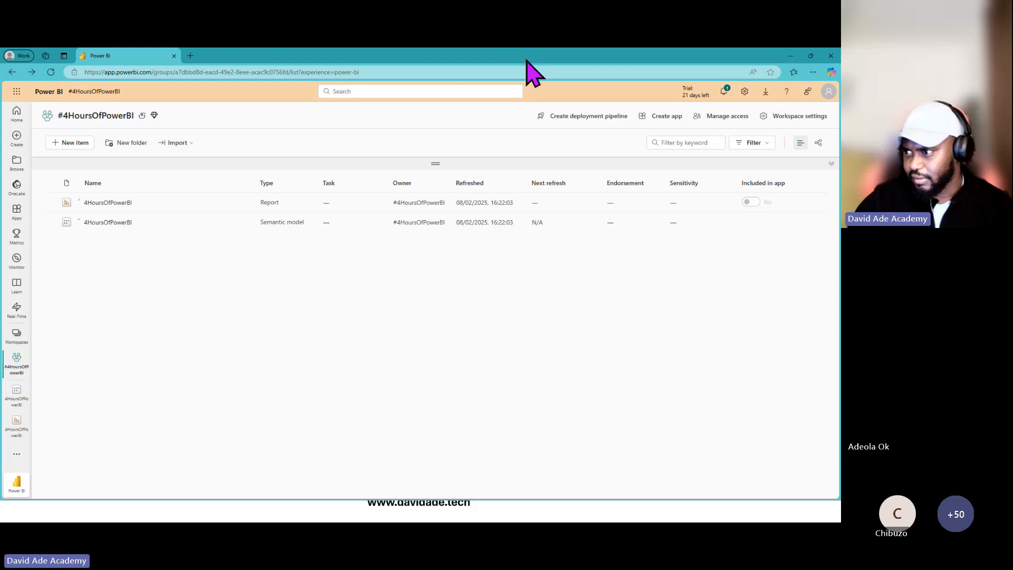
Return to Power BI Desktop and look through the full list of data source connectors, cancelling without connecting.
{"action": "key", "text": "alt+Tab"}
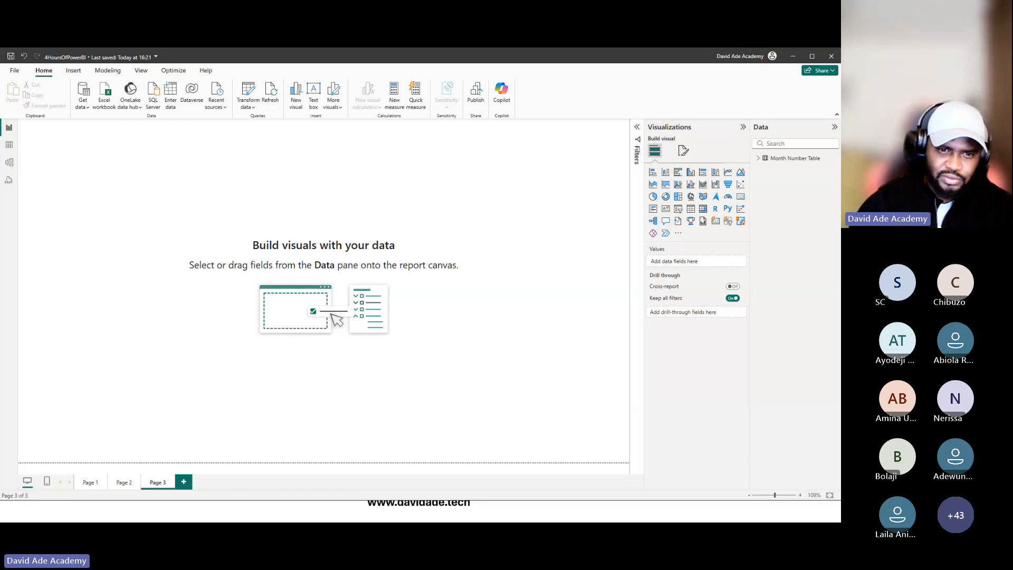
{"action": "left_click", "coordinate": [82, 105]}
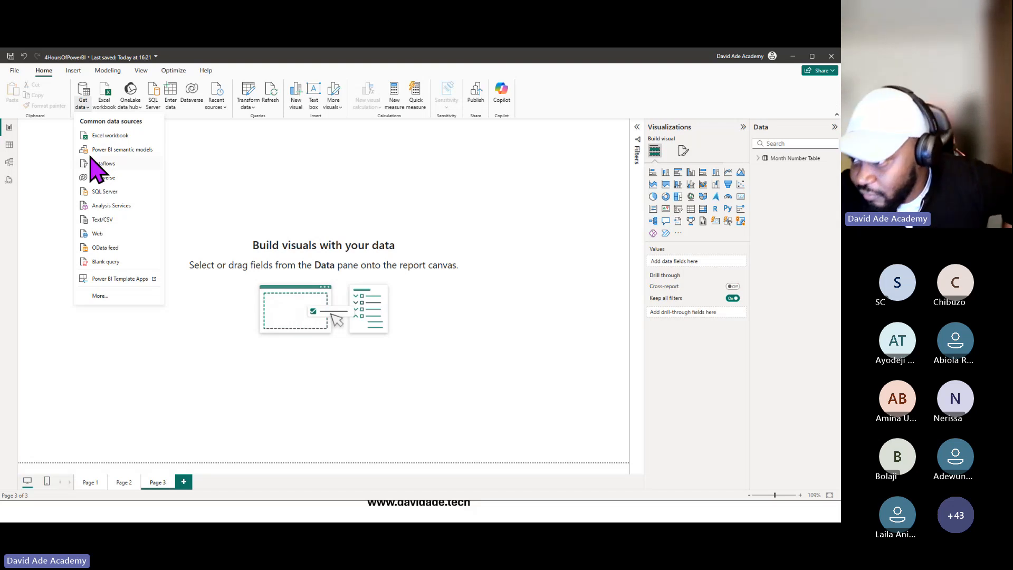
{"action": "left_click", "coordinate": [100, 296]}
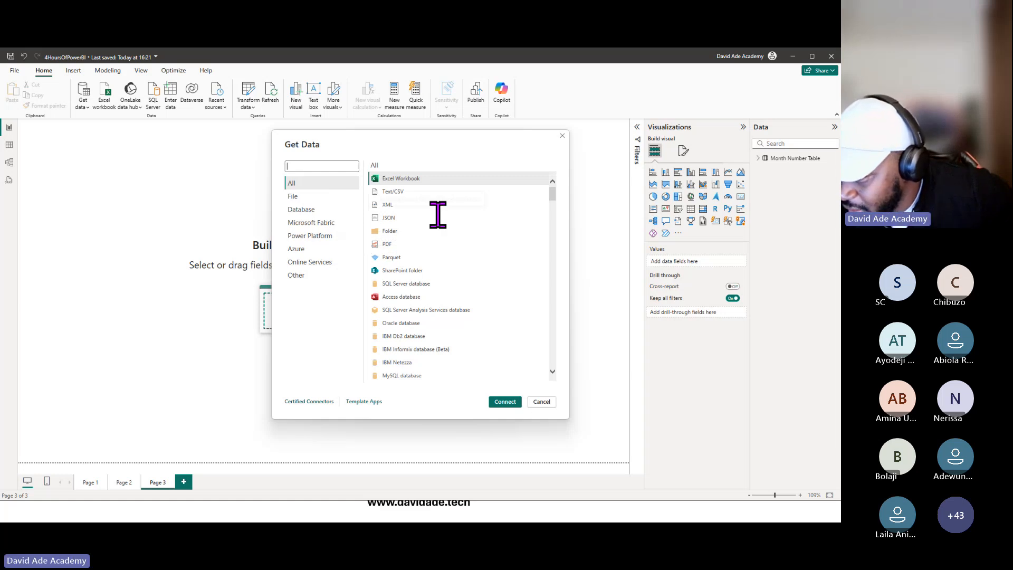
{"action": "scroll", "coordinate": [437, 215], "scroll_direction": "down", "scroll_amount": 7}
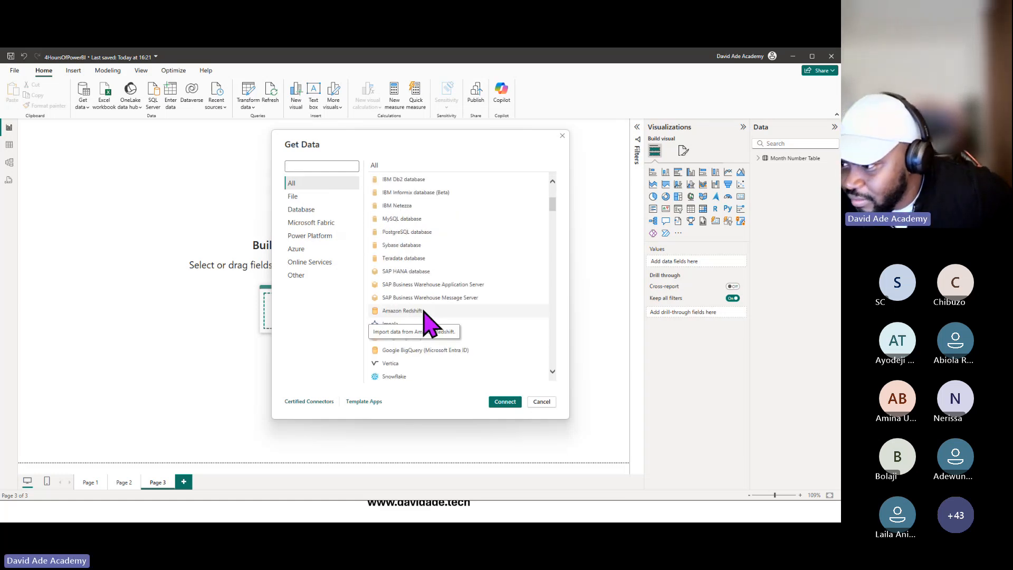
{"action": "scroll", "coordinate": [449, 275], "scroll_direction": "down", "scroll_amount": 3}
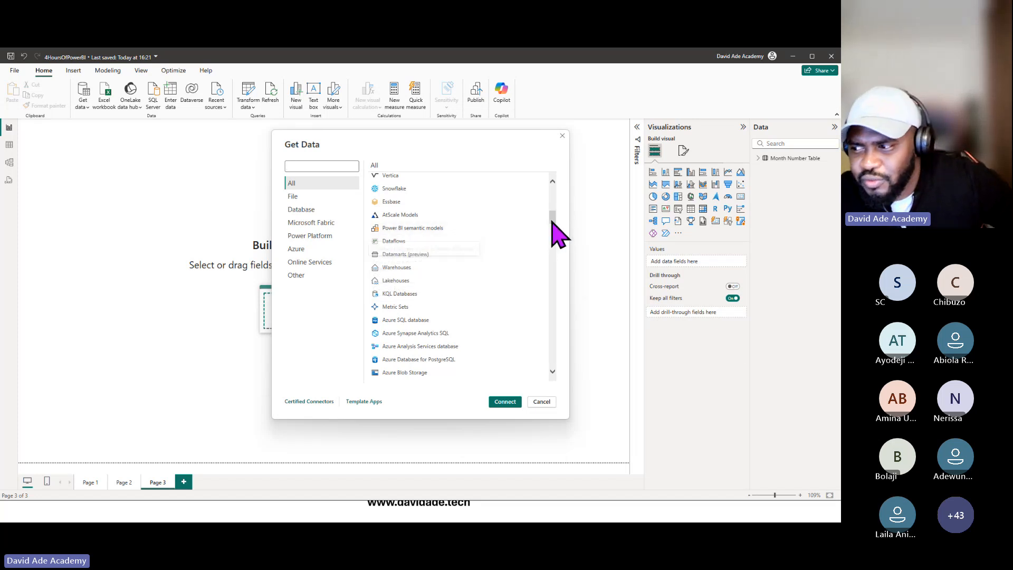
{"action": "left_click_drag", "start_coordinate": [553, 221], "coordinate": [552, 220]}
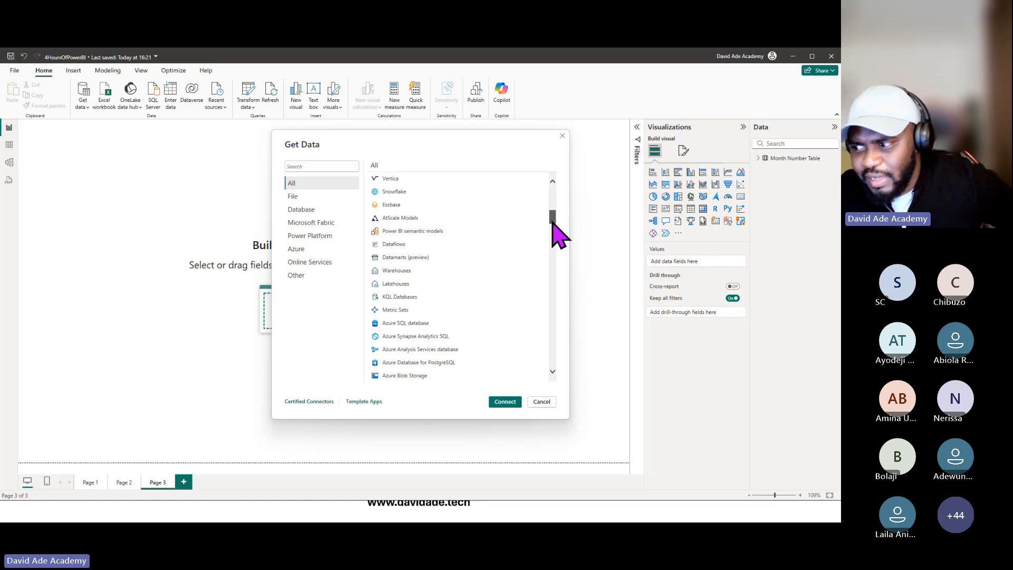
{"action": "left_click_drag", "start_coordinate": [552, 222], "coordinate": [446, 249]}
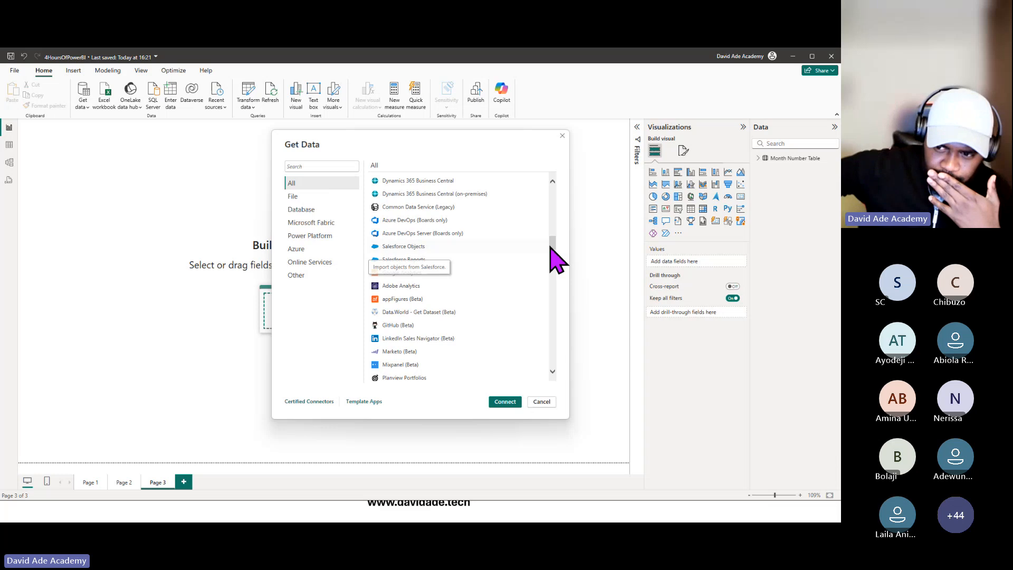
{"action": "left_click_drag", "start_coordinate": [554, 256], "coordinate": [549, 396]}
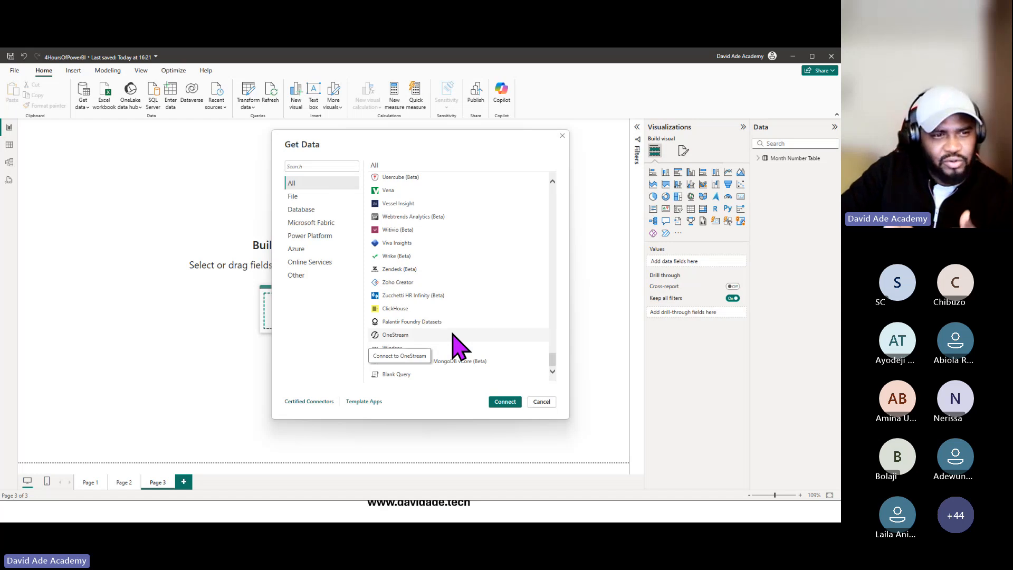
{"action": "left_click", "coordinate": [551, 404]}
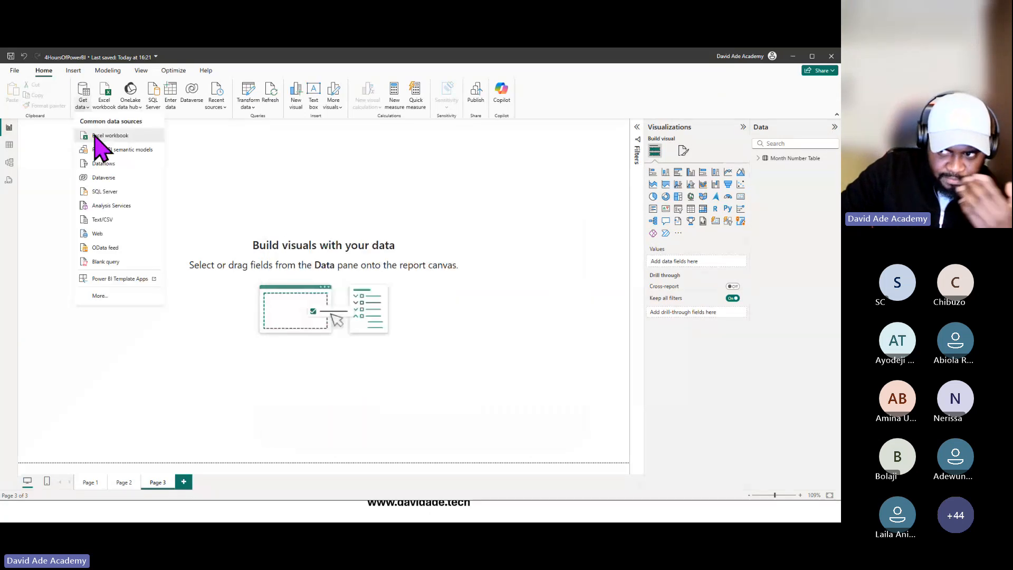
{"action": "key", "text": "Escape"}
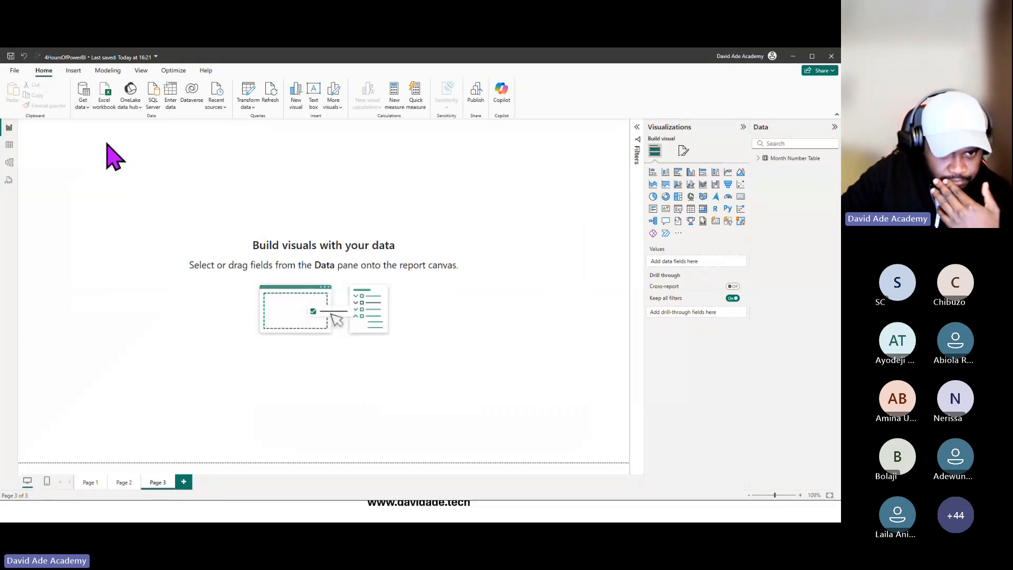
Import the Car Produce Excel workbook from the Data Files folder, previewing and loading its Sheet1.
{"action": "left_click", "coordinate": [83, 105]}
{"action": "left_click", "coordinate": [45, 215]}
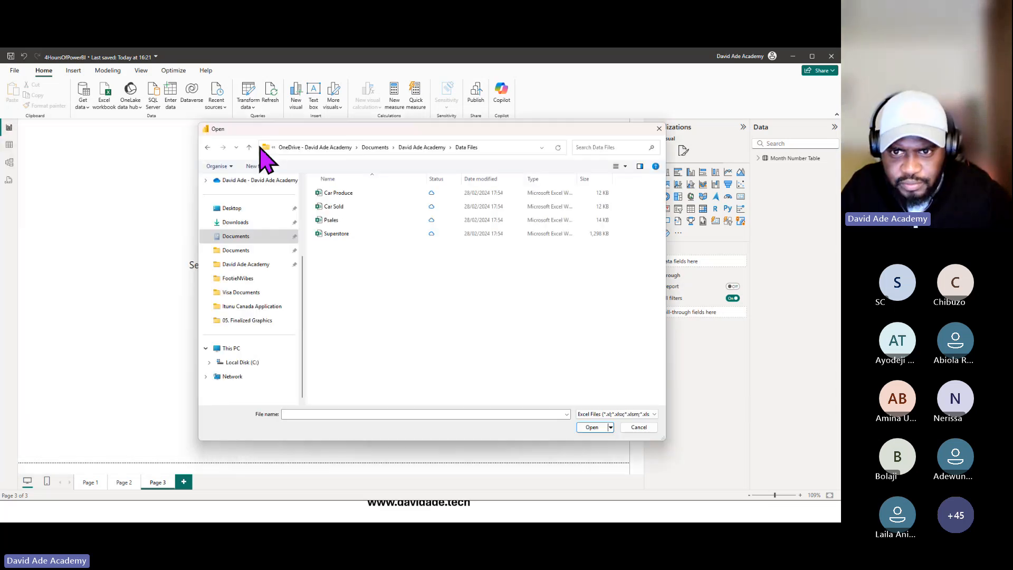
{"action": "left_click", "coordinate": [338, 193]}
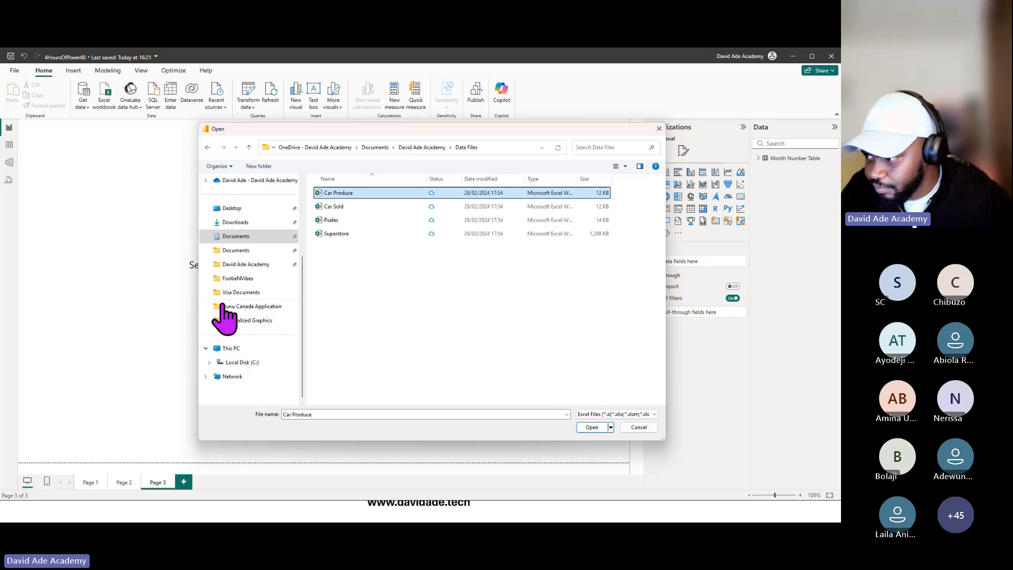
{"action": "left_click", "coordinate": [592, 430]}
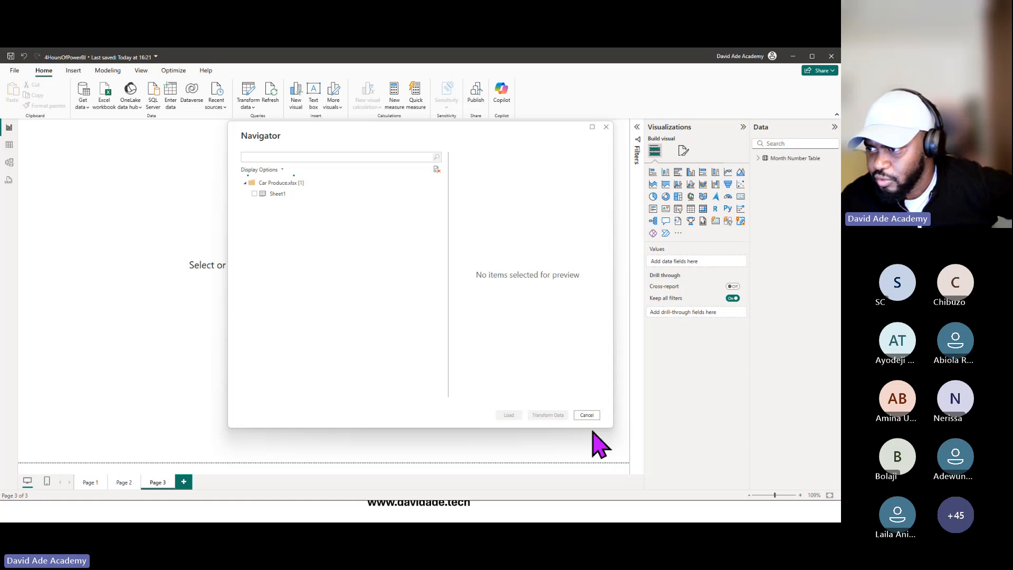
{"action": "left_click", "coordinate": [277, 193]}
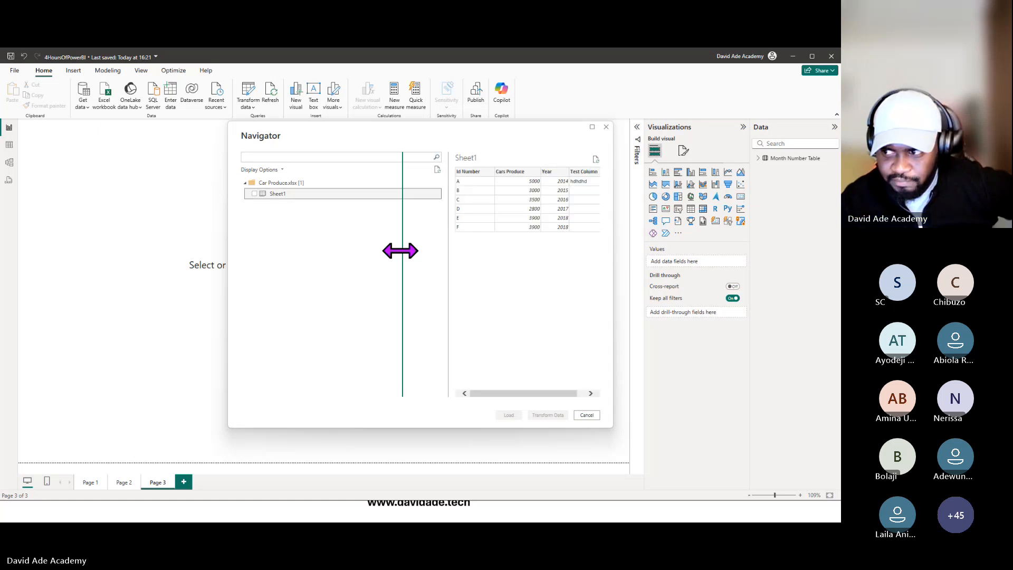
{"action": "left_click_drag", "start_coordinate": [400, 251], "coordinate": [401, 251]}
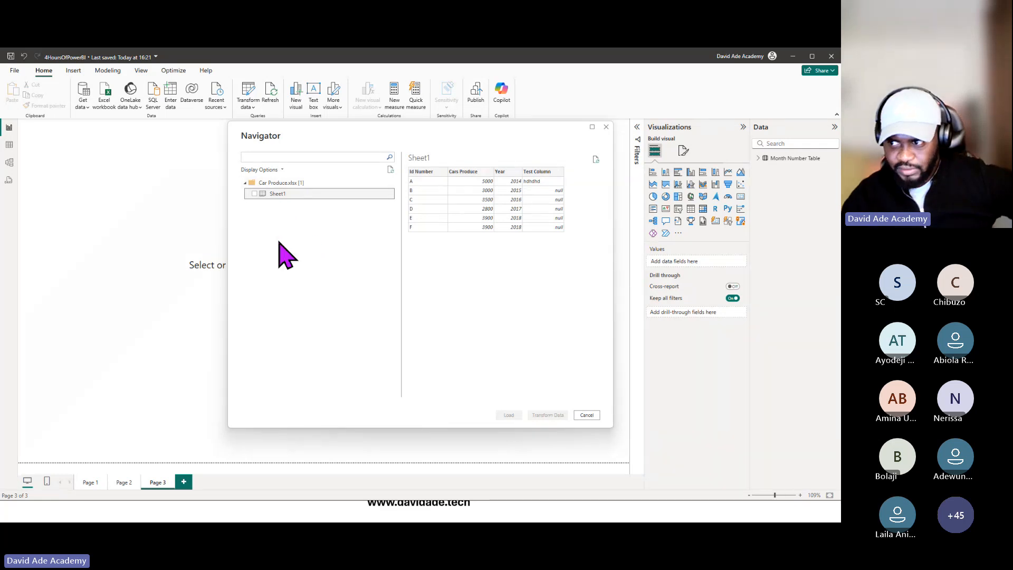
{"action": "left_click", "coordinate": [298, 195]}
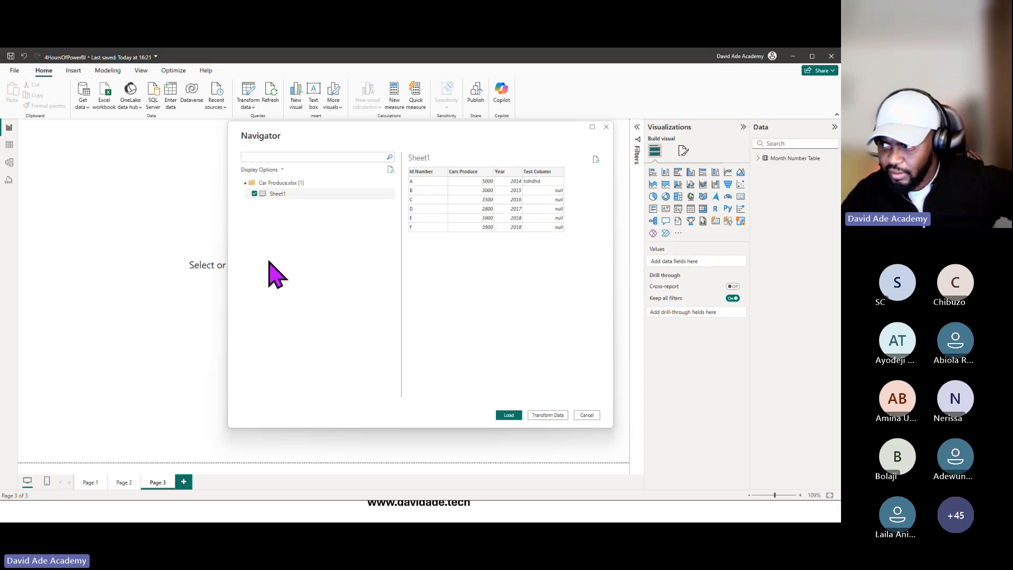
{"action": "left_click", "coordinate": [504, 414]}
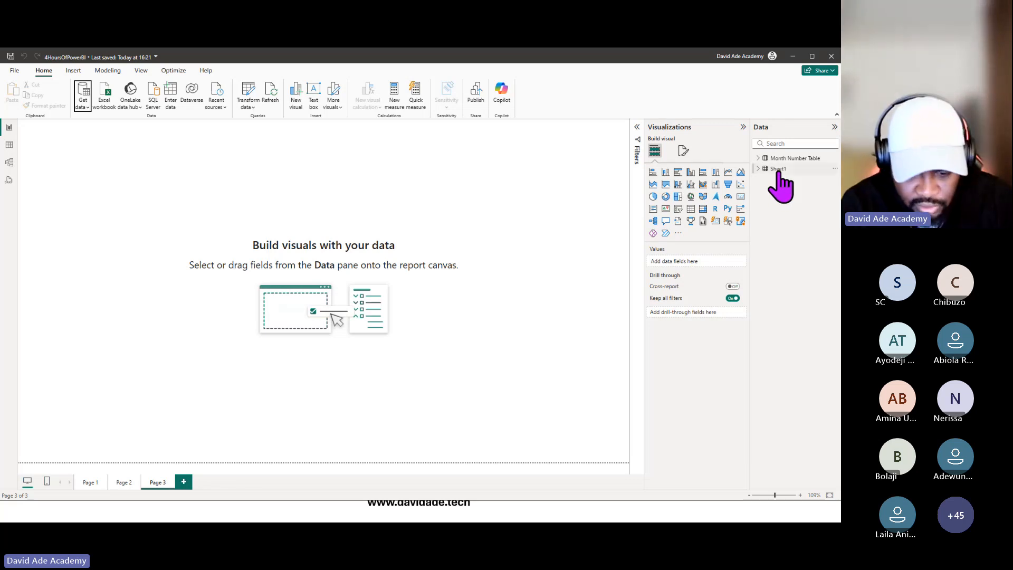
Rename the imported Sheet1 table as Car Produce.
{"action": "double_click", "coordinate": [779, 170]}
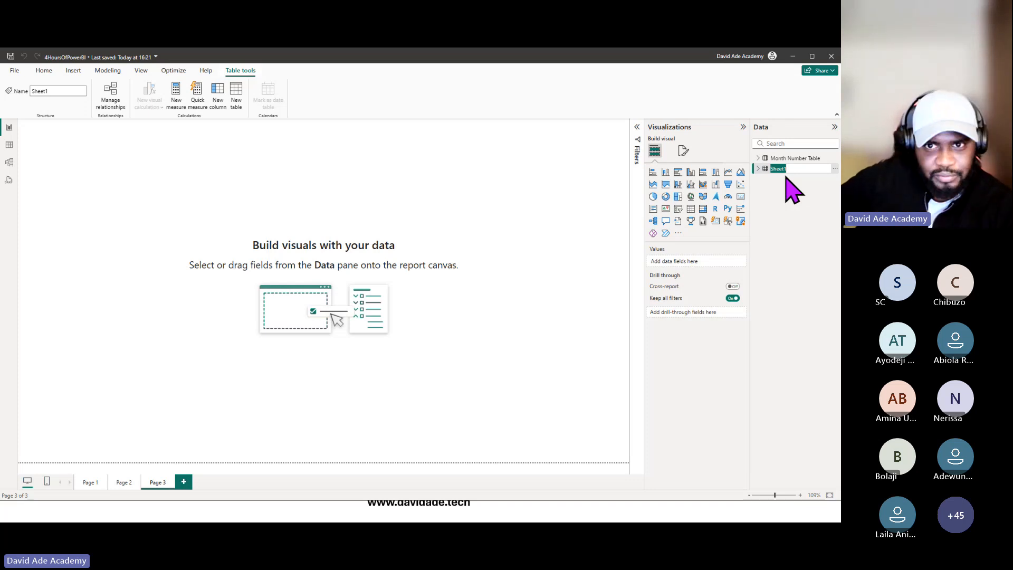
{"action": "type", "text": "Car Produce"}
{"action": "key", "text": "Return"}
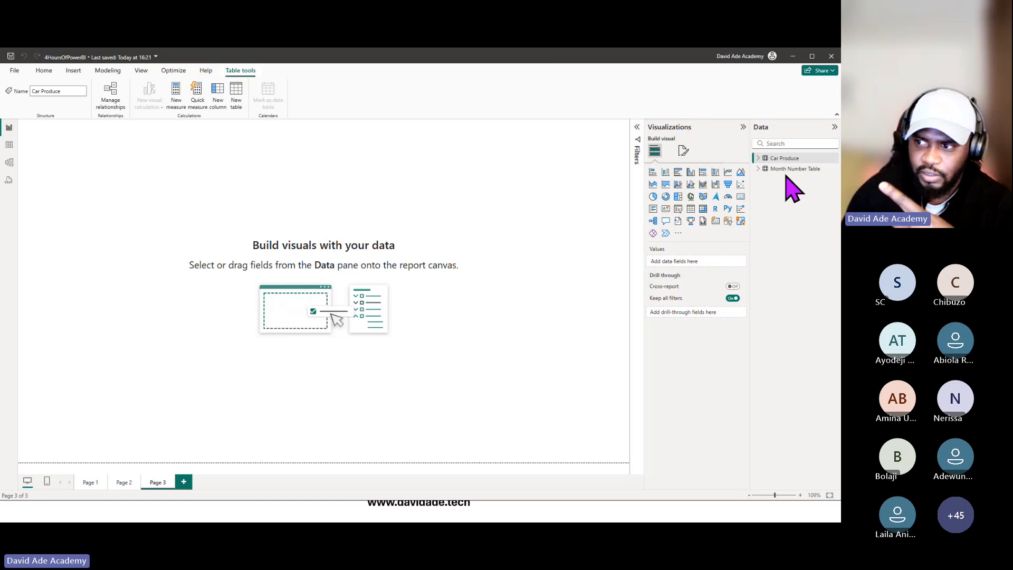
Import the Psales Excel workbook from the Data Files folder, loading the Sales_2019, Sales_2020 and Sheet3 sheets.
{"action": "left_click", "coordinate": [44, 70]}
{"action": "left_click", "coordinate": [83, 104]}
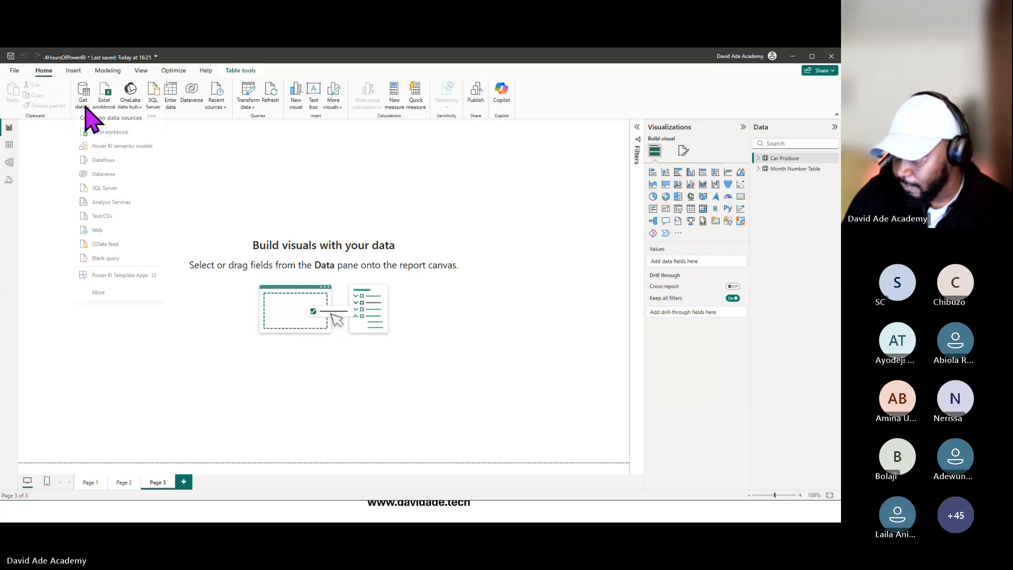
{"action": "left_click", "coordinate": [108, 132]}
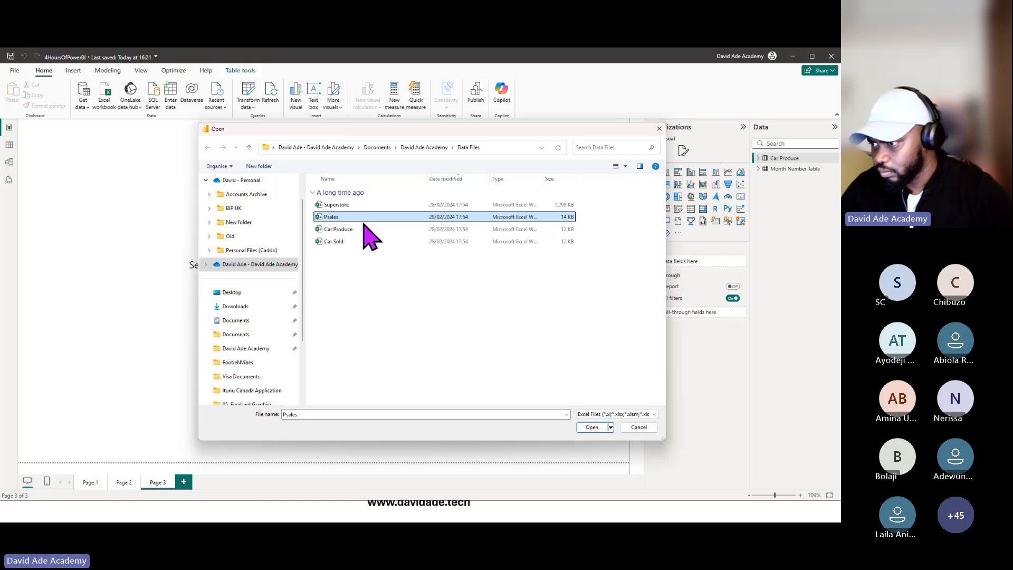
{"action": "double_click", "coordinate": [363, 219]}
{"action": "left_click", "coordinate": [578, 414]}
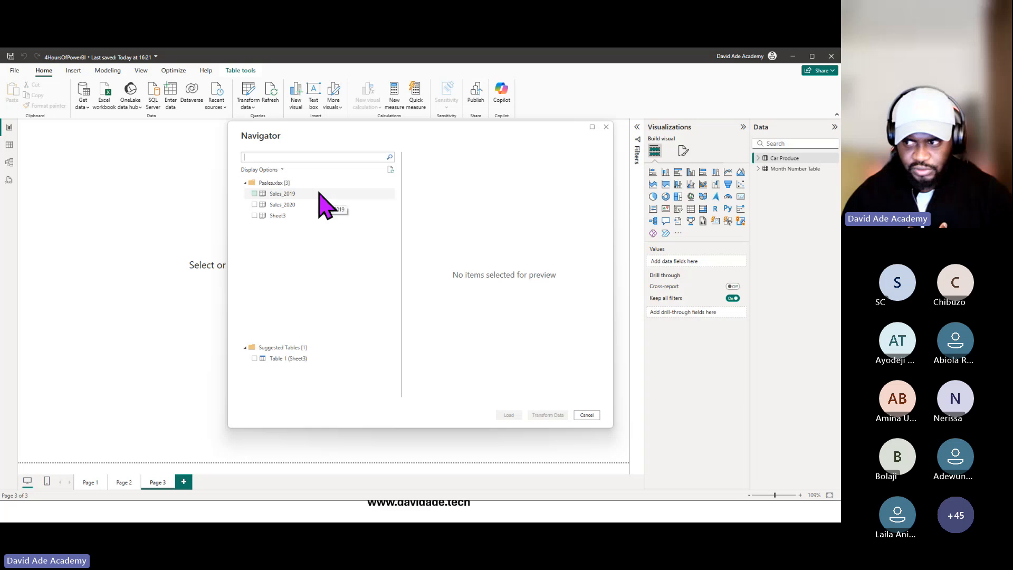
{"action": "left_click", "coordinate": [254, 194]}
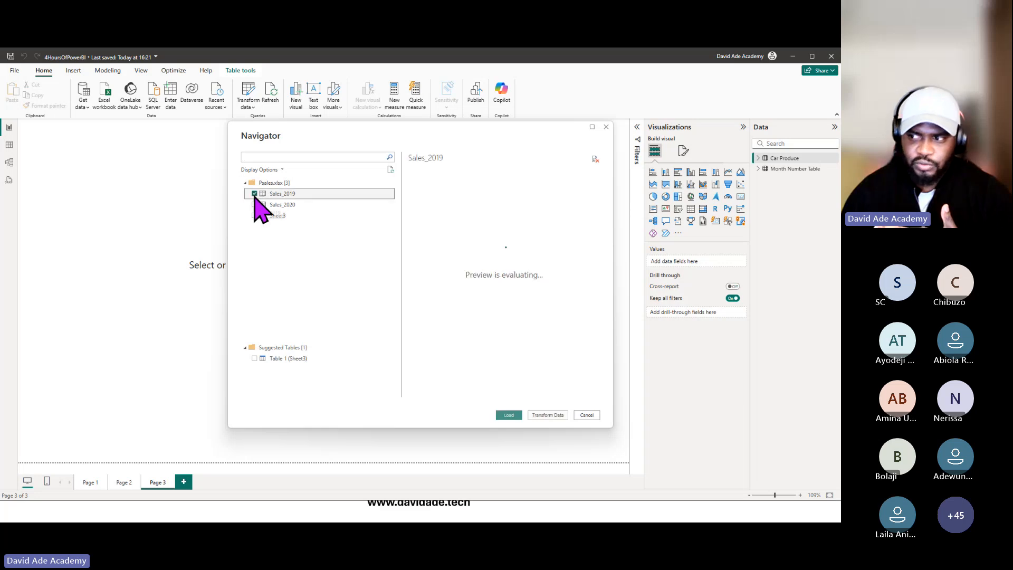
{"action": "left_click", "coordinate": [277, 215]}
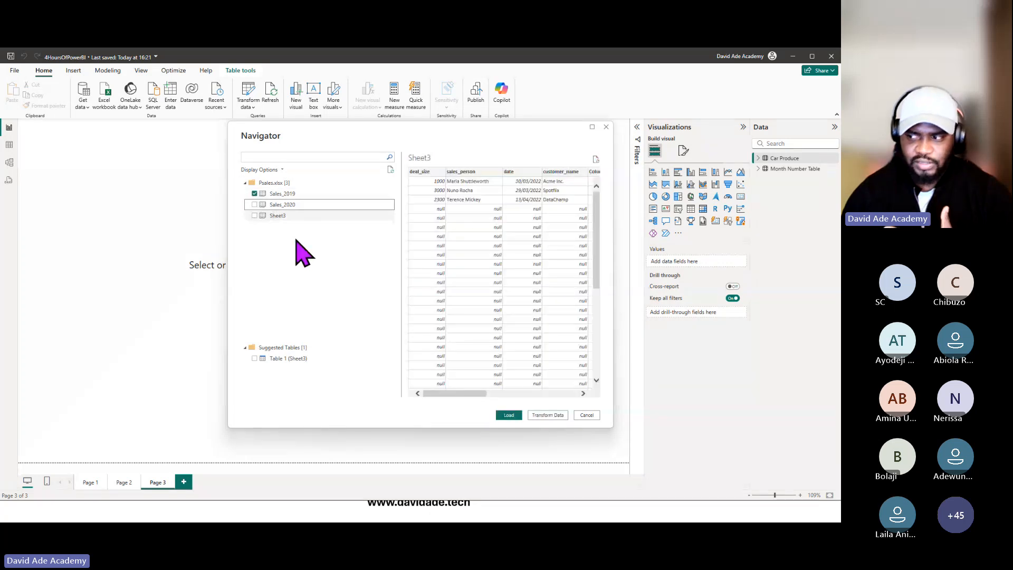
{"action": "left_click", "coordinate": [255, 204]}
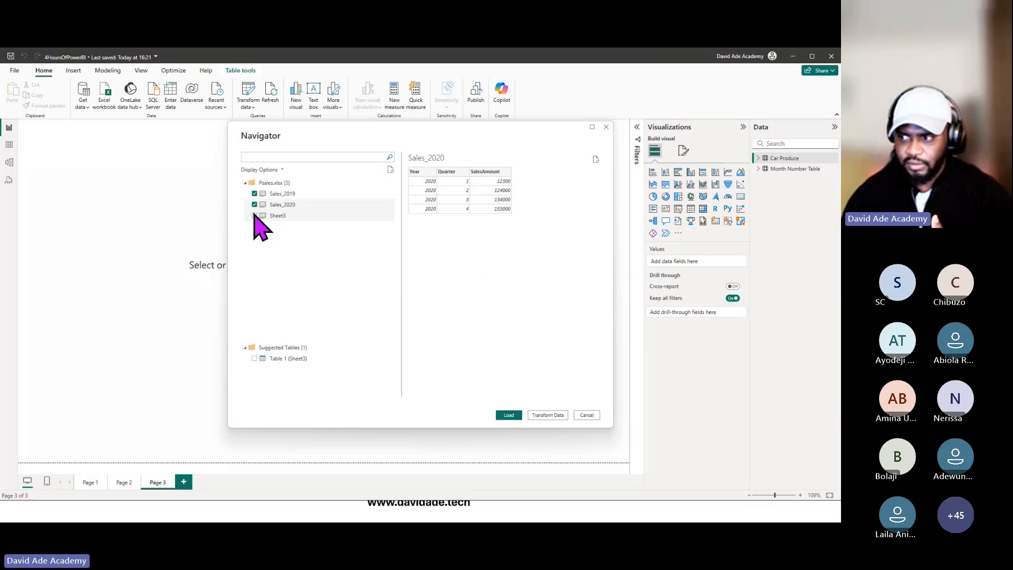
{"action": "left_click", "coordinate": [254, 215]}
{"action": "left_click", "coordinate": [505, 416]}
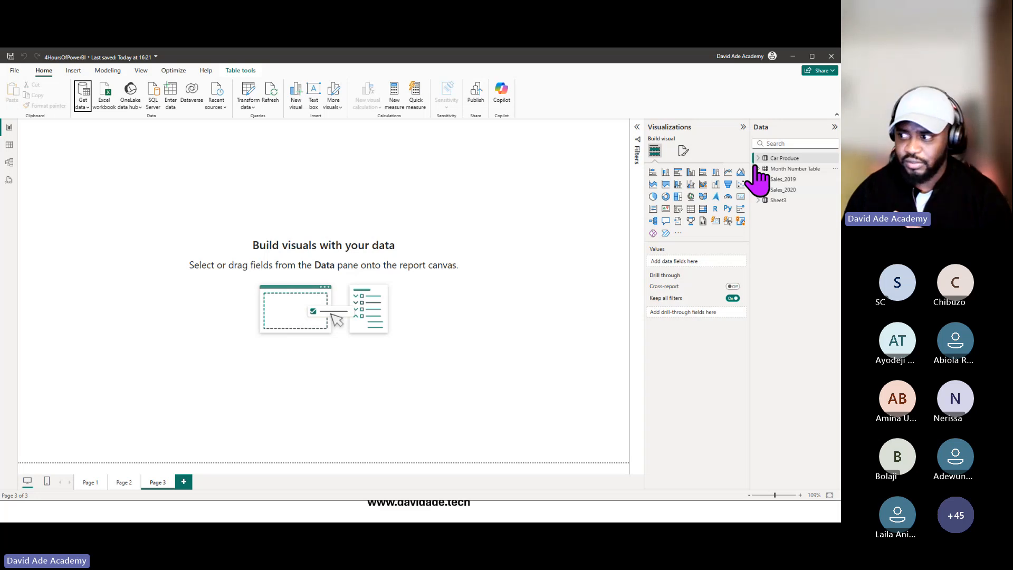
Rename the imported Sheet3 table as Other Data.
{"action": "double_click", "coordinate": [797, 201]}
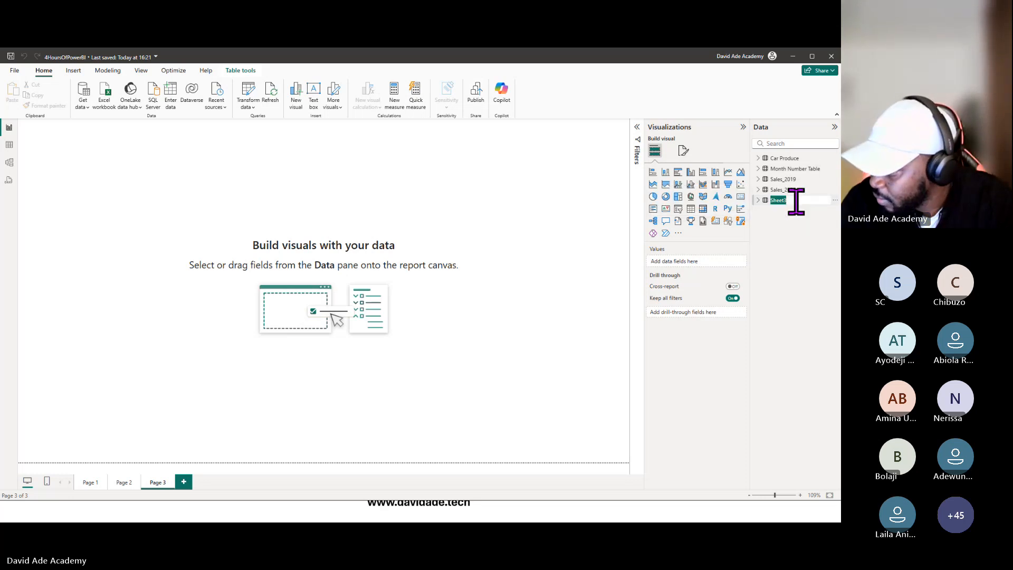
{"action": "type", "text": "Ot"}
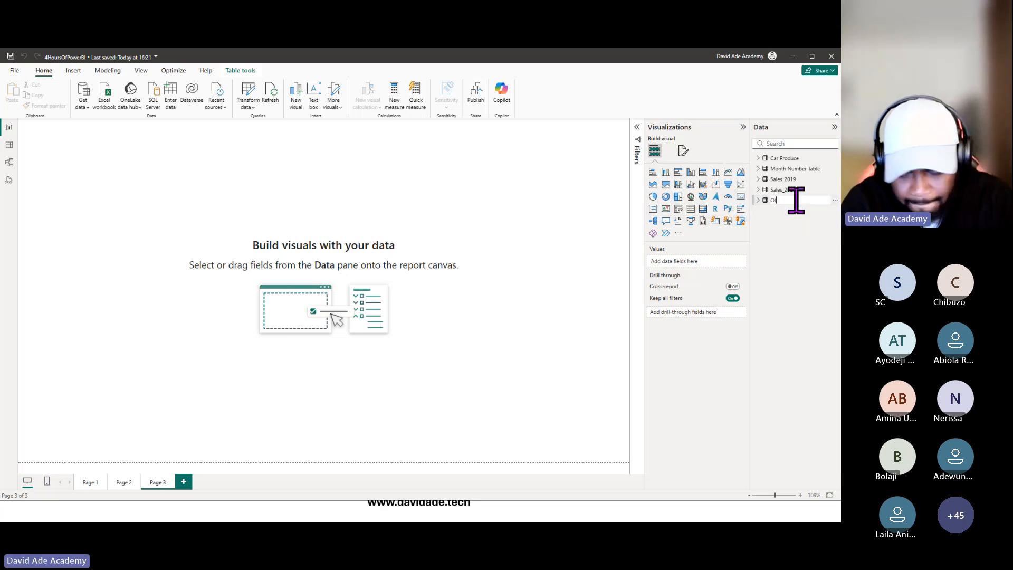
{"action": "type", "text": "her Data"}
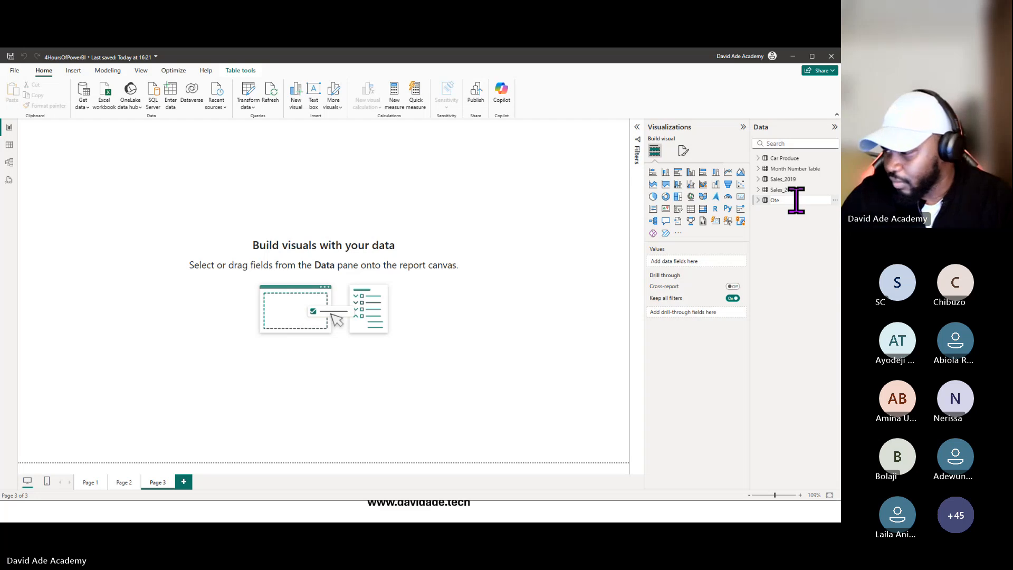
{"action": "key", "text": "Return"}
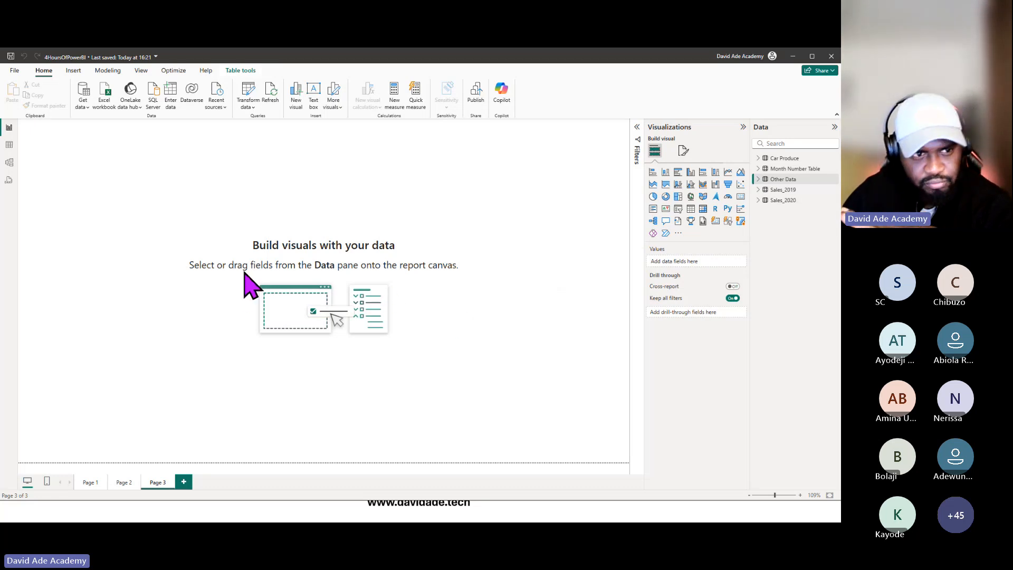
Import the Car Sold Excel workbook from the Data Files folder, loading its Sheet1.
{"action": "left_click", "coordinate": [85, 107]}
{"action": "left_click", "coordinate": [108, 135]}
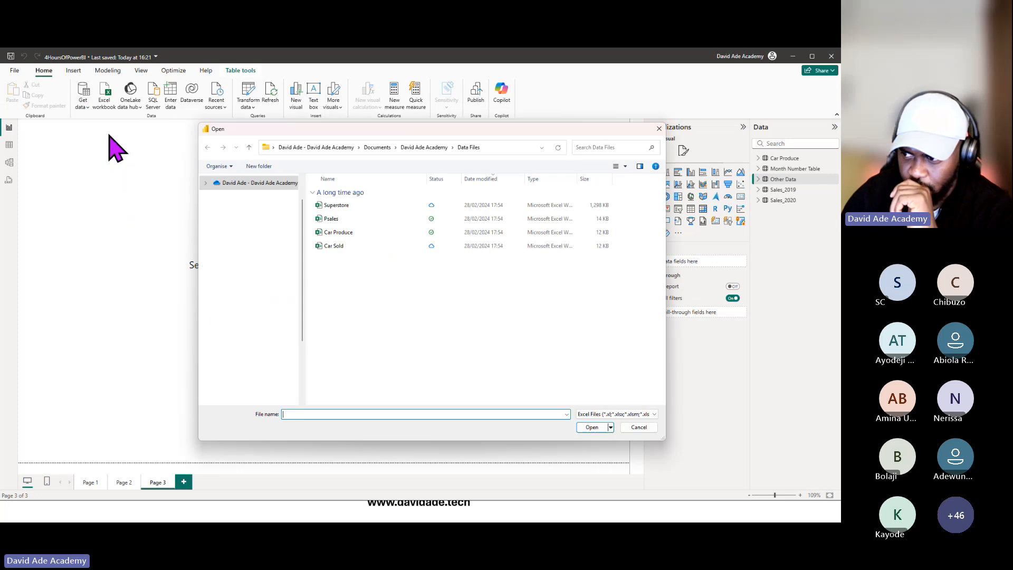
{"action": "left_click", "coordinate": [354, 246]}
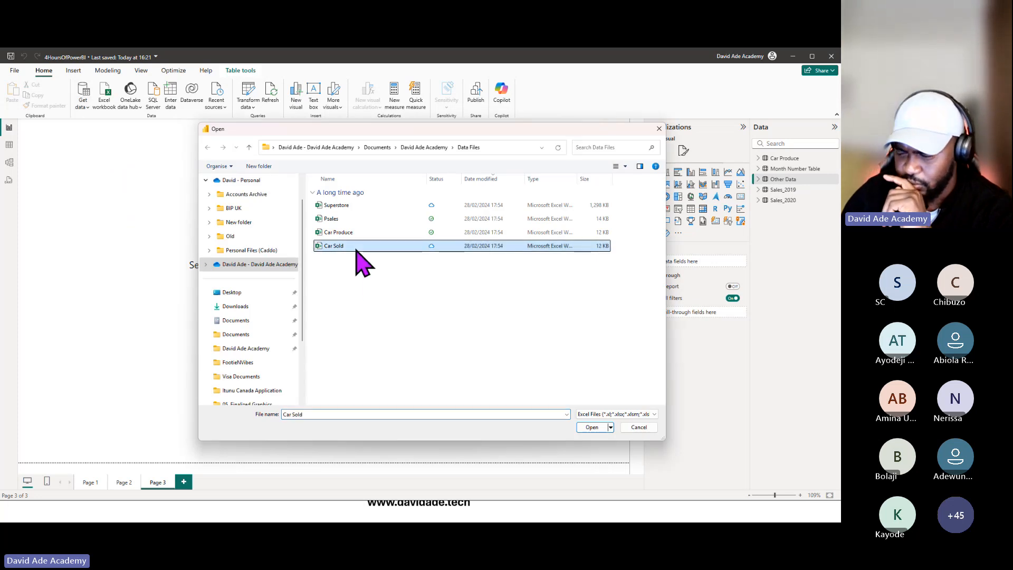
{"action": "left_click", "coordinate": [586, 424]}
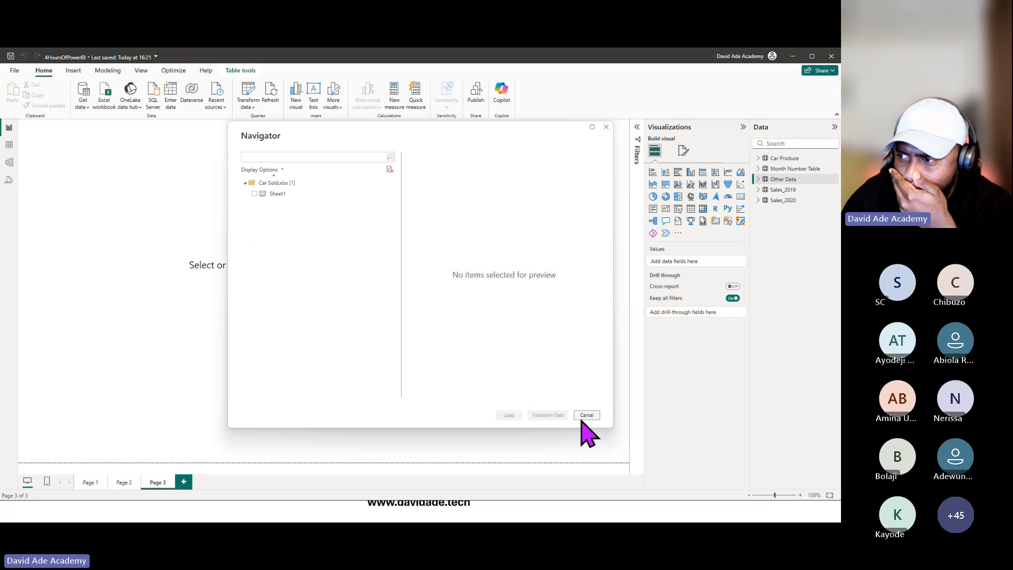
{"action": "left_click", "coordinate": [269, 195]}
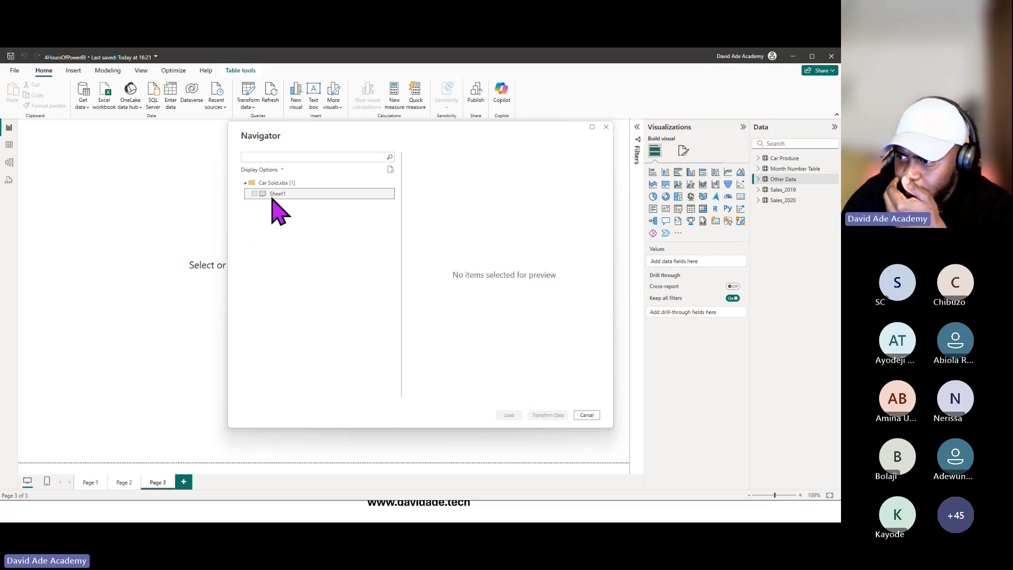
{"action": "left_click", "coordinate": [255, 194]}
{"action": "left_click", "coordinate": [508, 416]}
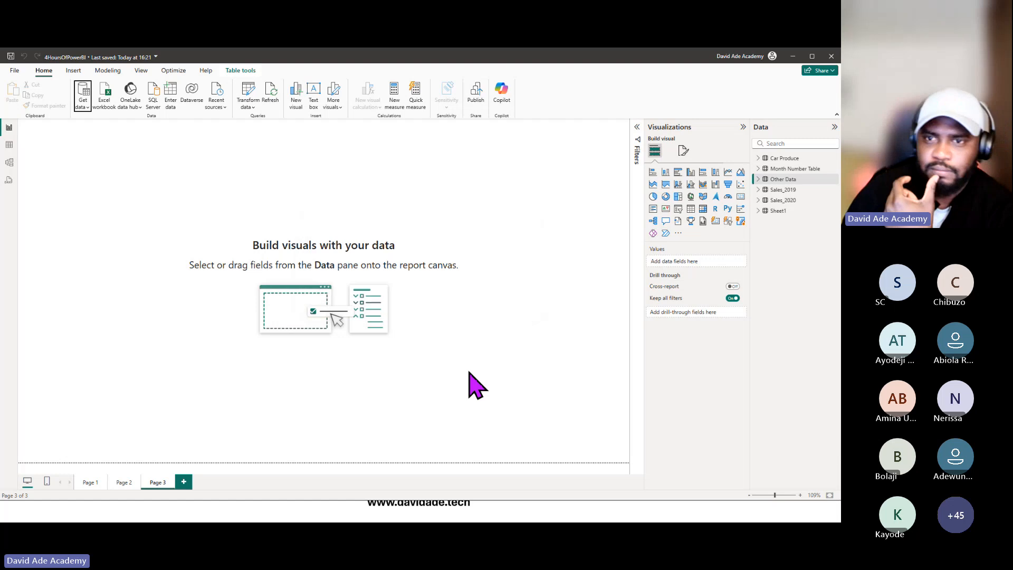
Rename the newly imported Sheet1 table as Car Sold.
{"action": "double_click", "coordinate": [786, 211]}
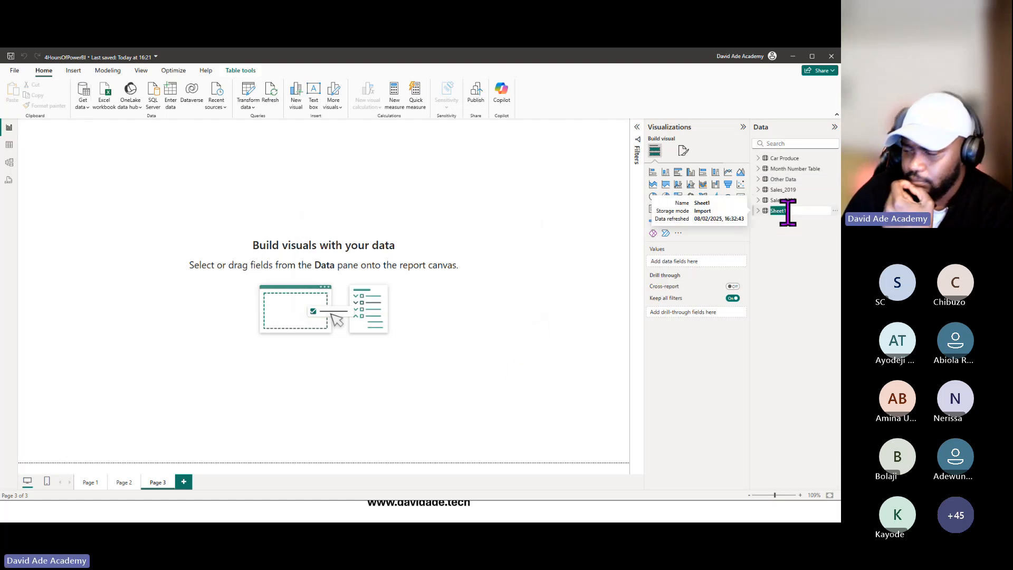
{"action": "type", "text": "Ca"}
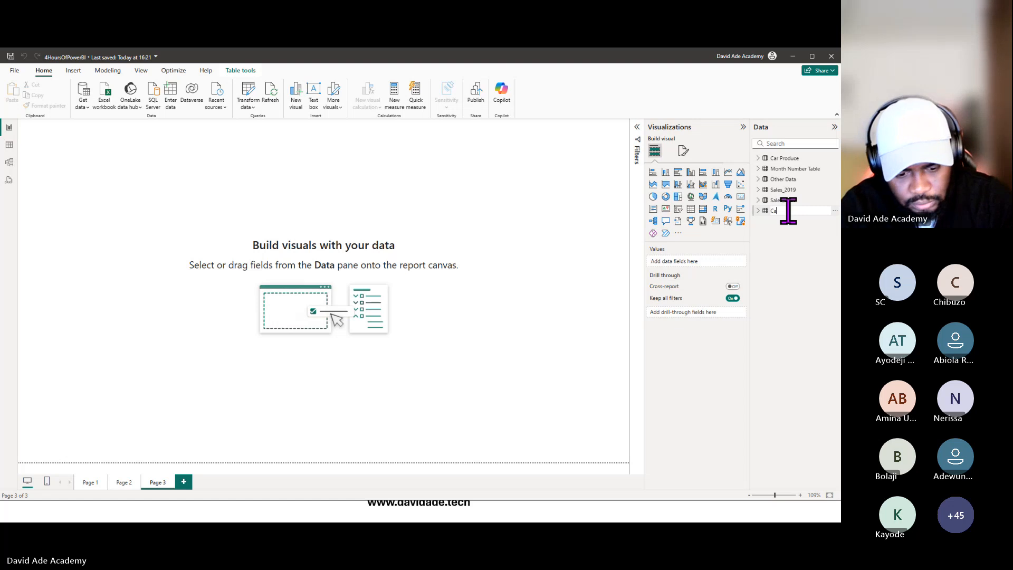
{"action": "type", "text": "r Sold"}
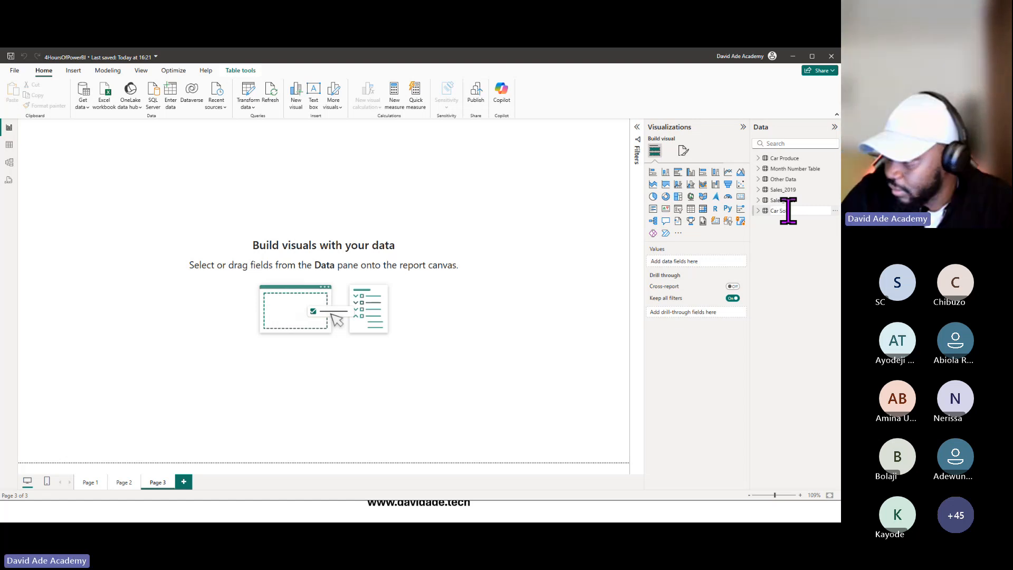
{"action": "key", "text": "Return"}
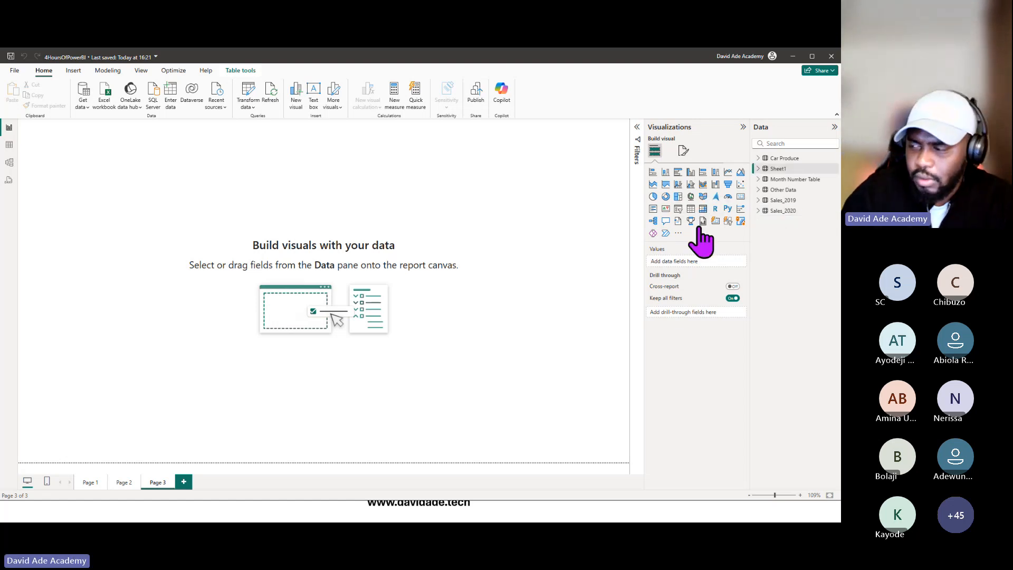
Import the Superstore Excel workbook from the Data Files folder, loading the Orders, People and Returns sheets.
{"action": "left_click", "coordinate": [82, 104]}
{"action": "left_click", "coordinate": [104, 135]}
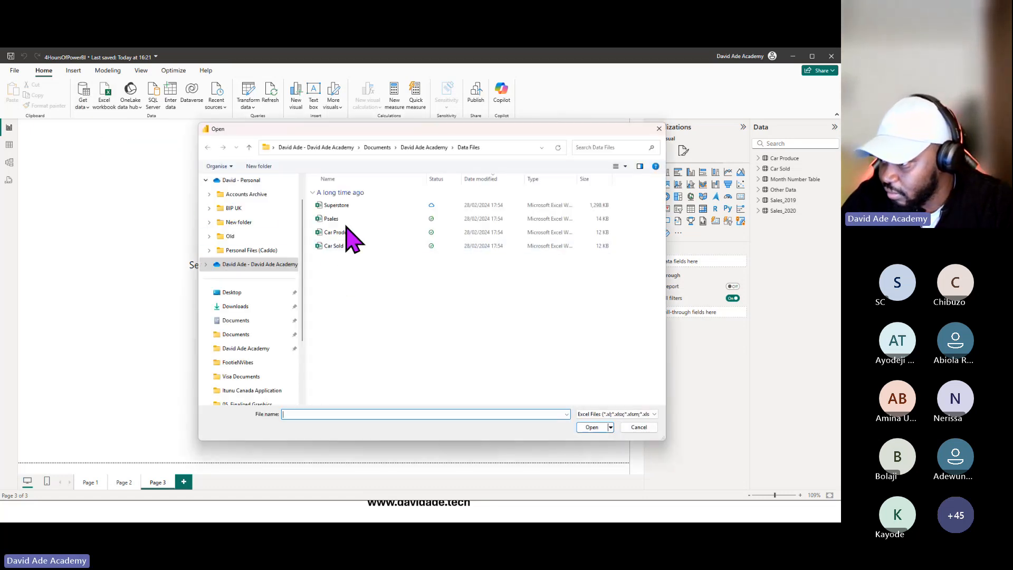
{"action": "left_click", "coordinate": [338, 205]}
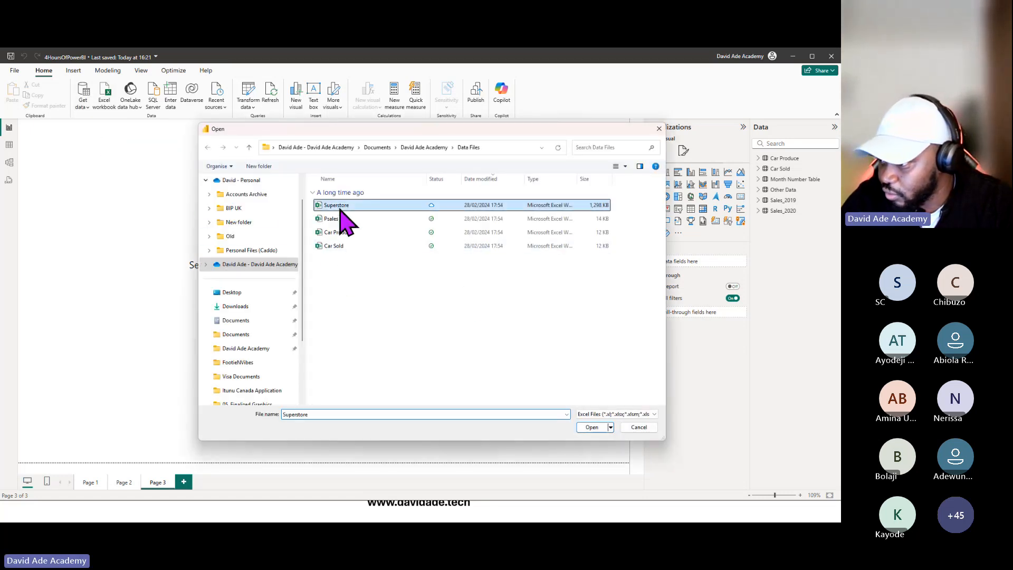
{"action": "left_click", "coordinate": [581, 431]}
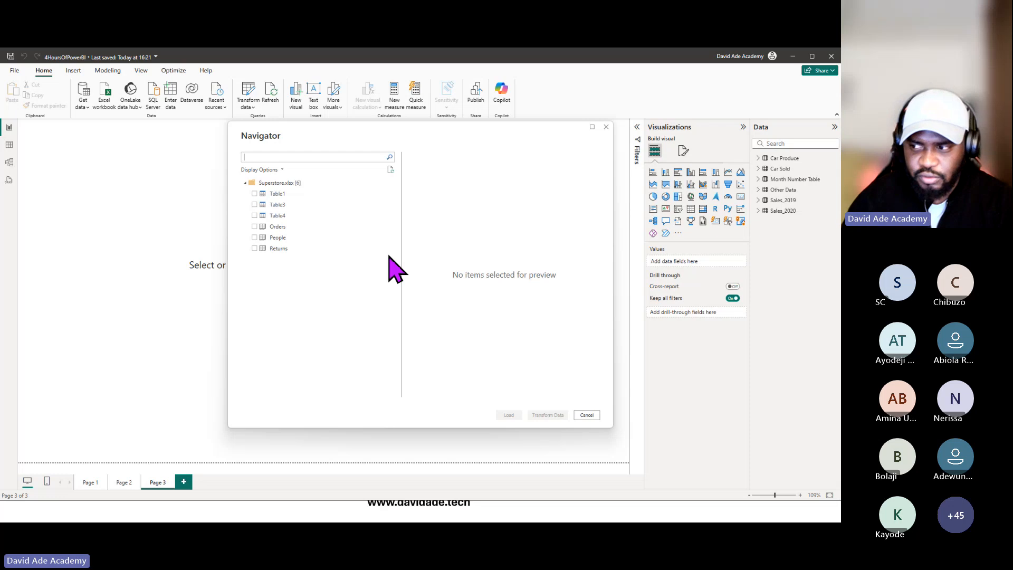
{"action": "left_click", "coordinate": [254, 226]}
{"action": "left_click", "coordinate": [255, 237]}
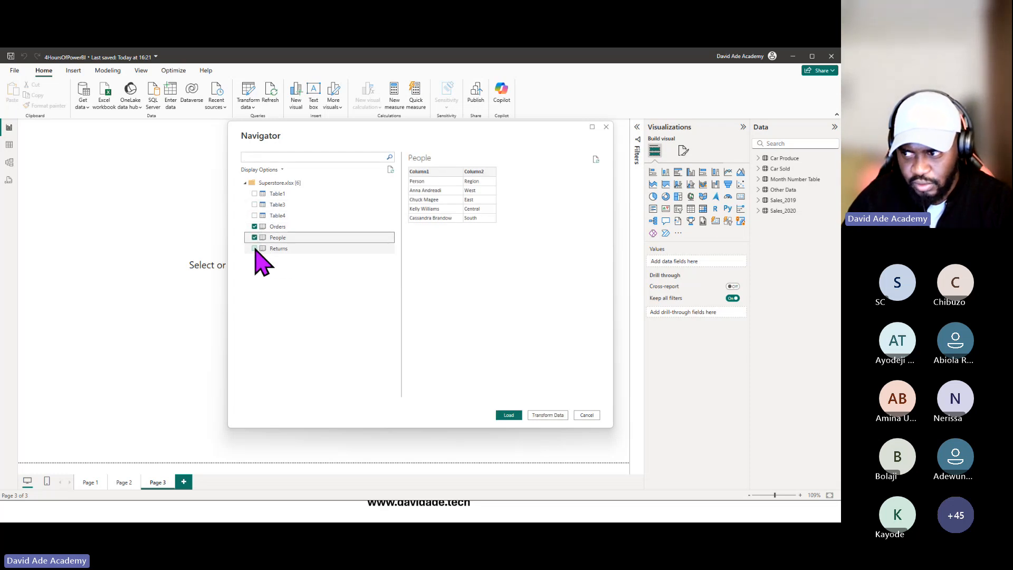
{"action": "left_click", "coordinate": [254, 248]}
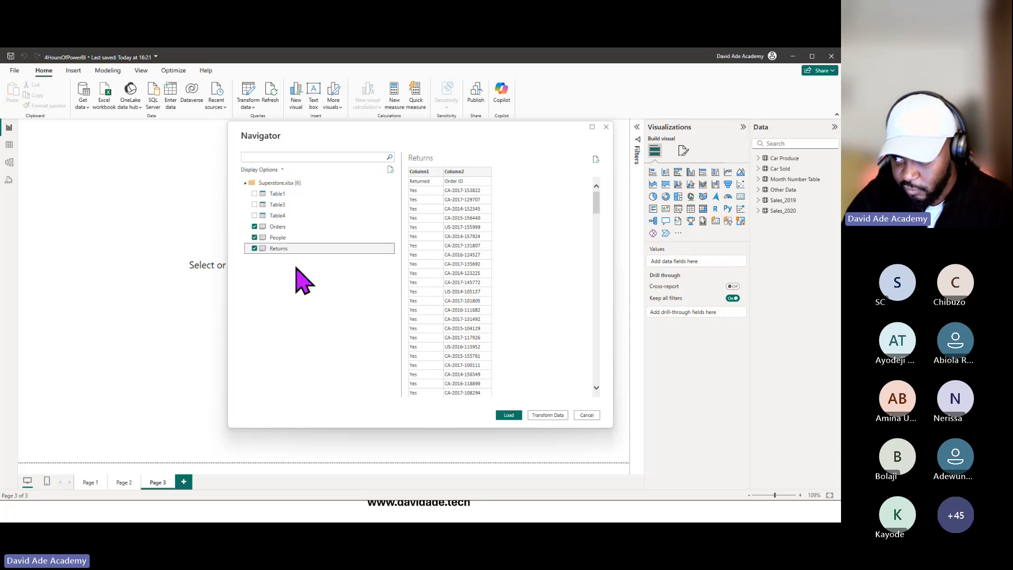
{"action": "left_click", "coordinate": [509, 415]}
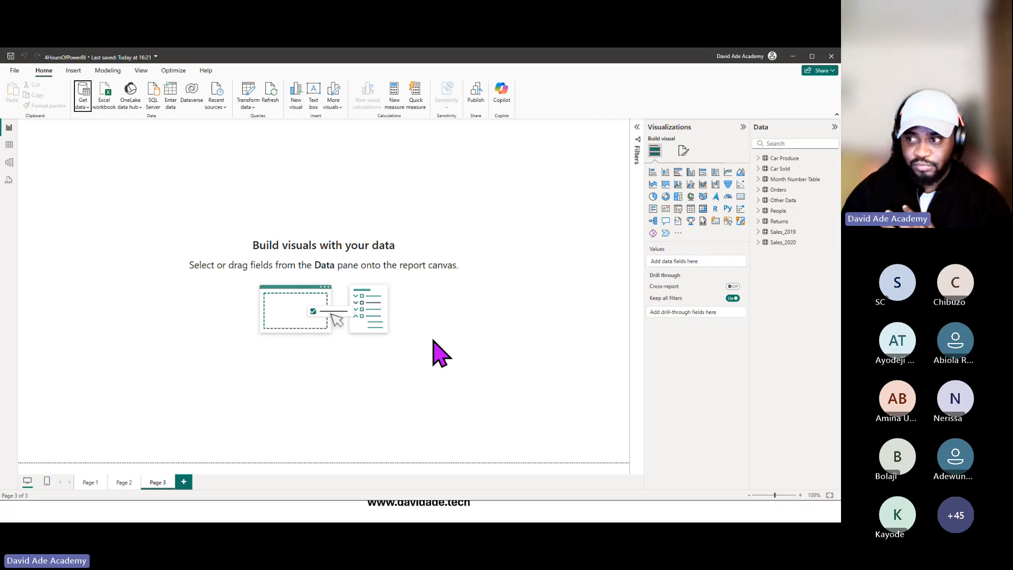
Save the report and publish it to the #4HoursOfPowerBI workspace, replacing the existing semantic model.
{"action": "left_click", "coordinate": [11, 56]}
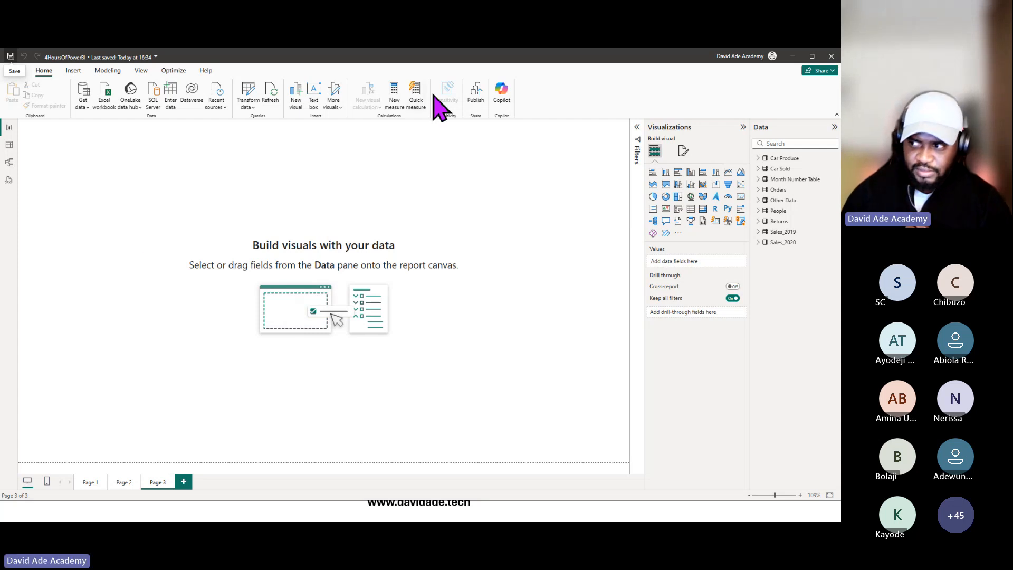
{"action": "left_click", "coordinate": [476, 100]}
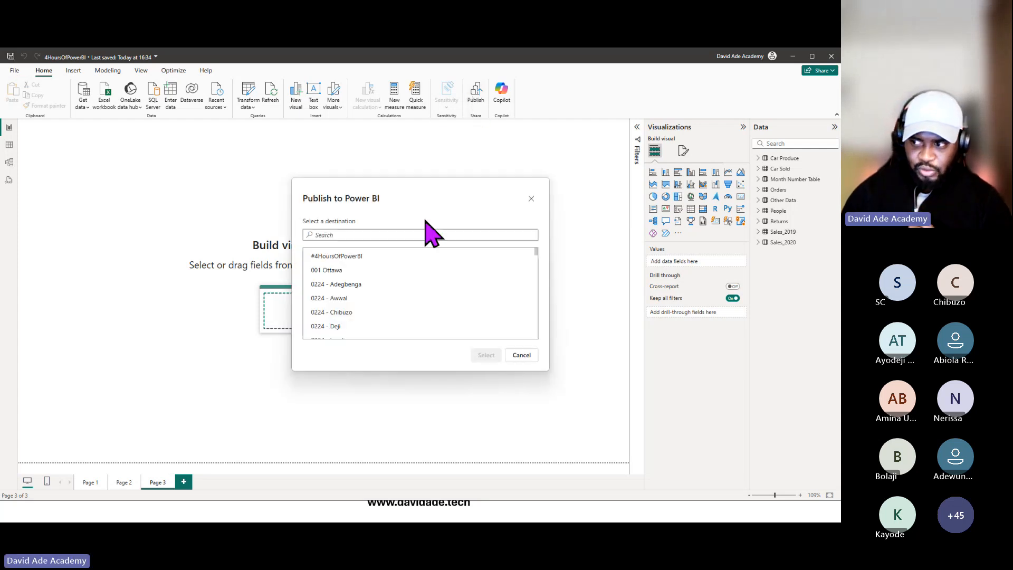
{"action": "left_click", "coordinate": [412, 269]}
{"action": "left_click", "coordinate": [486, 355]}
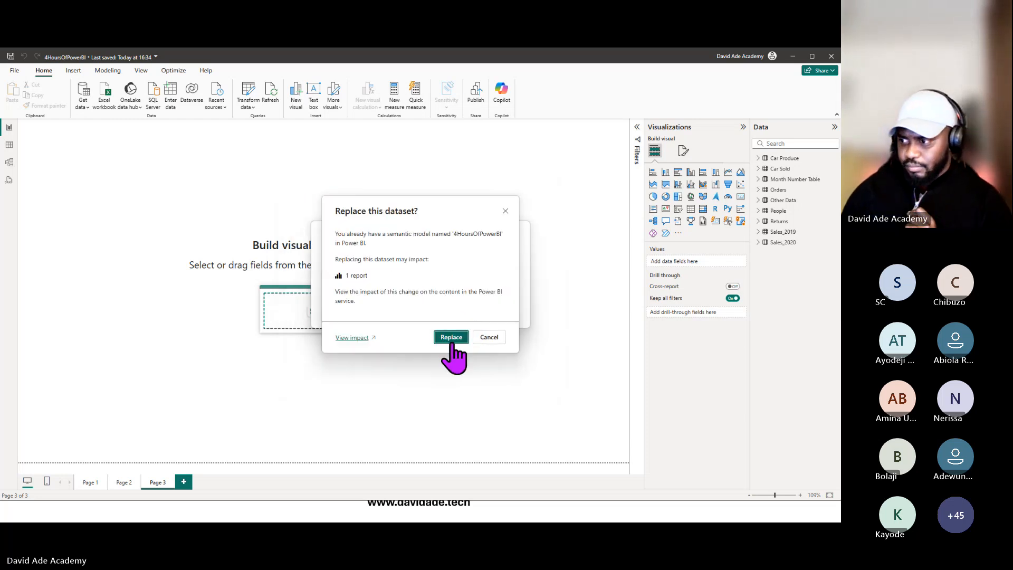
{"action": "left_click", "coordinate": [451, 337]}
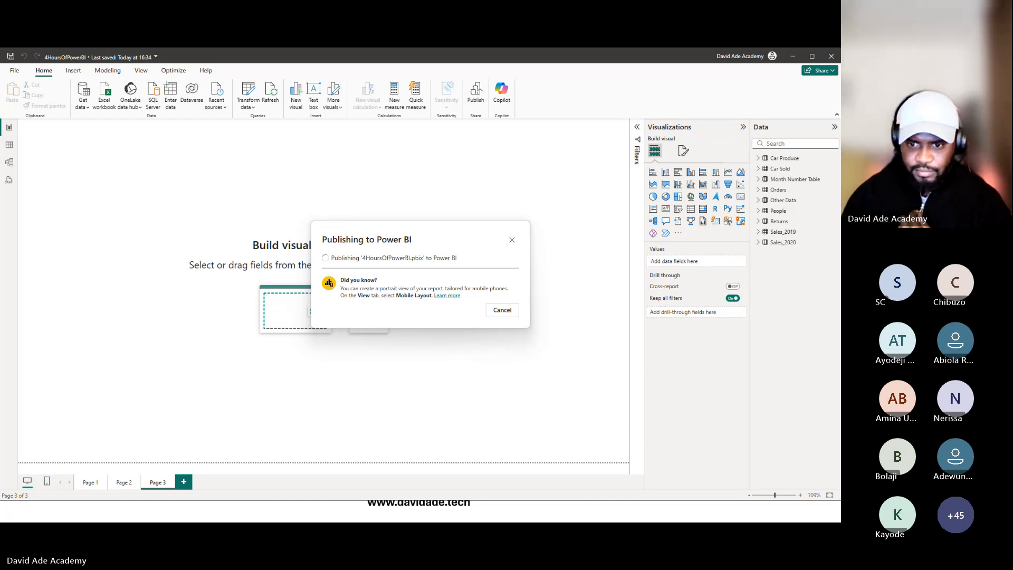
{"action": "left_click", "coordinate": [504, 336]}
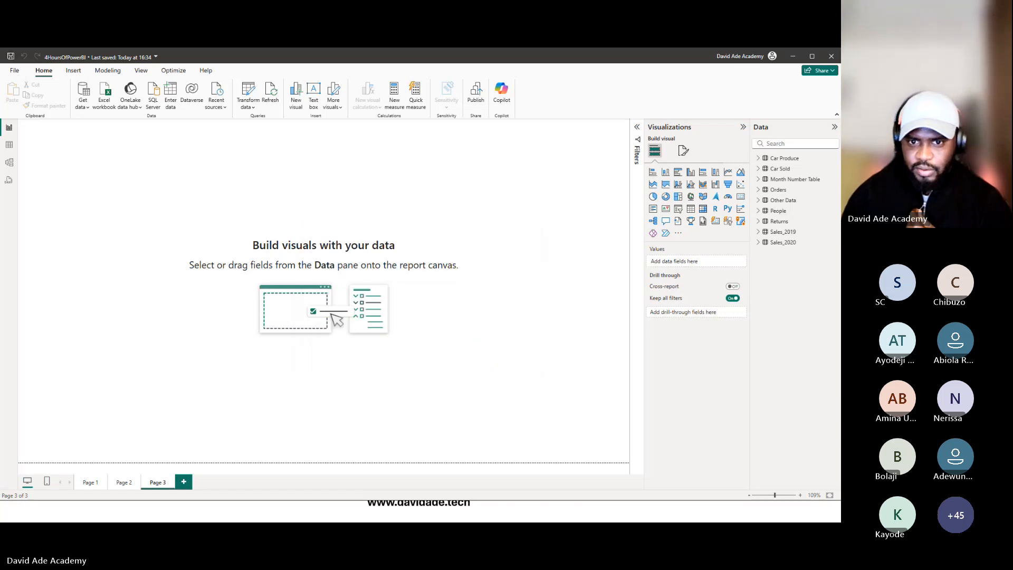
Switch to the browser, refresh the #4HoursOfPowerBI workspace, and create an Excel file from the 4HoursOfPowerBI semantic model with Analyze in Excel.
{"action": "left_click", "coordinate": [595, 124]}
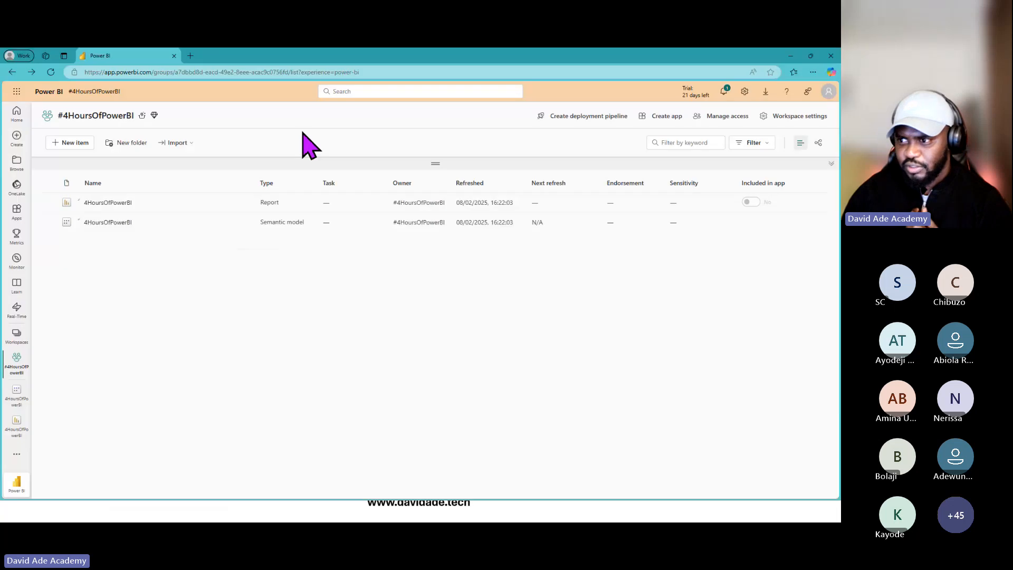
{"action": "left_click", "coordinate": [51, 72]}
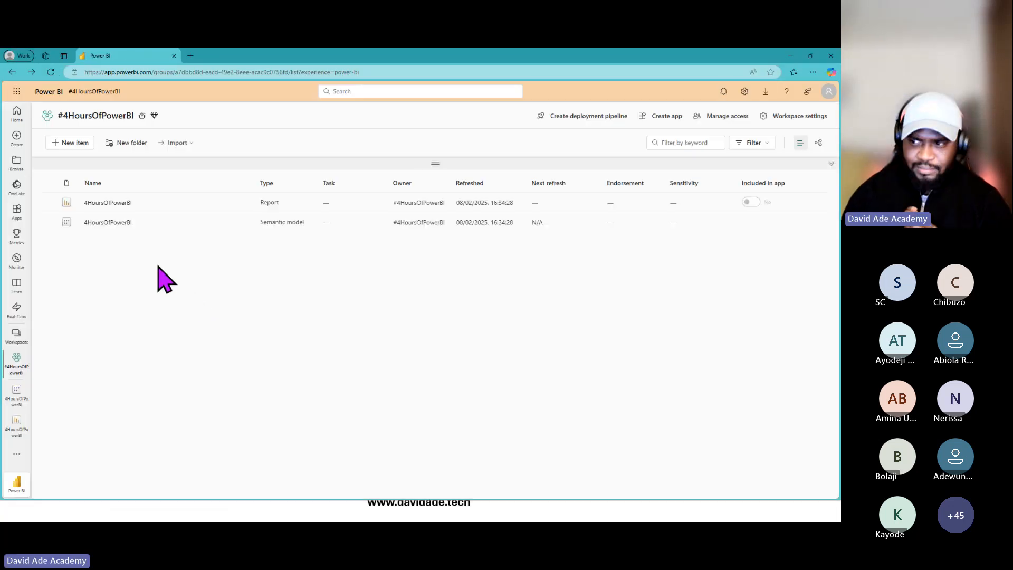
{"action": "left_click", "coordinate": [108, 223]}
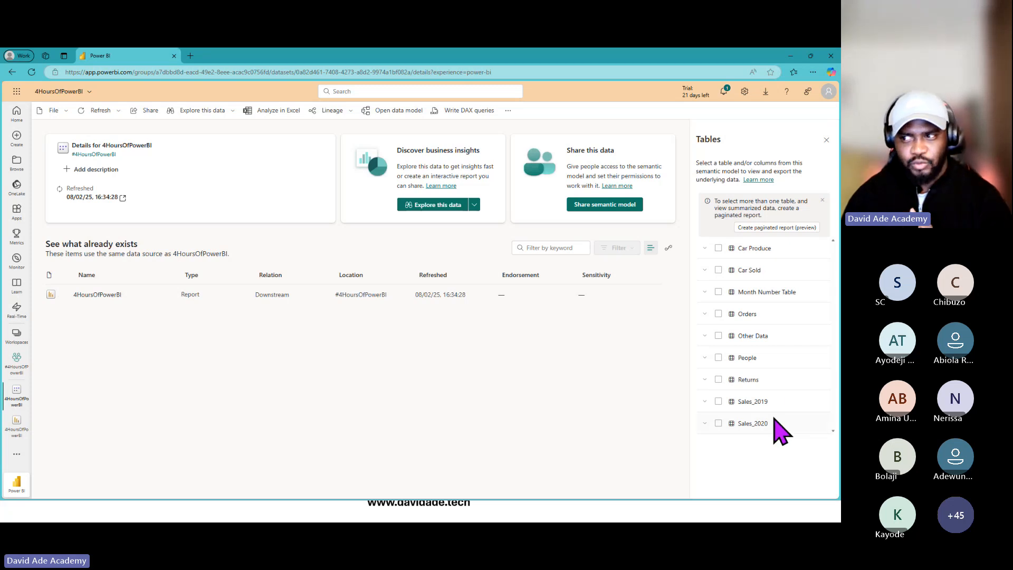
{"action": "left_click", "coordinate": [275, 112]}
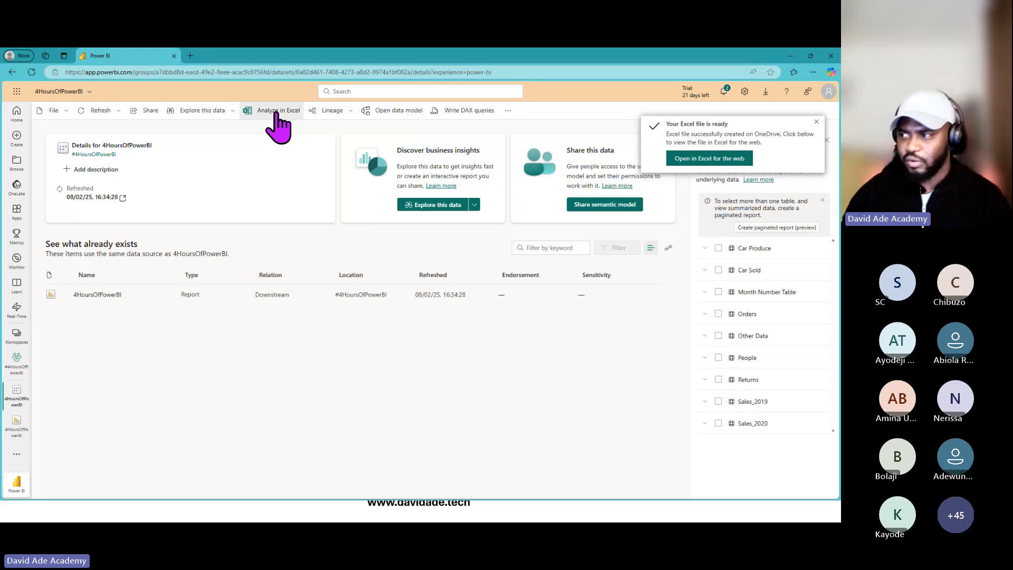
Open the new file in Excel for the web, enable its external data content and review the model's tables in a widened PivotTable field list.
{"action": "left_click", "coordinate": [710, 158]}
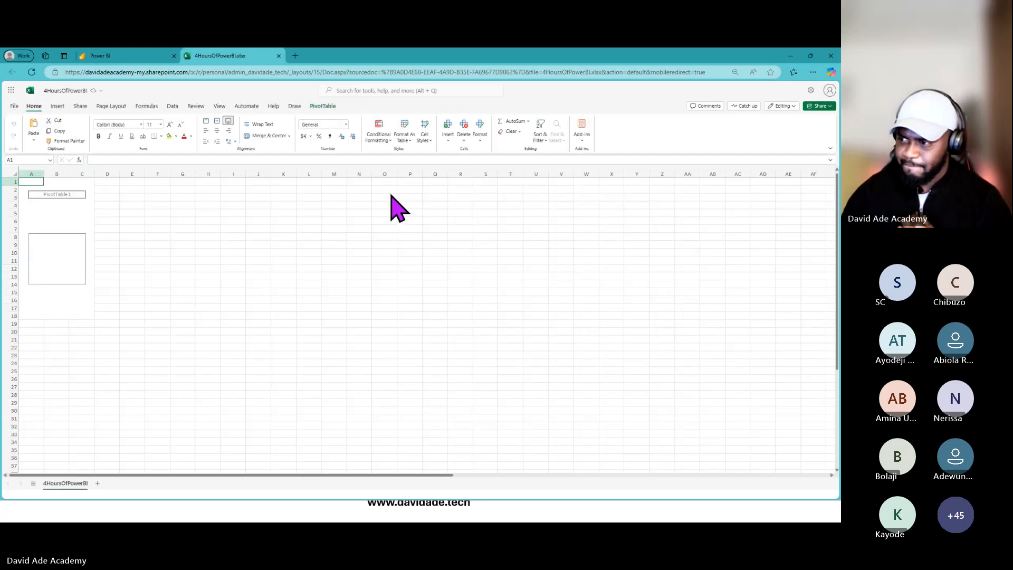
{"action": "left_click", "coordinate": [52, 238]}
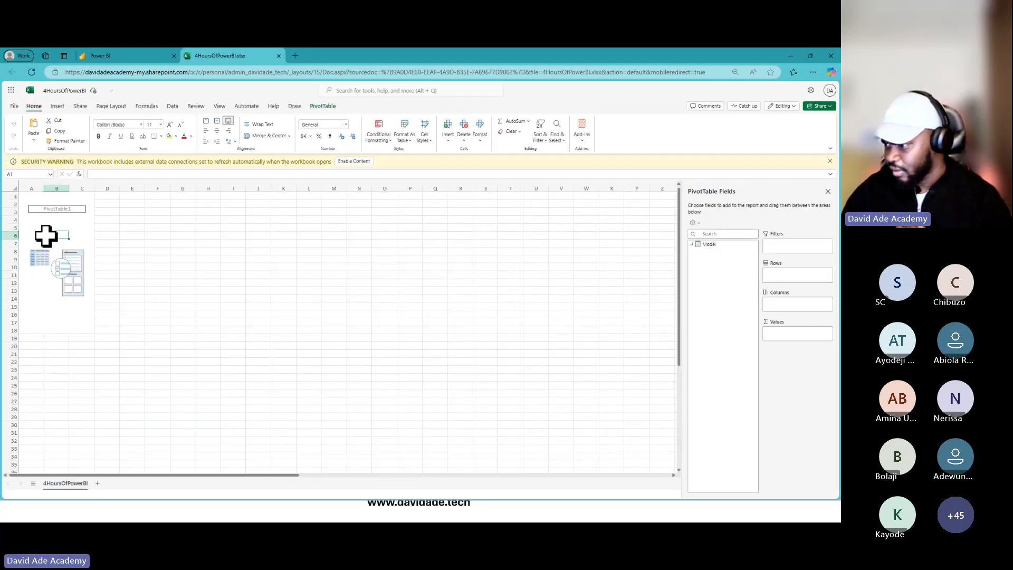
{"action": "left_click", "coordinate": [341, 163]}
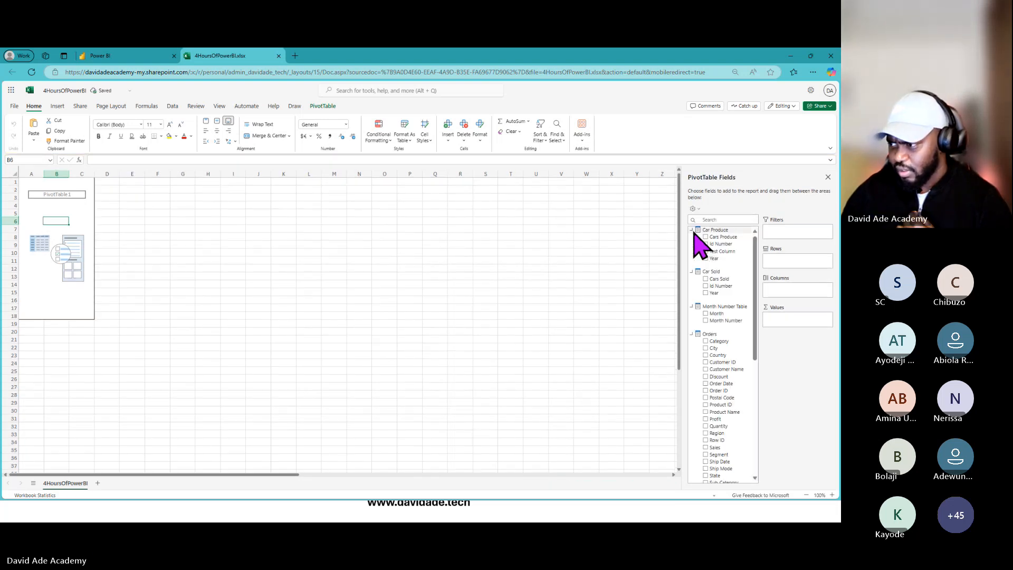
{"action": "left_click_drag", "start_coordinate": [686, 280], "coordinate": [581, 262]}
{"action": "scroll", "coordinate": [653, 308], "scroll_direction": "down", "scroll_amount": 5}
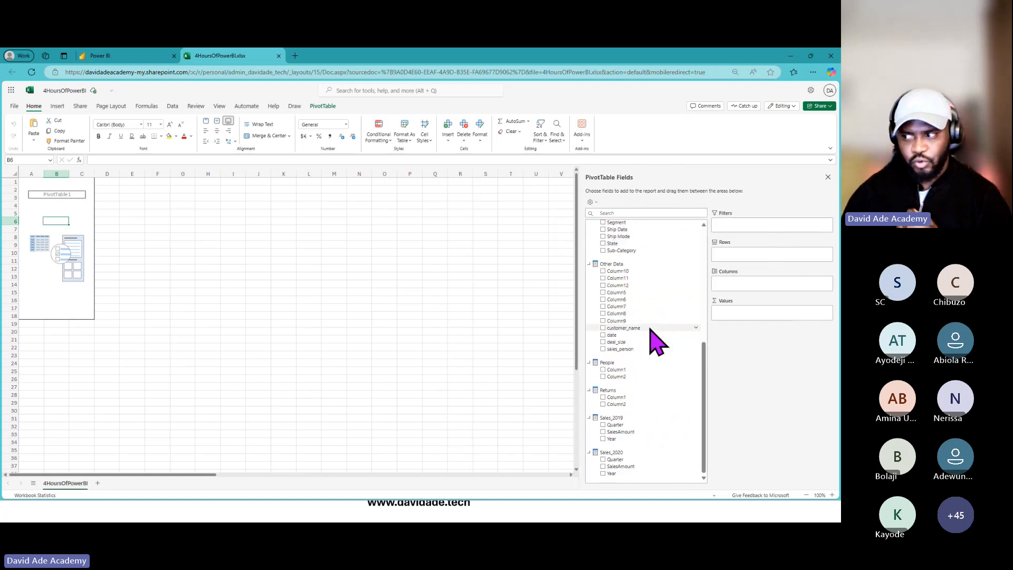
{"action": "scroll", "coordinate": [653, 339], "scroll_direction": "up", "scroll_amount": 5}
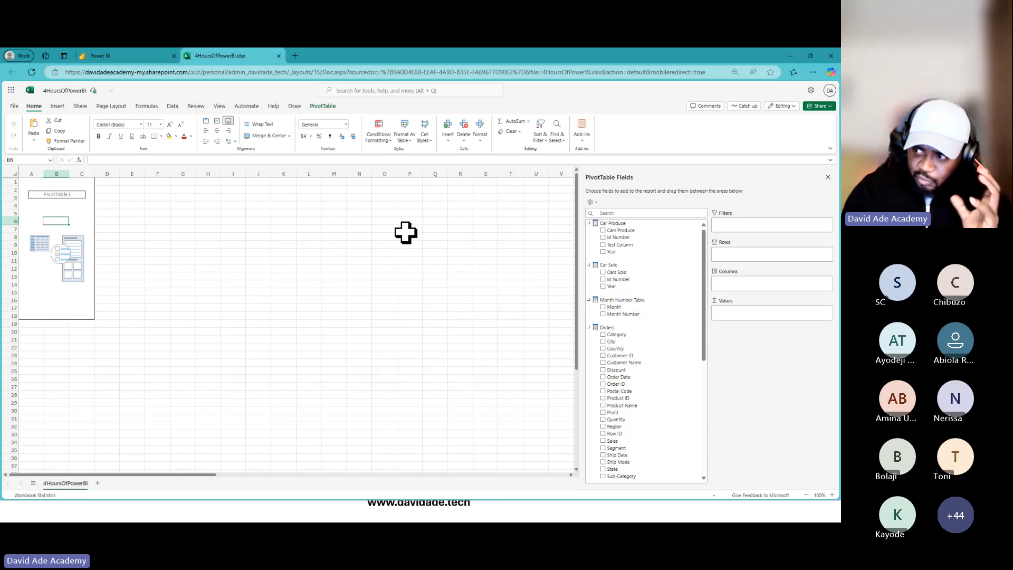
Return to the 4HoursOfPowerBI semantic model page, switch to Power BI Desktop and bring up the presentation slides.
{"action": "left_click", "coordinate": [108, 67]}
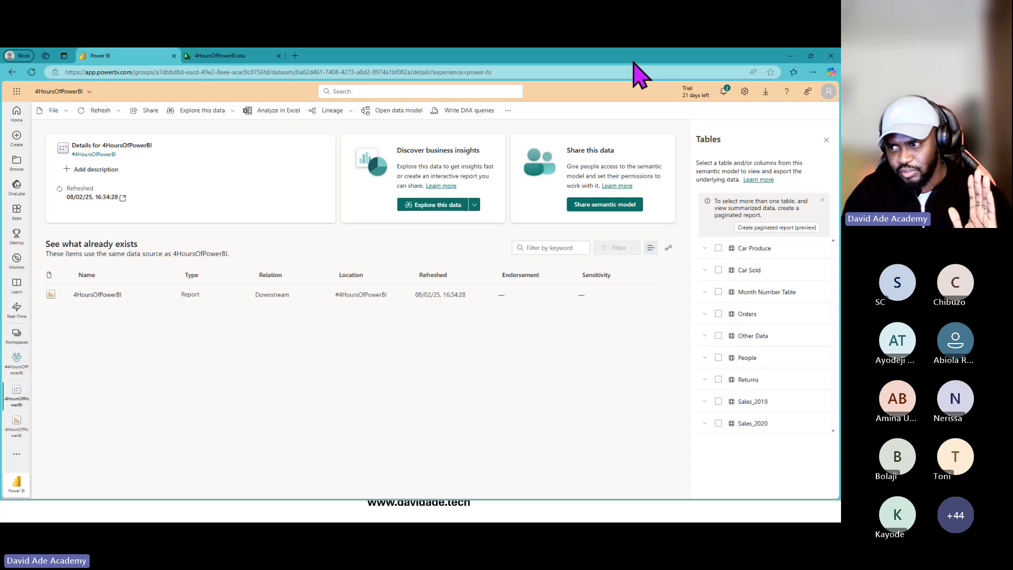
{"action": "key", "text": "alt+Tab"}
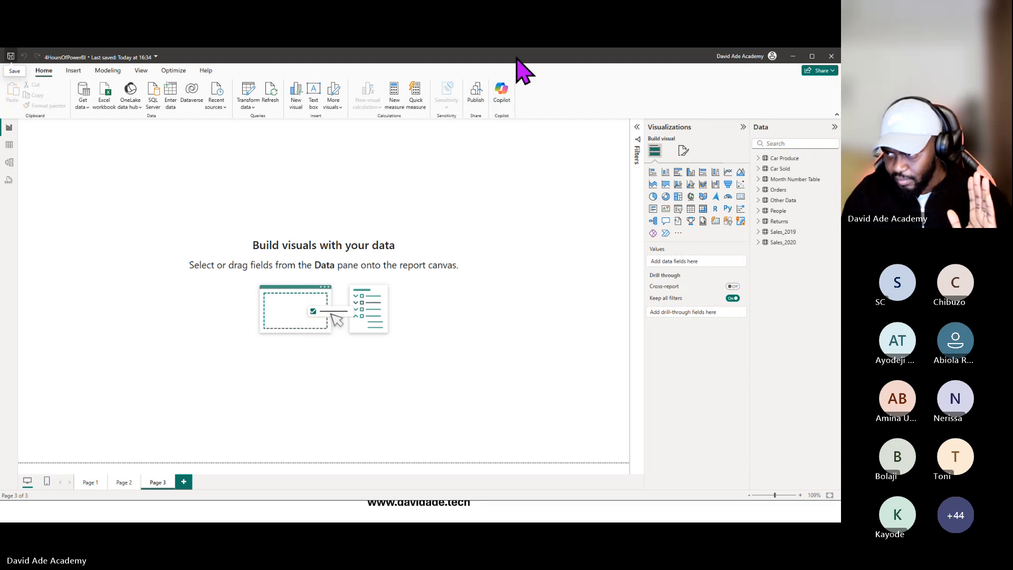
{"action": "key", "text": "alt+Tab"}
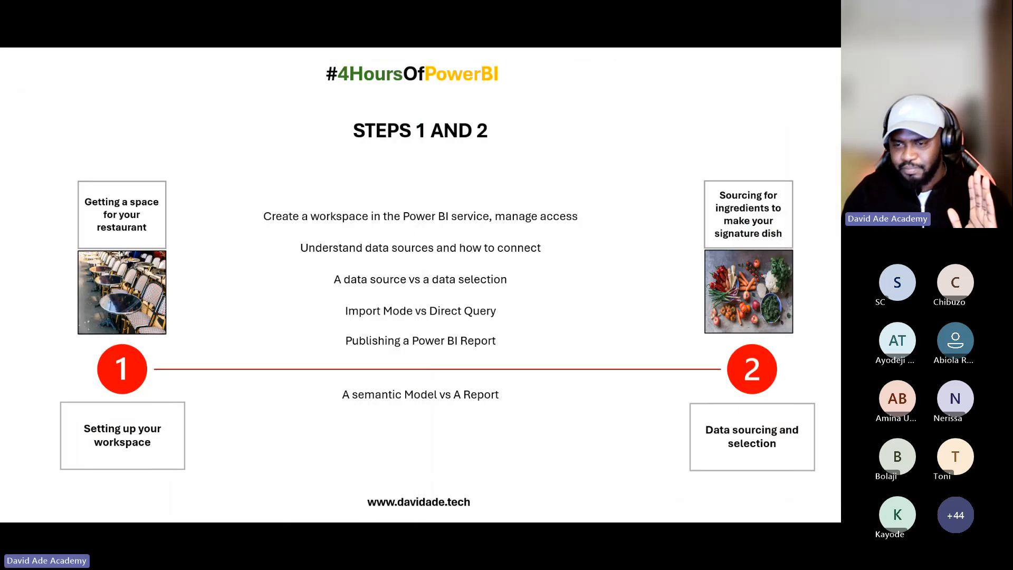
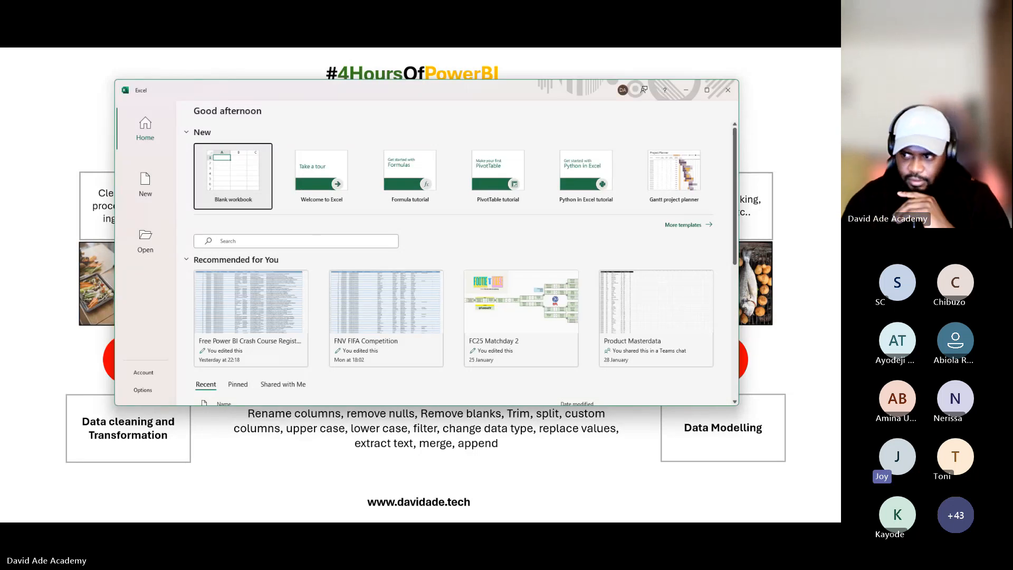
Create a blank Excel workbook, dismiss the recovered files list and enlarge the sheet to 190% zoom.
{"action": "left_click", "coordinate": [222, 174]}
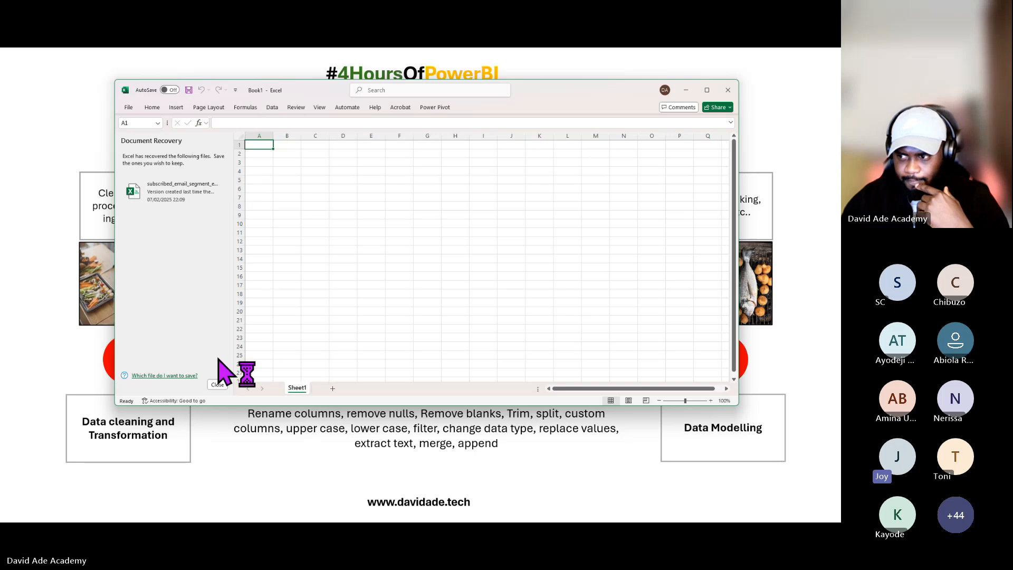
{"action": "left_click", "coordinate": [217, 385]}
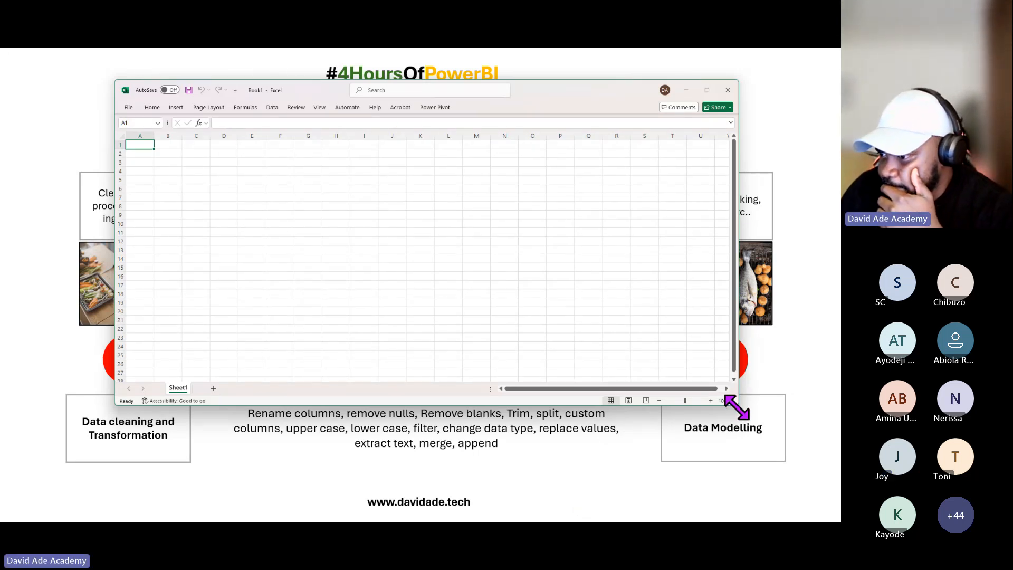
{"action": "left_click_drag", "start_coordinate": [736, 402], "coordinate": [773, 457]}
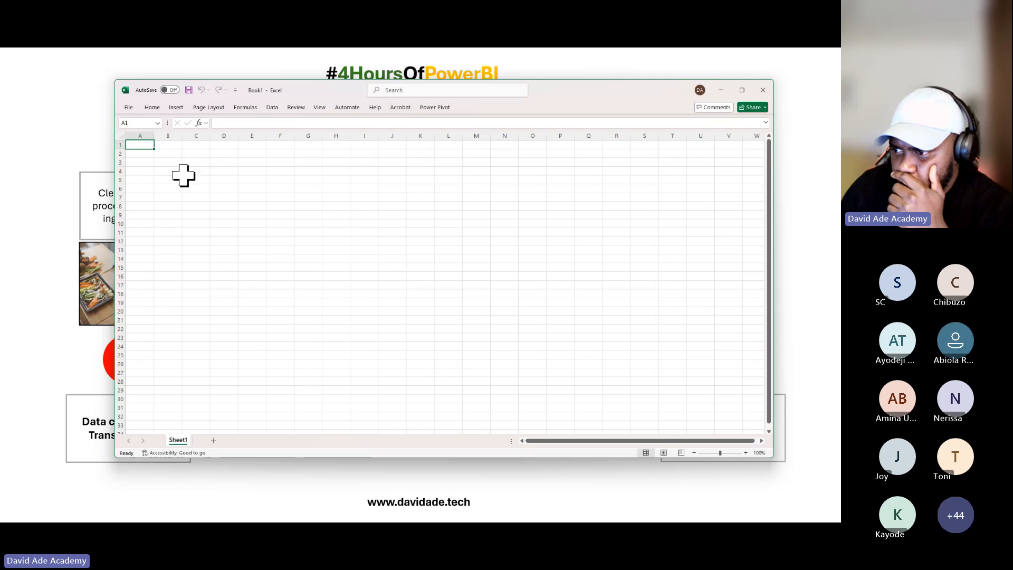
{"action": "left_click_drag", "start_coordinate": [186, 179], "coordinate": [224, 180]}
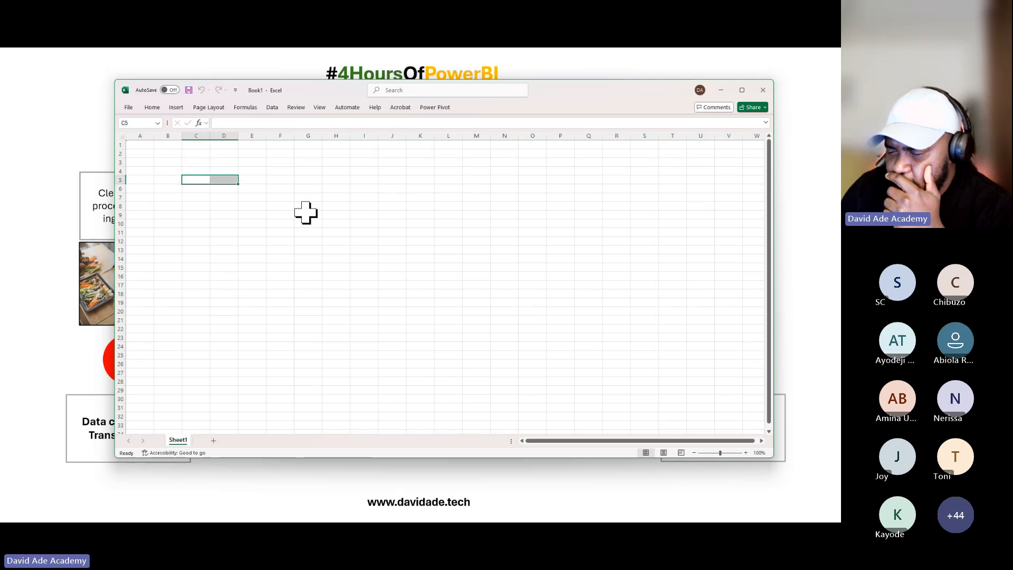
{"action": "left_click", "coordinate": [746, 453]}
{"action": "left_click", "coordinate": [746, 453]}
{"action": "left_click", "coordinate": [746, 453]}
{"action": "left_click", "coordinate": [746, 453]}
{"action": "left_click", "coordinate": [747, 453]}
{"action": "left_click", "coordinate": [746, 454]}
{"action": "left_click", "coordinate": [746, 453]}
{"action": "left_click", "coordinate": [746, 453]}
{"action": "left_click", "coordinate": [746, 453]}
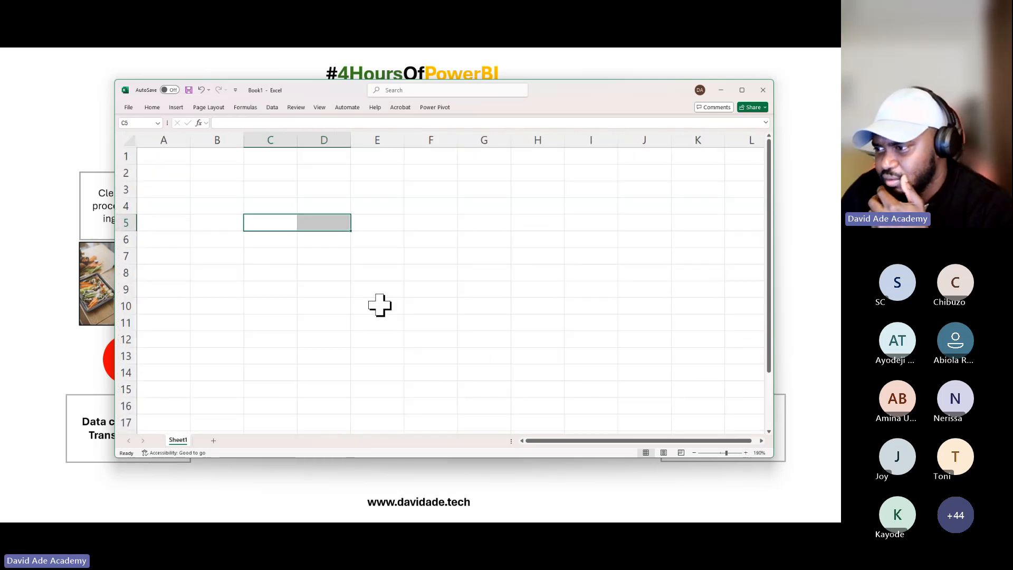
Enter a sample postcode with a space between its two parts in C5, and the same postcode without the space in C6.
{"action": "left_click", "coordinate": [377, 304]}
{"action": "left_click", "coordinate": [273, 227]}
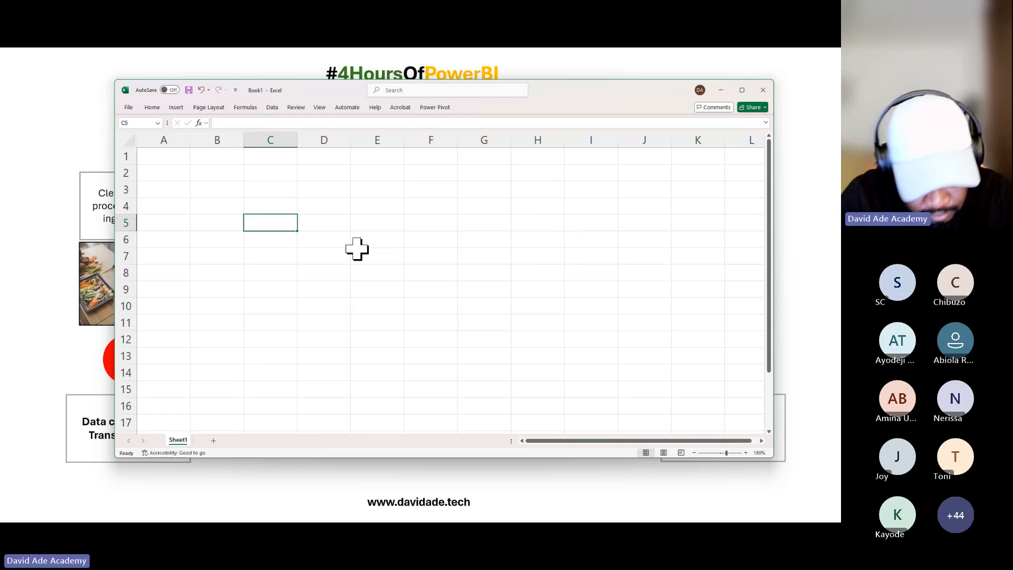
{"action": "type", "text": "E"}
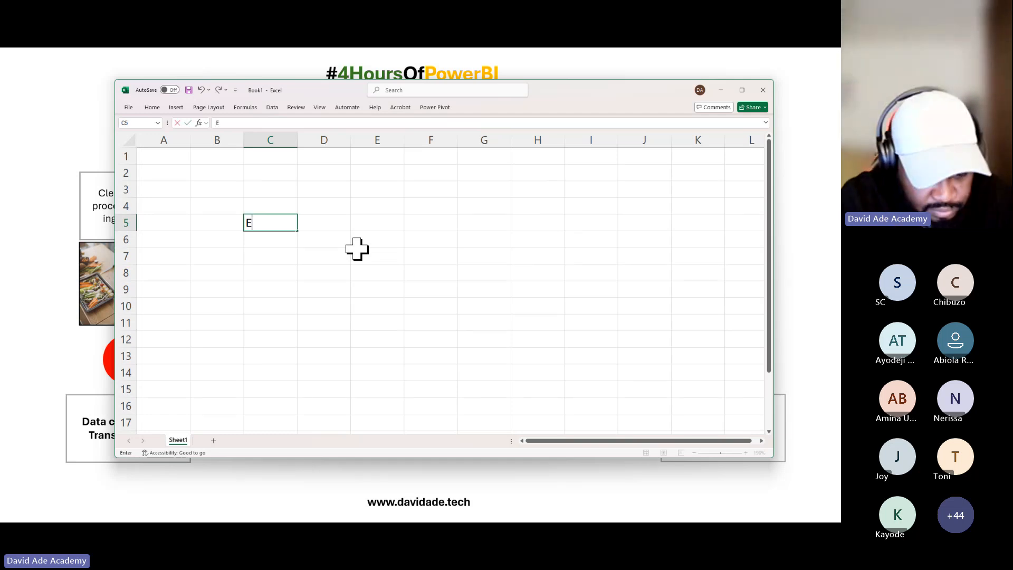
{"action": "type", "text": "16 1"}
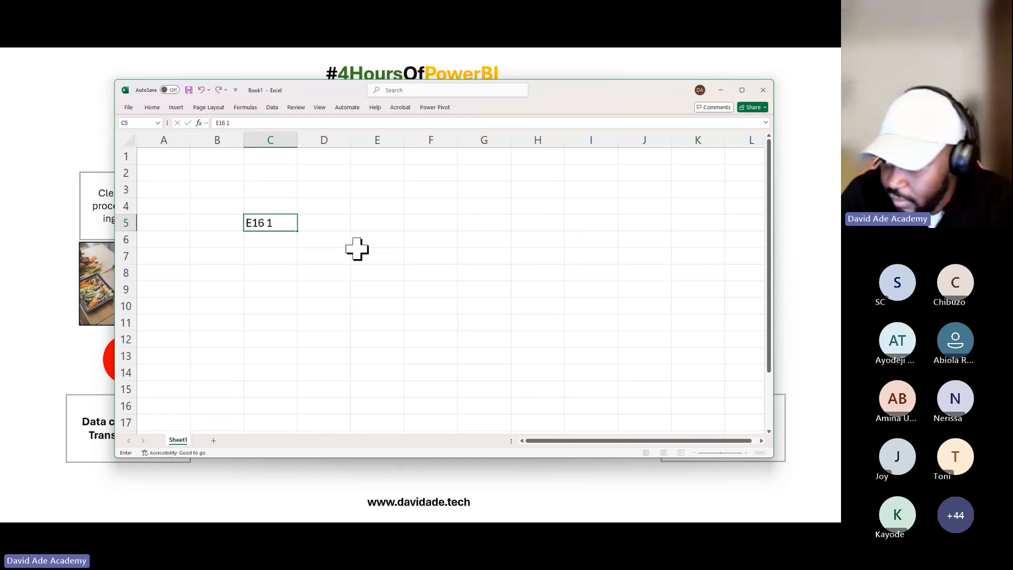
{"action": "type", "text": "EP"}
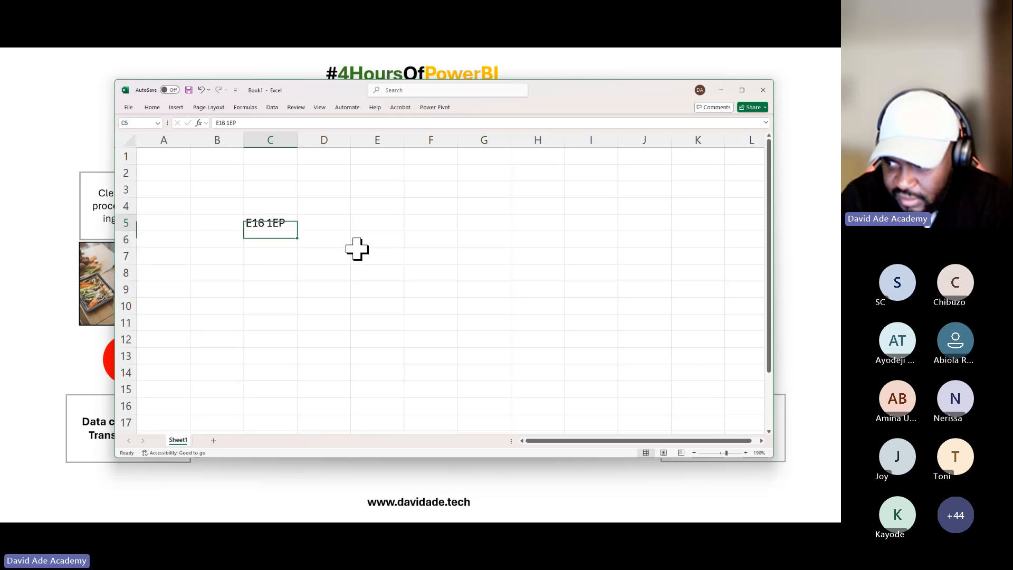
{"action": "key", "text": "ctrl+Return"}
{"action": "key", "text": "Down"}
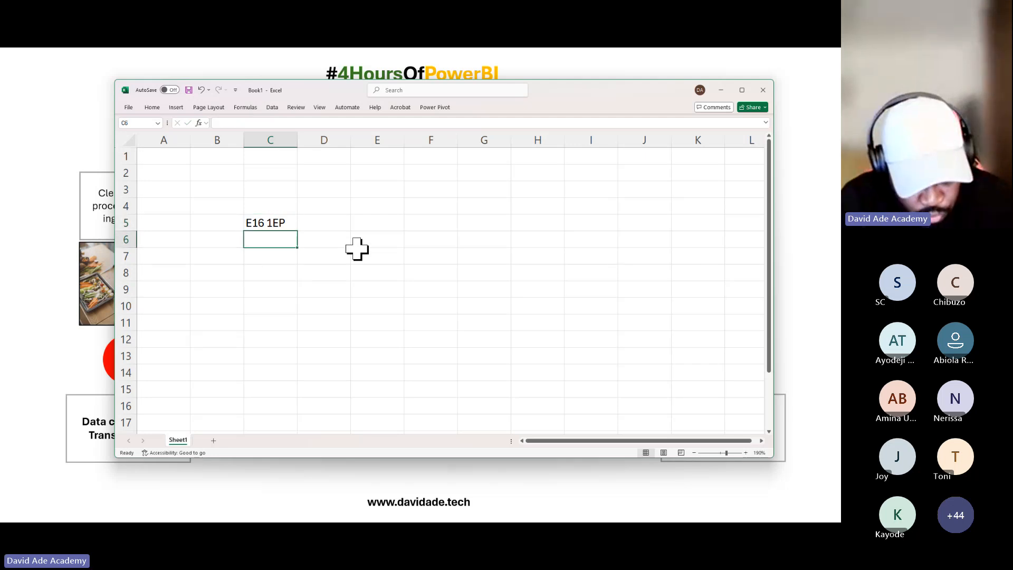
{"action": "type", "text": "E161EP"}
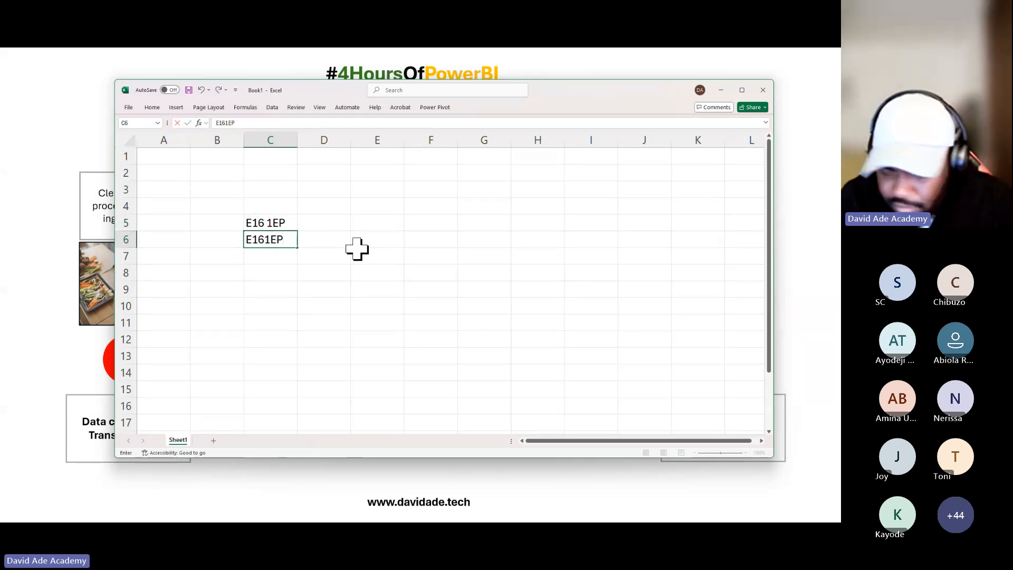
{"action": "key", "text": "Return"}
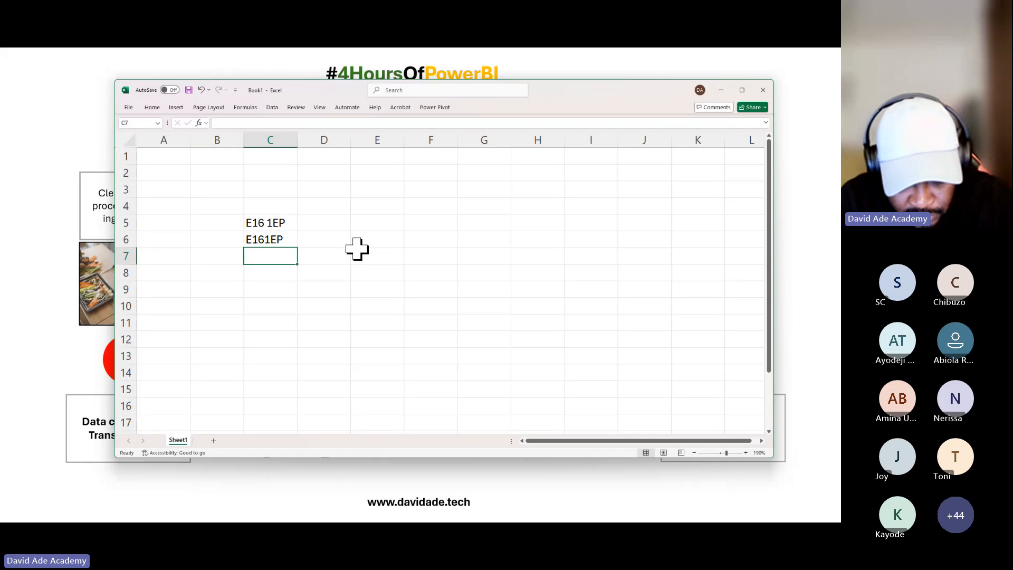
Enter a mistyped postcode variant in C7, its leading letter replaced by 1 and a space, and repeat the unspaced postcode in C8.
{"action": "type", "text": "1 161"}
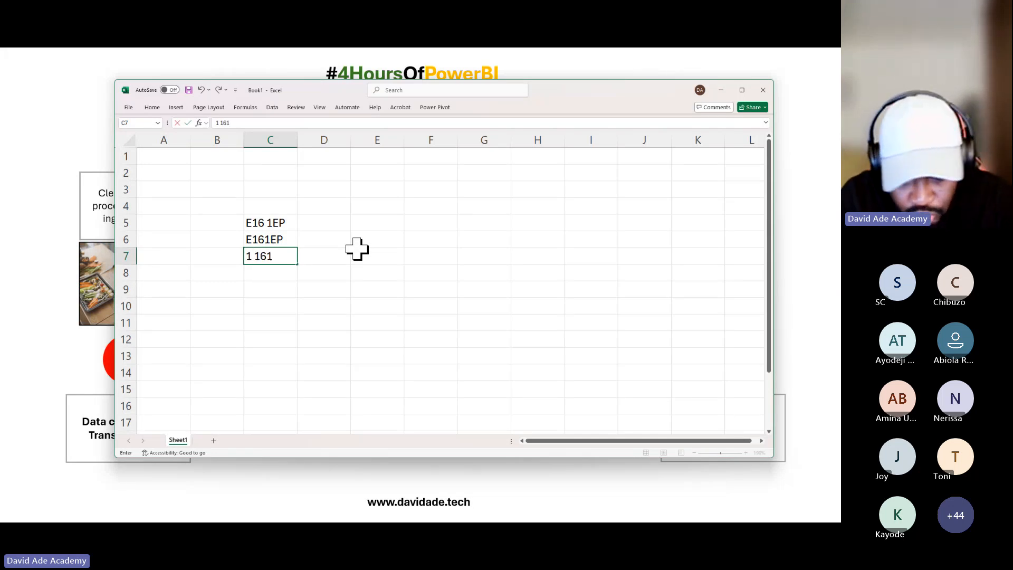
{"action": "type", "text": "EP"}
{"action": "key", "text": "Return"}
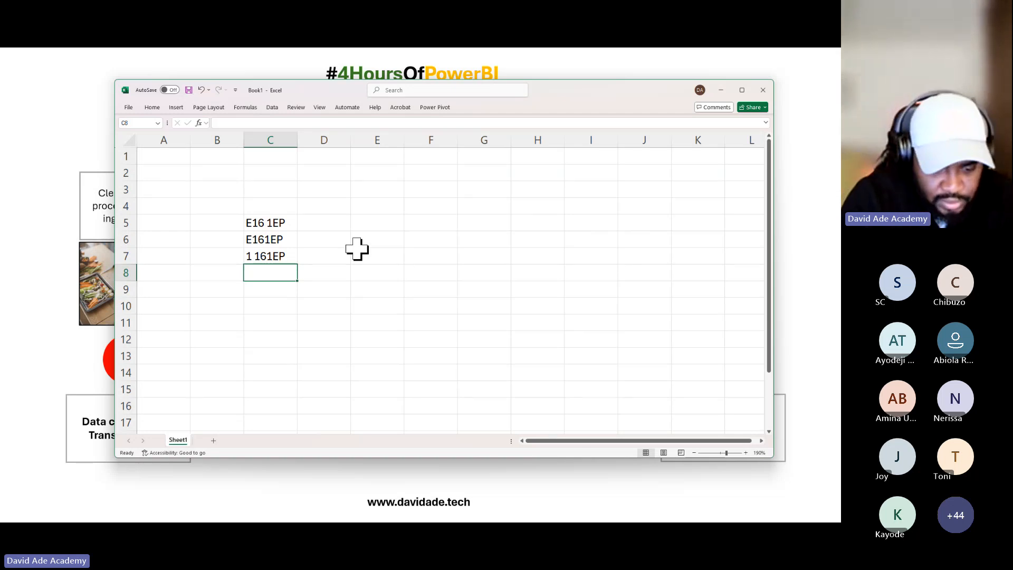
{"action": "key", "text": "F2"}
{"action": "type", "text": "d"}
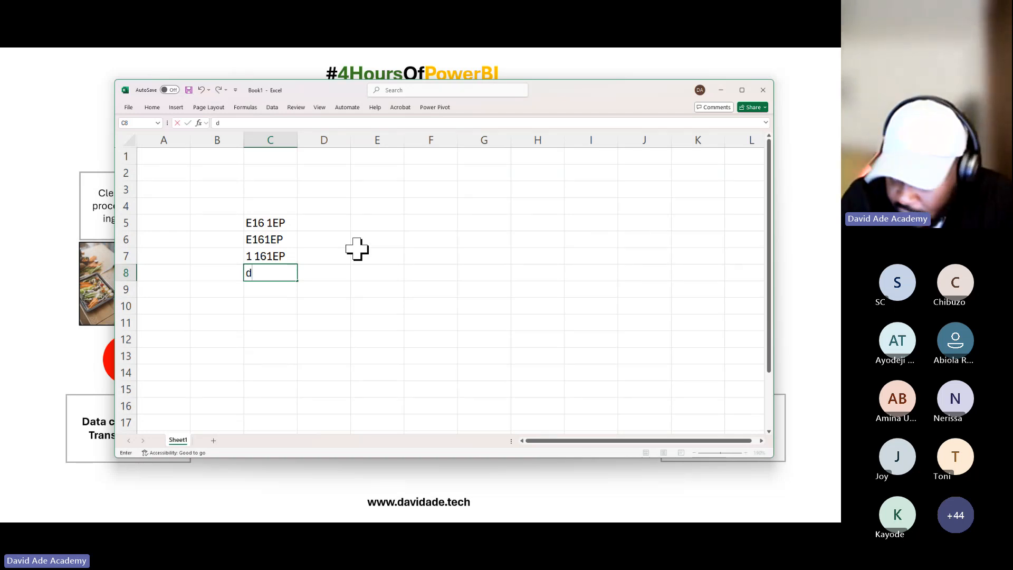
{"action": "key", "text": "BackSpace"}
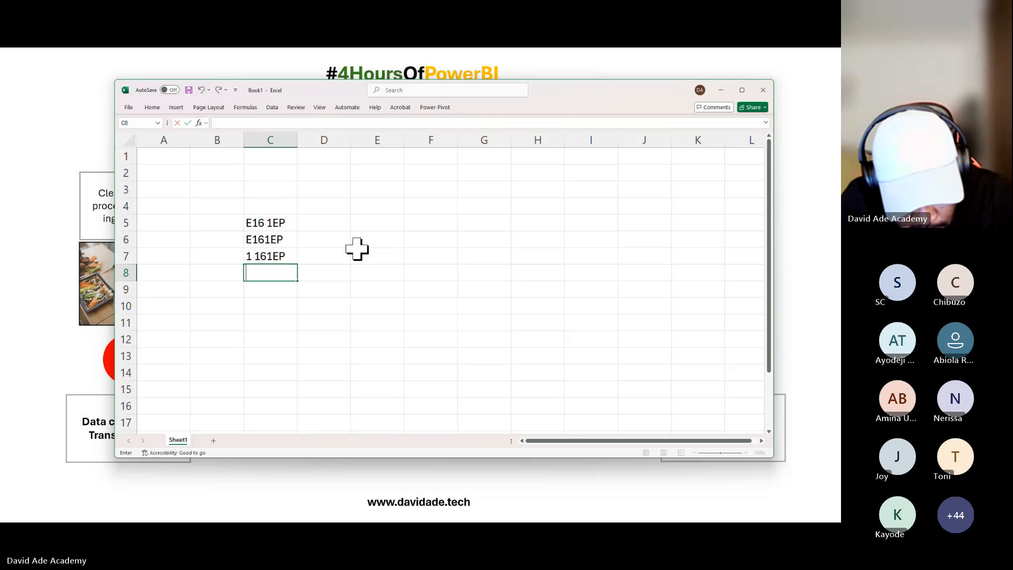
{"action": "type", "text": "E16"}
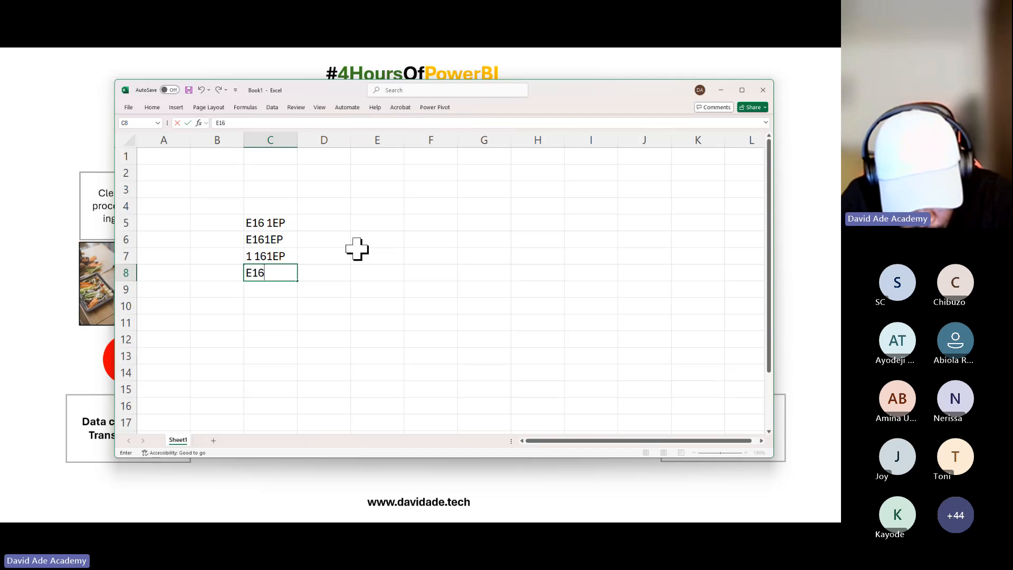
{"action": "type", "text": "1EP"}
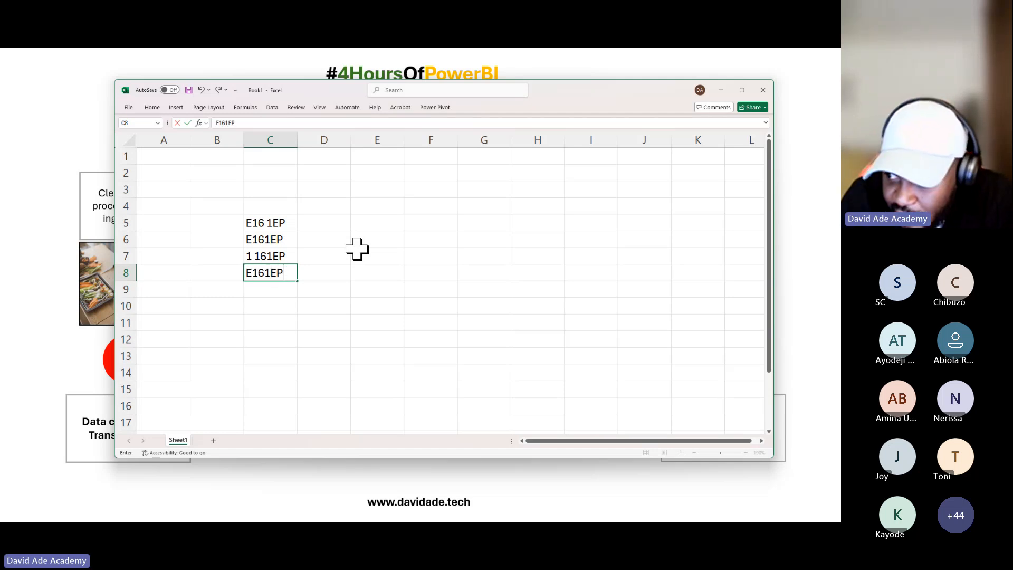
{"action": "key", "text": "Return"}
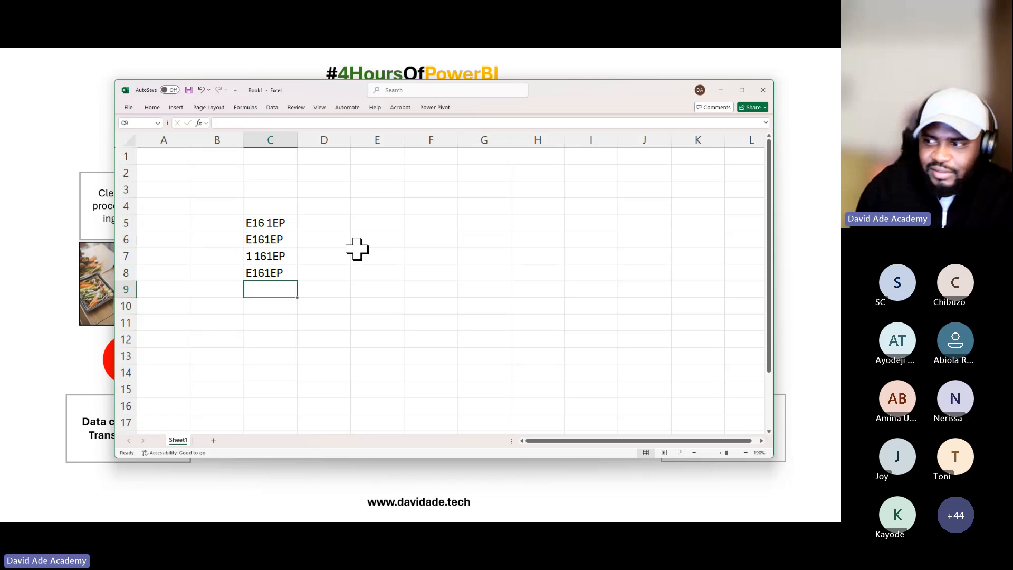
Compare the postcode formats in C5:C8 by highlighting the full list and the inconsistent variants in C6:C8.
{"action": "left_click_drag", "start_coordinate": [282, 221], "coordinate": [272, 271]}
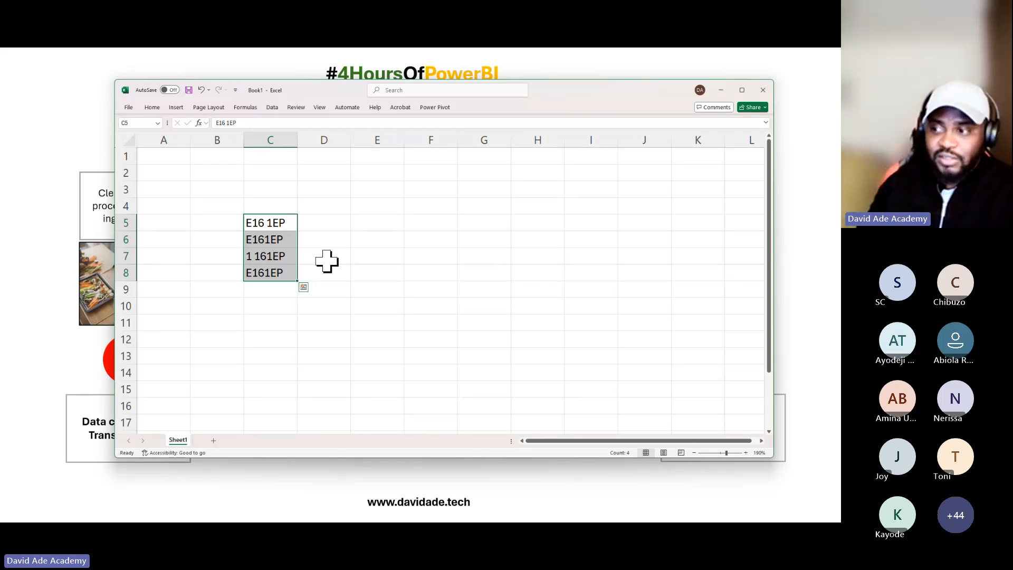
{"action": "left_click", "coordinate": [313, 220]}
{"action": "left_click", "coordinate": [288, 221]}
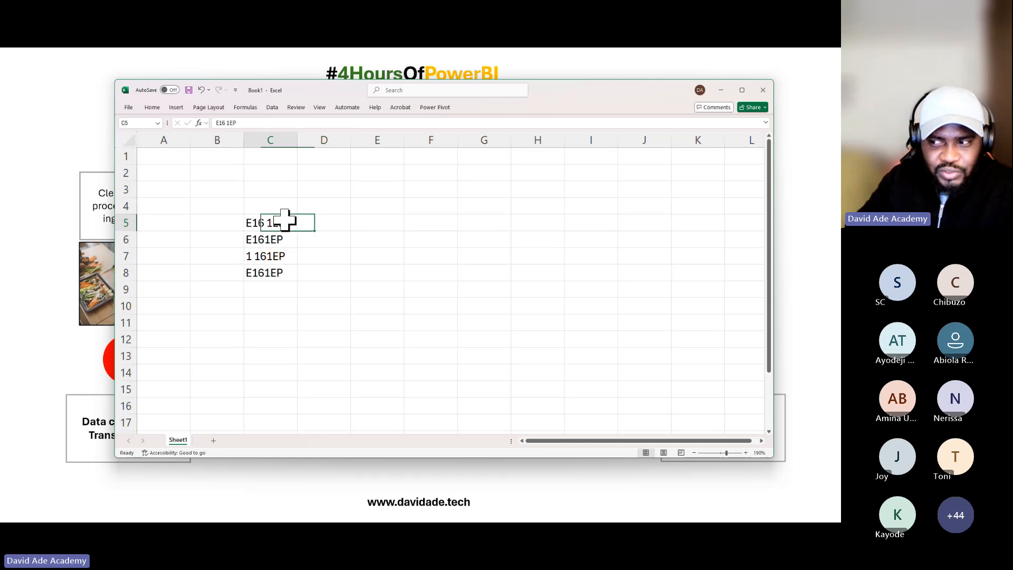
{"action": "left_click_drag", "start_coordinate": [285, 221], "coordinate": [267, 269]}
{"action": "left_click", "coordinate": [321, 228]}
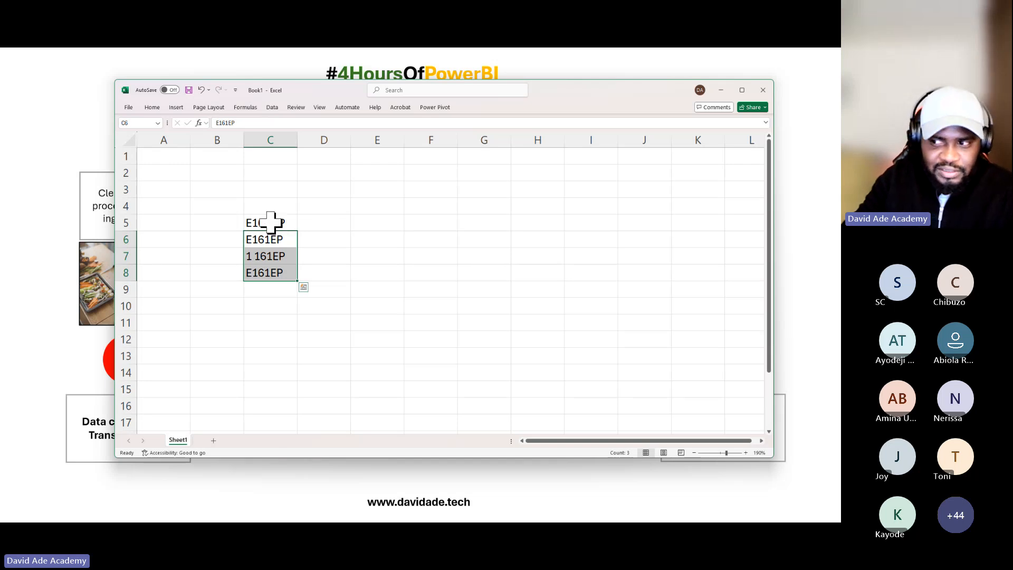
{"action": "left_click_drag", "start_coordinate": [273, 224], "coordinate": [267, 271]}
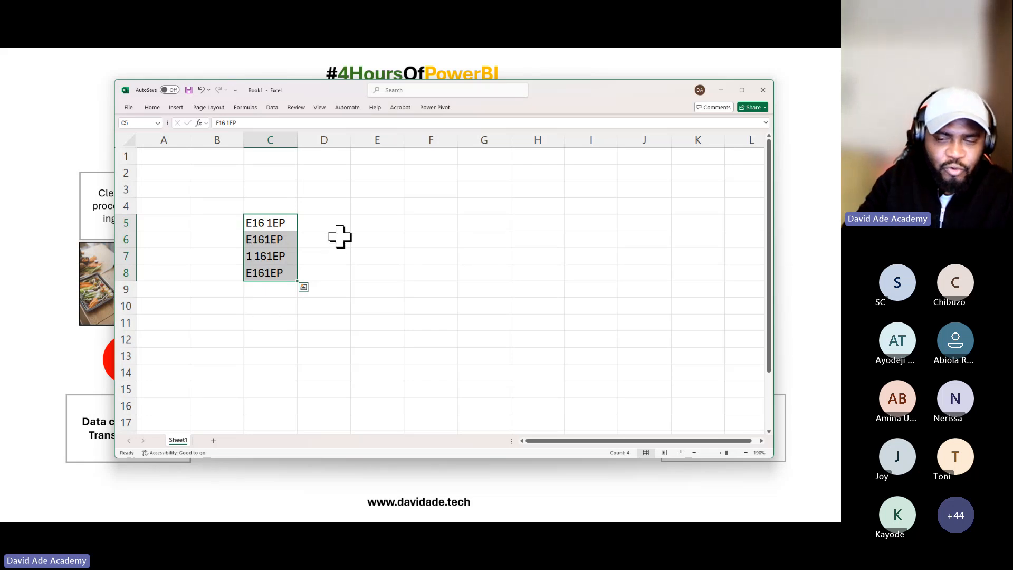
{"action": "left_click", "coordinate": [359, 224]}
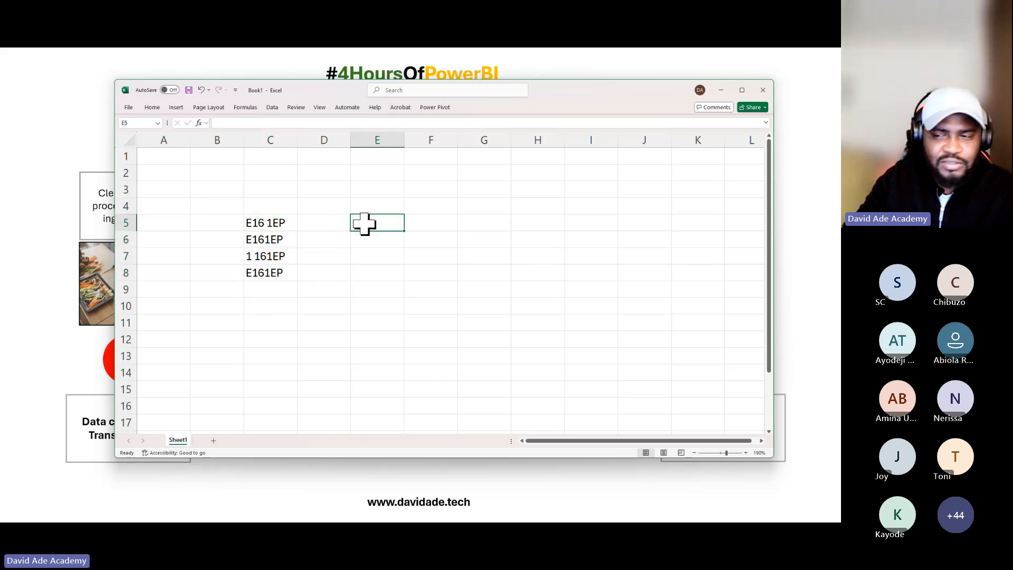
{"action": "key", "text": "Left"}
{"action": "key", "text": "Left"}
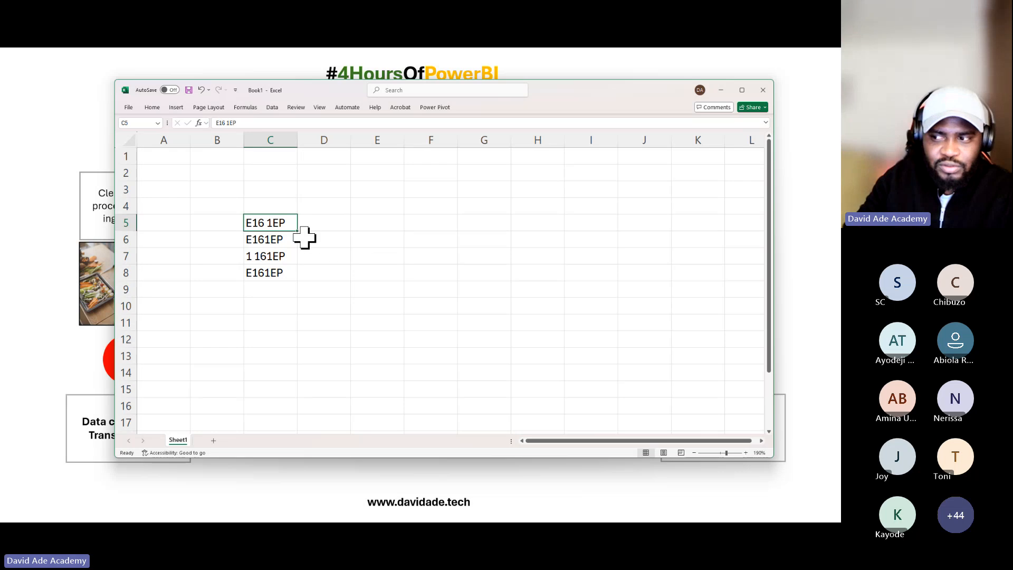
{"action": "left_click_drag", "start_coordinate": [268, 239], "coordinate": [256, 276]}
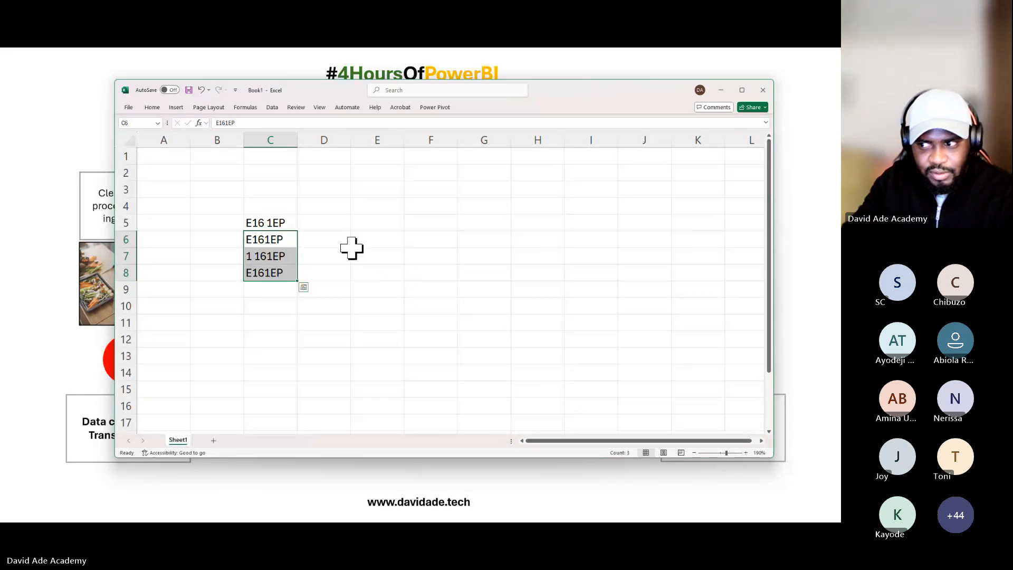
Move the workbook window away from the slide and dismiss all overdue calendar reminders.
{"action": "left_click", "coordinate": [337, 241]}
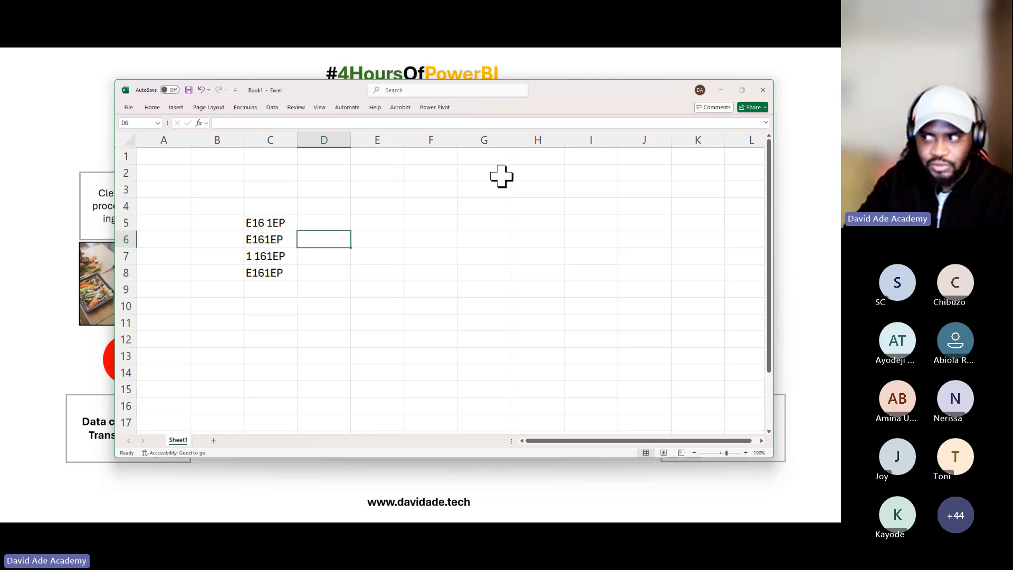
{"action": "left_click_drag", "start_coordinate": [553, 95], "coordinate": [0, 203]}
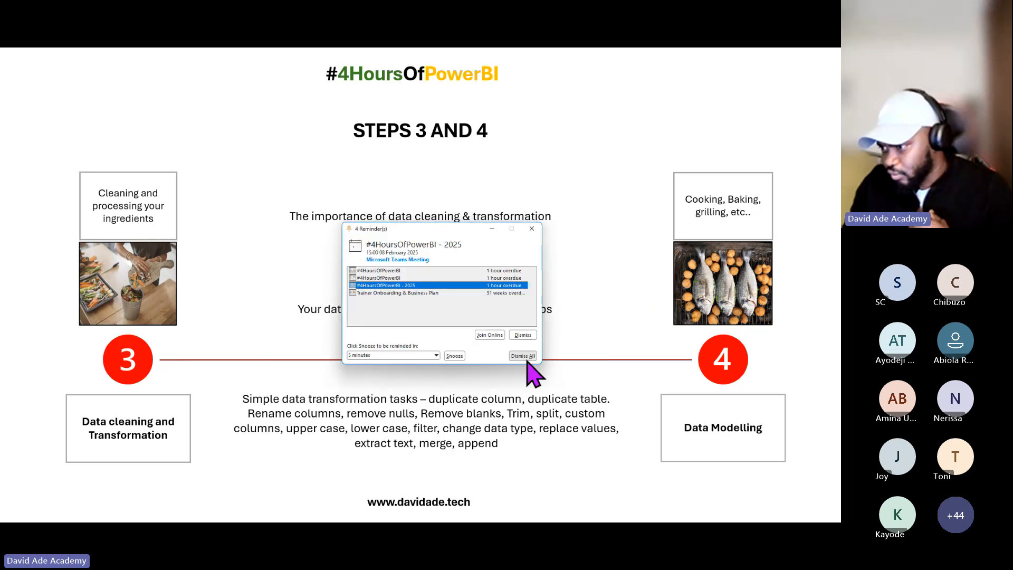
{"action": "left_click", "coordinate": [528, 360]}
{"action": "left_click", "coordinate": [430, 324]}
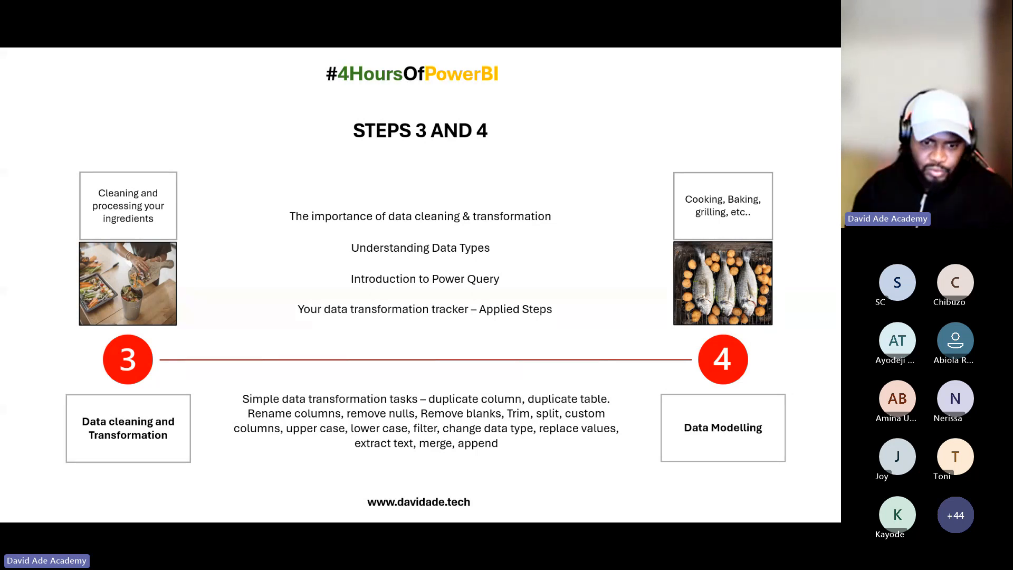
Bring the Excel workbook back over the slide and keep its Home ribbon permanently expanded.
{"action": "key", "text": "super"}
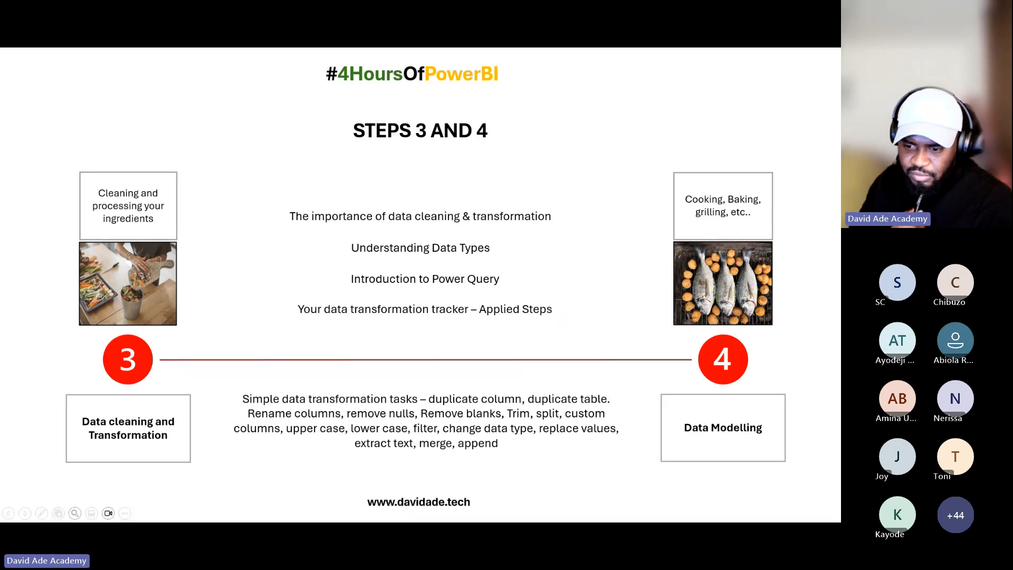
{"action": "key", "text": "alt+Tab"}
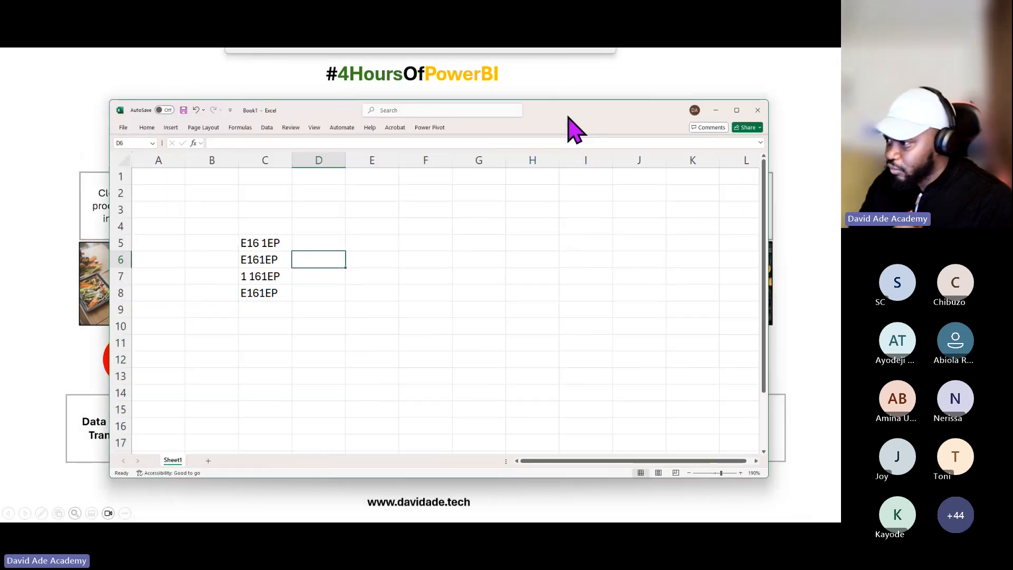
{"action": "left_click", "coordinate": [746, 140]}
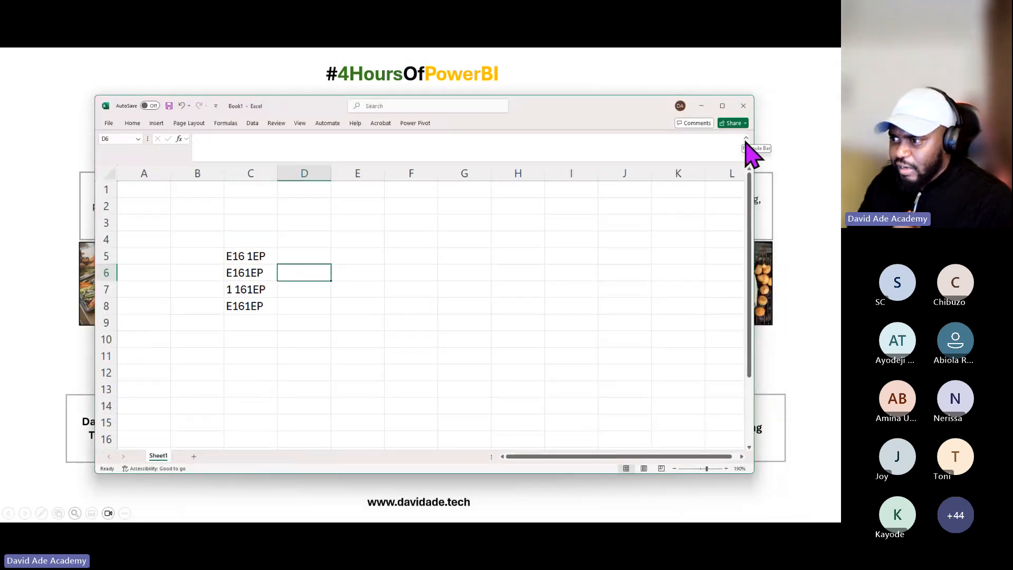
{"action": "left_click", "coordinate": [746, 139]}
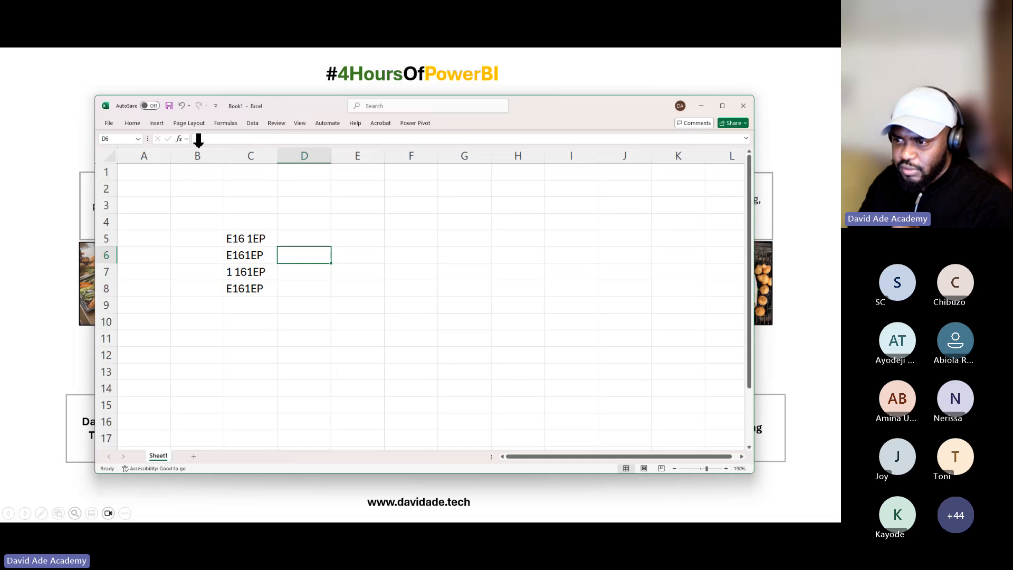
{"action": "left_click", "coordinate": [133, 124]}
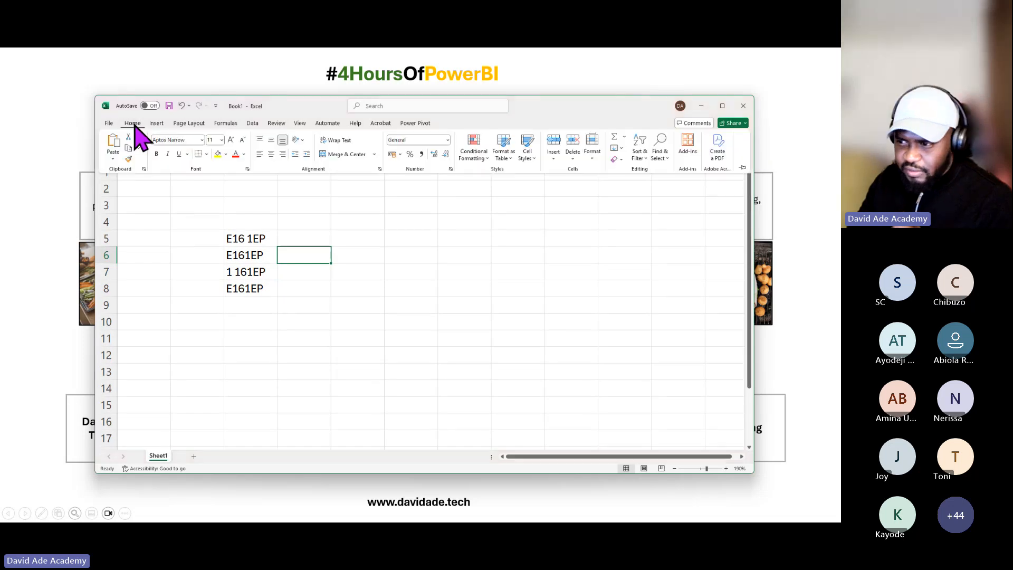
{"action": "left_click", "coordinate": [742, 167]}
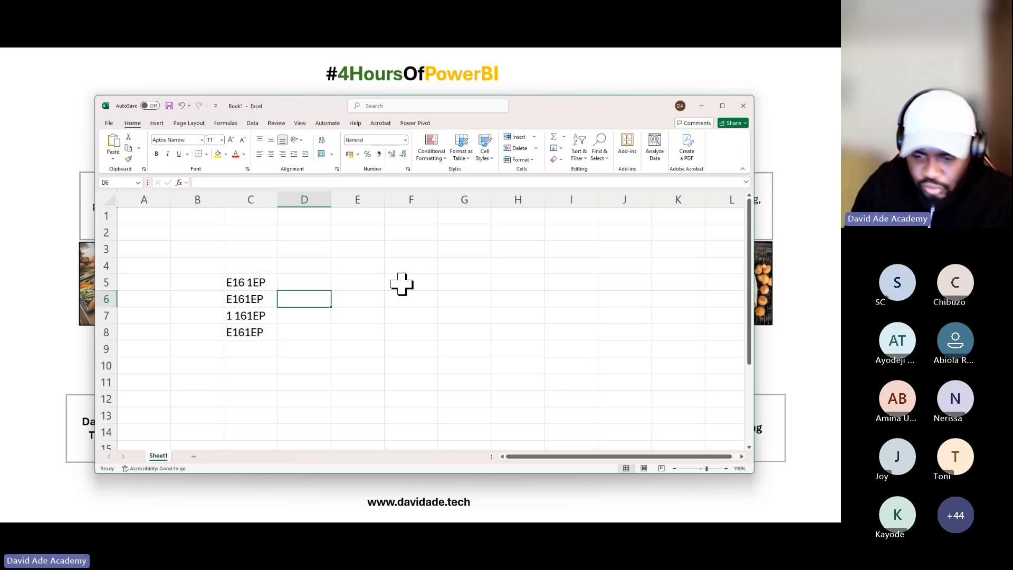
Enter 753 in E5 and turn it into text by prefixing the value with an apostrophe.
{"action": "left_click", "coordinate": [369, 283]}
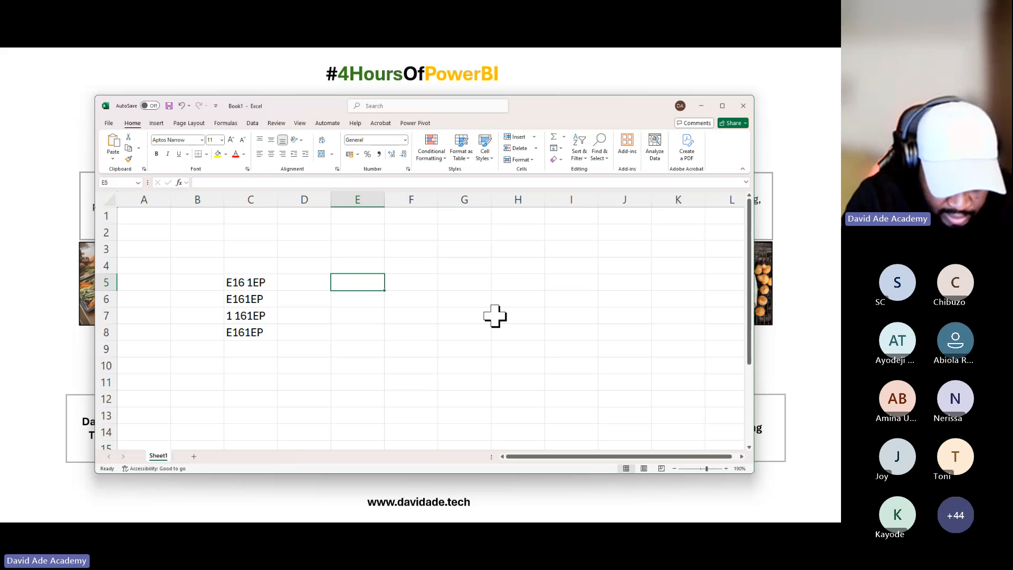
{"action": "type", "text": "753"}
{"action": "key", "text": "Return"}
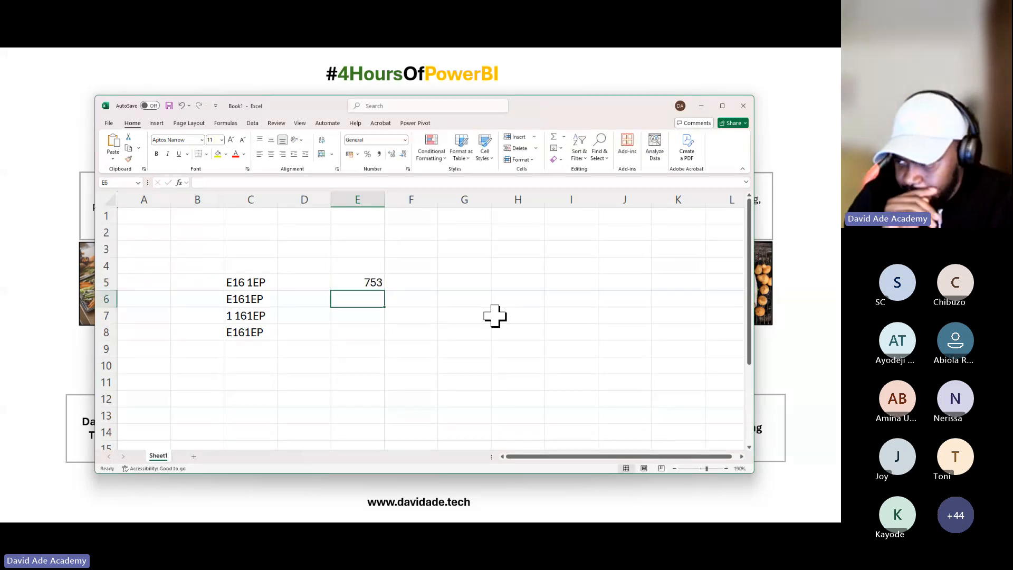
{"action": "left_click", "coordinate": [369, 282]}
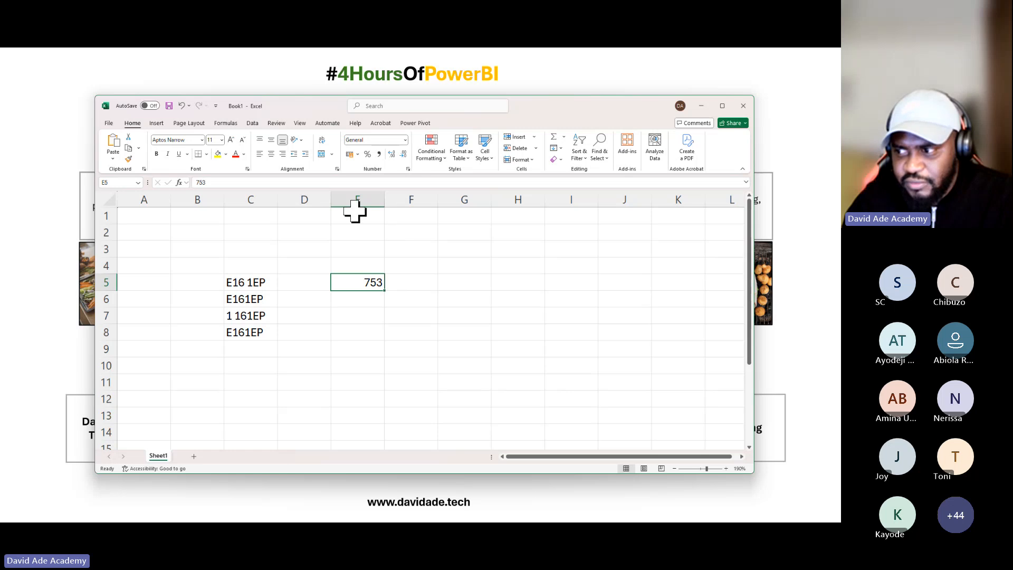
{"action": "left_click", "coordinate": [198, 183]}
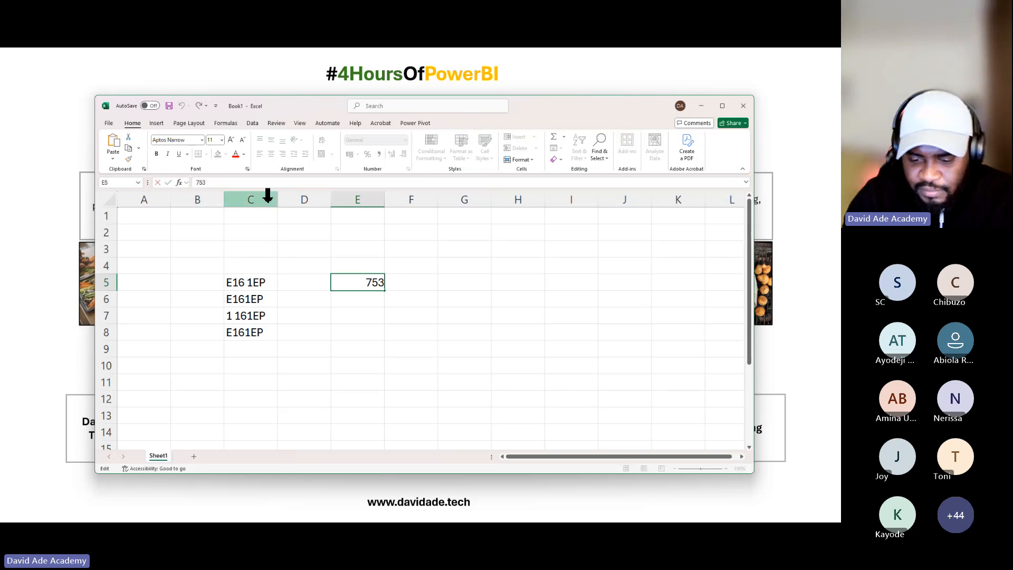
{"action": "type", "text": "'"}
{"action": "key", "text": "Return"}
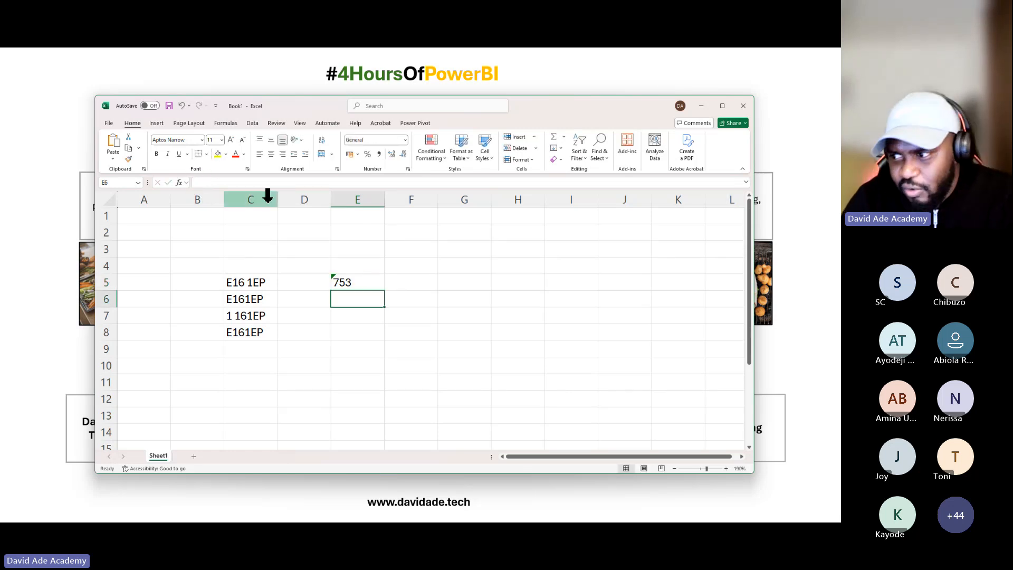
Enter the formula =E5*2 in F5 to multiply the text-formatted number, and select its result for inspection.
{"action": "left_click", "coordinate": [402, 283]}
{"action": "type", "text": "="}
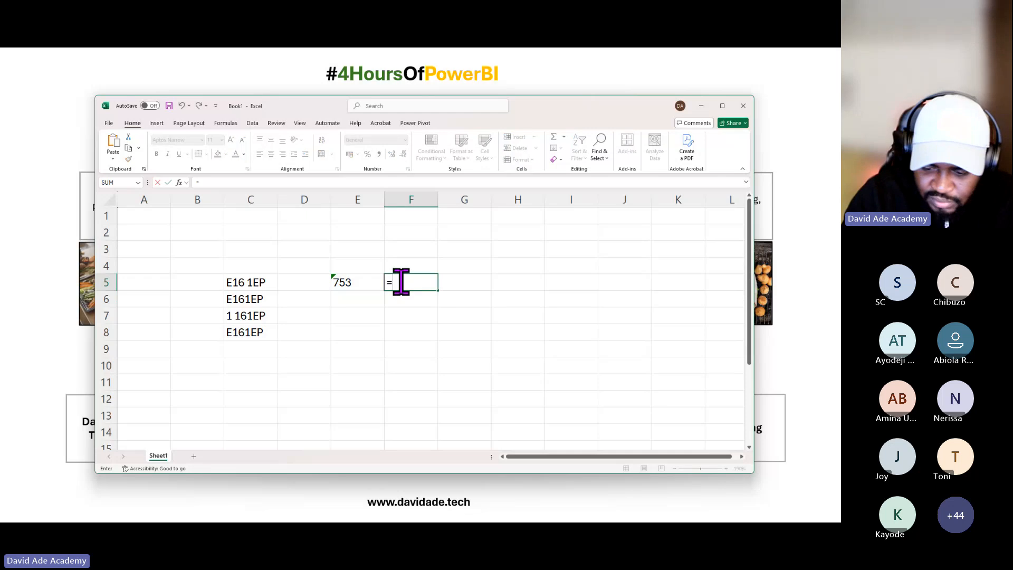
{"action": "key", "text": "Left"}
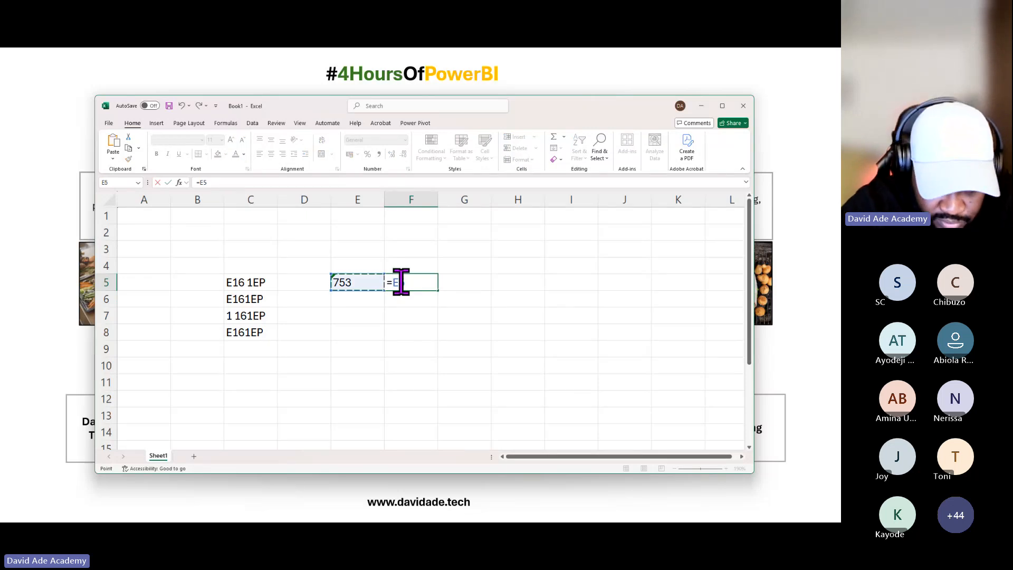
{"action": "type", "text": "*2"}
{"action": "key", "text": "Return"}
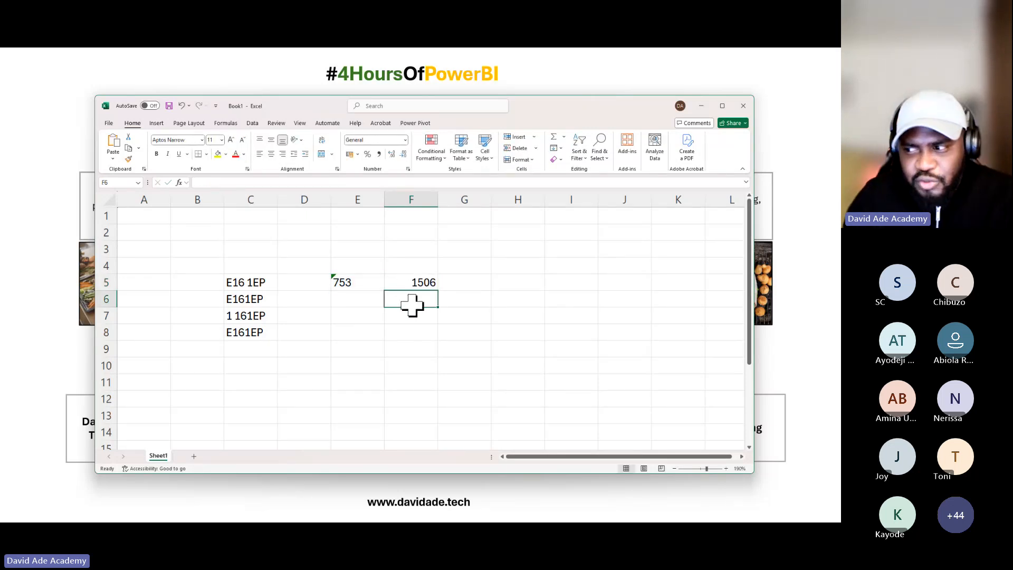
{"action": "left_click", "coordinate": [402, 283]}
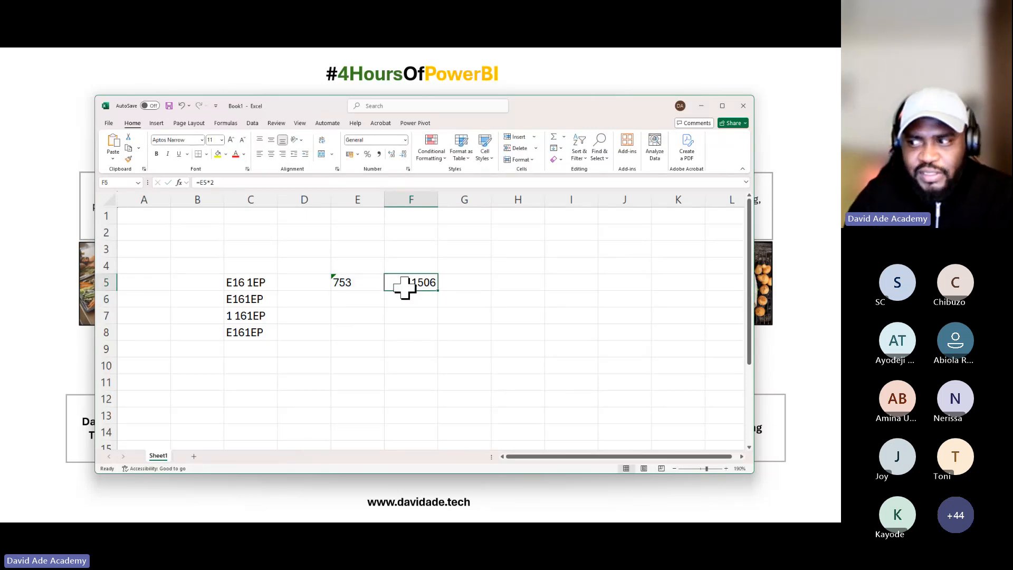
Replace the value in E5 with a non-numeric name and inspect how the dependent formula in F5 responds.
{"action": "left_click", "coordinate": [361, 285]}
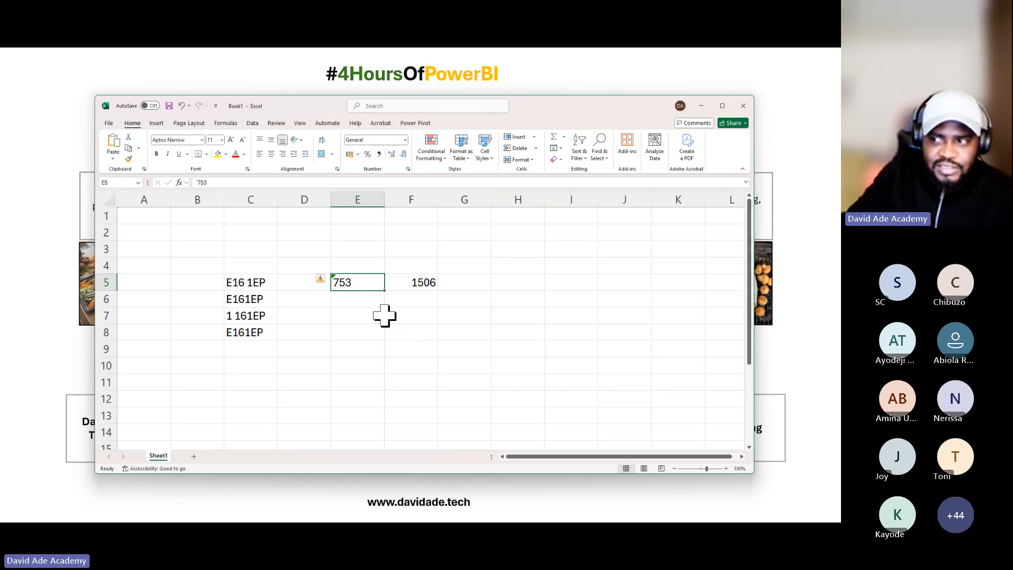
{"action": "type", "text": "O"}
{"action": "key", "text": "Return"}
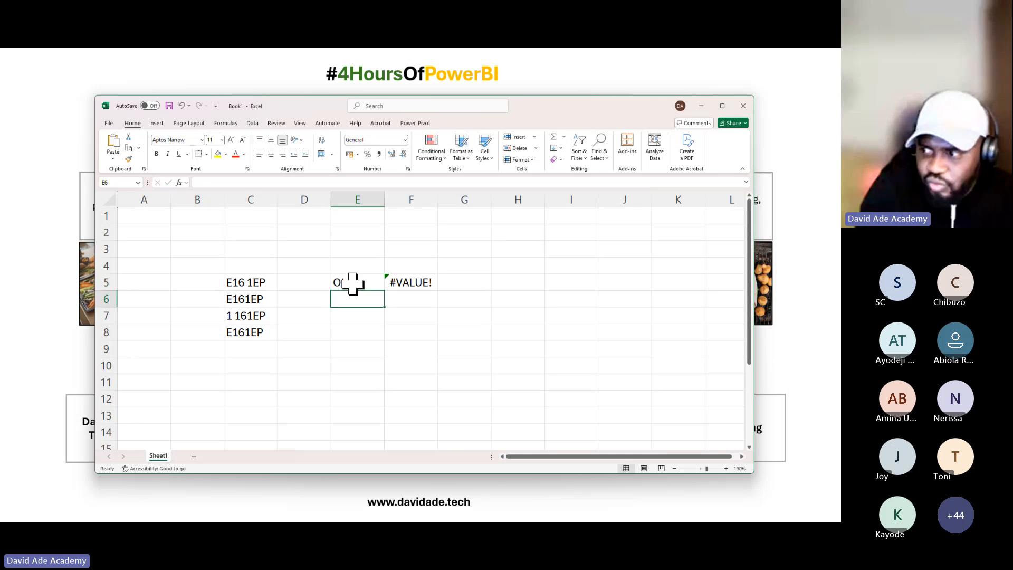
{"action": "left_click", "coordinate": [410, 283]}
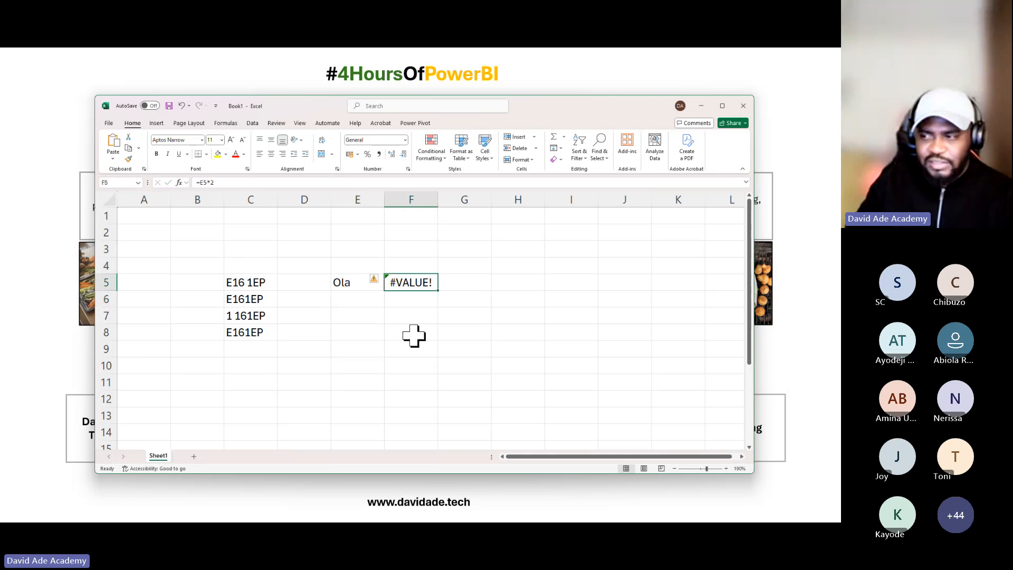
{"action": "left_click", "coordinate": [341, 283]}
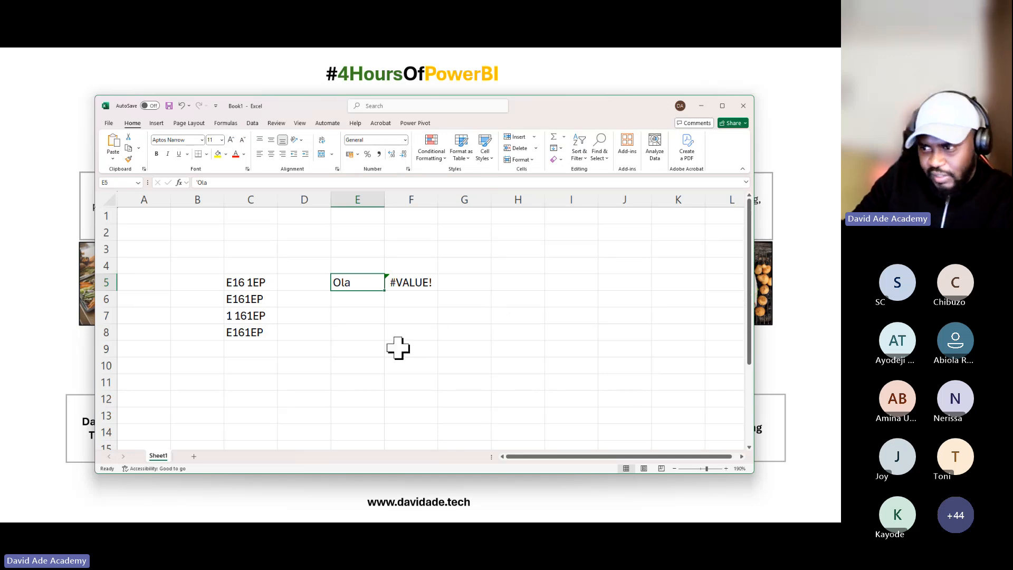
{"action": "left_click", "coordinate": [417, 280]}
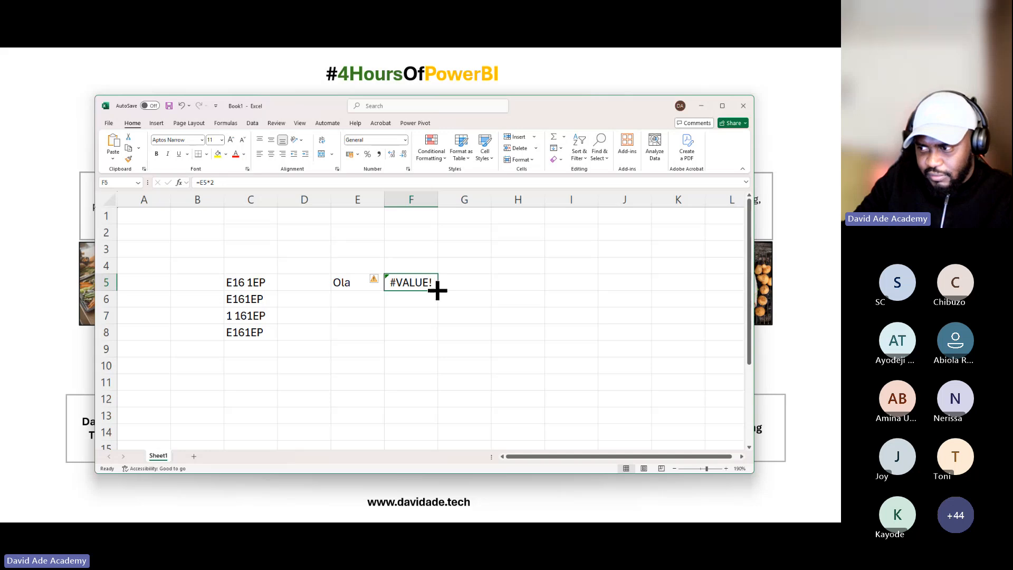
Clear the data type test entries within D4:G7 and minimise the workbook to return to the slide.
{"action": "left_click", "coordinate": [457, 288]}
{"action": "left_click_drag", "start_coordinate": [325, 264], "coordinate": [484, 312]}
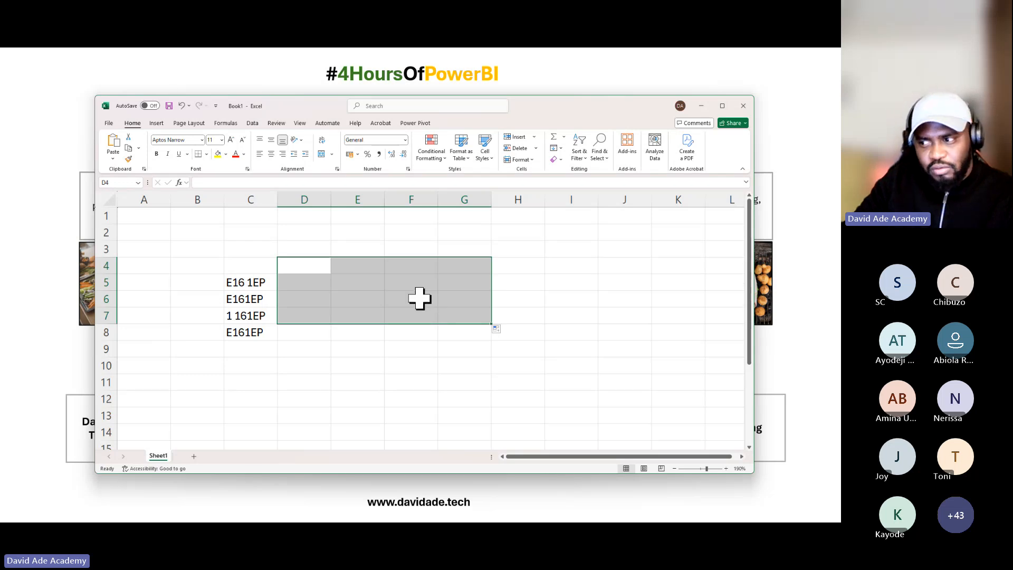
{"action": "key", "text": "Right"}
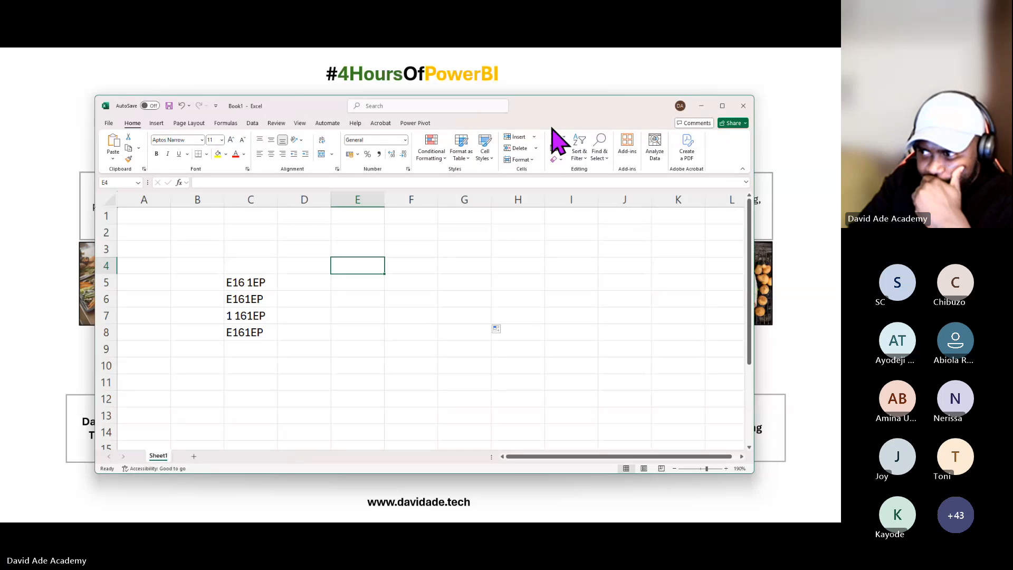
{"action": "key", "text": "super+Down"}
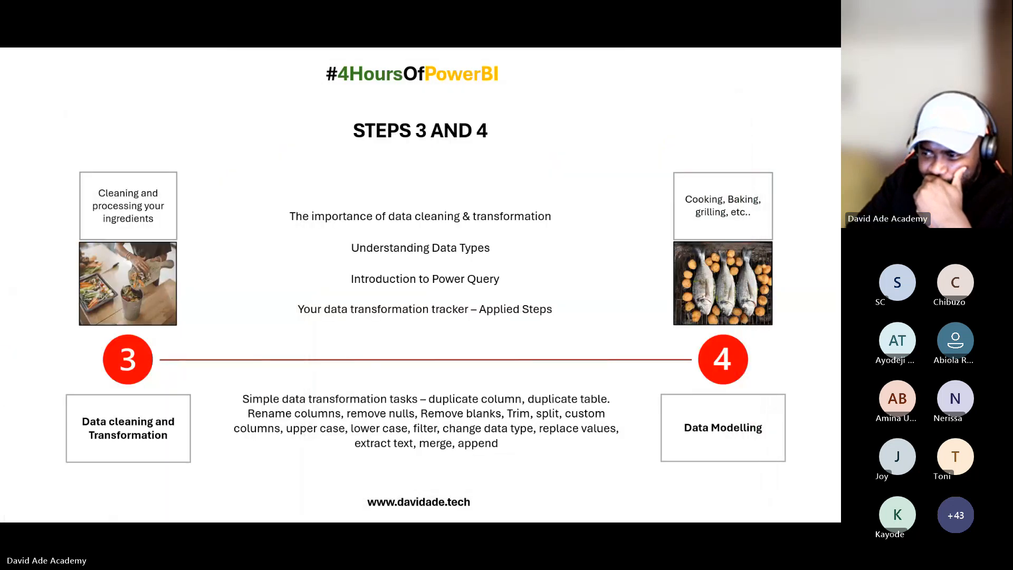
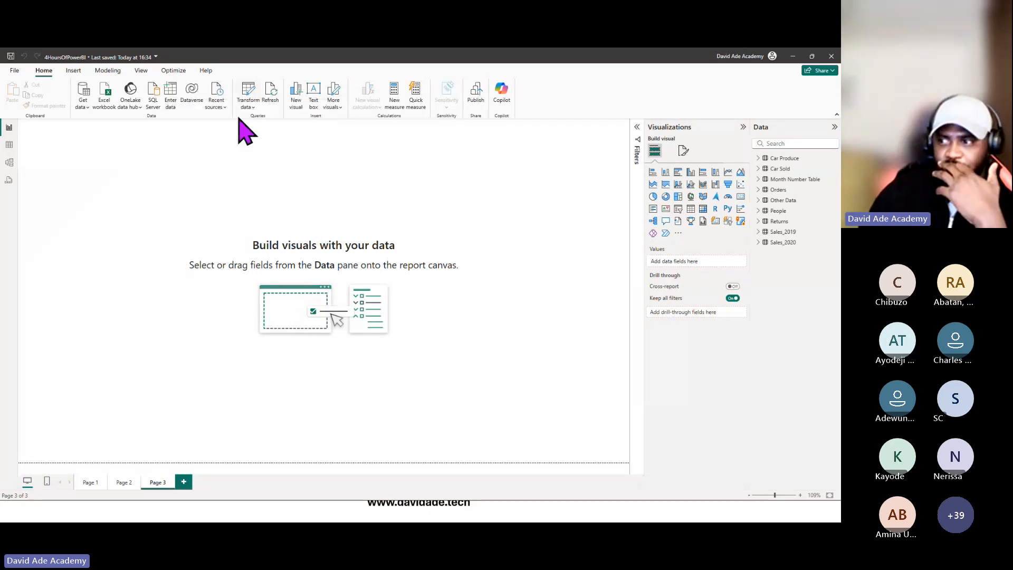
Open the Power Query Editor, view it both as a smaller window over the report and maximised, and close it.
{"action": "left_click", "coordinate": [249, 98]}
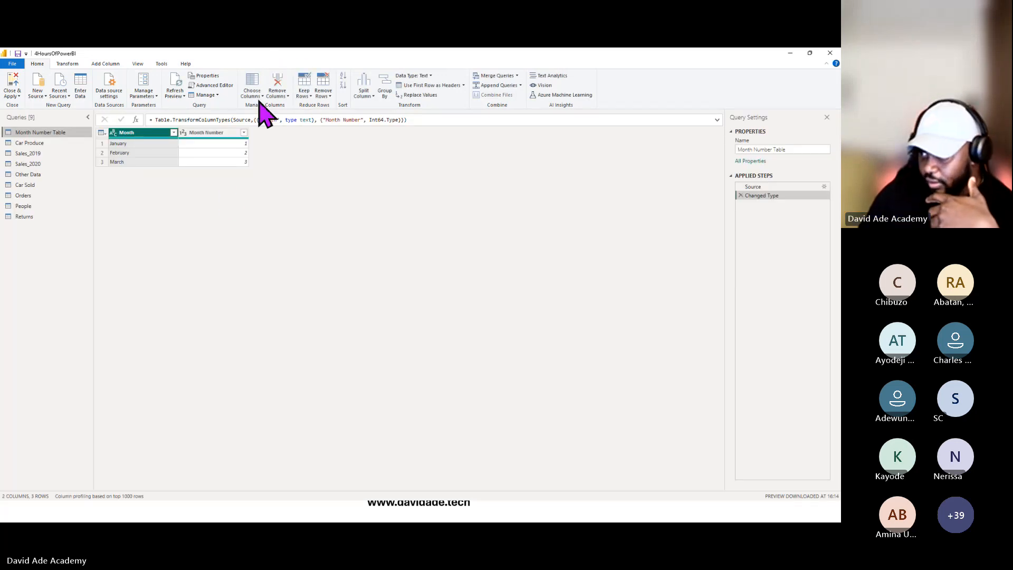
{"action": "left_click_drag", "start_coordinate": [258, 57], "coordinate": [298, 103]}
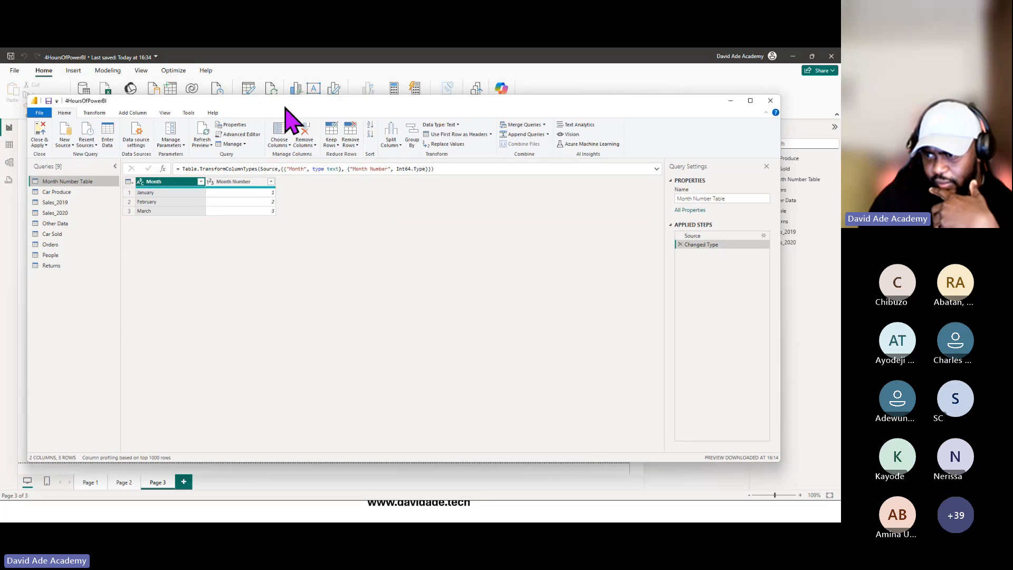
{"action": "left_click", "coordinate": [750, 101]}
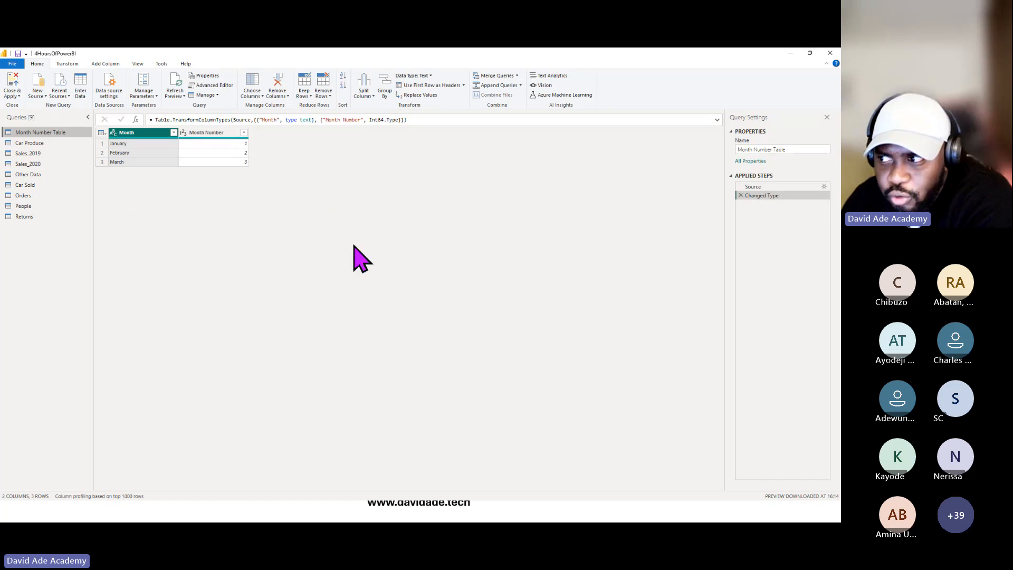
{"action": "left_click", "coordinate": [831, 52]}
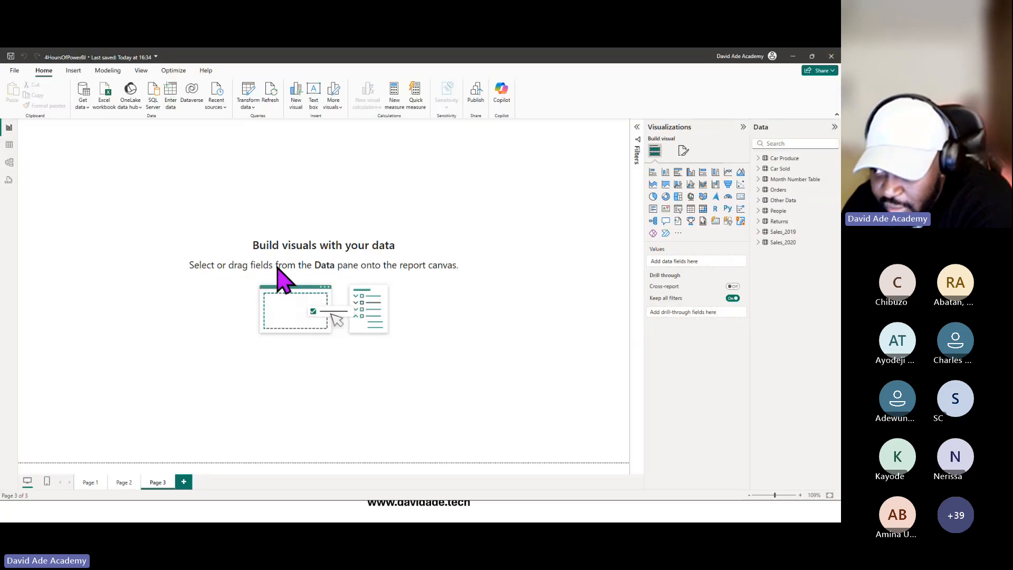
Reopen the Power Query Editor and remove Test Column from the Car Produce query.
{"action": "left_click", "coordinate": [248, 93]}
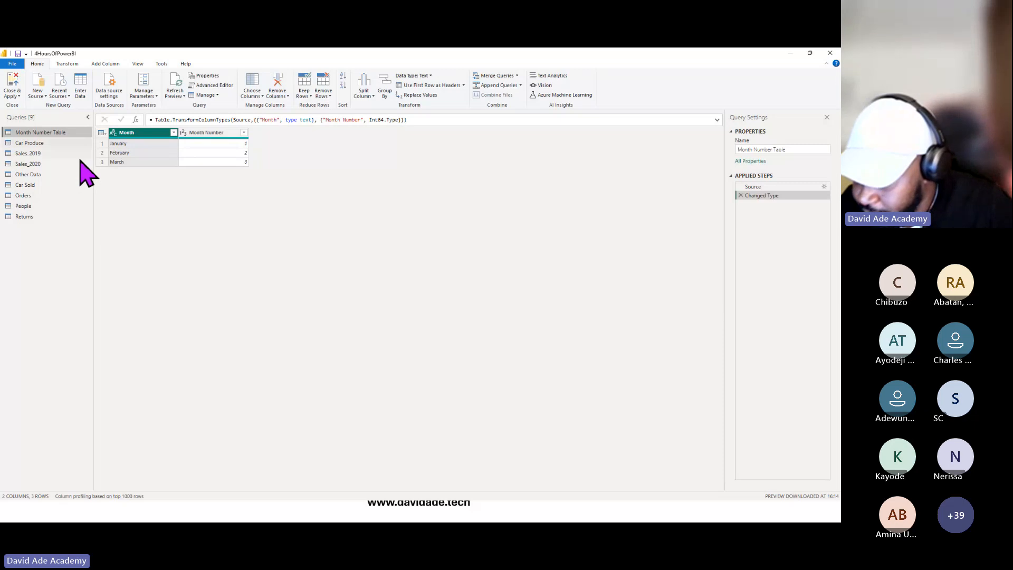
{"action": "left_click", "coordinate": [60, 143]}
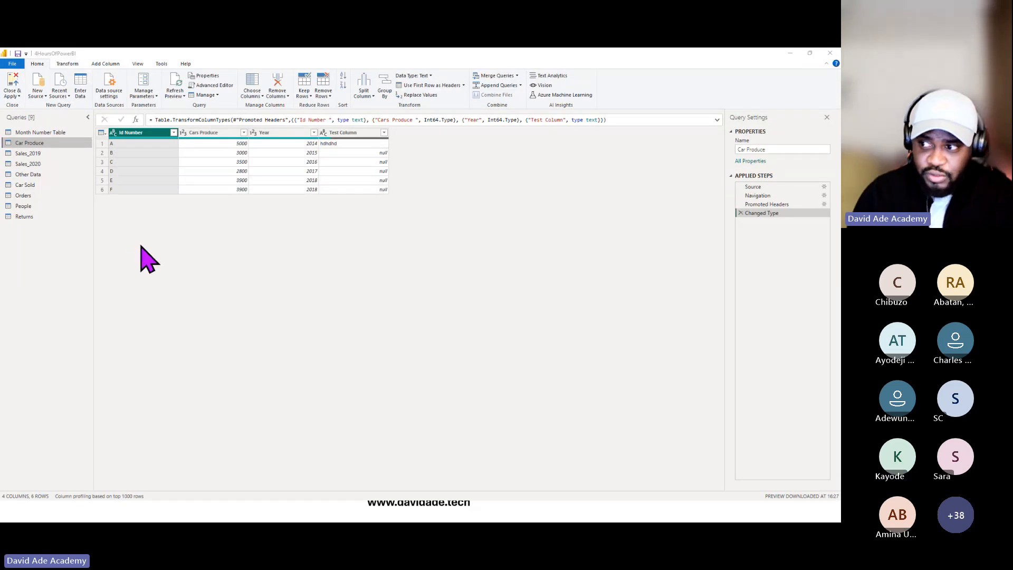
{"action": "right_click", "coordinate": [346, 133]}
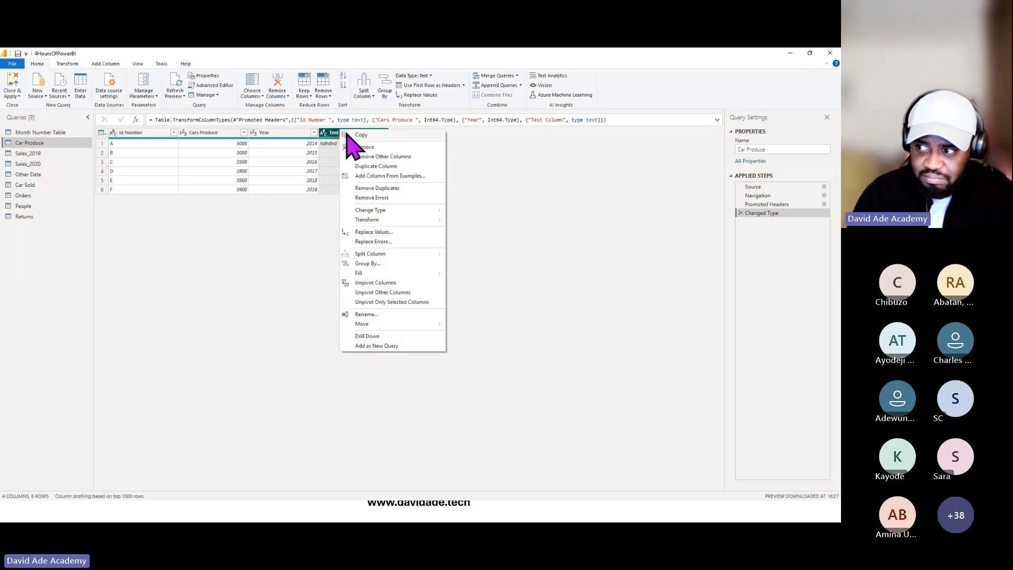
{"action": "left_click", "coordinate": [383, 150]}
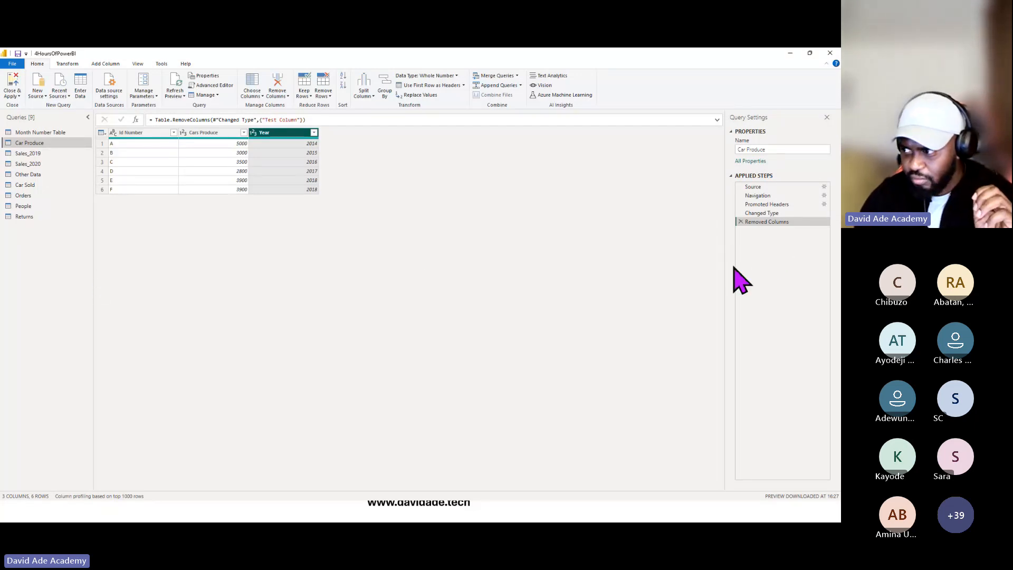
Delete the Removed Columns step from the Car Produce query and remove Test Column again.
{"action": "left_click", "coordinate": [741, 221]}
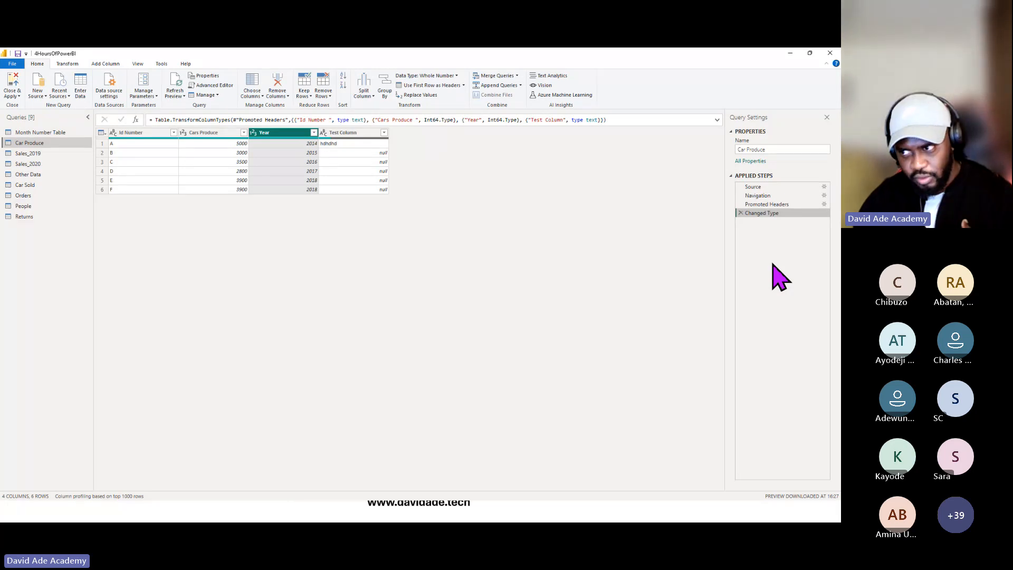
{"action": "left_click", "coordinate": [353, 133]}
{"action": "right_click", "coordinate": [353, 138]}
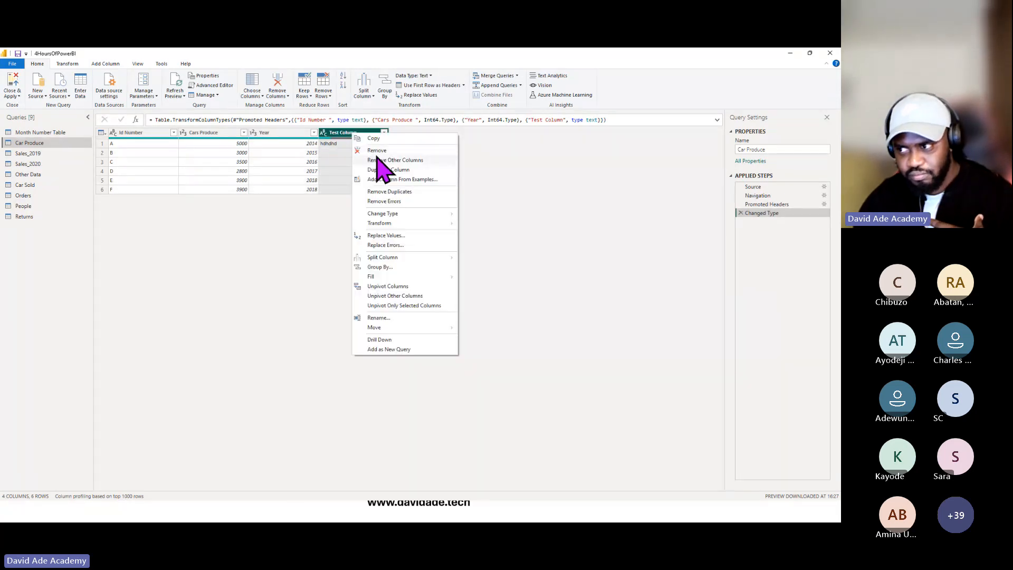
{"action": "left_click", "coordinate": [377, 158]}
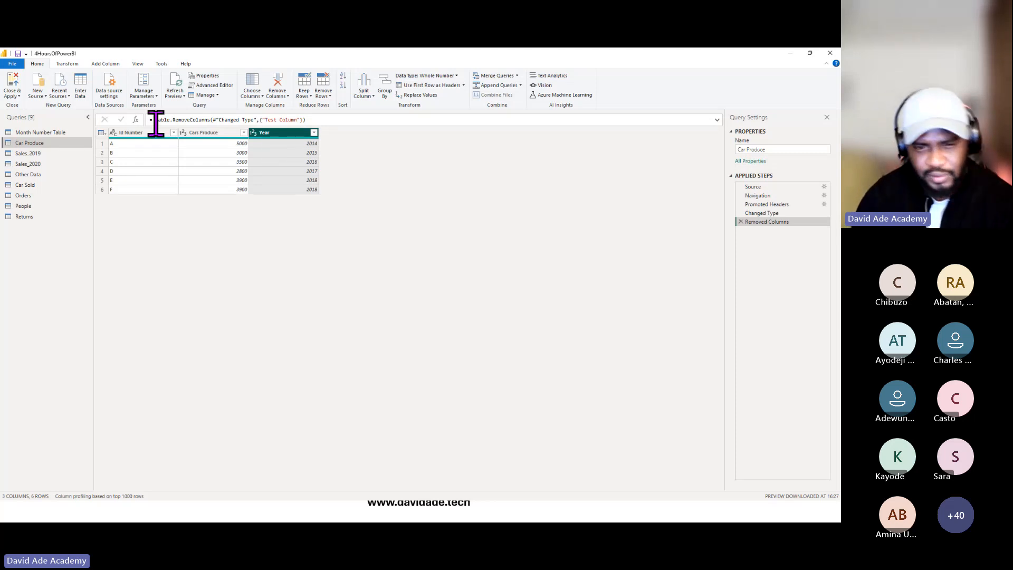
Change the data type of the Year column in the Car Produce query to Text.
{"action": "left_click", "coordinate": [253, 133]}
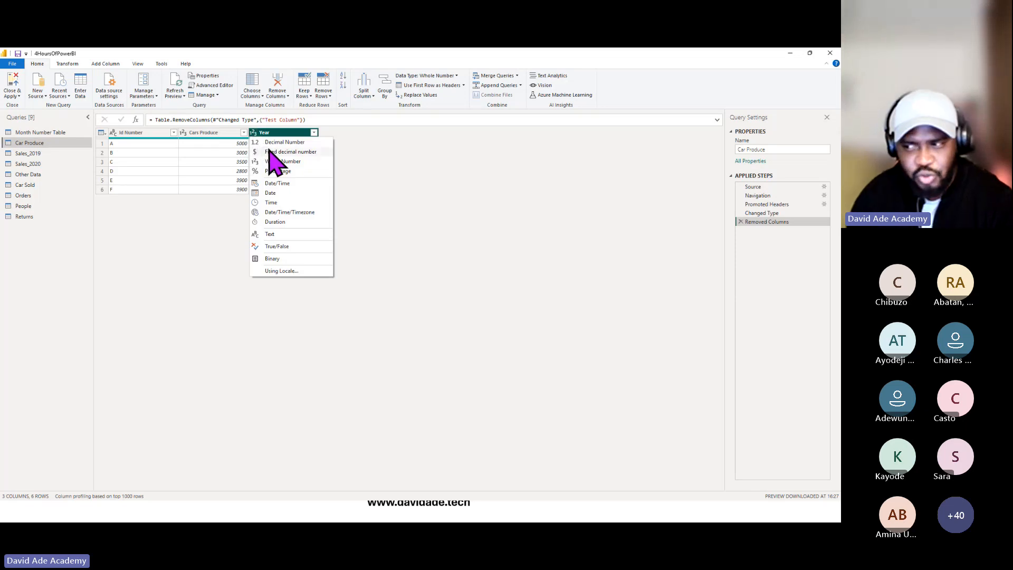
{"action": "left_click", "coordinate": [282, 234]}
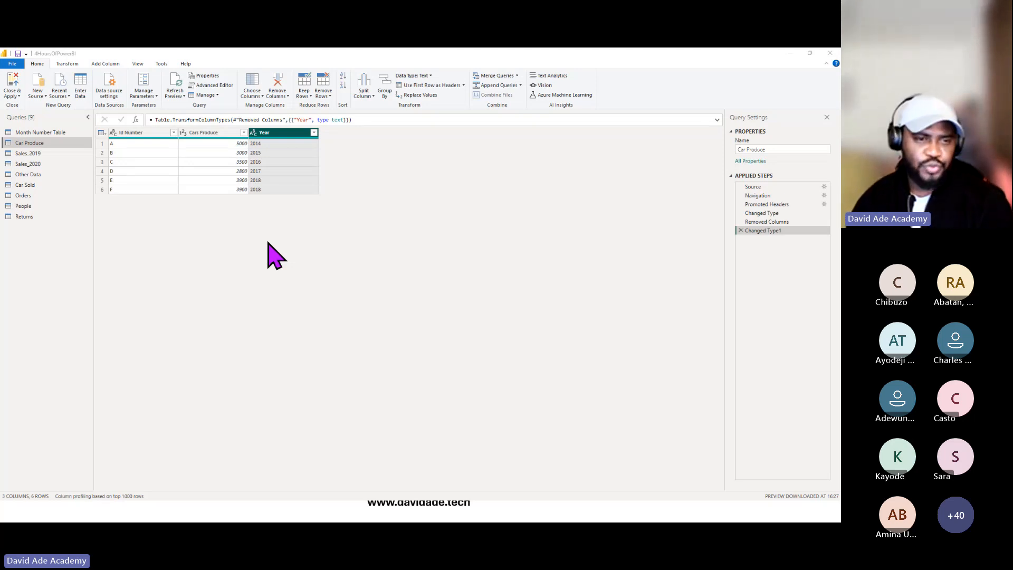
Review the Sales_2019, Sales_2020 and Other Data queries one after another.
{"action": "left_click", "coordinate": [59, 168]}
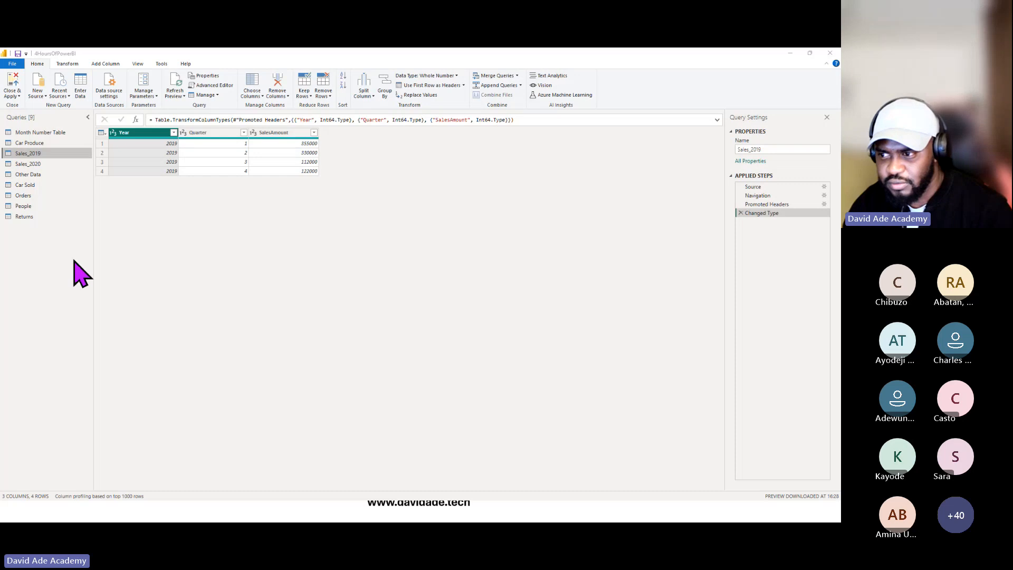
{"action": "left_click", "coordinate": [41, 165]}
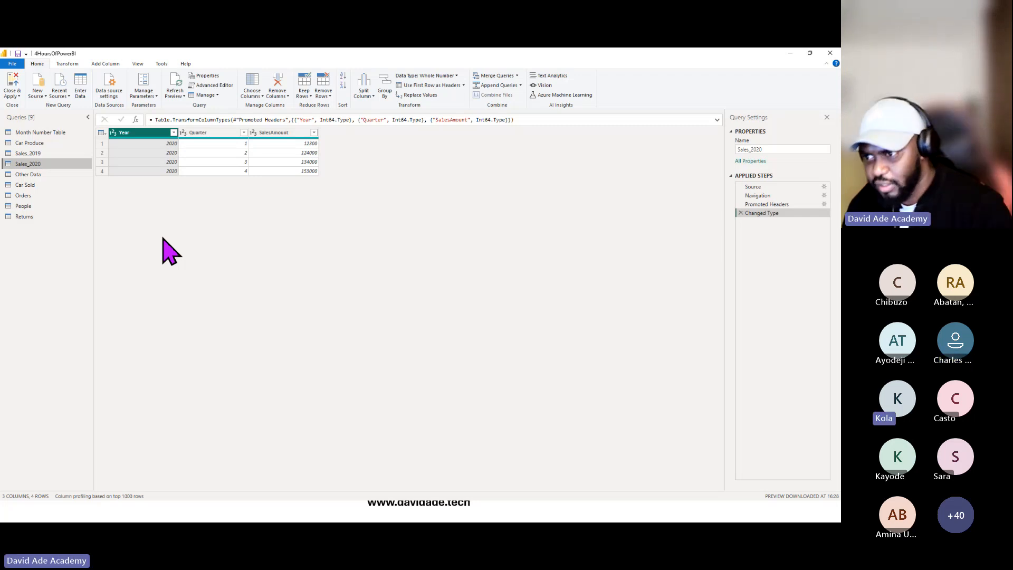
{"action": "left_click", "coordinate": [51, 175]}
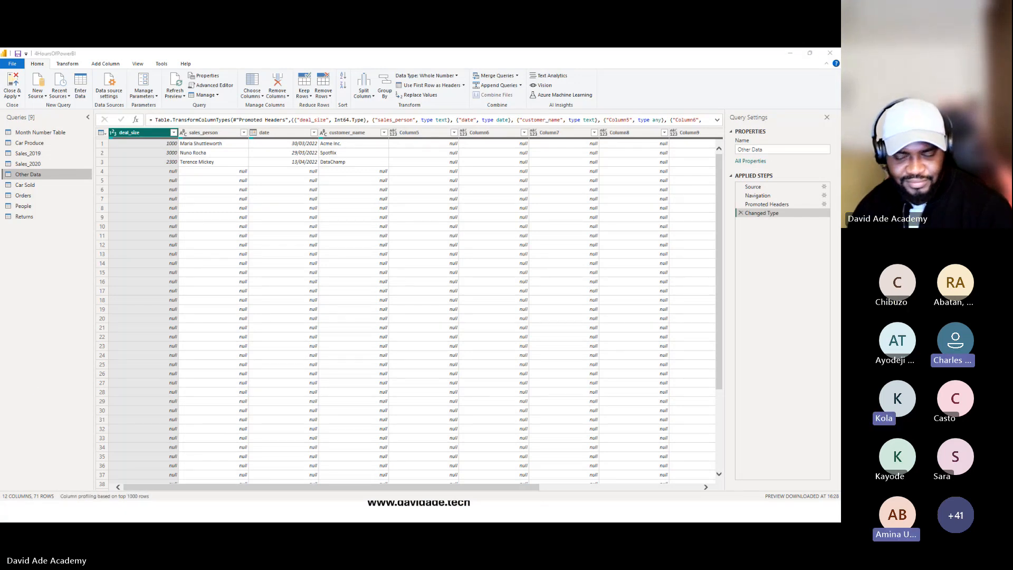
{"action": "key", "text": "super+d"}
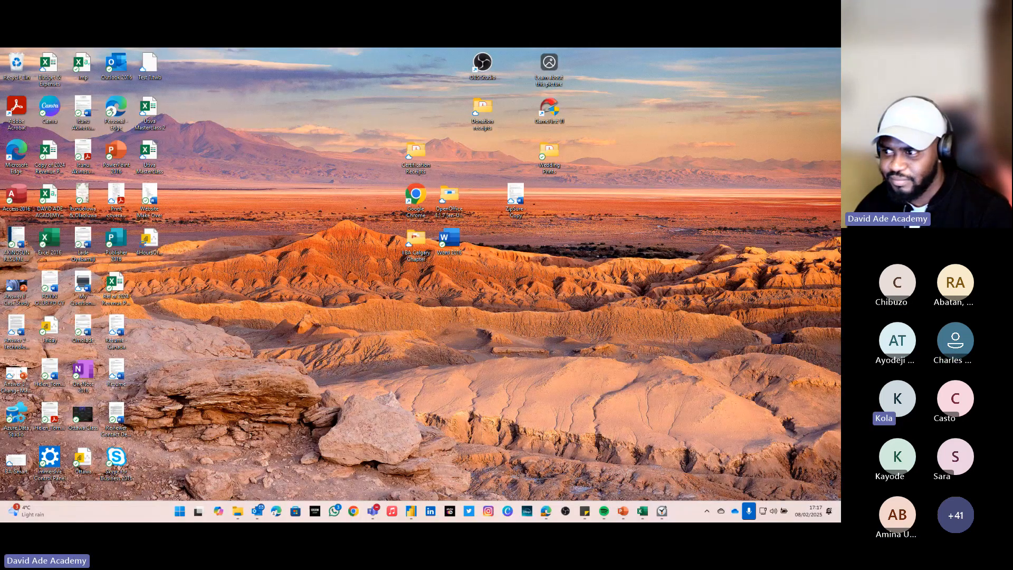
{"action": "key", "text": "super+d"}
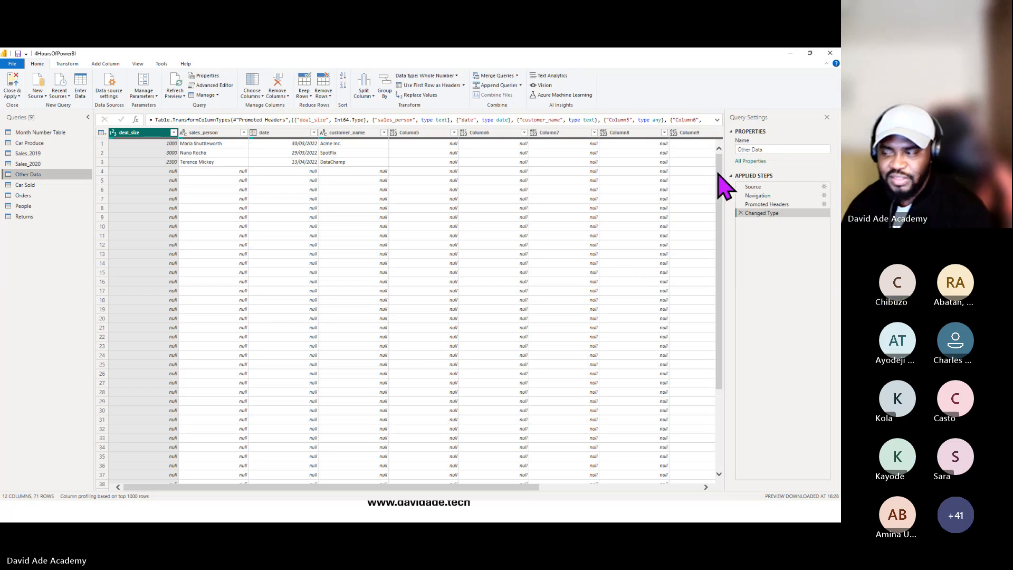
Inspect the end of Column12 in Other Data for stray entries and return to the first rows and columns.
{"action": "mouse_move", "coordinate": [719, 185]}
{"action": "left_mouse_down"}
{"action": "mouse_move", "coordinate": [735, 244]}
{"action": "mouse_move", "coordinate": [730, 410]}
{"action": "mouse_move", "coordinate": [723, 371]}
{"action": "left_mouse_up"}
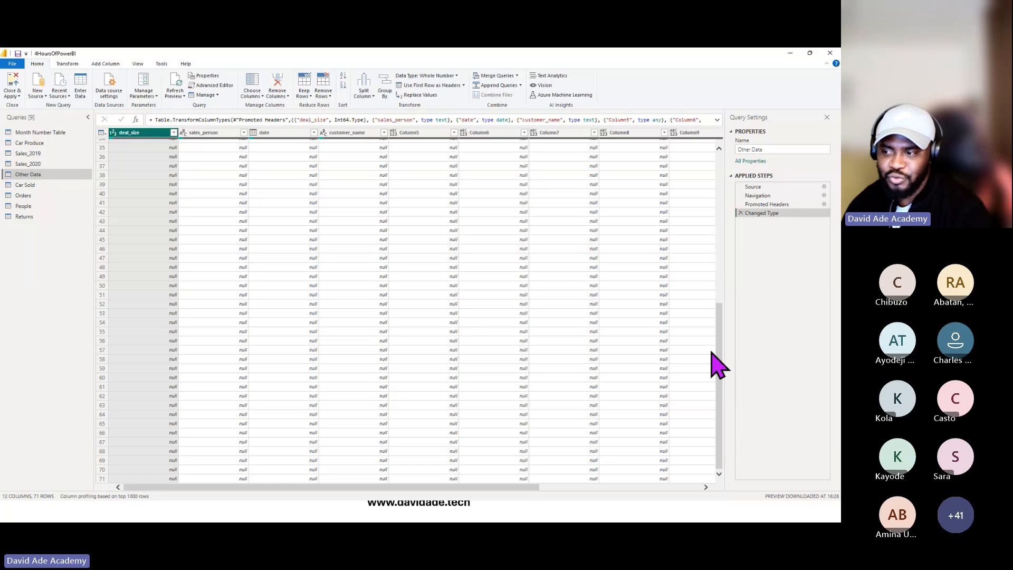
{"action": "left_click_drag", "start_coordinate": [543, 486], "coordinate": [696, 487]}
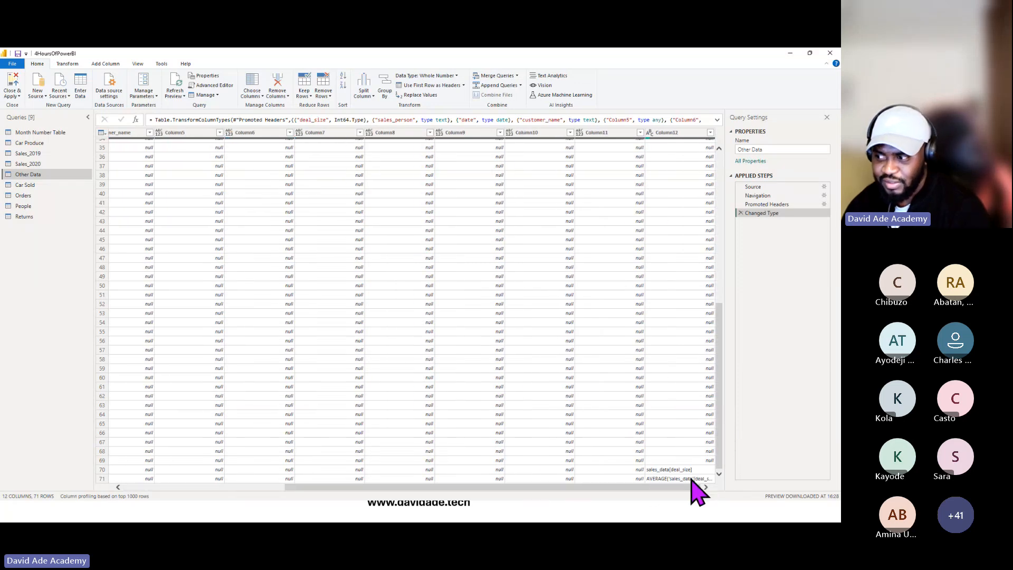
{"action": "left_click", "coordinate": [654, 474]}
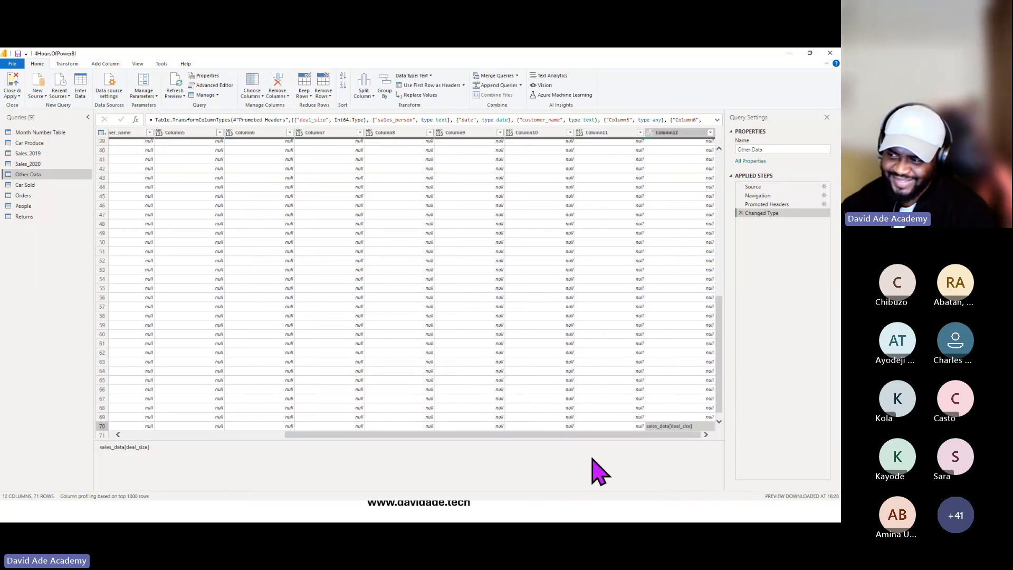
{"action": "key", "text": "Down"}
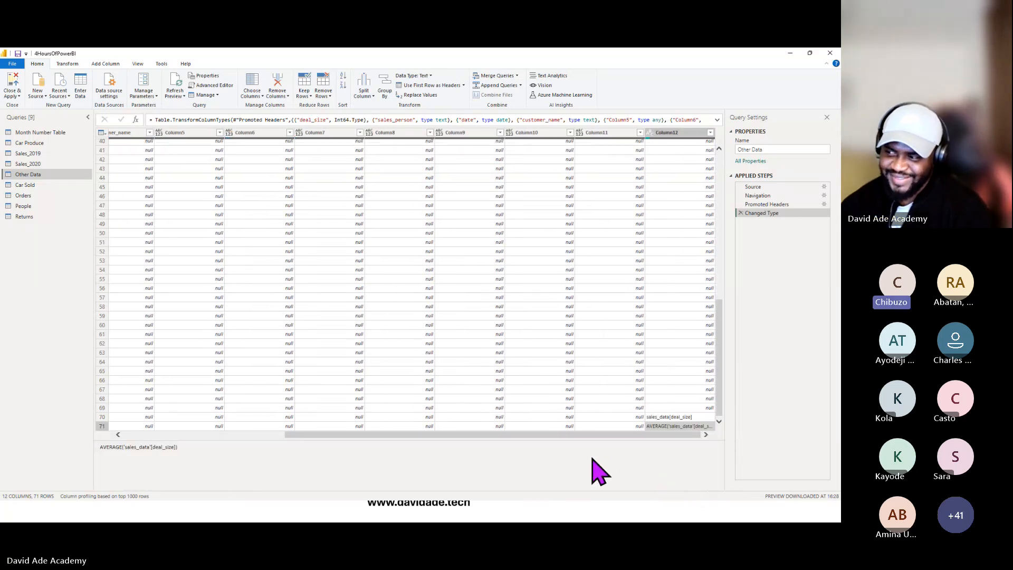
{"action": "left_click", "coordinate": [647, 421]}
{"action": "key", "text": "Up"}
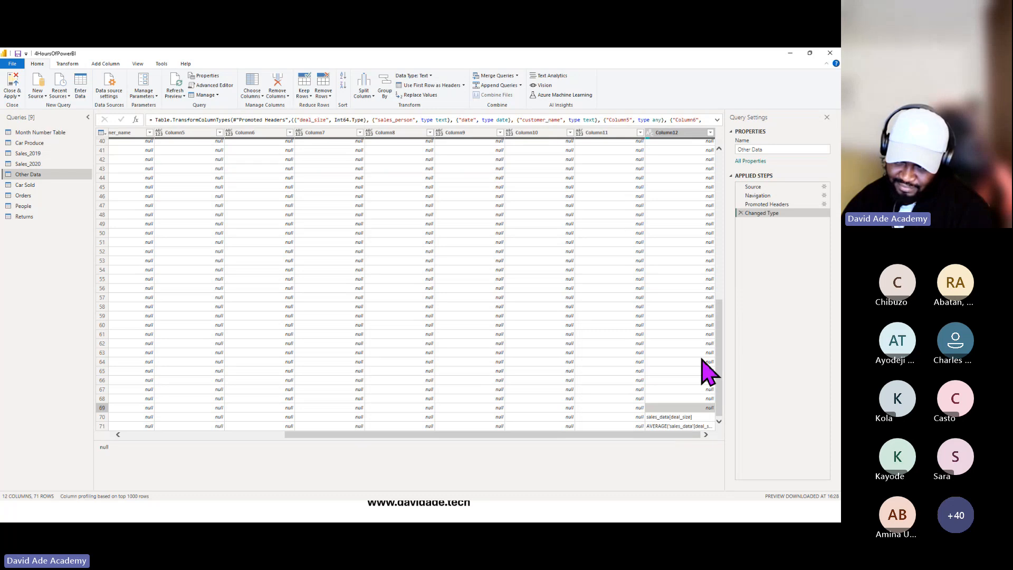
{"action": "left_click_drag", "start_coordinate": [718, 372], "coordinate": [708, 201]}
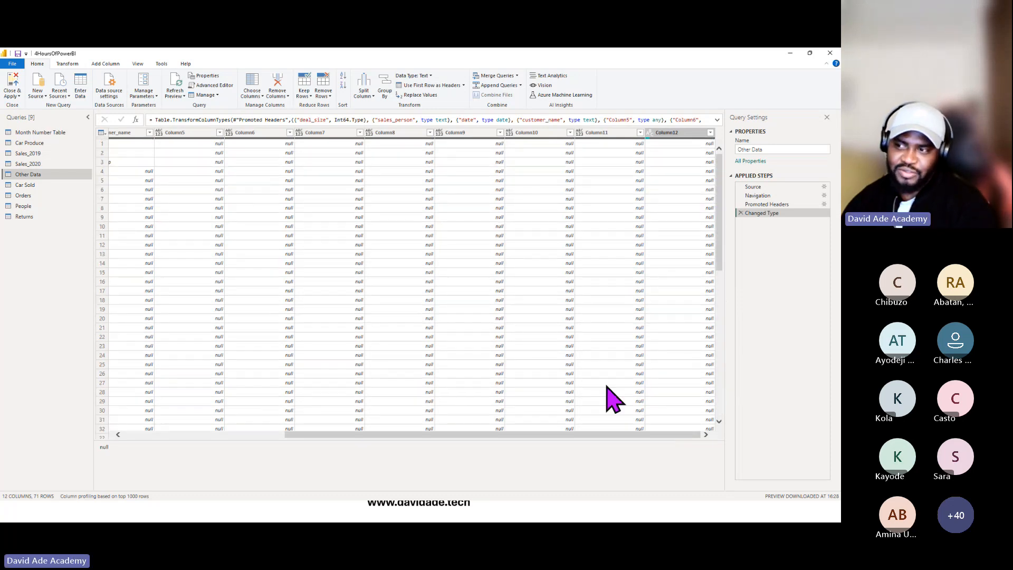
{"action": "left_click_drag", "start_coordinate": [586, 439], "coordinate": [326, 438]}
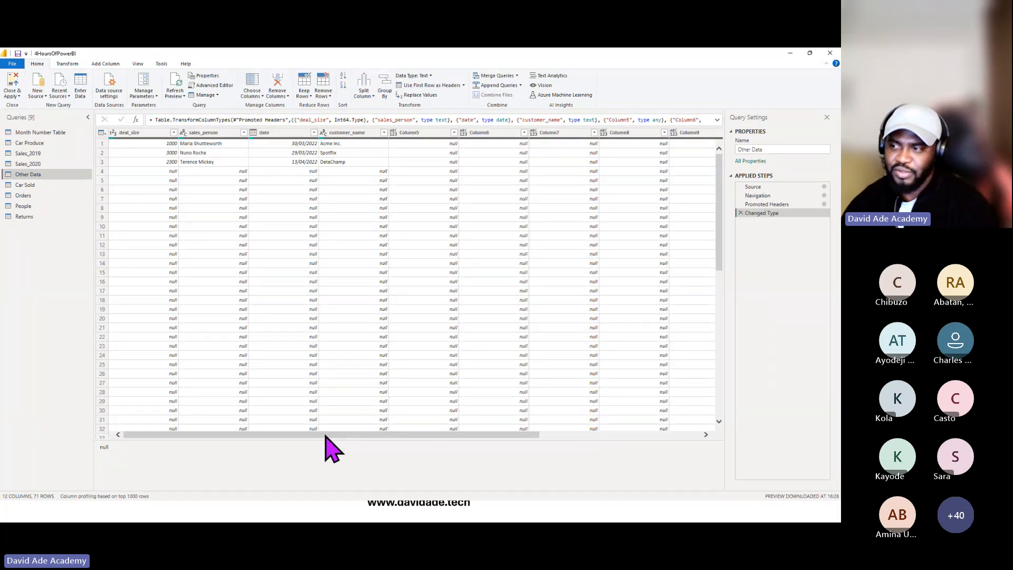
Read the full contents of the Column12 cells in rows 70 and 71 again and return to the table's start.
{"action": "left_click_drag", "start_coordinate": [444, 436], "coordinate": [611, 429]}
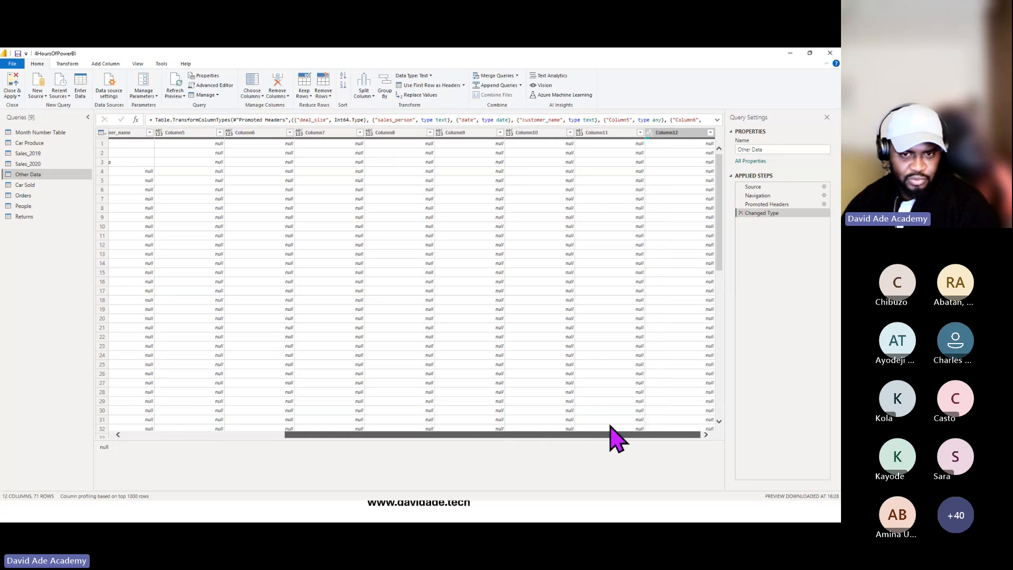
{"action": "left_click_drag", "start_coordinate": [718, 240], "coordinate": [732, 415]}
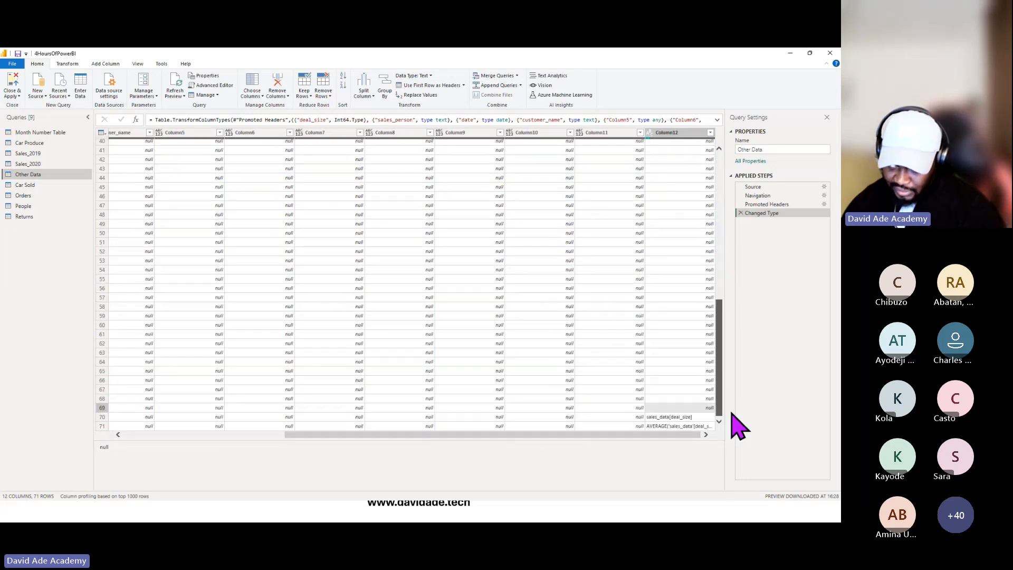
{"action": "left_click", "coordinate": [650, 418]}
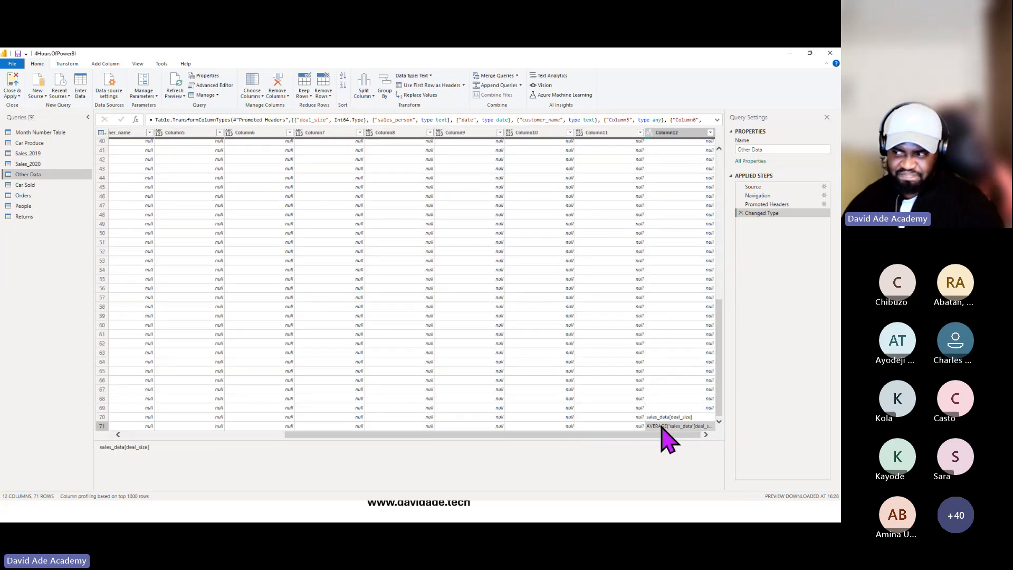
{"action": "left_click", "coordinate": [663, 426]}
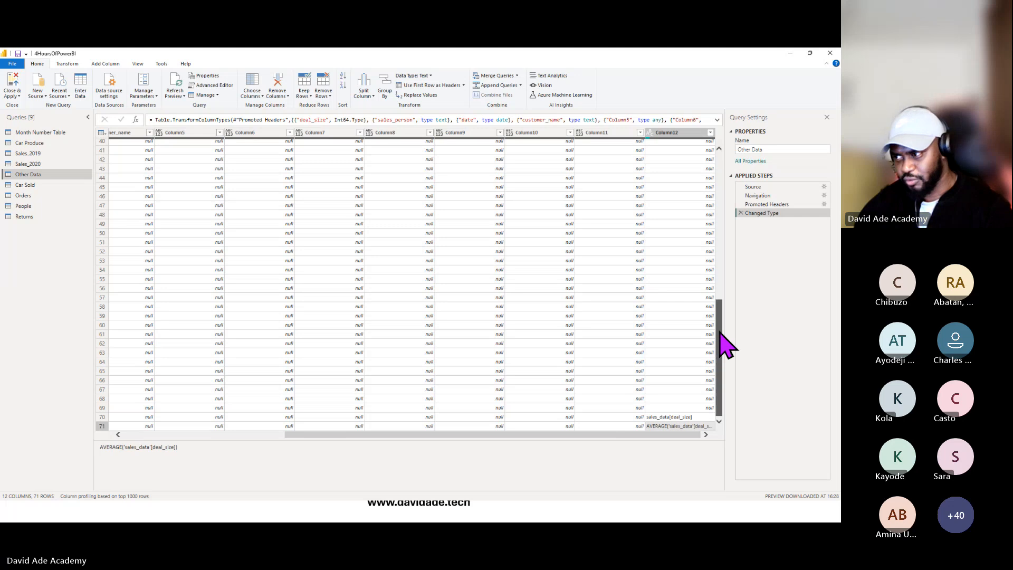
{"action": "left_click_drag", "start_coordinate": [721, 334], "coordinate": [726, 182]}
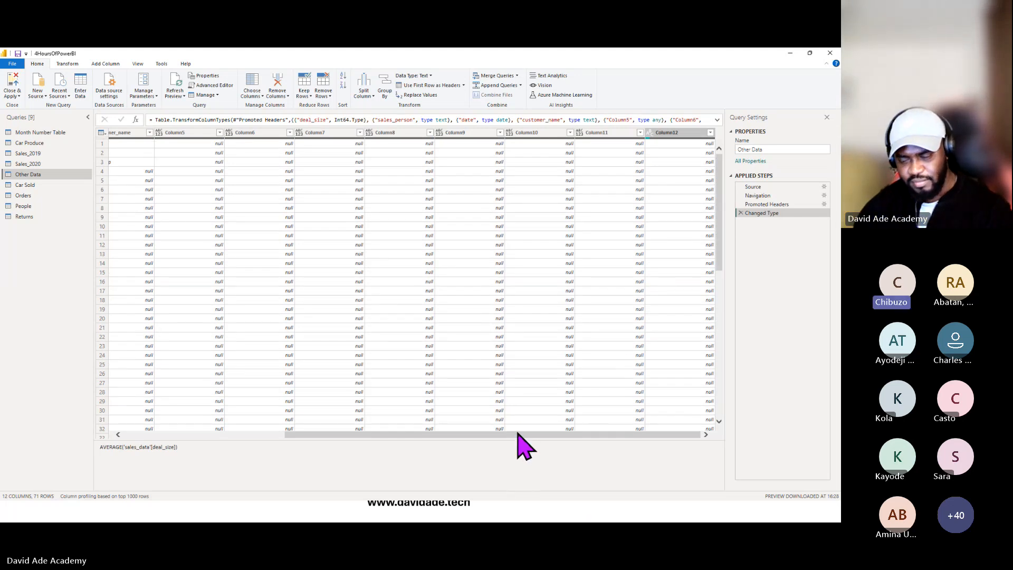
{"action": "left_click_drag", "start_coordinate": [518, 434], "coordinate": [283, 446]}
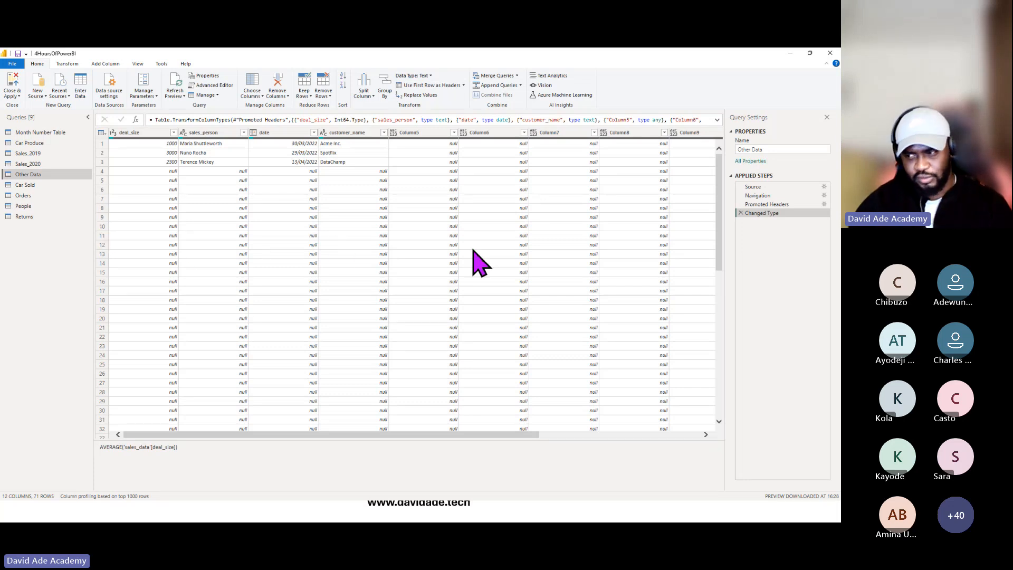
{"action": "left_click_drag", "start_coordinate": [462, 435], "coordinate": [670, 385]}
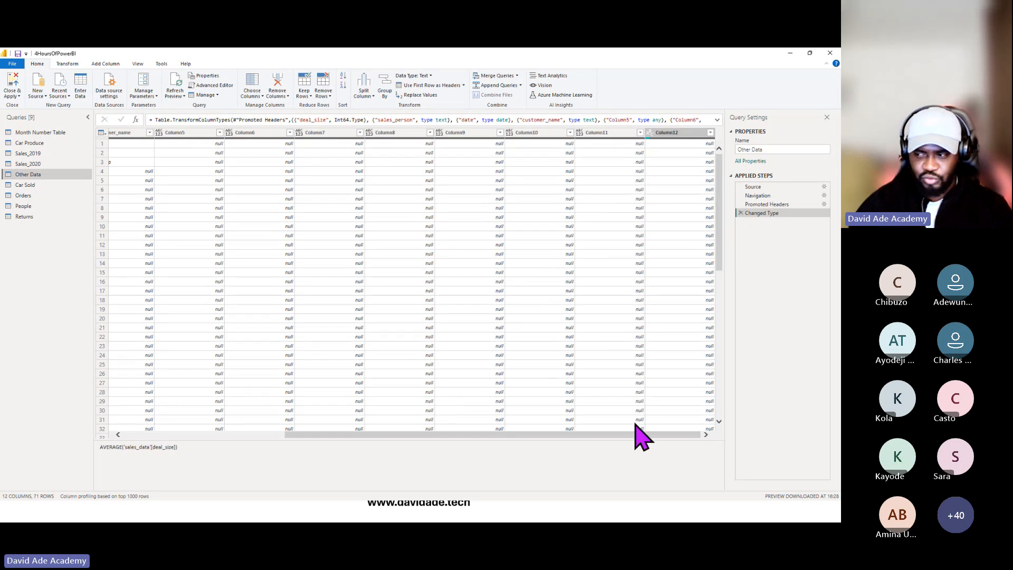
{"action": "left_click_drag", "start_coordinate": [548, 437], "coordinate": [342, 445]}
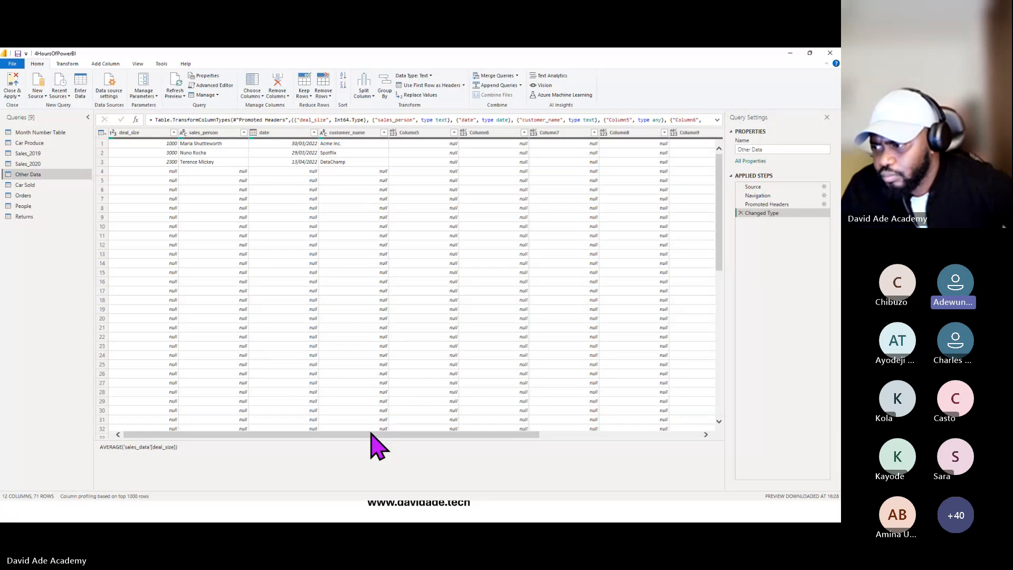
{"action": "left_click_drag", "start_coordinate": [373, 433], "coordinate": [578, 434]}
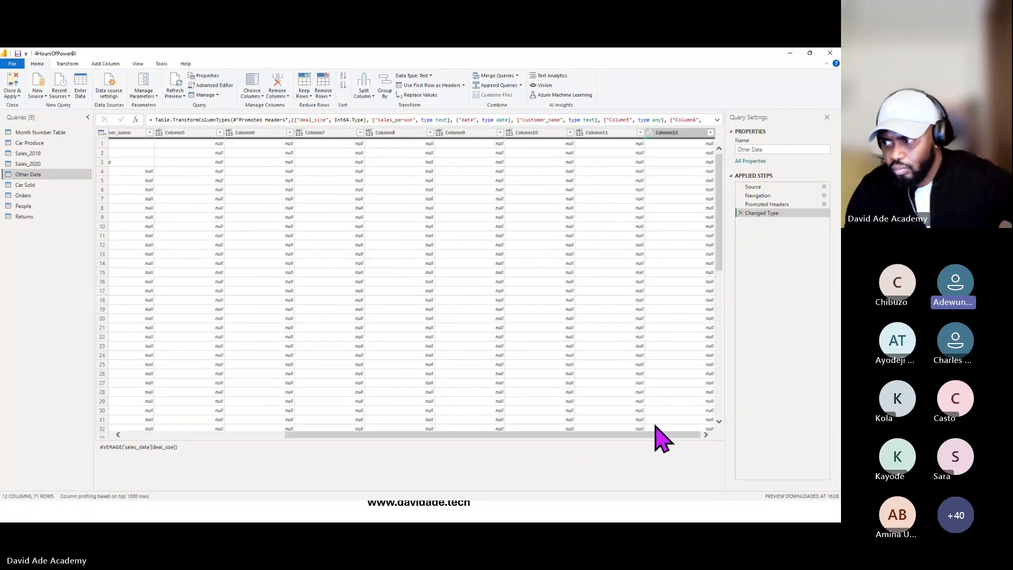
{"action": "left_click_drag", "start_coordinate": [656, 434], "coordinate": [403, 435]}
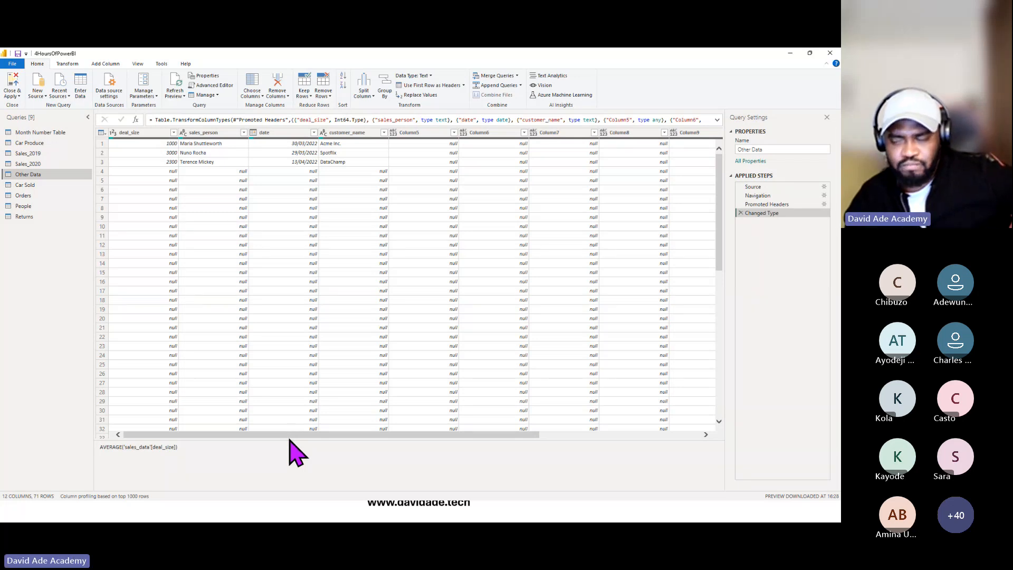
{"action": "left_click_drag", "start_coordinate": [290, 435], "coordinate": [237, 436]}
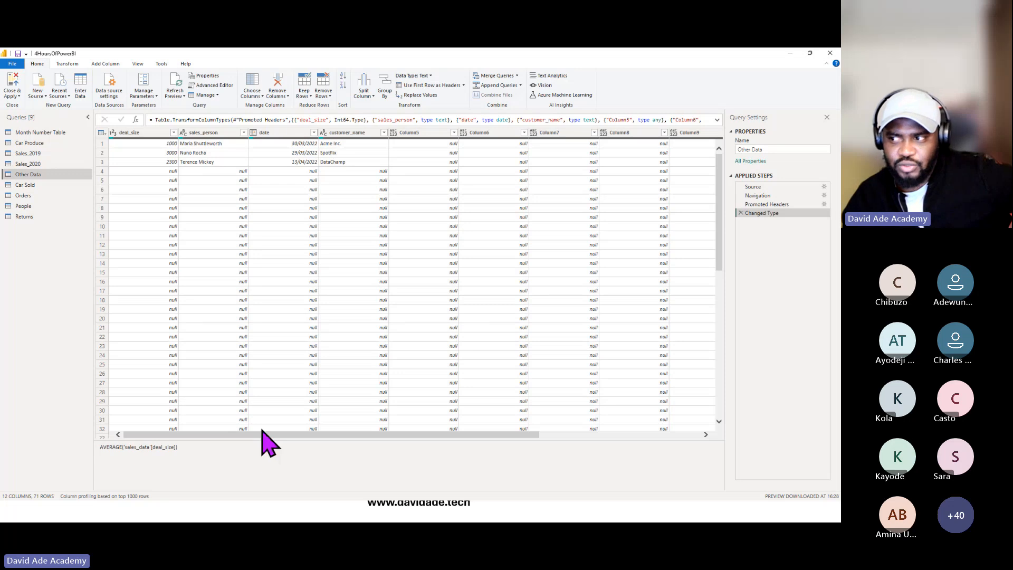
{"action": "left_click", "coordinate": [403, 134]}
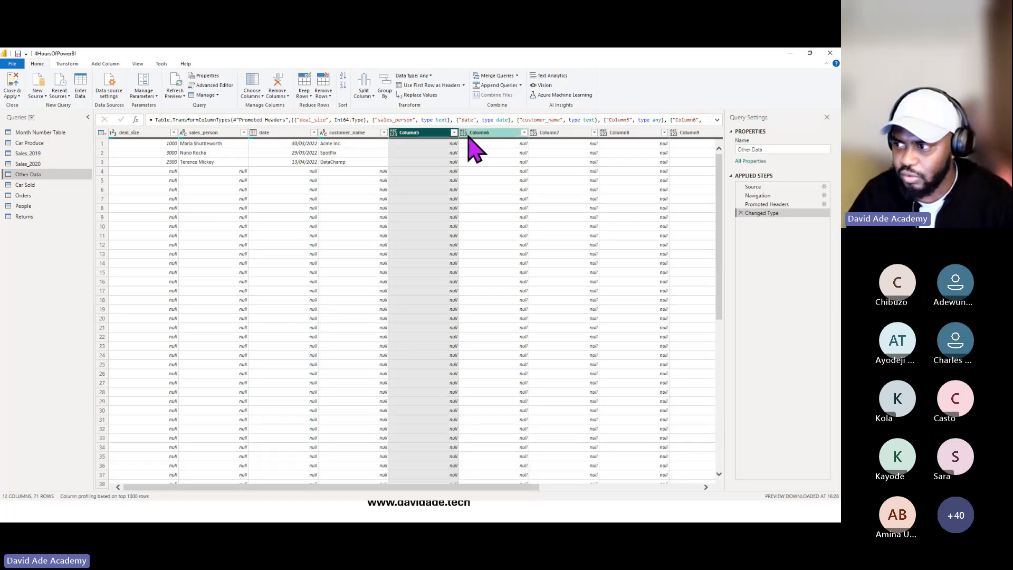
{"action": "left_click", "coordinate": [491, 133], "text": "shift"}
{"action": "left_click", "coordinate": [570, 134], "text": "shift"}
{"action": "left_click", "coordinate": [633, 134], "text": "shift"}
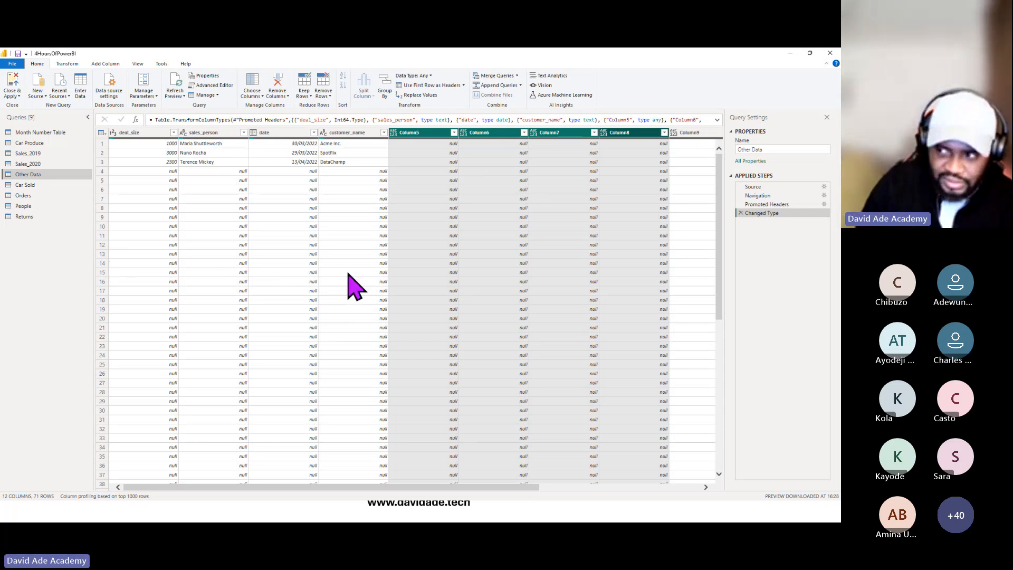
{"action": "left_click", "coordinate": [378, 273]}
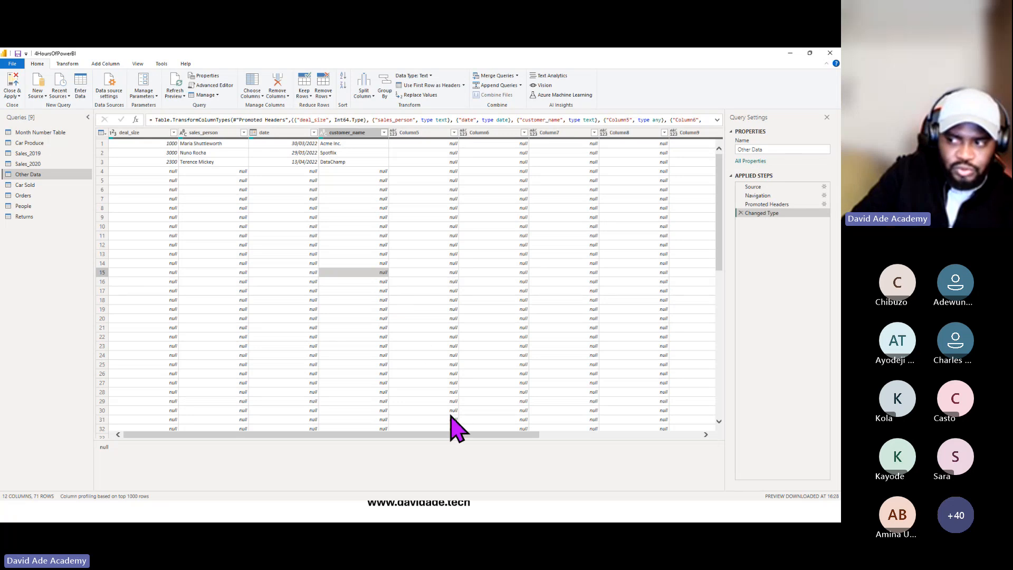
{"action": "left_click_drag", "start_coordinate": [451, 435], "coordinate": [402, 452]}
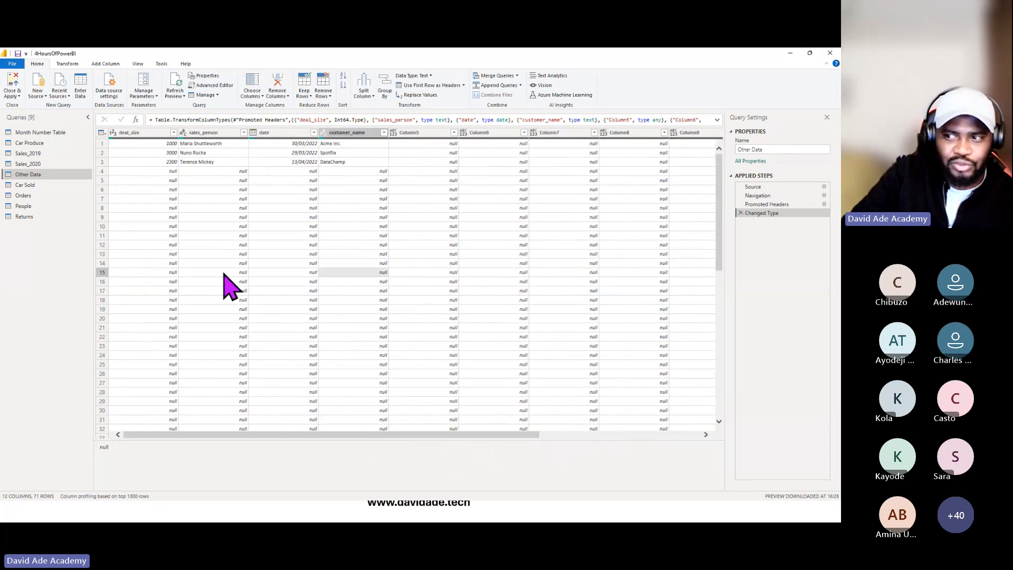
Keep only the deal_size, sales_person, date and customer_name columns in Other Data by removing all other columns.
{"action": "left_click", "coordinate": [142, 134]}
{"action": "left_click", "coordinate": [215, 133], "text": "ctrl"}
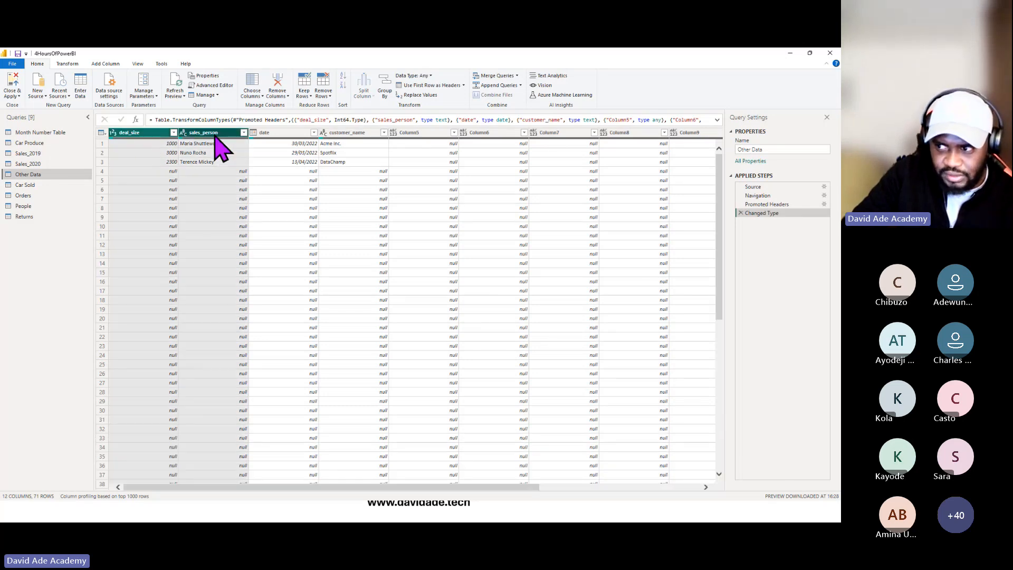
{"action": "left_click", "coordinate": [280, 133], "text": "ctrl"}
{"action": "left_click", "coordinate": [347, 134], "text": "ctrl"}
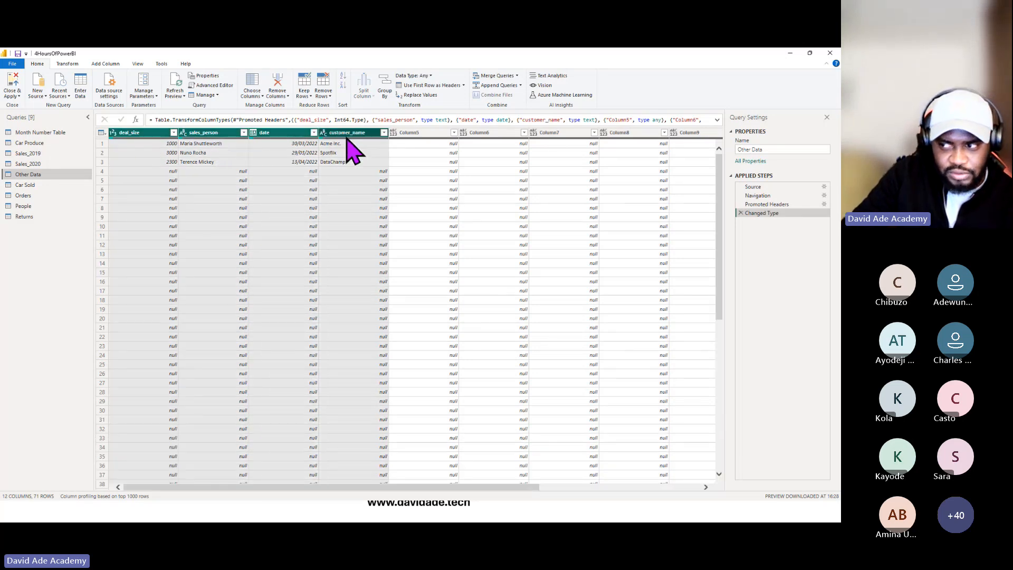
{"action": "right_click", "coordinate": [216, 136]}
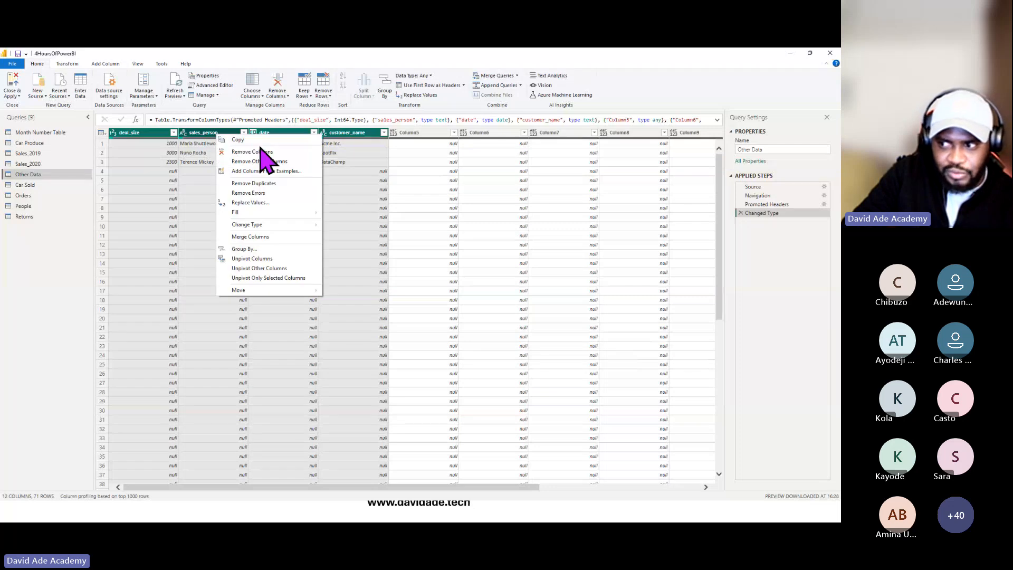
{"action": "left_click", "coordinate": [299, 162]}
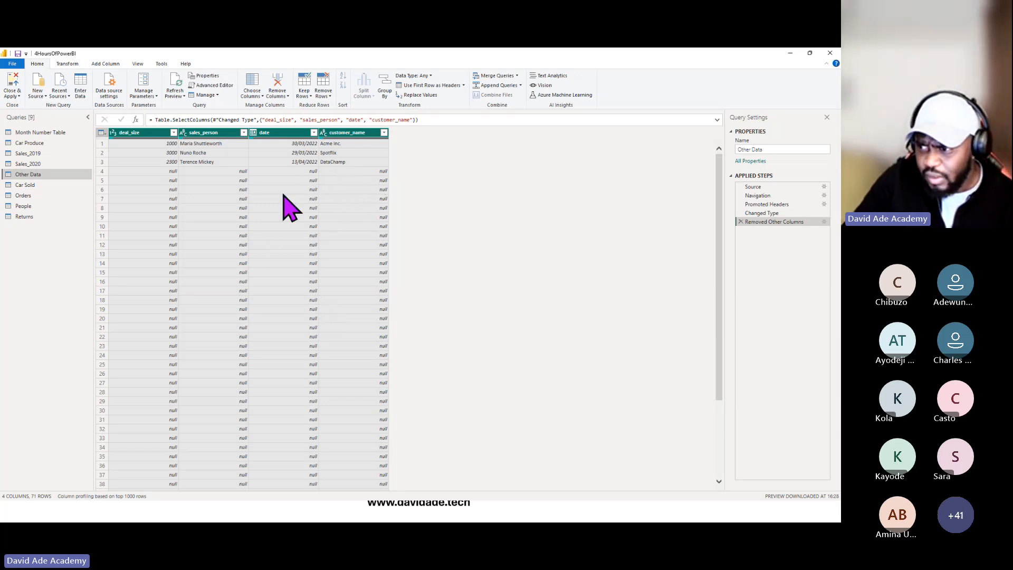
Remove the blank rows from Other Data and check the Changed Type and Removed Blank Rows steps.
{"action": "left_click", "coordinate": [324, 95]}
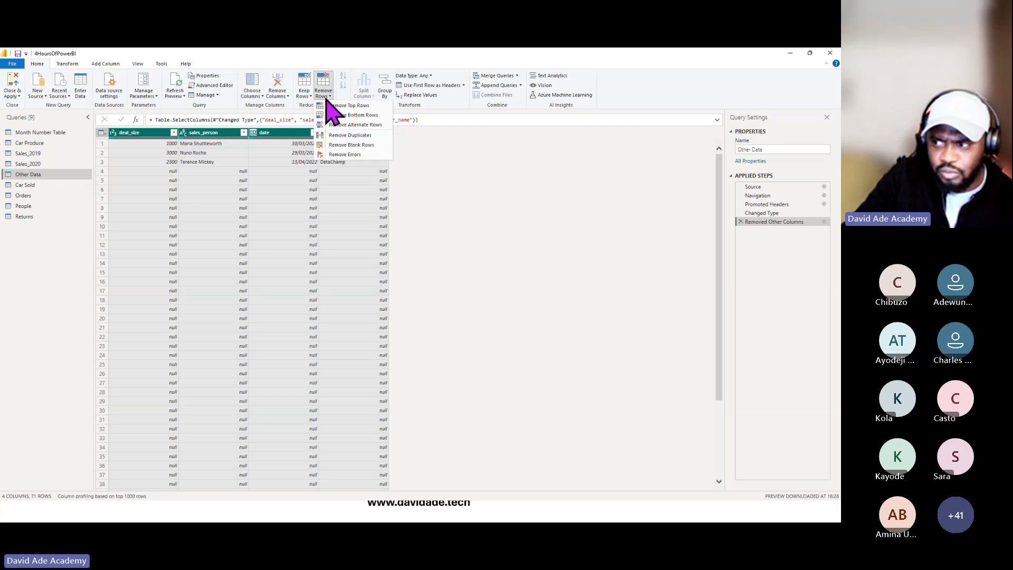
{"action": "left_click", "coordinate": [376, 146]}
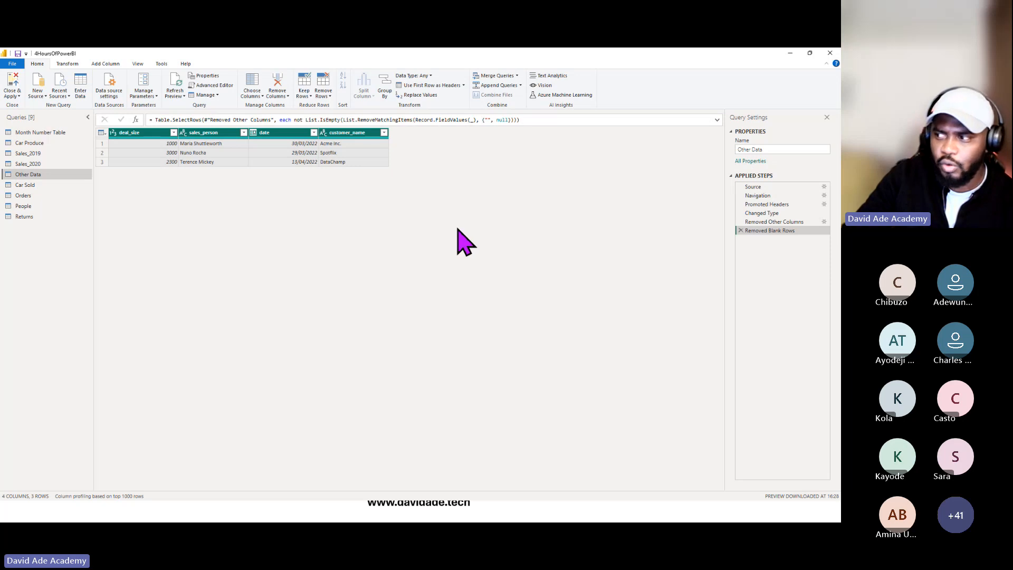
{"action": "left_click", "coordinate": [774, 213]}
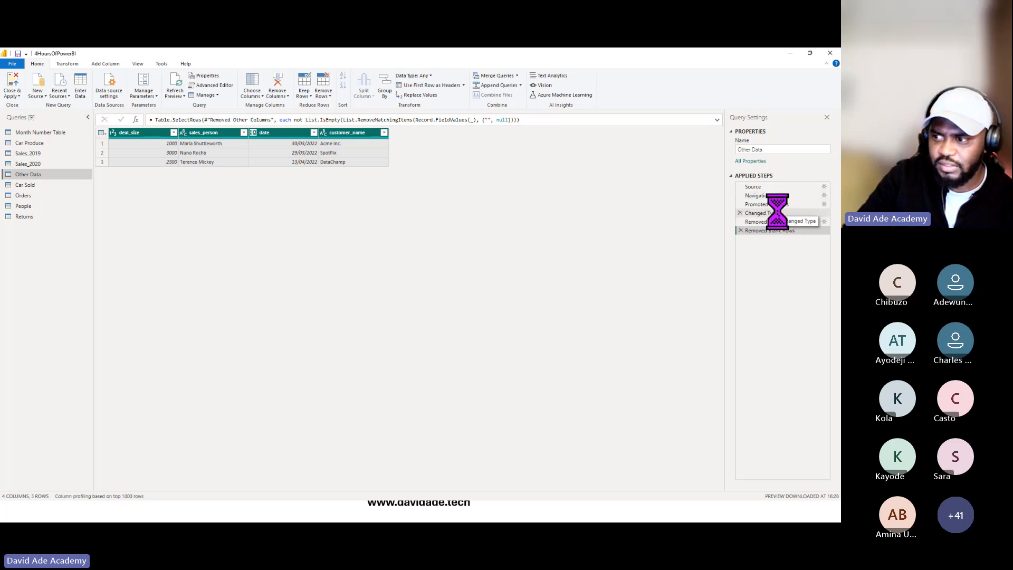
{"action": "left_click", "coordinate": [790, 231]}
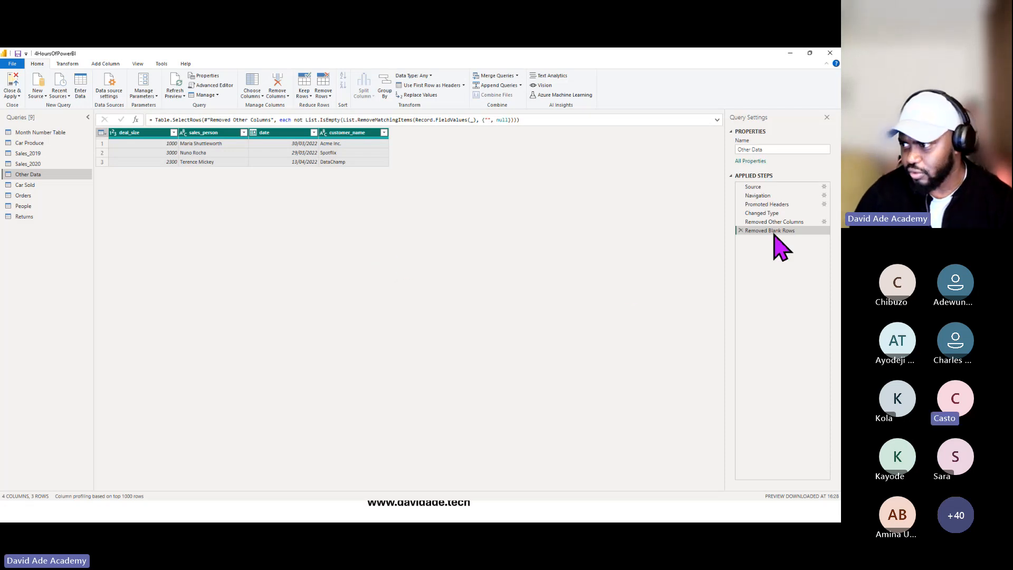
Delete the Removed Blank Rows and Removed Other Columns steps from Other Data and clear the column selection.
{"action": "left_click", "coordinate": [740, 230]}
{"action": "left_click", "coordinate": [740, 222]}
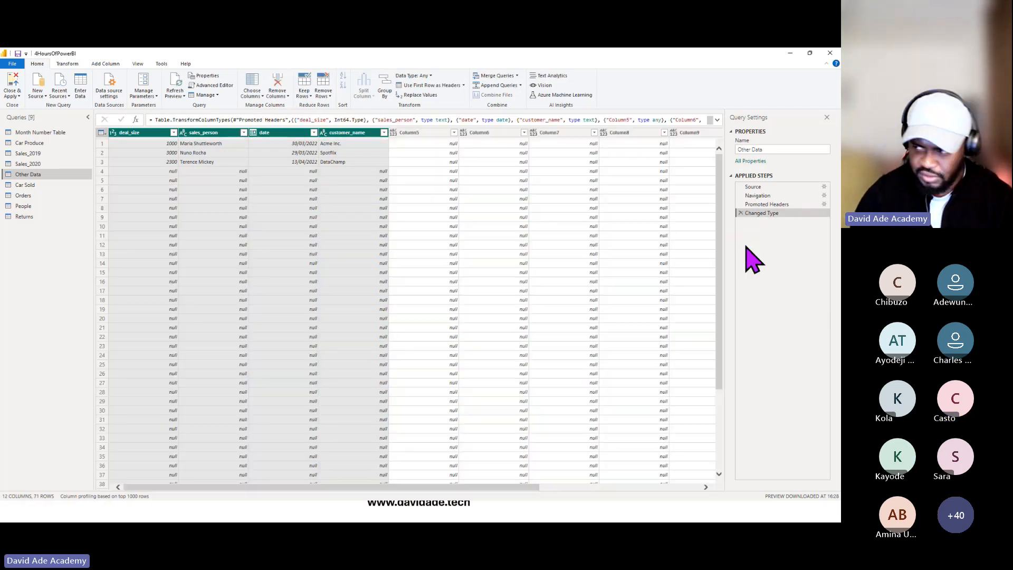
{"action": "left_click", "coordinate": [551, 274]}
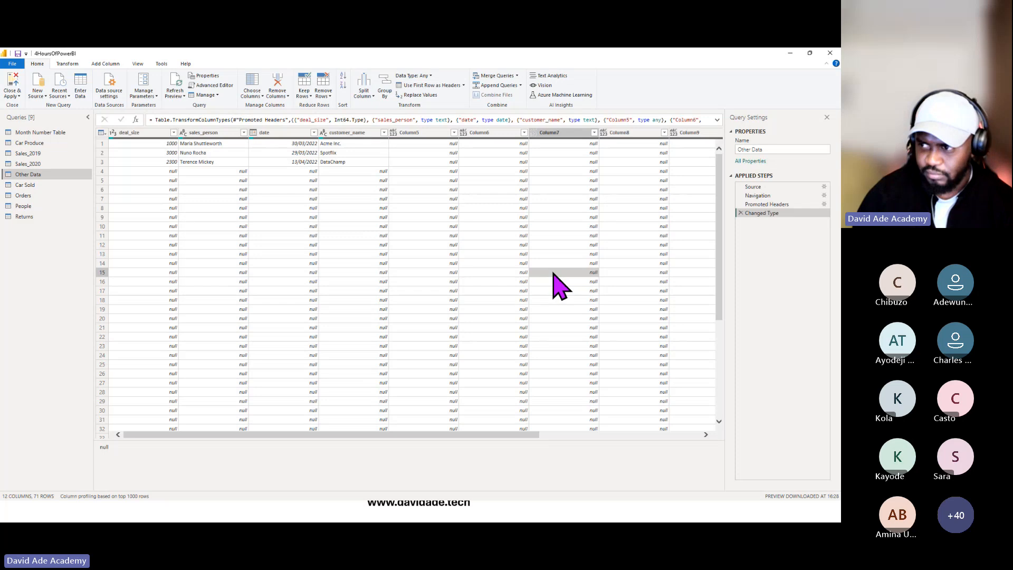
Select the deal_size through customer_name columns in Other Data and remove all other columns.
{"action": "left_click", "coordinate": [129, 133]}
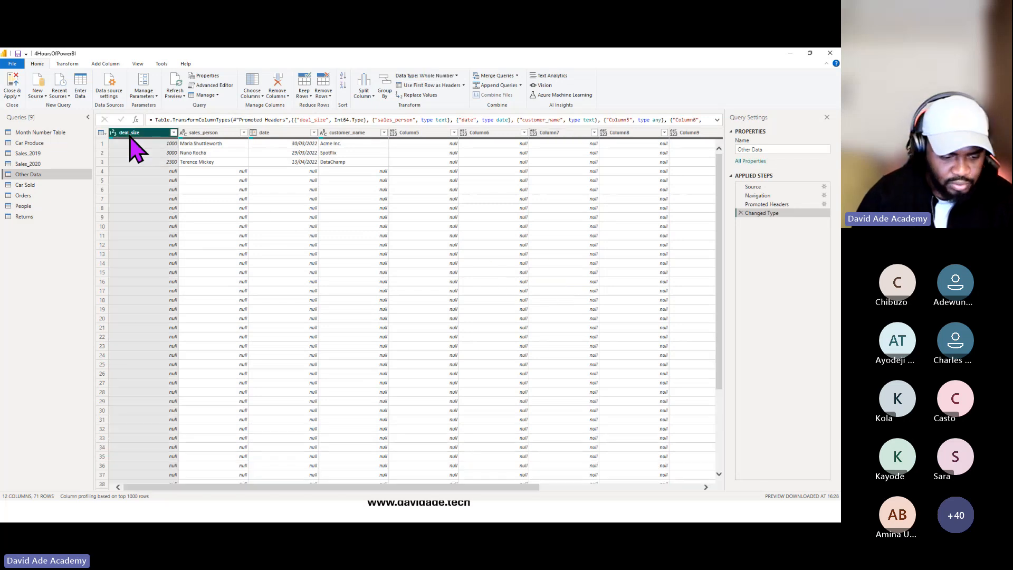
{"action": "left_click", "coordinate": [214, 134], "text": "shift"}
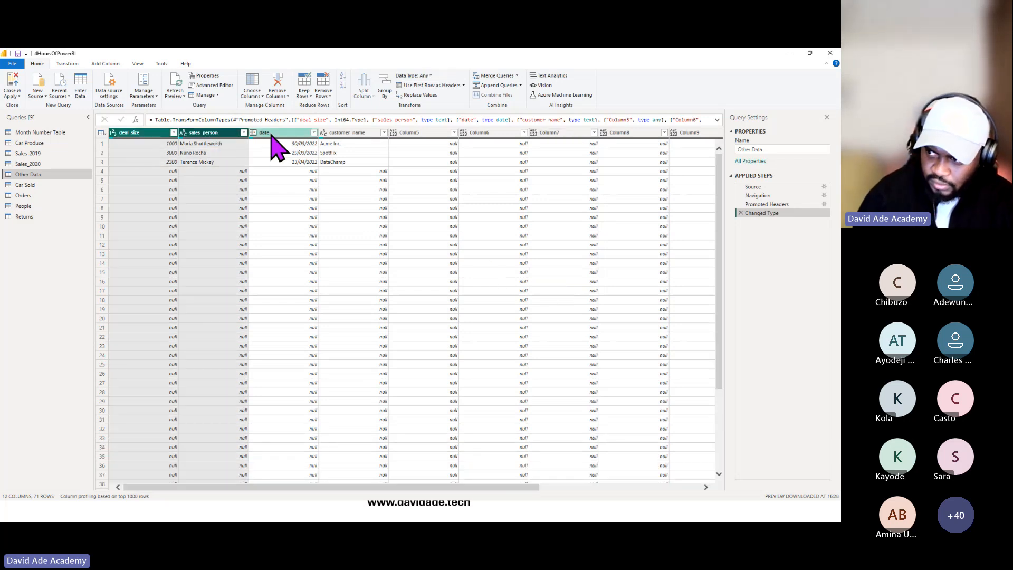
{"action": "left_click", "coordinate": [269, 133], "text": "shift"}
{"action": "left_click", "coordinate": [344, 133], "text": "shift"}
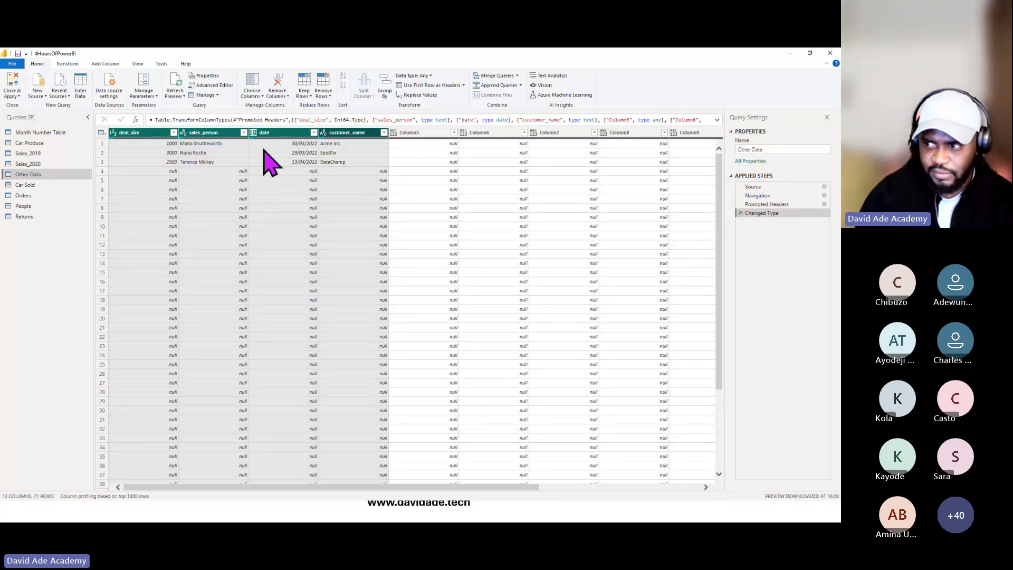
{"action": "right_click", "coordinate": [271, 136]}
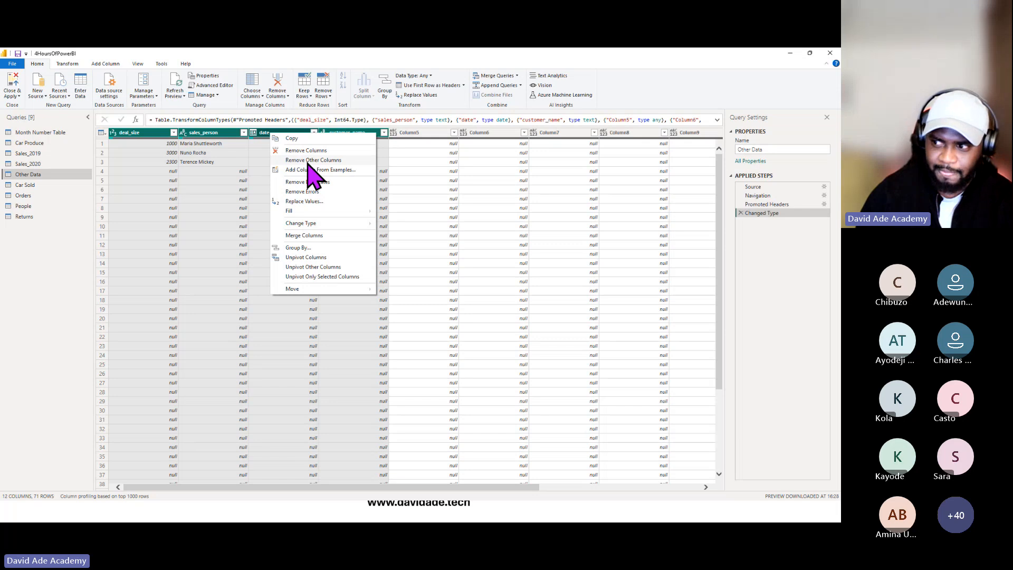
{"action": "left_click", "coordinate": [314, 161]}
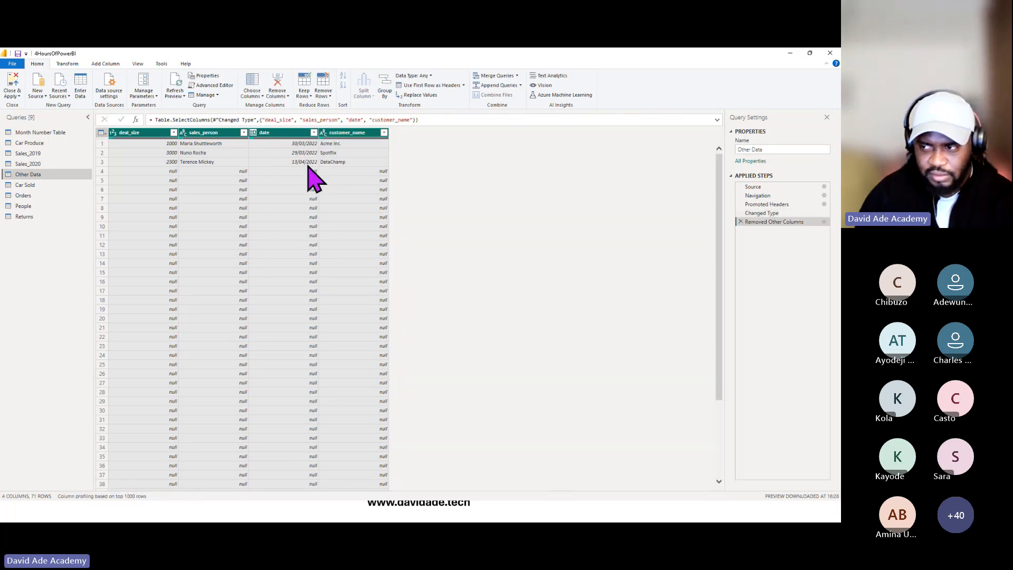
Remove all blank rows from the Other Data query and select the first deal_size cell.
{"action": "left_click", "coordinate": [324, 95]}
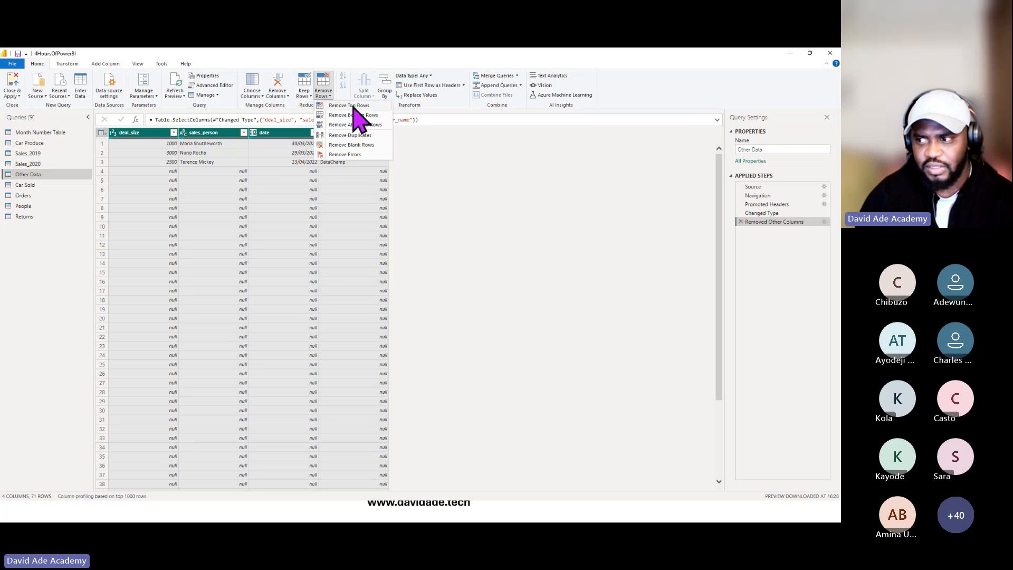
{"action": "left_click", "coordinate": [372, 145]}
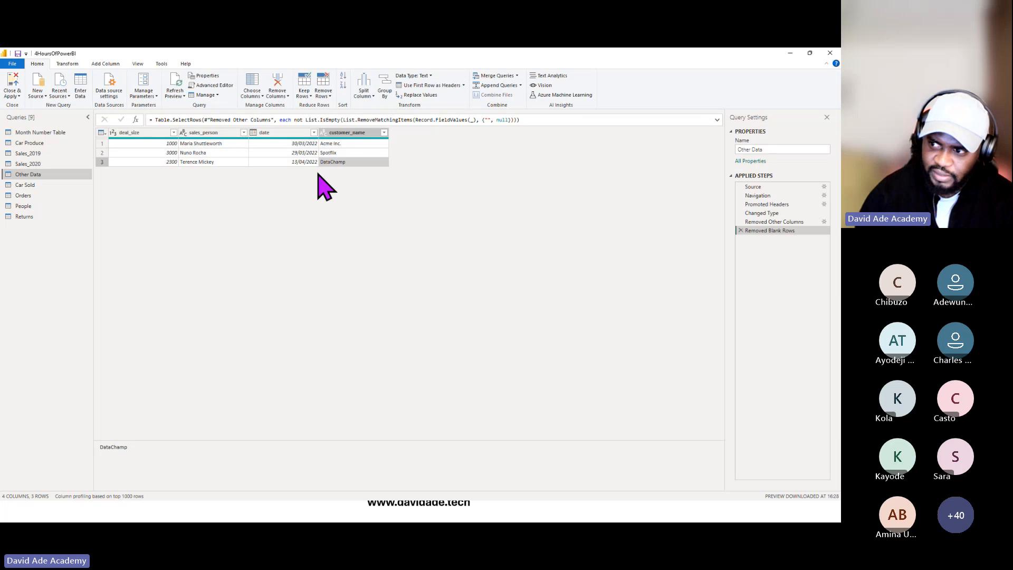
{"action": "left_click", "coordinate": [134, 145]}
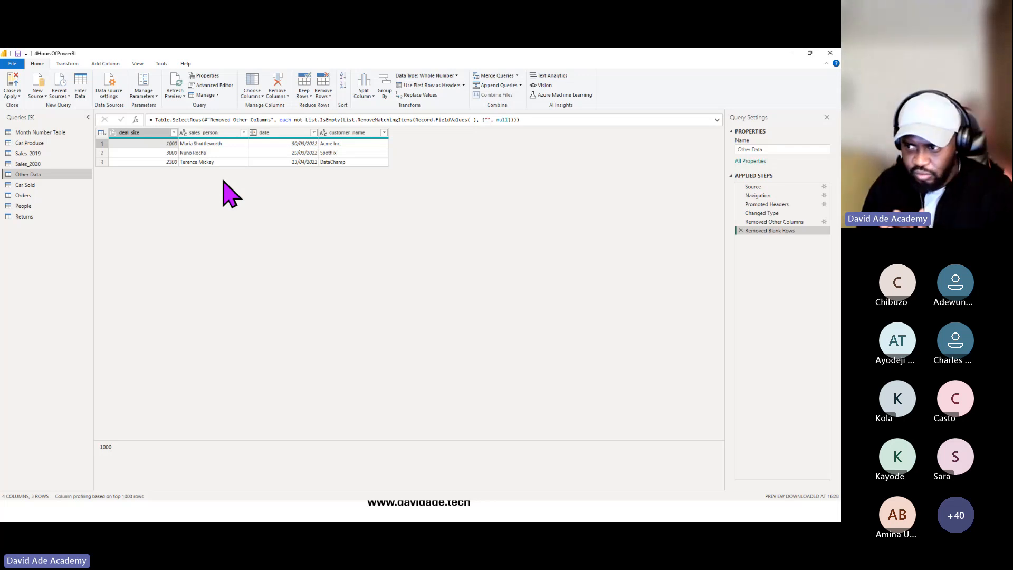
Review the Car Sold query and look across the columns of the Orders query.
{"action": "key", "text": "Down"}
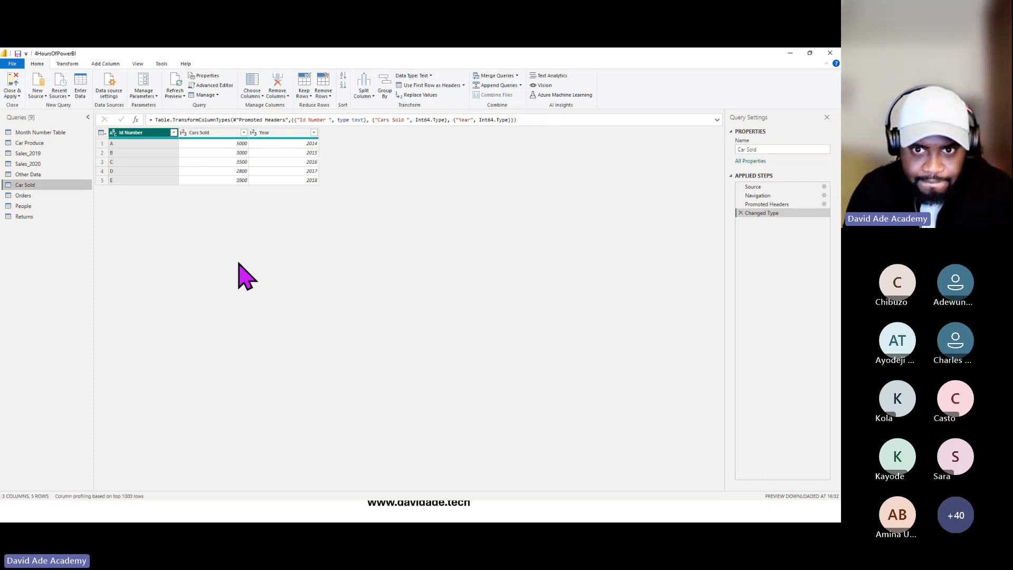
{"action": "left_click", "coordinate": [32, 195]}
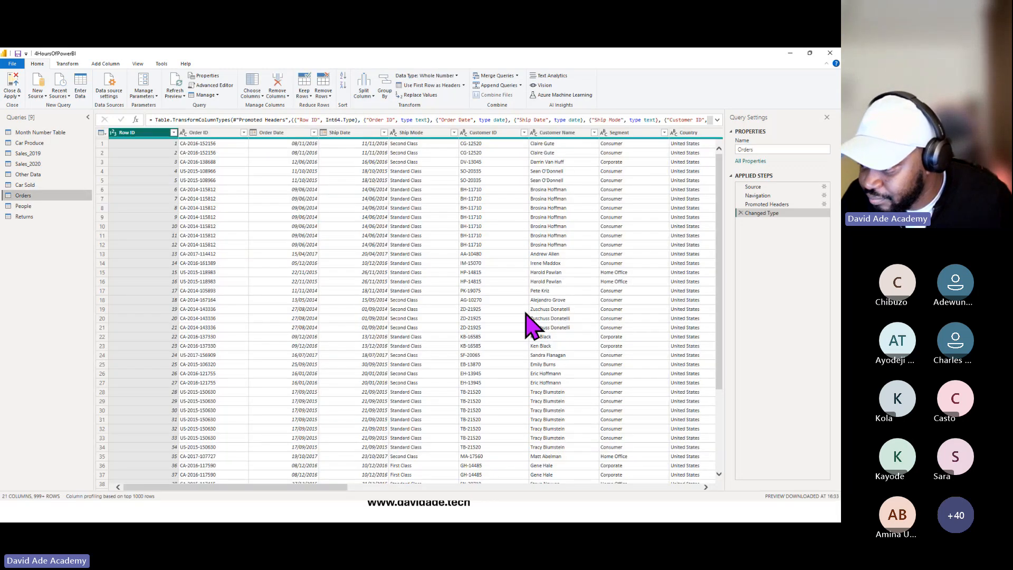
{"action": "left_click", "coordinate": [473, 486]}
{"action": "left_click_drag", "start_coordinate": [473, 484], "coordinate": [201, 492]}
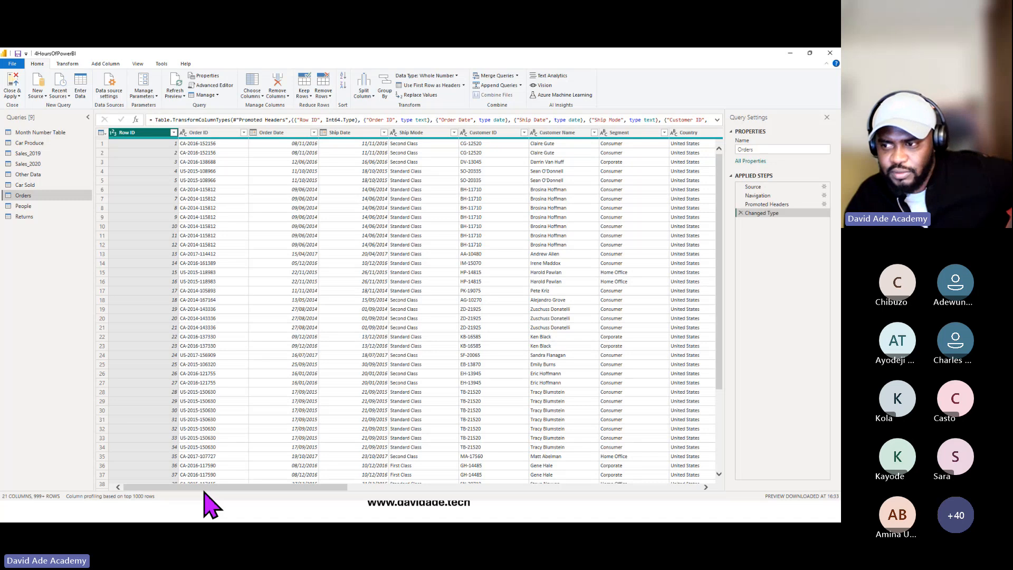
Use the first row as headers in the People query and view its Promoted Headers step.
{"action": "left_click", "coordinate": [41, 207]}
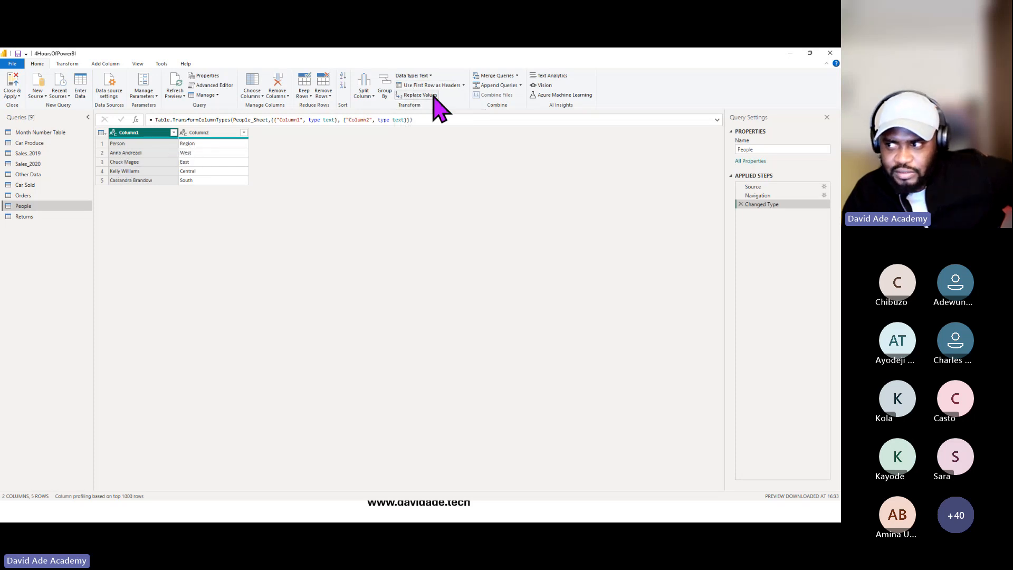
{"action": "left_click", "coordinate": [422, 86]}
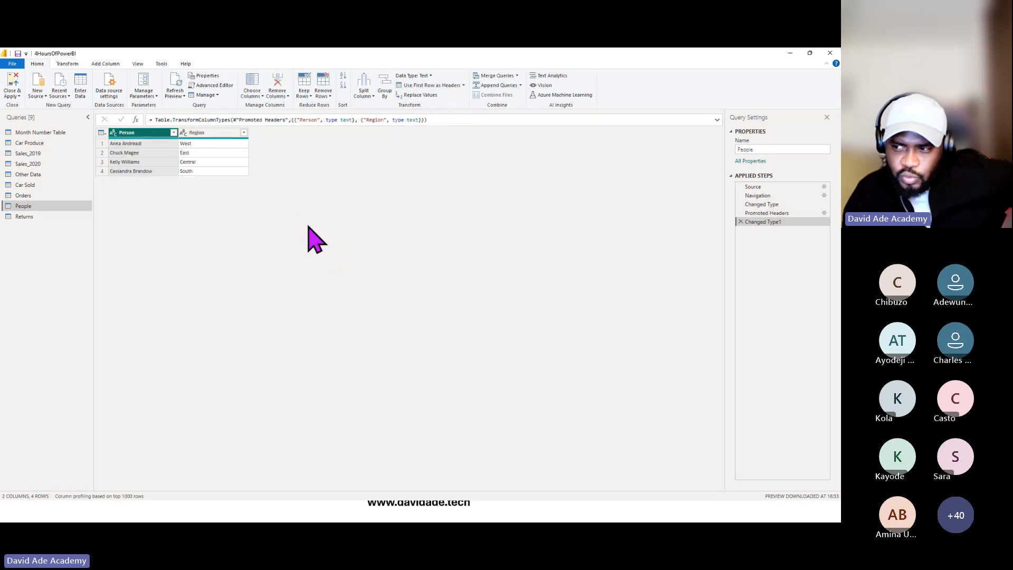
{"action": "left_click", "coordinate": [763, 213]}
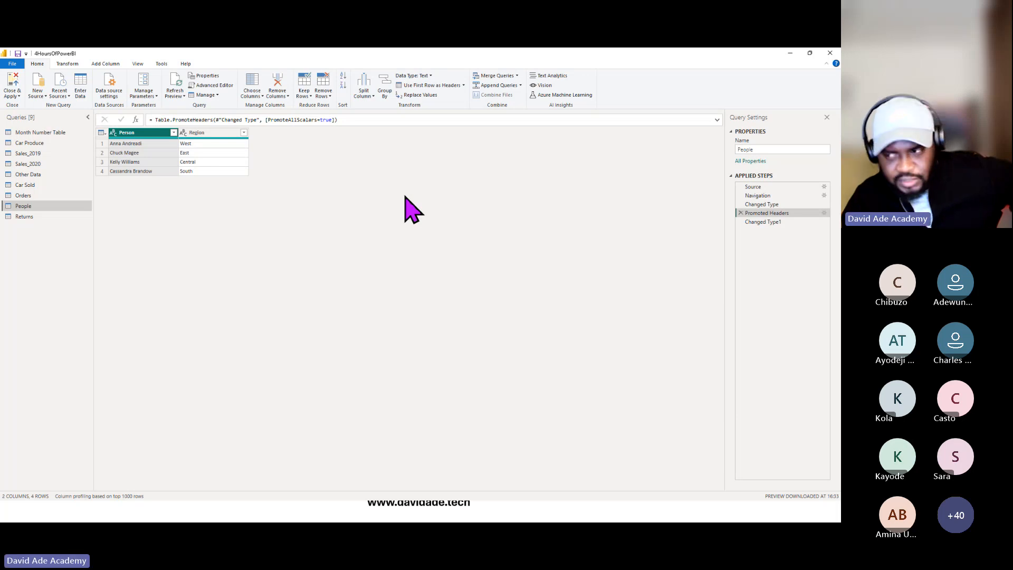
Use the first row as headers in the Returns query, delete the two added steps, and promote the headers again.
{"action": "left_click", "coordinate": [60, 219]}
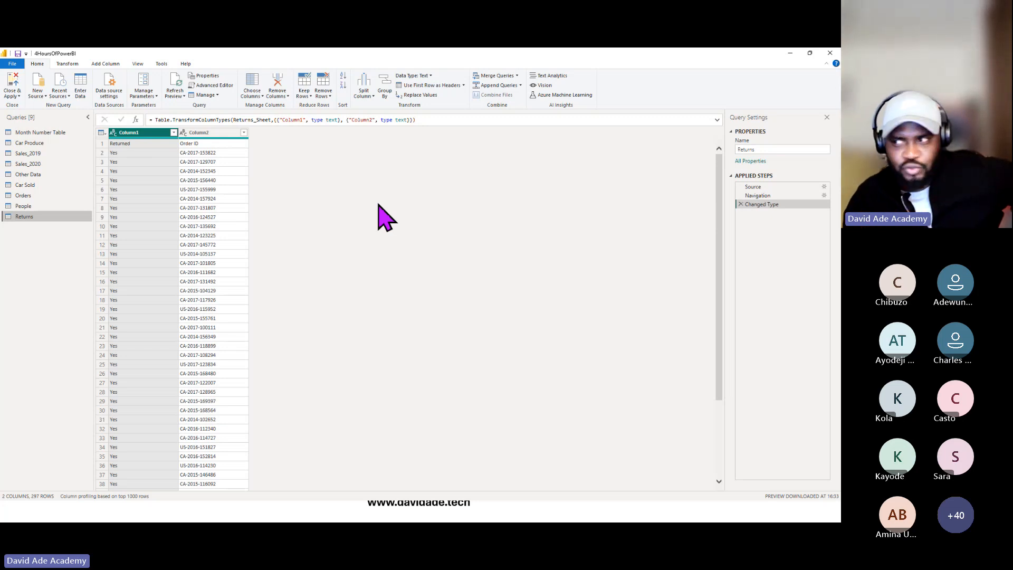
{"action": "left_click", "coordinate": [421, 85]}
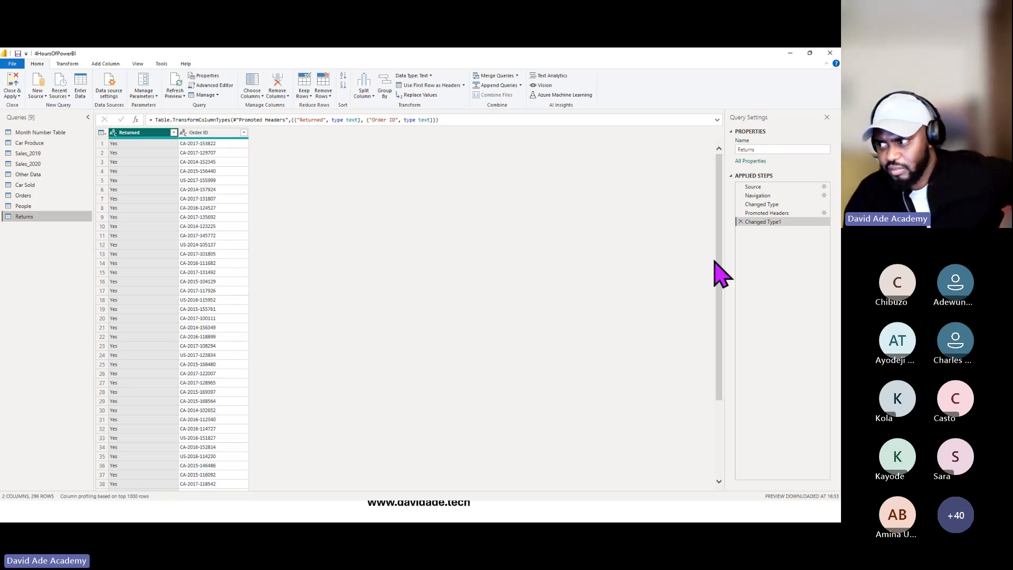
{"action": "left_click", "coordinate": [741, 222]}
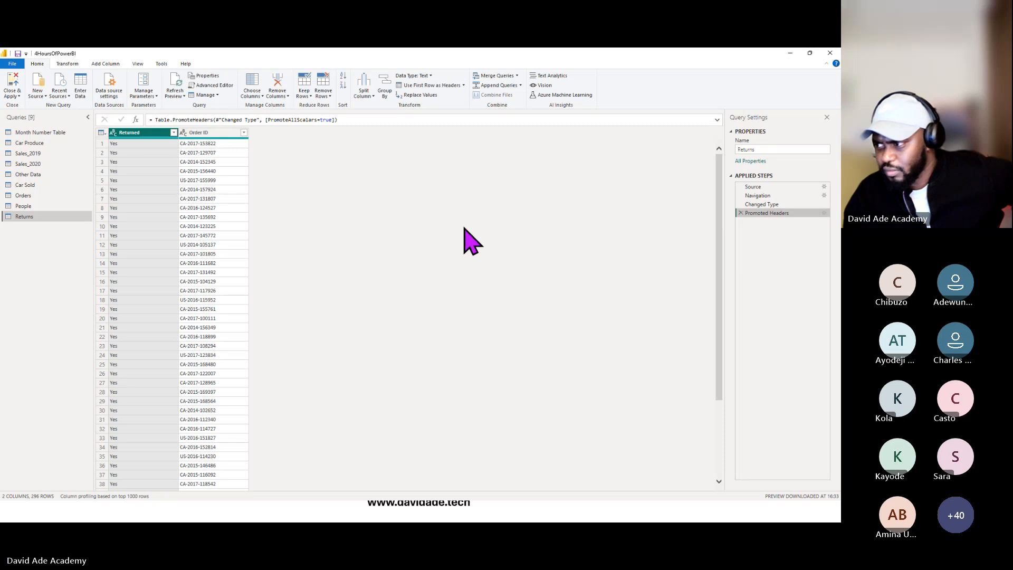
{"action": "left_click", "coordinate": [741, 213]}
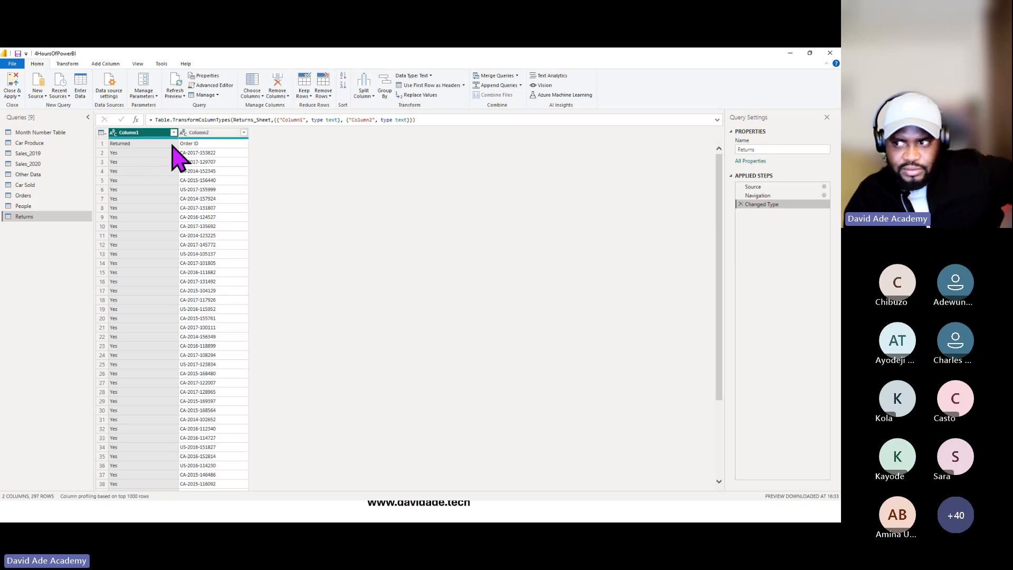
{"action": "left_click", "coordinate": [424, 88]}
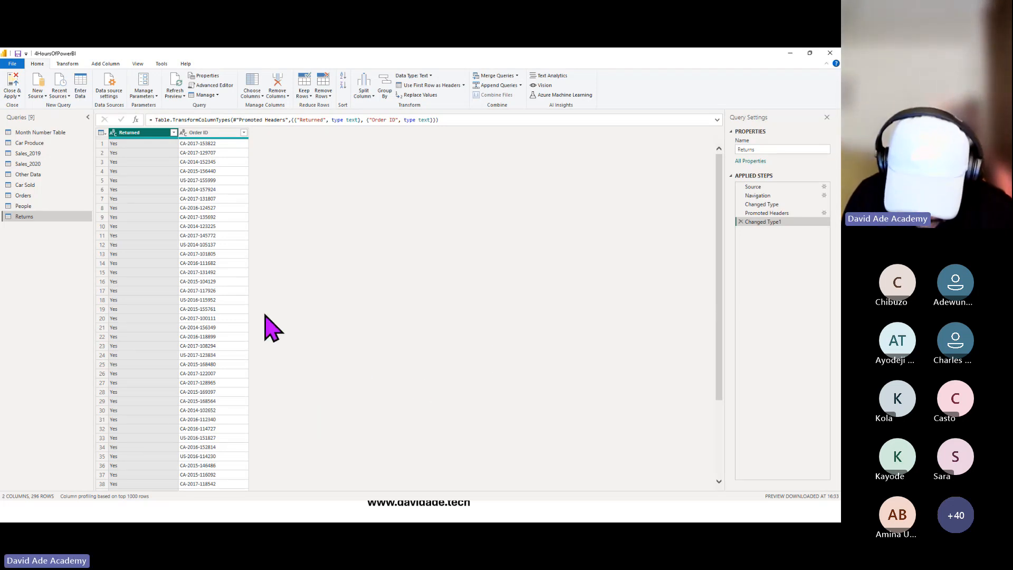
Duplicate the Order ID column in Returns and delete the Duplicated Column step.
{"action": "left_click", "coordinate": [210, 133]}
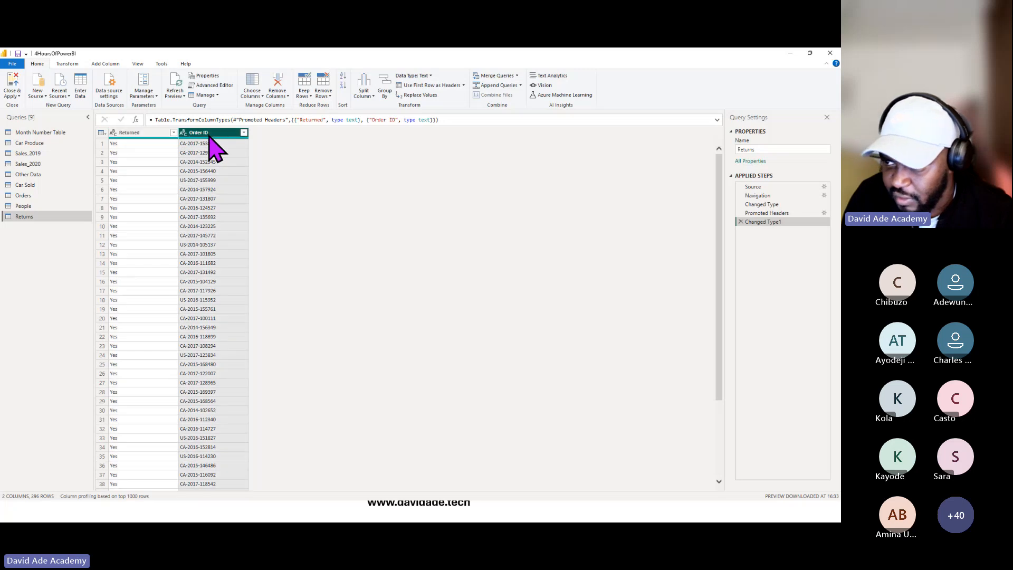
{"action": "right_click", "coordinate": [210, 136]}
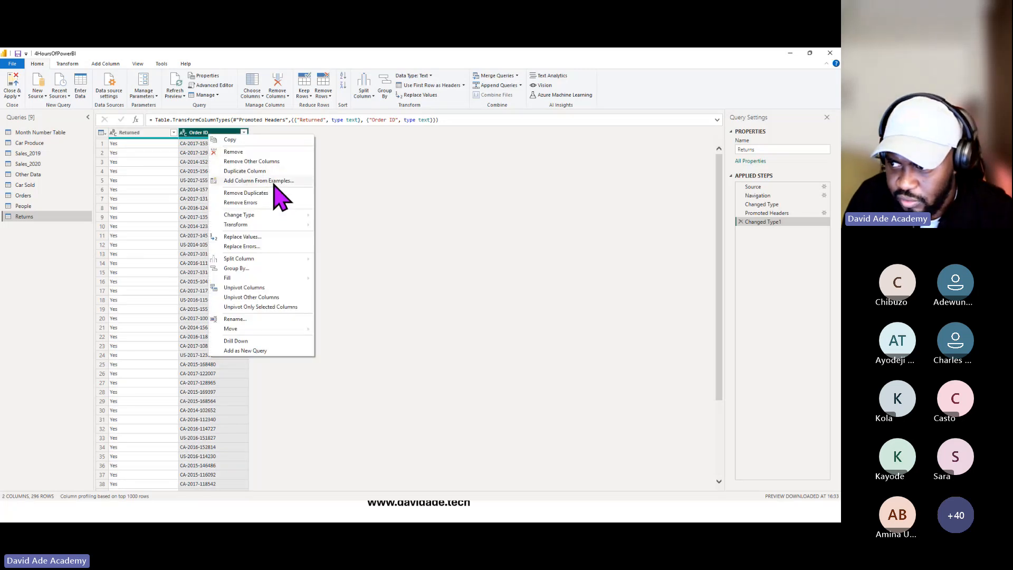
{"action": "left_click", "coordinate": [271, 174]}
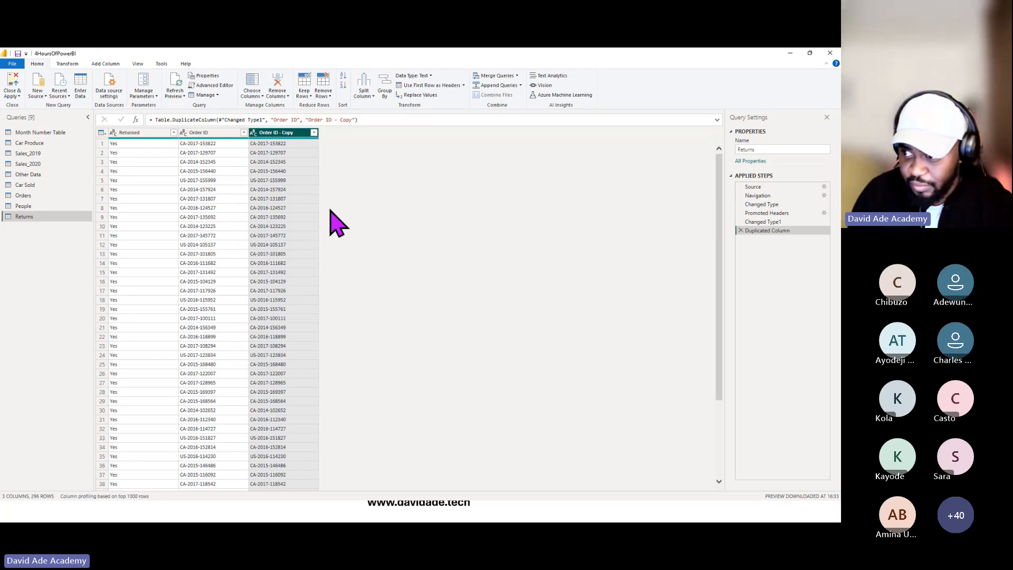
{"action": "left_click", "coordinate": [740, 230]}
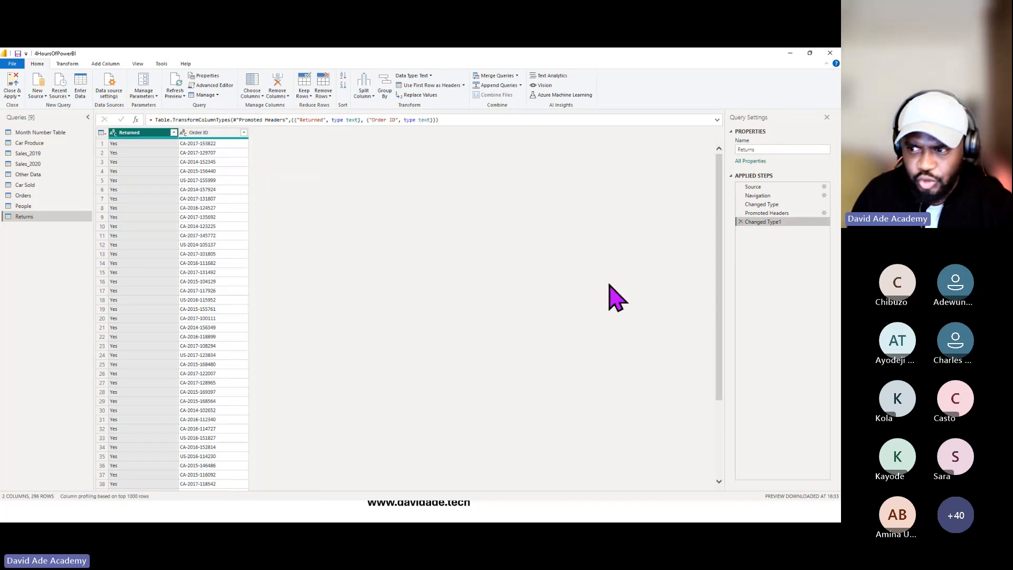
Duplicate the Returns query.
{"action": "right_click", "coordinate": [30, 218]}
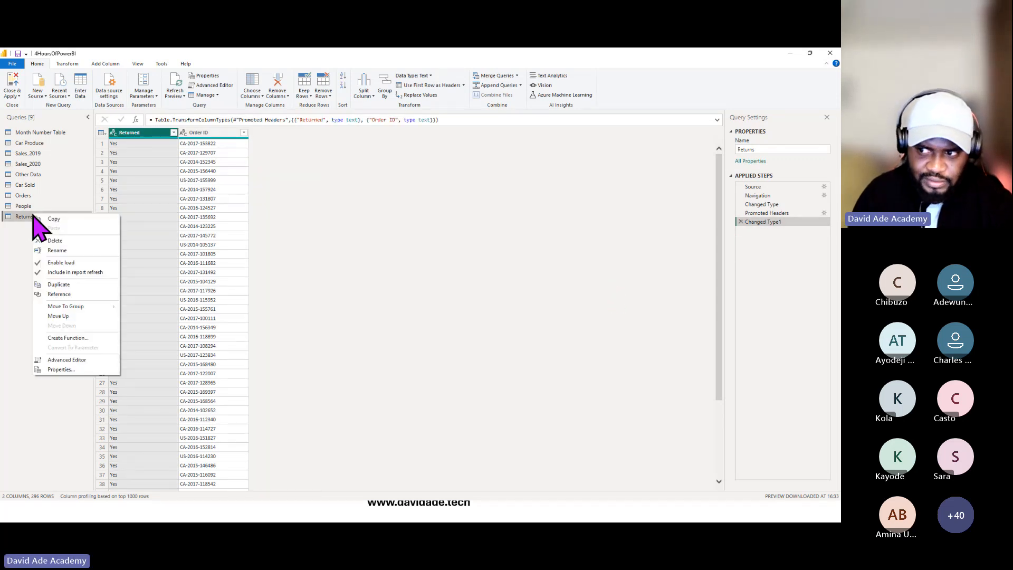
{"action": "left_click", "coordinate": [82, 285]}
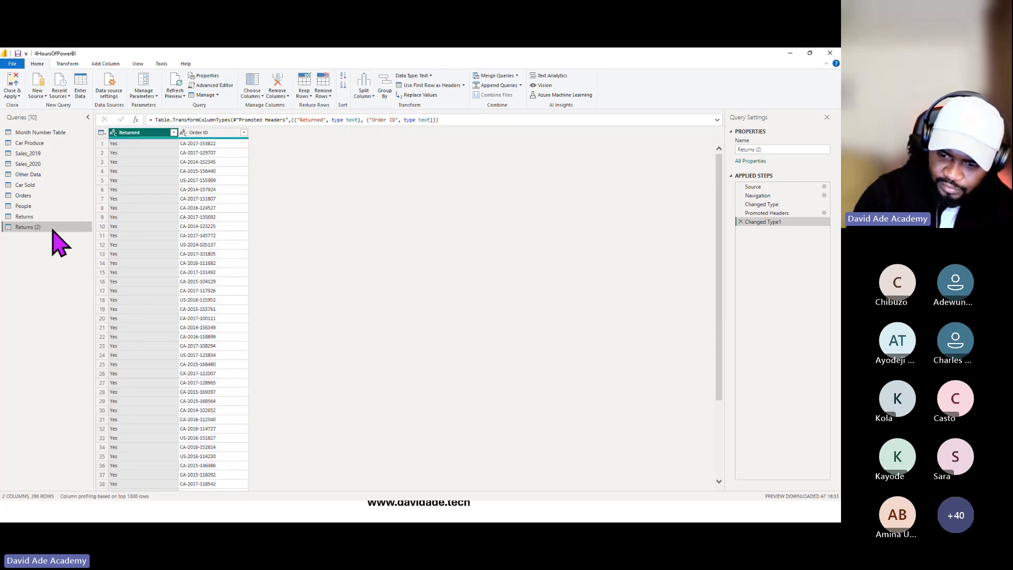
Delete the duplicated Returns (2) query and open the Orders query.
{"action": "key", "text": "Delete"}
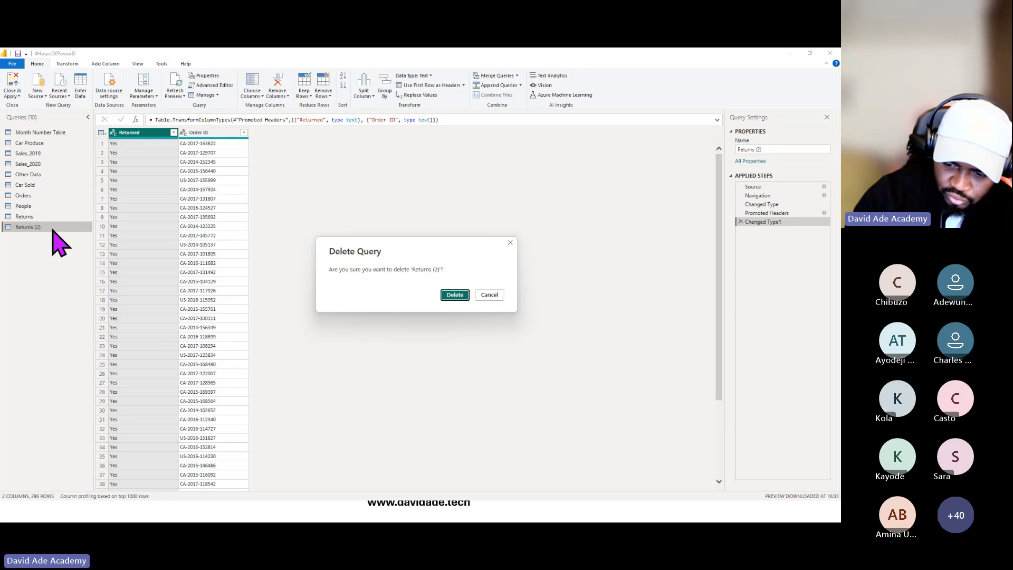
{"action": "key", "text": "Return"}
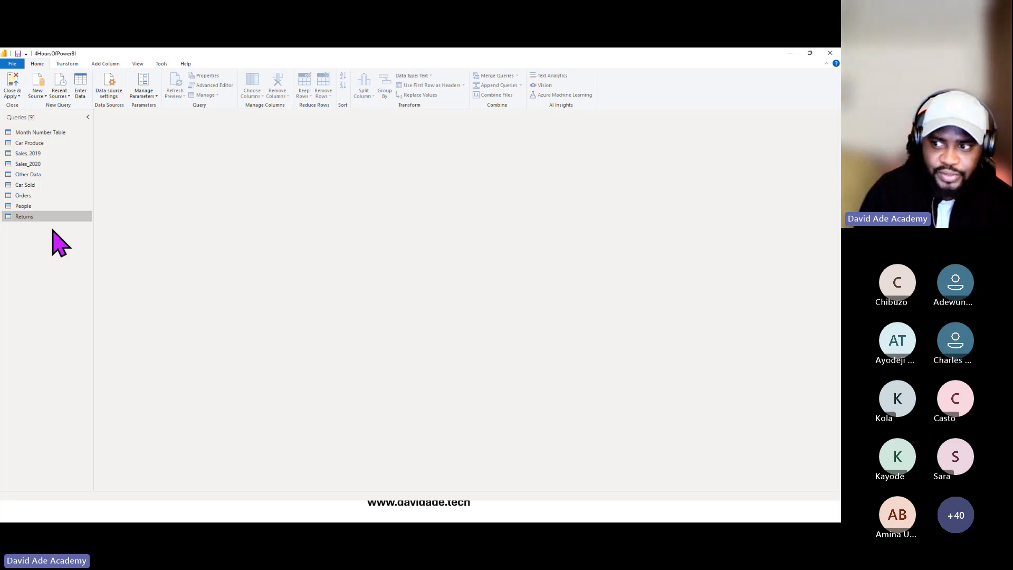
{"action": "left_click", "coordinate": [45, 199]}
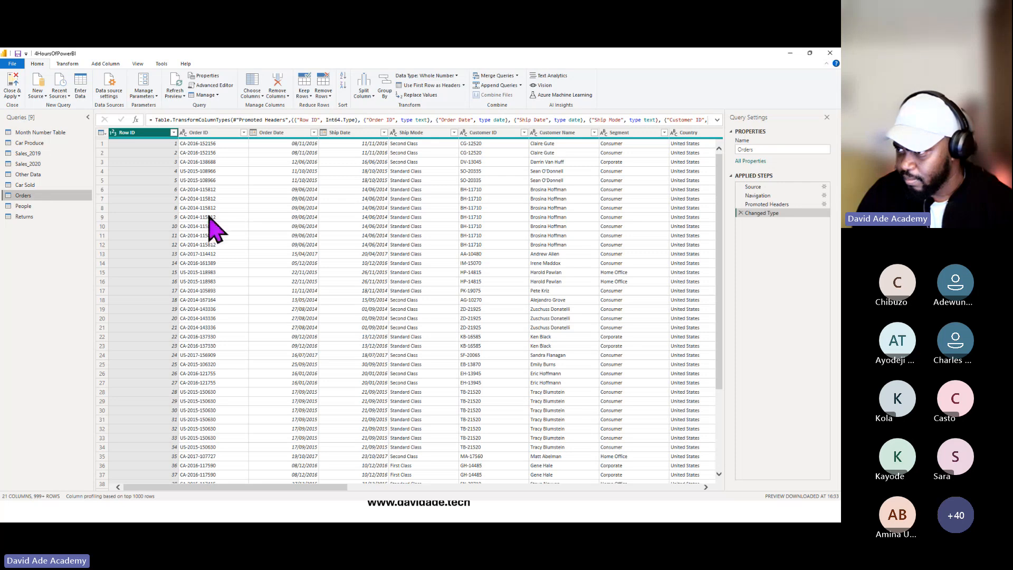
Rename the Cars Produce column in the Car Produce query to "Cars Produce Numbers".
{"action": "left_click", "coordinate": [38, 142]}
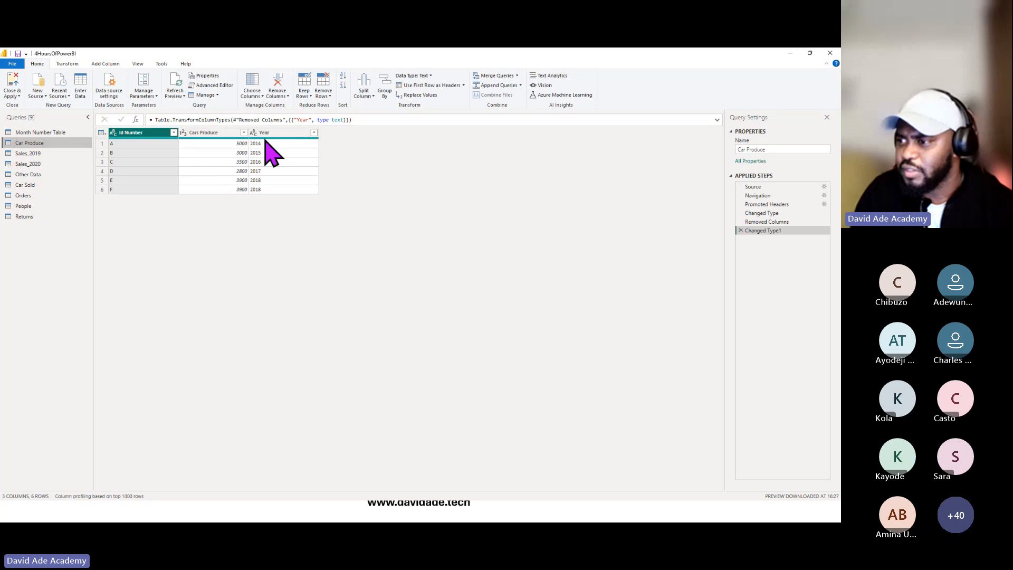
{"action": "left_click", "coordinate": [218, 135]}
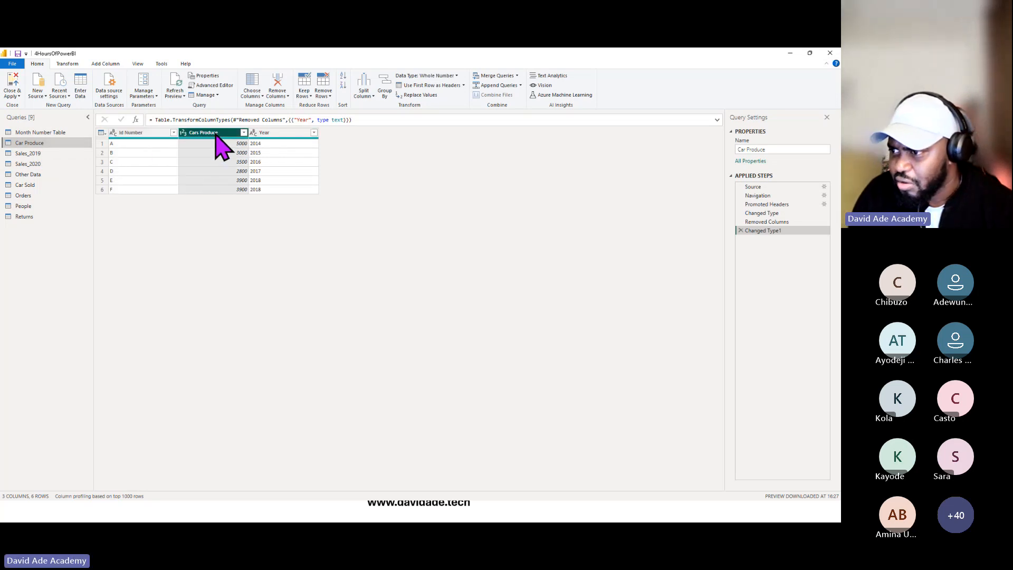
{"action": "double_click", "coordinate": [220, 132]}
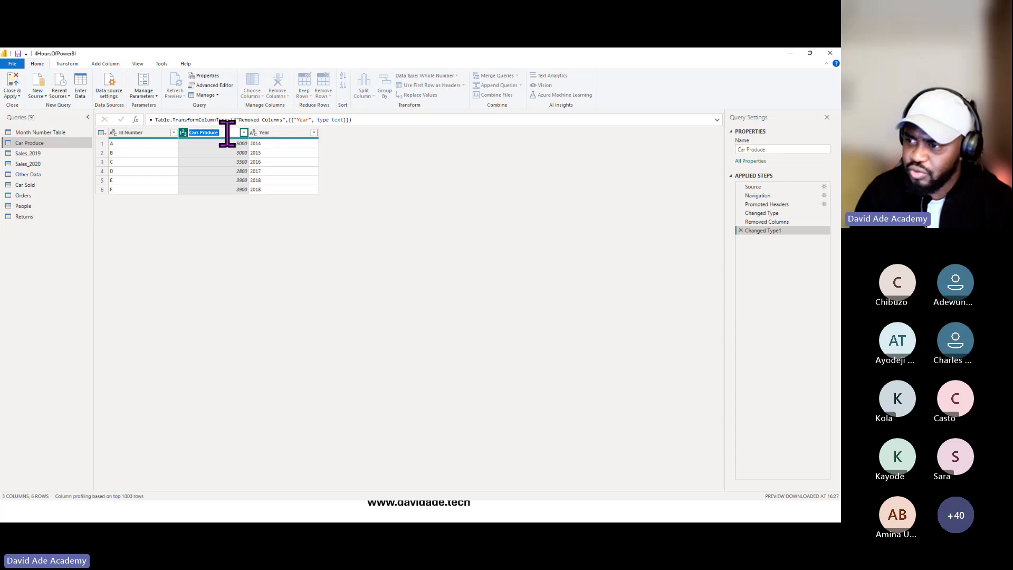
{"action": "key", "text": "Return"}
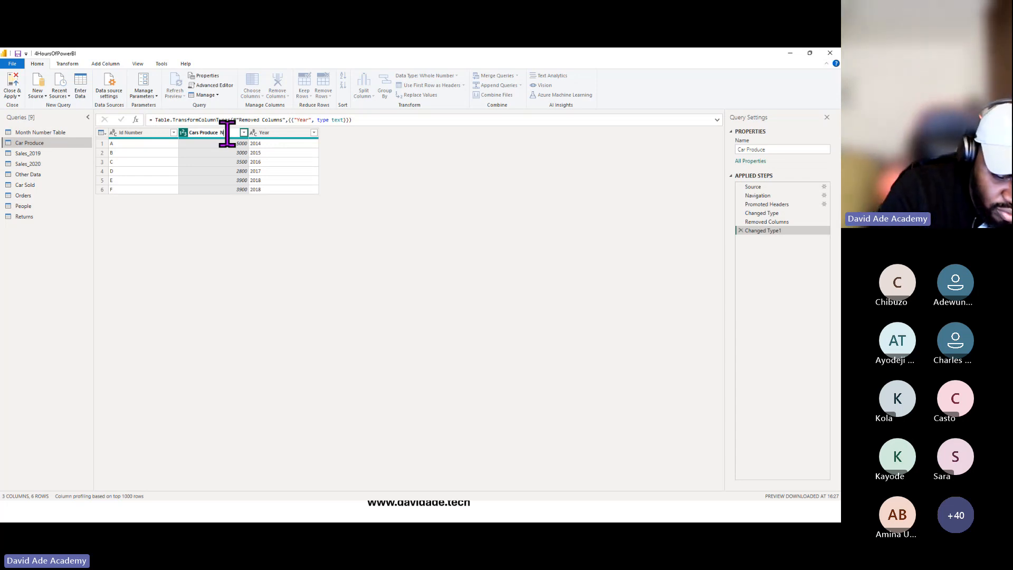
{"action": "type", "text": "mbers"}
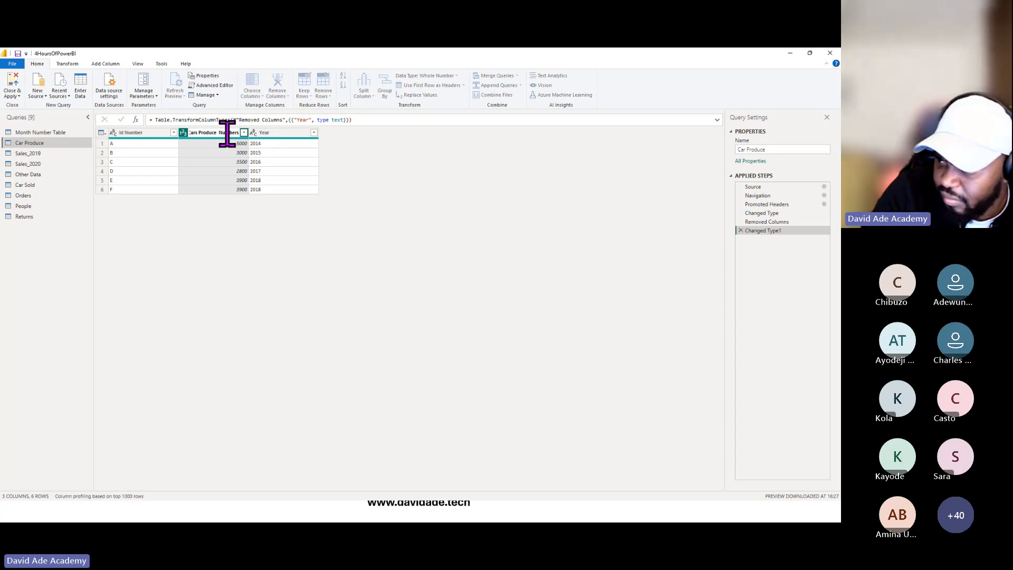
{"action": "key", "text": "Return"}
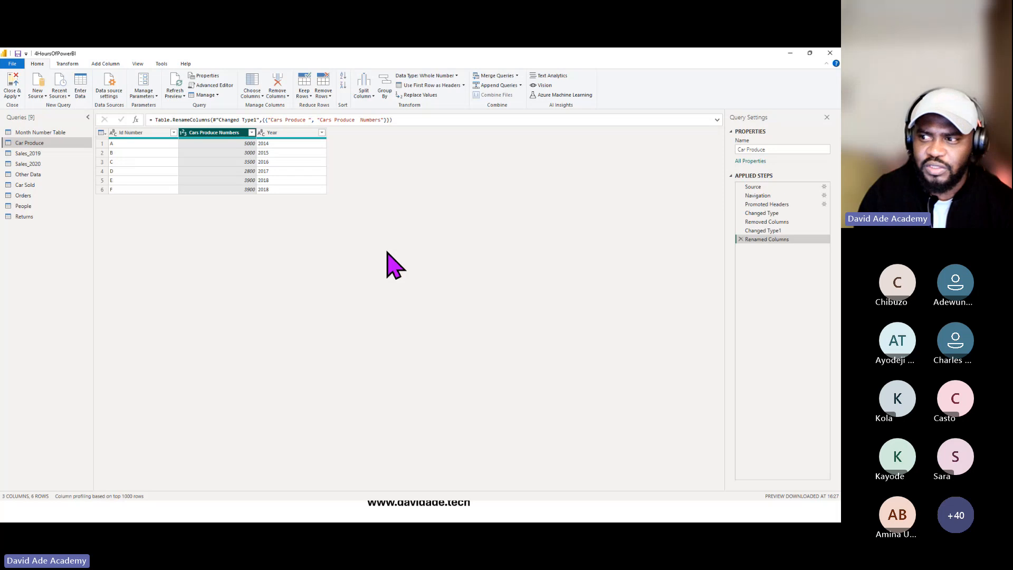
Review the People, Orders and Other Data queries, comparing Other Data's Removed Other Columns step with its Removed Blank Rows step.
{"action": "left_click", "coordinate": [44, 207]}
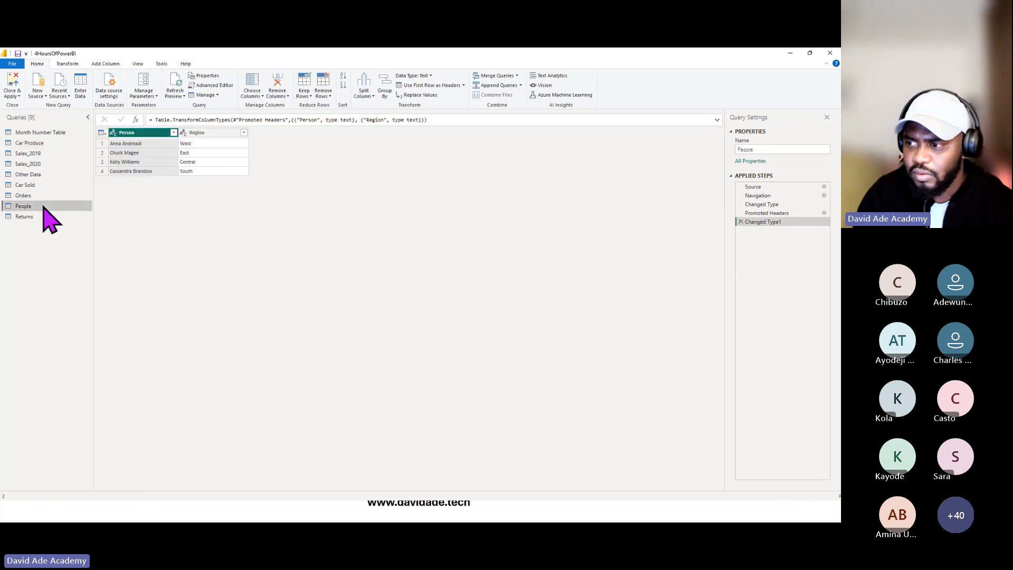
{"action": "left_click", "coordinate": [29, 196]}
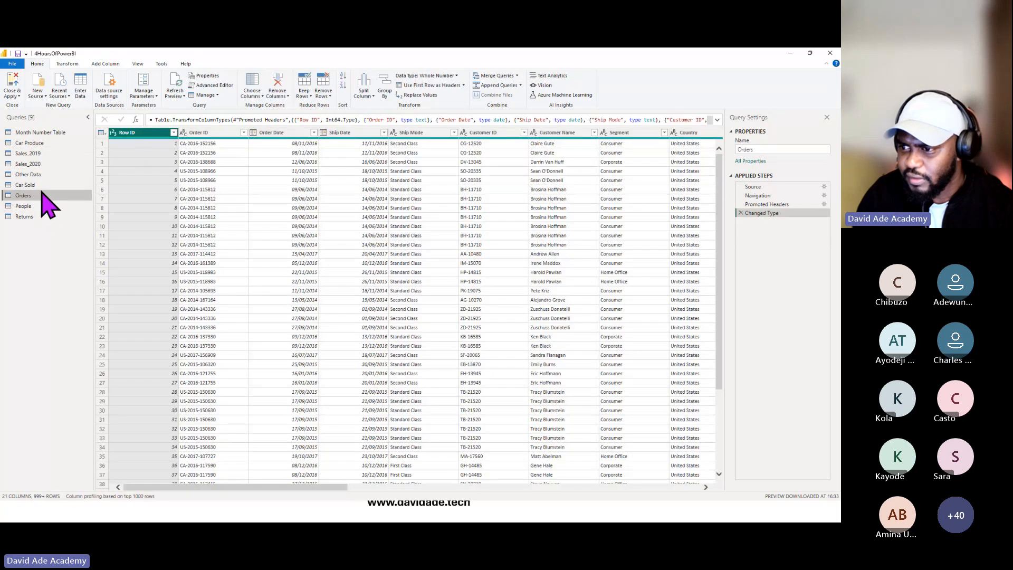
{"action": "left_click", "coordinate": [31, 174]}
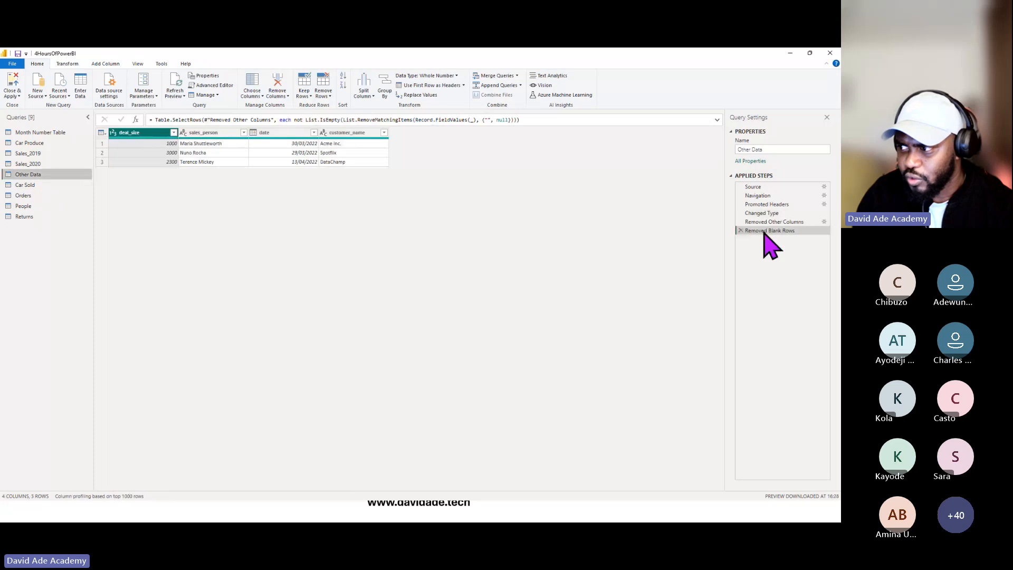
{"action": "left_click", "coordinate": [776, 223]}
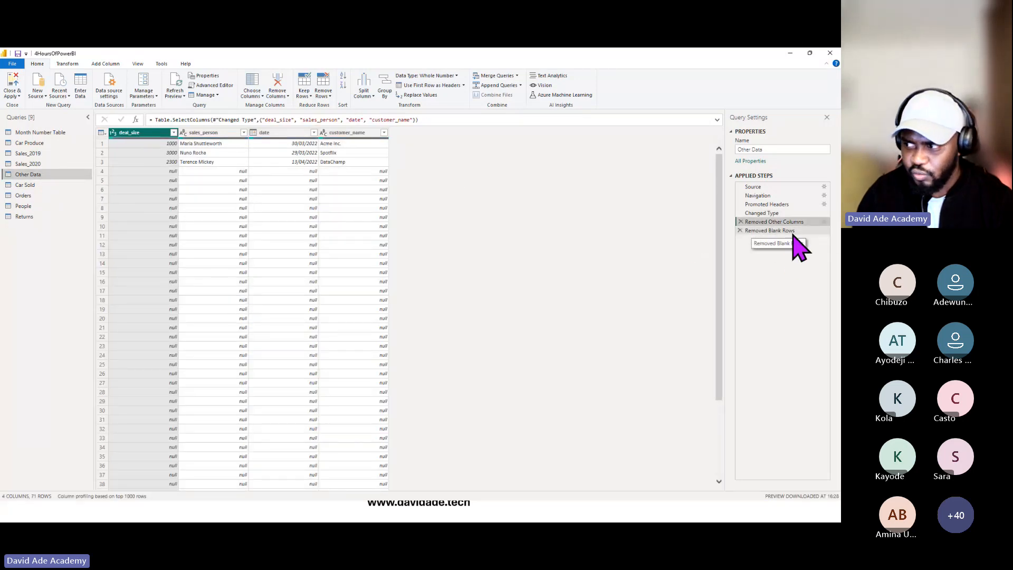
{"action": "left_click", "coordinate": [770, 231]}
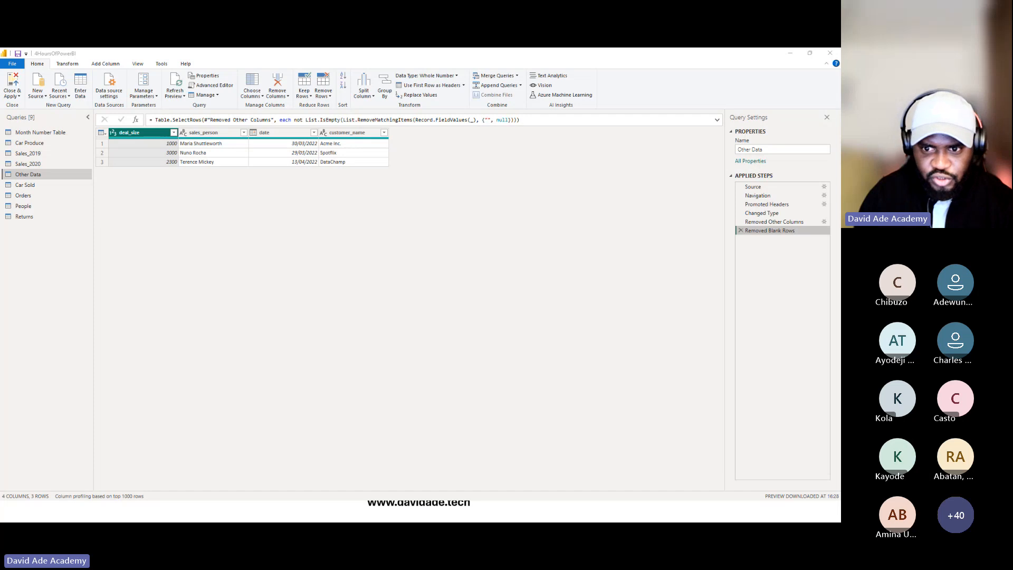
Switch to the Excel workbook and enter the same first name in cells E3 and E4, with a trailing space in E4.
{"action": "key", "text": "alt+Tab"}
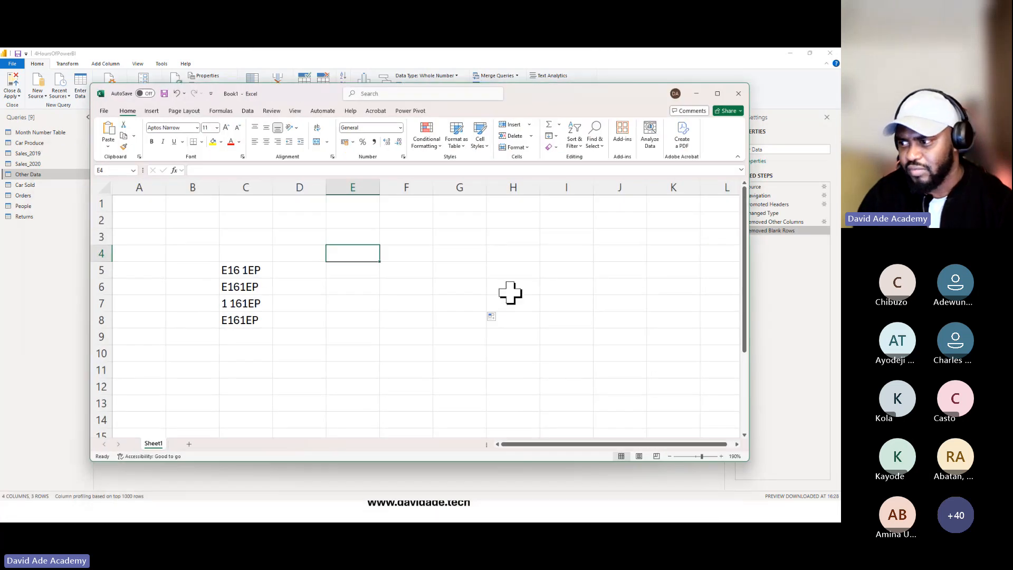
{"action": "left_click", "coordinate": [511, 337]}
{"action": "left_click", "coordinate": [349, 239]}
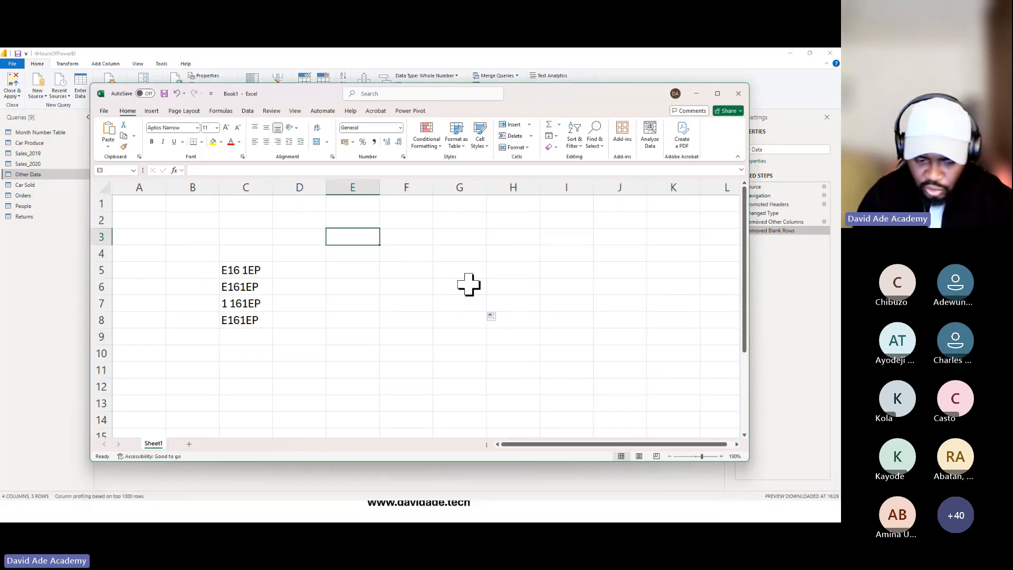
{"action": "type", "text": "D"}
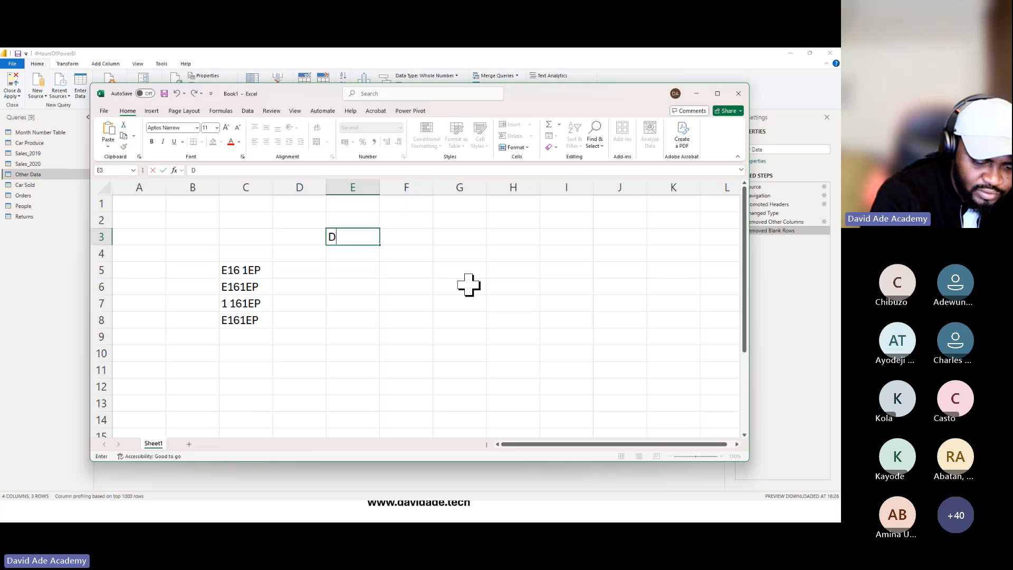
{"action": "type", "text": "AVID"}
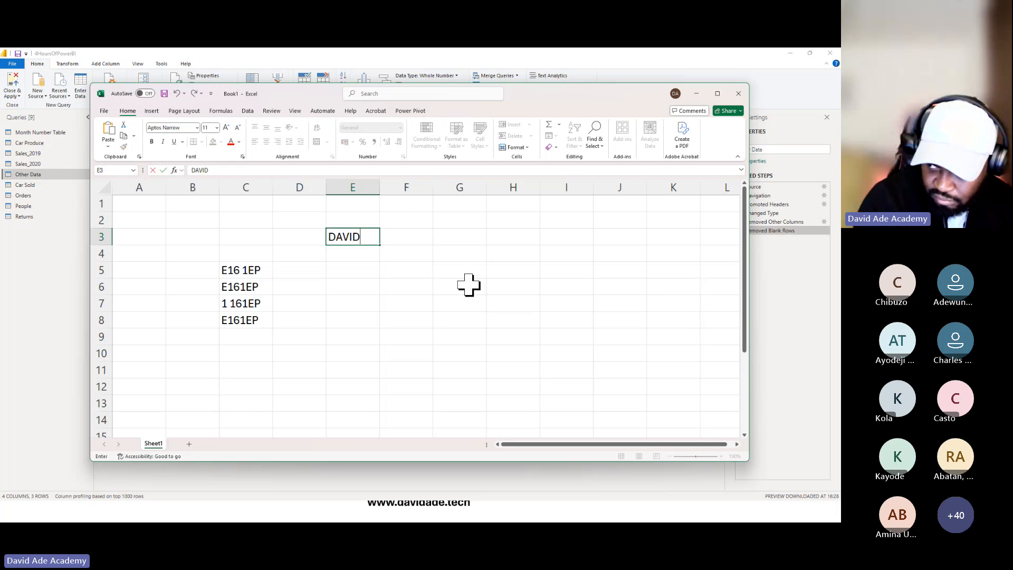
{"action": "key", "text": "Return"}
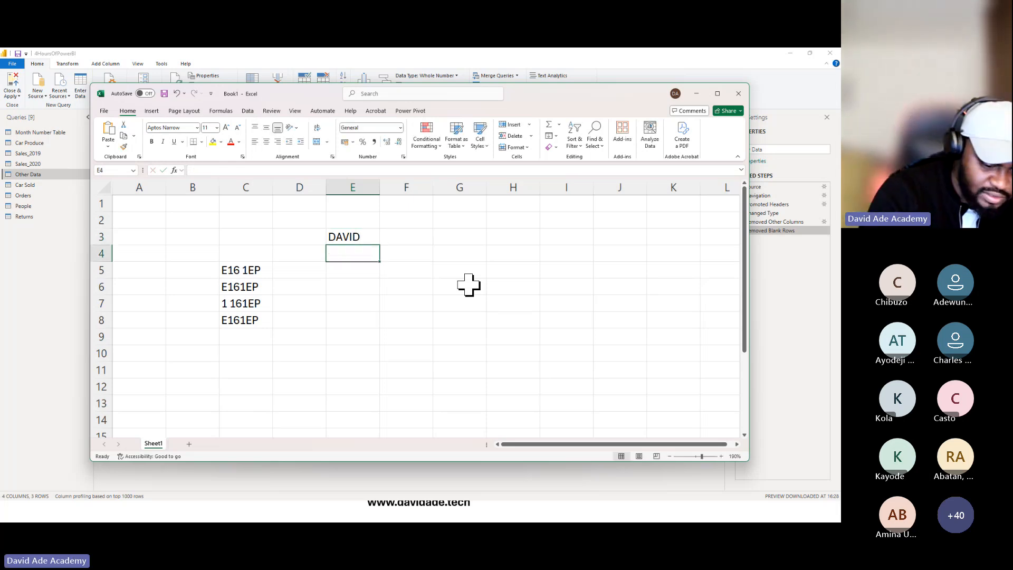
{"action": "type", "text": "DAVID"}
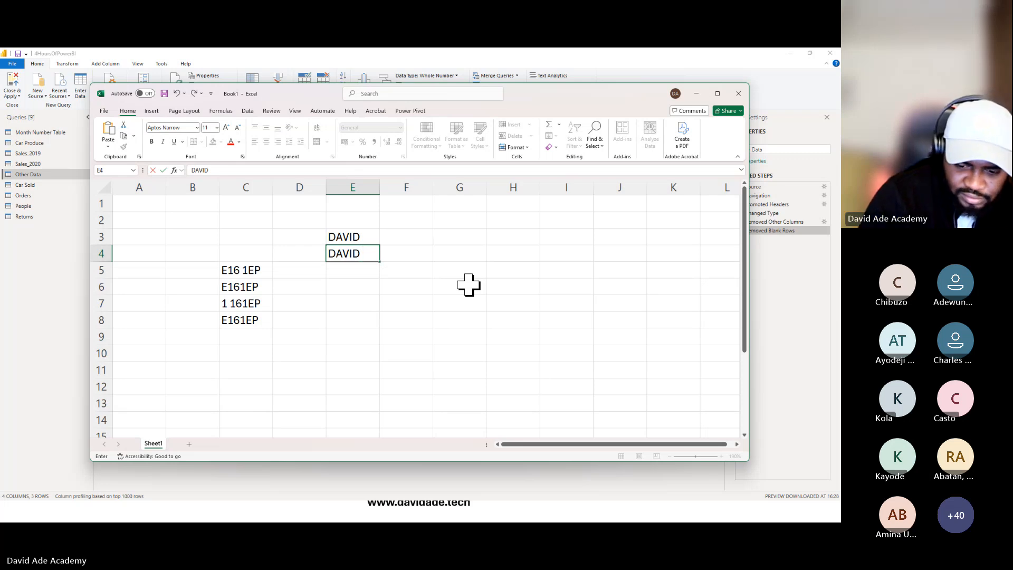
{"action": "key", "text": "Return"}
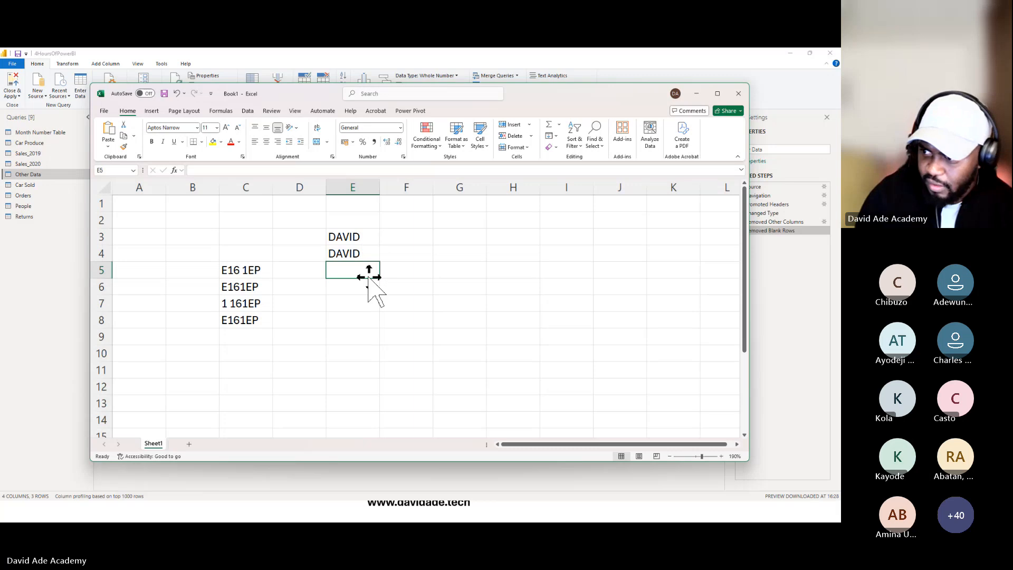
Compare the two names by entering the formula =E3=E4 in cell E6.
{"action": "key", "text": "Right"}
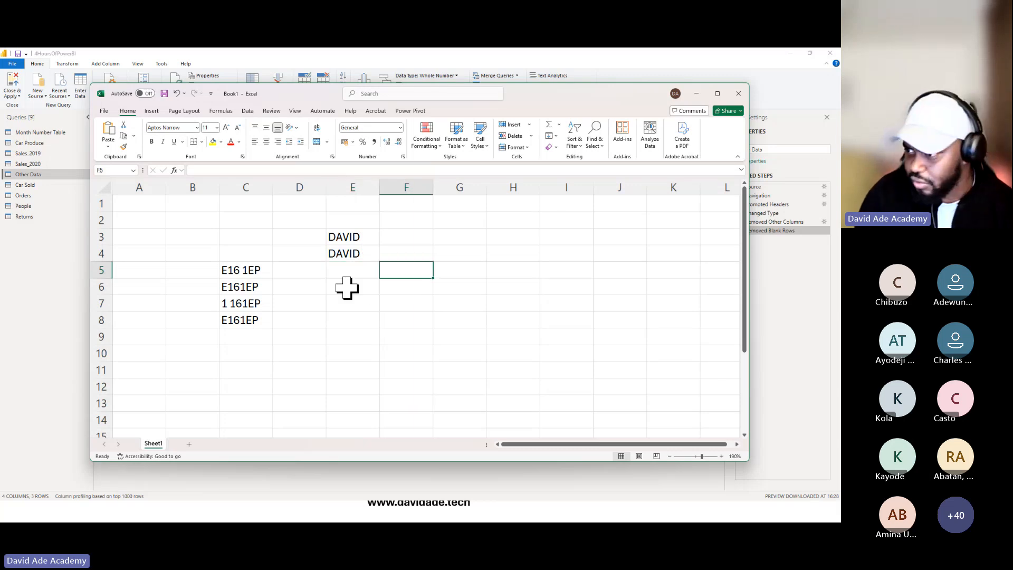
{"action": "left_click", "coordinate": [347, 288]}
{"action": "type", "text": "="}
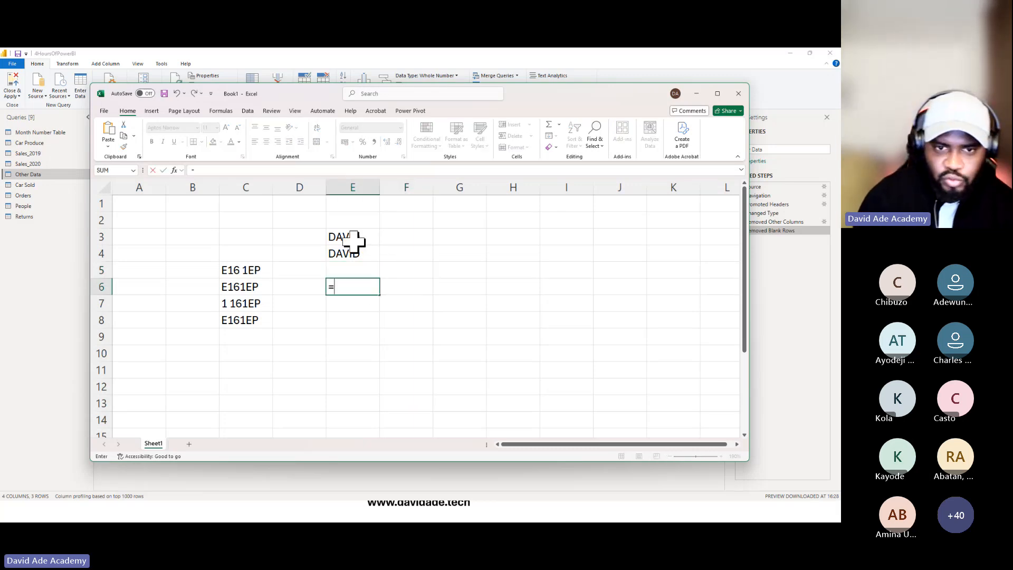
{"action": "left_click", "coordinate": [353, 240]}
{"action": "type", "text": "="}
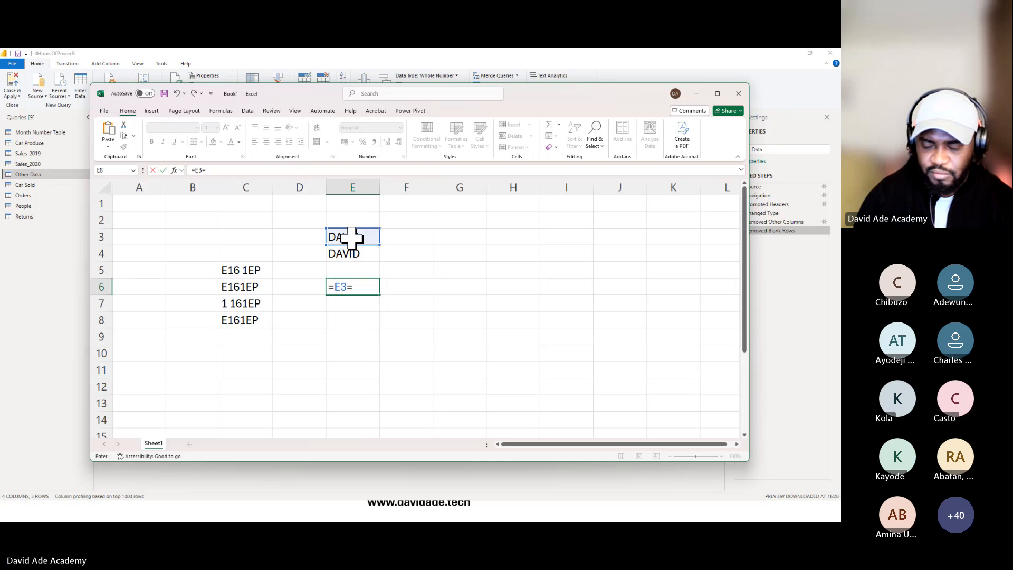
{"action": "left_click", "coordinate": [352, 254]}
{"action": "key", "text": "Return"}
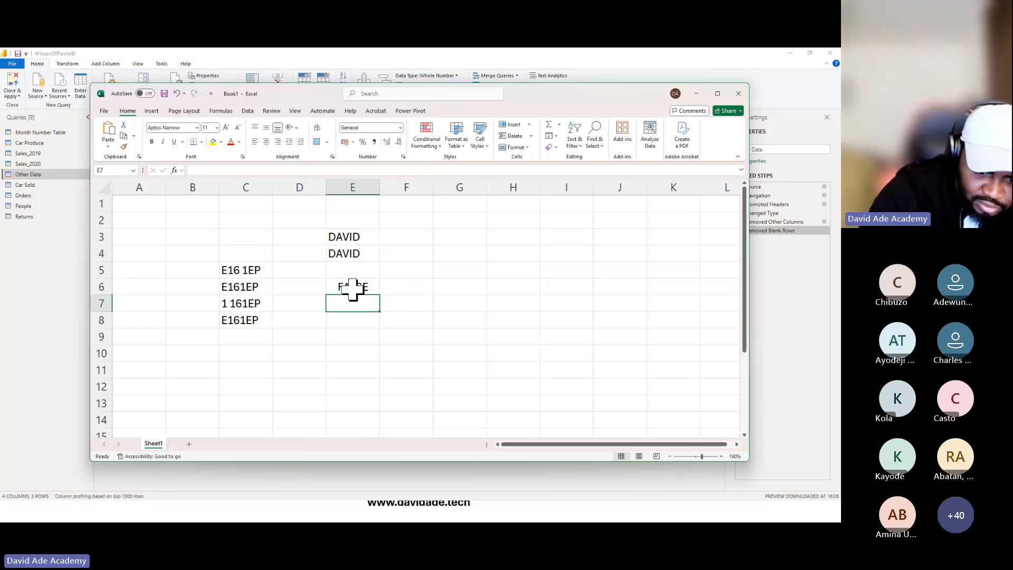
Count the characters of the first name with =LEN(E3) in cell F3 and fill the formula down to F4.
{"action": "left_click", "coordinate": [414, 234]}
{"action": "type", "text": "=LE"}
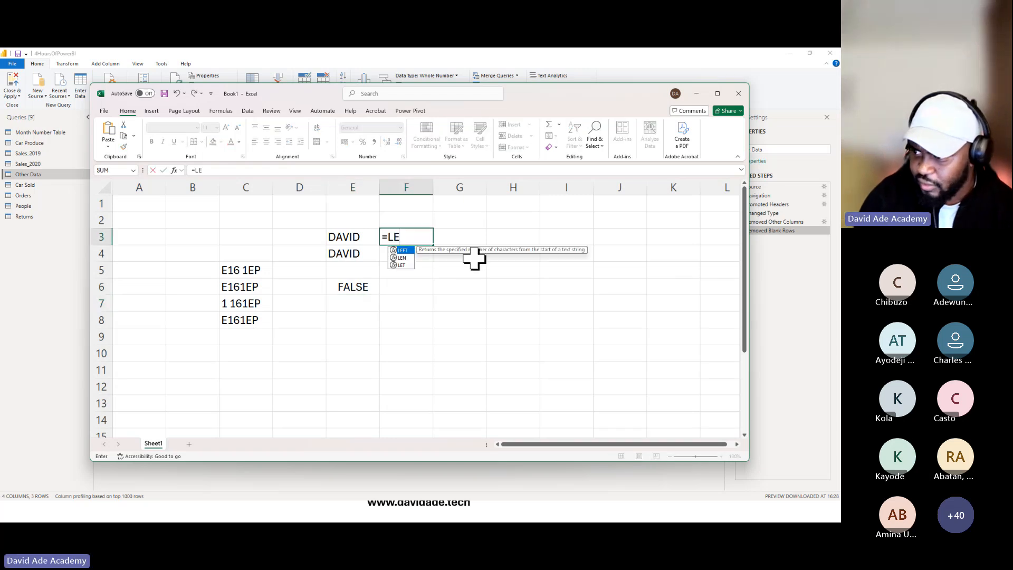
{"action": "type", "text": "N"}
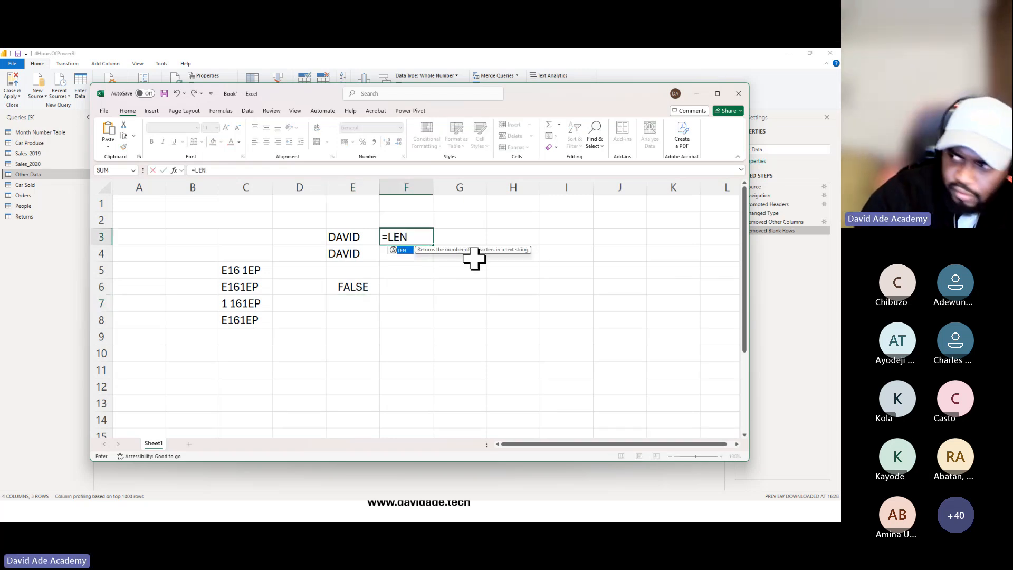
{"action": "type", "text": "("}
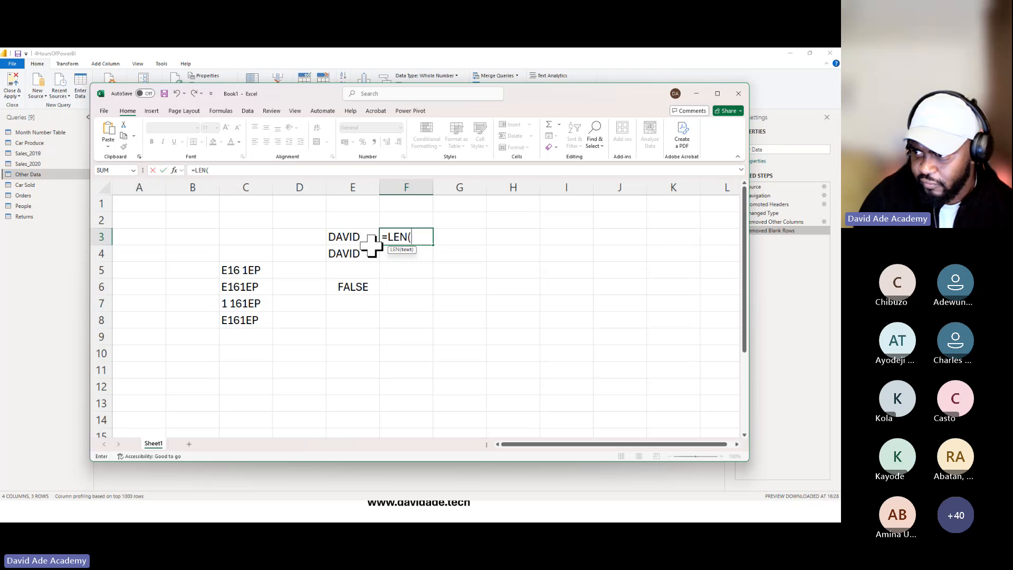
{"action": "left_click", "coordinate": [372, 242]}
{"action": "key", "text": "Return"}
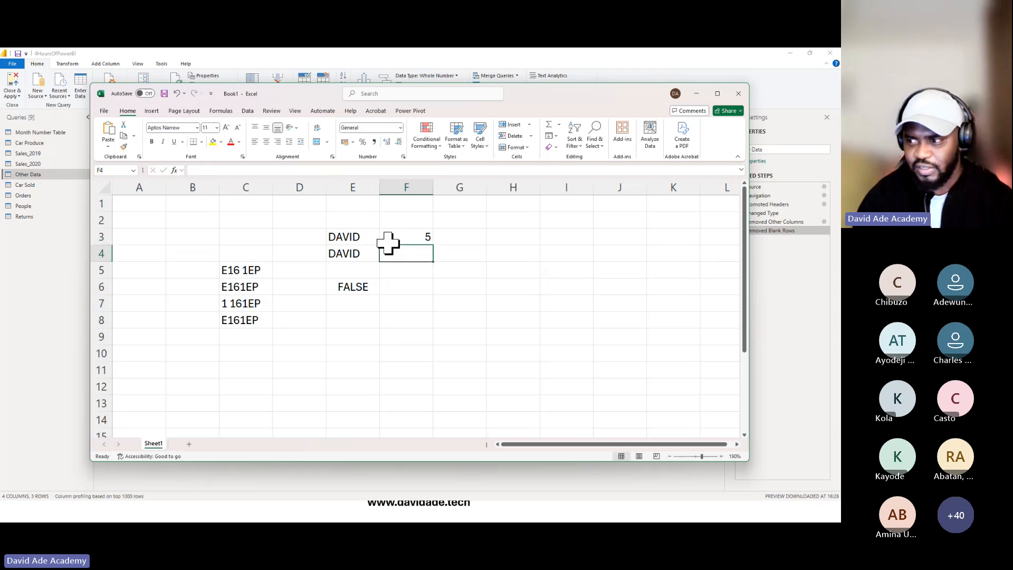
{"action": "key", "text": "ctrl+d"}
{"action": "left_click", "coordinate": [351, 253]}
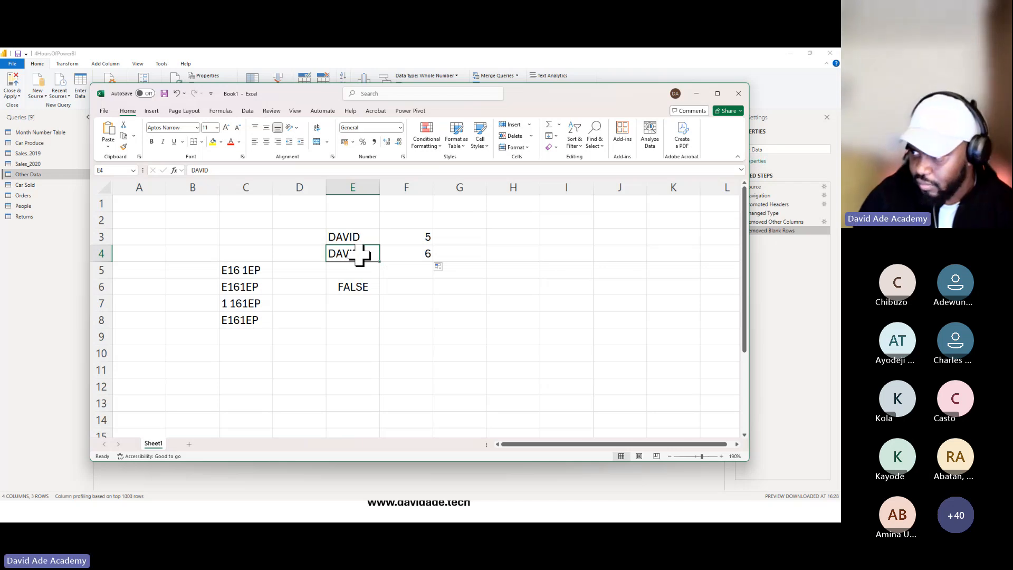
Remove extra spaces from the names with =TRIM(E3) in cell H3, filled down to H4.
{"action": "left_click", "coordinate": [513, 238]}
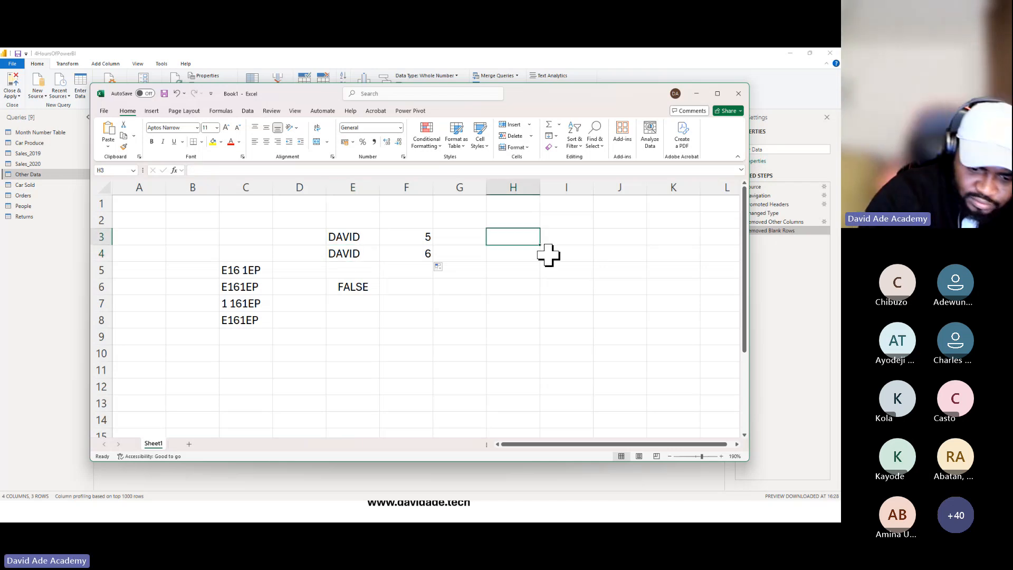
{"action": "type", "text": "=TRI"}
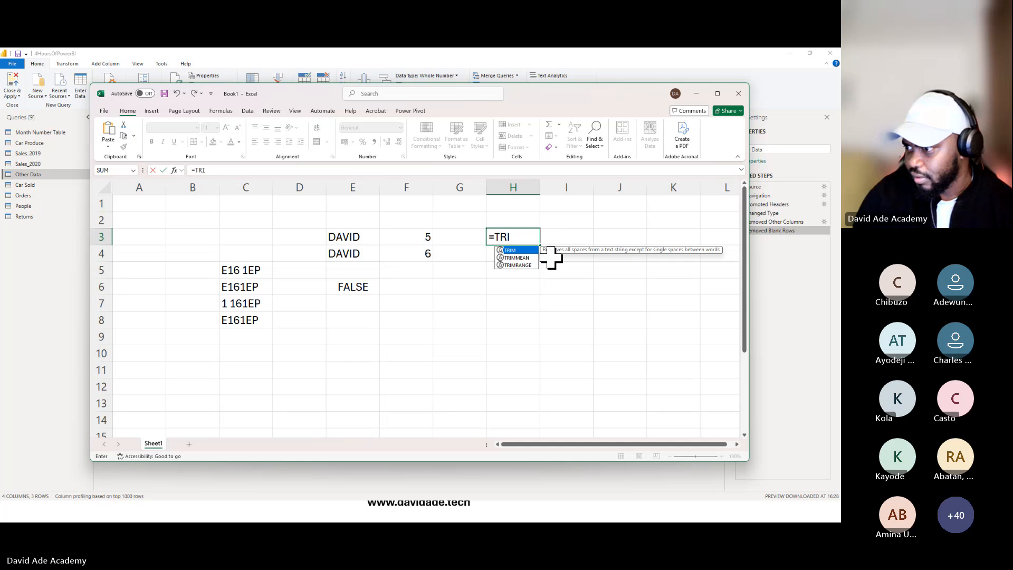
{"action": "key", "text": "Tab"}
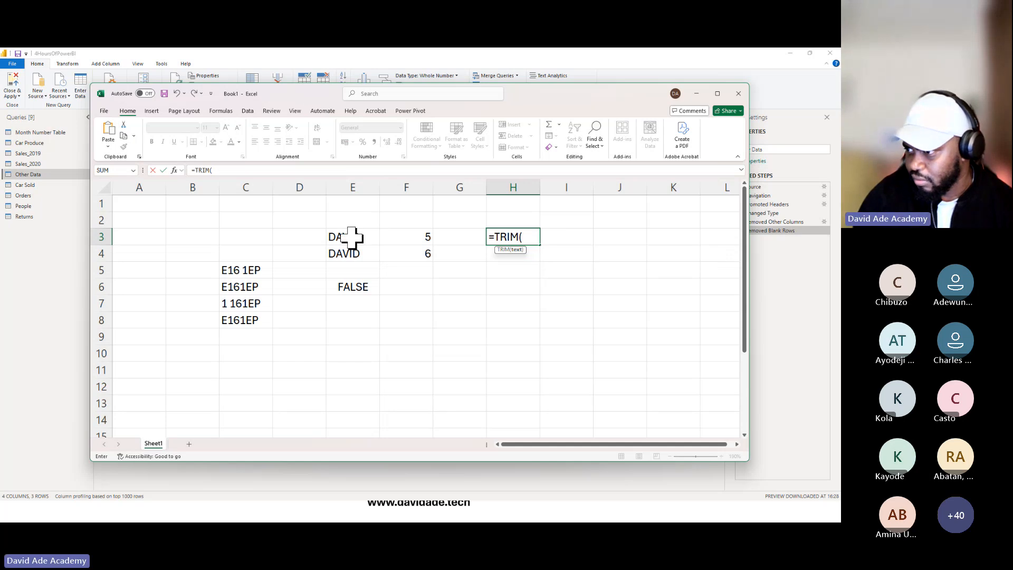
{"action": "left_click", "coordinate": [352, 238]}
{"action": "type", "text": ")"}
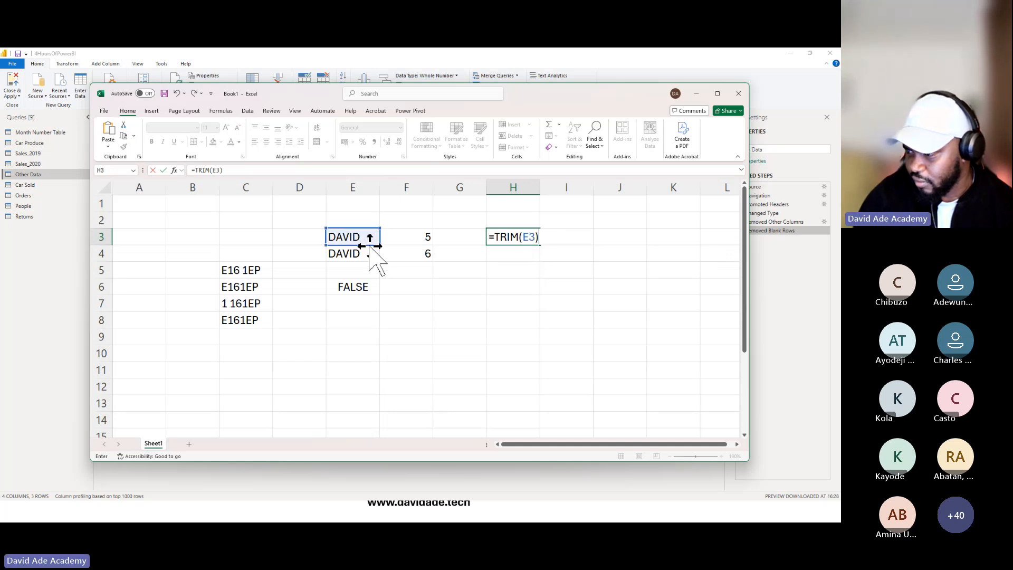
{"action": "left_click", "coordinate": [537, 240]}
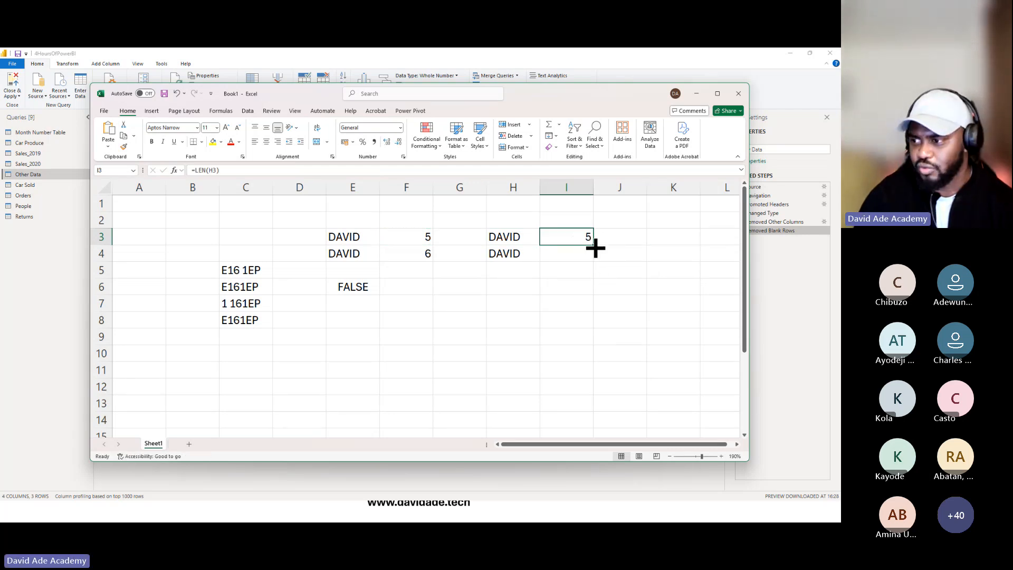
Fill the LEN formula in I3 down to I4 and copy the comparison formula from E6 into H6 to compare the trimmed names.
{"action": "double_click", "coordinate": [595, 247]}
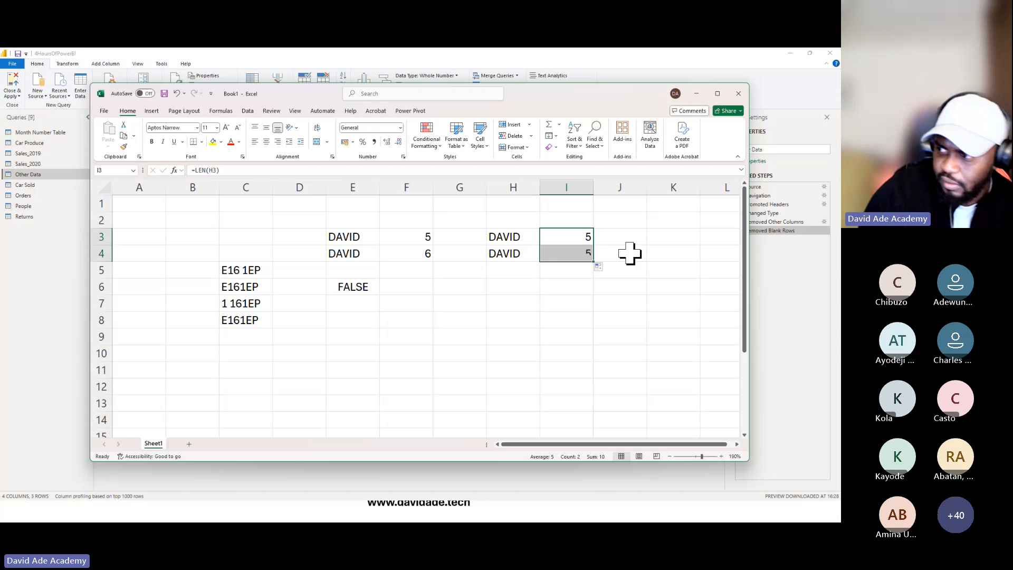
{"action": "left_click", "coordinate": [630, 253]}
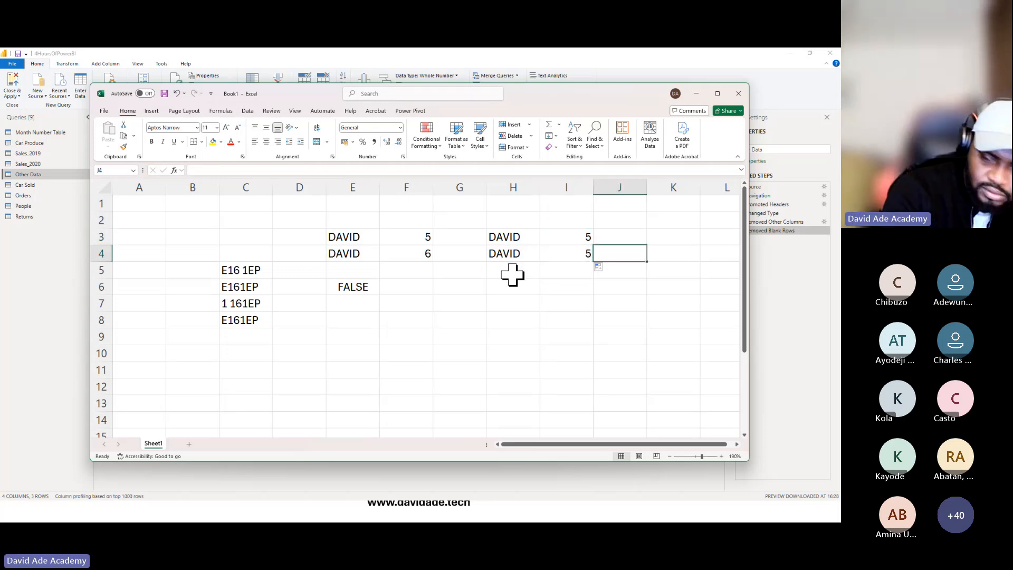
{"action": "left_click", "coordinate": [353, 287]}
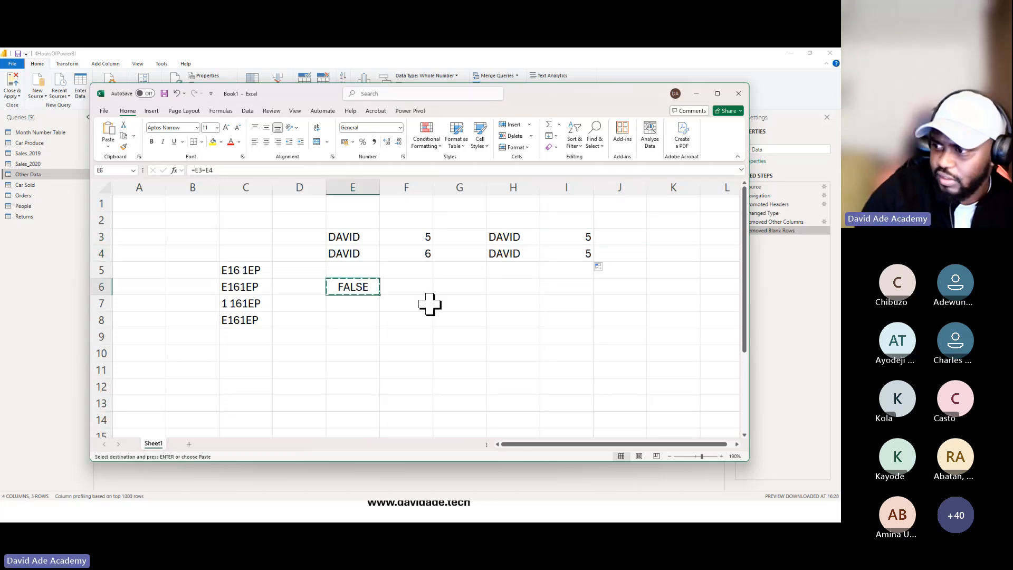
{"action": "key", "text": "ctrl+c"}
{"action": "left_click", "coordinate": [501, 285]}
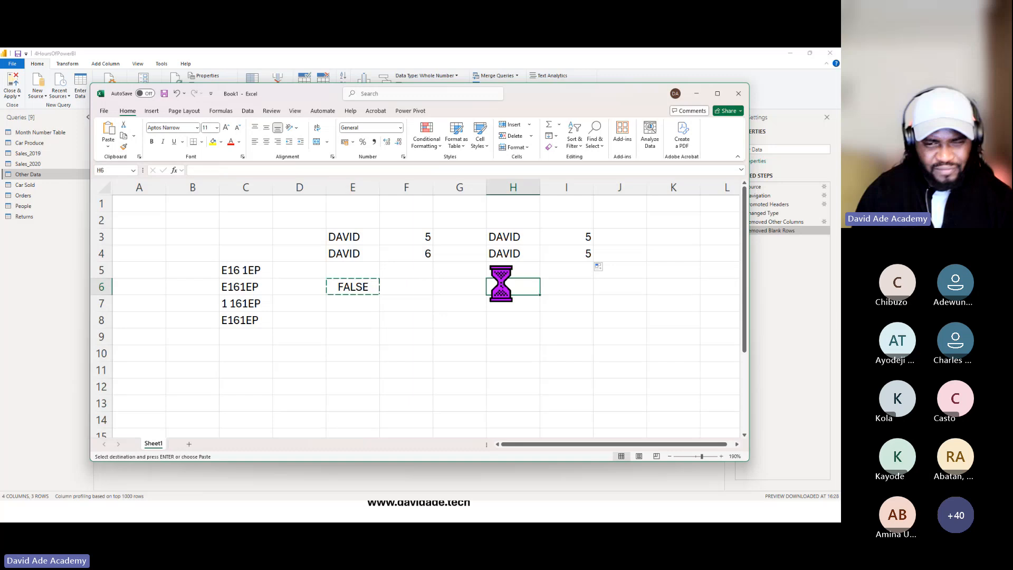
{"action": "key", "text": "Return"}
{"action": "left_click", "coordinate": [600, 350]}
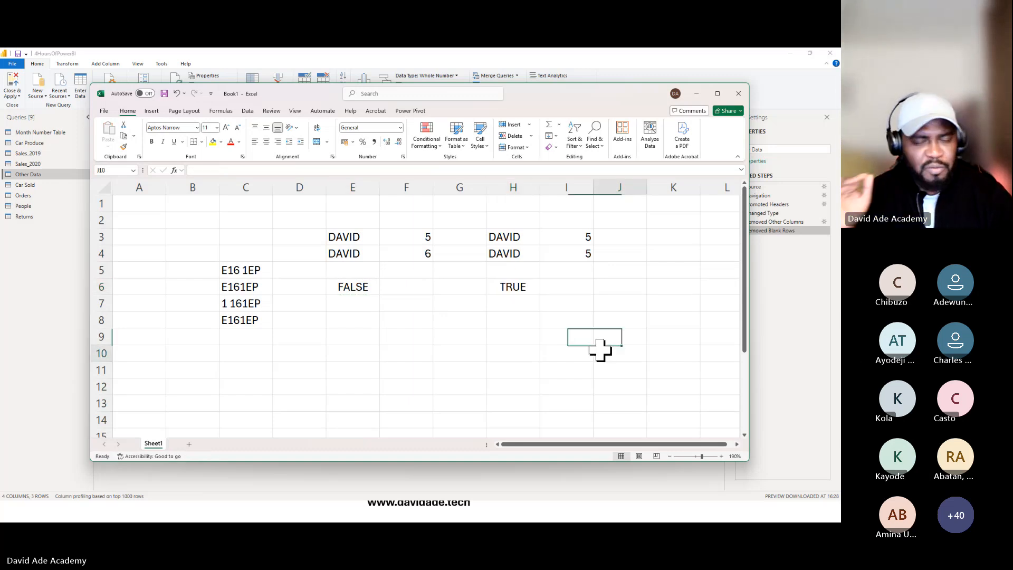
{"action": "left_click", "coordinate": [495, 241]}
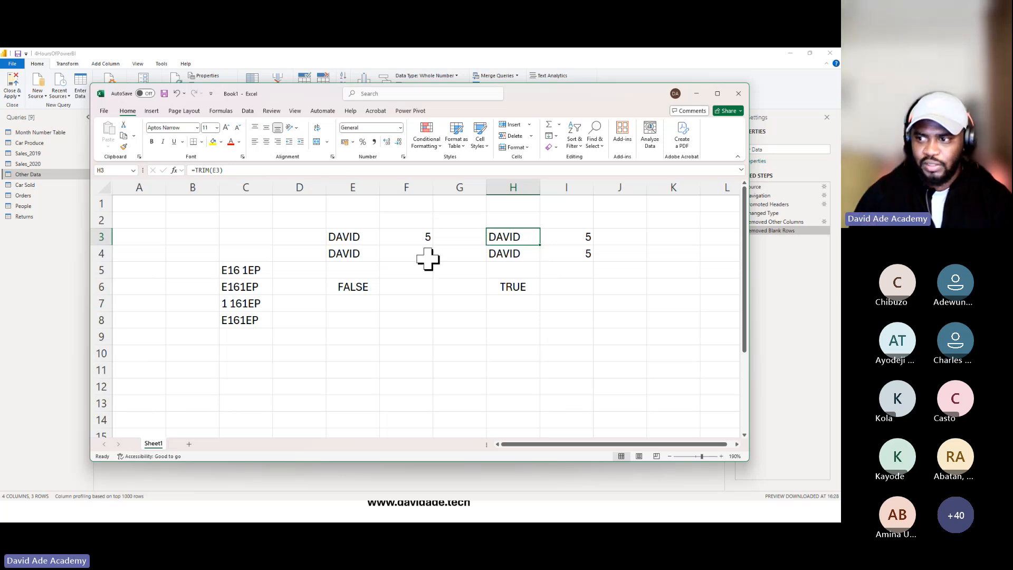
Switch back to Power Query and trim the customer_name column of the Other Data query.
{"action": "left_click", "coordinate": [66, 296]}
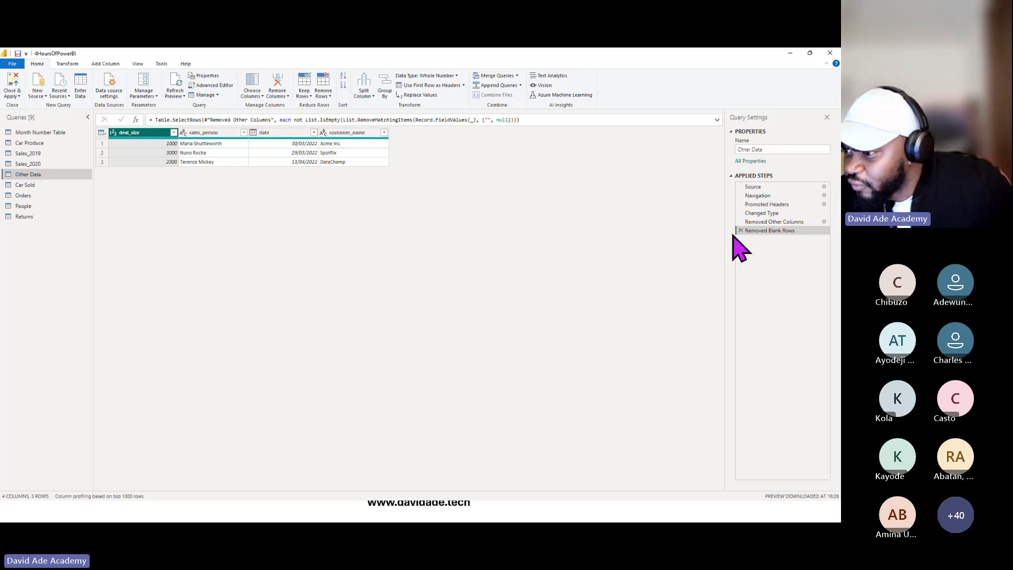
{"action": "left_click", "coordinate": [340, 141]}
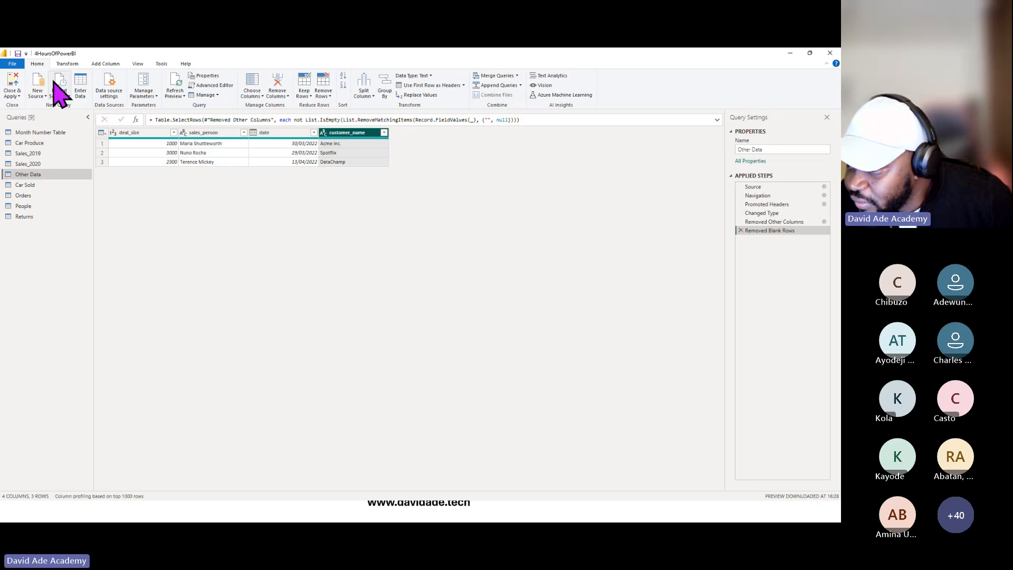
{"action": "left_click", "coordinate": [67, 63]}
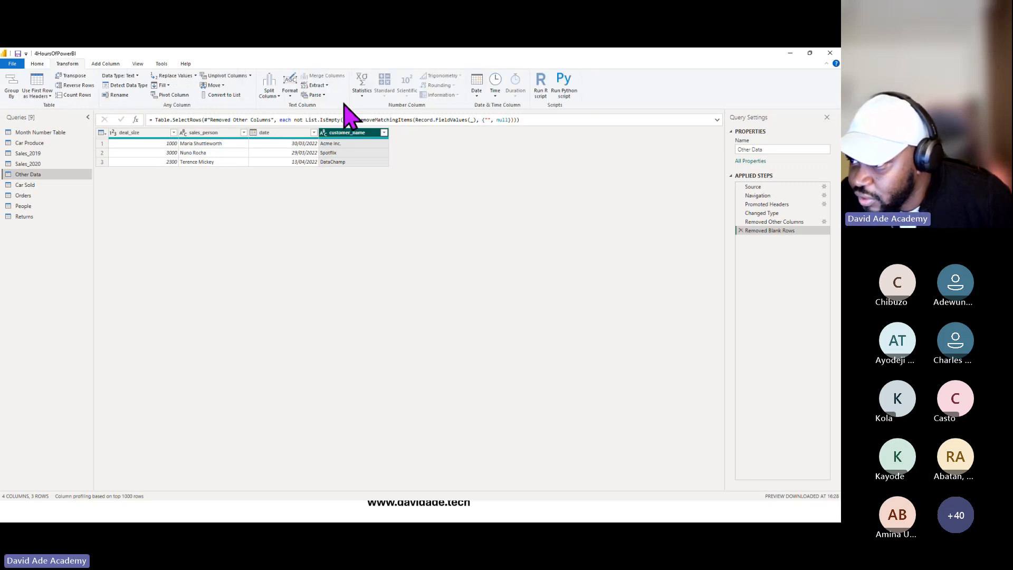
{"action": "left_click", "coordinate": [319, 86]}
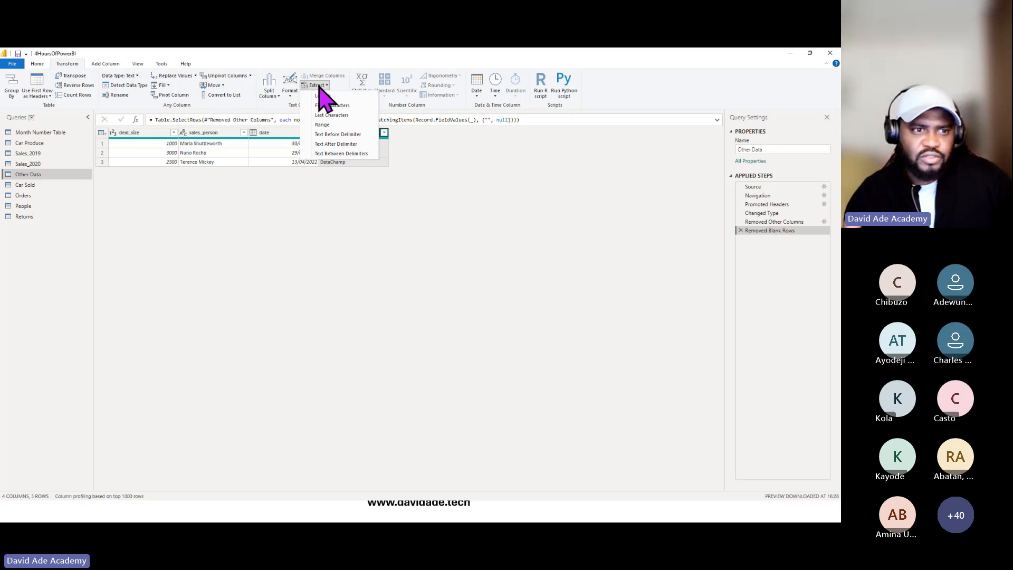
{"action": "left_click", "coordinate": [289, 84]}
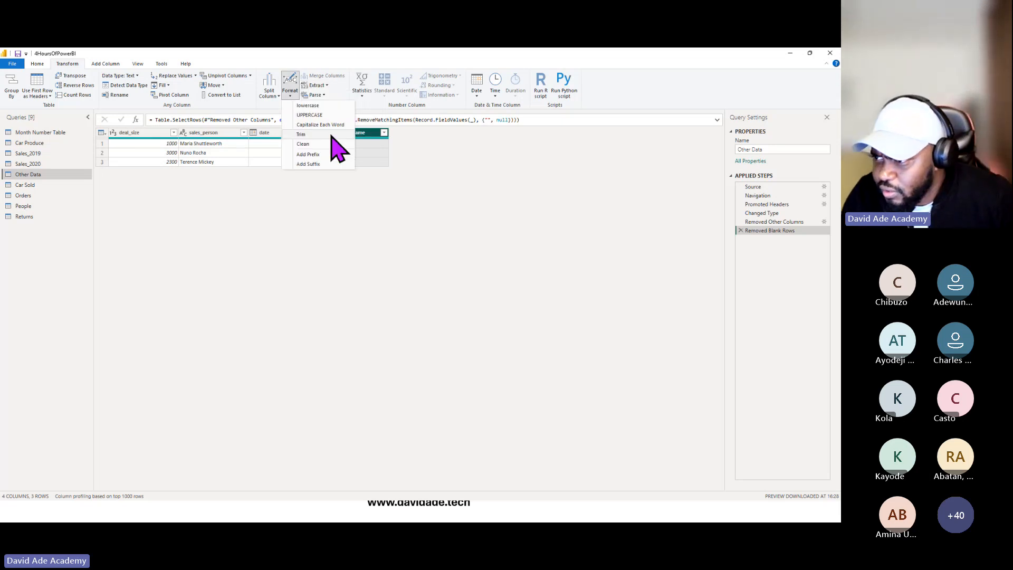
{"action": "left_click", "coordinate": [301, 134]}
Apply the lowercase, UPPERCASE and Capitalize Each Word text formats in turn to the customer_name column.
{"action": "left_click", "coordinate": [308, 105]}
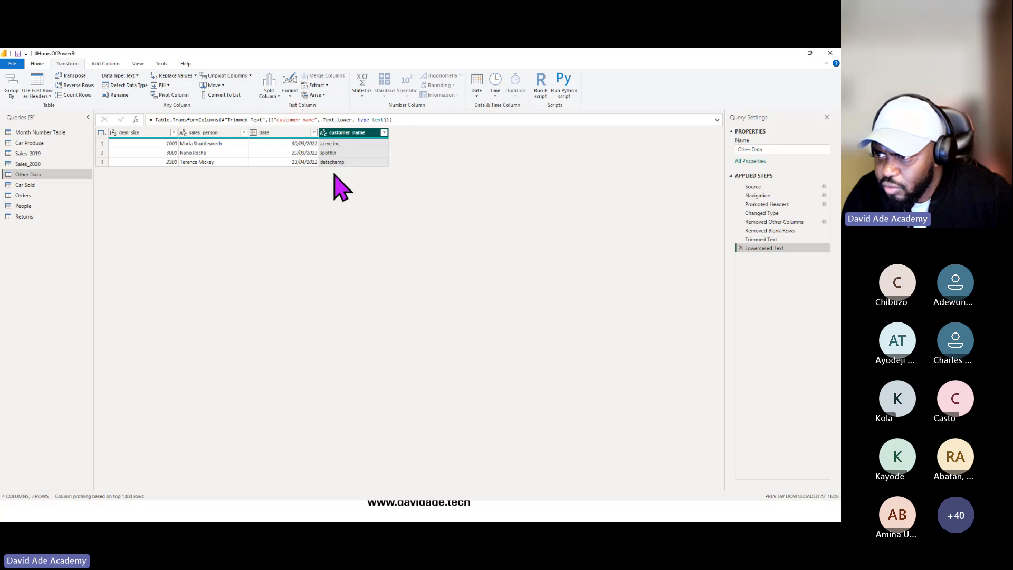
{"action": "left_click", "coordinate": [291, 87]}
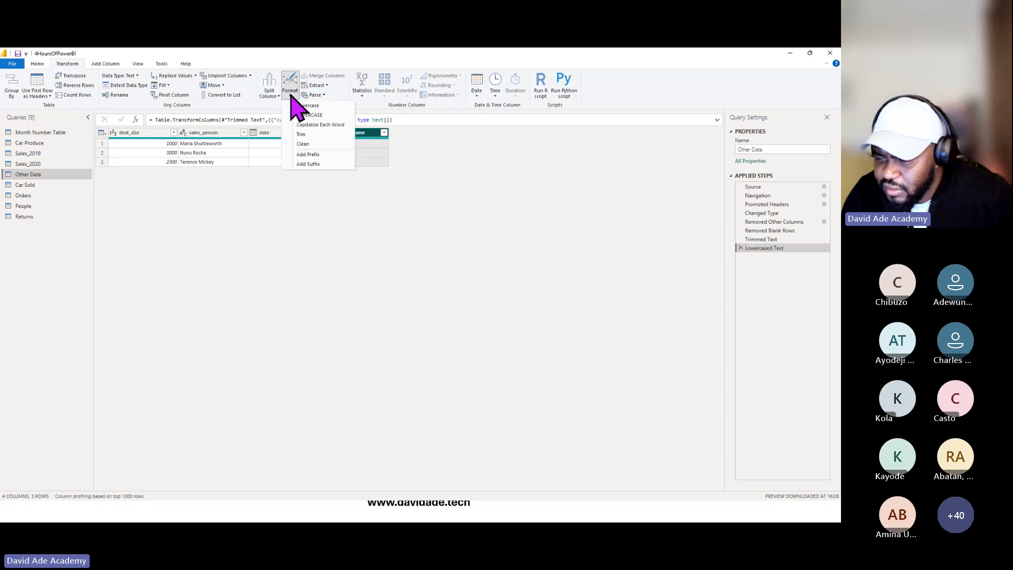
{"action": "left_click", "coordinate": [303, 115]}
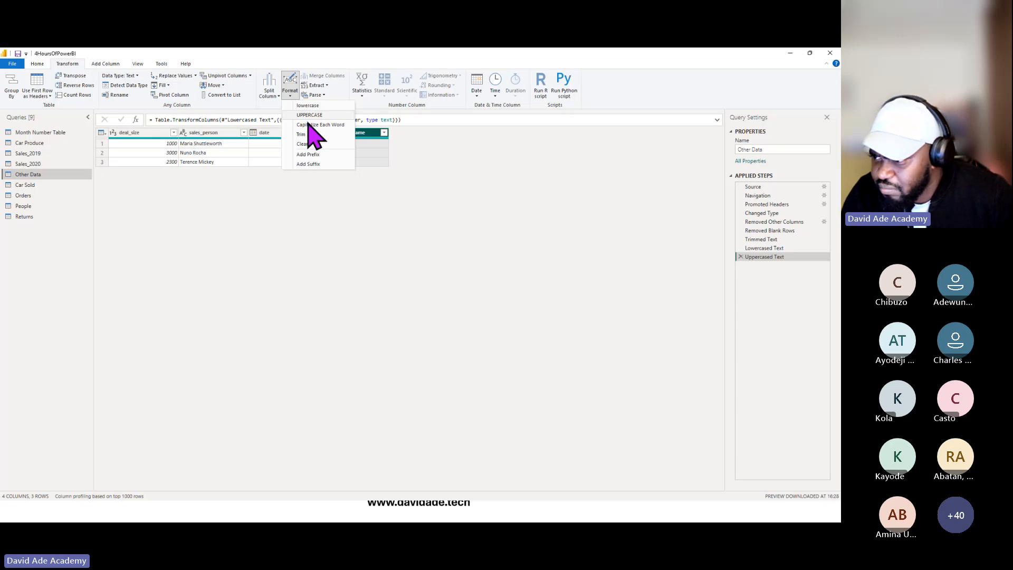
{"action": "left_click", "coordinate": [308, 125]}
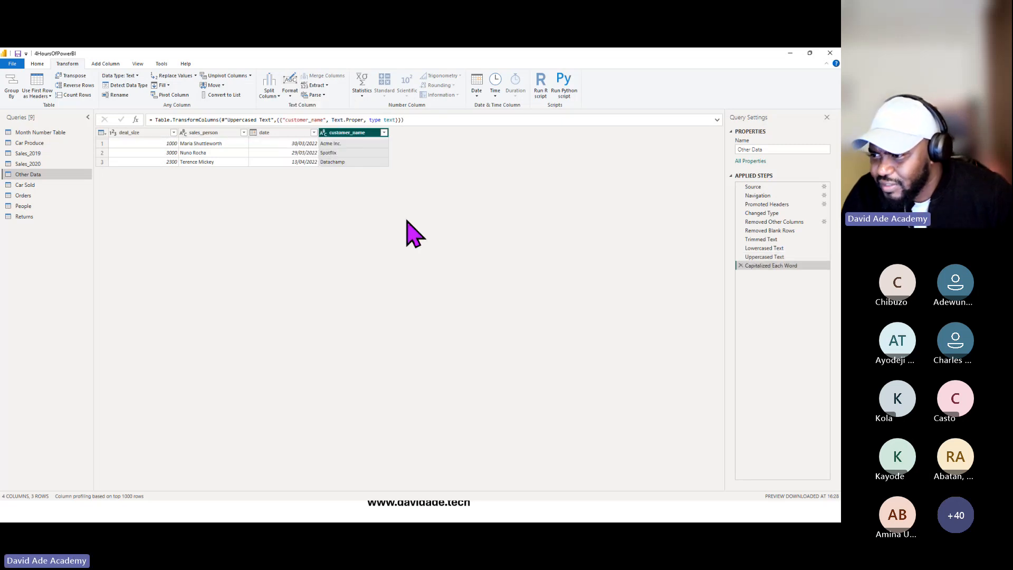
{"action": "left_click", "coordinate": [290, 92]}
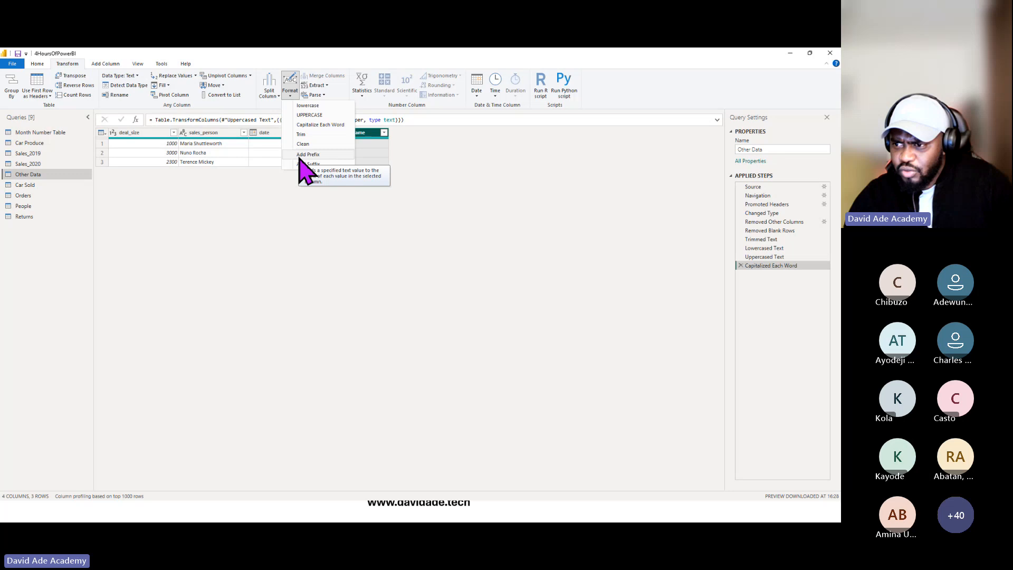
{"action": "left_click", "coordinate": [272, 226]}
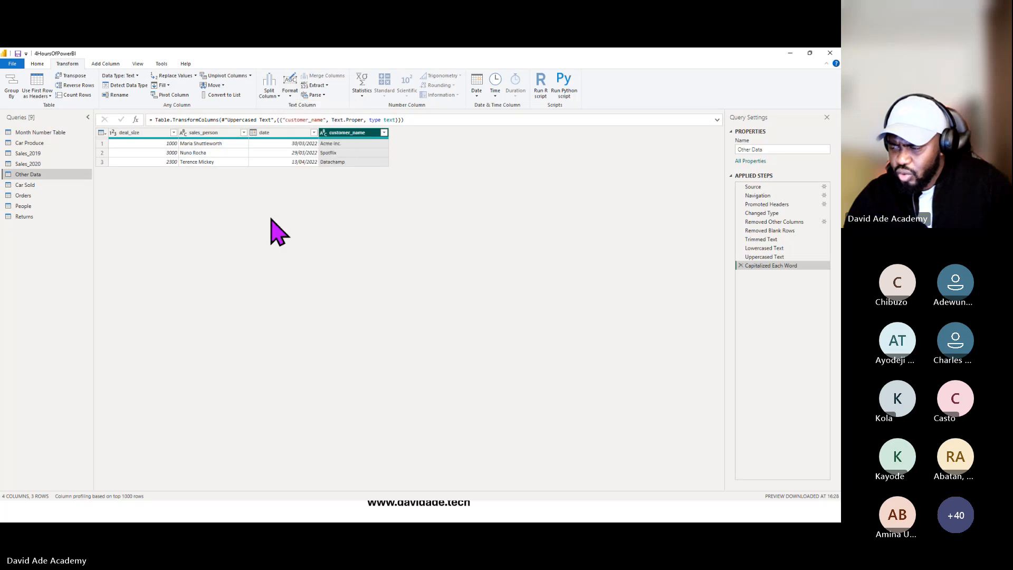
Duplicate the Id Number column in the Car Sold query.
{"action": "left_click", "coordinate": [41, 186]}
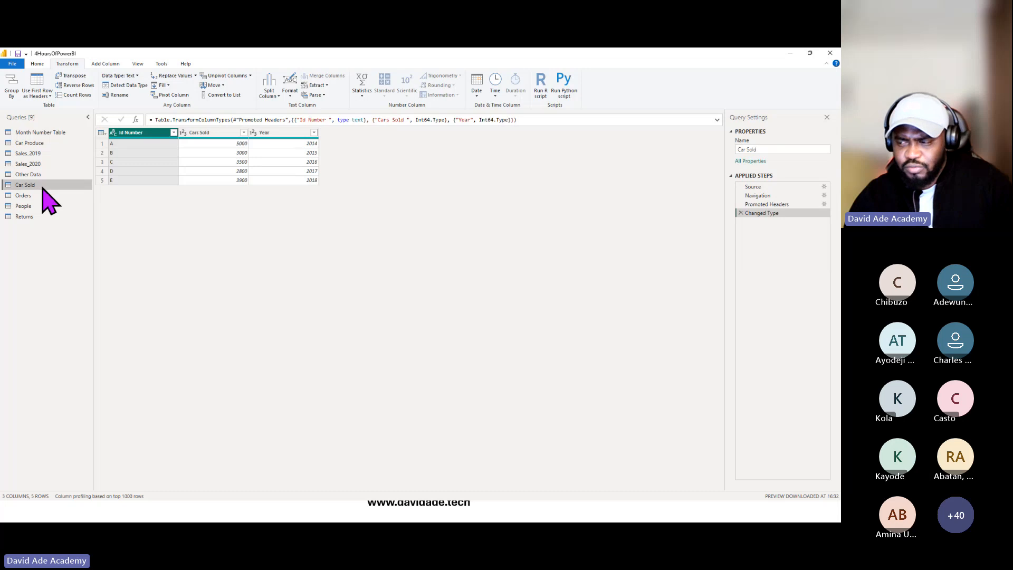
{"action": "right_click", "coordinate": [154, 134]}
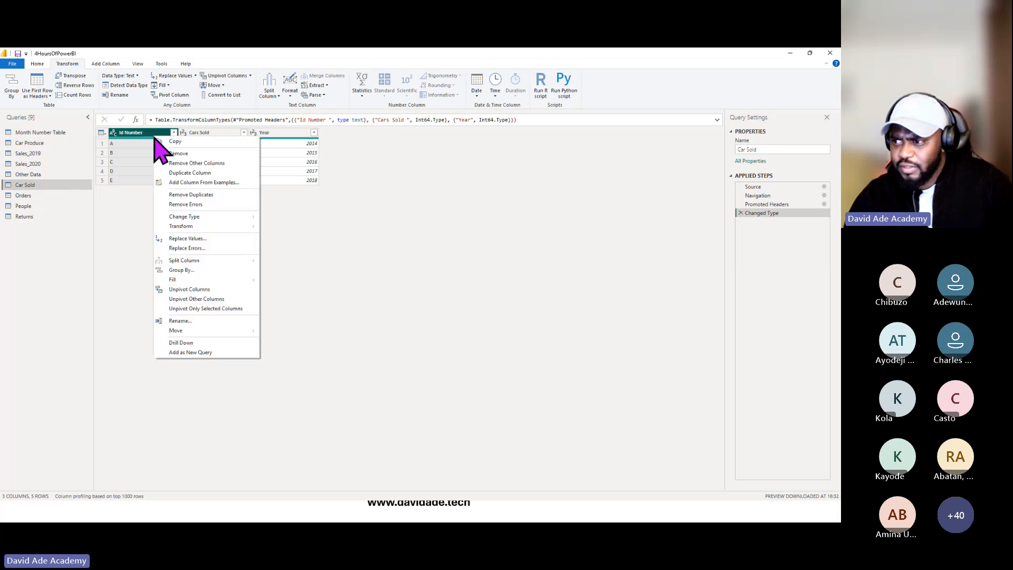
{"action": "left_click", "coordinate": [177, 173]}
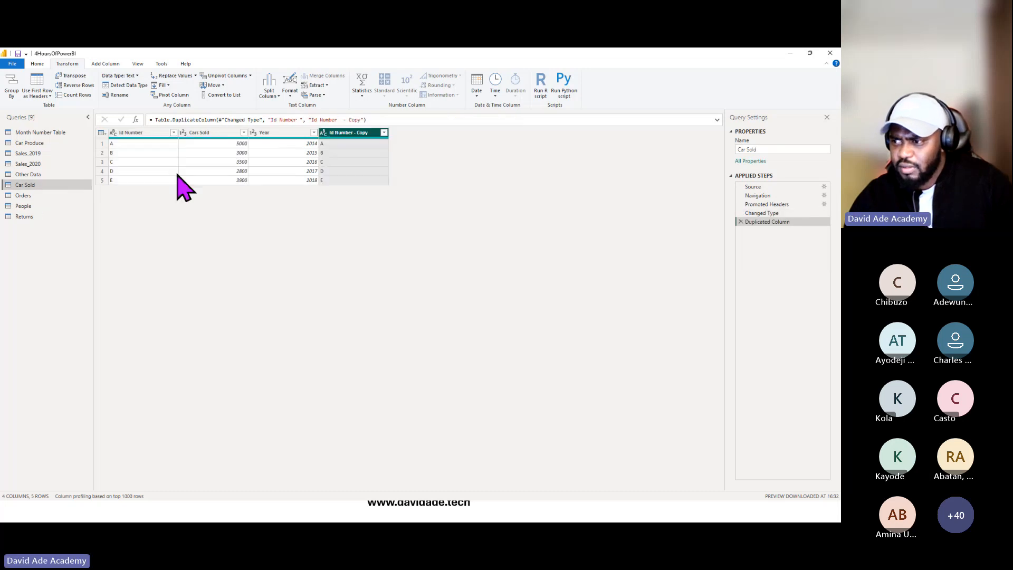
Add the prefix "AAA-" to every value in the duplicated Id Number column.
{"action": "left_click", "coordinate": [290, 90]}
{"action": "left_click", "coordinate": [306, 158]}
{"action": "type", "text": "aa"}
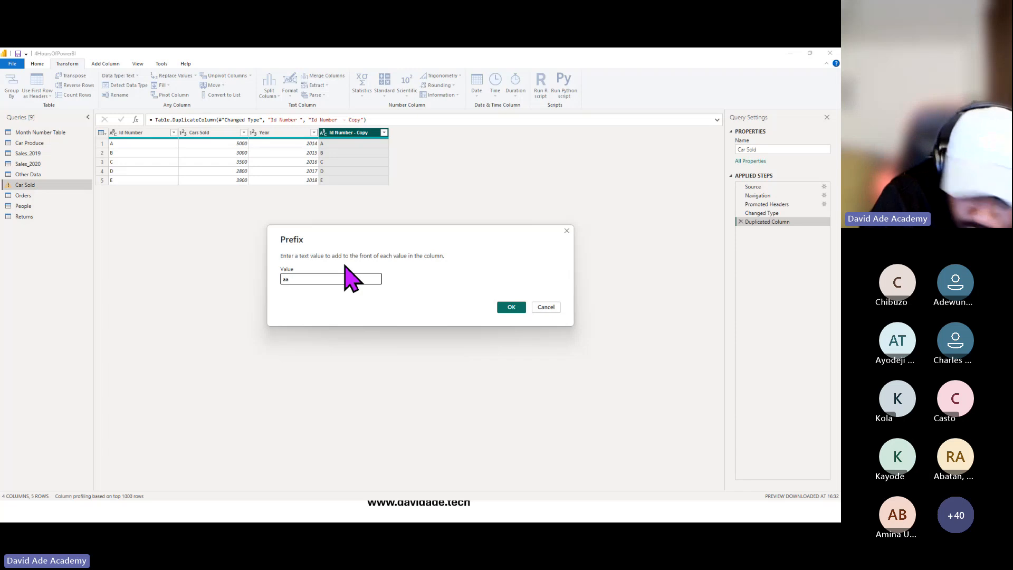
{"action": "key", "text": "BackSpace"}
{"action": "key", "text": "BackSpace"}
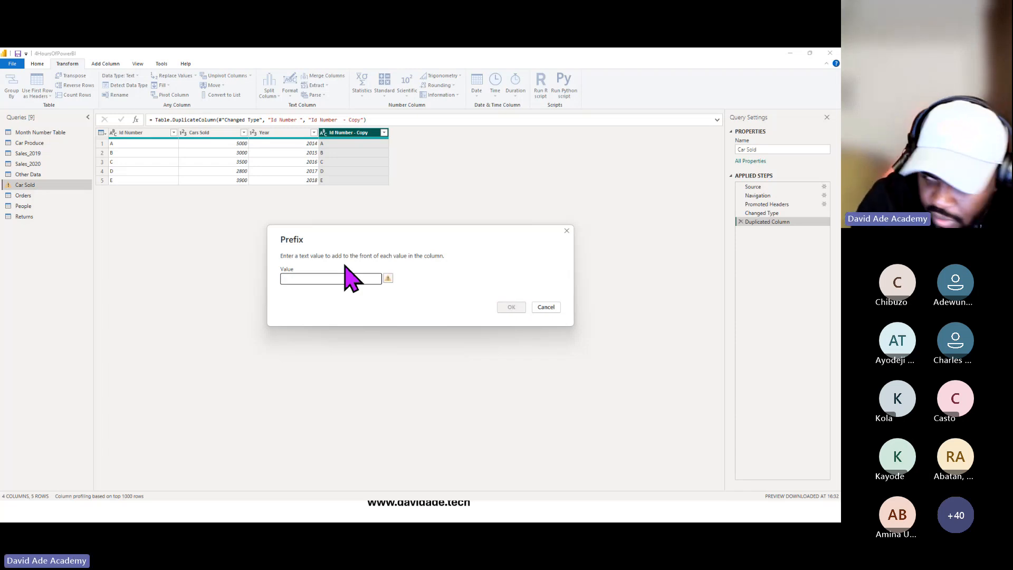
{"action": "type", "text": "A"}
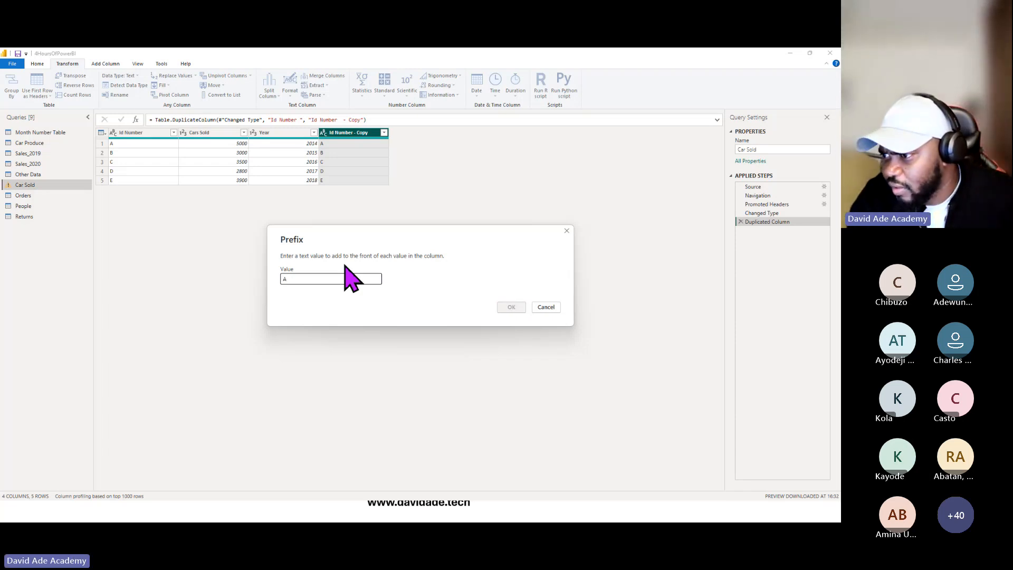
{"action": "type", "text": "AA"}
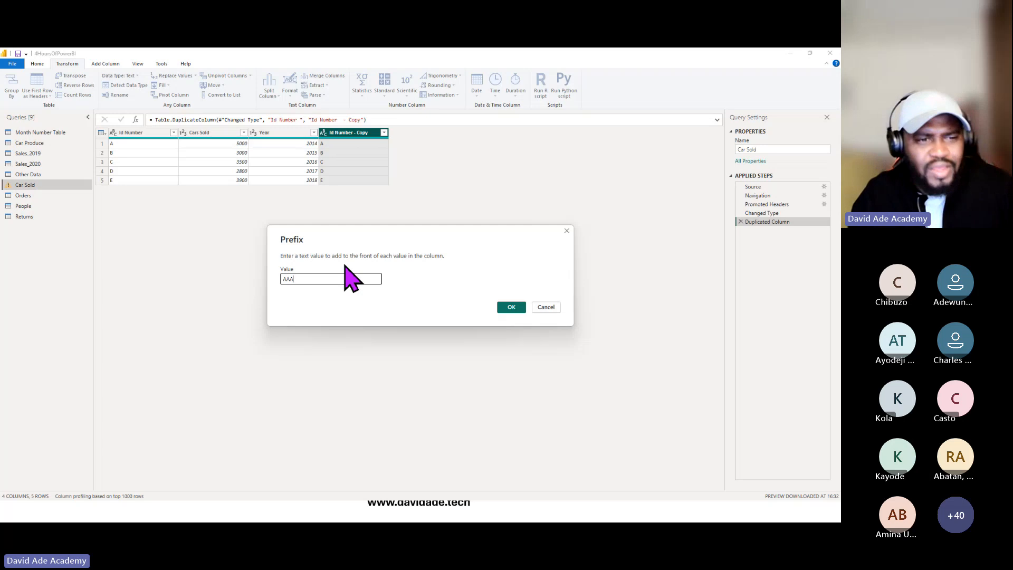
{"action": "left_click", "coordinate": [511, 307]}
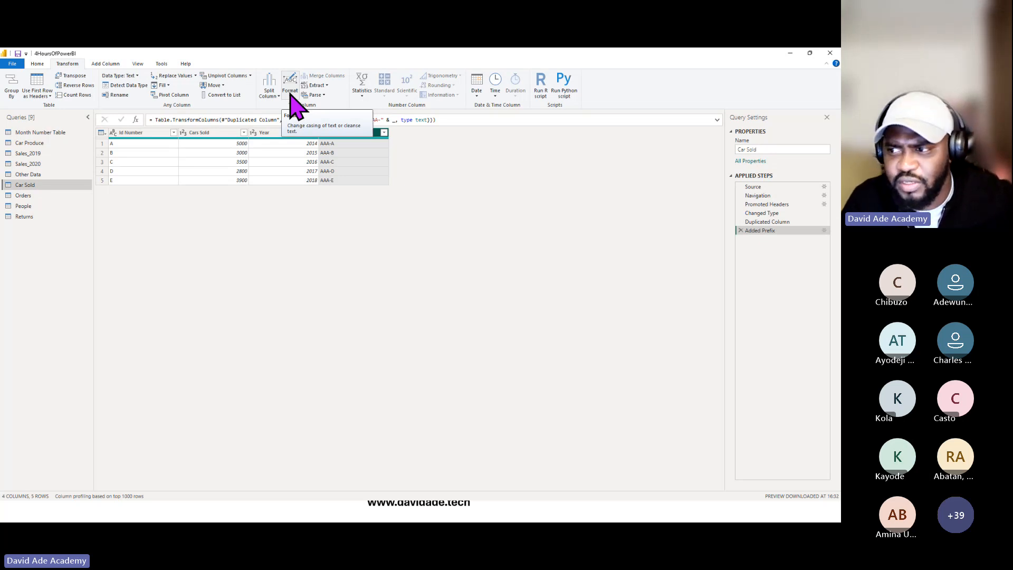
Split the Person column of the People query at each occurrence of a space and compare it with the preceding applied step.
{"action": "left_click", "coordinate": [41, 206]}
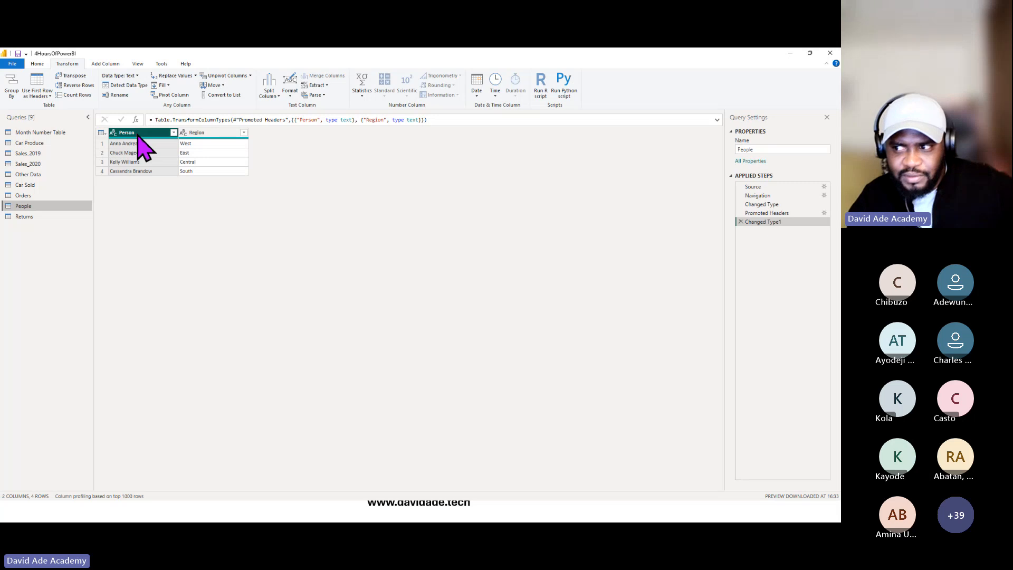
{"action": "left_click", "coordinate": [270, 93]}
{"action": "left_click", "coordinate": [306, 105]}
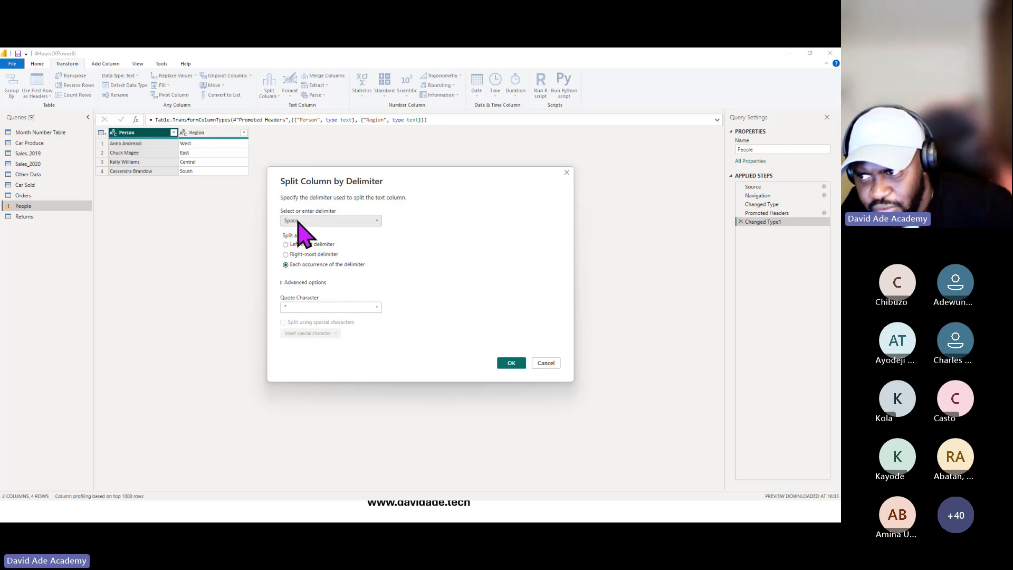
{"action": "key", "text": "Return"}
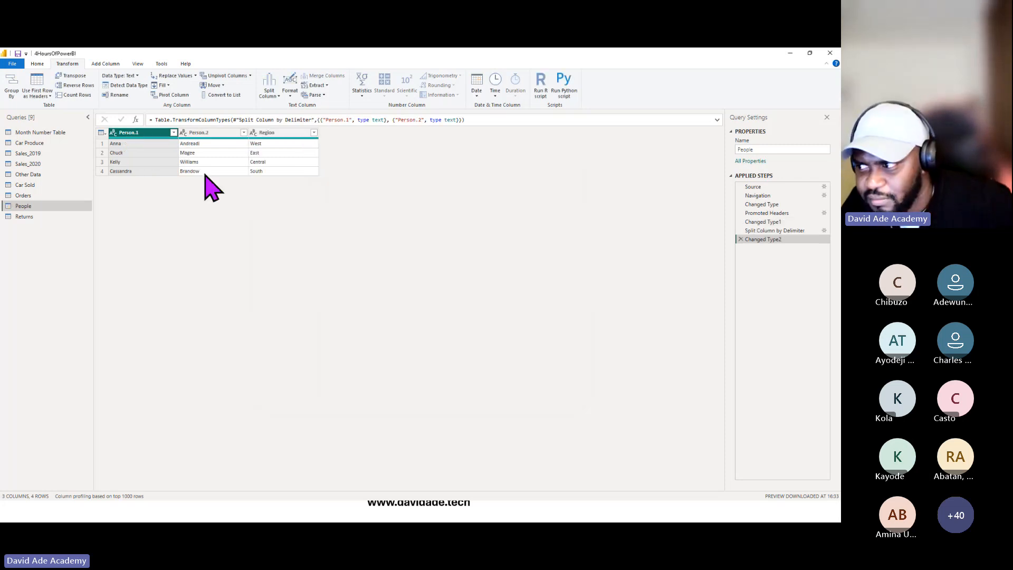
{"action": "left_click", "coordinate": [772, 224]}
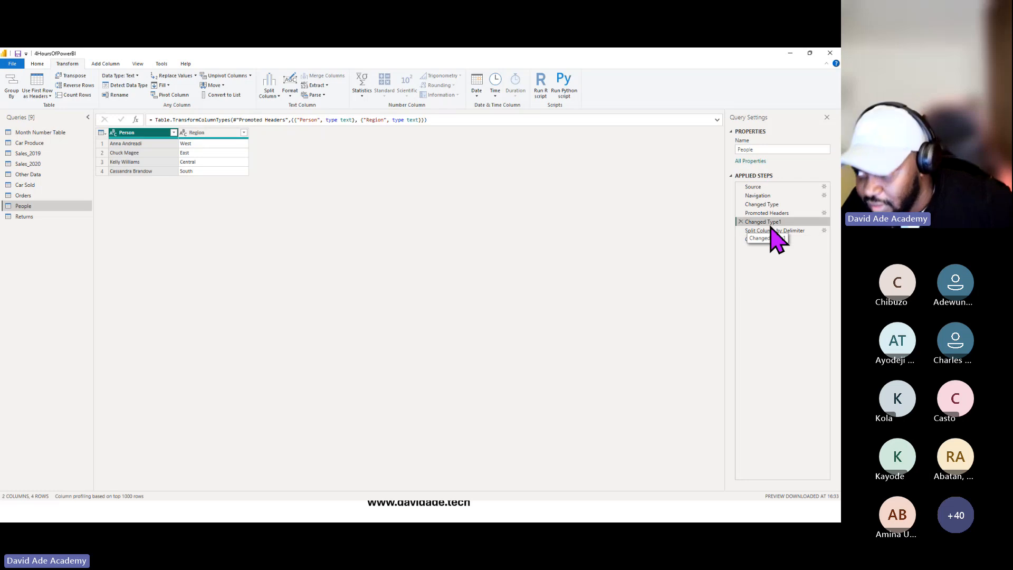
{"action": "left_click", "coordinate": [775, 239]}
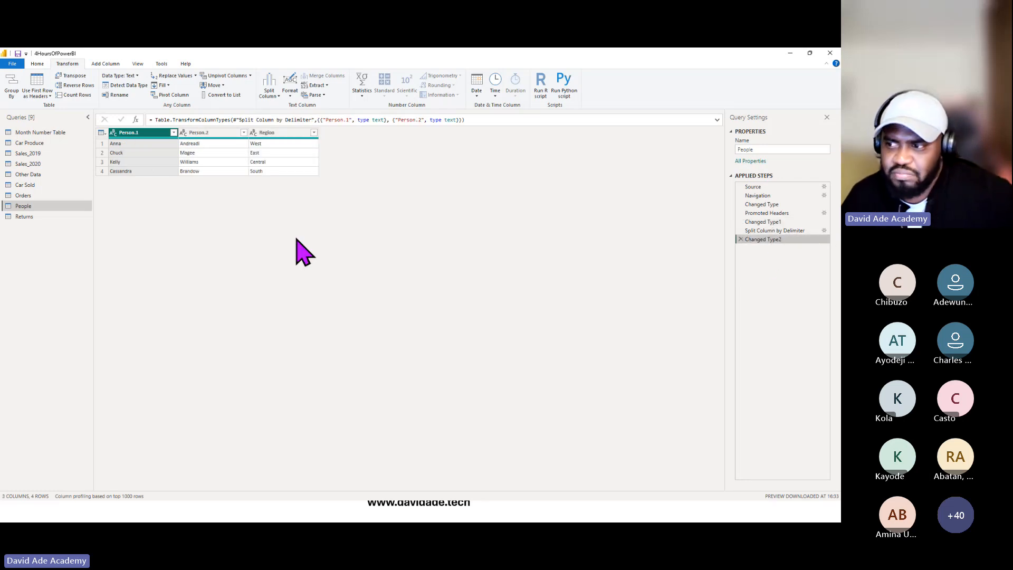
Rename the Person.1 column of the People query to "First Name".
{"action": "double_click", "coordinate": [136, 132]}
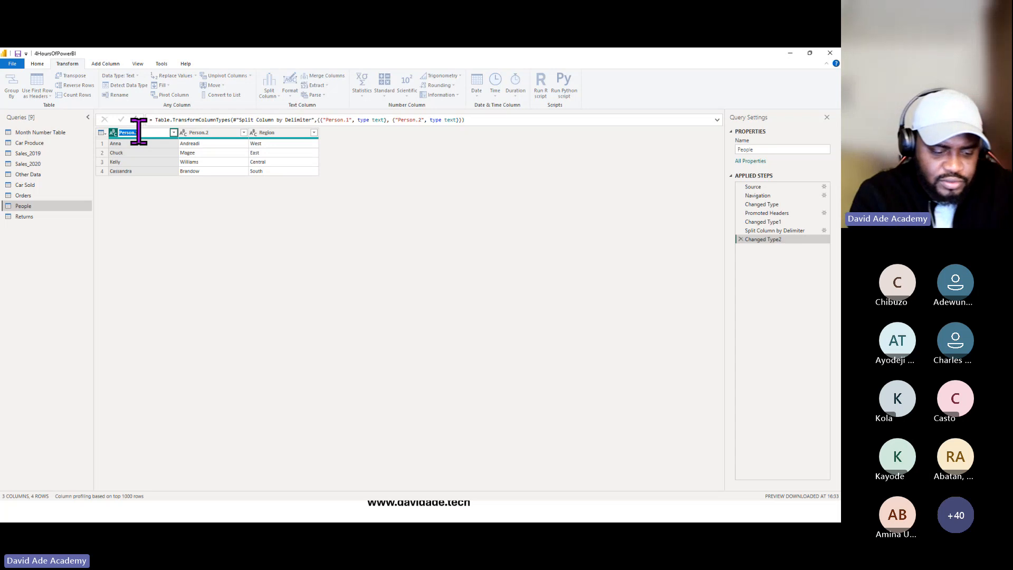
{"action": "type", "text": "first"}
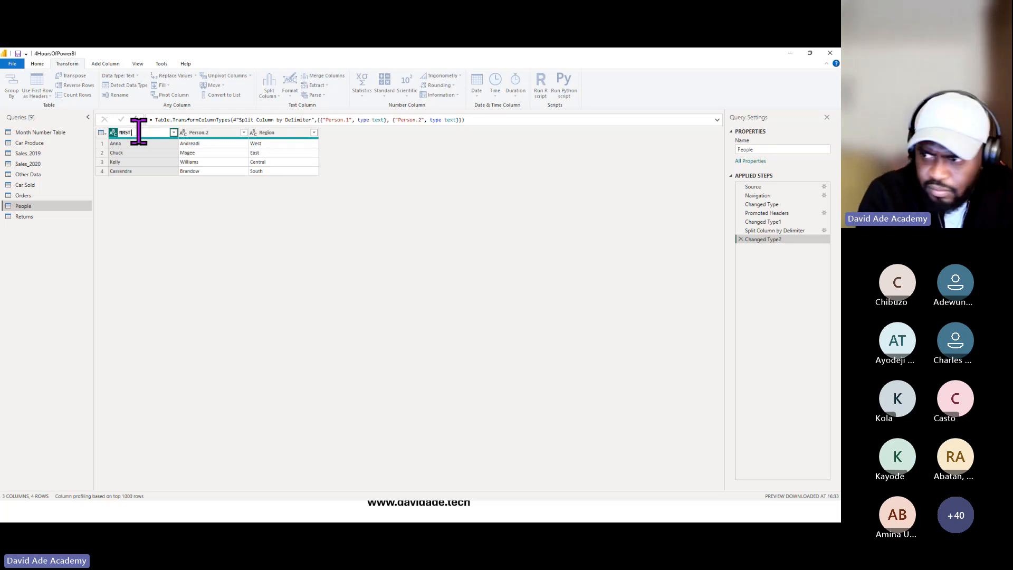
{"action": "key", "text": "BackSpace"}
{"action": "key", "text": "BackSpace"}
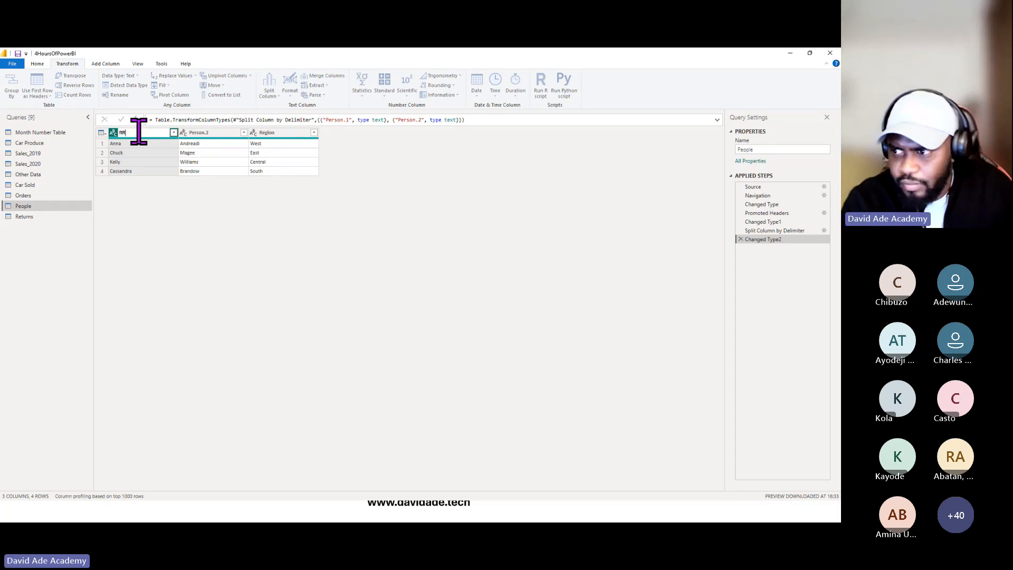
{"action": "key", "text": "BackSpace"}
{"action": "key", "text": "BackSpace"}
{"action": "key", "text": "BackSpace"}
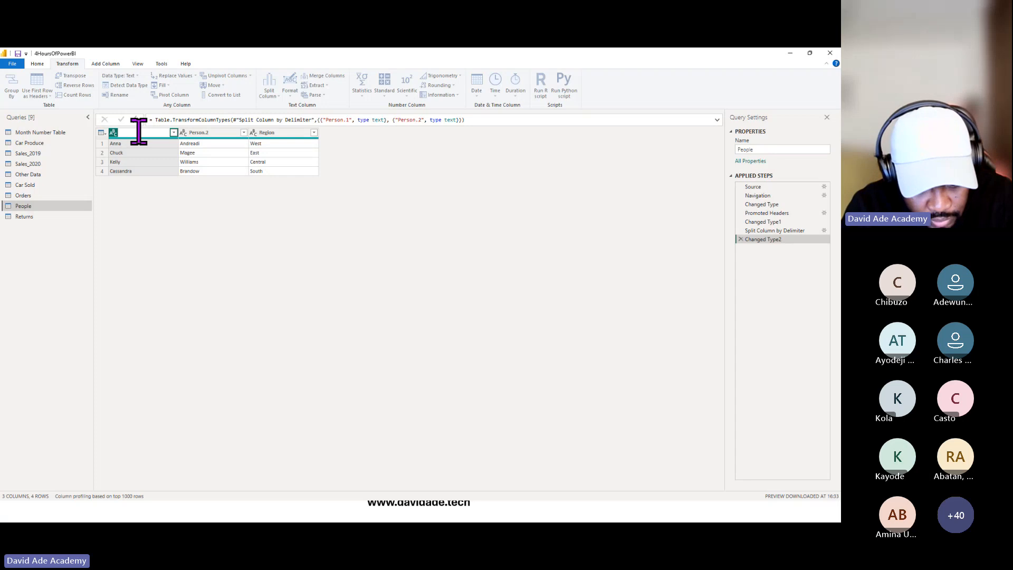
{"action": "type", "text": "First Name"}
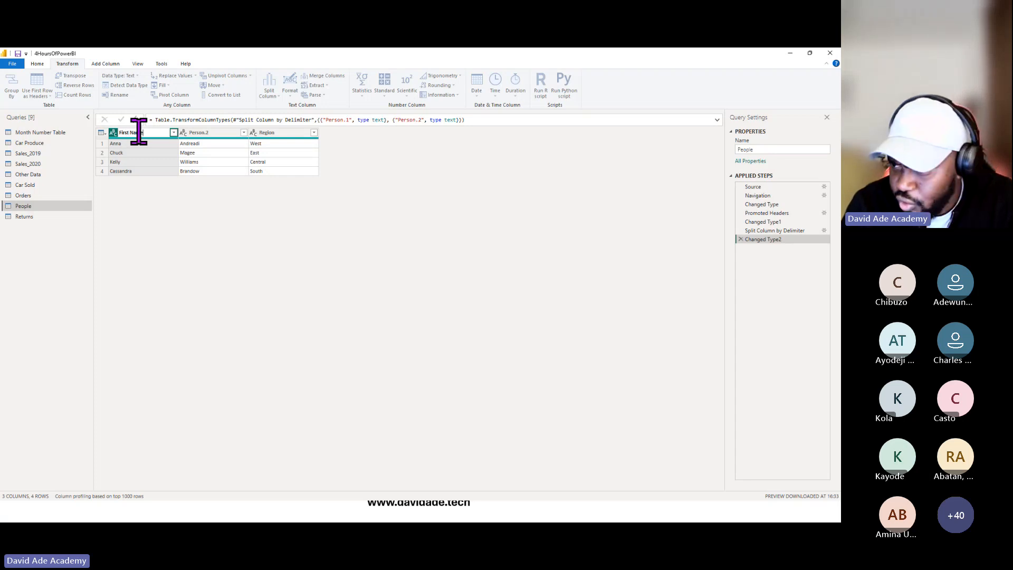
{"action": "key", "text": "Return"}
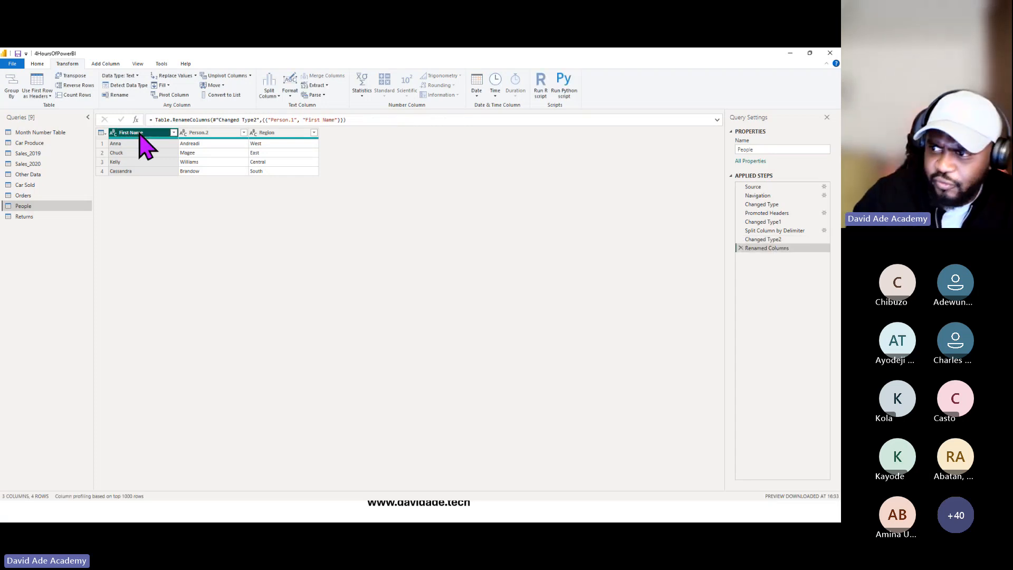
Rename the Person.2 column to "Last Name".
{"action": "double_click", "coordinate": [199, 132]}
{"action": "type", "text": "L"}
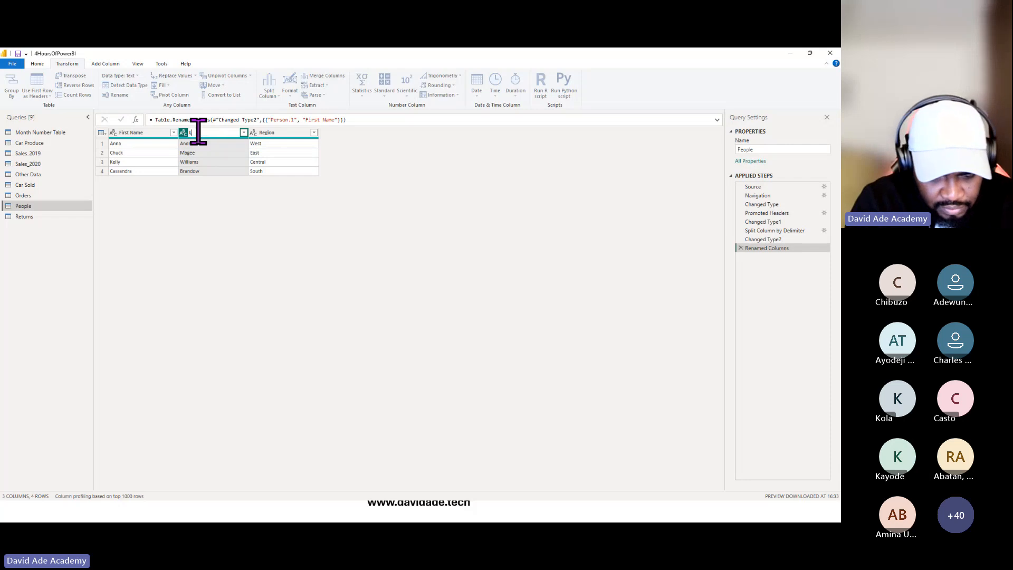
{"action": "type", "text": "ast Name"}
{"action": "key", "text": "Return"}
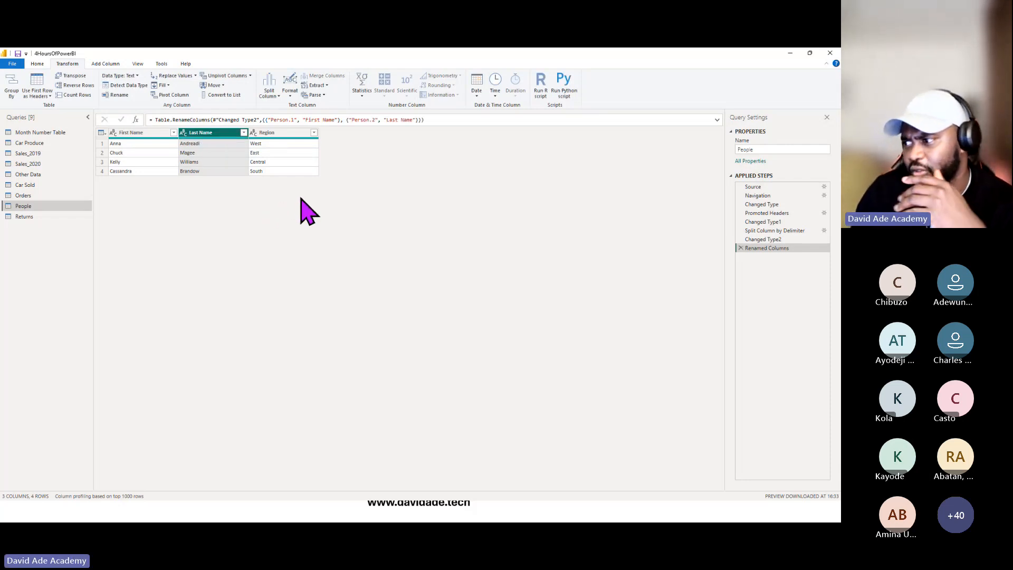
Review the People query at the Navigation, Changed Type and Changed Type1 applied steps, ending on Renamed Columns.
{"action": "left_click", "coordinate": [777, 196]}
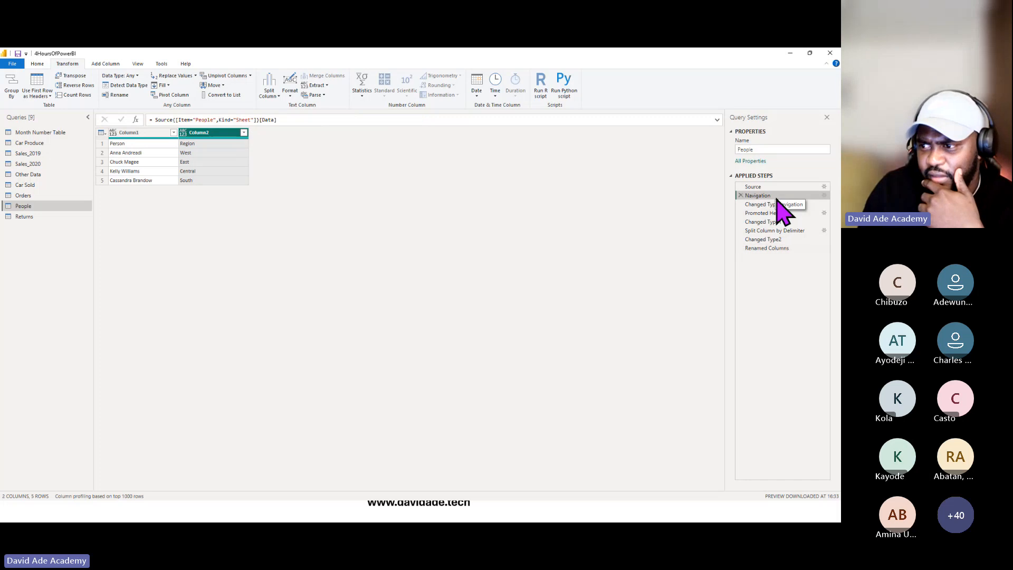
{"action": "left_click", "coordinate": [779, 204]}
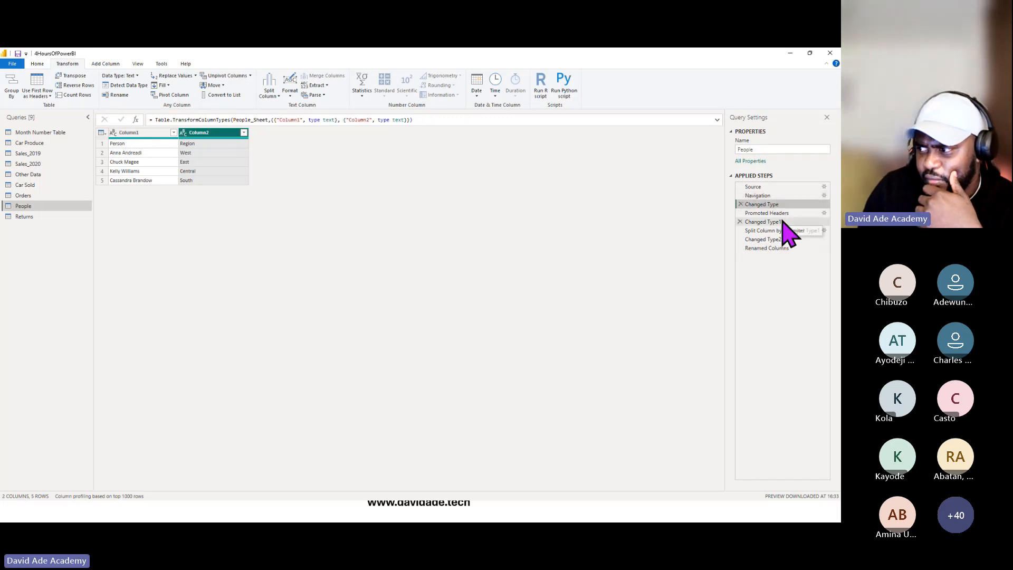
{"action": "left_click", "coordinate": [783, 222]}
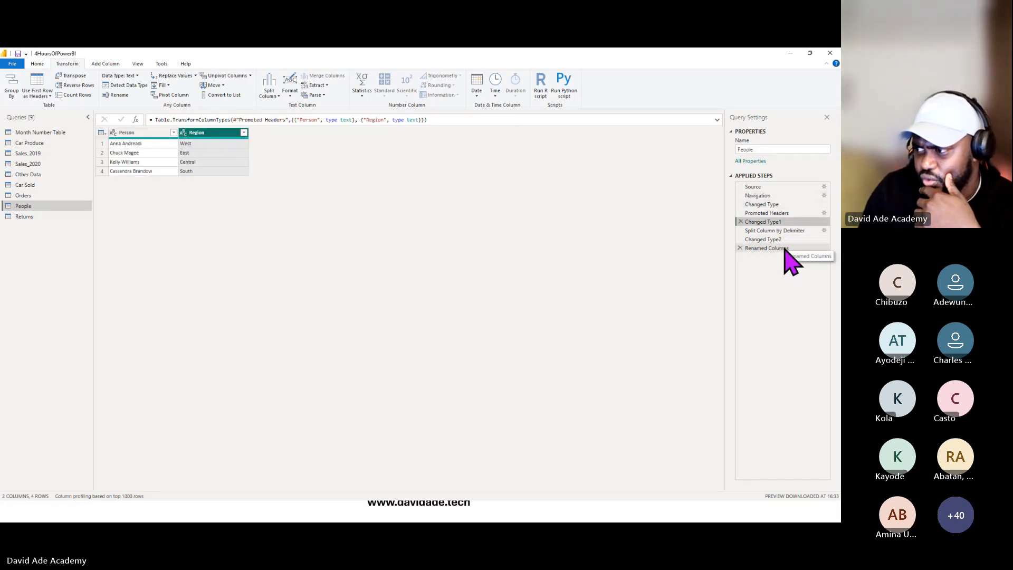
{"action": "left_click", "coordinate": [785, 249]}
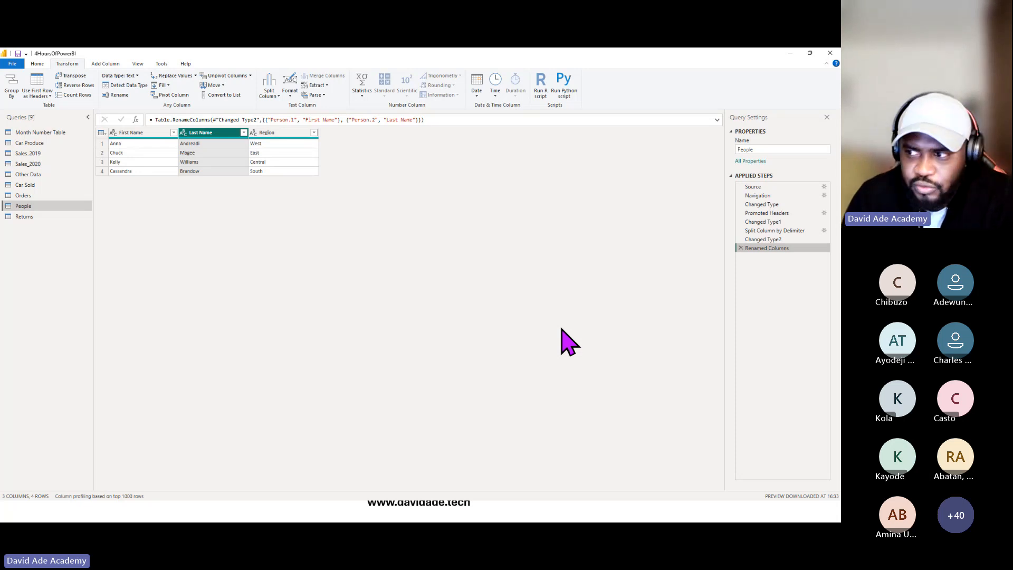
Start a custom column in the People query and name it "Email Address".
{"action": "left_click", "coordinate": [284, 133]}
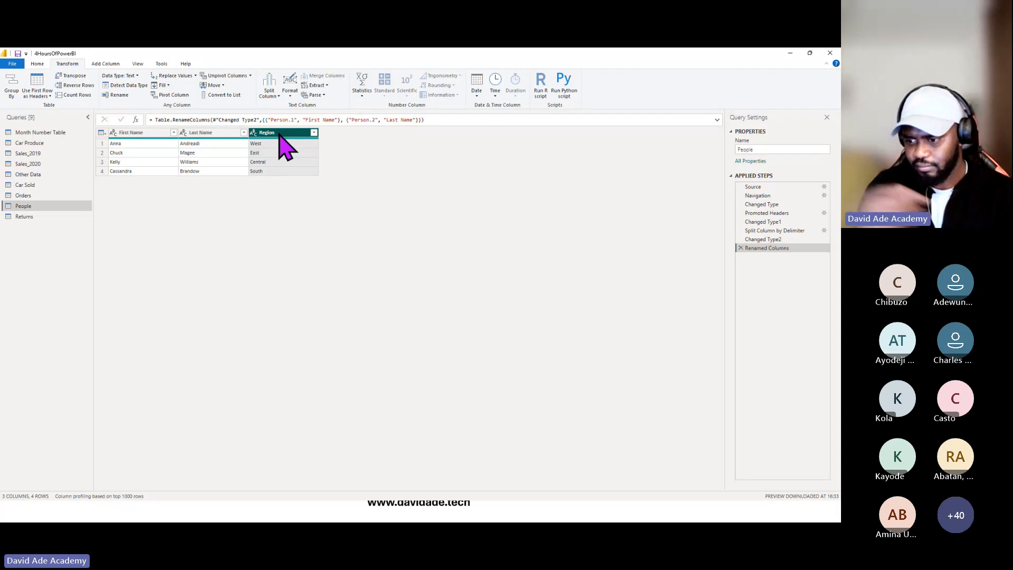
{"action": "left_click", "coordinate": [101, 63]}
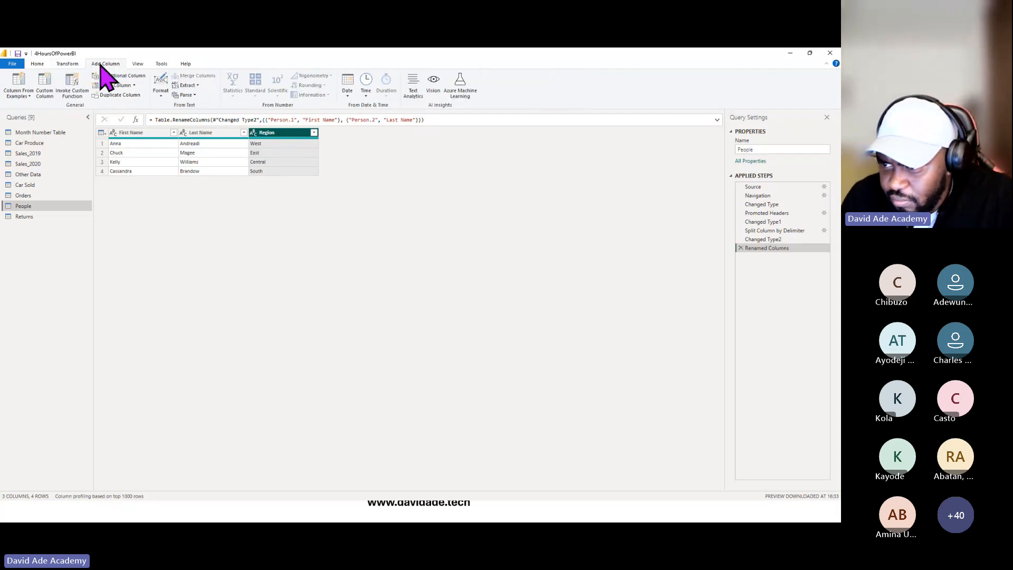
{"action": "left_click", "coordinate": [44, 90]}
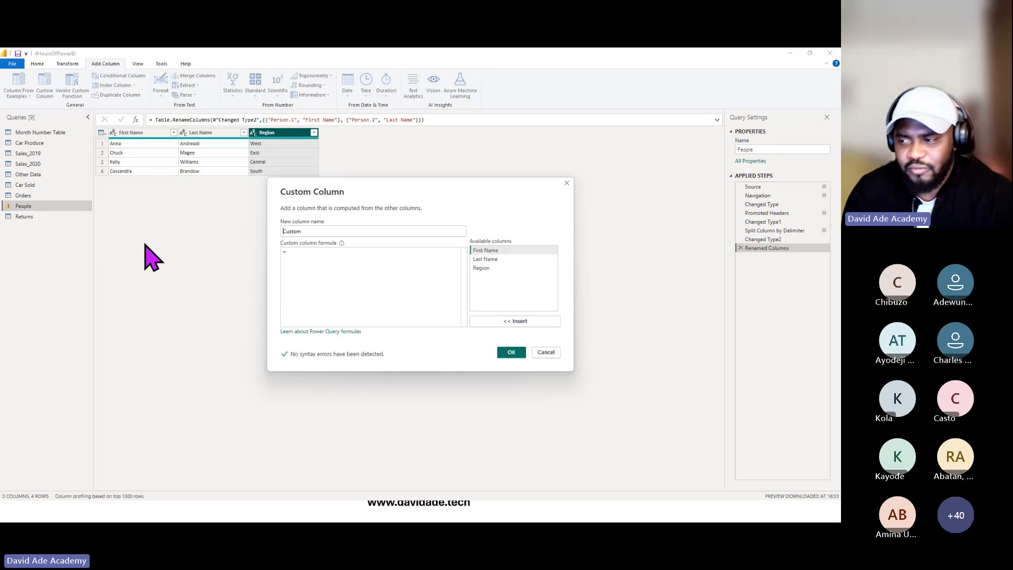
{"action": "double_click", "coordinate": [300, 230]}
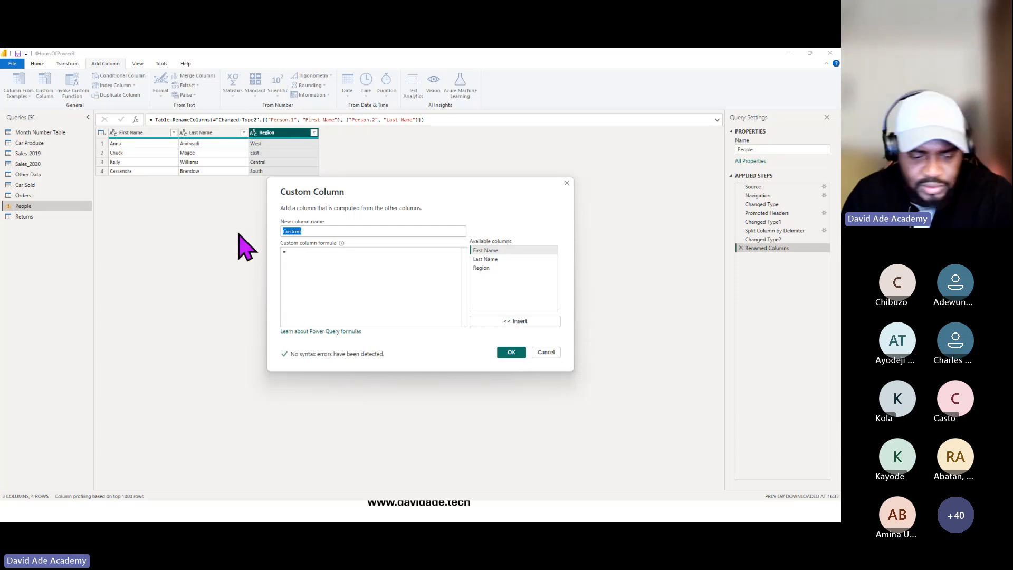
{"action": "type", "text": "Email "}
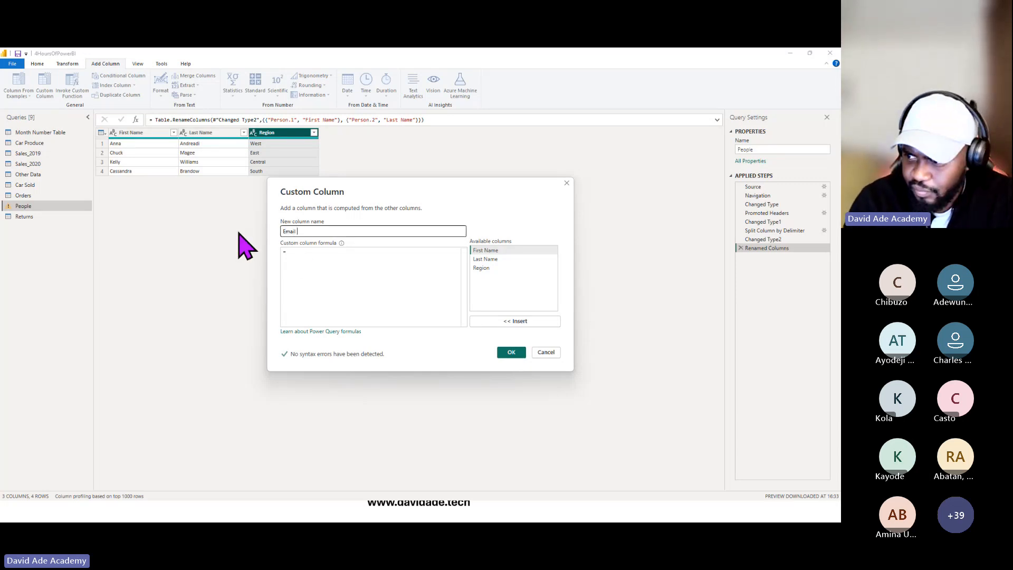
{"action": "type", "text": "Address"}
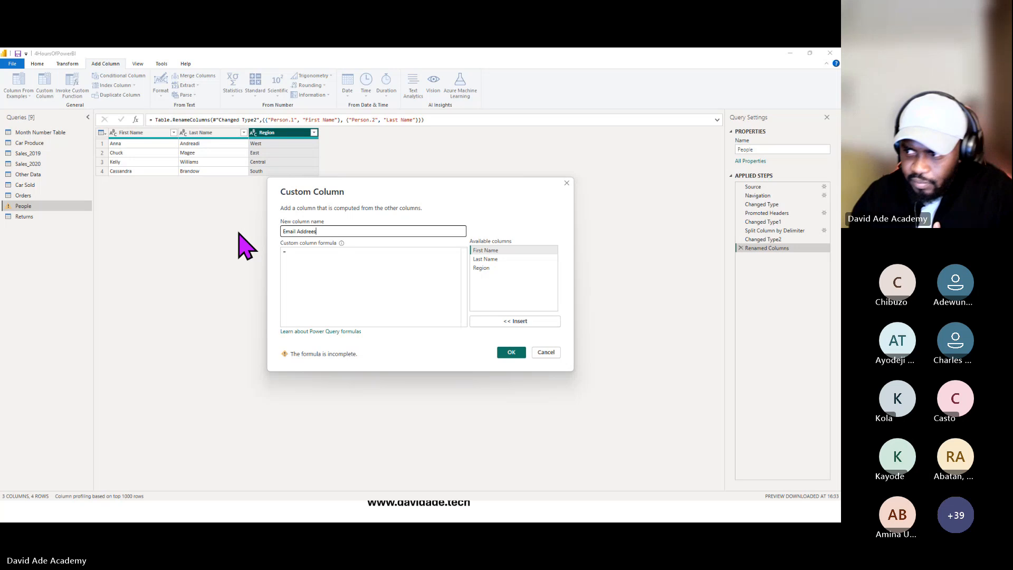
Build the custom column formula as [First Name]&"."&[Last Name] using the available columns.
{"action": "left_click", "coordinate": [346, 253]}
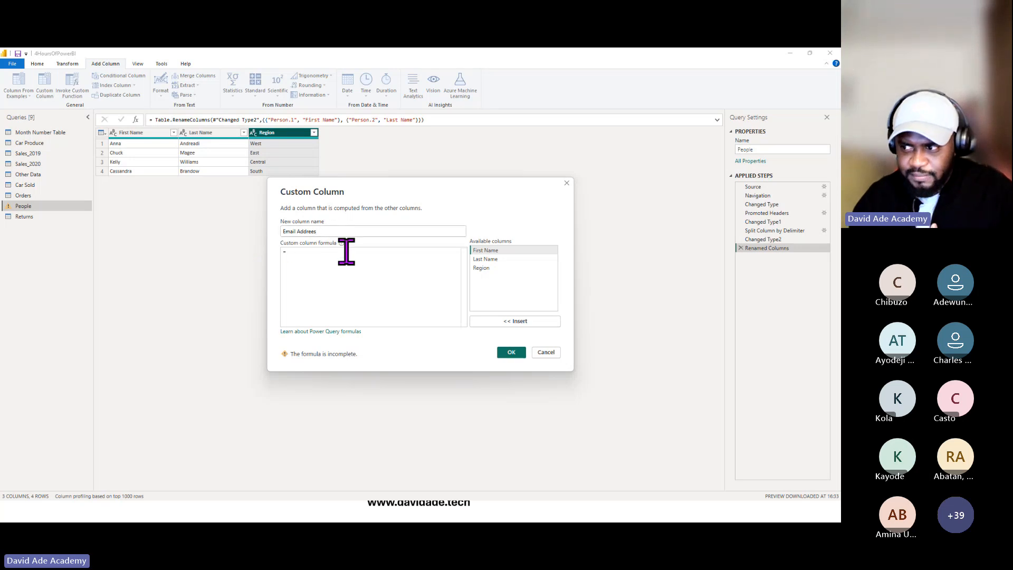
{"action": "left_click", "coordinate": [478, 251]}
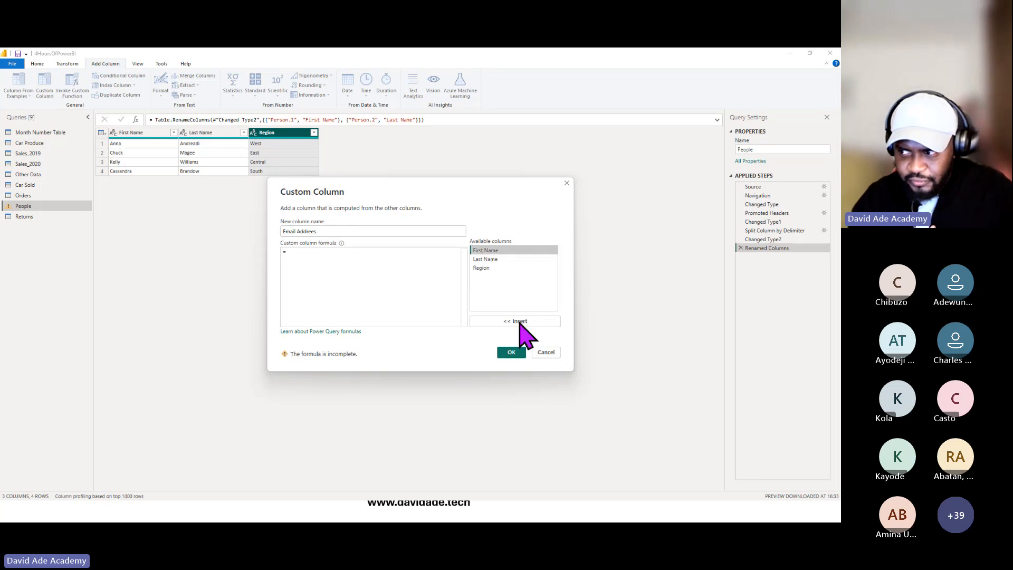
{"action": "left_click", "coordinate": [509, 321]}
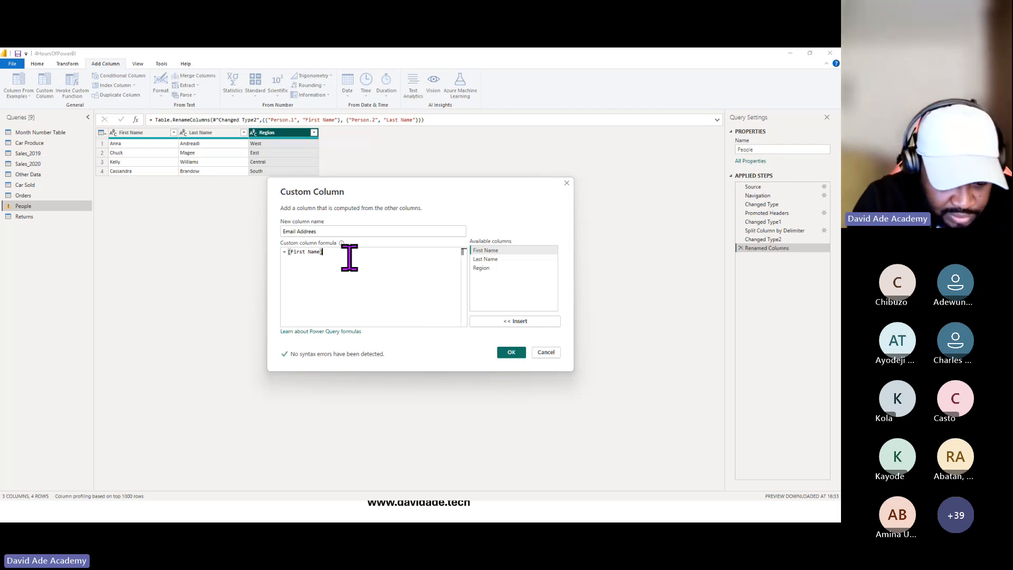
{"action": "type", "text": "&"}
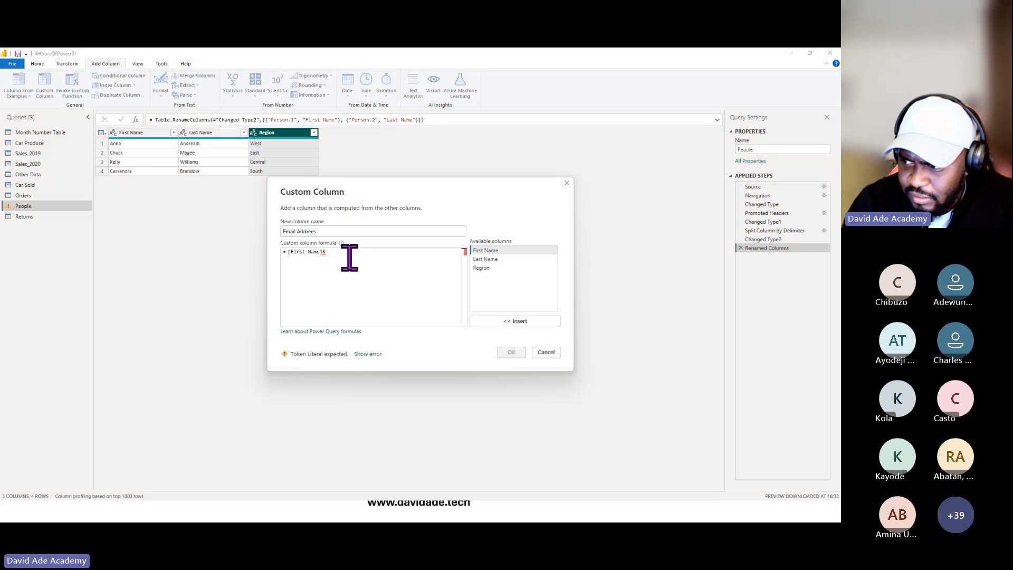
{"action": "type", "text": "\".\""}
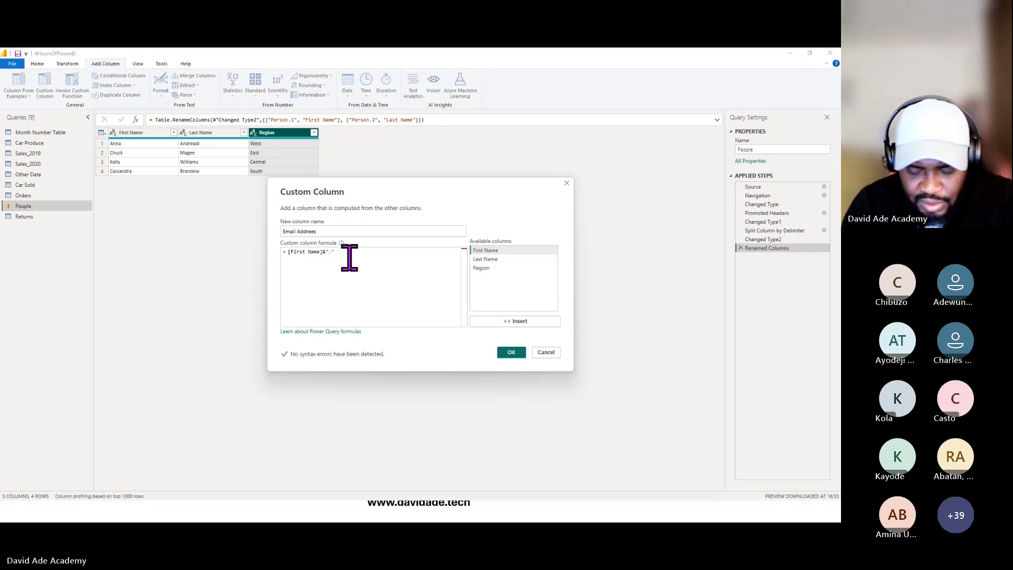
{"action": "type", "text": "&"}
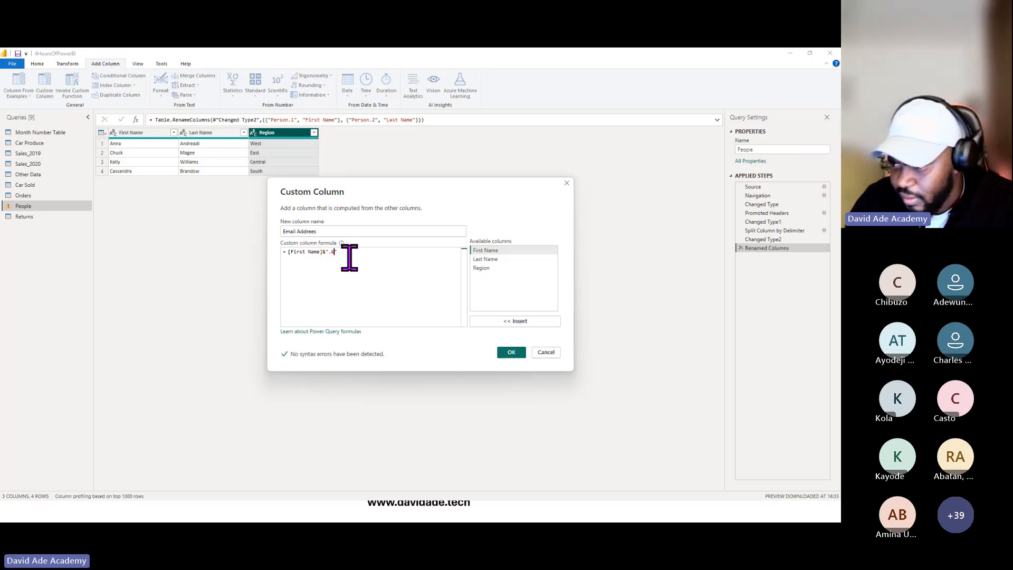
{"action": "type", "text": "\""}
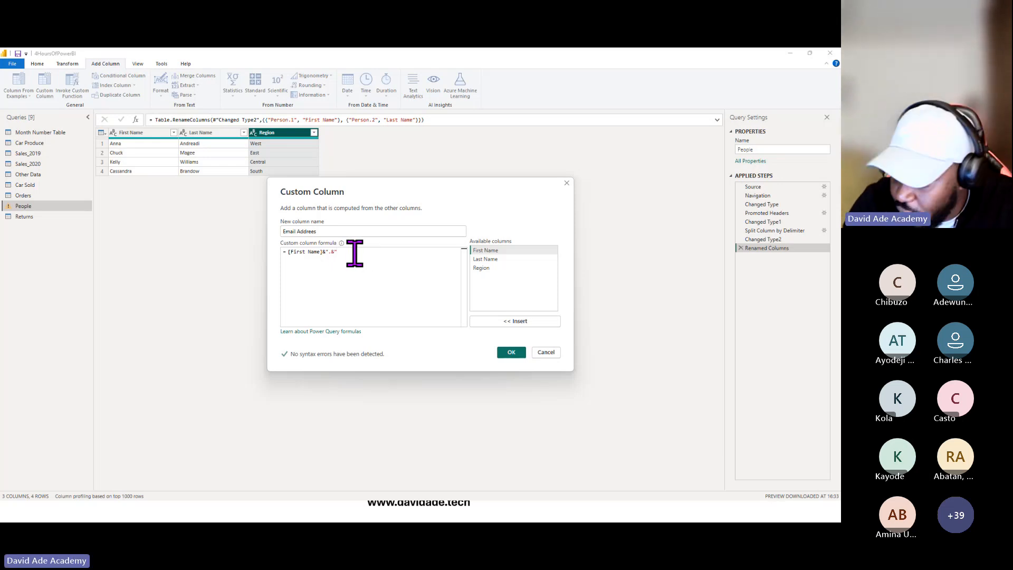
{"action": "key", "text": "BackSpace"}
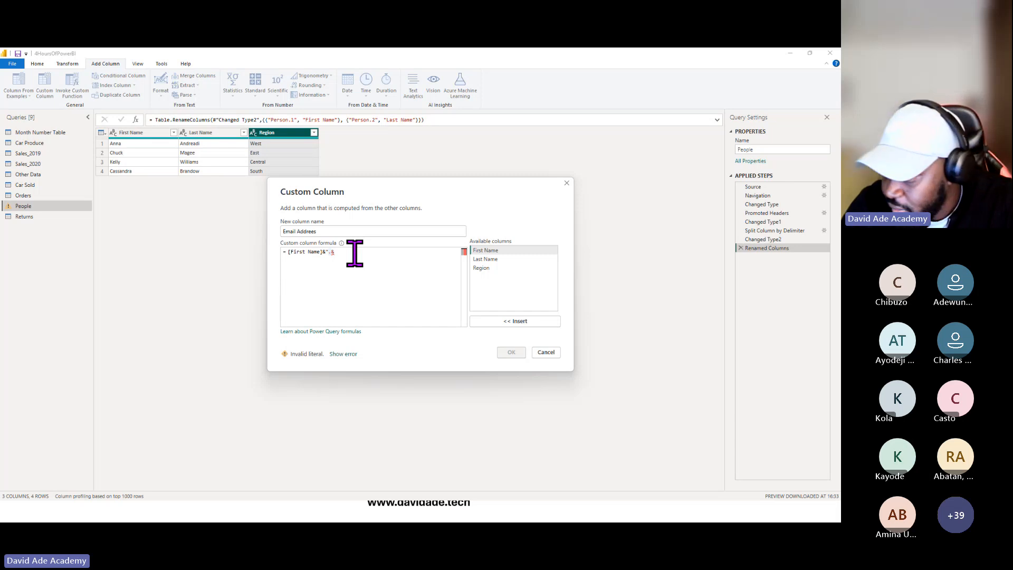
{"action": "type", "text": "\""}
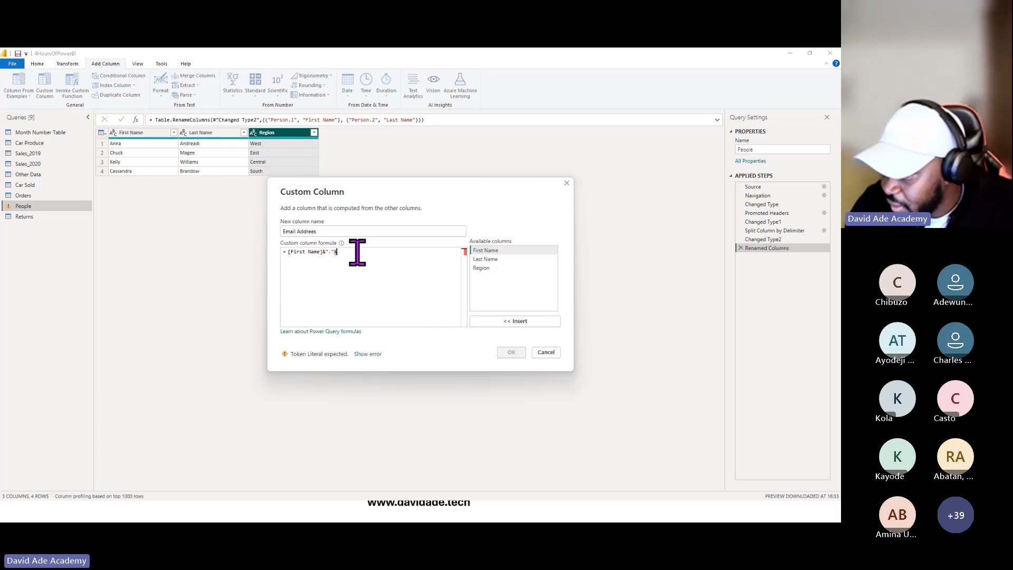
{"action": "left_click", "coordinate": [488, 259]}
{"action": "left_click", "coordinate": [515, 321]}
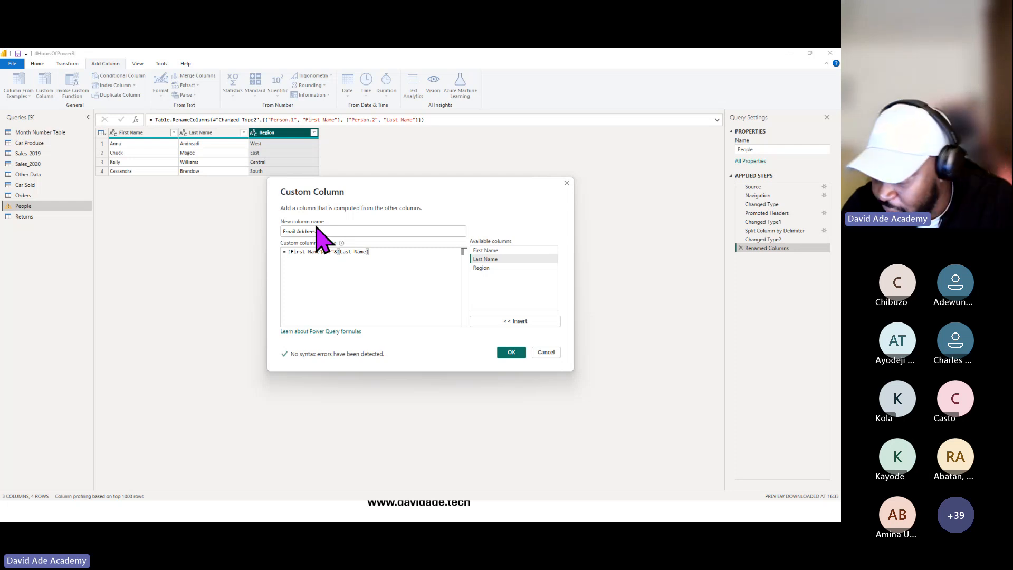
{"action": "type", "text": "&\""}
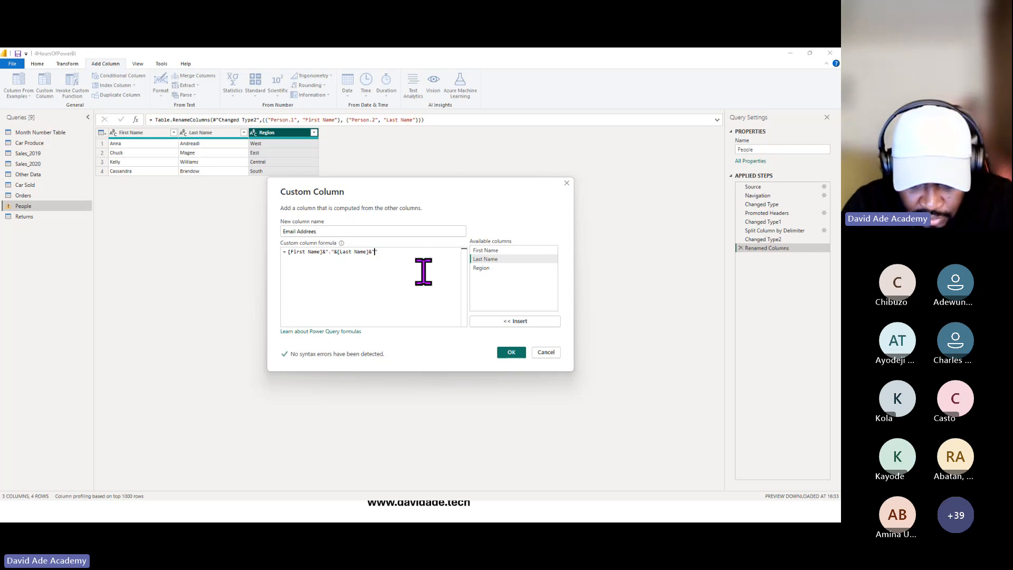
{"action": "type", "text": "@"}
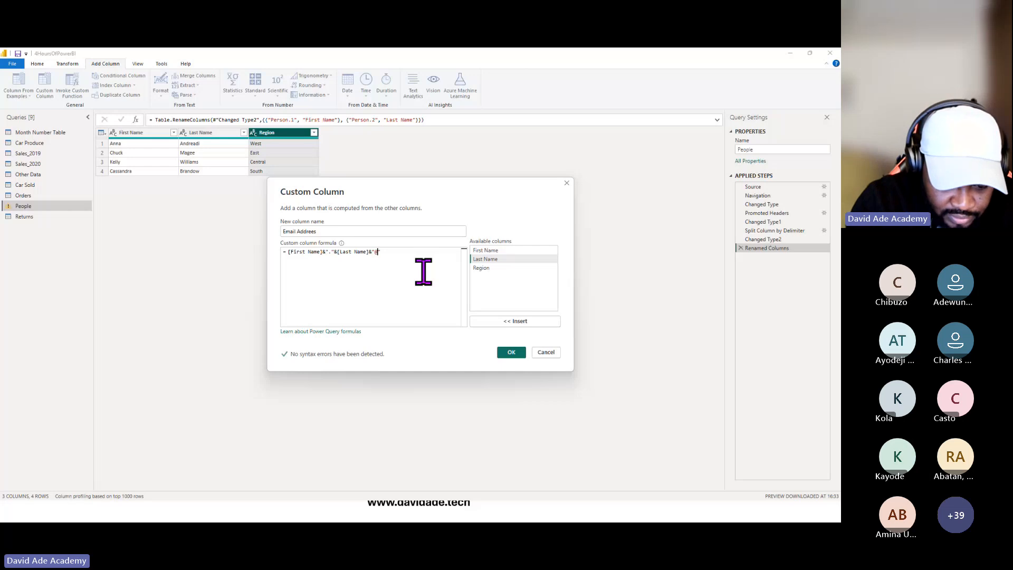
{"action": "type", "text": "davidade.tech"}
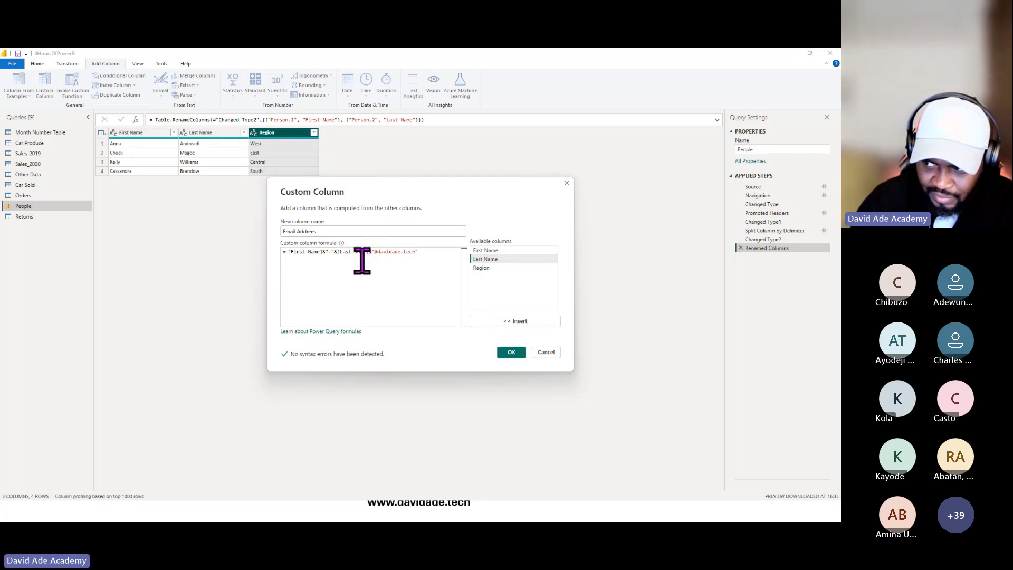
{"action": "mouse_move", "coordinate": [342, 244]}
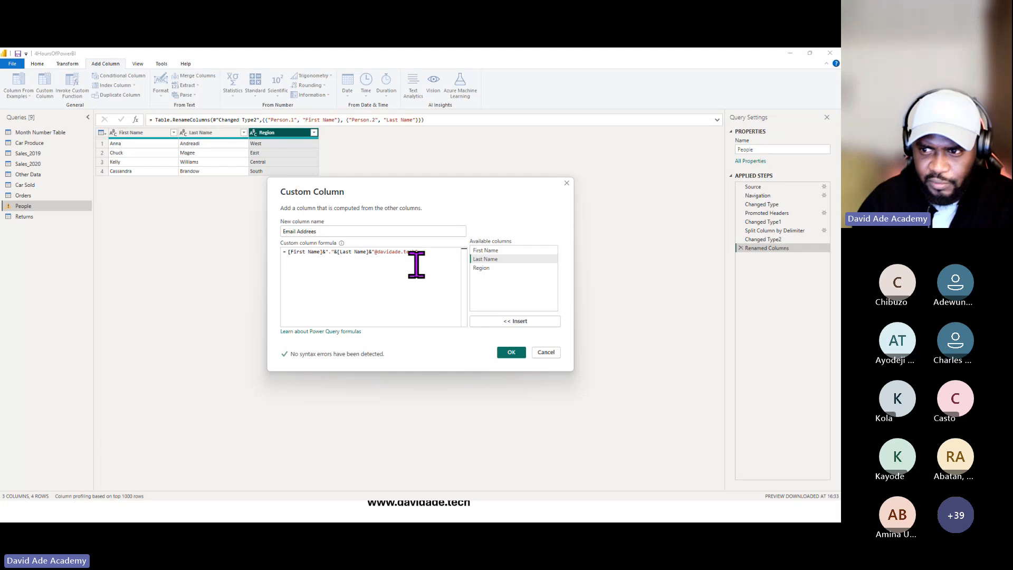
{"action": "left_click", "coordinate": [510, 353]}
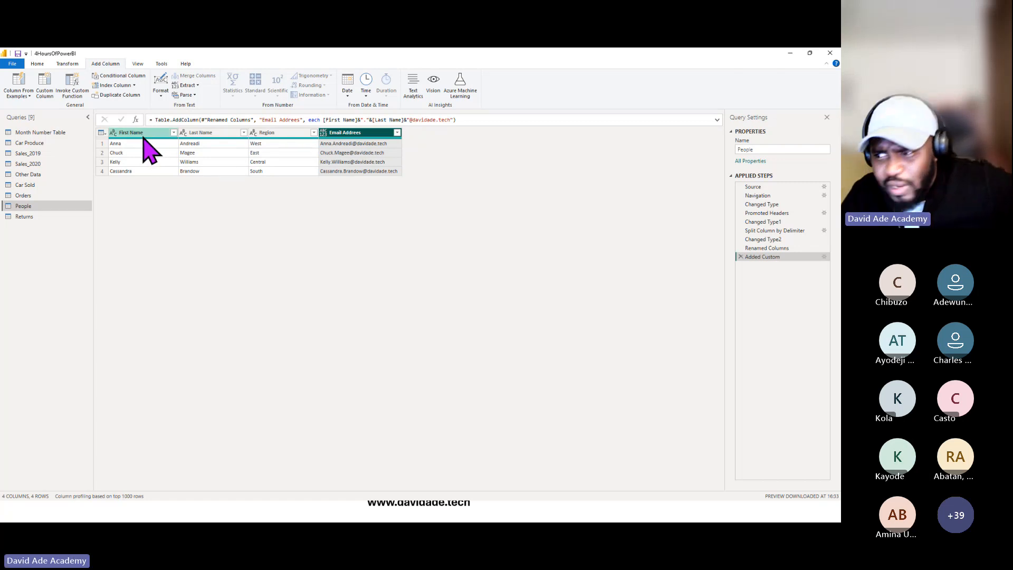
Revisit the applied steps around the Person column split and open Split Column by Delimiter as an inserted step after Promoted Headers.
{"action": "left_click", "coordinate": [773, 230]}
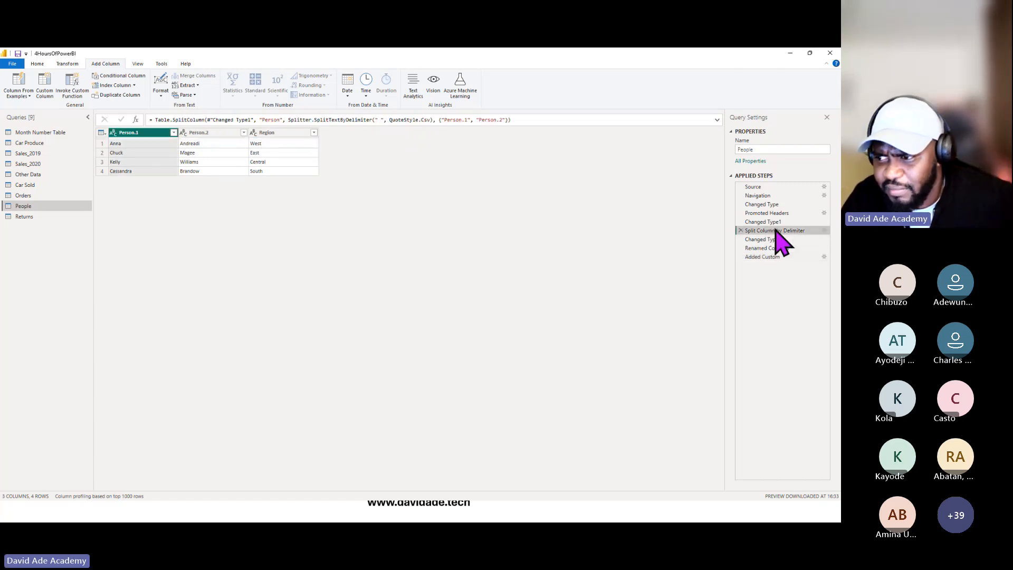
{"action": "left_click", "coordinate": [767, 222]}
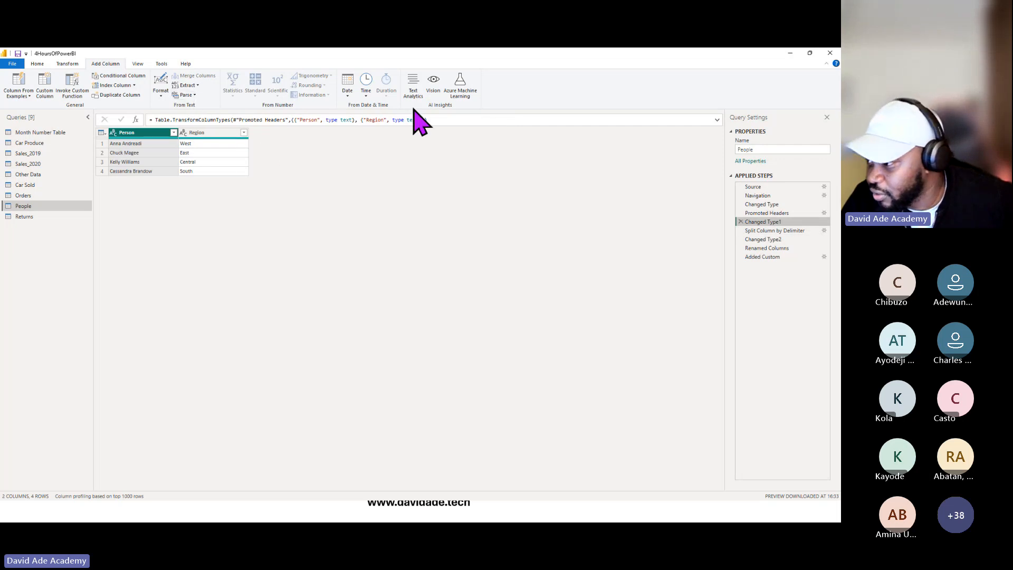
{"action": "left_click", "coordinate": [770, 213]}
{"action": "left_click", "coordinate": [67, 63]}
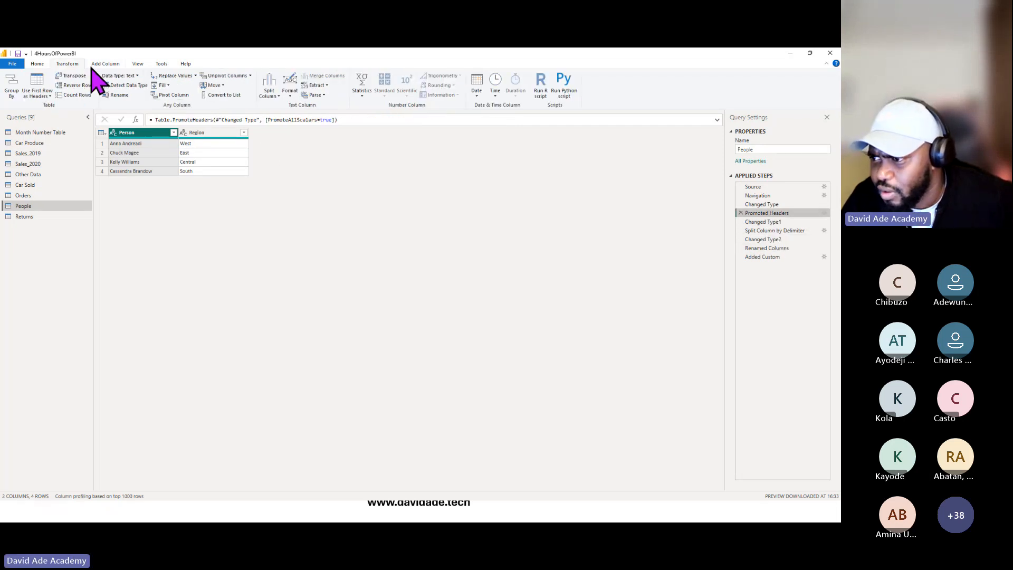
{"action": "left_click", "coordinate": [269, 91]}
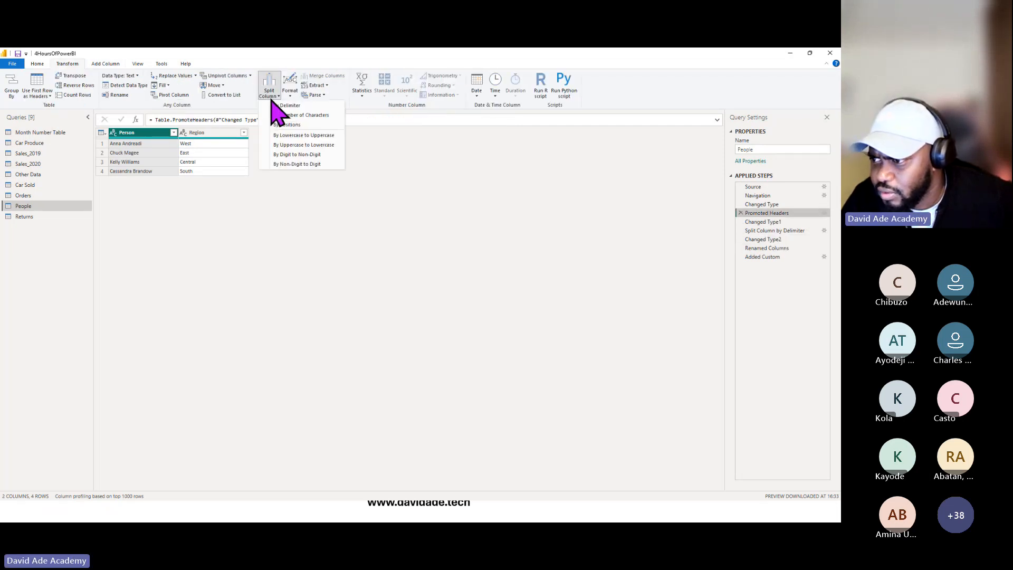
{"action": "left_click", "coordinate": [308, 107]}
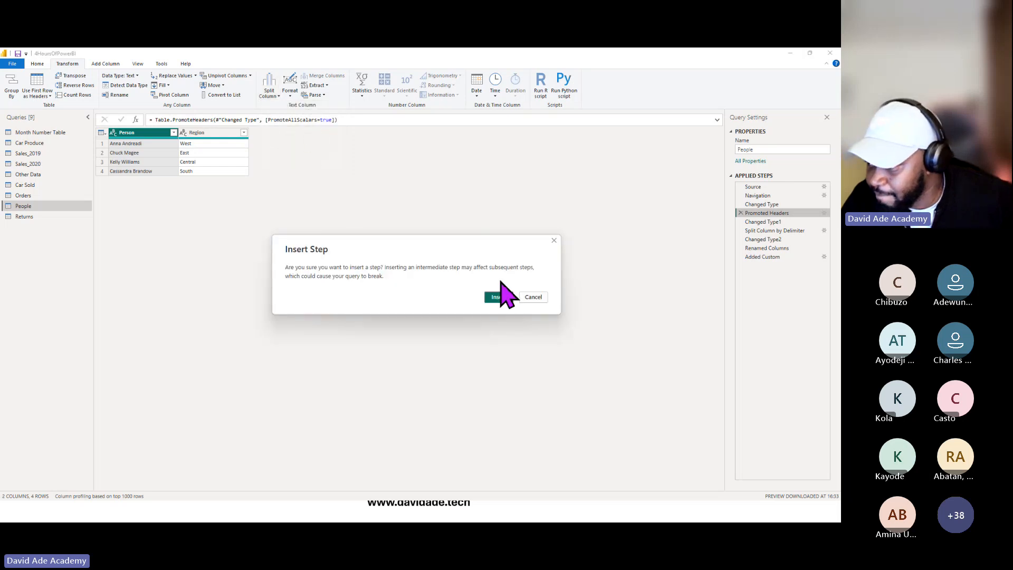
{"action": "left_click", "coordinate": [499, 299]}
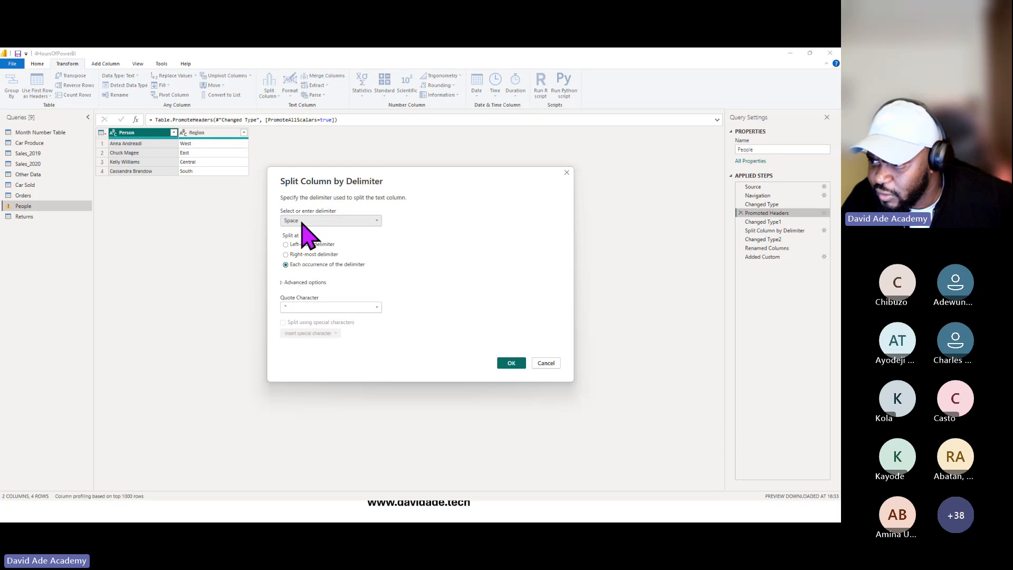
{"action": "left_click", "coordinate": [364, 222]}
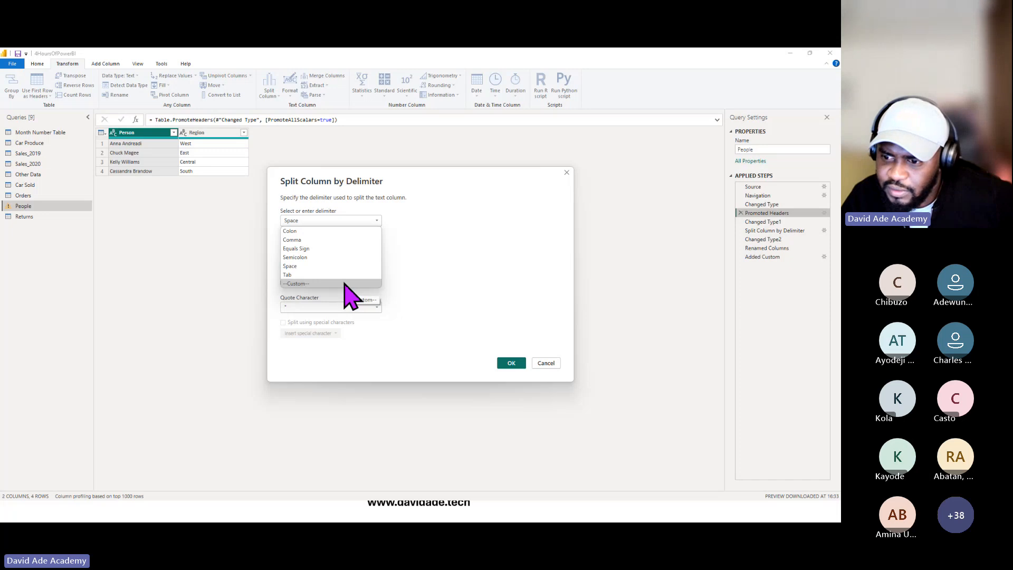
{"action": "left_click", "coordinate": [422, 216]}
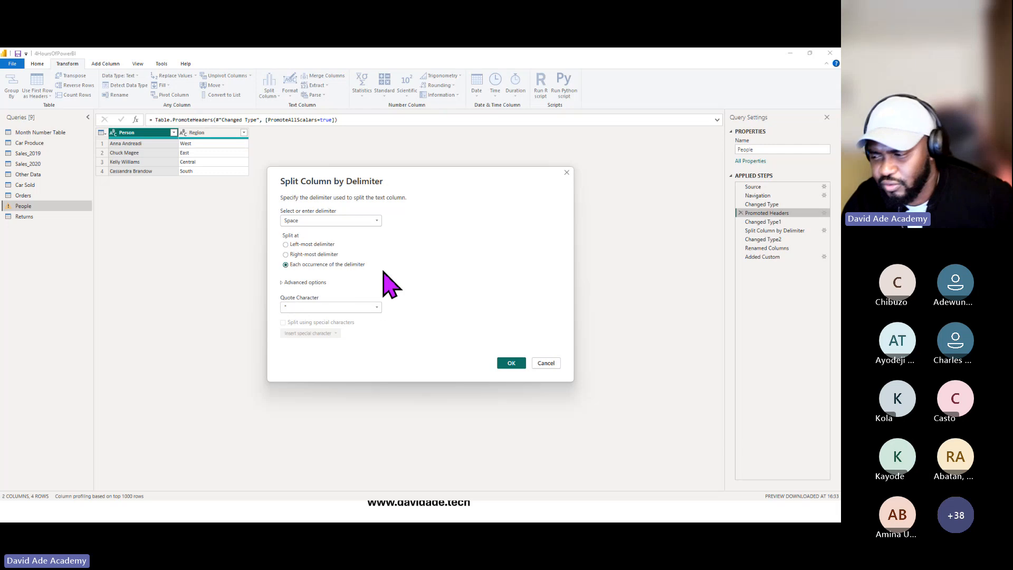
{"action": "left_click", "coordinate": [346, 221]}
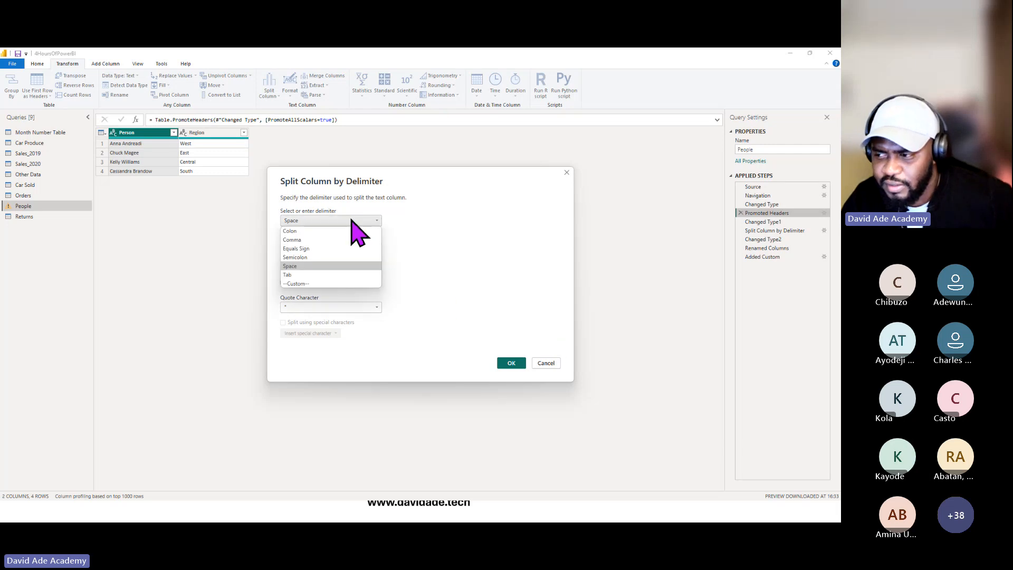
{"action": "left_click", "coordinate": [457, 245]}
{"action": "left_click", "coordinate": [547, 364]}
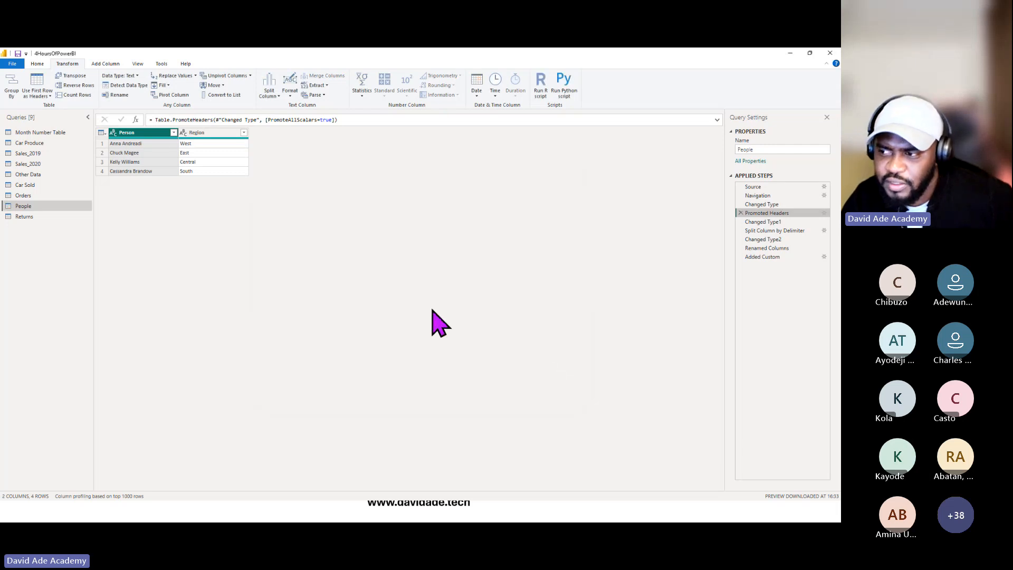
Return to the last applied step of the People query and set the Email Address column's data type to Text.
{"action": "left_click", "coordinate": [766, 258]}
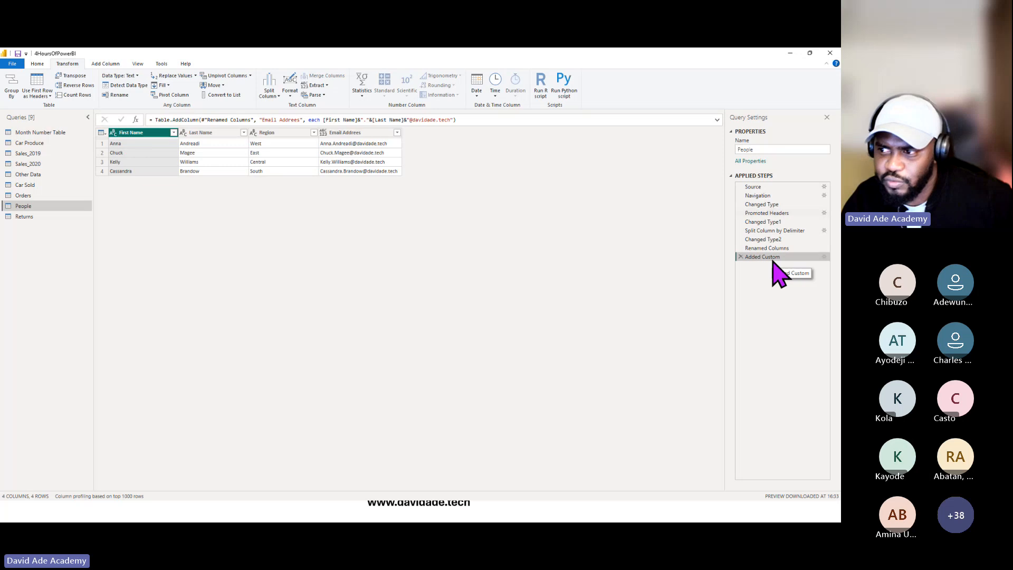
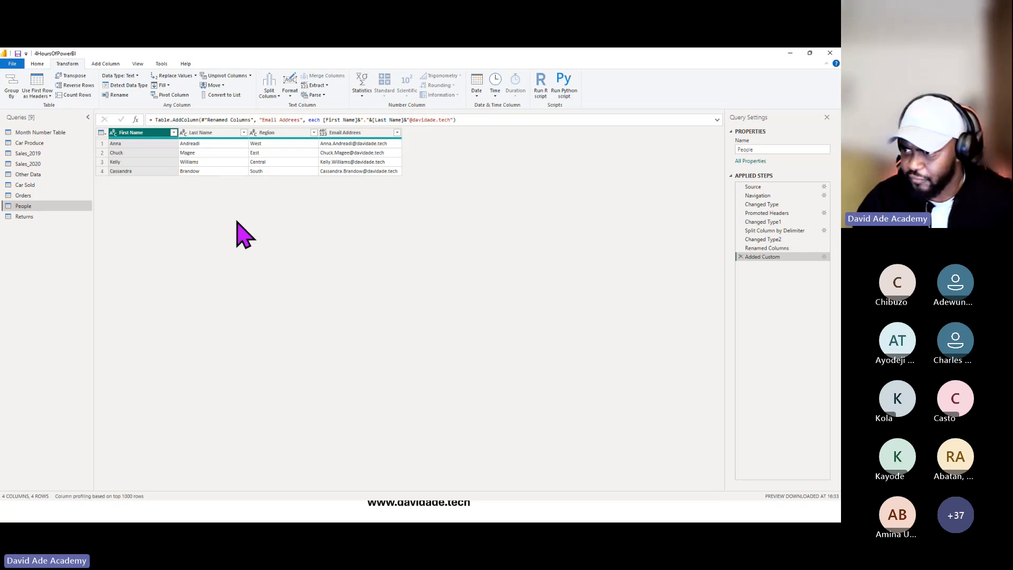
{"action": "left_click", "coordinate": [396, 132]}
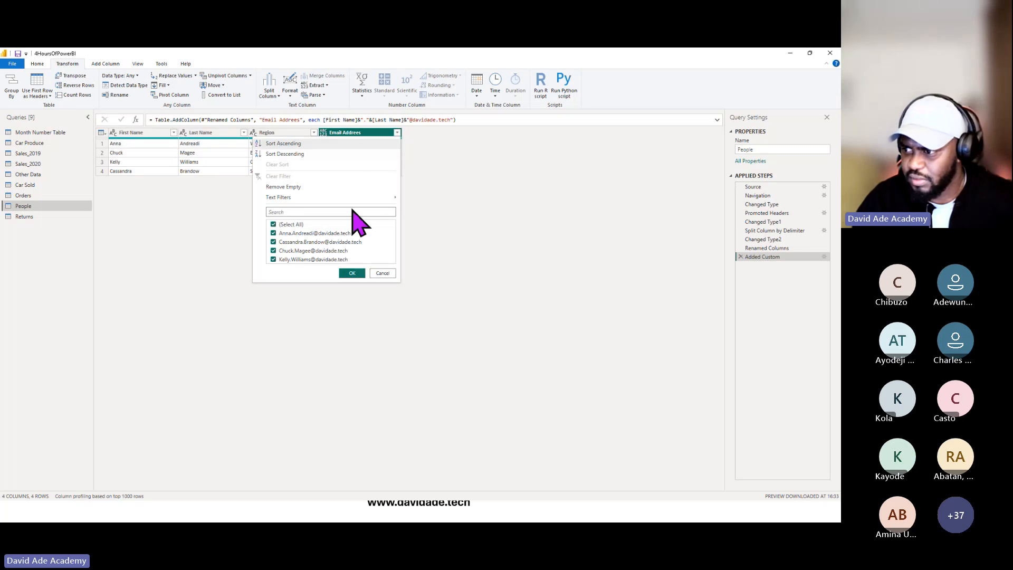
{"action": "left_click", "coordinate": [397, 132]}
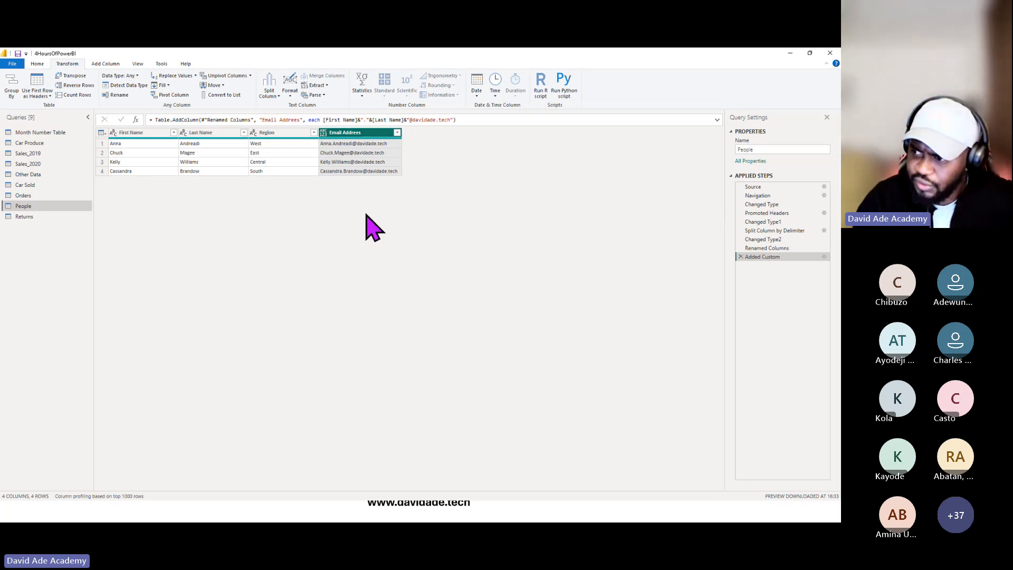
{"action": "left_click", "coordinate": [323, 133]}
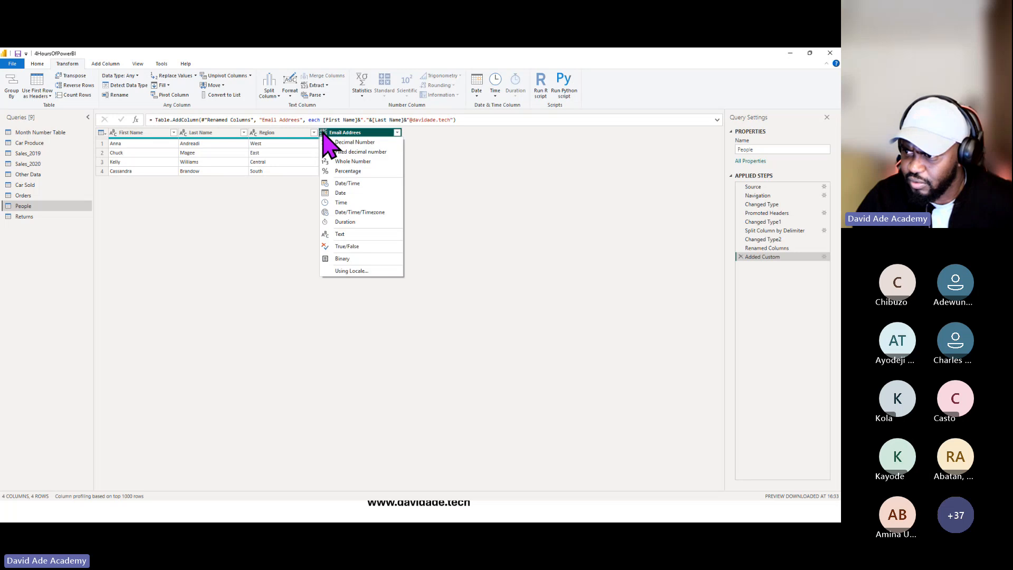
{"action": "left_click", "coordinate": [368, 234]}
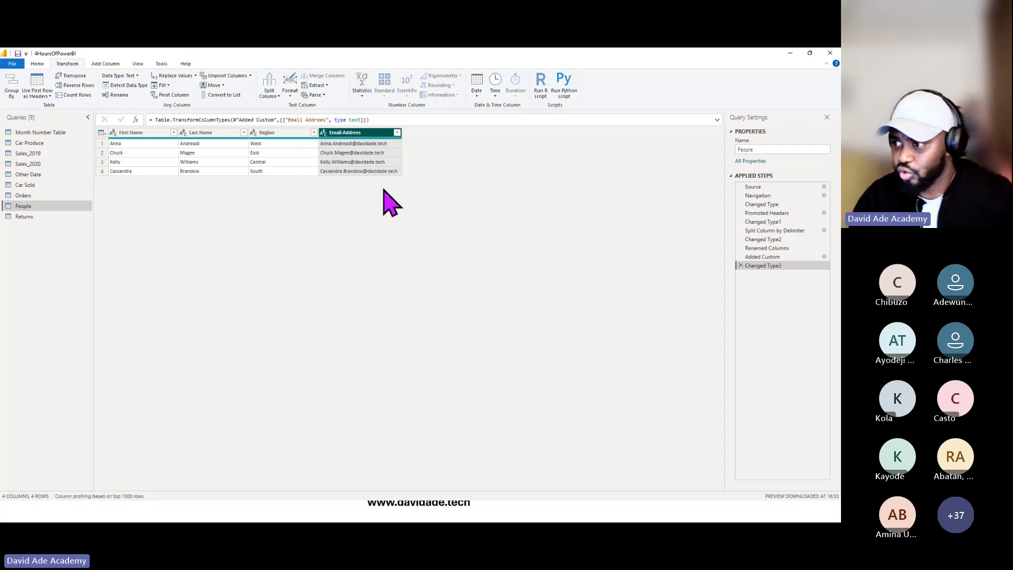
Examine the columns of the Orders query, including its customer, location and product fields.
{"action": "left_click", "coordinate": [68, 197]}
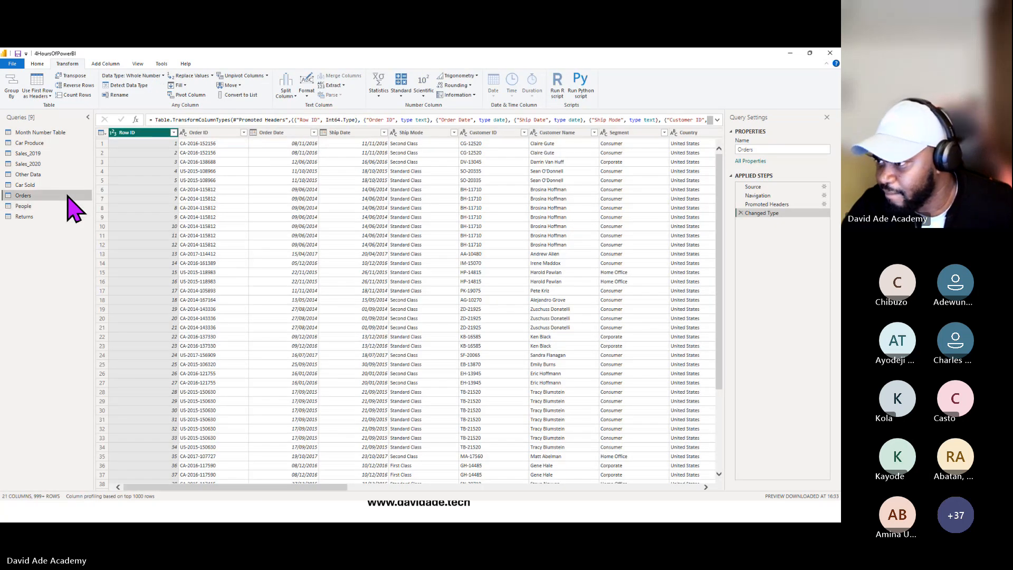
{"action": "left_click_drag", "start_coordinate": [265, 487], "coordinate": [118, 475]}
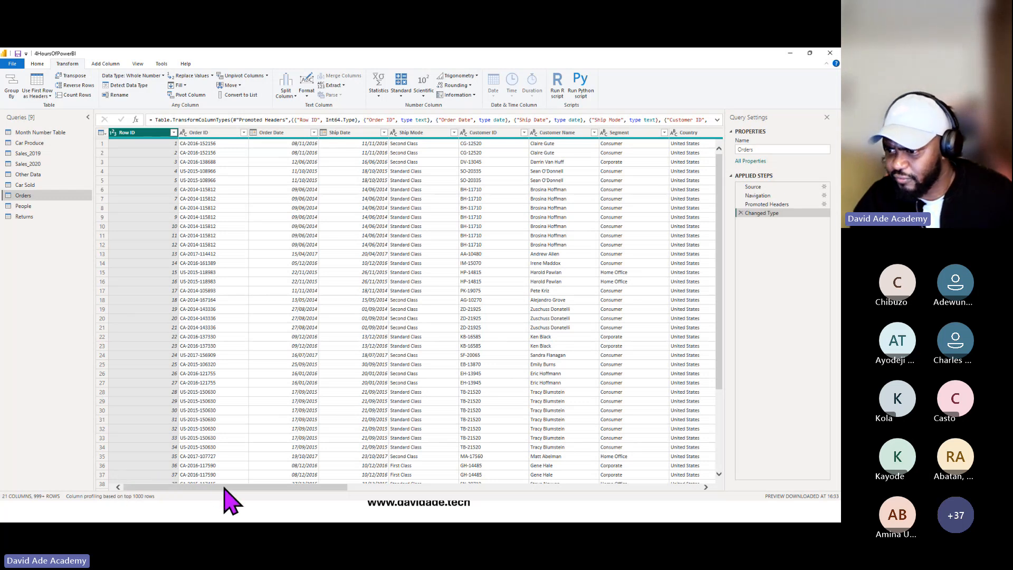
{"action": "left_click_drag", "start_coordinate": [231, 489], "coordinate": [162, 486]}
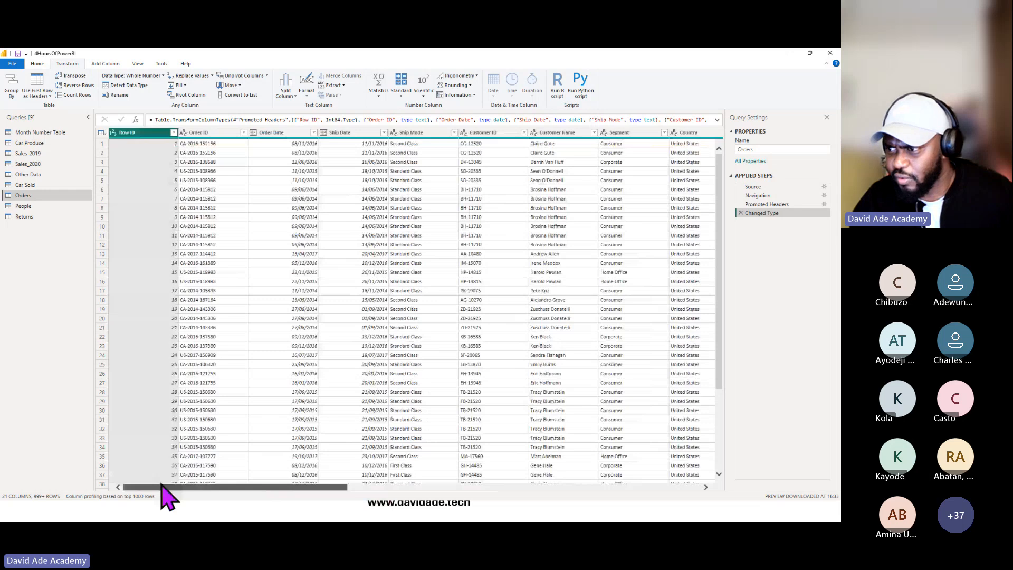
{"action": "left_click_drag", "start_coordinate": [290, 487], "coordinate": [345, 488]}
{"action": "left_click", "coordinate": [340, 133]}
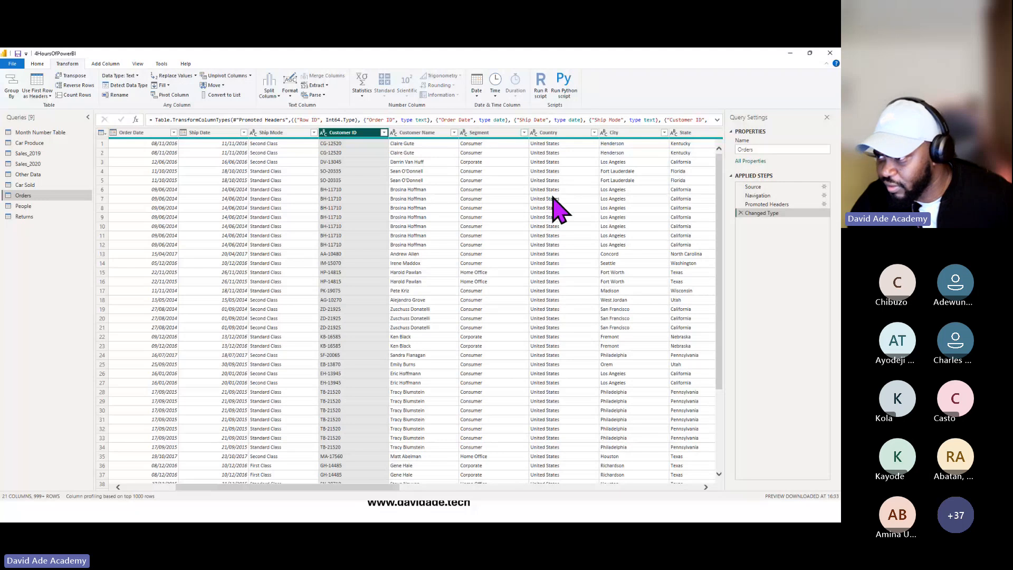
{"action": "left_click_drag", "start_coordinate": [355, 488], "coordinate": [495, 488]}
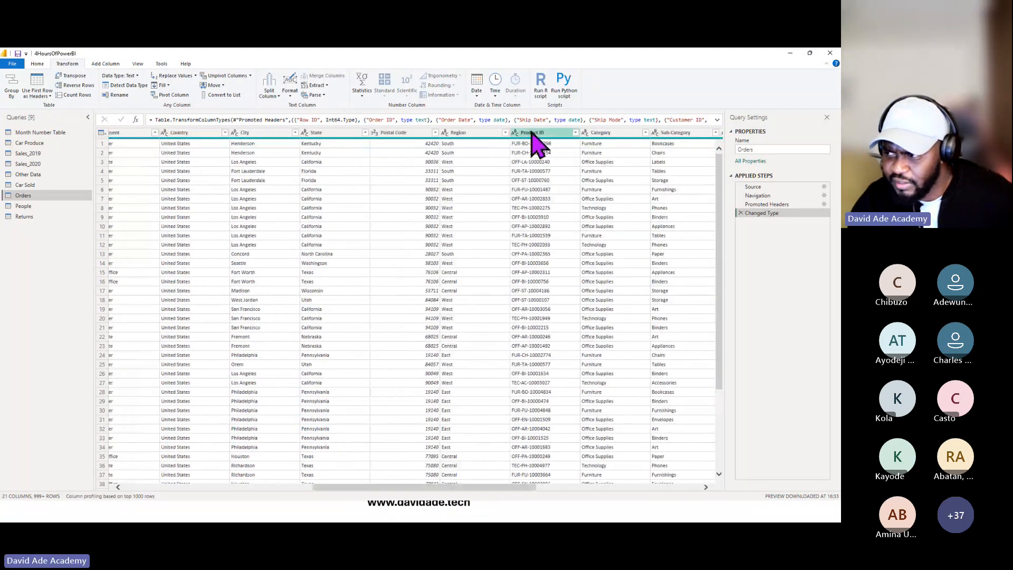
{"action": "left_click", "coordinate": [671, 135]}
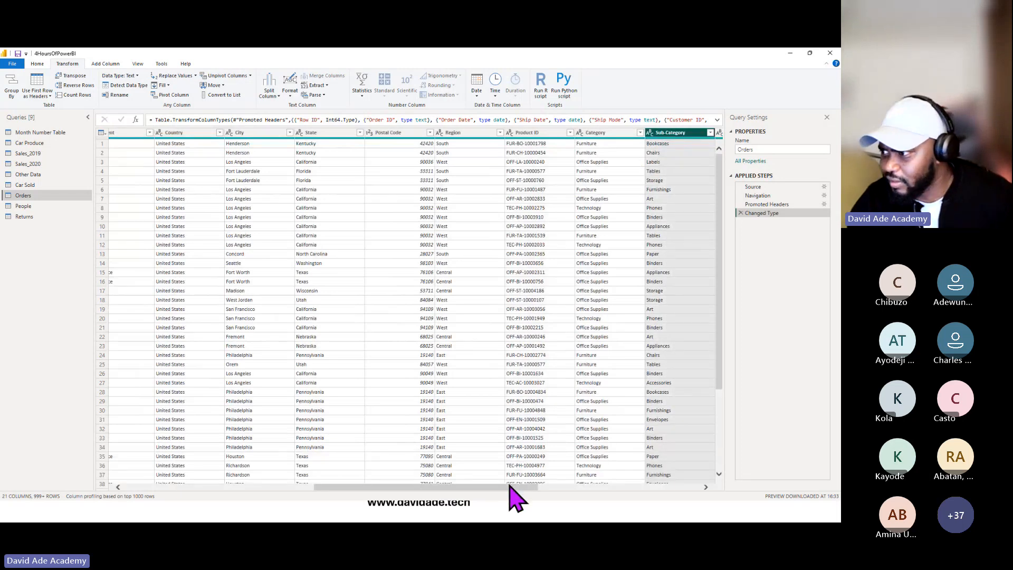
{"action": "left_click_drag", "start_coordinate": [510, 487], "coordinate": [154, 338]}
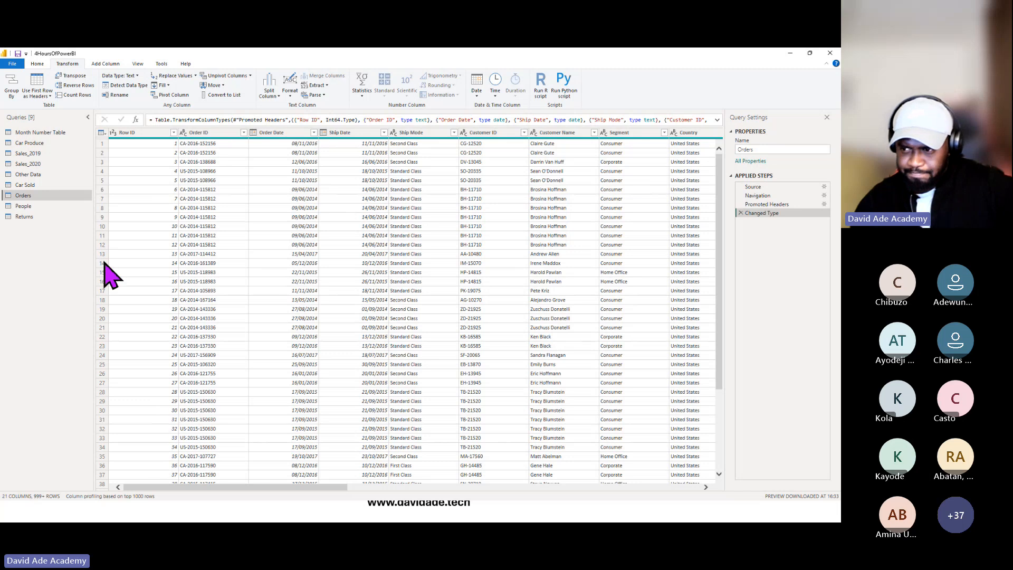
Duplicate the Orders query and rename the copy as Customer.
{"action": "right_click", "coordinate": [46, 210]}
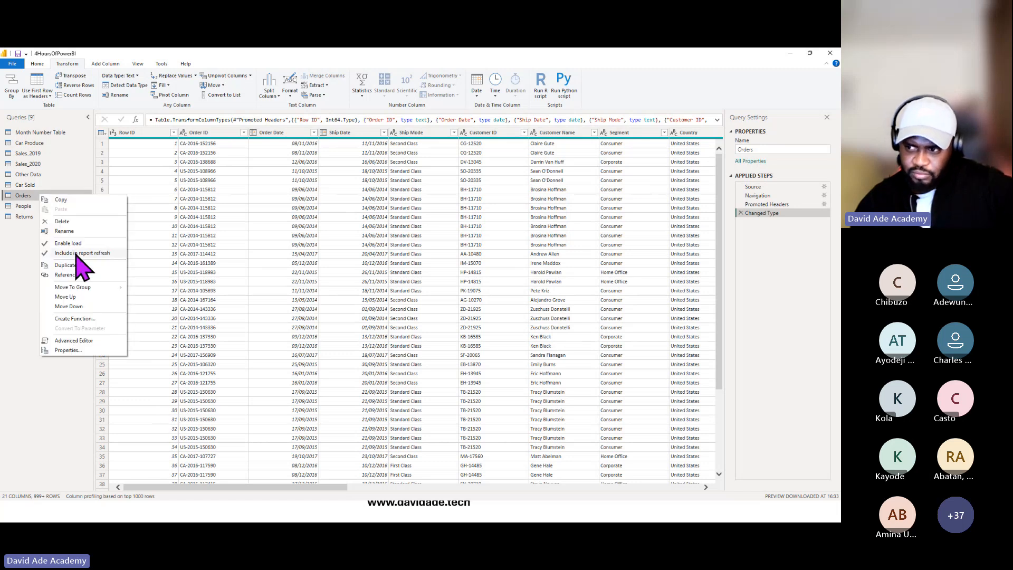
{"action": "key", "text": "Escape"}
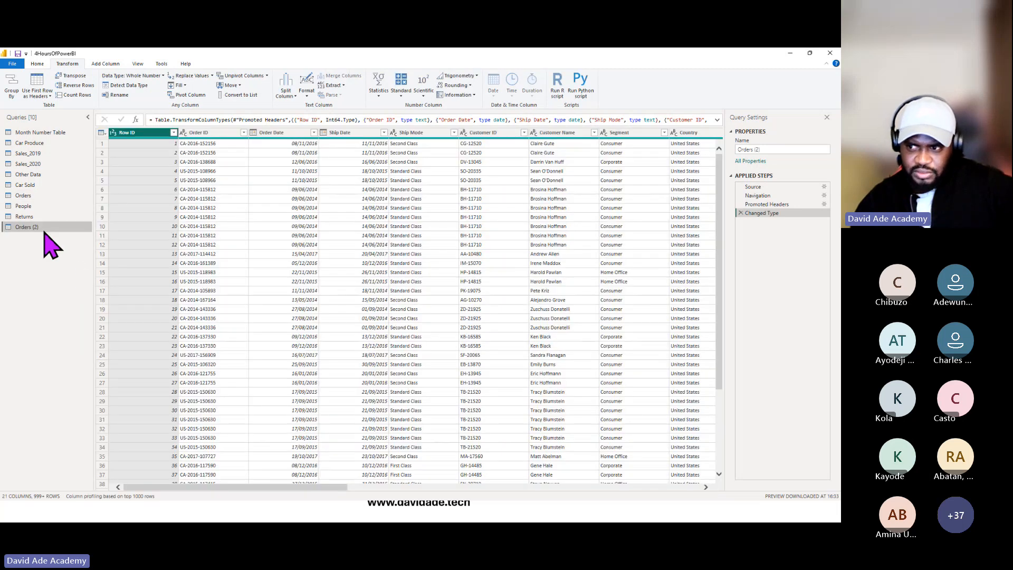
{"action": "double_click", "coordinate": [41, 226]}
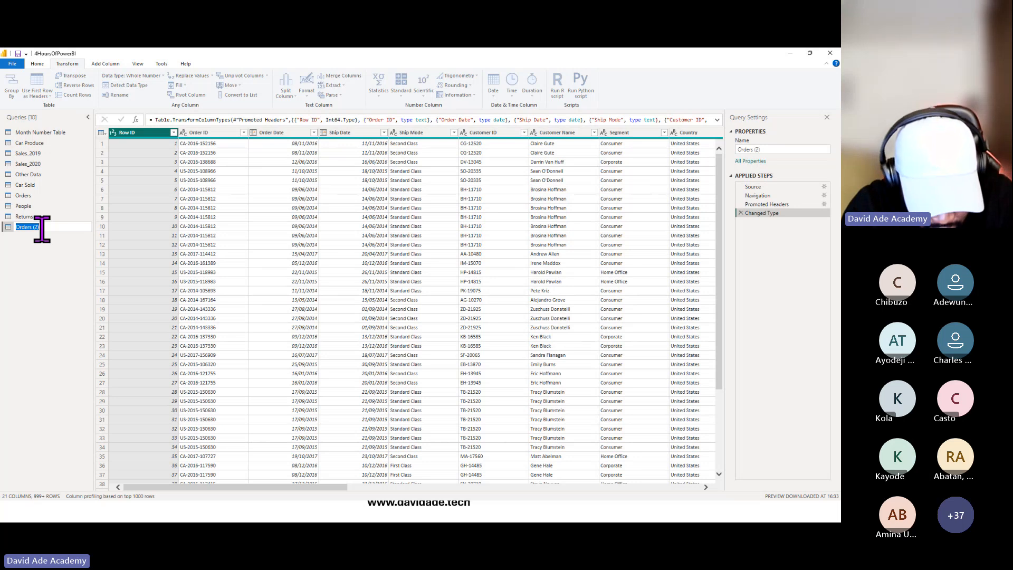
{"action": "type", "text": "Customer"}
{"action": "key", "text": "Return"}
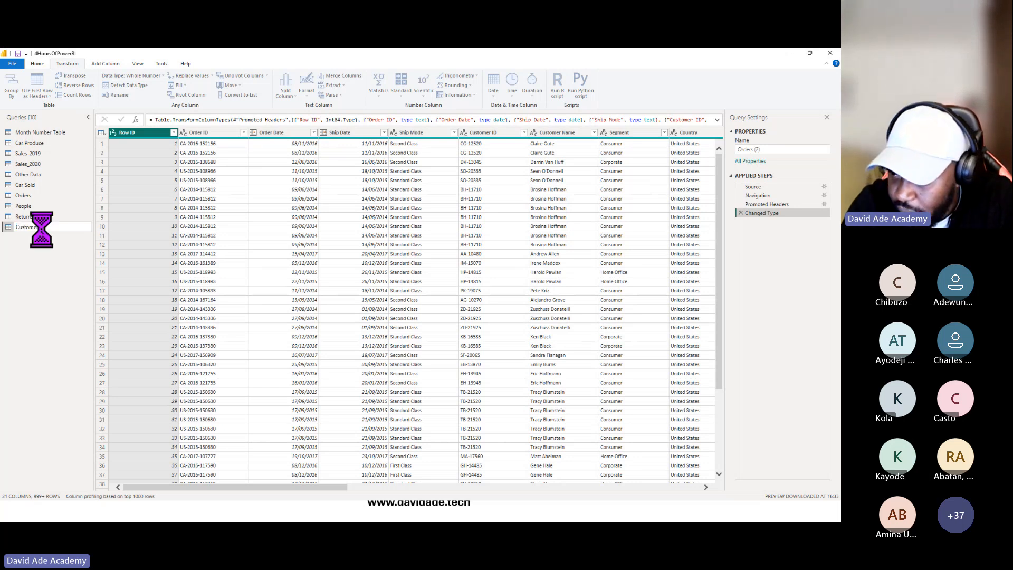
Duplicate the Customer query and rename the copy as Product Table.
{"action": "right_click", "coordinate": [37, 229]}
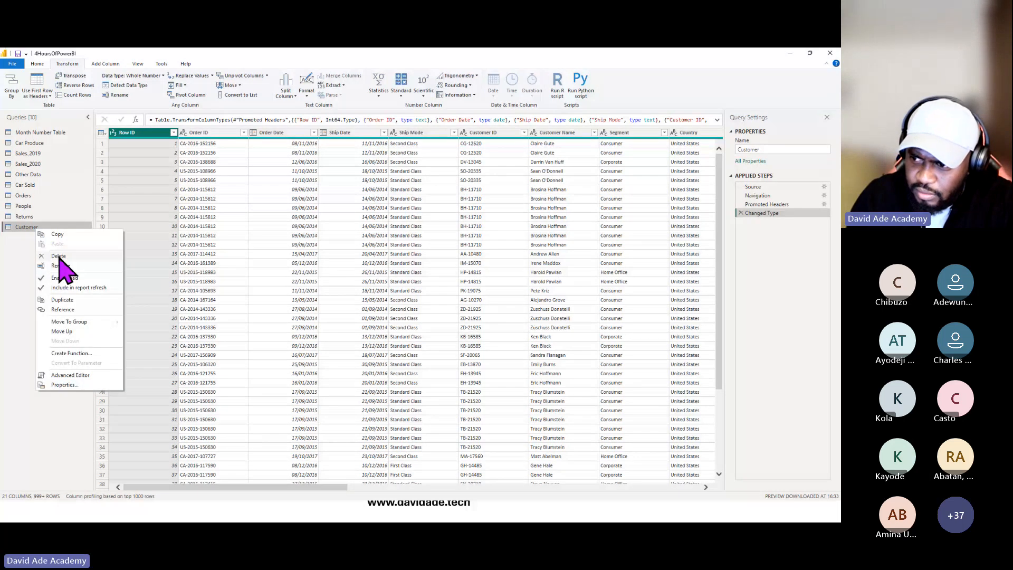
{"action": "left_click", "coordinate": [65, 299]}
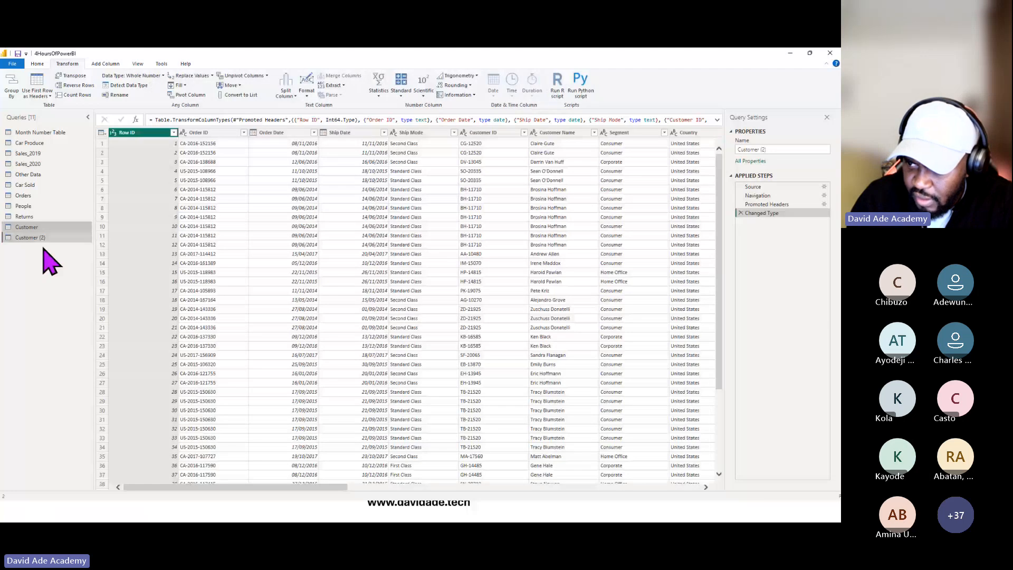
{"action": "double_click", "coordinate": [43, 238]}
{"action": "type", "text": "Pro"}
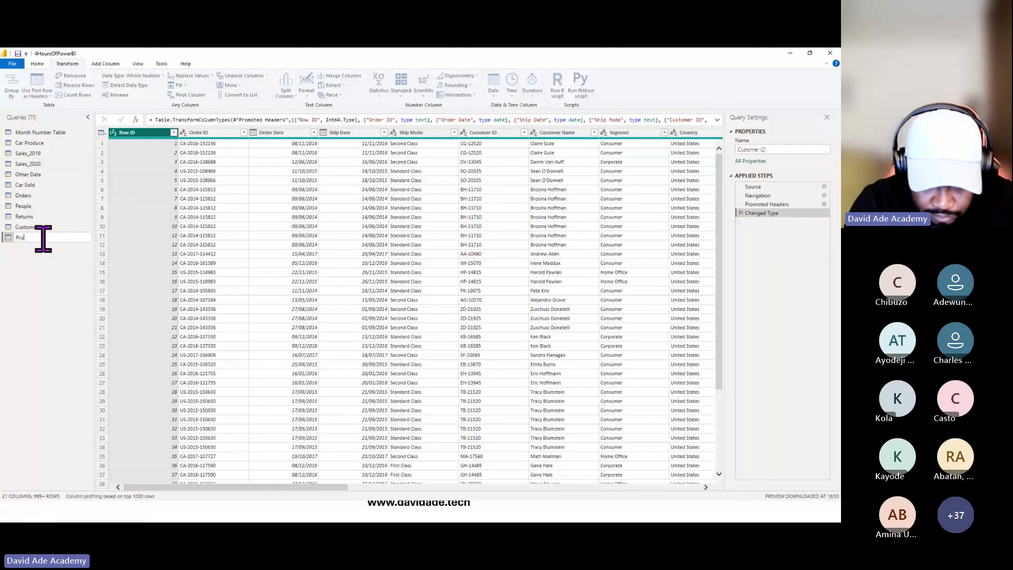
{"action": "type", "text": "duct T"}
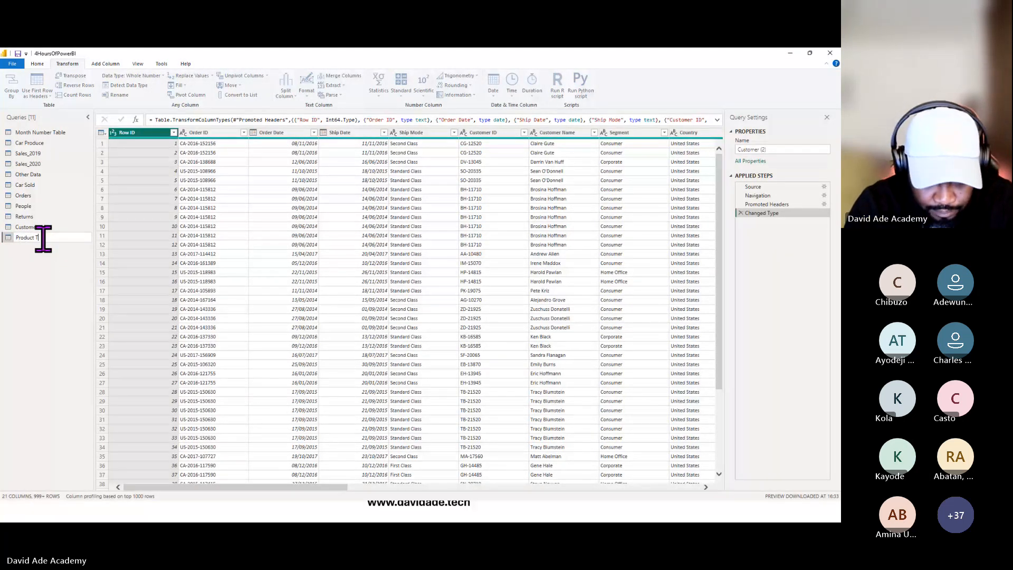
{"action": "type", "text": "able"}
{"action": "key", "text": "Return"}
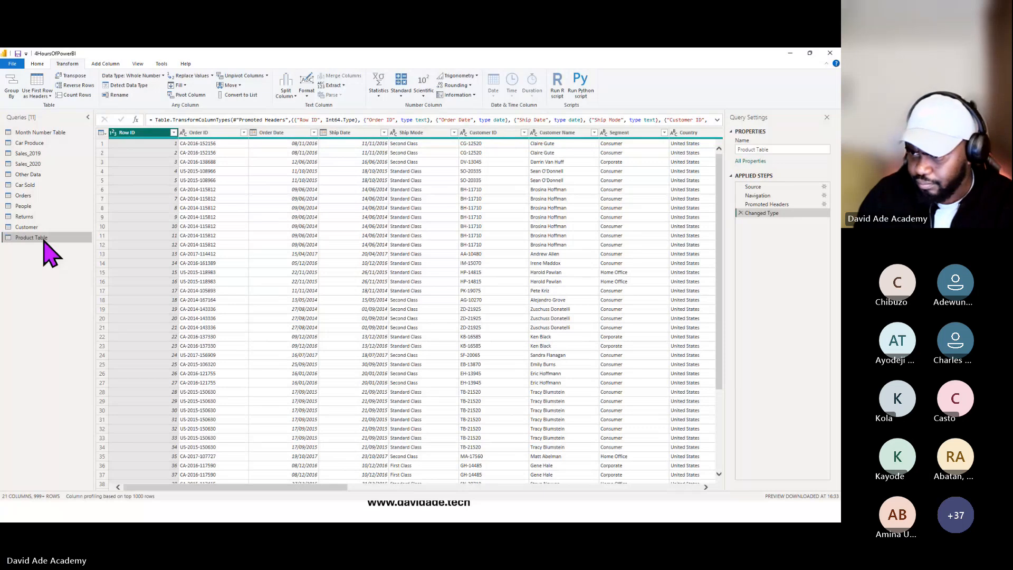
Select all columns from Customer ID through Region in the Orders query.
{"action": "left_click", "coordinate": [35, 195]}
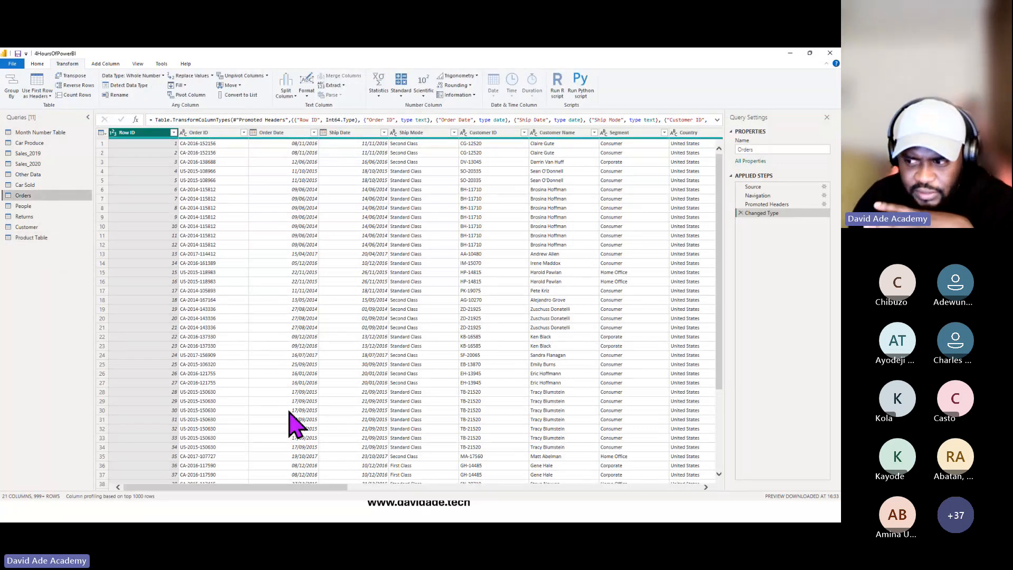
{"action": "left_click_drag", "start_coordinate": [311, 492], "coordinate": [393, 488]}
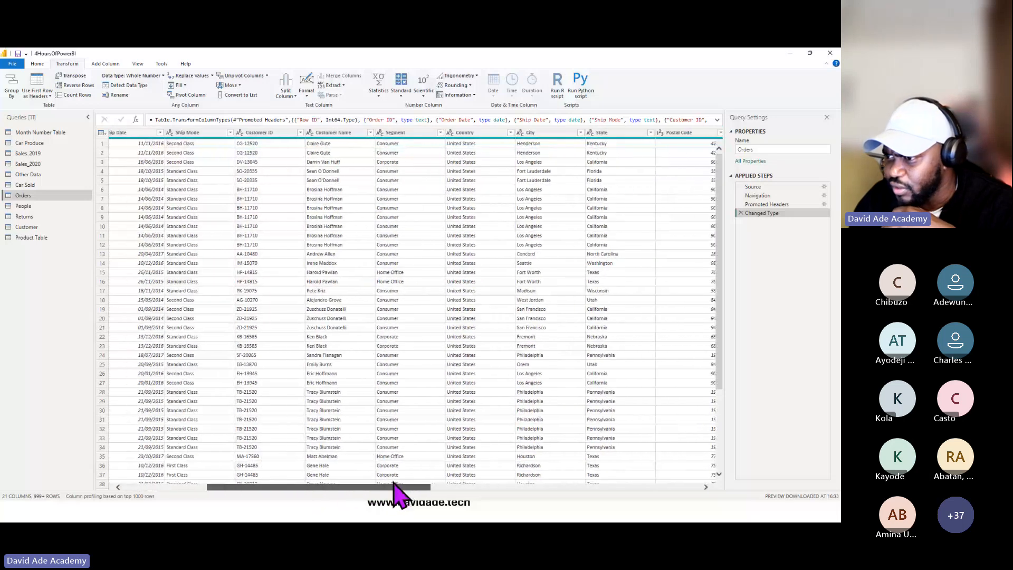
{"action": "left_click", "coordinate": [274, 136]}
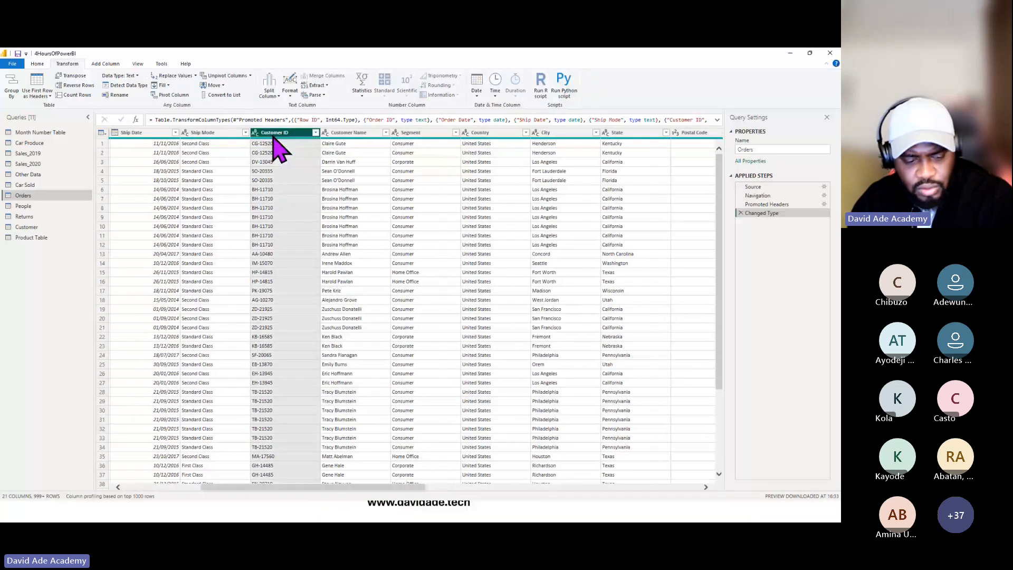
{"action": "left_click", "coordinate": [358, 135], "text": "shift"}
{"action": "left_click", "coordinate": [425, 135], "text": "shift"}
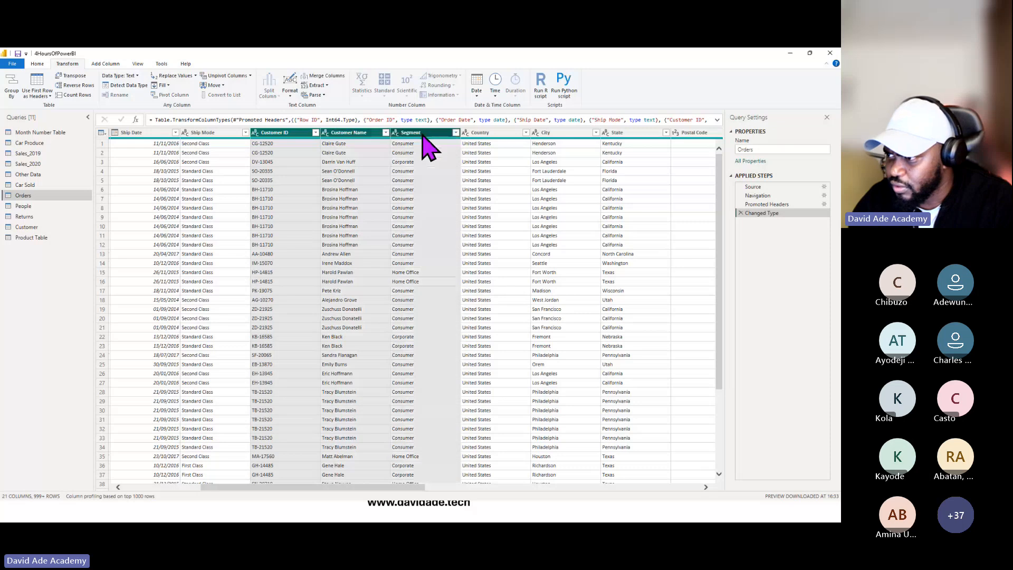
{"action": "left_click", "coordinate": [545, 135], "text": "shift"}
{"action": "left_click", "coordinate": [618, 133], "text": "shift"}
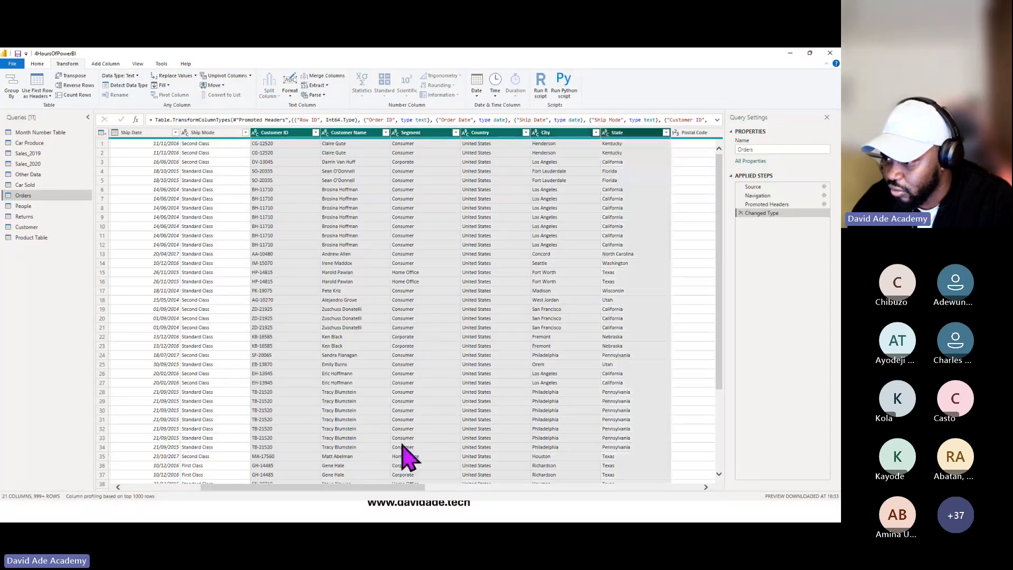
{"action": "left_click_drag", "start_coordinate": [399, 489], "coordinate": [448, 491]}
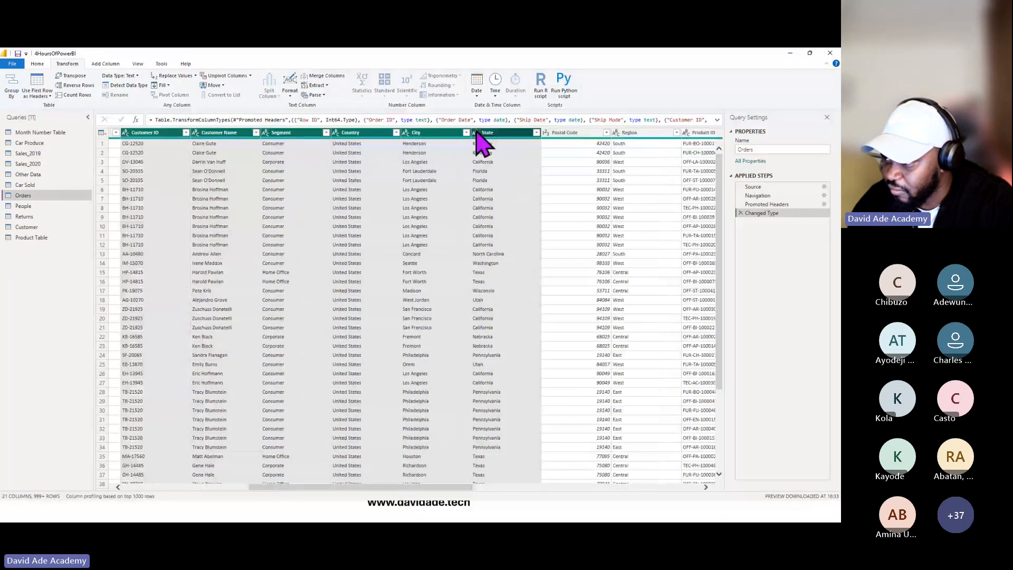
{"action": "left_click", "coordinate": [574, 135], "text": "shift"}
{"action": "left_click", "coordinate": [621, 135], "text": "shift"}
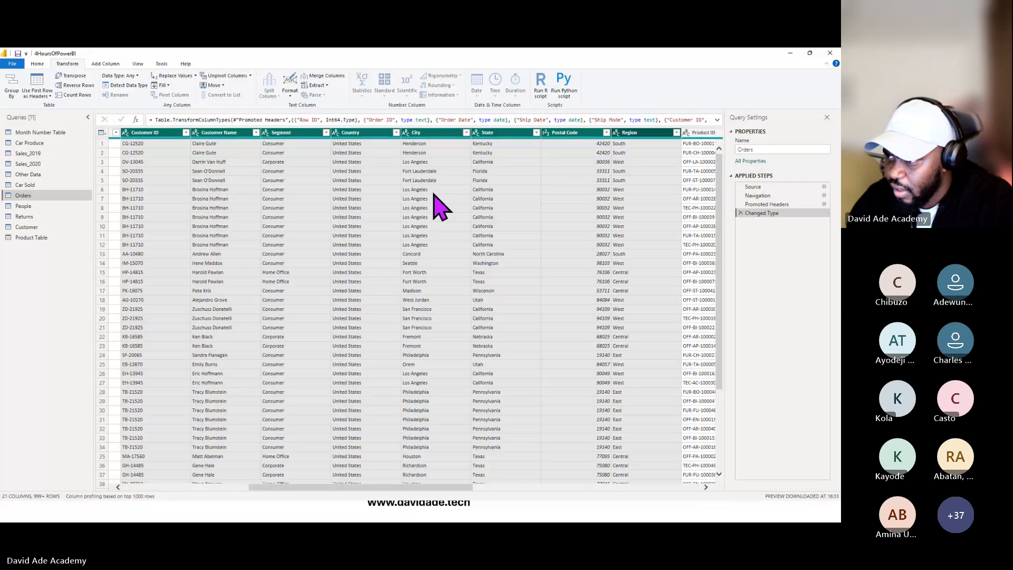
Extend the Orders column selection through Product Name and remove all the selected customer, location and product columns.
{"action": "left_click_drag", "start_coordinate": [437, 488], "coordinate": [557, 483]}
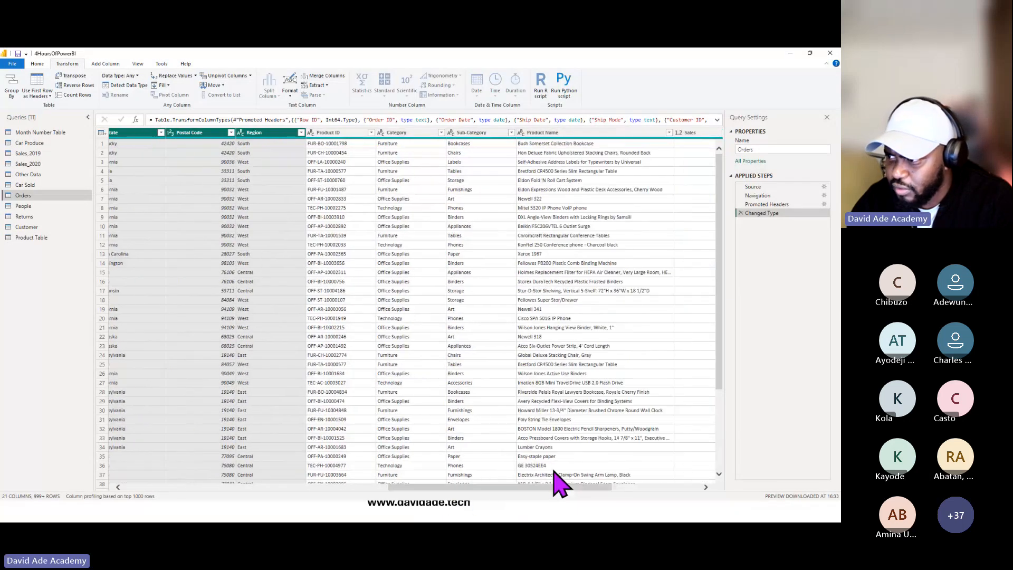
{"action": "left_click", "coordinate": [359, 134], "text": "shift"}
{"action": "left_click", "coordinate": [411, 133], "text": "shift"}
{"action": "left_click", "coordinate": [477, 133], "text": "shift"}
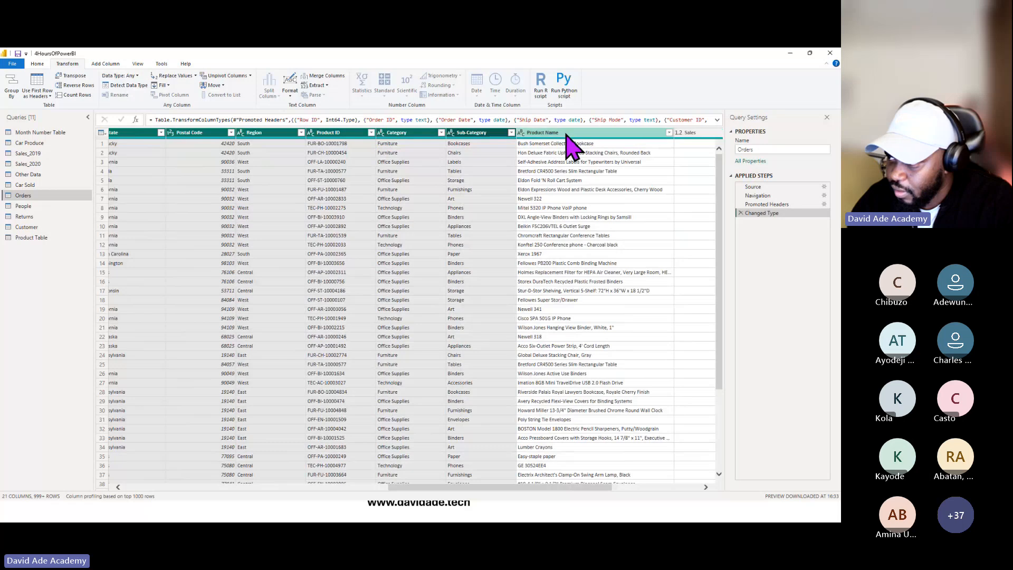
{"action": "left_click", "coordinate": [567, 133], "text": "shift"}
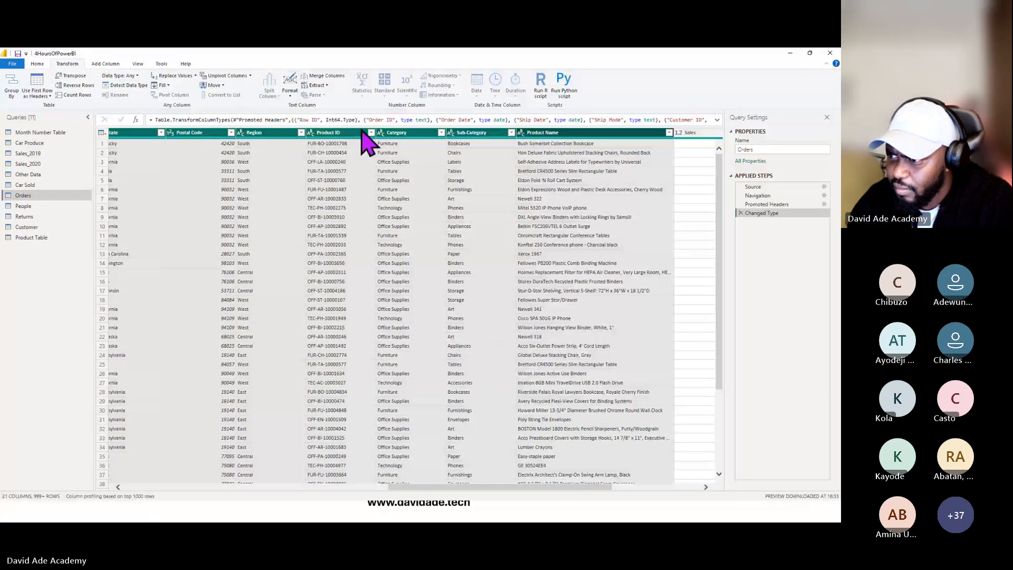
{"action": "right_click", "coordinate": [346, 135]}
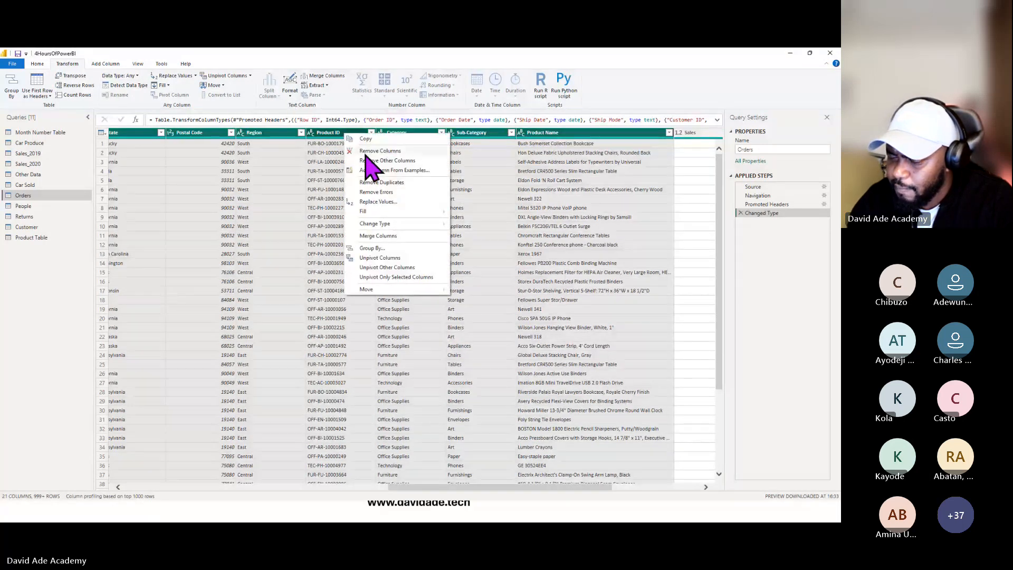
{"action": "left_click", "coordinate": [364, 153]}
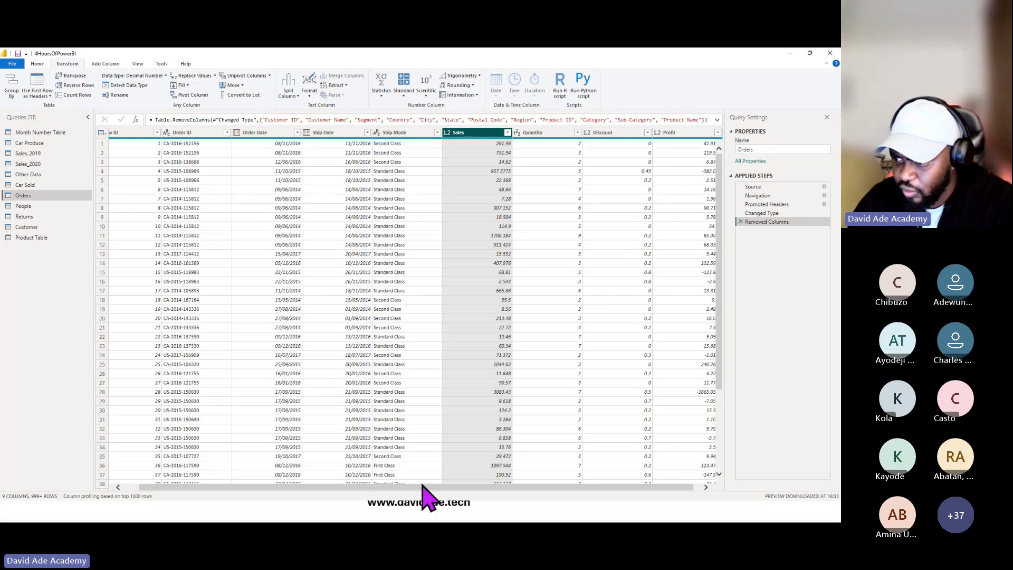
{"action": "left_click_drag", "start_coordinate": [422, 486], "coordinate": [411, 486]}
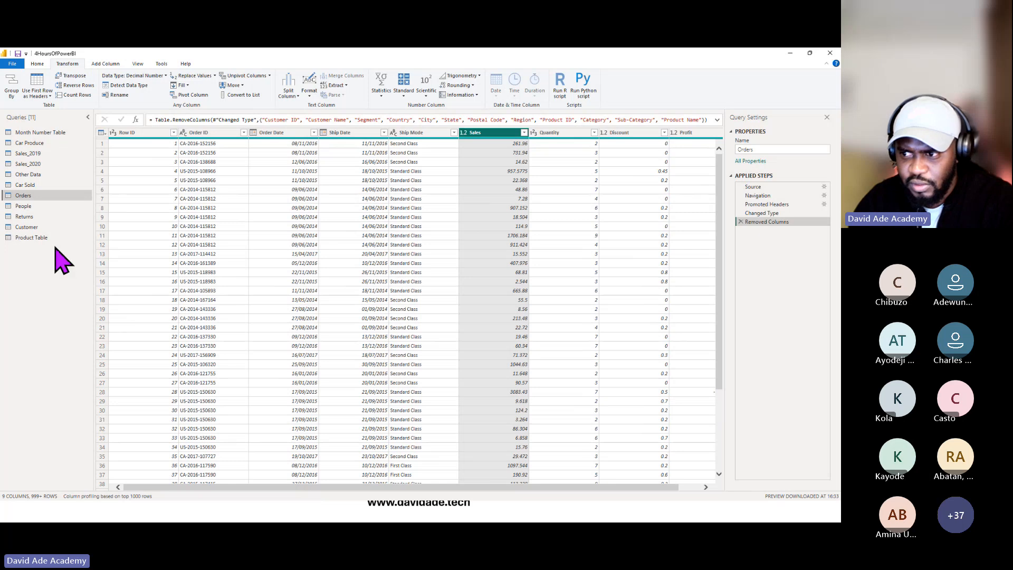
Keep only the columns from Customer ID through Region in the Customer query, removing all other columns.
{"action": "left_click", "coordinate": [37, 227]}
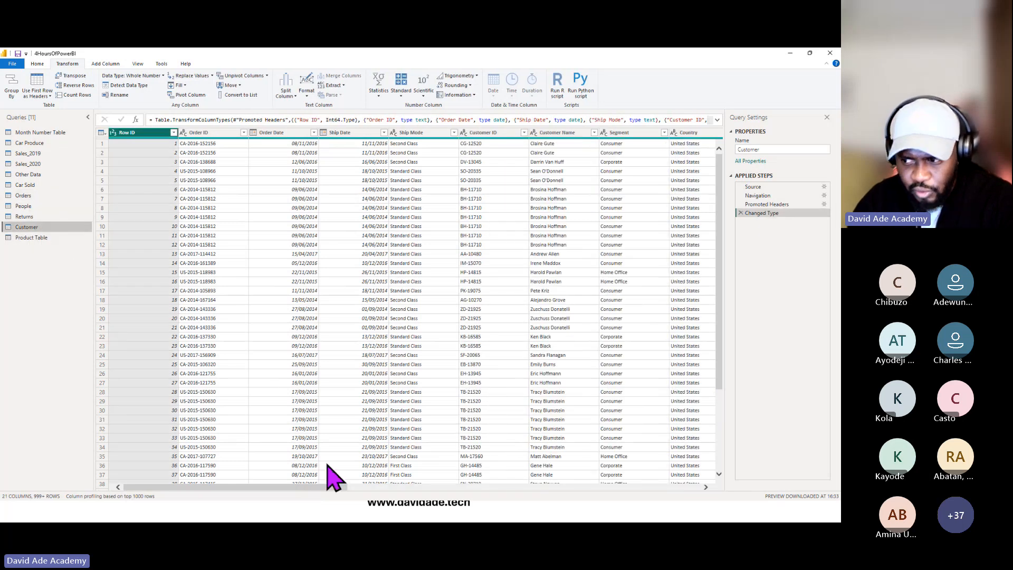
{"action": "left_click", "coordinate": [330, 483]}
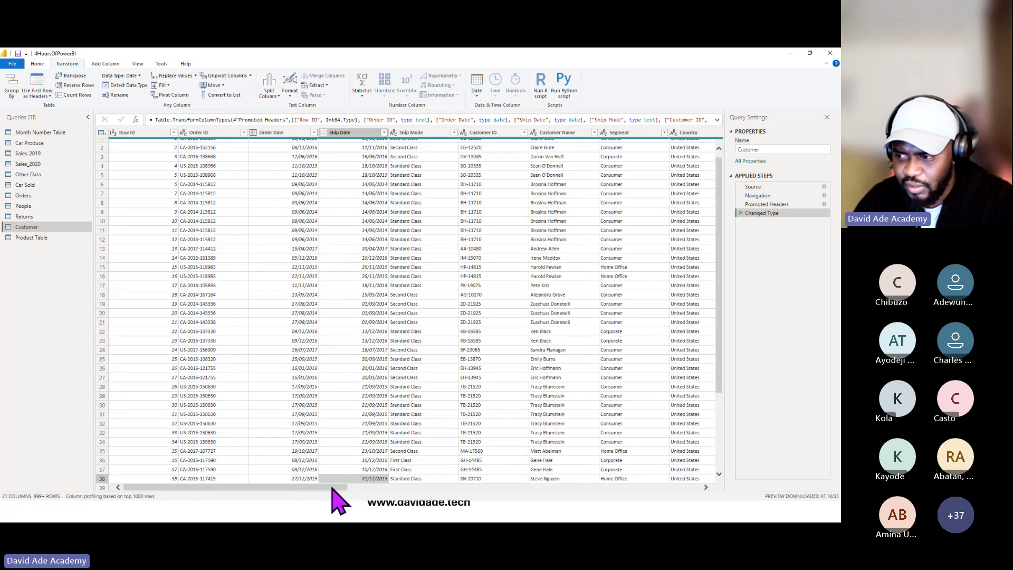
{"action": "left_click_drag", "start_coordinate": [332, 488], "coordinate": [365, 486]}
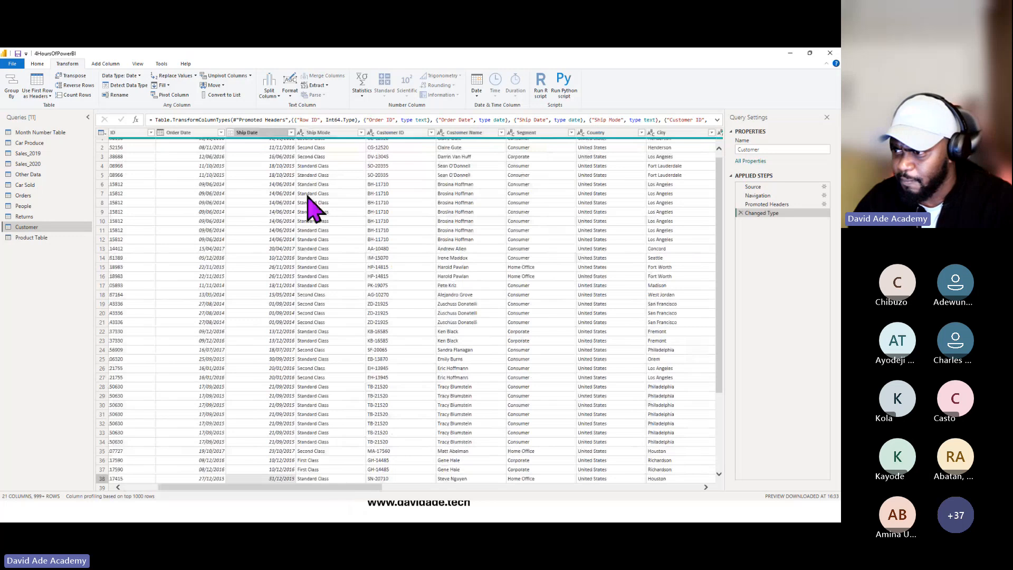
{"action": "left_click", "coordinate": [388, 133]}
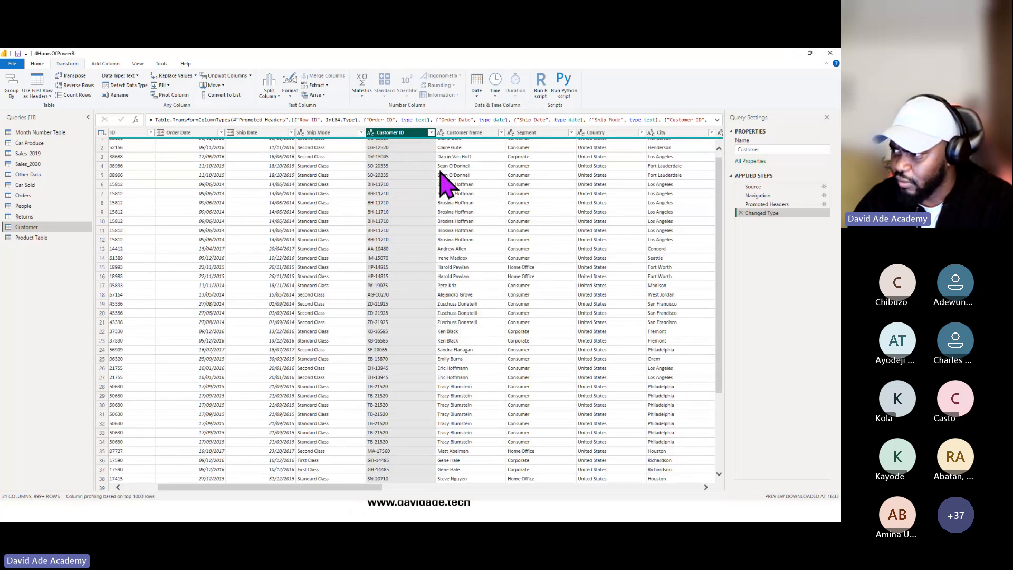
{"action": "left_click", "coordinate": [599, 132], "text": "shift"}
{"action": "left_click", "coordinate": [667, 132], "text": "shift"}
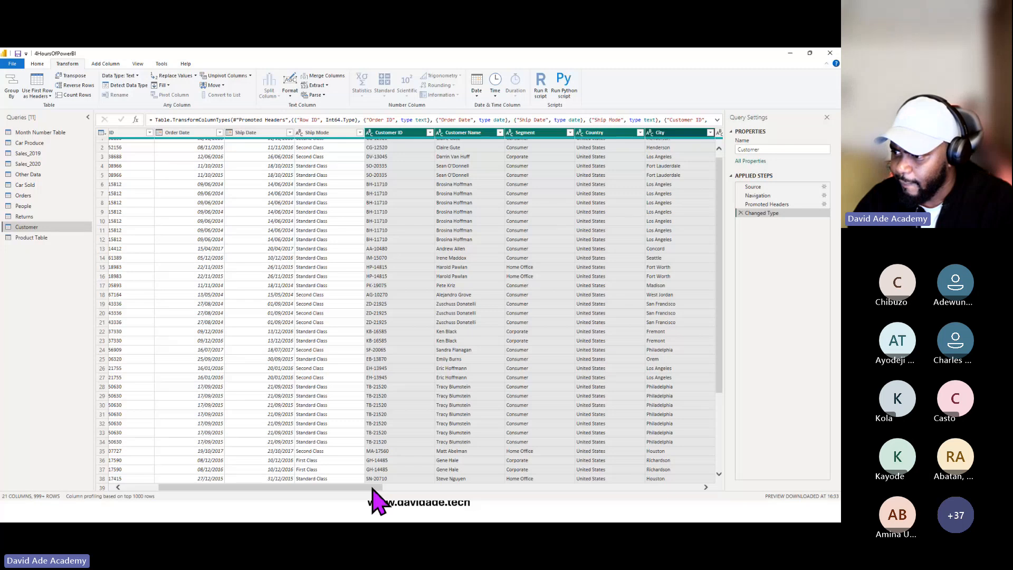
{"action": "left_click_drag", "start_coordinate": [373, 488], "coordinate": [464, 475]}
{"action": "left_click", "coordinate": [510, 133], "text": "shift"}
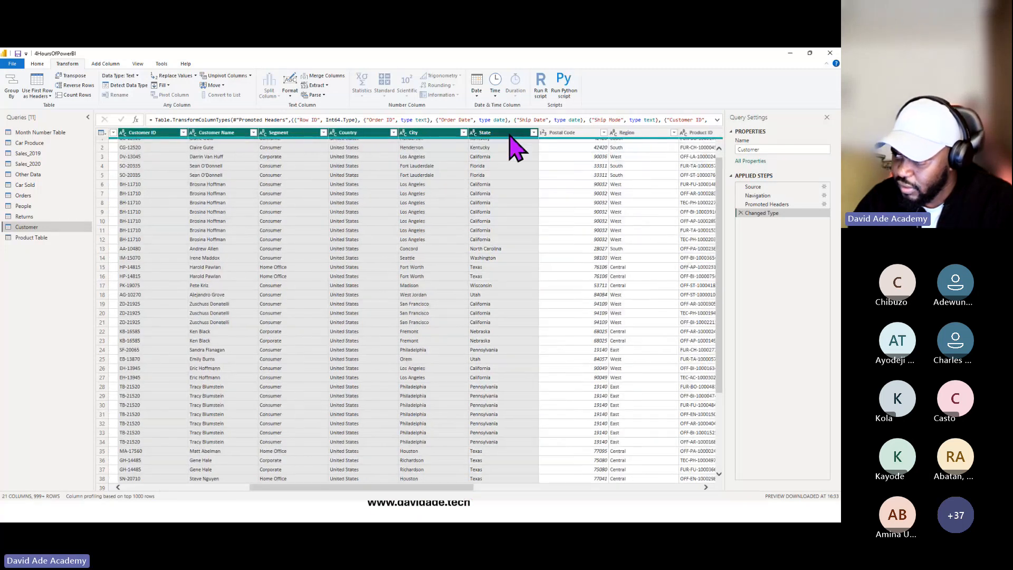
{"action": "left_click", "coordinate": [569, 132], "text": "shift"}
{"action": "left_click", "coordinate": [639, 133], "text": "shift"}
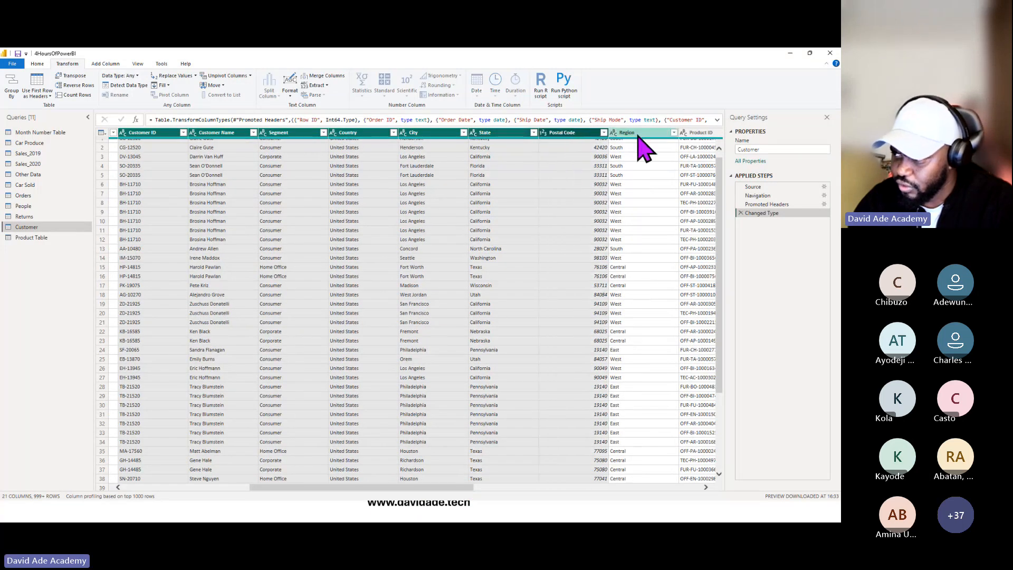
{"action": "right_click", "coordinate": [569, 135]}
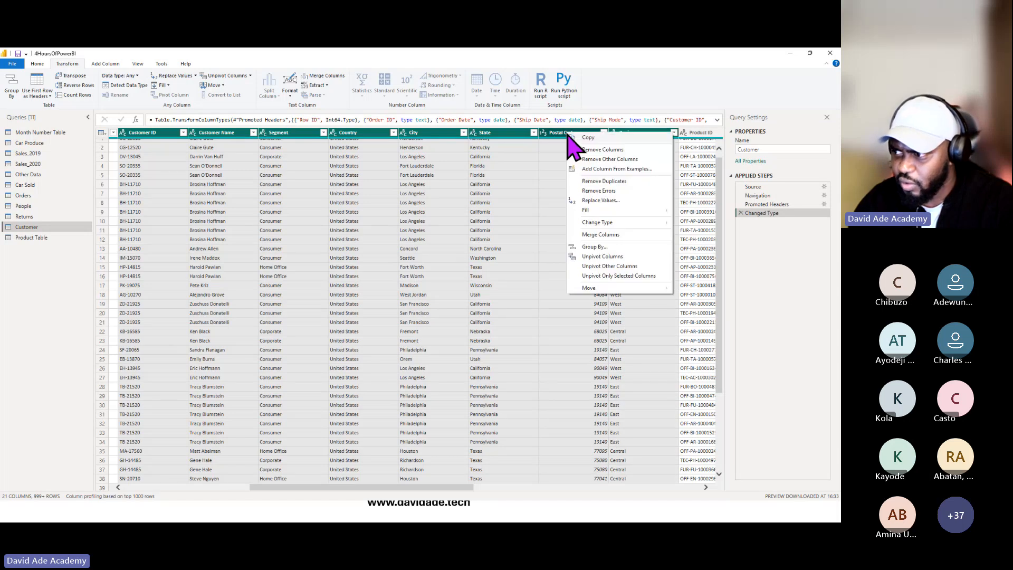
{"action": "left_click", "coordinate": [631, 159]}
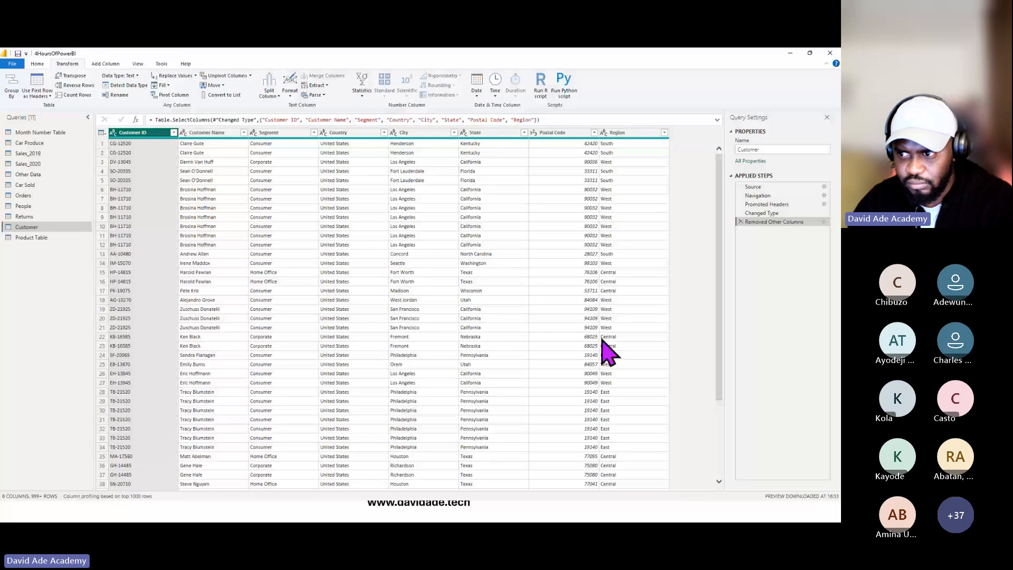
Keep only Product ID, Category, Sub-Category and Product Name in the Product Table query, removing all other columns.
{"action": "left_click", "coordinate": [32, 238]}
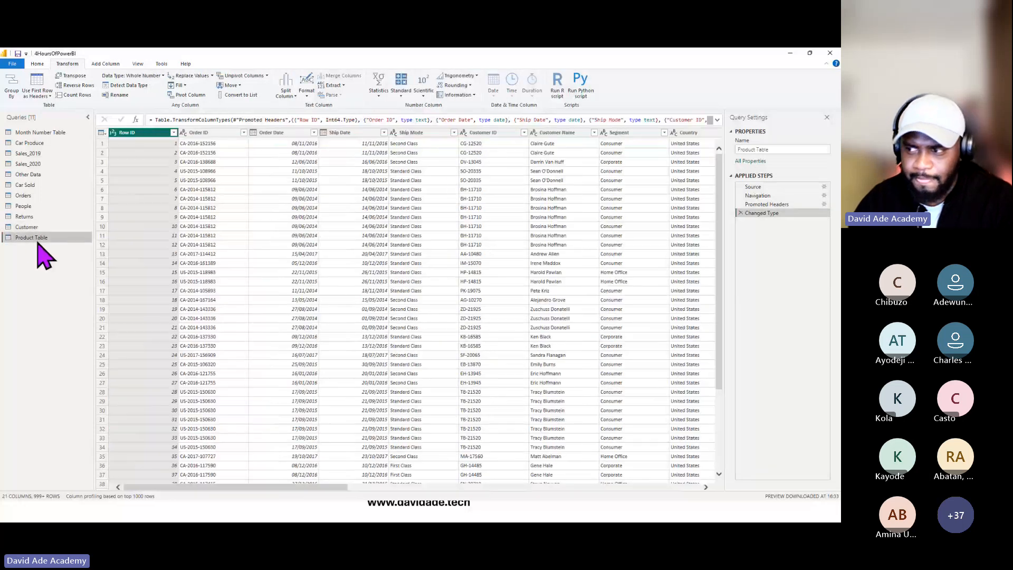
{"action": "left_click_drag", "start_coordinate": [248, 487], "coordinate": [475, 502]}
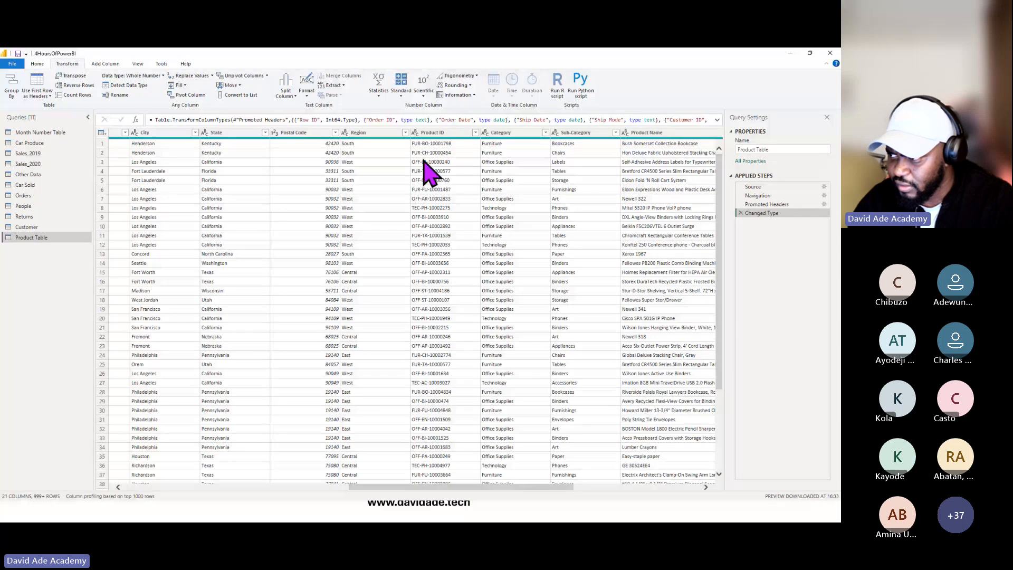
{"action": "left_click", "coordinate": [428, 171]}
{"action": "left_click", "coordinate": [518, 133]}
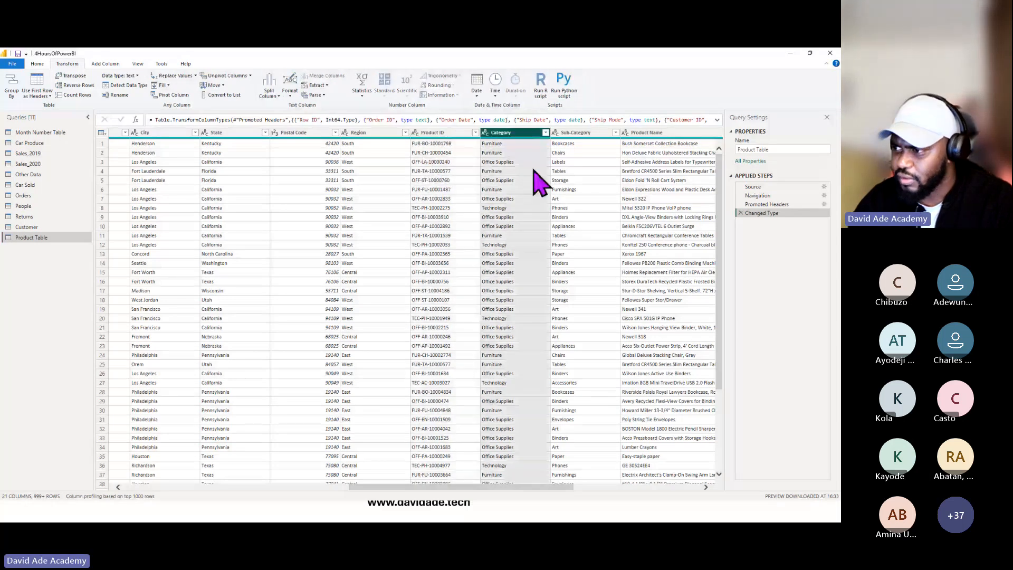
{"action": "left_click", "coordinate": [442, 142]}
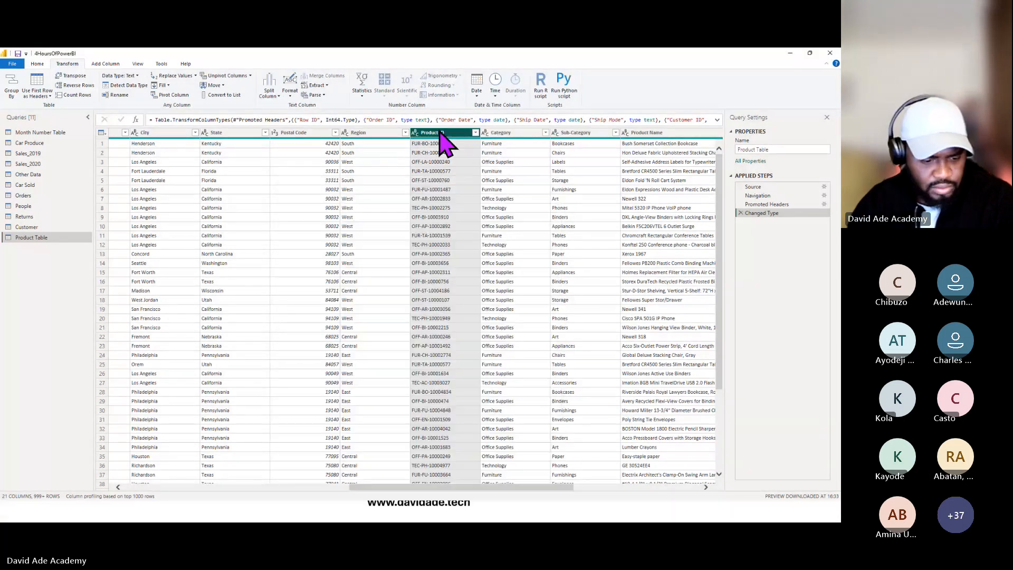
{"action": "left_click", "coordinate": [533, 143], "text": "ctrl"}
{"action": "left_click", "coordinate": [581, 150], "text": "ctrl"}
{"action": "left_click", "coordinate": [648, 153], "text": "ctrl"}
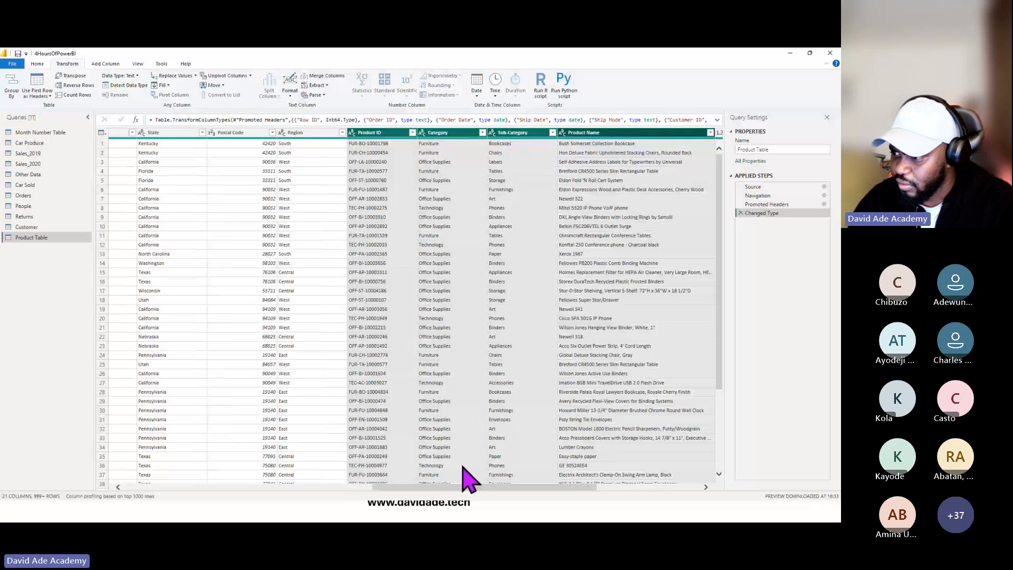
{"action": "left_click_drag", "start_coordinate": [464, 488], "coordinate": [530, 486]}
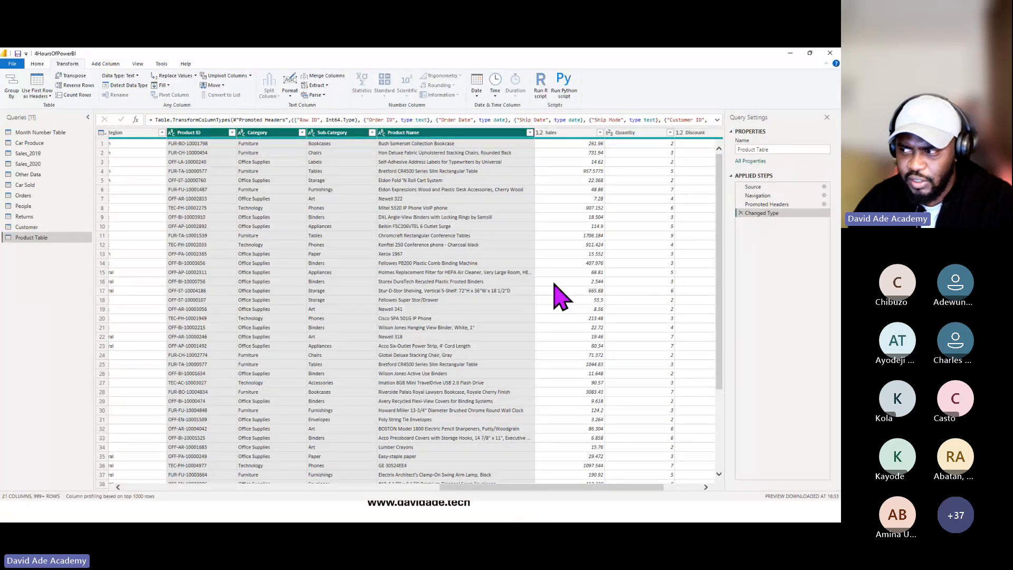
{"action": "right_click", "coordinate": [448, 137]}
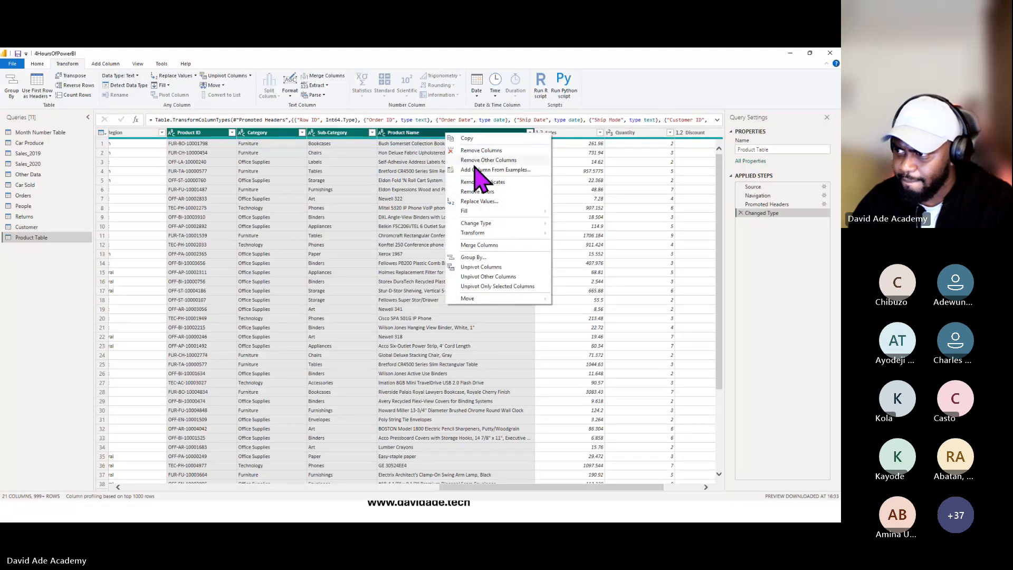
{"action": "left_click", "coordinate": [475, 162]}
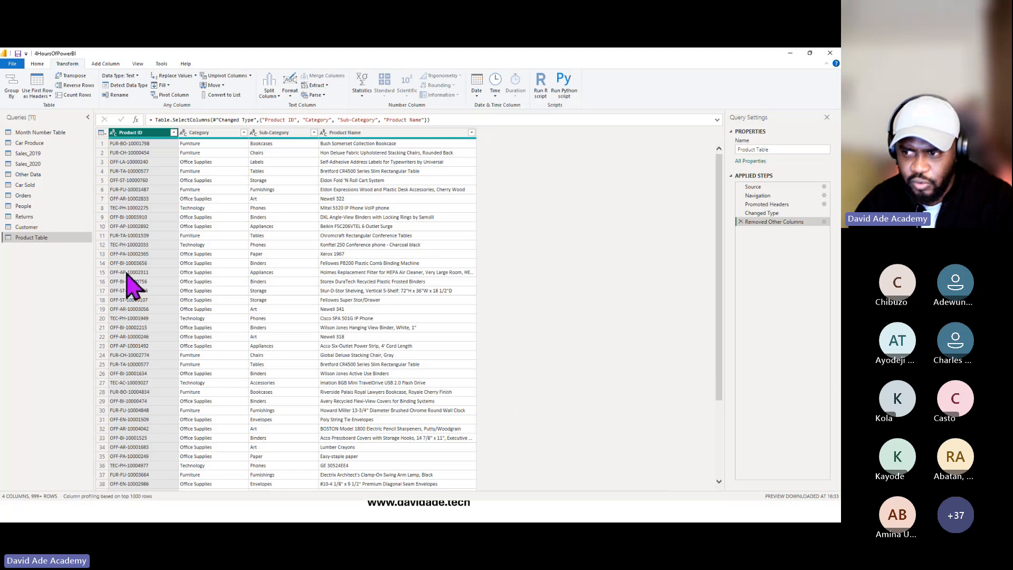
Review the Customer and Orders queries, and compare the columns of Sales_2019 and Sales_2020.
{"action": "left_click", "coordinate": [62, 228]}
{"action": "left_click", "coordinate": [46, 195]}
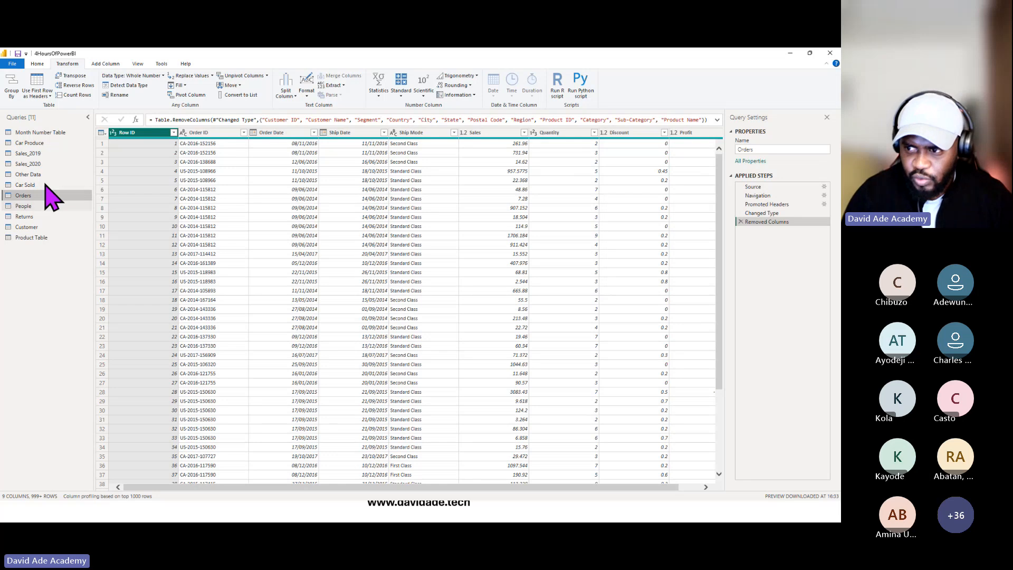
{"action": "left_click", "coordinate": [32, 154]}
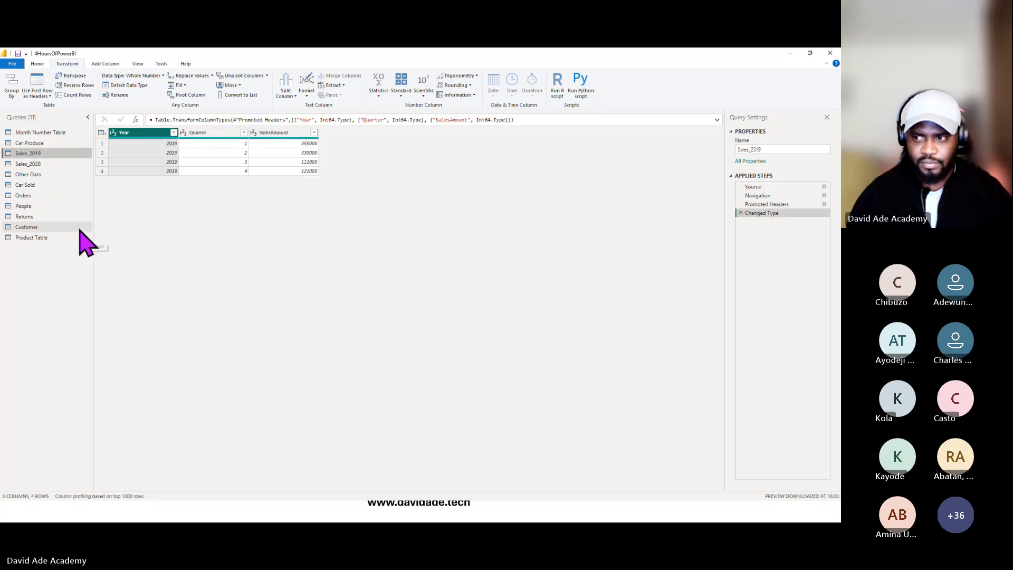
{"action": "left_click", "coordinate": [38, 165]}
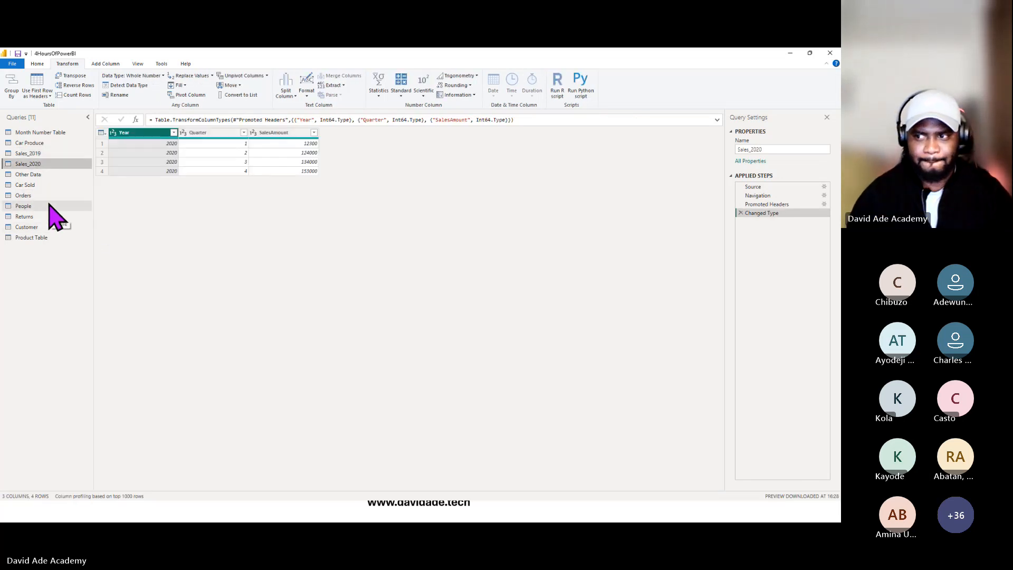
Try appending Sales_2020 to the Sales_2019 query as a two-table append, and delete the resulting append step.
{"action": "left_click", "coordinate": [35, 157]}
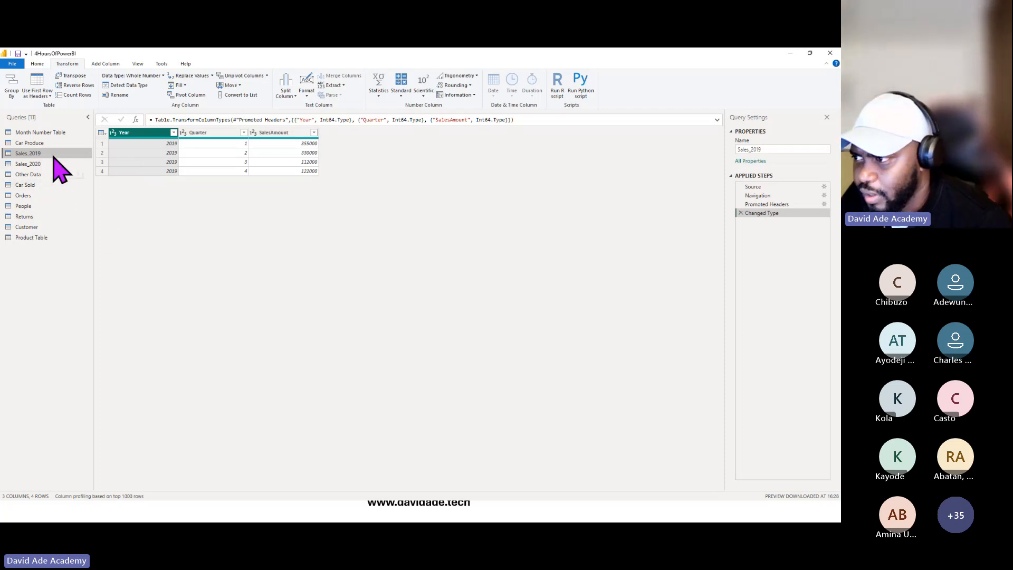
{"action": "left_click", "coordinate": [38, 64]}
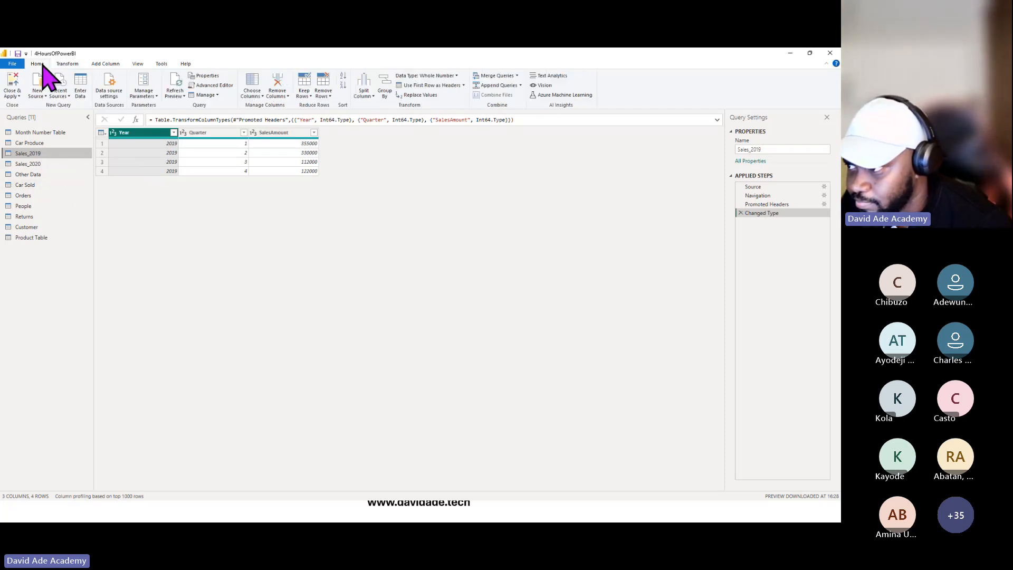
{"action": "left_click", "coordinate": [67, 64]}
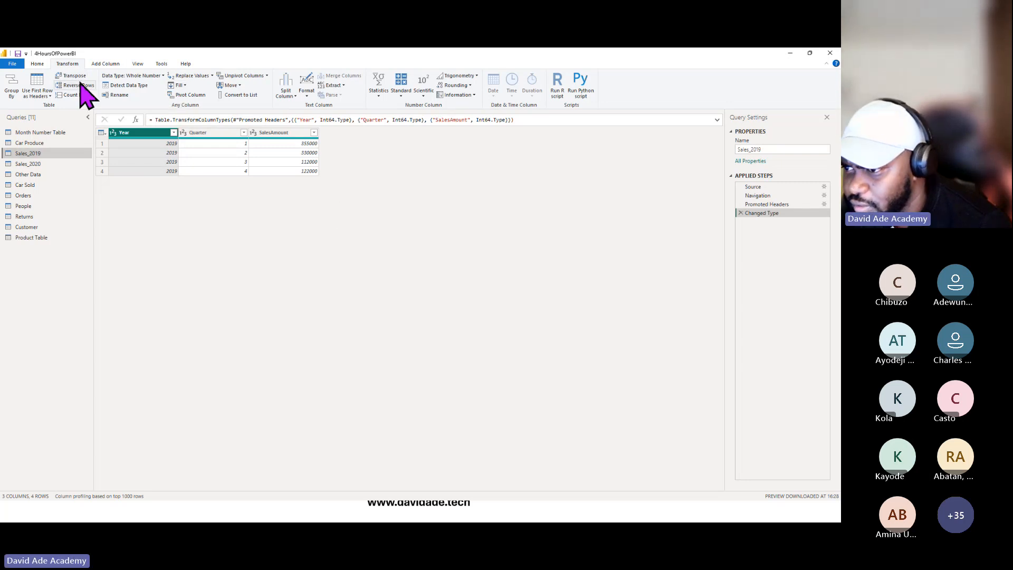
{"action": "left_click", "coordinate": [37, 64]}
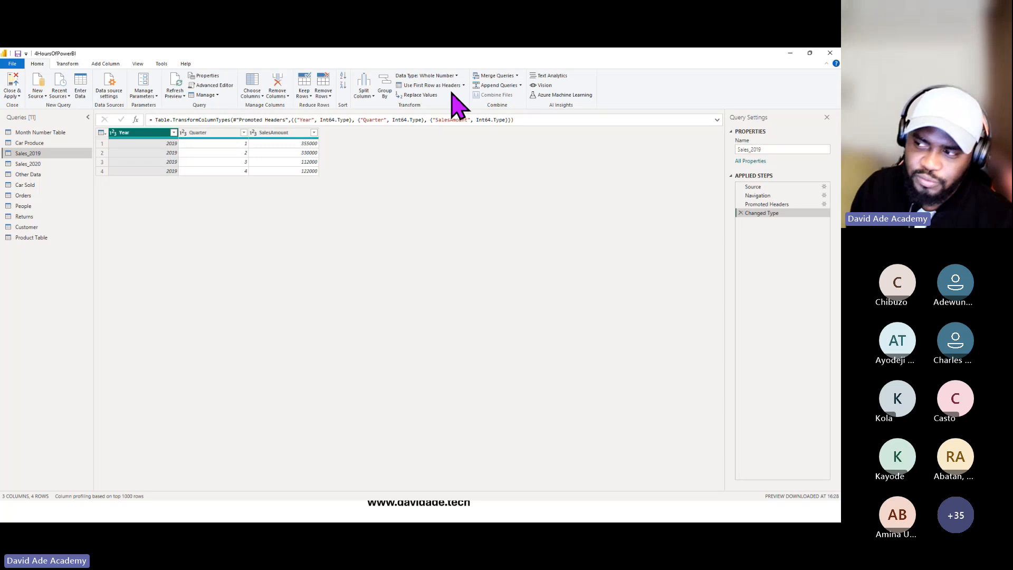
{"action": "left_click", "coordinate": [521, 87]}
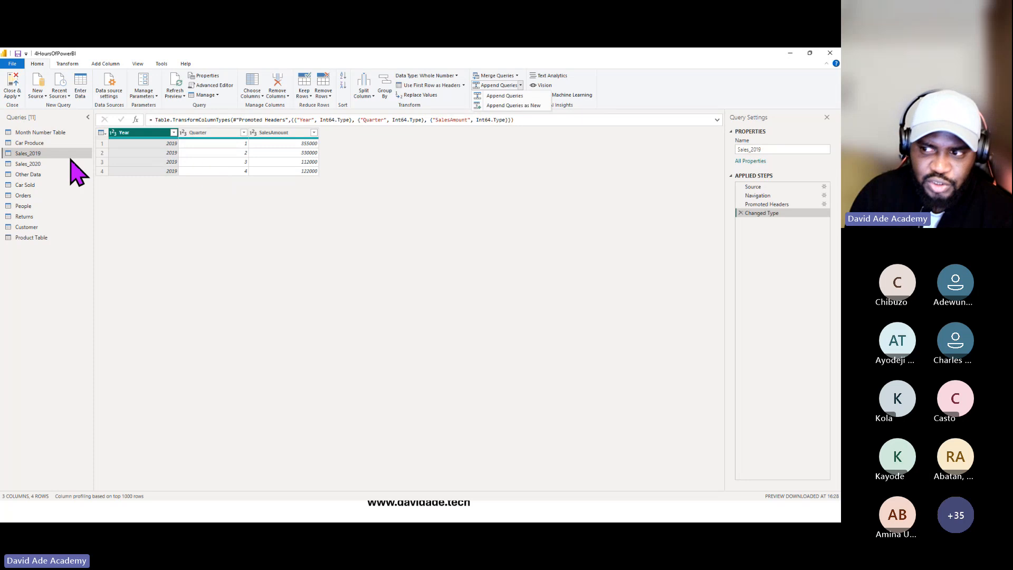
{"action": "left_click", "coordinate": [505, 96]}
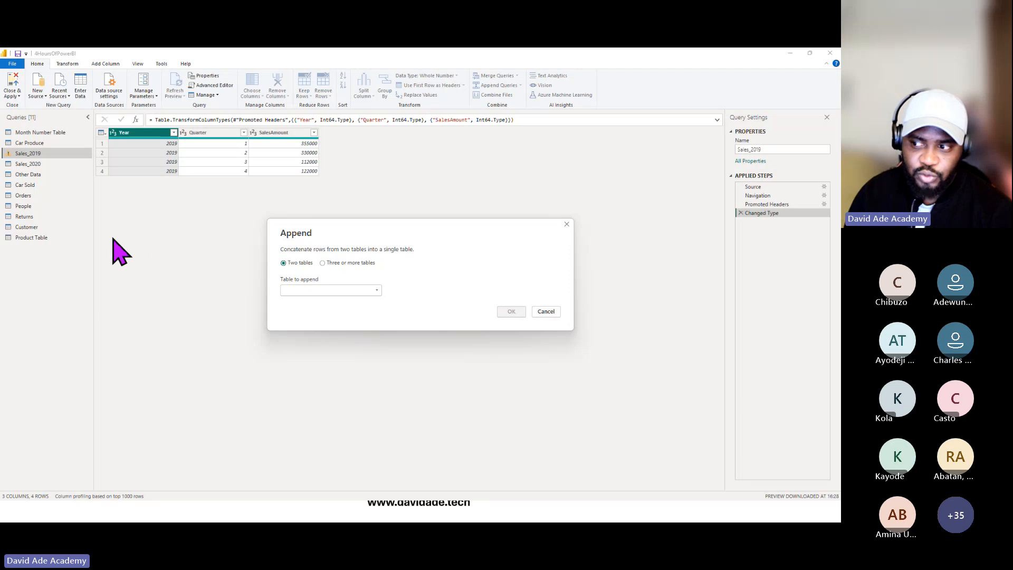
{"action": "left_click", "coordinate": [344, 293]}
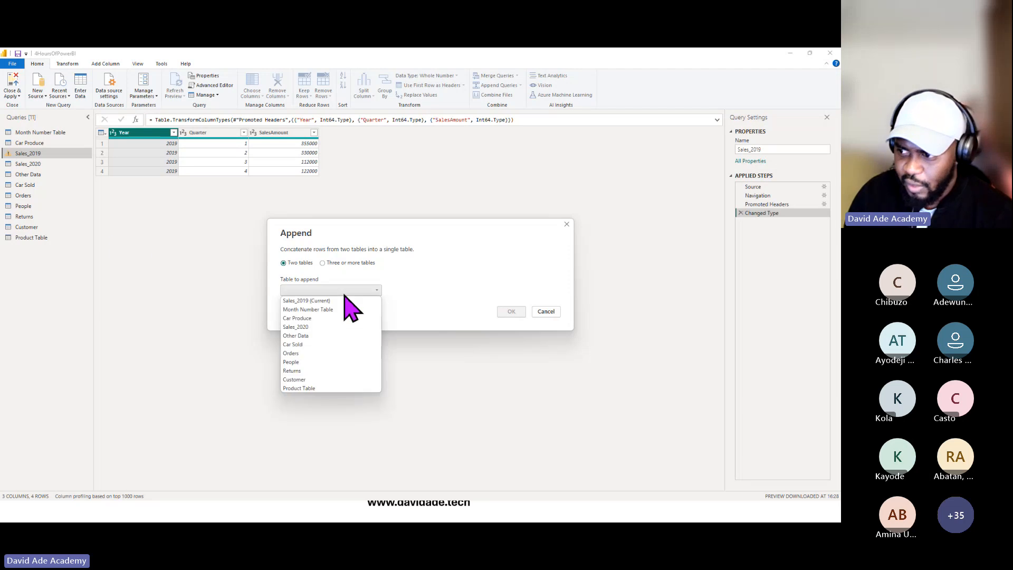
{"action": "left_click", "coordinate": [335, 327]}
{"action": "left_click", "coordinate": [510, 313]}
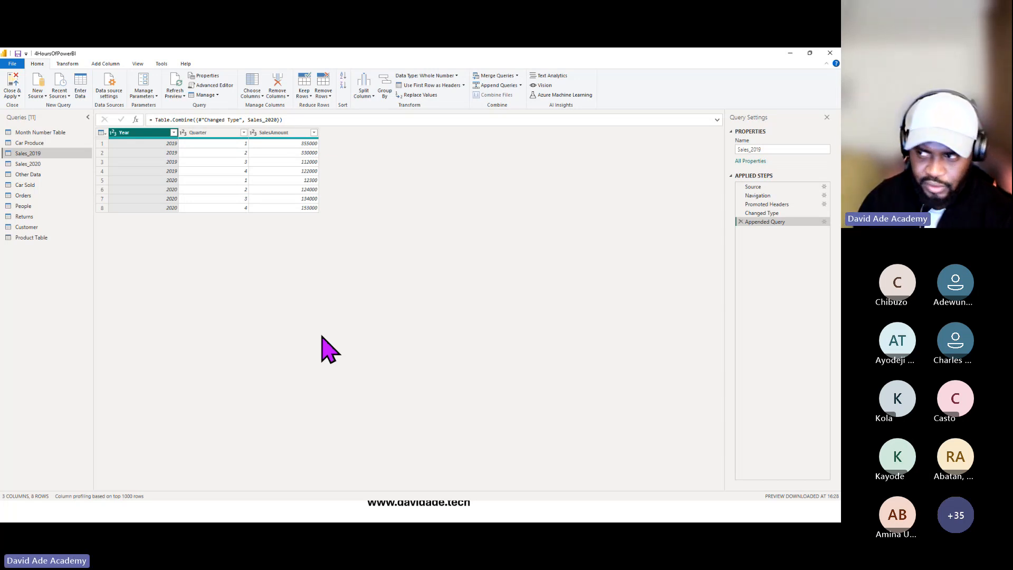
{"action": "left_click", "coordinate": [741, 222]}
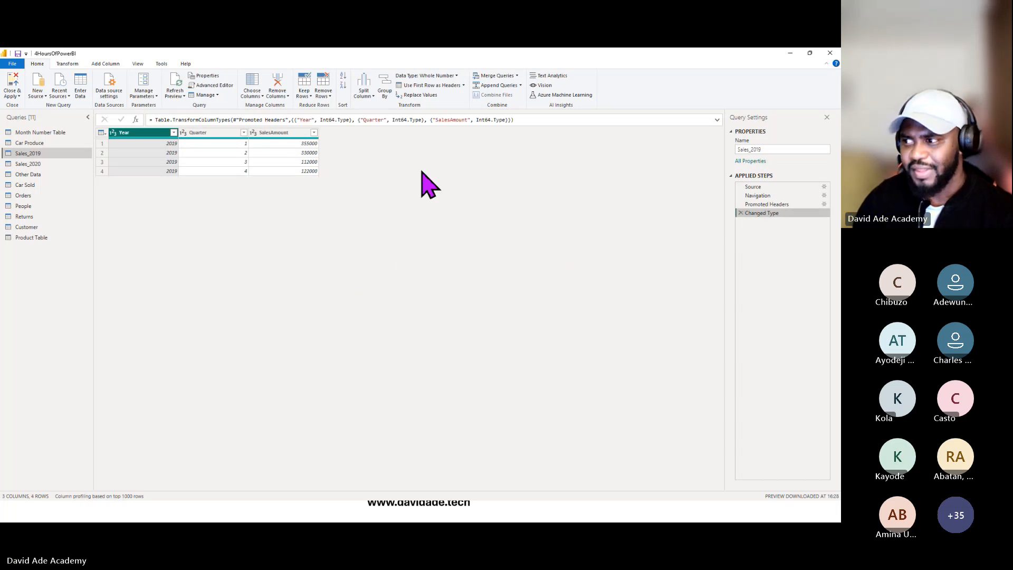
Append Sales_2019 and Sales_2020 as a new query, with Sales_2019 as the first table and Sales_2020 as the second.
{"action": "left_click", "coordinate": [521, 85]}
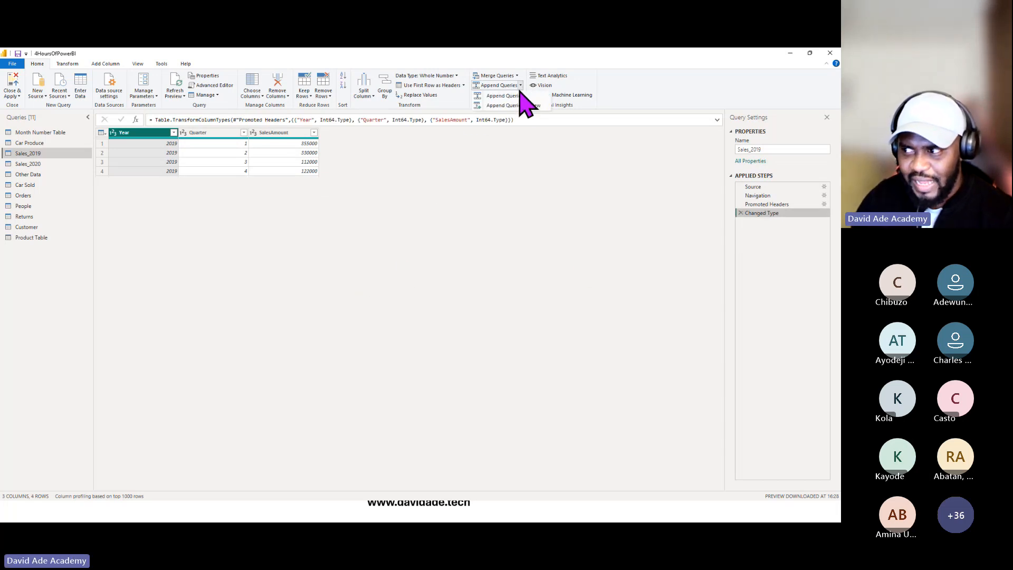
{"action": "left_click", "coordinate": [528, 105]}
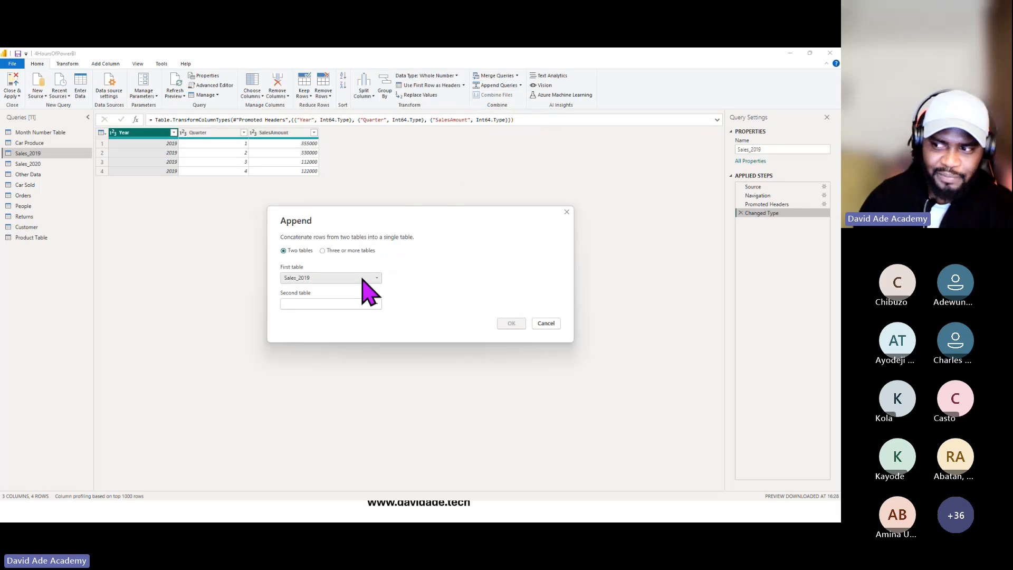
{"action": "left_click", "coordinate": [353, 304]}
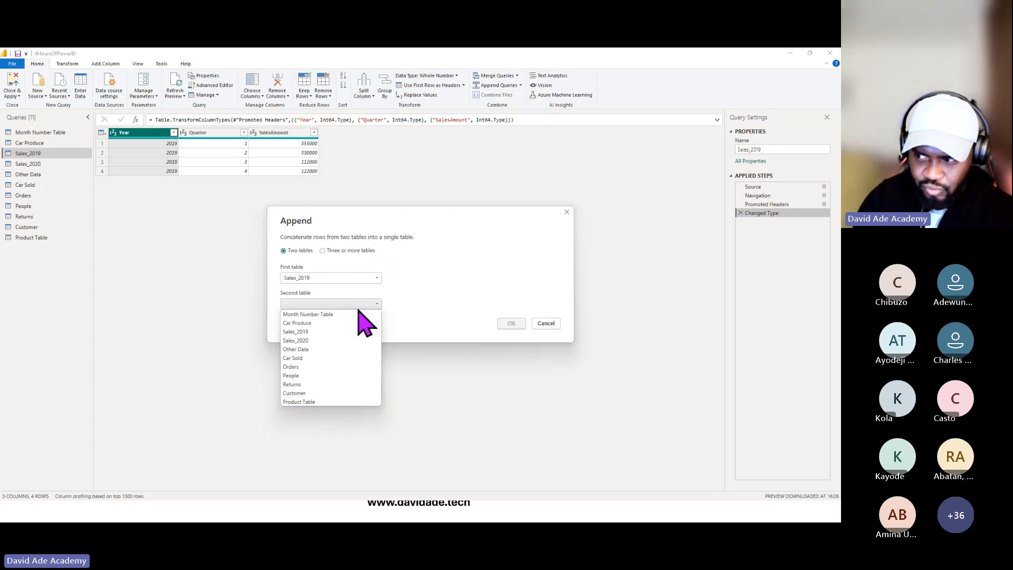
{"action": "left_click", "coordinate": [347, 341]}
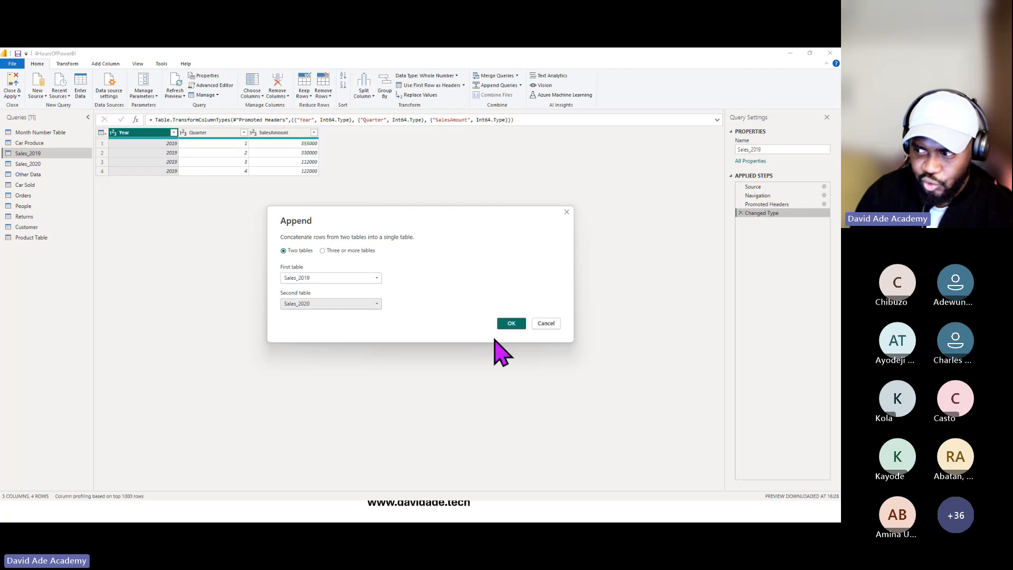
{"action": "left_click", "coordinate": [511, 323]}
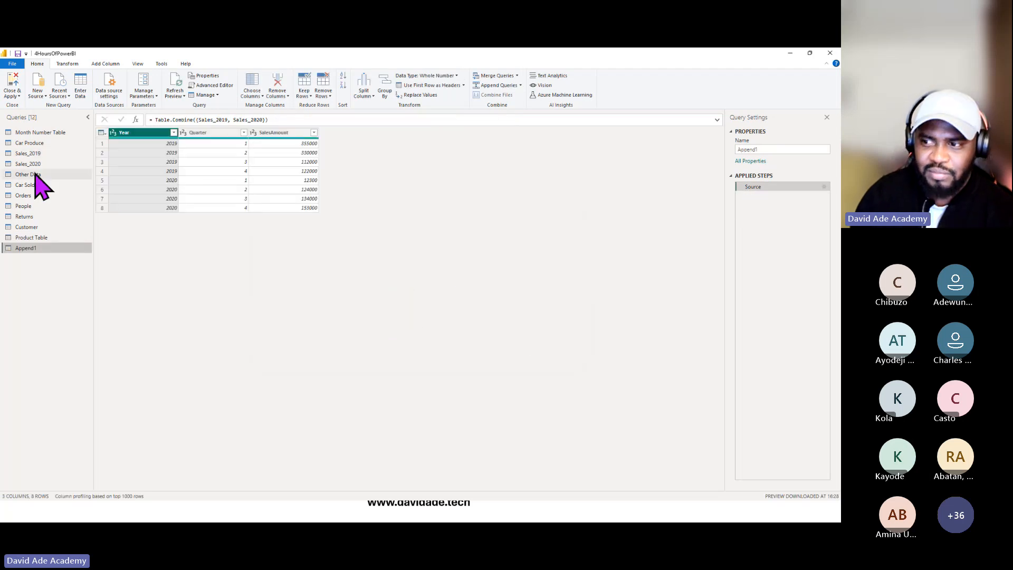
Rename the new appended query to Combined Sales.
{"action": "double_click", "coordinate": [37, 249]}
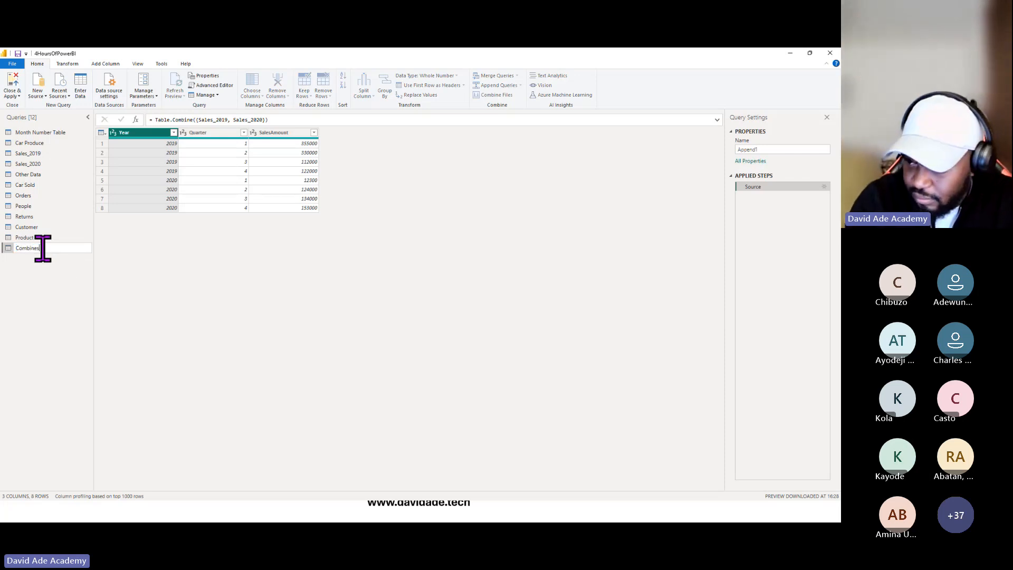
{"action": "key", "text": "BackSpace"}
{"action": "type", "text": "d"}
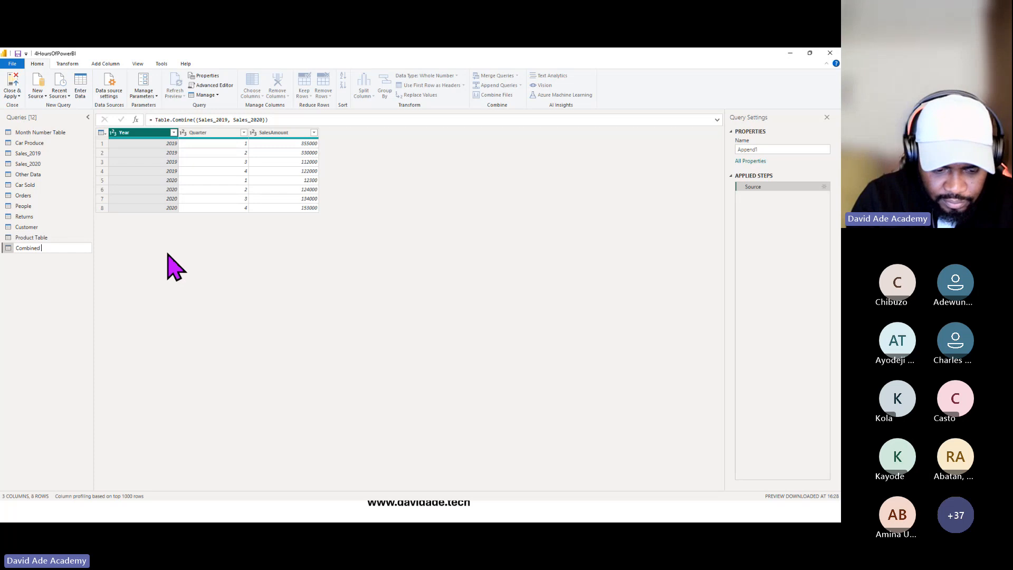
{"action": "type", "text": " Sales"}
{"action": "key", "text": "Return"}
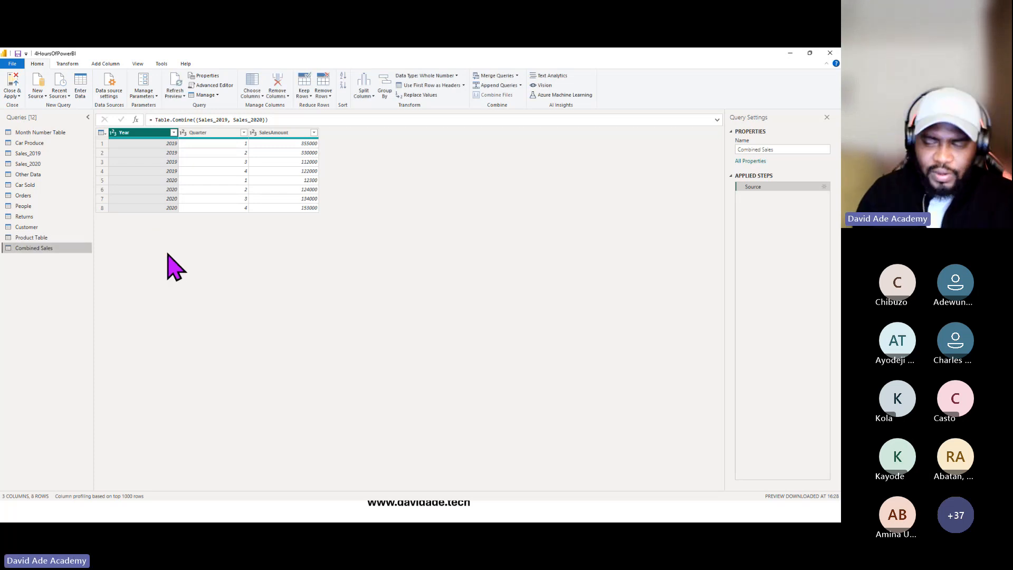
Compare the Sales_2019 and Sales_2020 queries with Combined Sales, and check the columns of Car Produce.
{"action": "left_click", "coordinate": [33, 154]}
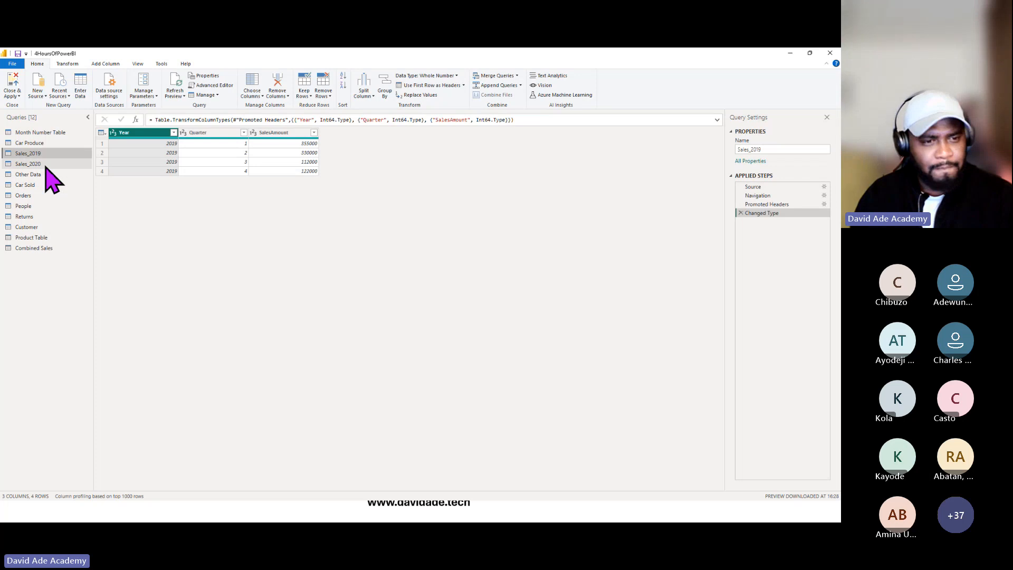
{"action": "left_click", "coordinate": [44, 164]}
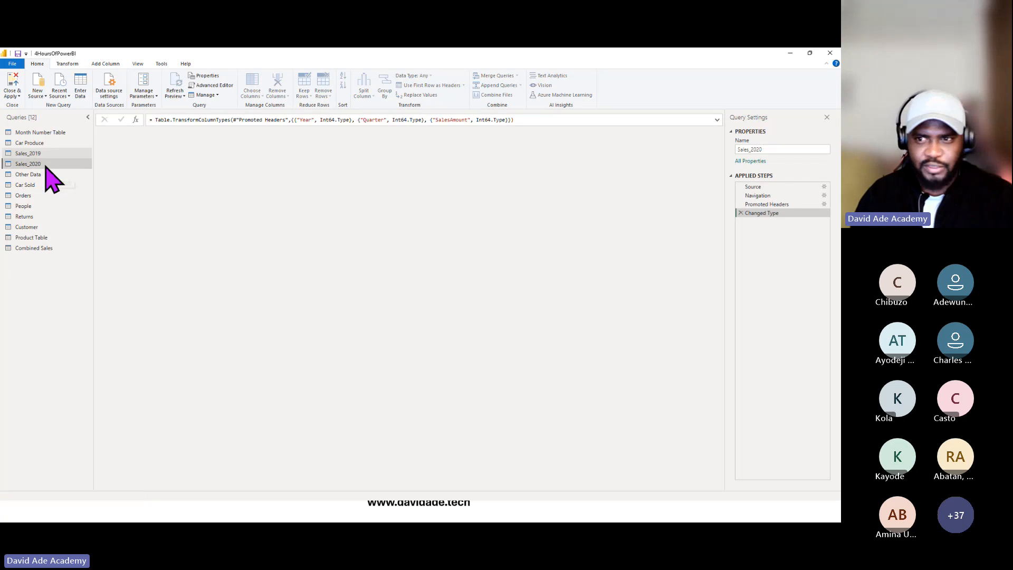
{"action": "left_click", "coordinate": [67, 249]}
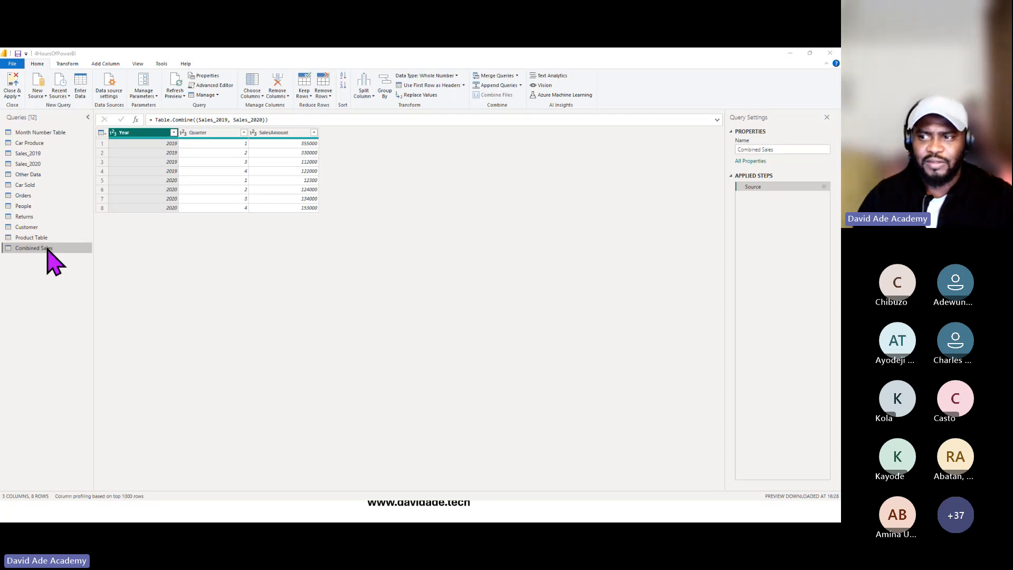
{"action": "left_click", "coordinate": [32, 143]}
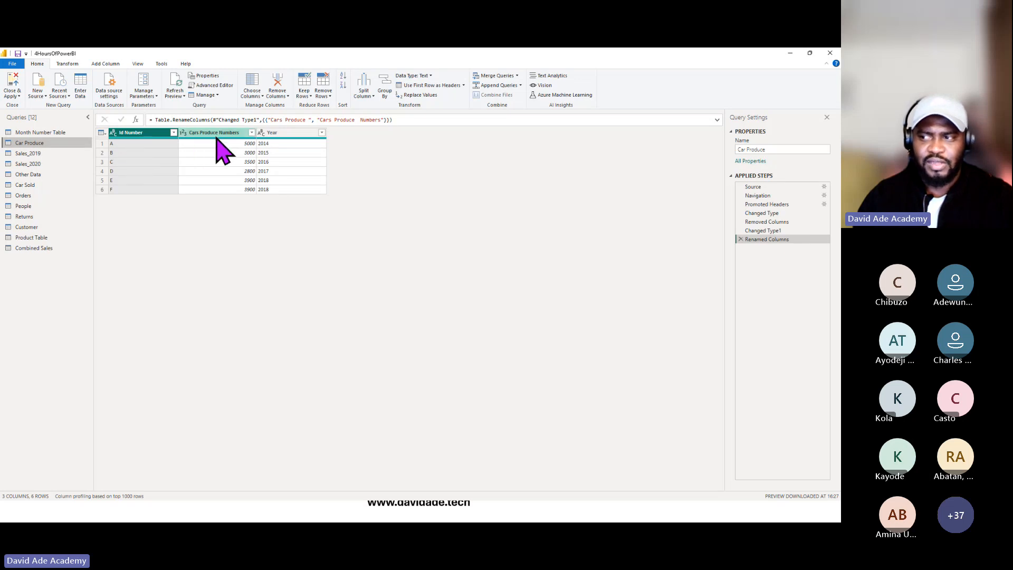
Append the Car Produce table to the existing Combined Sales query as a two-table append.
{"action": "left_click", "coordinate": [47, 249]}
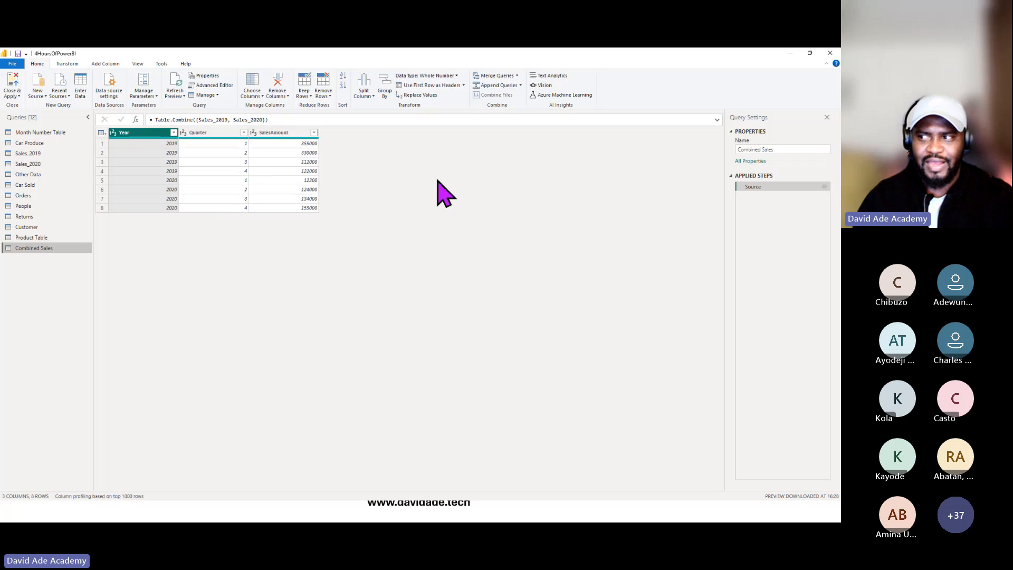
{"action": "left_click", "coordinate": [520, 85]}
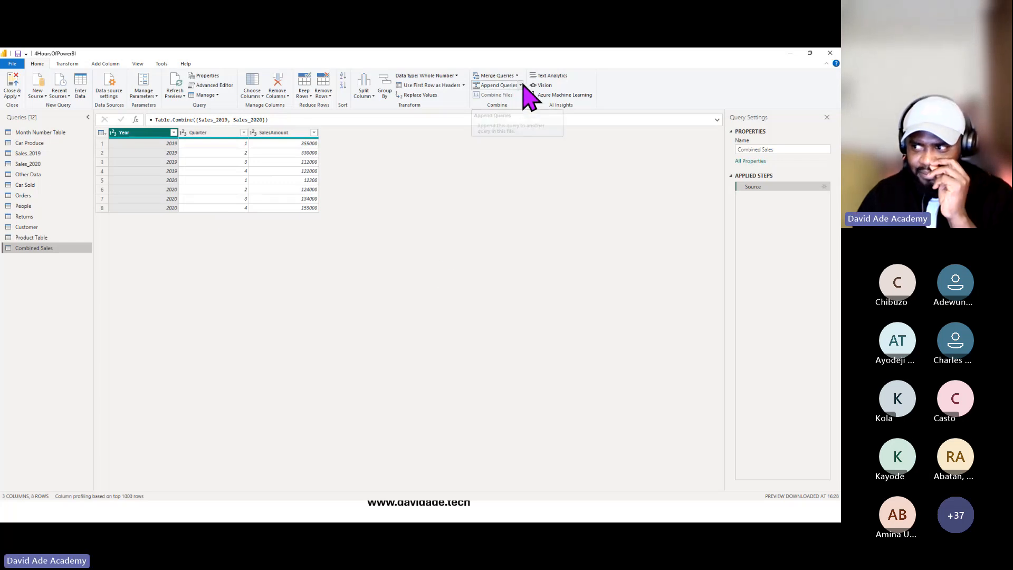
{"action": "left_click", "coordinate": [505, 96]}
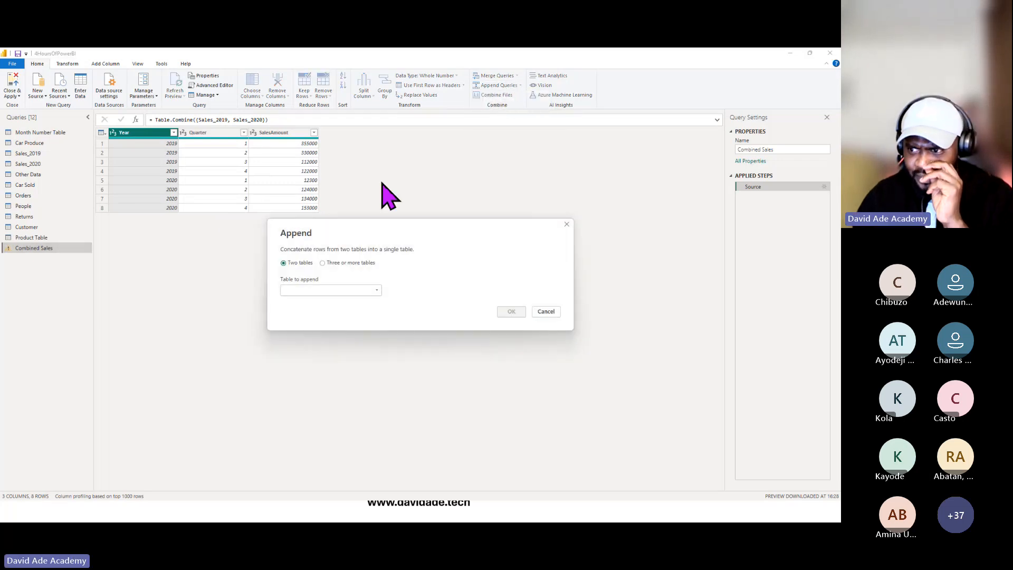
{"action": "left_click", "coordinate": [339, 289]}
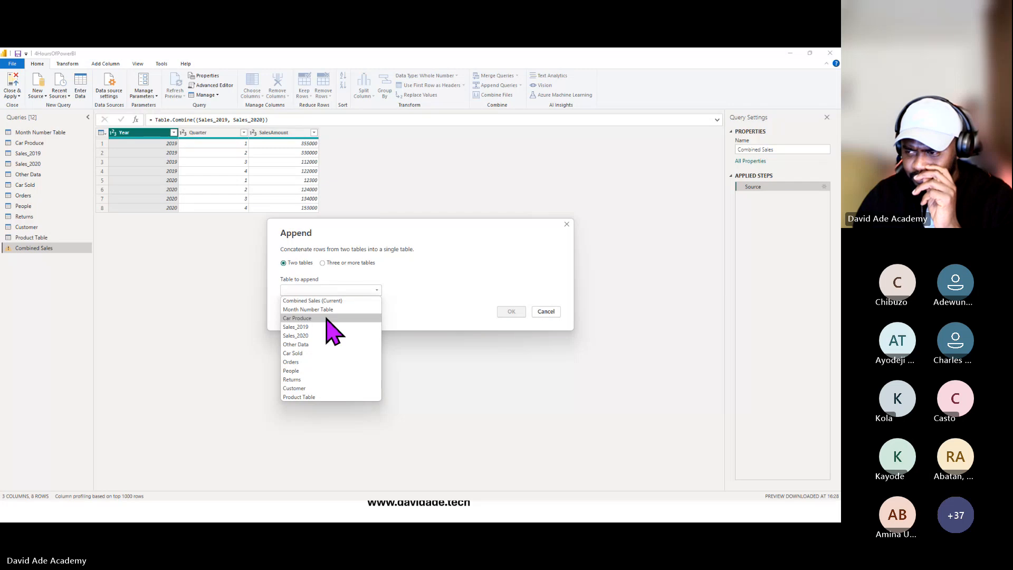
{"action": "left_click", "coordinate": [329, 318]}
{"action": "left_click", "coordinate": [512, 311]}
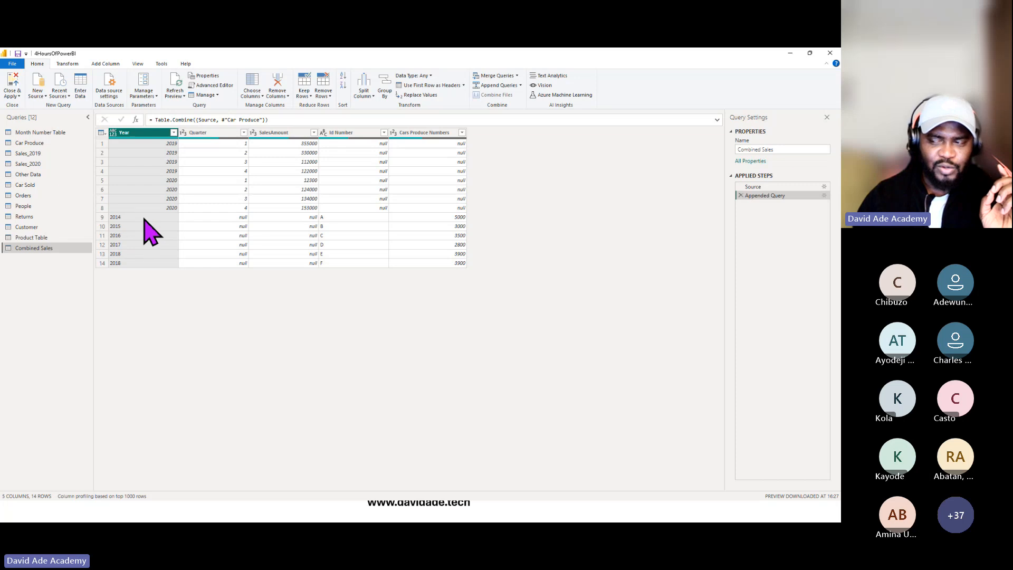
Examine the Id Number and Cars Produce Numbers columns and the appended rows in Combined Sales.
{"action": "left_click", "coordinate": [341, 218]}
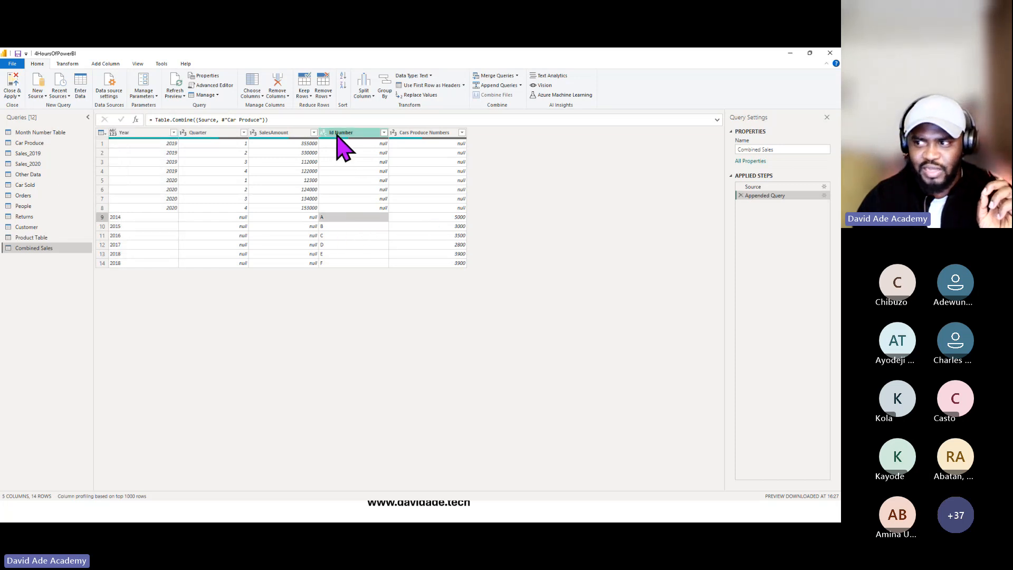
{"action": "left_click", "coordinate": [427, 135]}
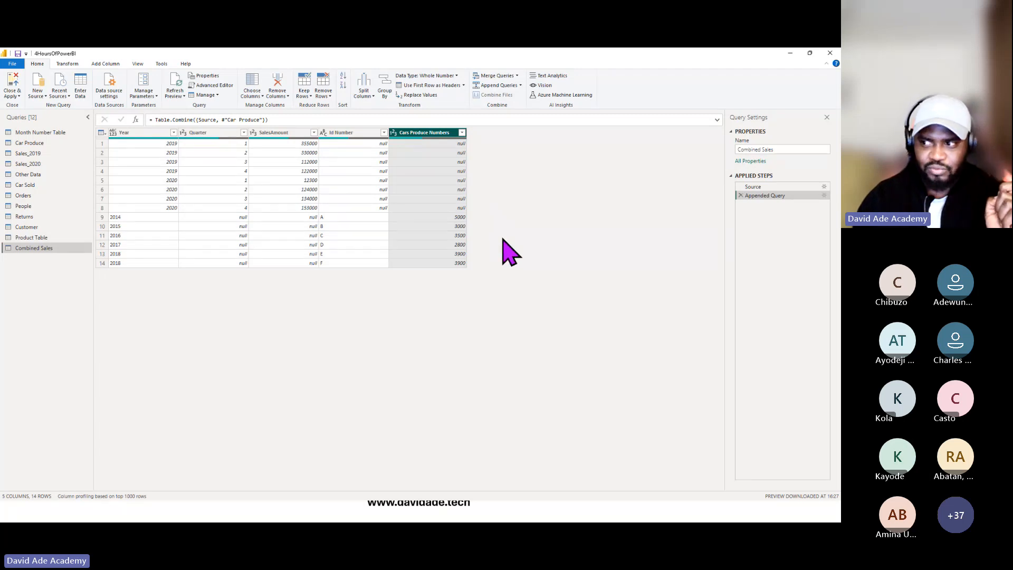
{"action": "left_click", "coordinate": [357, 253]}
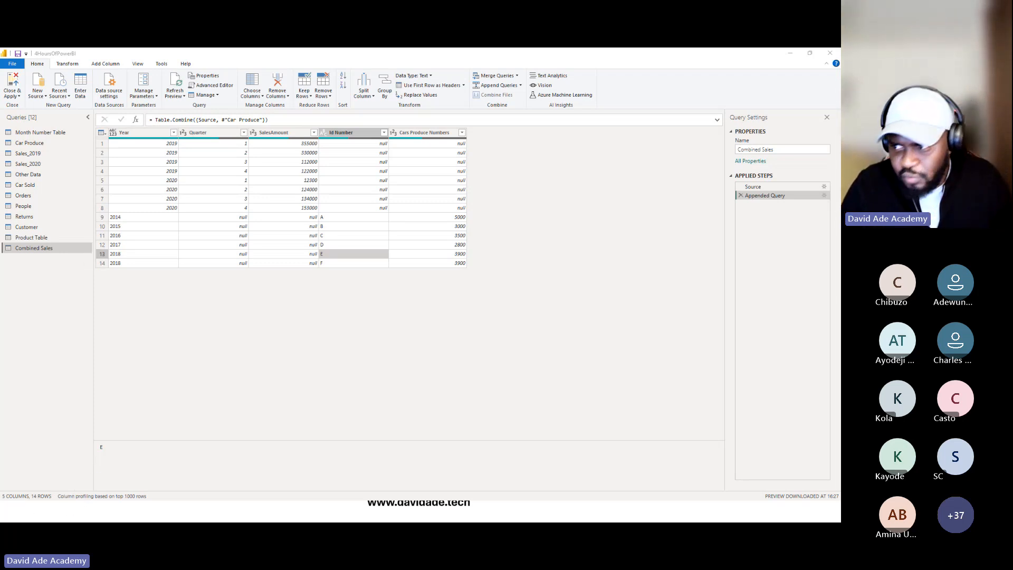
Try to replace null with an empty value in the Quarter column of Combined Sales.
{"action": "left_click", "coordinate": [211, 133]}
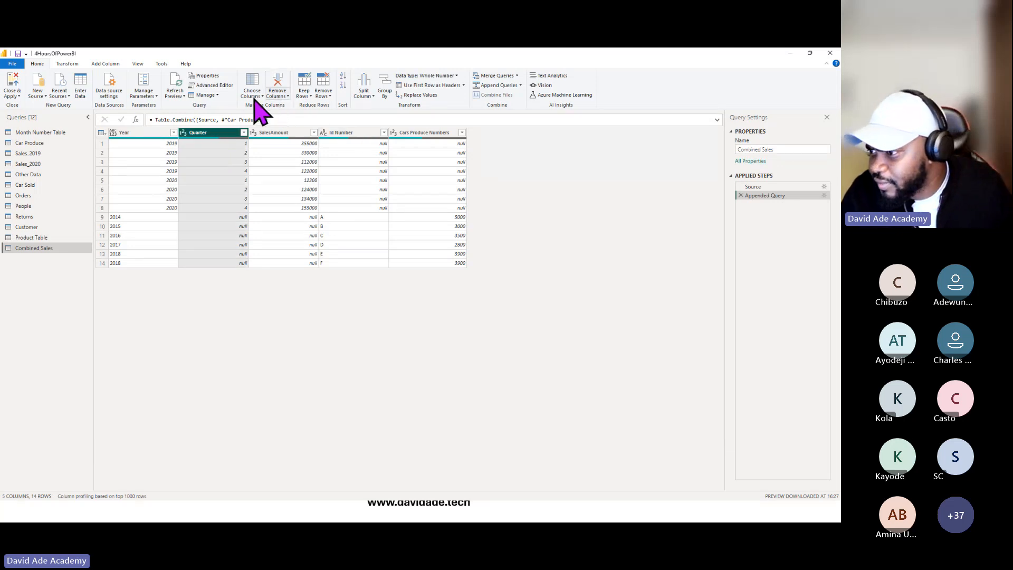
{"action": "left_click", "coordinate": [74, 63]}
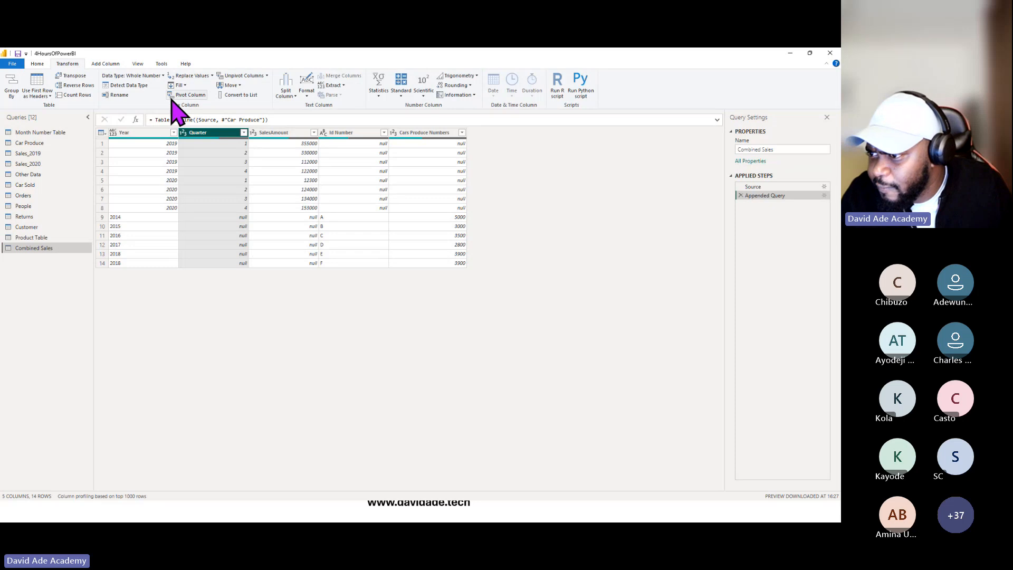
{"action": "left_click", "coordinate": [199, 79]}
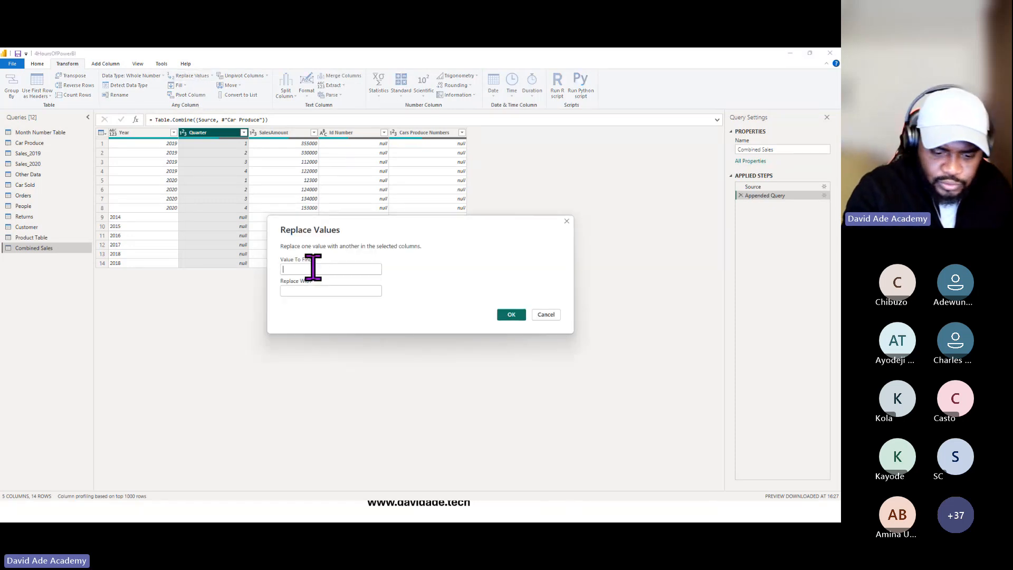
{"action": "type", "text": "null"}
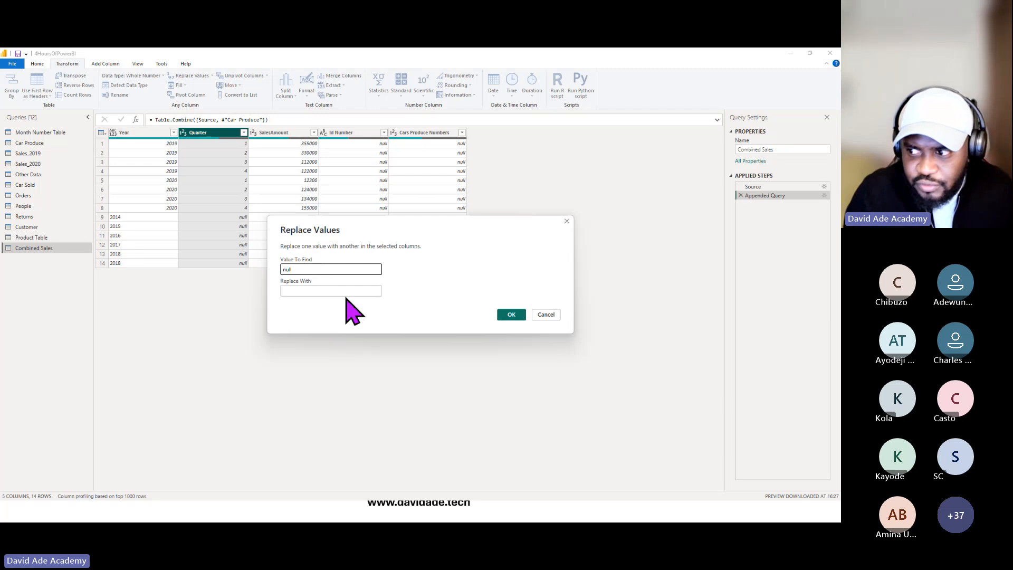
{"action": "left_click", "coordinate": [342, 290]}
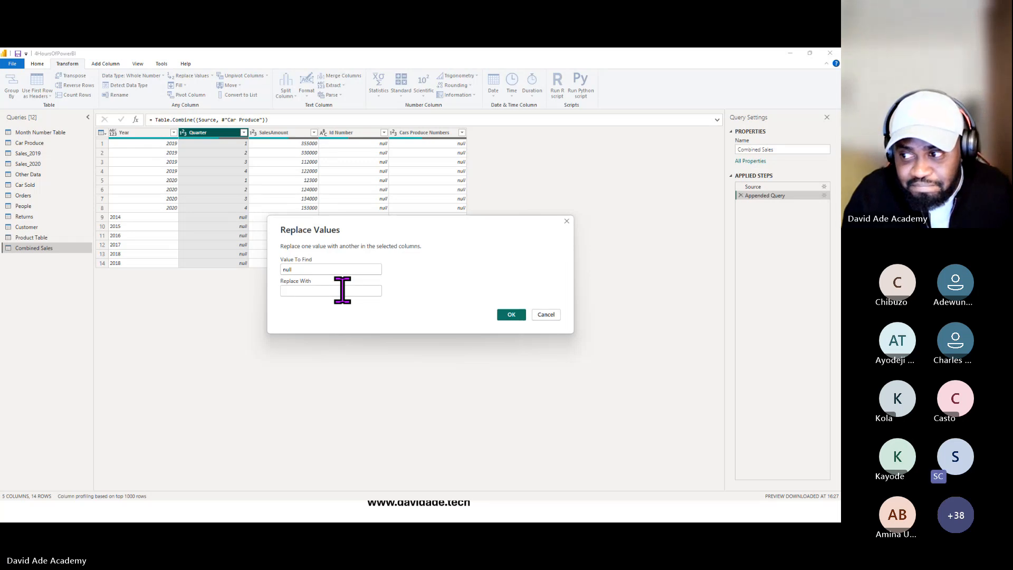
{"action": "left_click", "coordinate": [506, 316]}
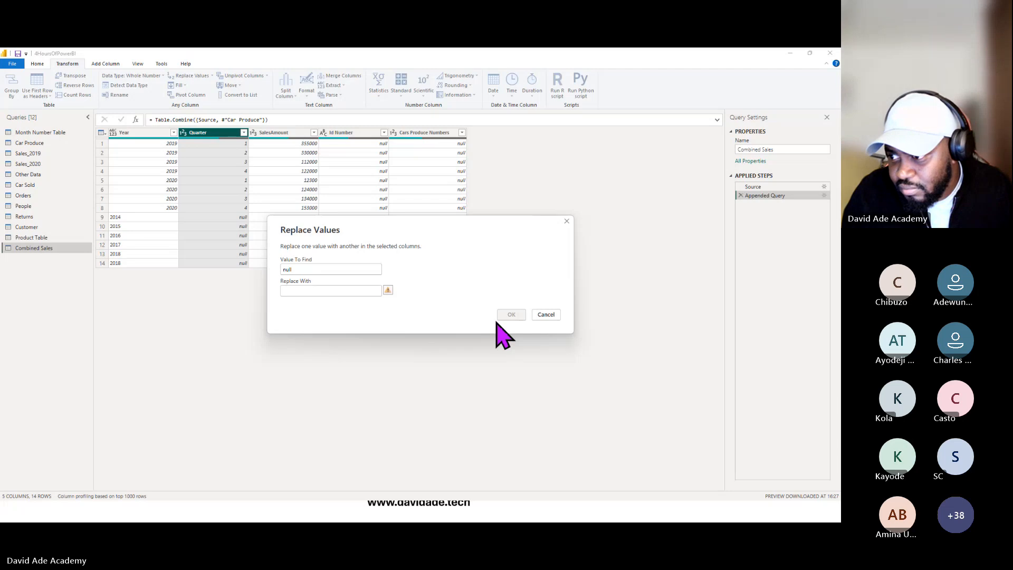
{"action": "left_click", "coordinate": [326, 290]}
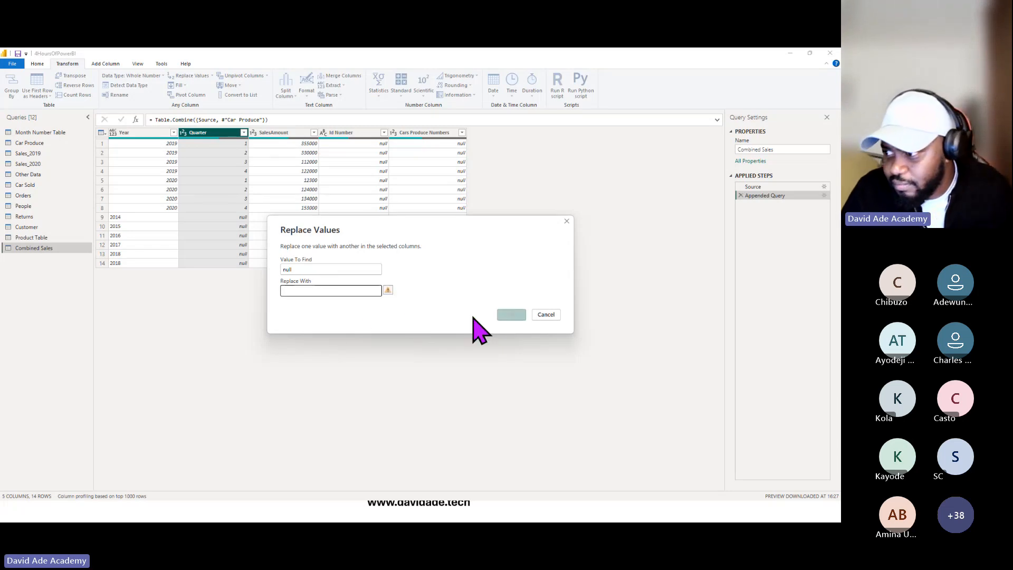
{"action": "left_click", "coordinate": [420, 304]}
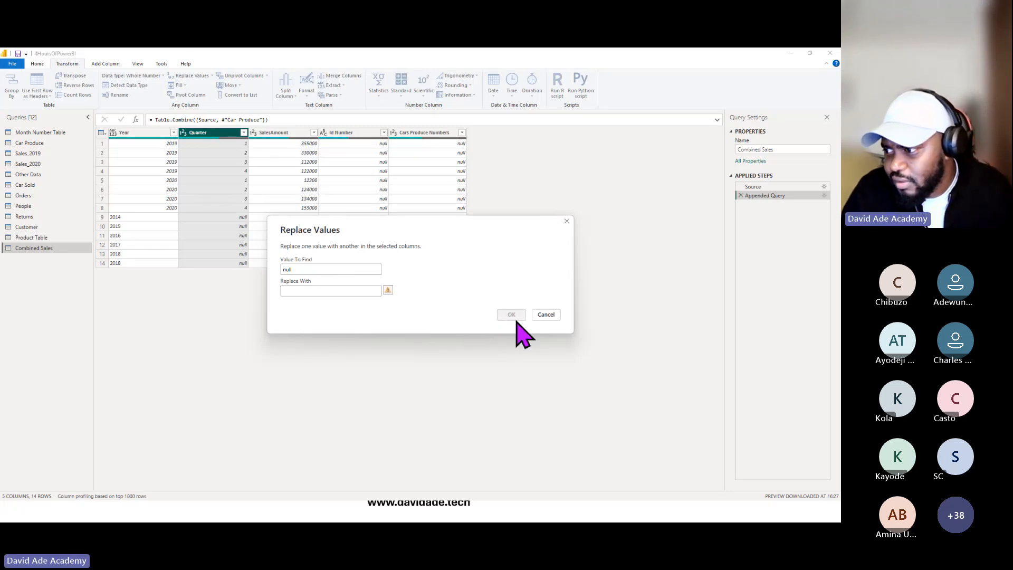
{"action": "left_click", "coordinate": [336, 295]}
{"action": "left_click", "coordinate": [339, 306]}
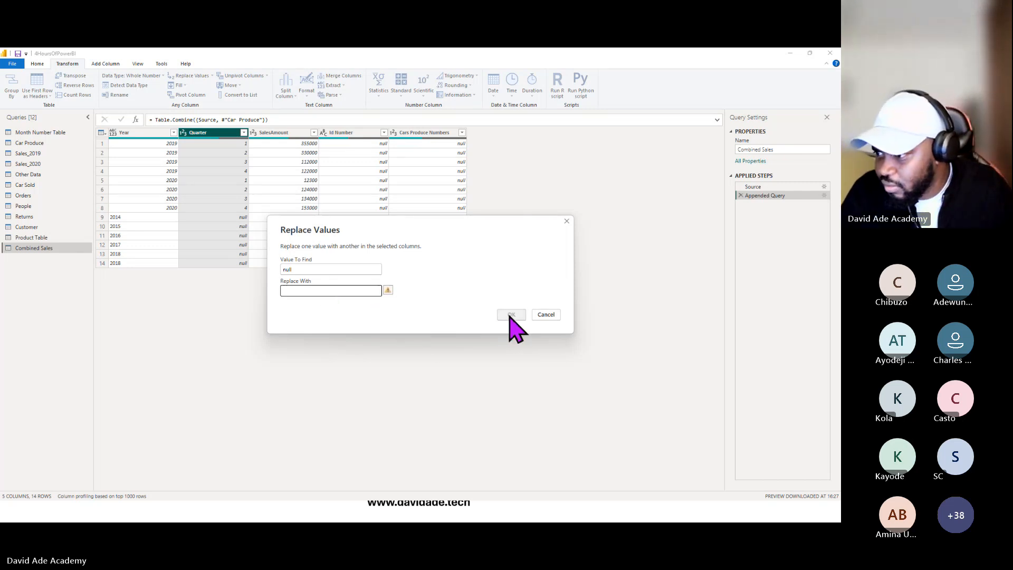
{"action": "mouse_move", "coordinate": [389, 289]}
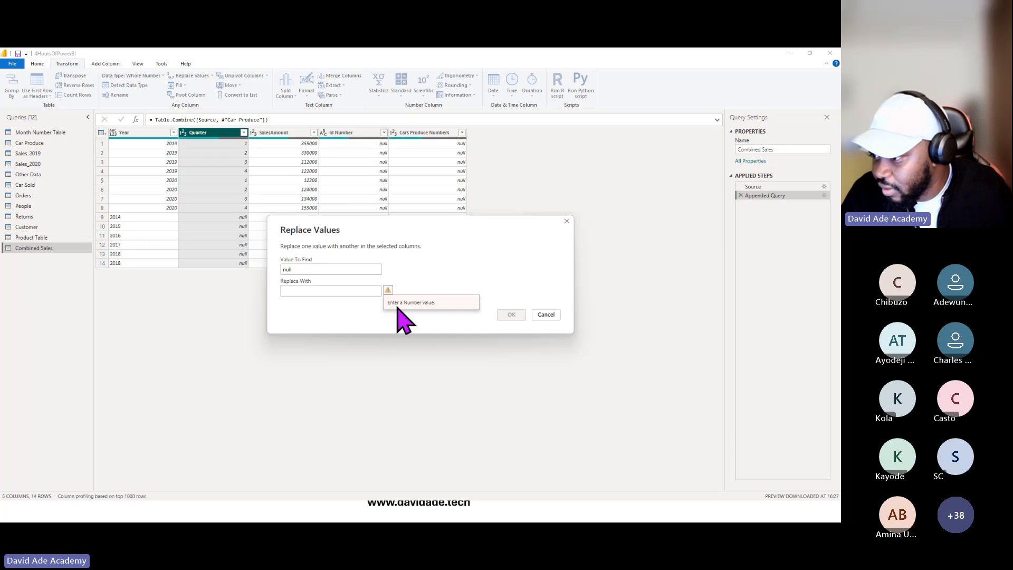
{"action": "left_click", "coordinate": [533, 316]}
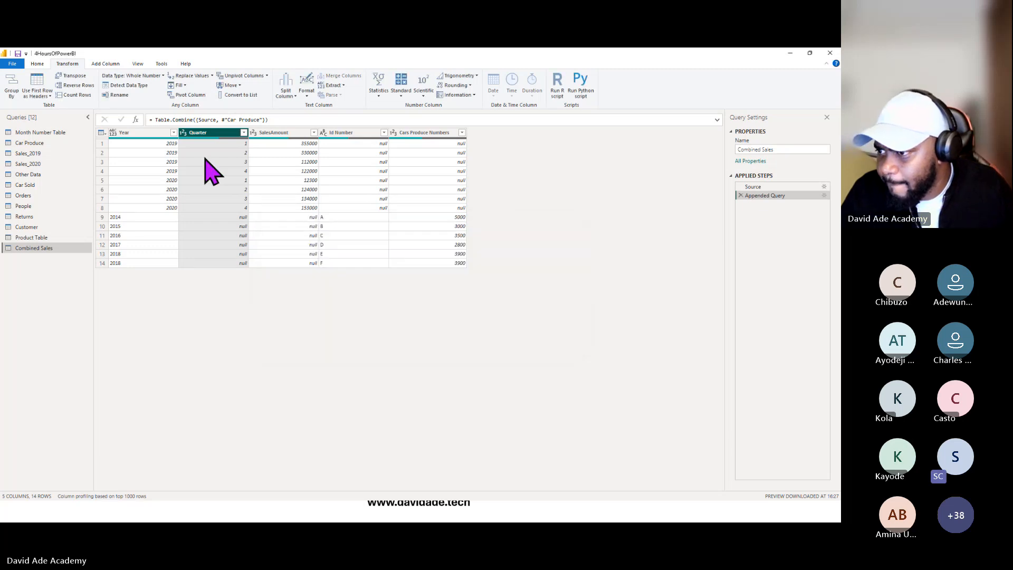
Change the Quarter column's data type to Text and apply Replace Values to it with both the find and replacement values left blank.
{"action": "left_click", "coordinate": [183, 133]}
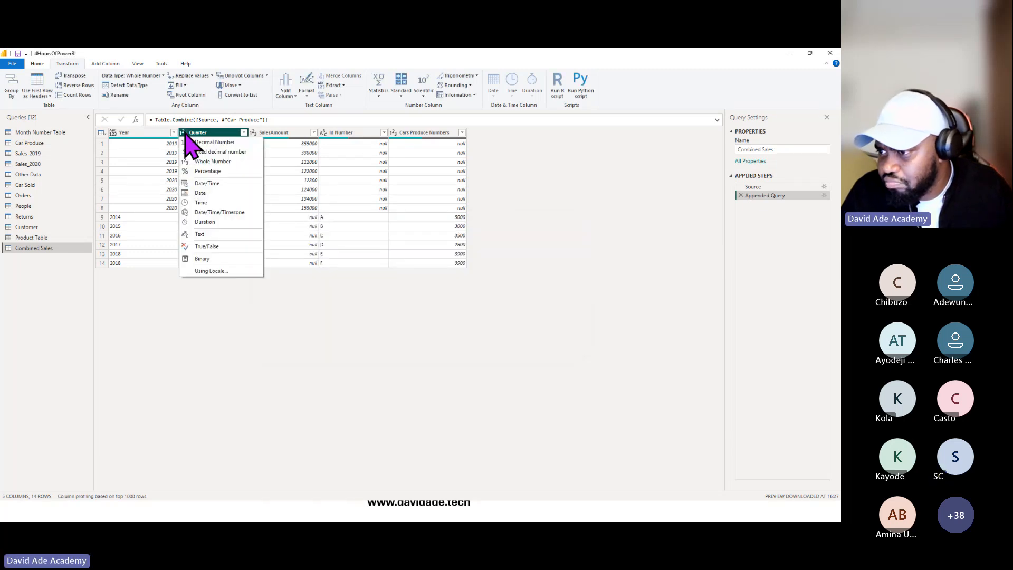
{"action": "left_click", "coordinate": [203, 234]}
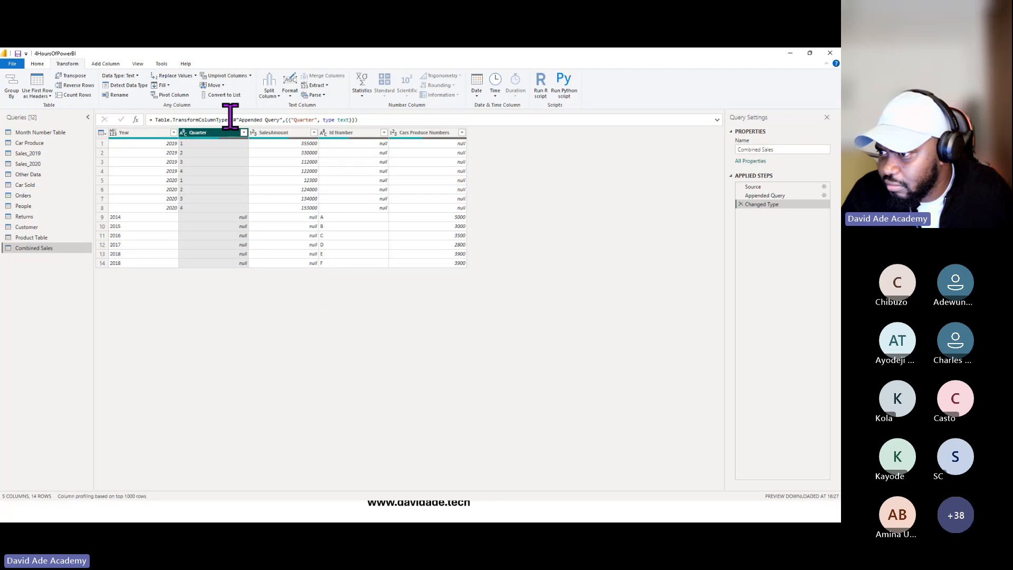
{"action": "left_click", "coordinate": [174, 75]}
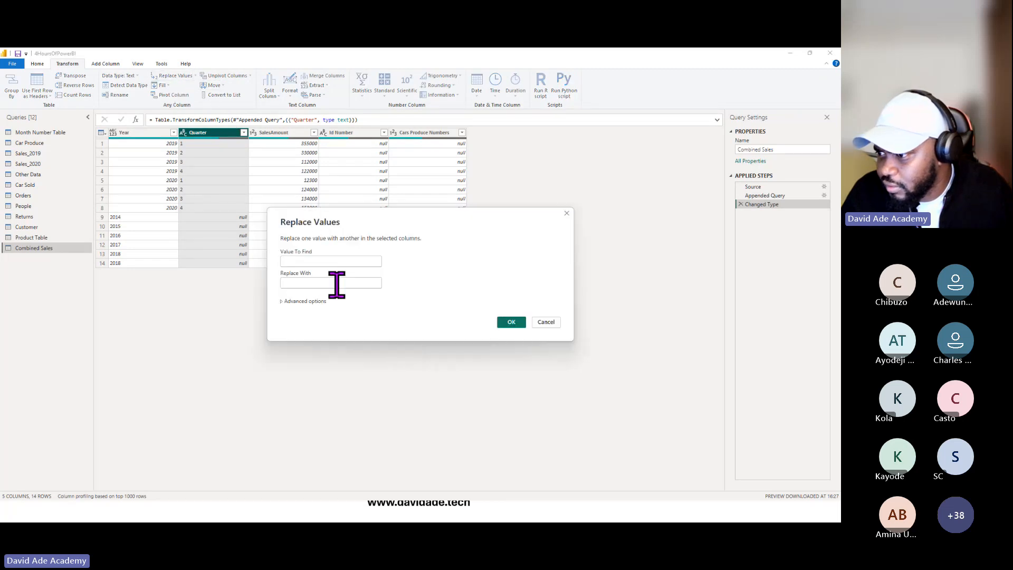
{"action": "left_click", "coordinate": [507, 322]}
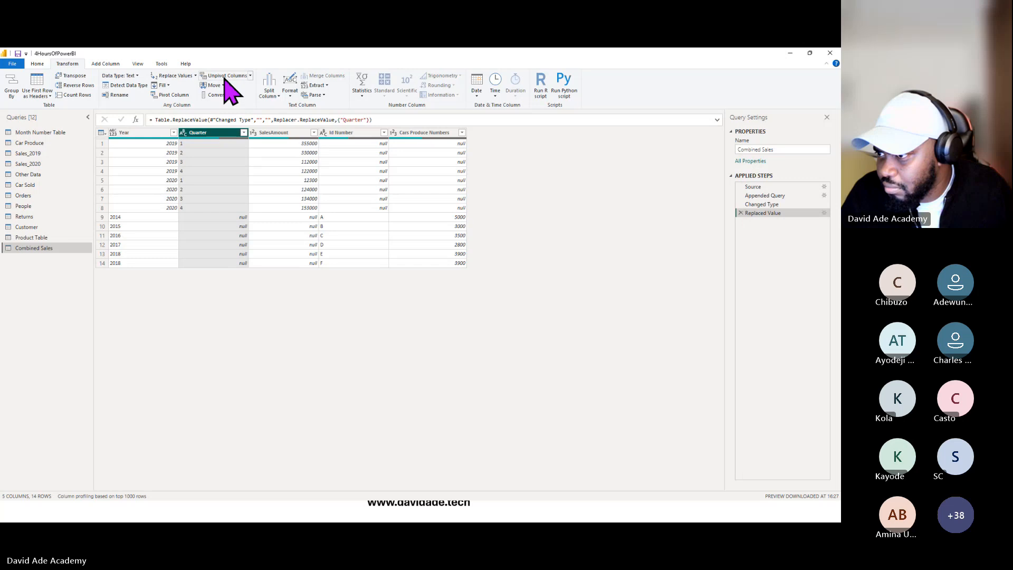
Replace null with an empty value in the Quarter column of Combined Sales.
{"action": "left_click", "coordinate": [176, 77]}
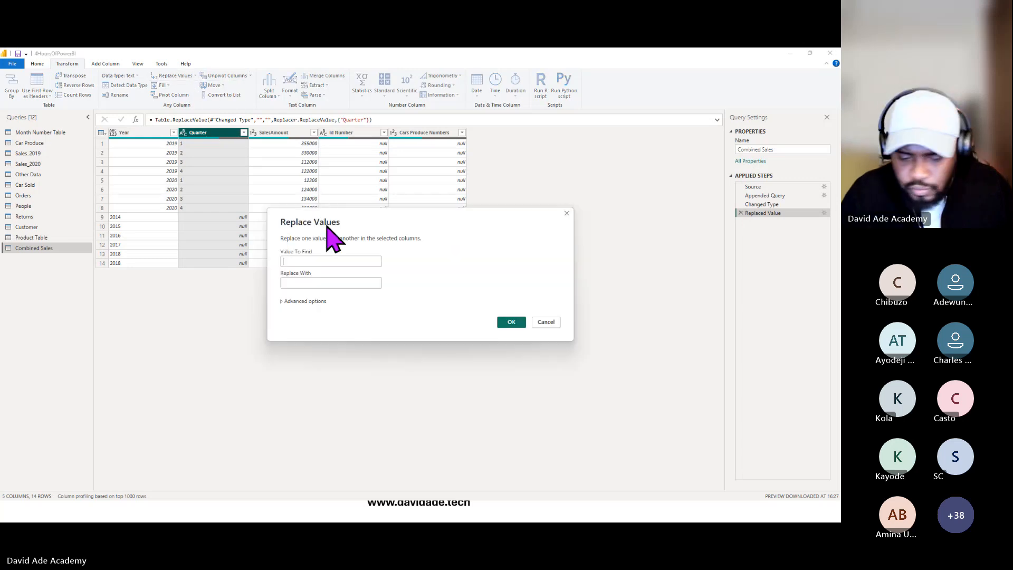
{"action": "type", "text": "null"}
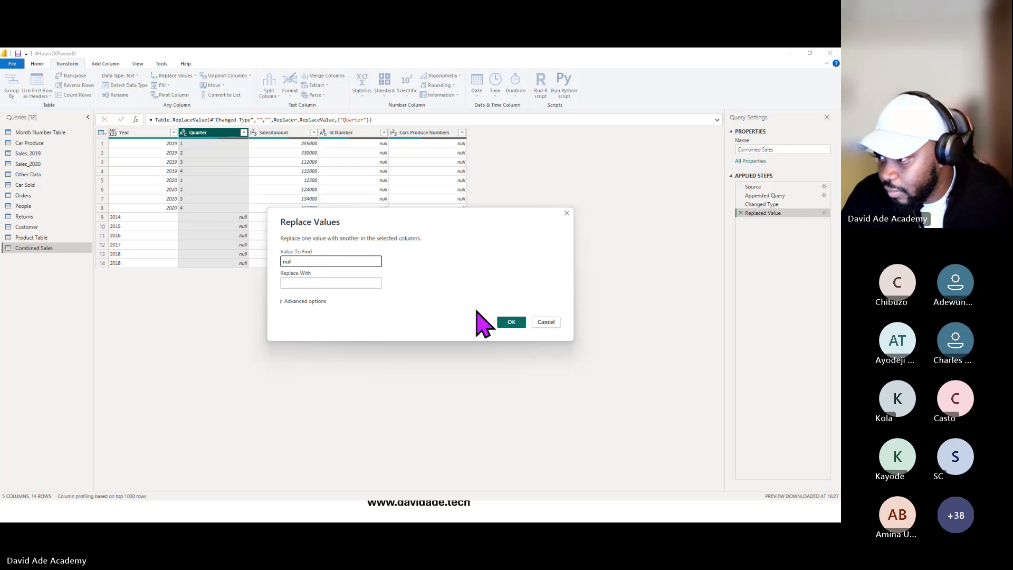
{"action": "left_click", "coordinate": [505, 321]}
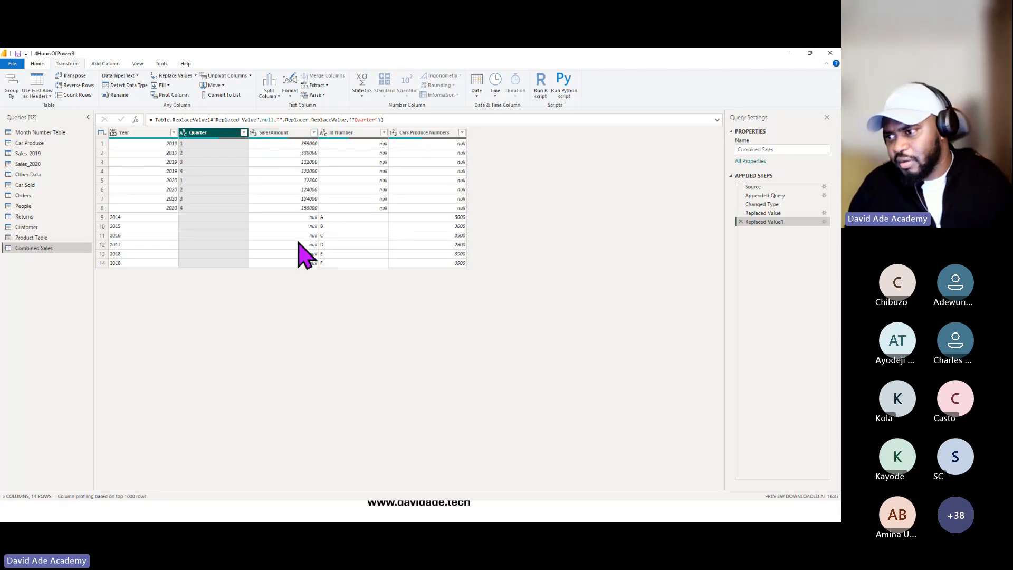
Replace null with 0 in the SalesAmount column of Combined Sales.
{"action": "left_click", "coordinate": [288, 139]}
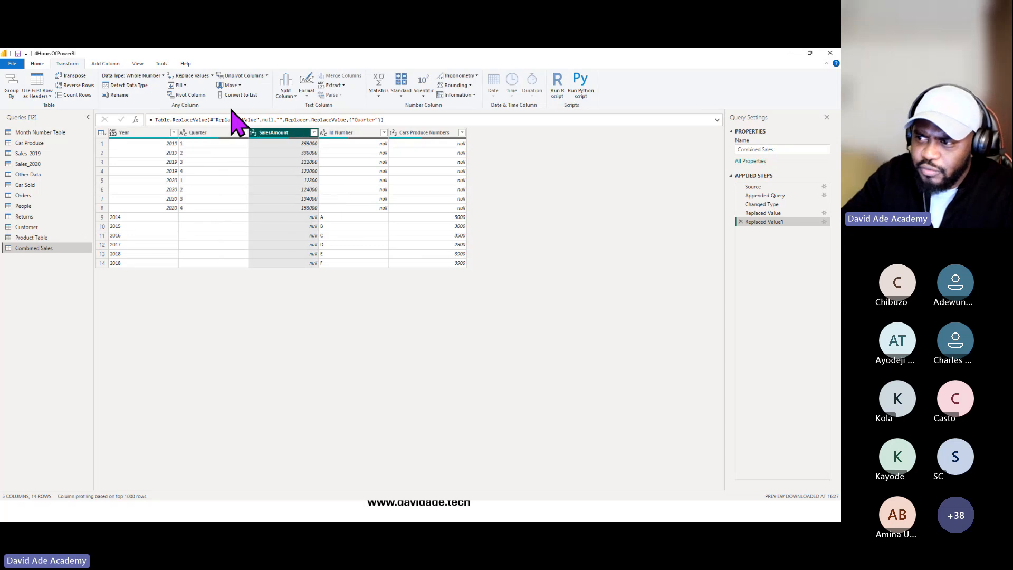
{"action": "left_click", "coordinate": [198, 78]}
{"action": "type", "text": "n"}
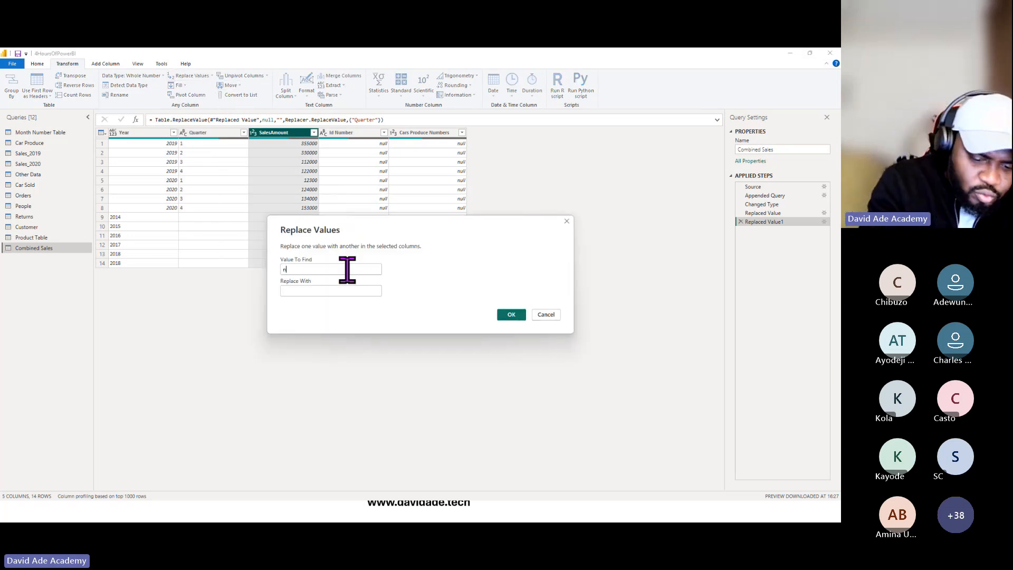
{"action": "type", "text": "ull"}
{"action": "left_click", "coordinate": [343, 292]}
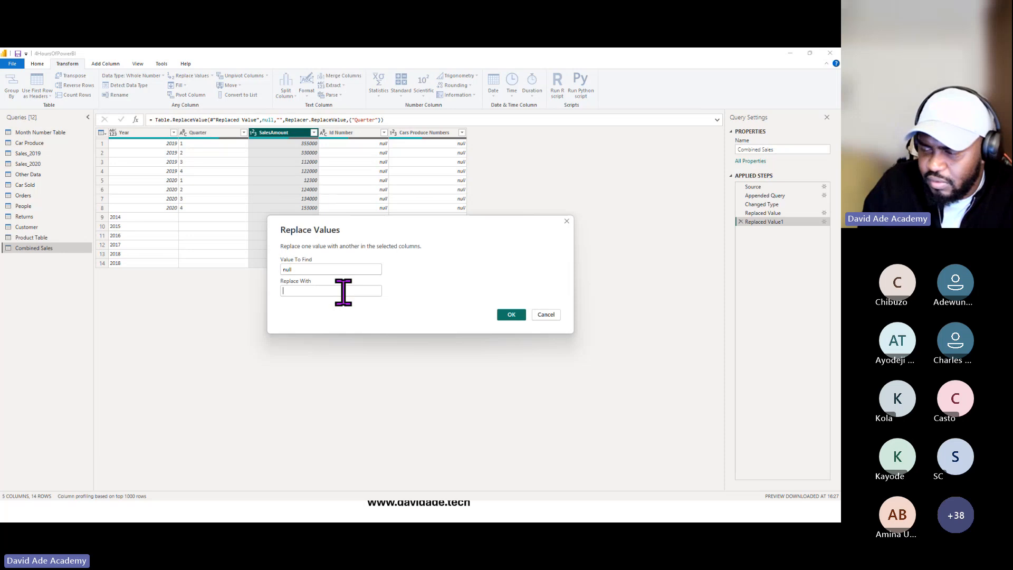
{"action": "type", "text": "0"}
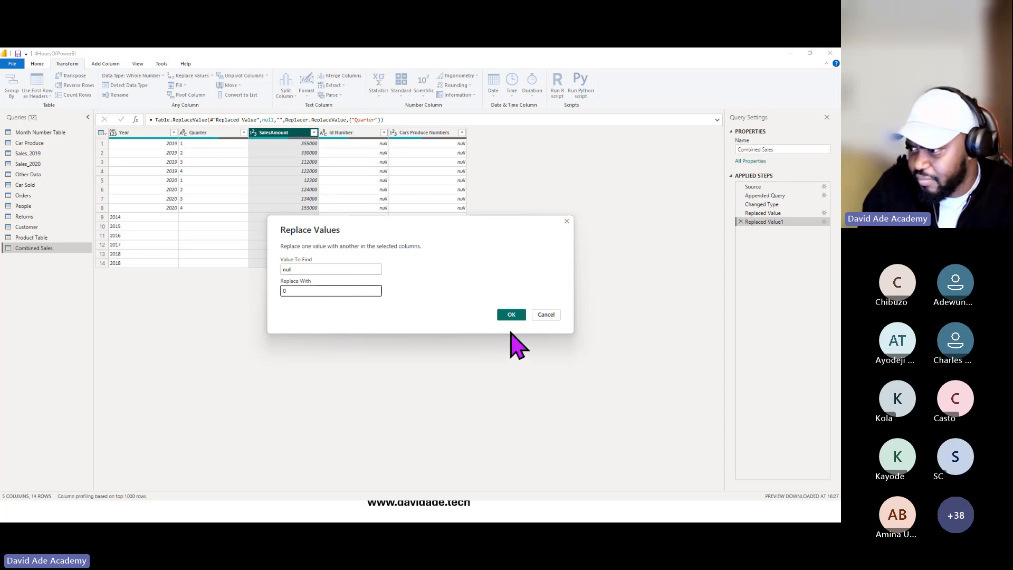
{"action": "left_click", "coordinate": [504, 315]}
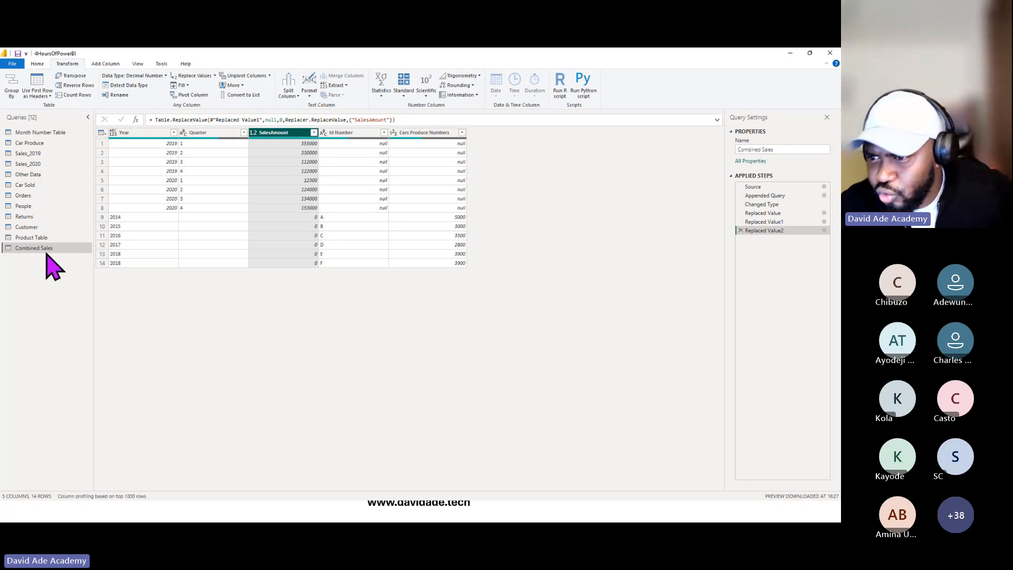
Compare the columns of the Returns, Orders and Customer queries to examine the Order ID field shared by Orders and Returns.
{"action": "left_click", "coordinate": [50, 216]}
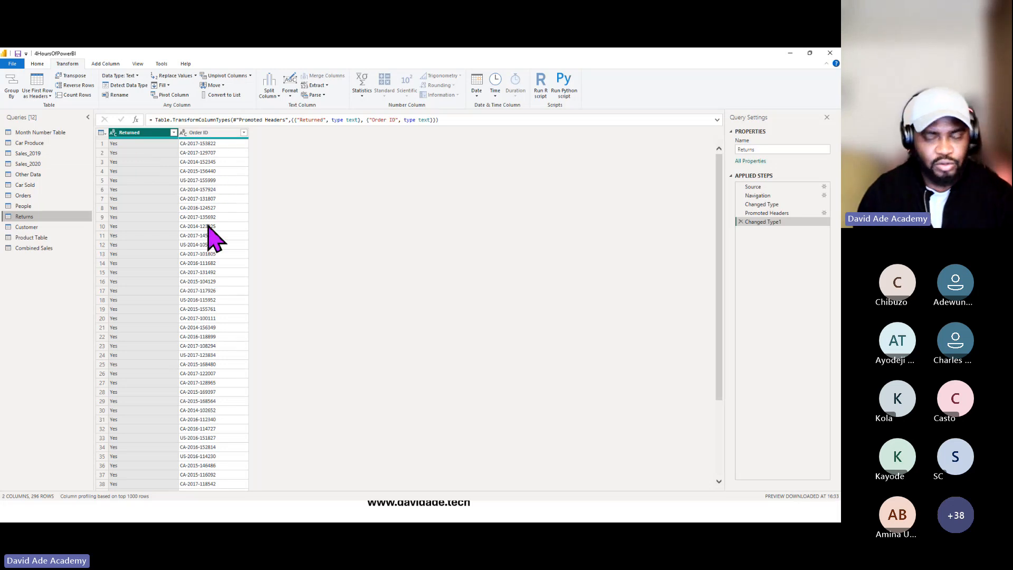
{"action": "left_click", "coordinate": [54, 197]}
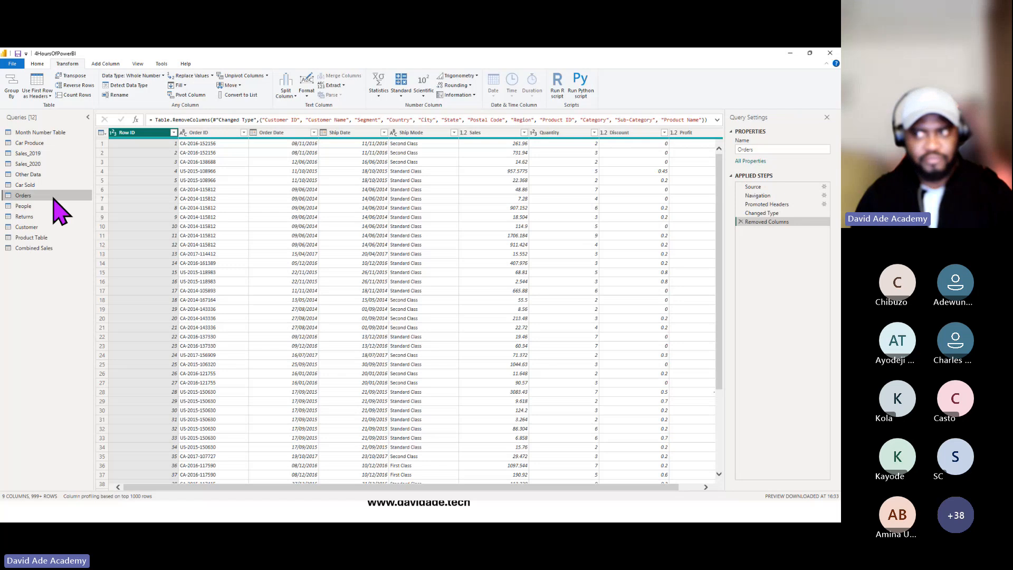
{"action": "left_click", "coordinate": [75, 217]}
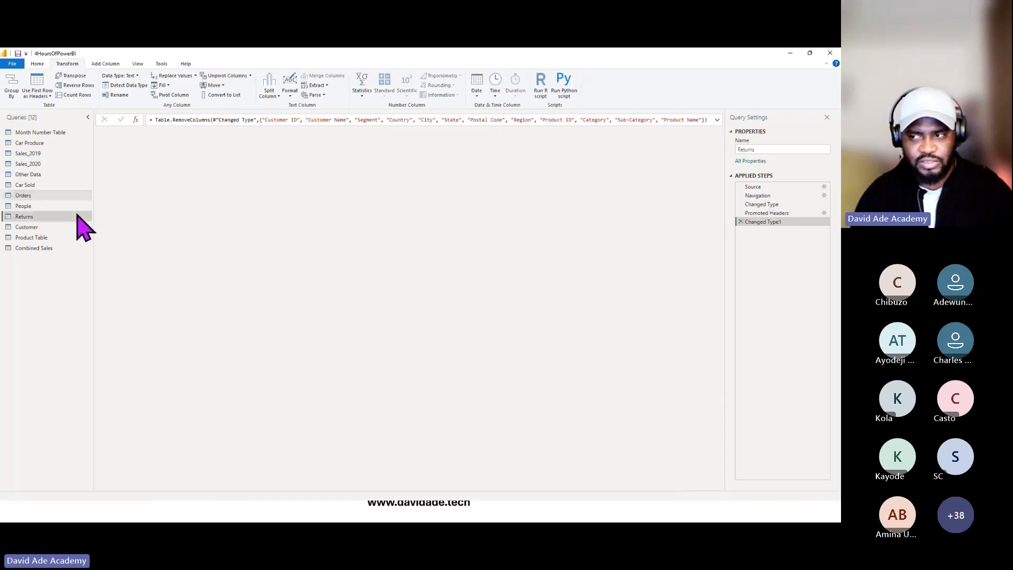
{"action": "left_click", "coordinate": [47, 196]}
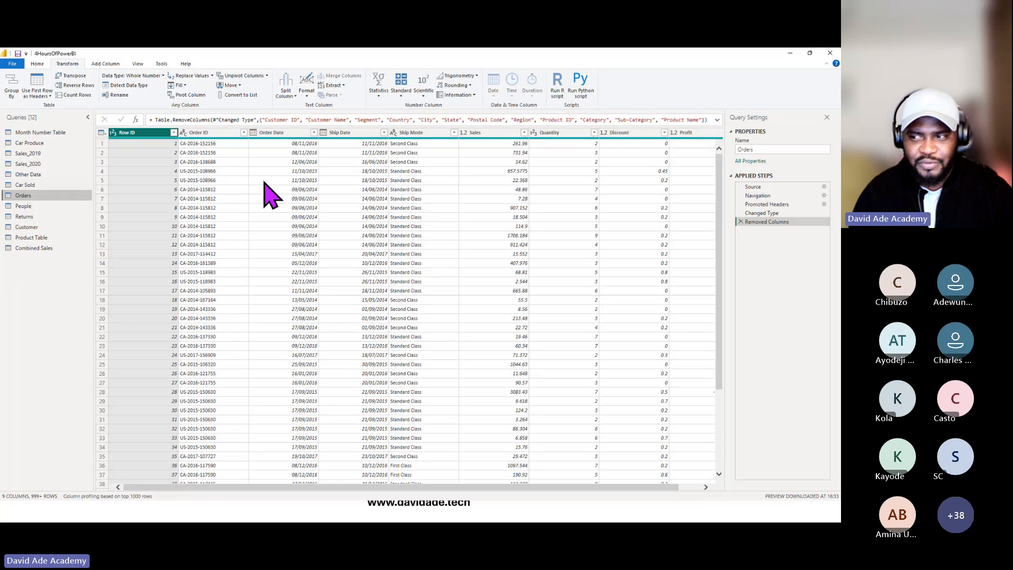
{"action": "left_click", "coordinate": [257, 481]}
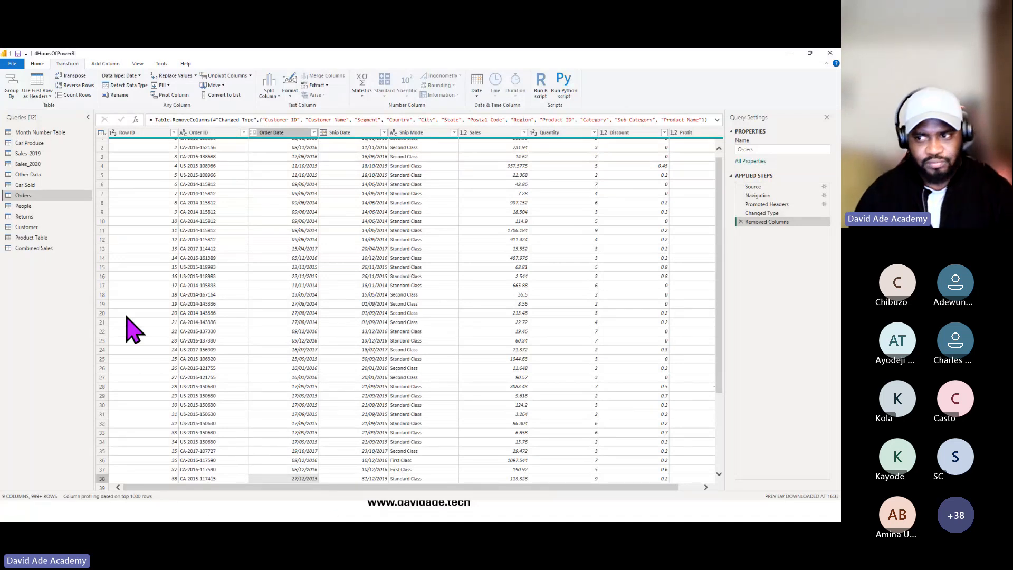
{"action": "left_click", "coordinate": [21, 227]}
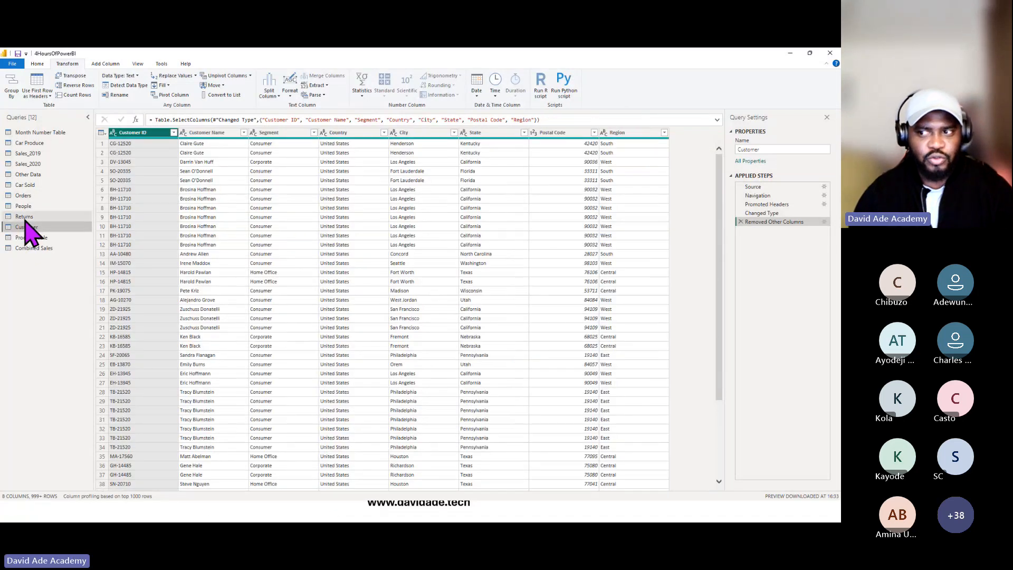
{"action": "left_click", "coordinate": [25, 217]}
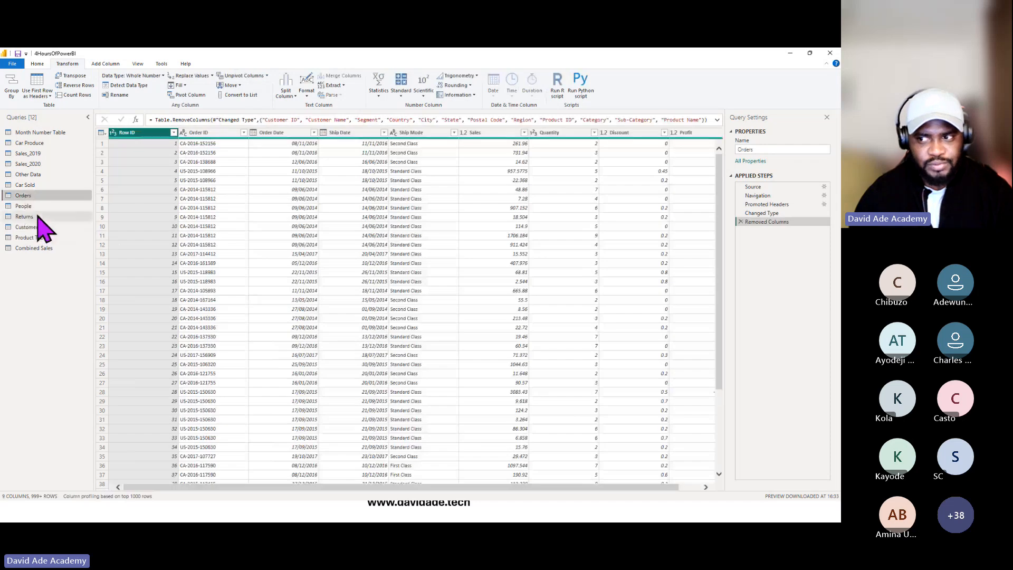
{"action": "left_click", "coordinate": [31, 197]}
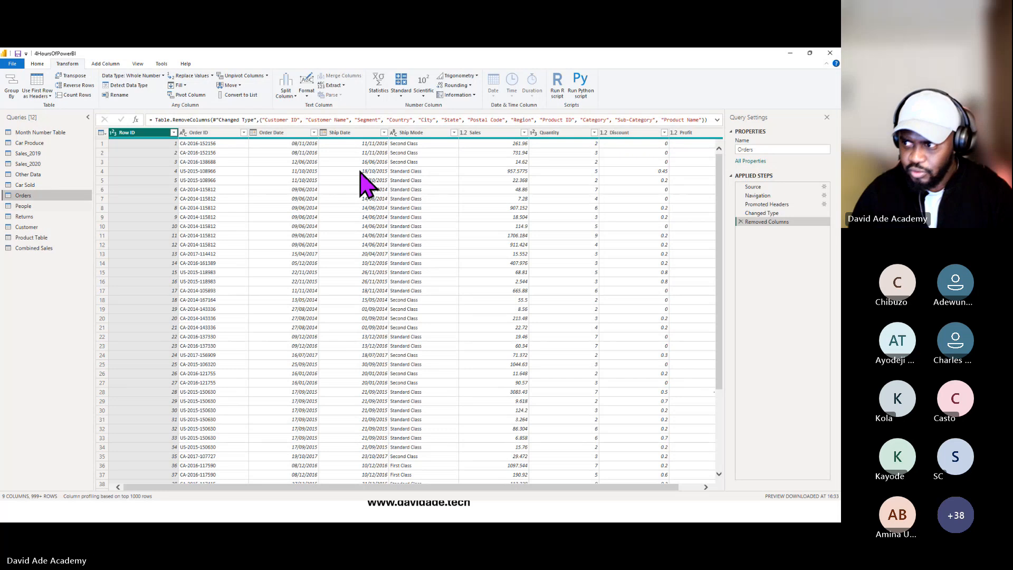
Merge the Orders query with Returns, matching on Order ID with a Left Outer join.
{"action": "left_click", "coordinate": [39, 66]}
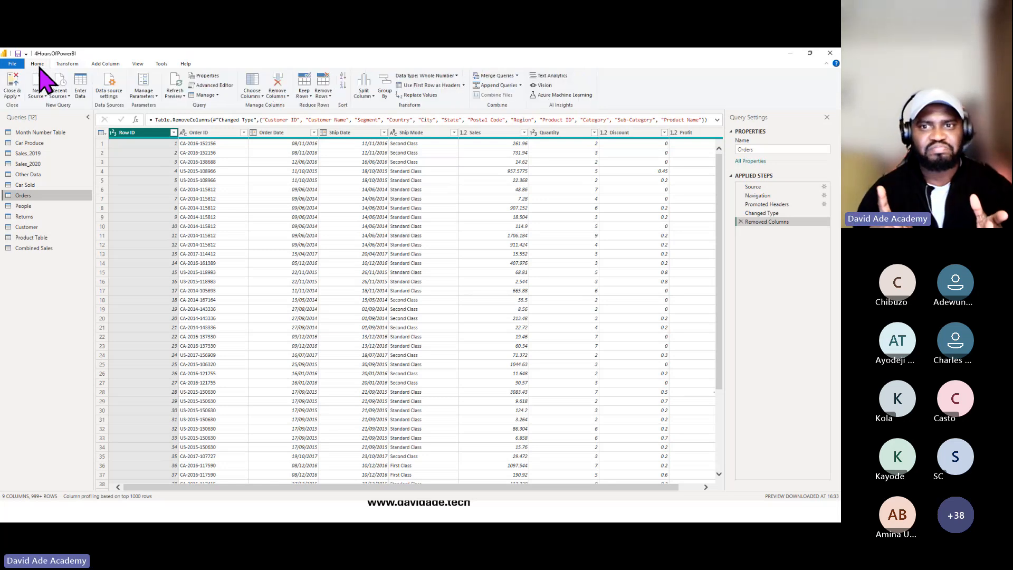
{"action": "left_click", "coordinate": [506, 78]}
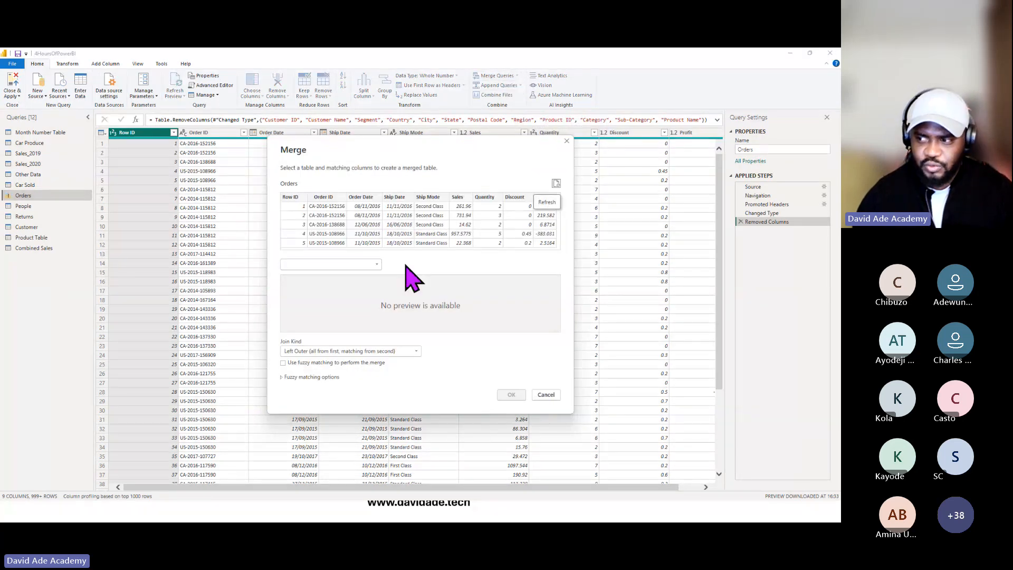
{"action": "left_click", "coordinate": [377, 264]}
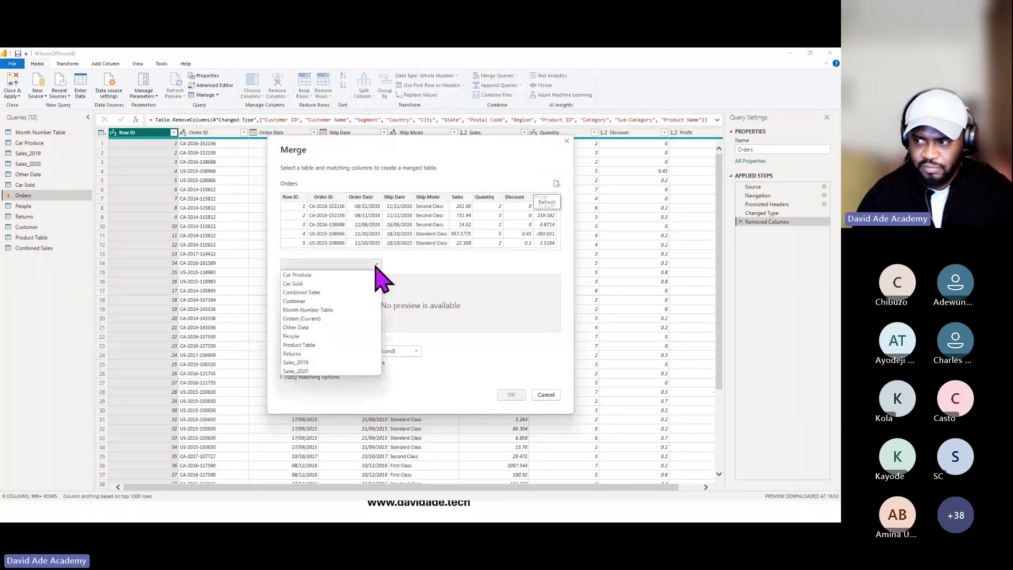
{"action": "left_click", "coordinate": [323, 354]}
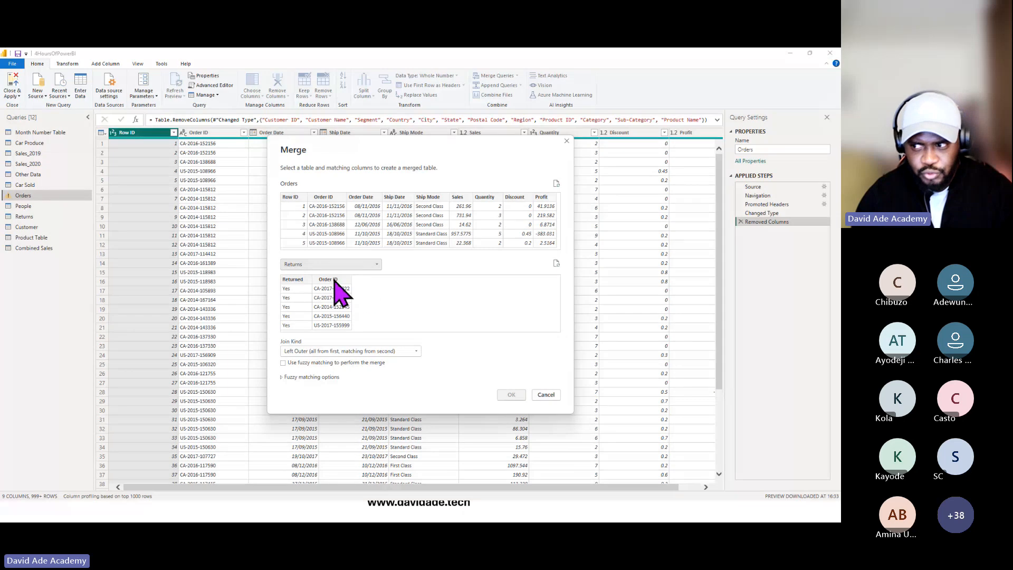
{"action": "left_click", "coordinate": [326, 203]}
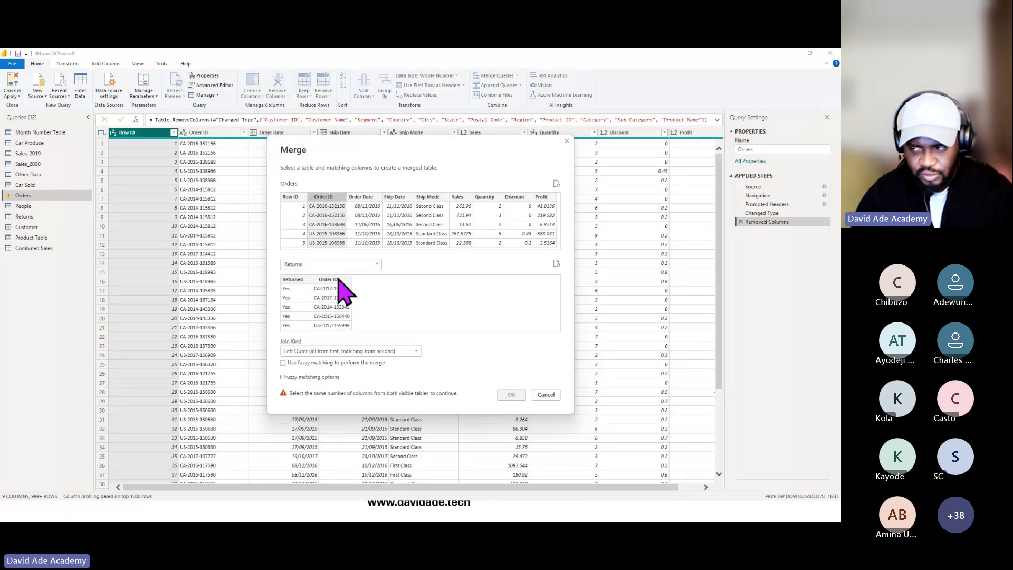
{"action": "left_click", "coordinate": [339, 279]}
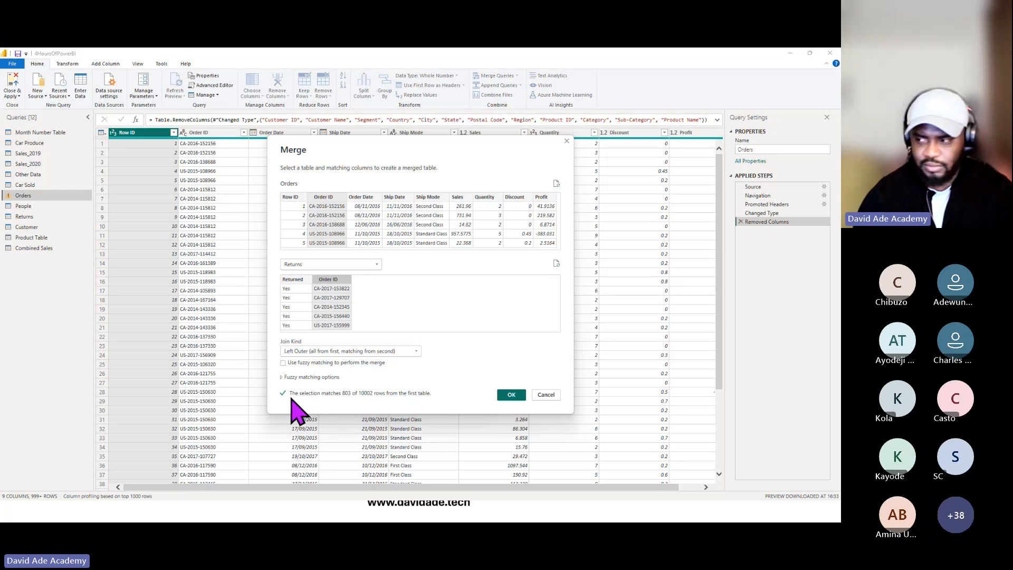
{"action": "left_click", "coordinate": [509, 396]}
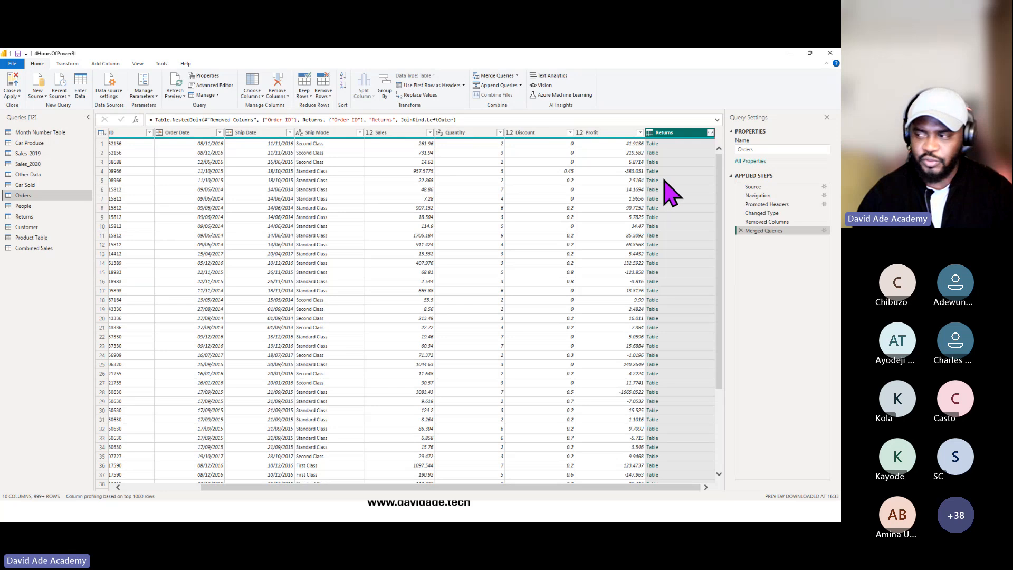
Expand only the Returned column of the merged Returns table without the original name prefix, and inspect the resulting rows.
{"action": "left_click", "coordinate": [710, 132]}
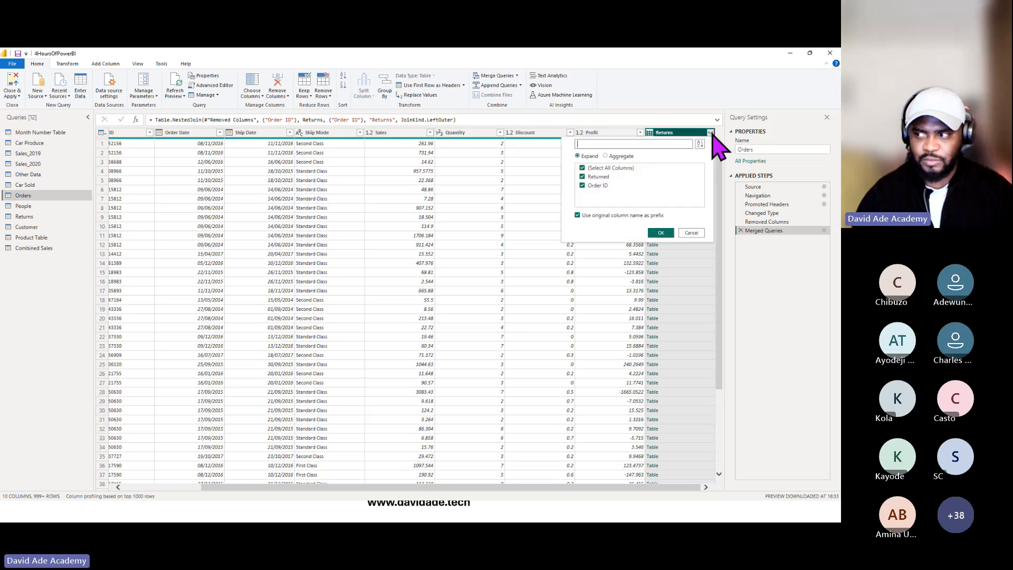
{"action": "left_click", "coordinate": [580, 217]}
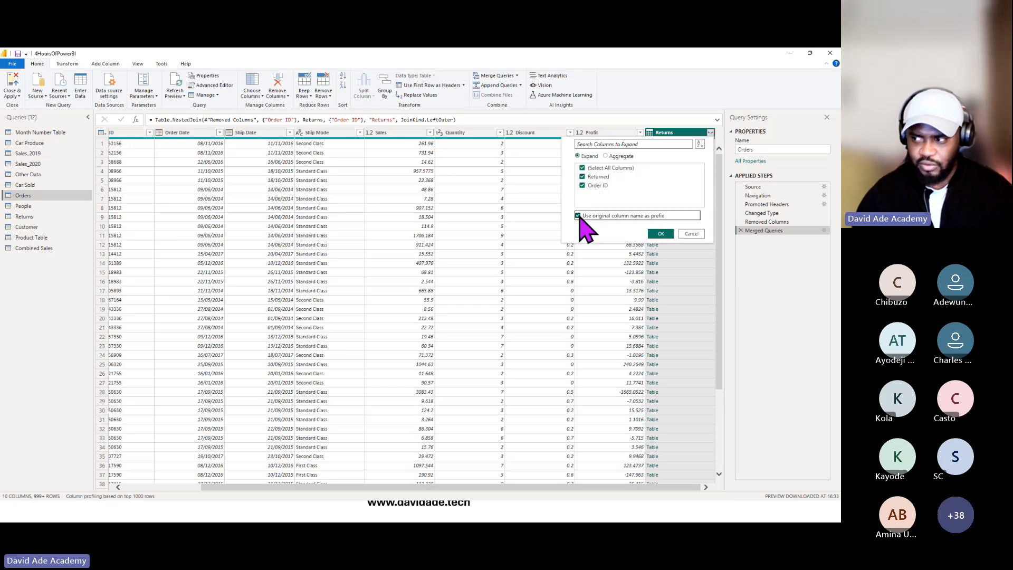
{"action": "left_click", "coordinate": [582, 187]}
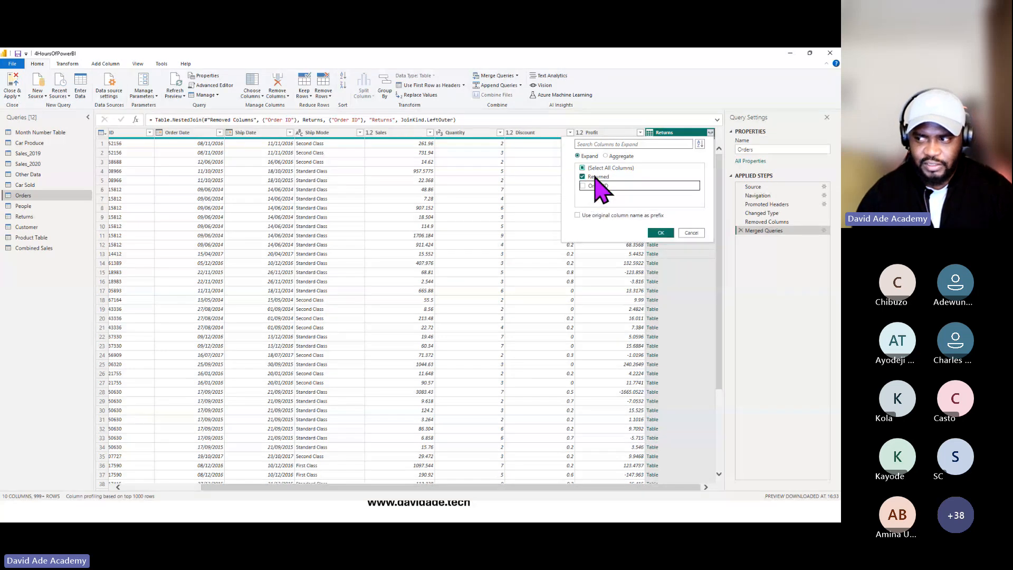
{"action": "left_click", "coordinate": [659, 233]}
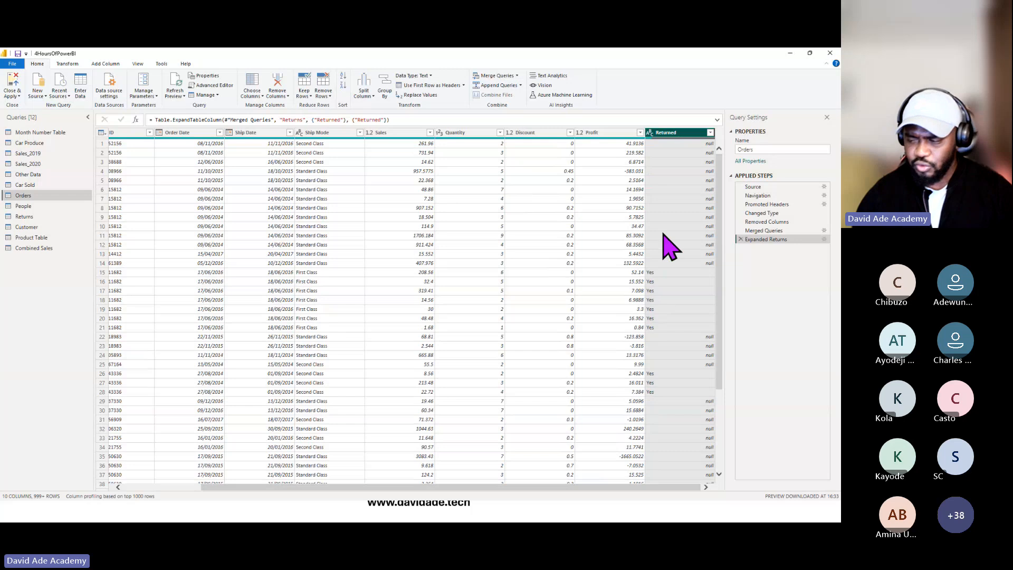
{"action": "left_click", "coordinate": [484, 282]}
{"action": "left_click", "coordinate": [663, 272]}
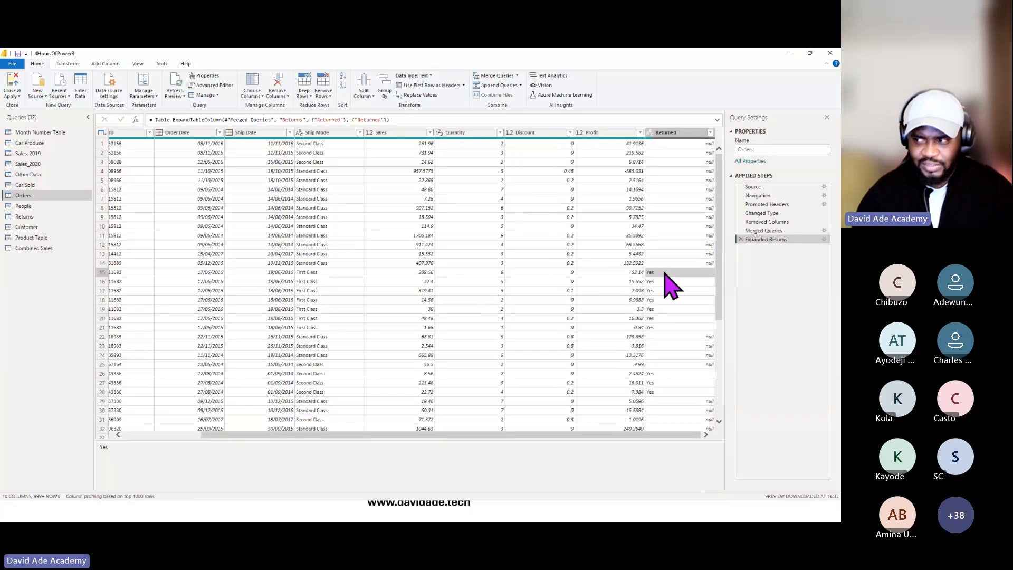
{"action": "left_click", "coordinate": [521, 429]}
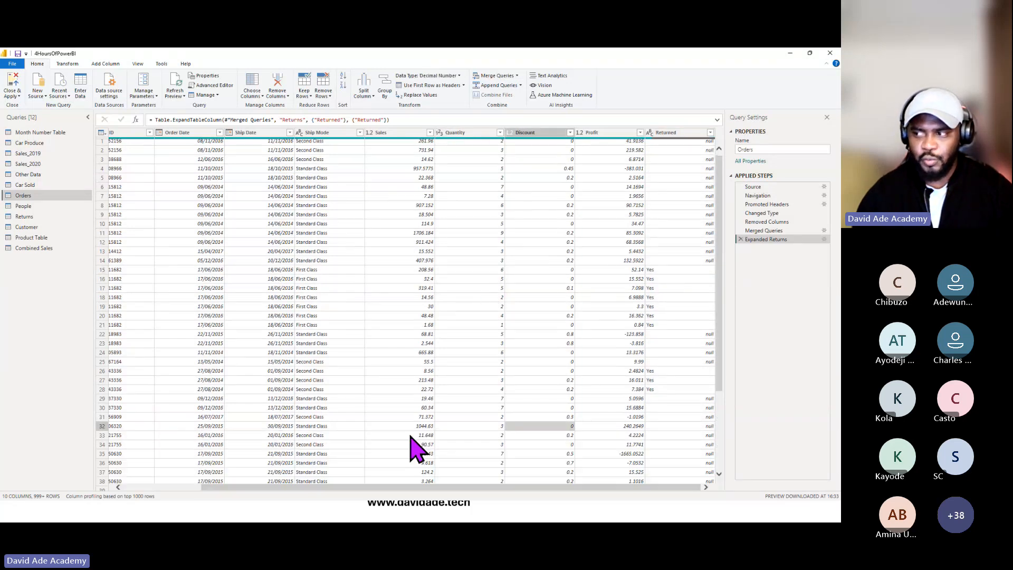
{"action": "left_click", "coordinate": [659, 271]}
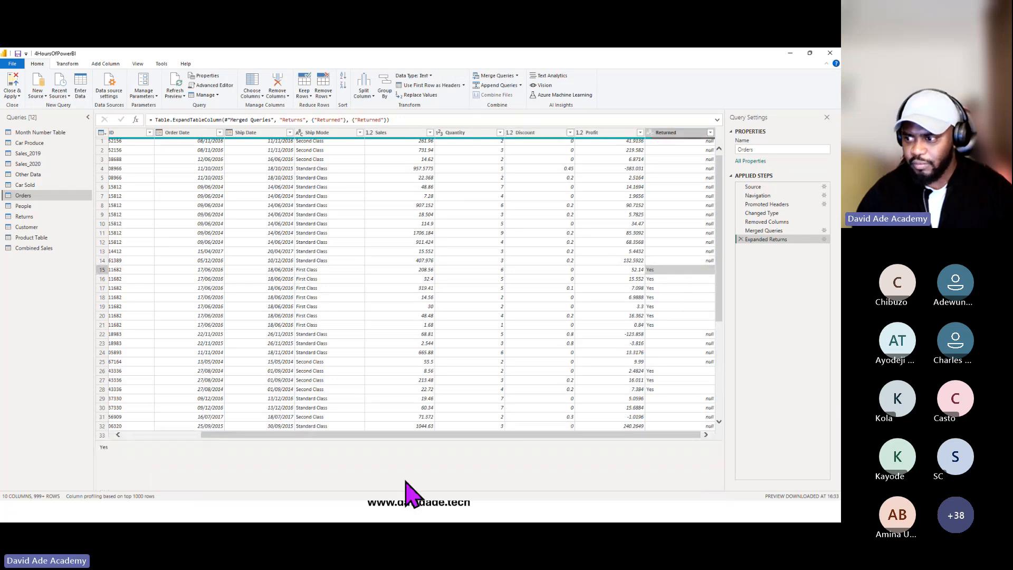
{"action": "left_click_drag", "start_coordinate": [369, 434], "coordinate": [520, 441]}
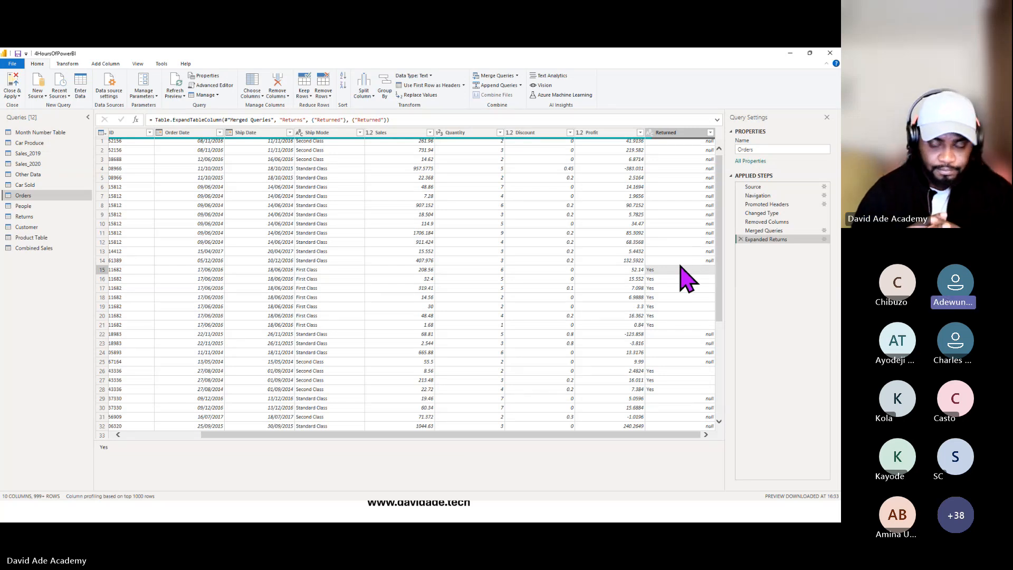
Delete the Expanded Returns and Merged Queries steps from the Orders query.
{"action": "left_click", "coordinate": [740, 239]}
{"action": "left_click", "coordinate": [740, 230]}
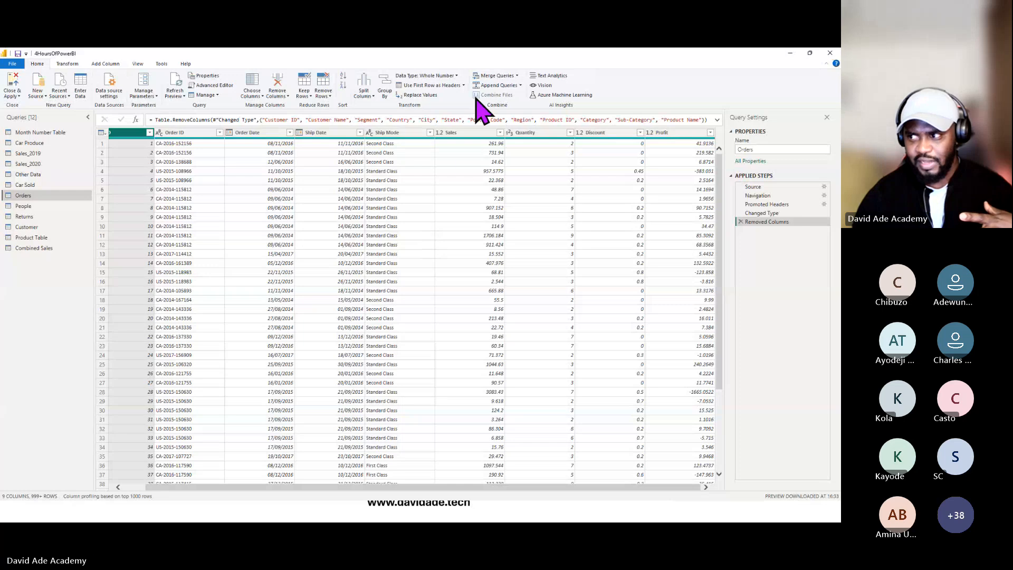
Merge the Orders query with Returns again, matching both tables on Order ID with a Left Outer join.
{"action": "left_click", "coordinate": [486, 76]}
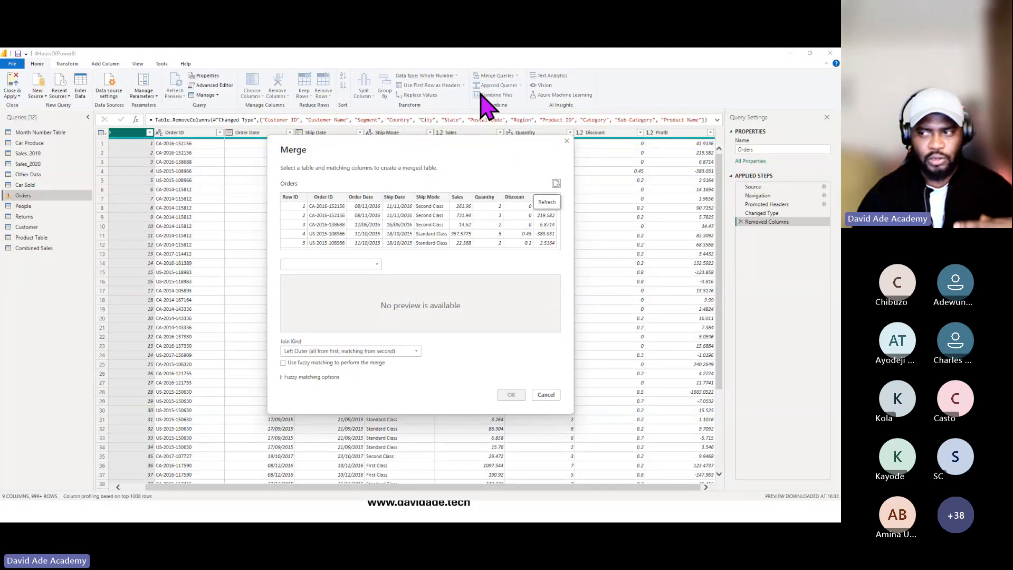
{"action": "left_click", "coordinate": [362, 266]}
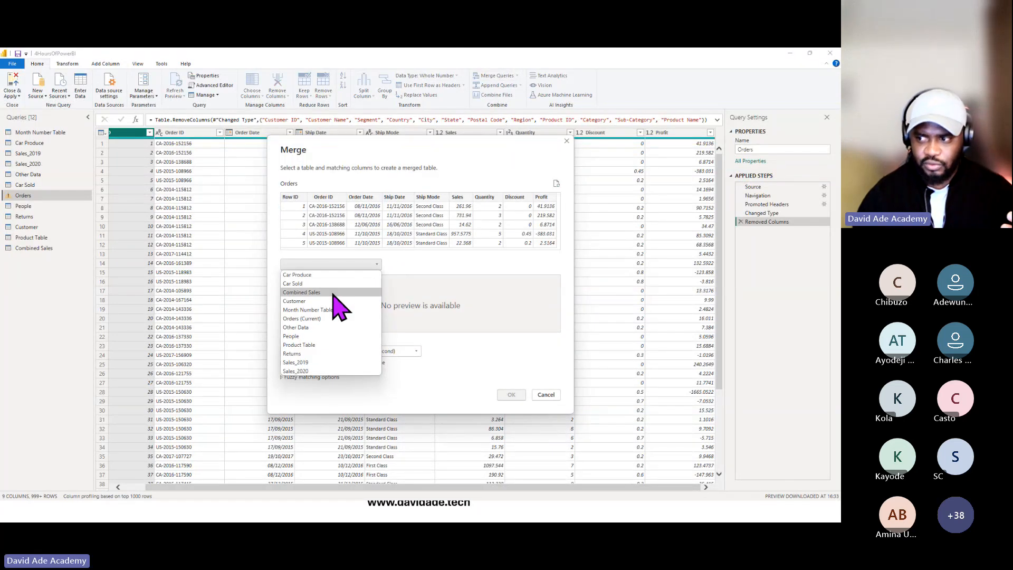
{"action": "left_click", "coordinate": [327, 354]}
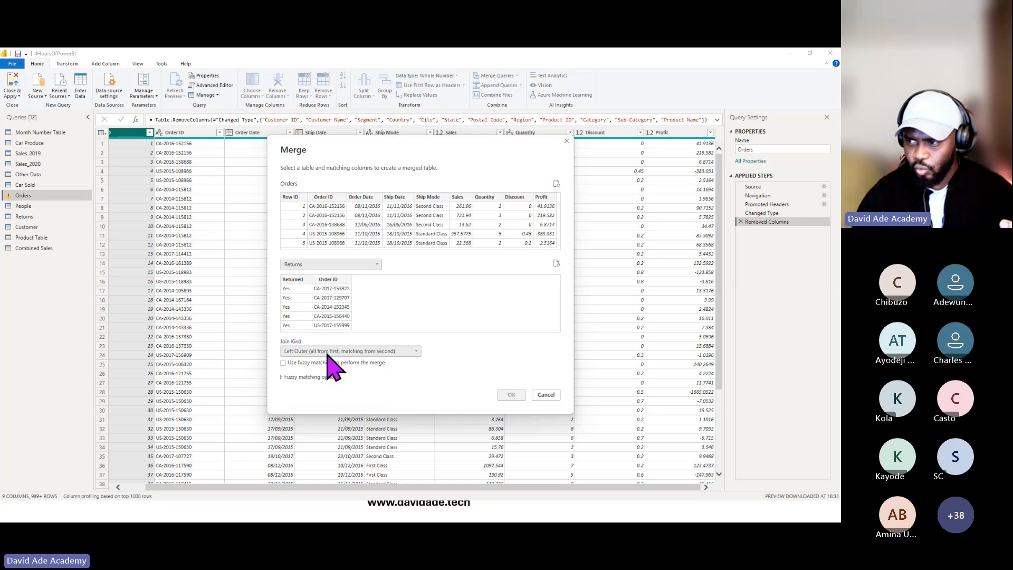
{"action": "left_click", "coordinate": [331, 207]}
{"action": "left_click", "coordinate": [338, 284]}
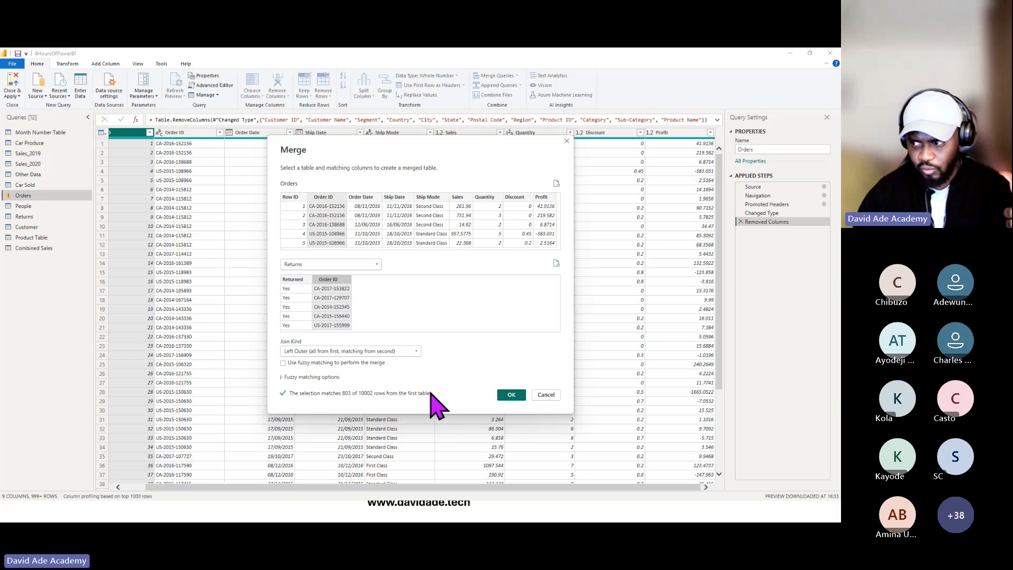
{"action": "left_click", "coordinate": [508, 396]}
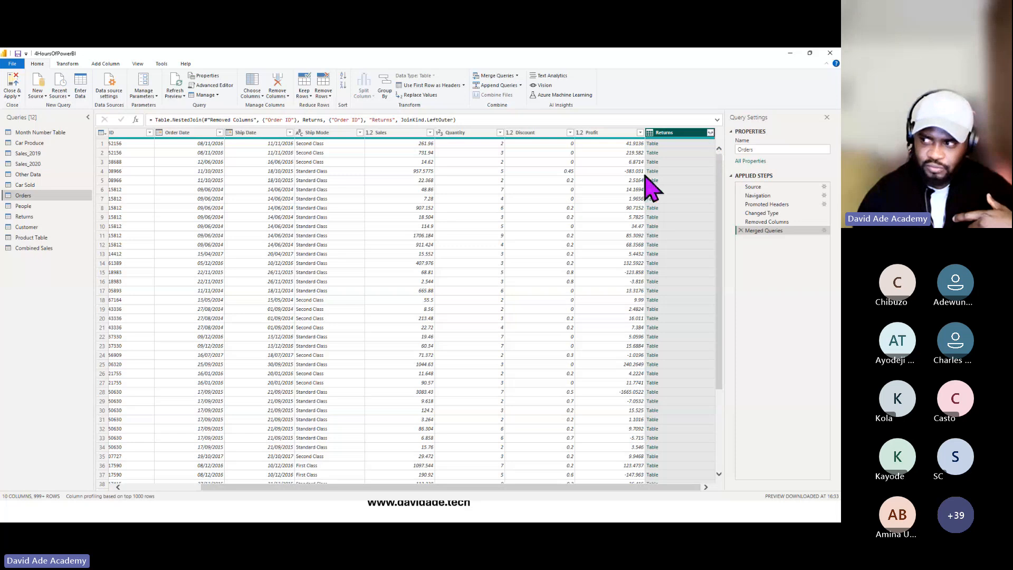
Expand only the Returned column from the merged Returns table, leaving out Order ID, and inspect the expanded rows.
{"action": "left_click", "coordinate": [711, 133]}
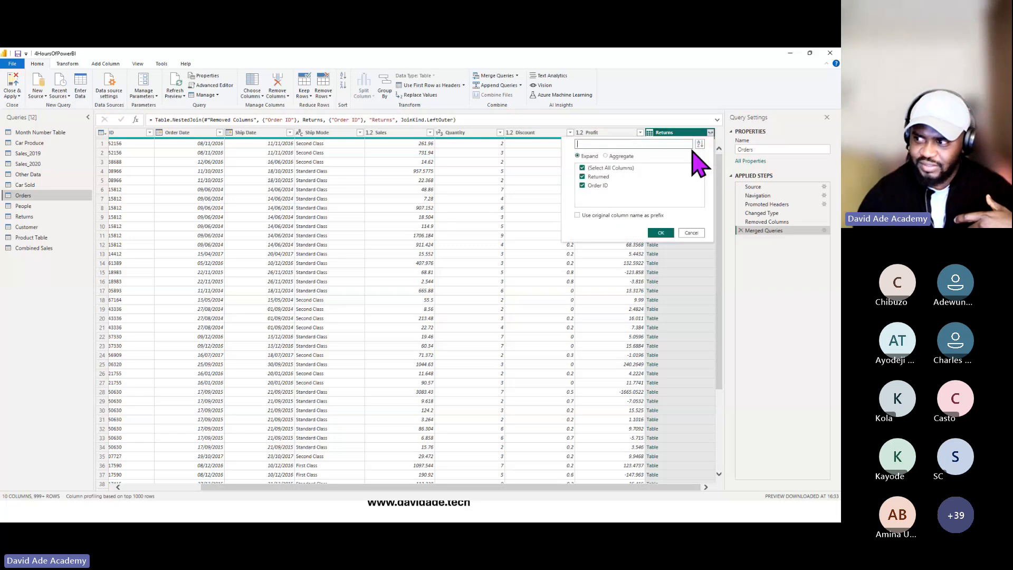
{"action": "left_click", "coordinate": [583, 185]}
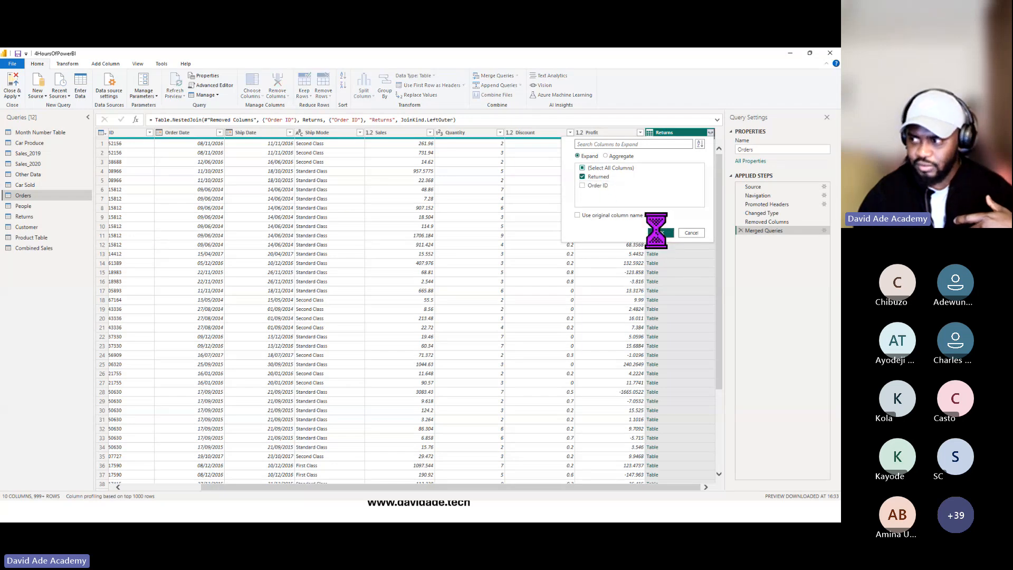
{"action": "left_click", "coordinate": [658, 231]}
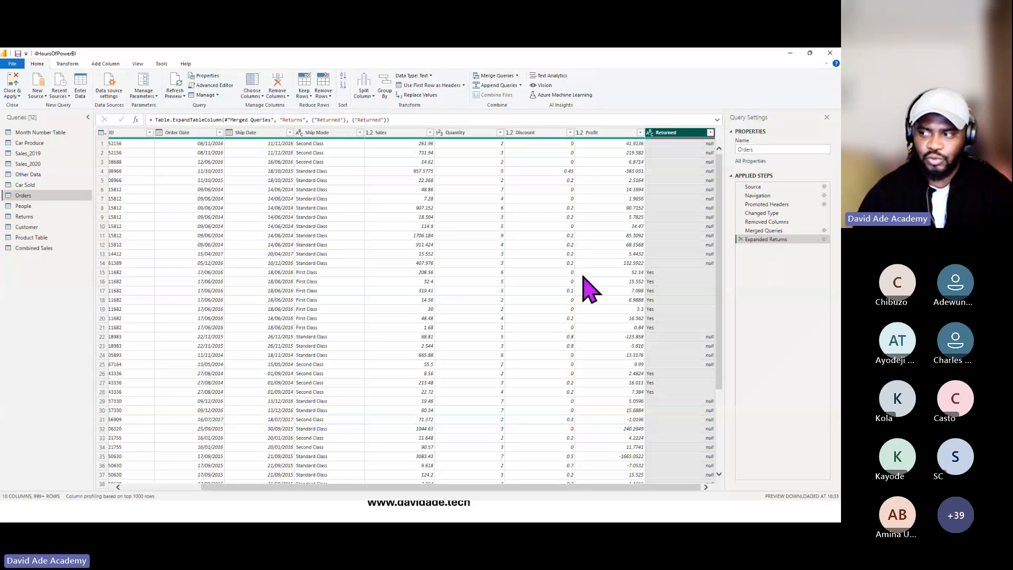
{"action": "left_click", "coordinate": [102, 291]}
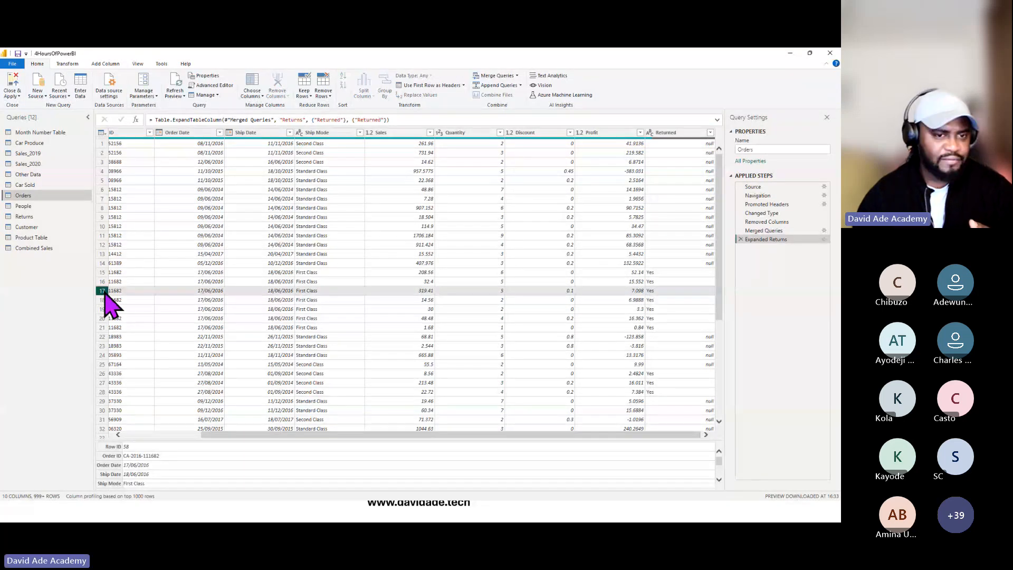
{"action": "left_click", "coordinate": [636, 429]}
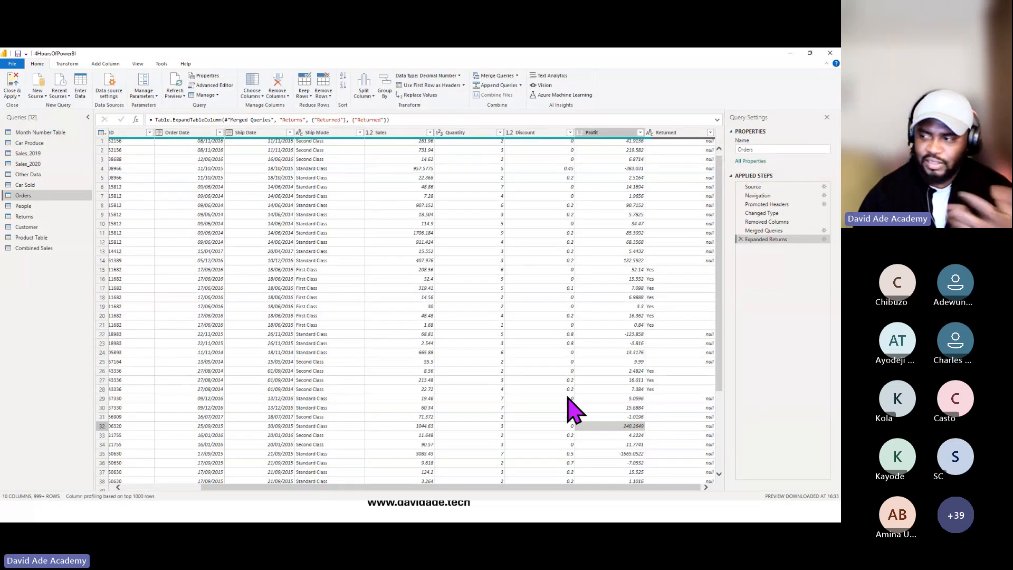
Replace null with No in the Returned column of the Orders query.
{"action": "left_click", "coordinate": [678, 134]}
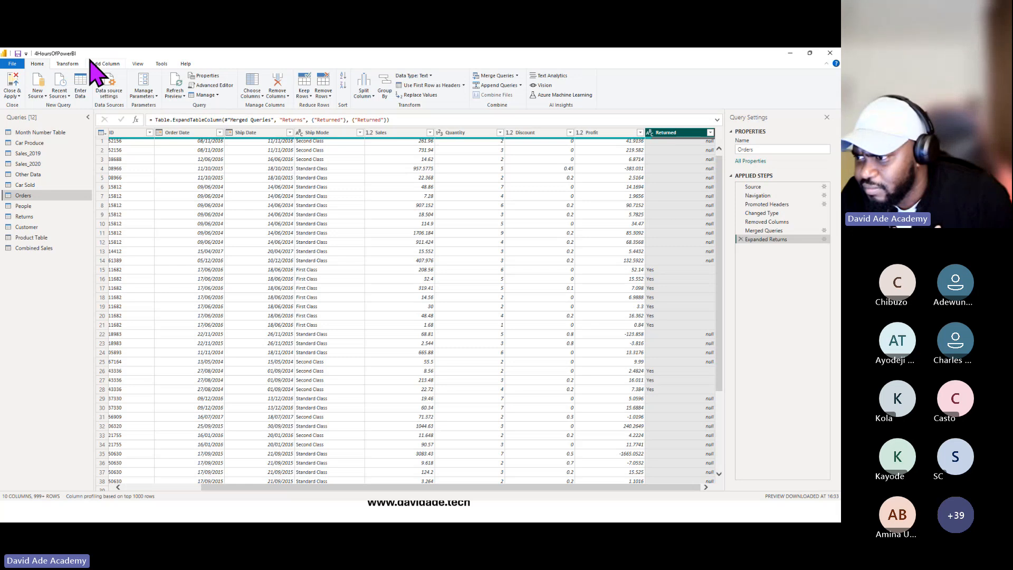
{"action": "left_click", "coordinate": [74, 65]}
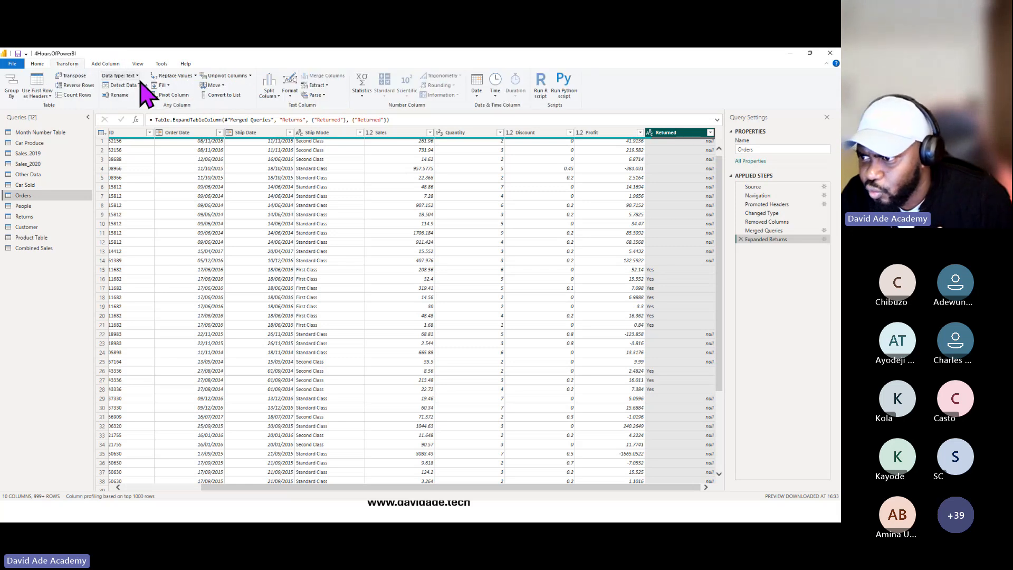
{"action": "left_click", "coordinate": [173, 76]}
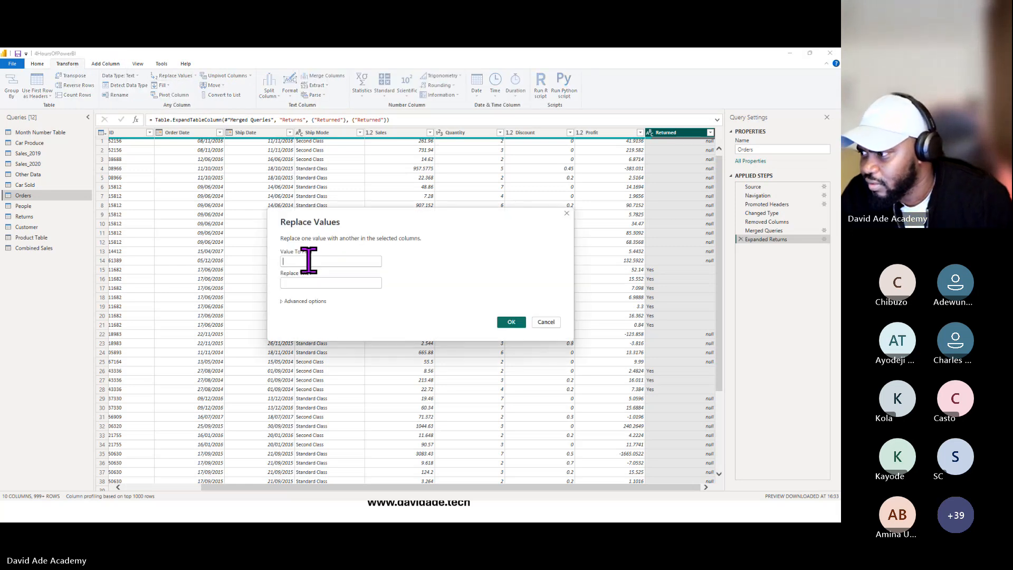
{"action": "type", "text": "null"}
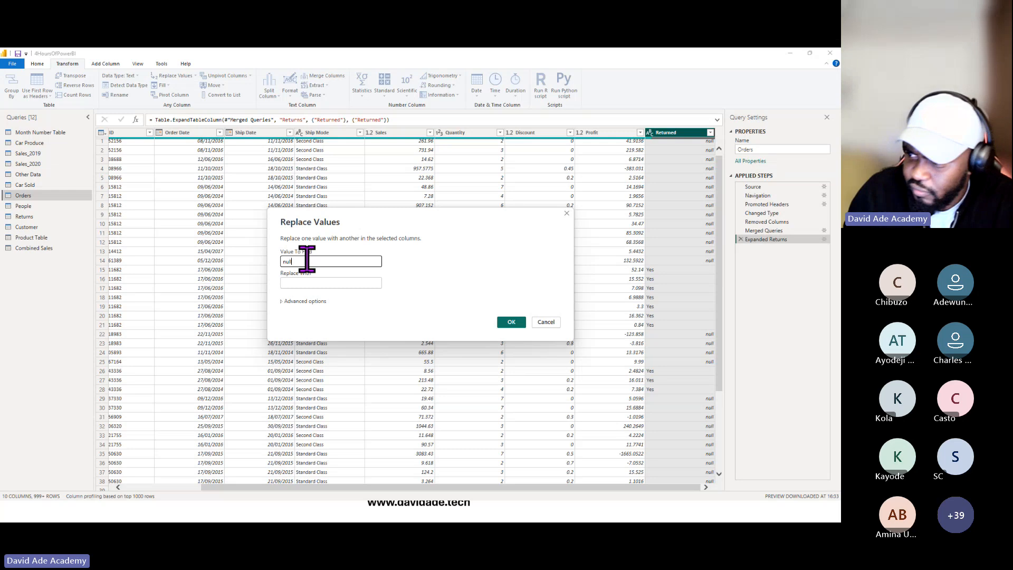
{"action": "left_click", "coordinate": [322, 283]}
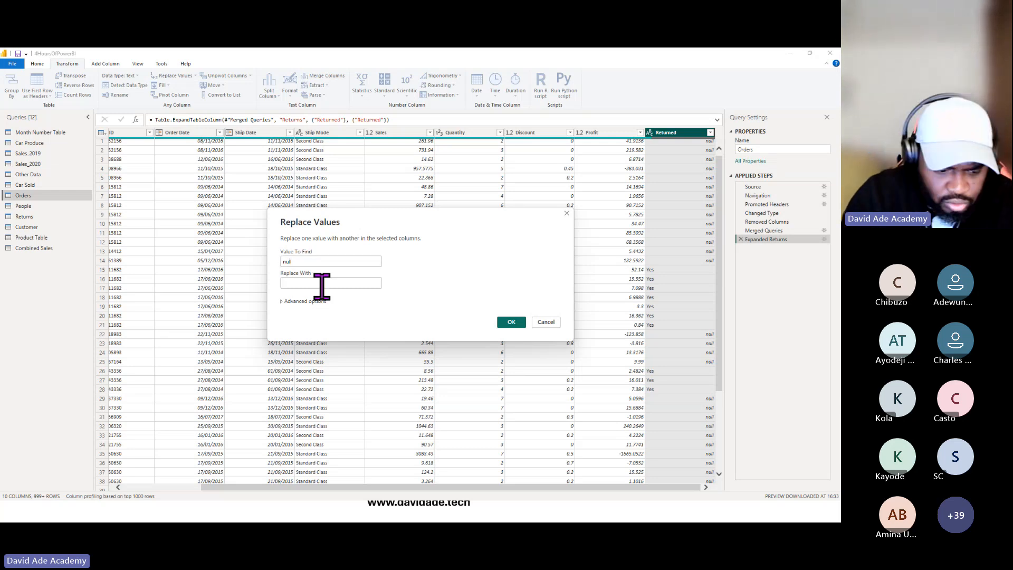
{"action": "type", "text": "No"}
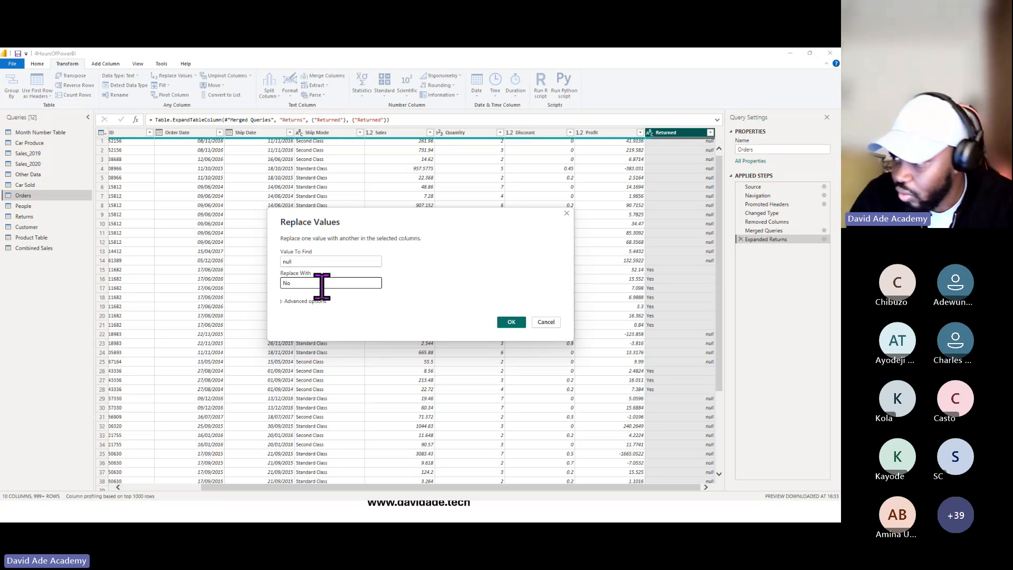
{"action": "left_click", "coordinate": [507, 322]}
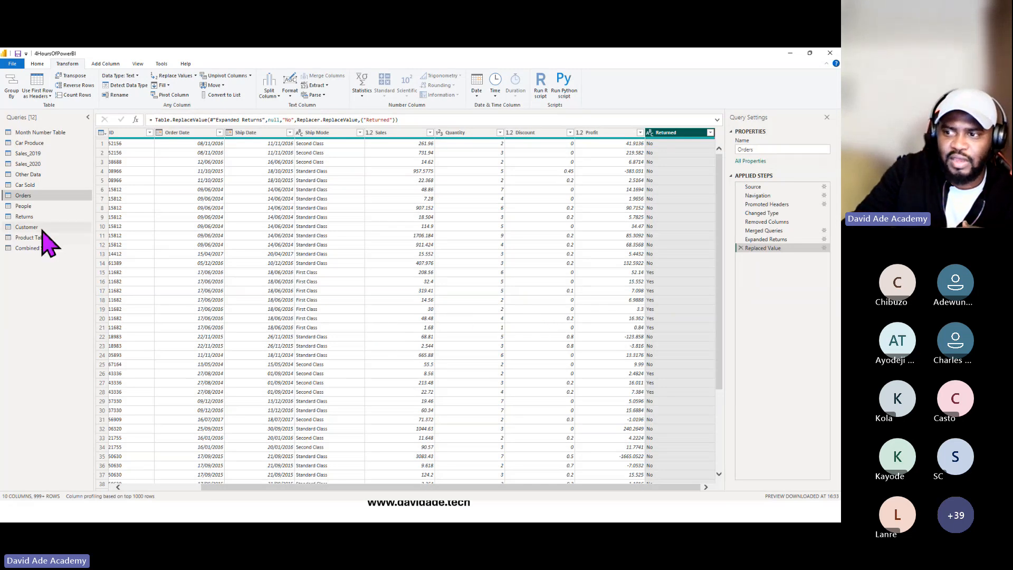
Review the Returned and Order ID columns of the Returns query, and view the Customer query.
{"action": "left_click", "coordinate": [34, 216]}
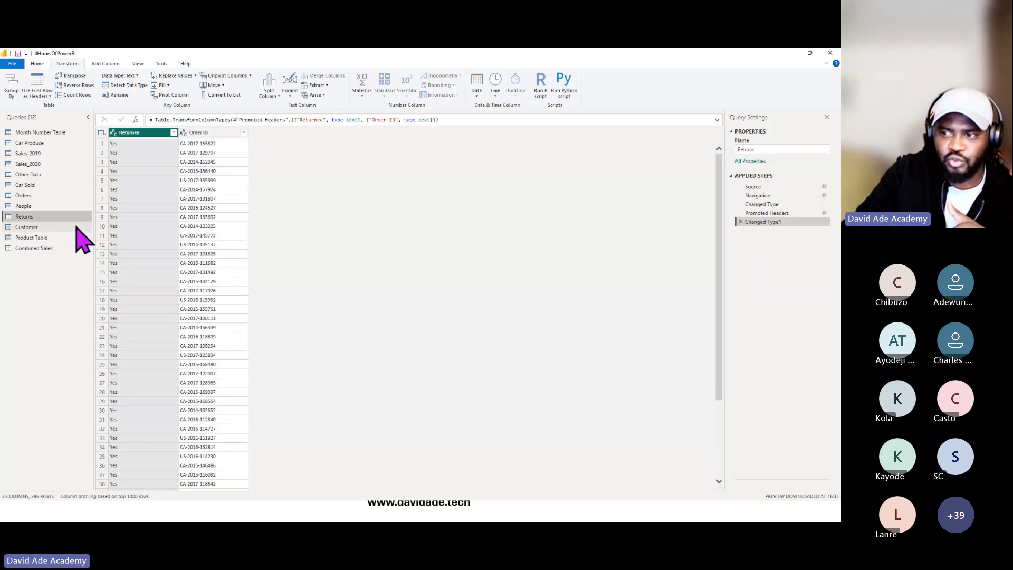
{"action": "left_click", "coordinate": [131, 144]}
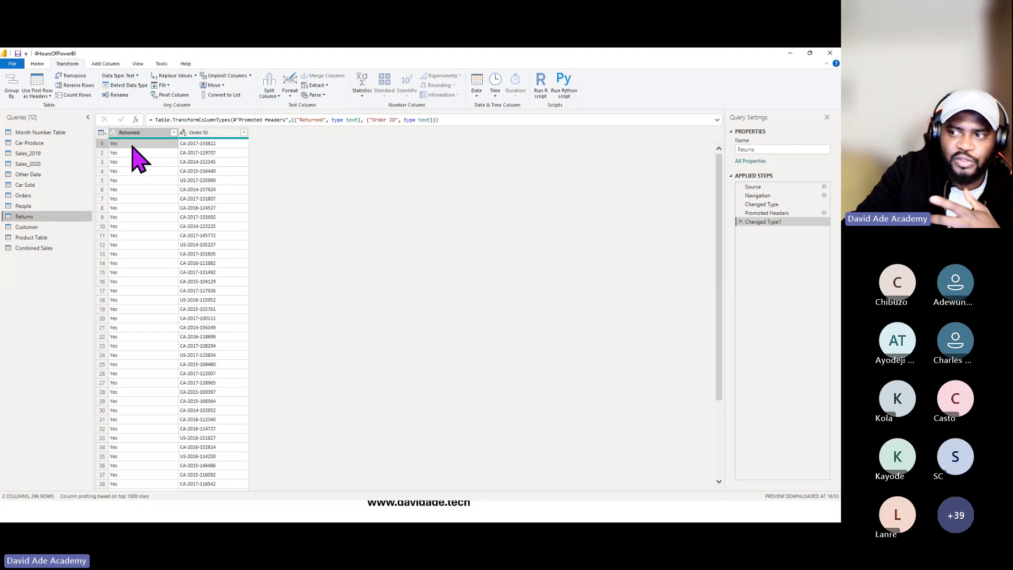
{"action": "left_click", "coordinate": [198, 145]}
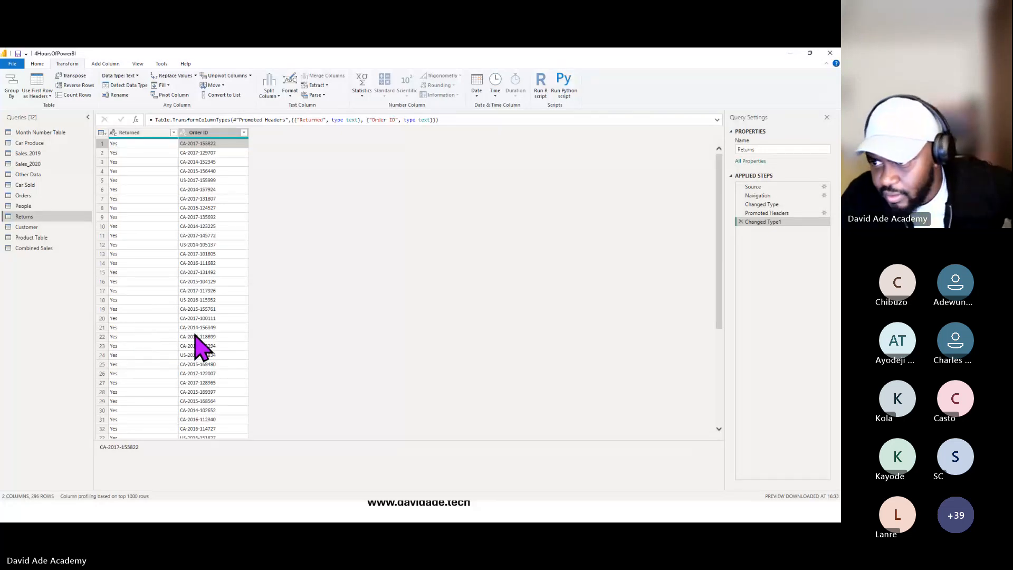
{"action": "left_click", "coordinate": [31, 228]}
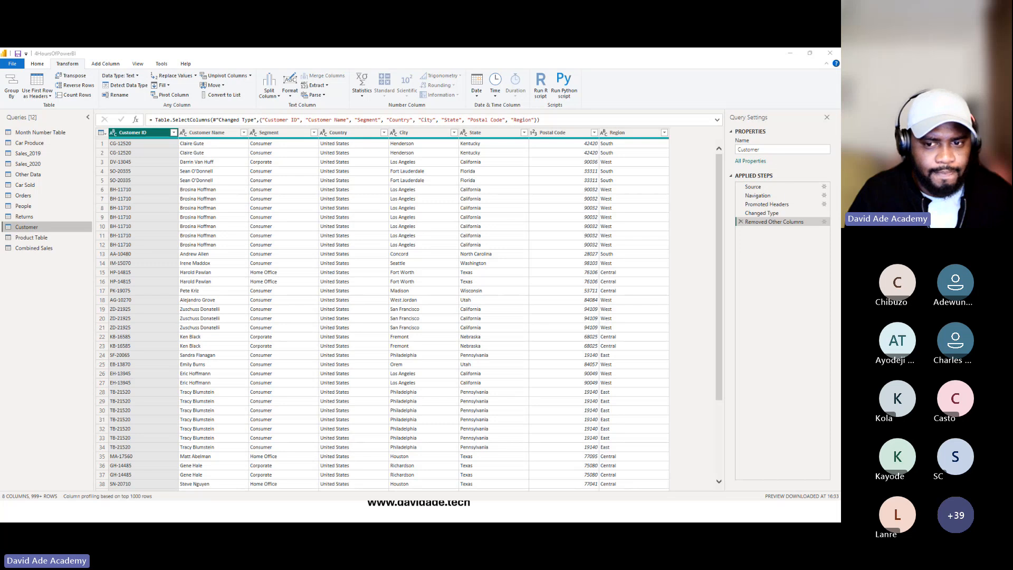
{"action": "key", "text": "alt+Tab"}
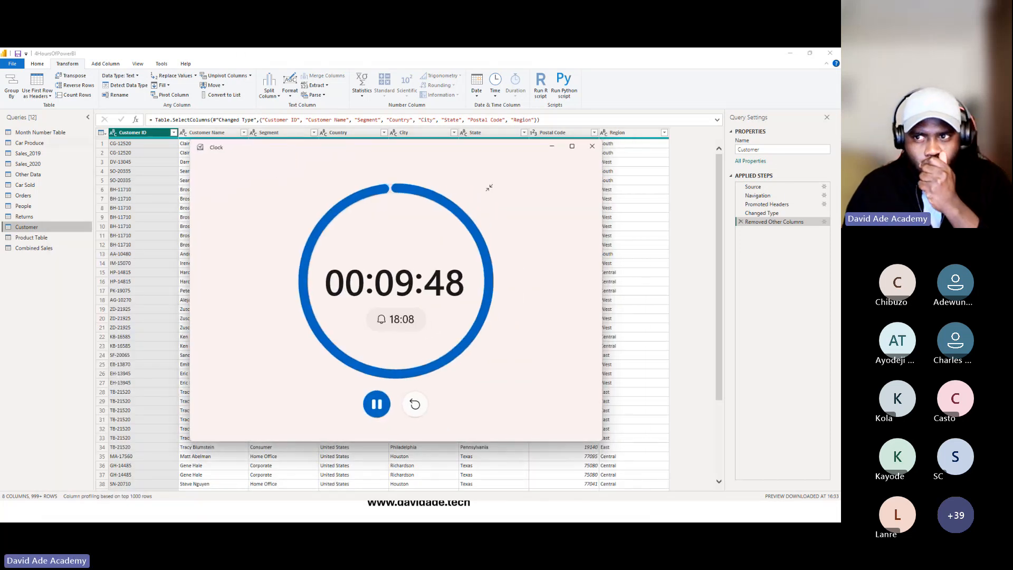
{"action": "key", "text": "alt+Tab"}
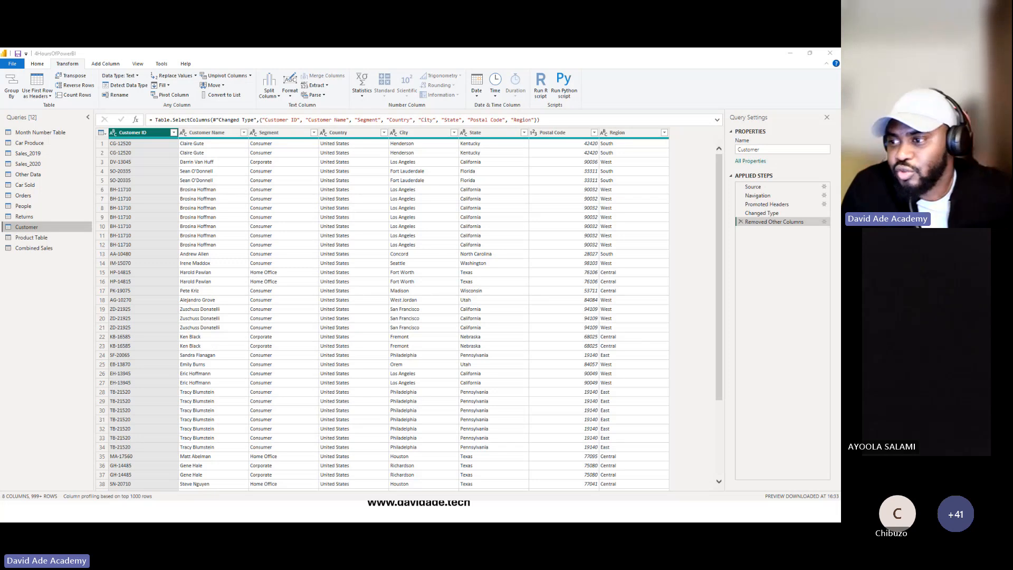
Close the Power Query Editor and apply the query changes to the report.
{"action": "left_click", "coordinate": [35, 65]}
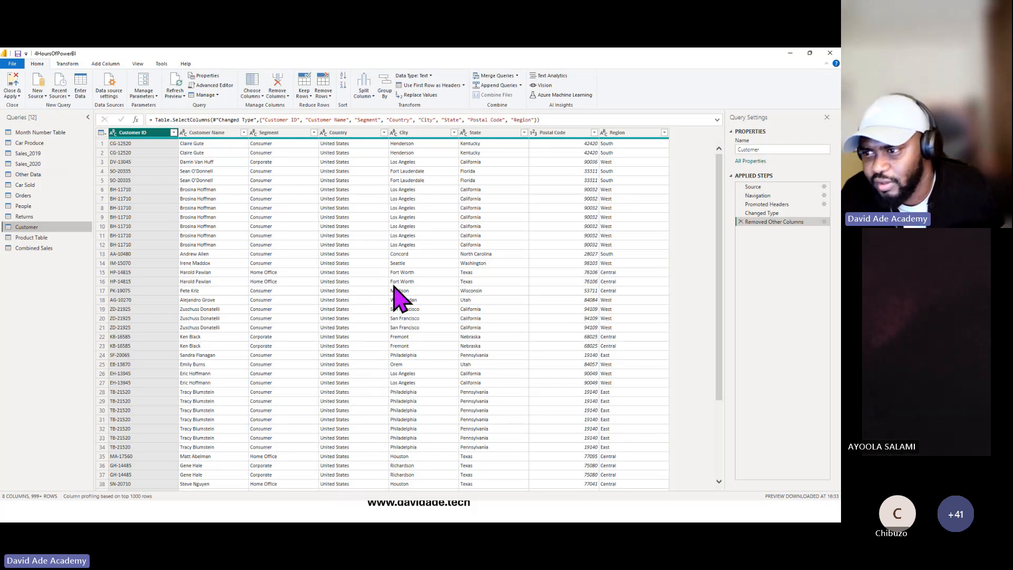
{"action": "left_click", "coordinate": [11, 84]}
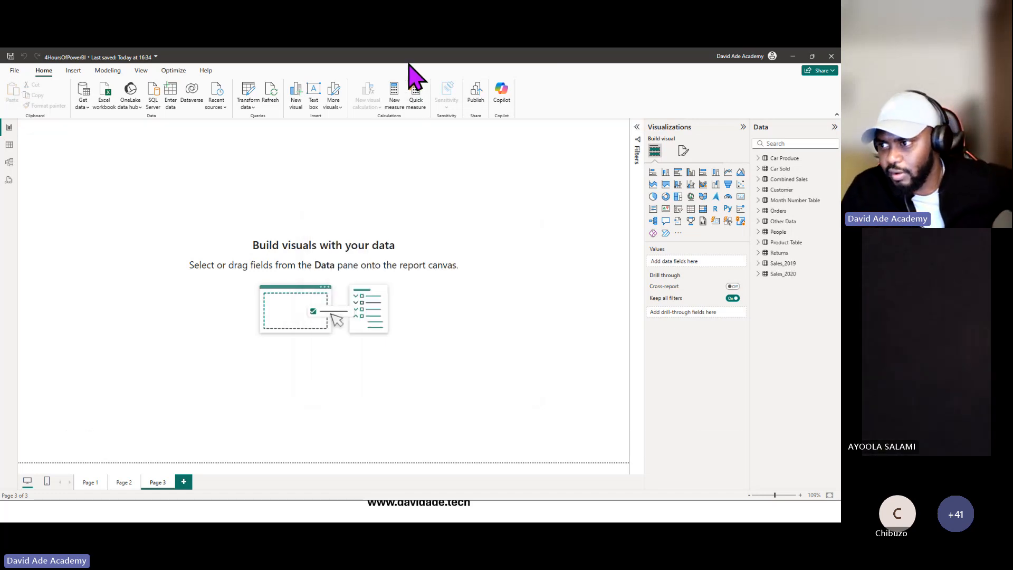
Minimize the Excel workbook, then bring the Power BI Desktop window back into view and maximize it.
{"action": "key", "text": "alt+Tab"}
{"action": "key", "text": "alt+Tab"}
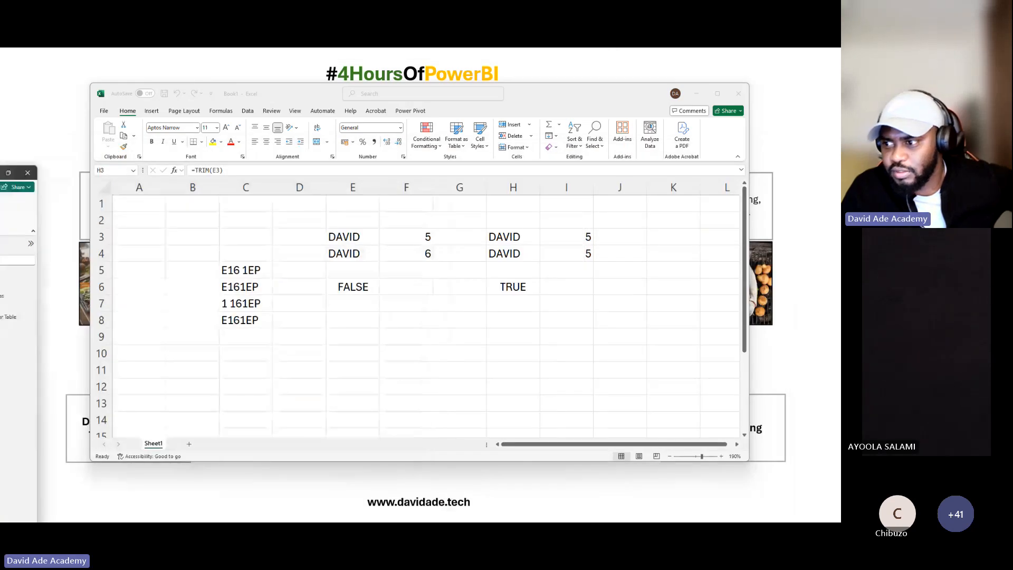
{"action": "left_click", "coordinate": [696, 94]}
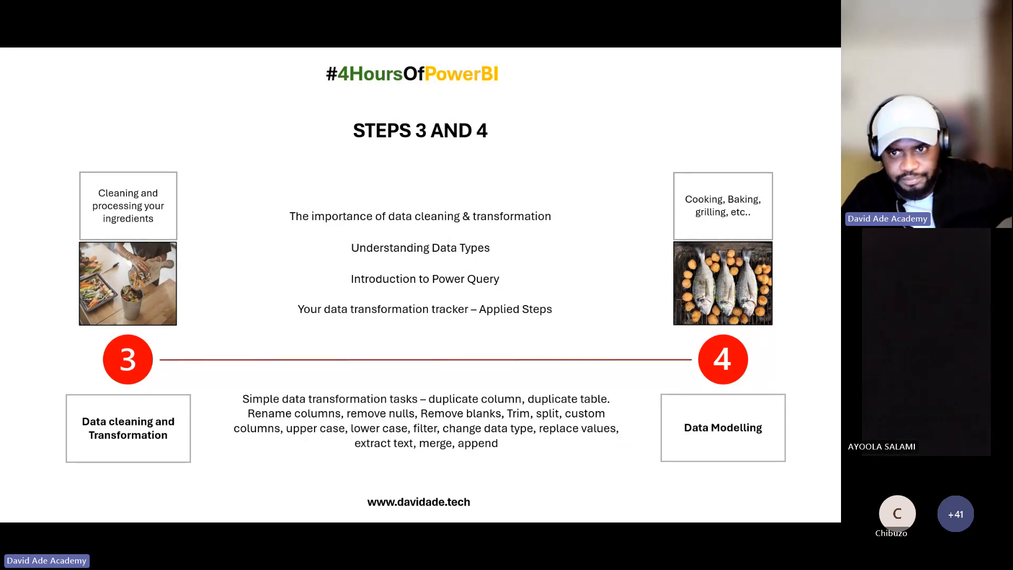
{"action": "key", "text": "alt+Tab"}
{"action": "left_click_drag", "start_coordinate": [3, 183], "coordinate": [459, 106]}
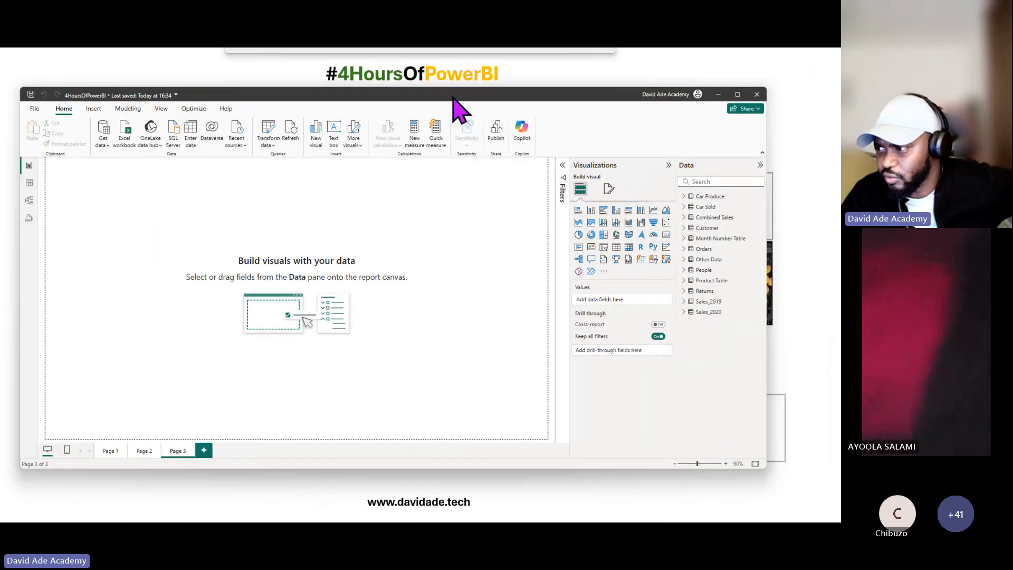
{"action": "left_click", "coordinate": [737, 94]}
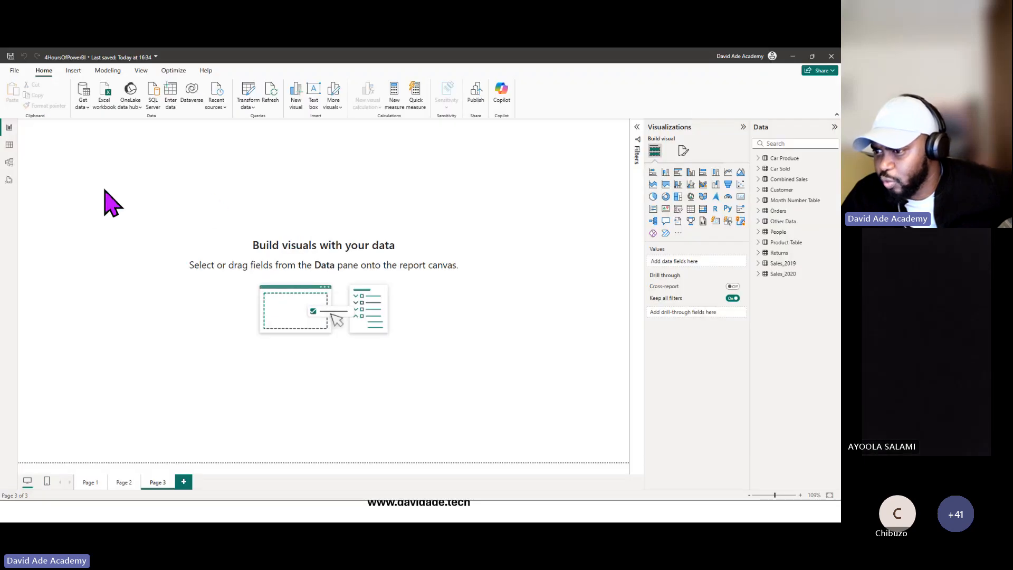
Show the data model diagram and stack the Sales_2019, Sales_2020 and Other Data tables in one column.
{"action": "left_click", "coordinate": [11, 166]}
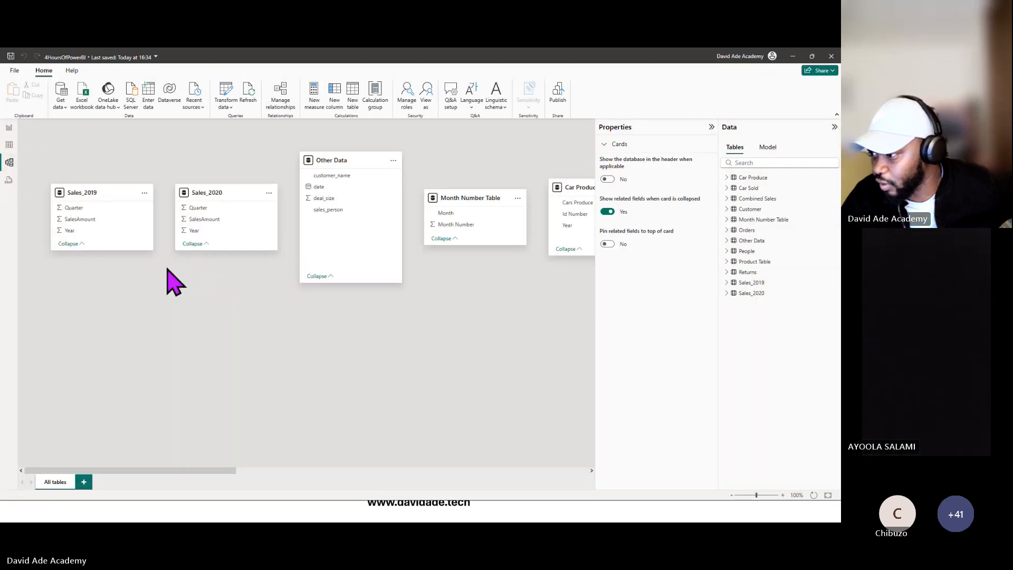
{"action": "left_click_drag", "start_coordinate": [86, 193], "coordinate": [86, 161]}
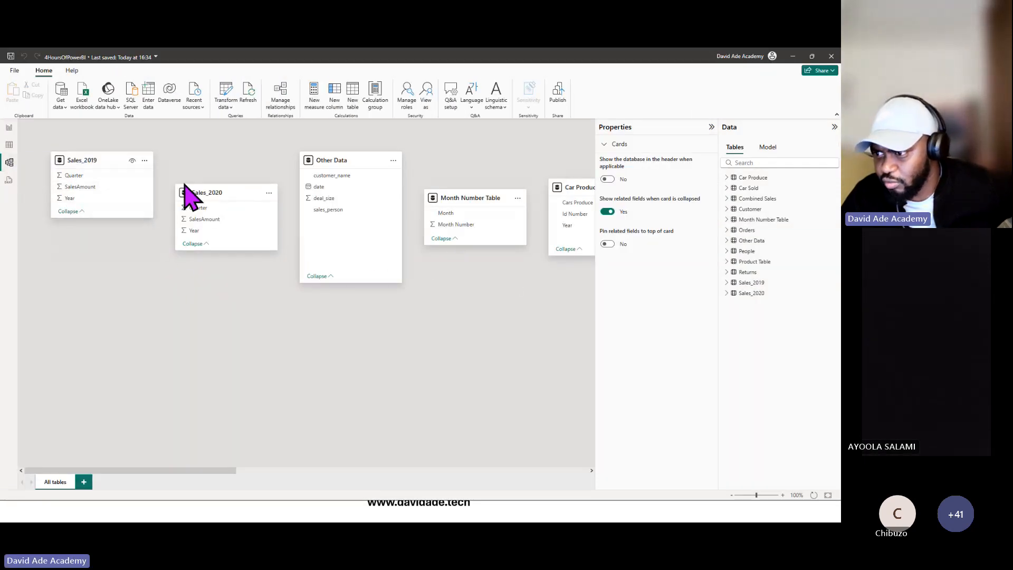
{"action": "left_click", "coordinate": [191, 193]}
{"action": "left_click_drag", "start_coordinate": [229, 199], "coordinate": [102, 261]}
{"action": "left_click_drag", "start_coordinate": [317, 161], "coordinate": [228, 220]}
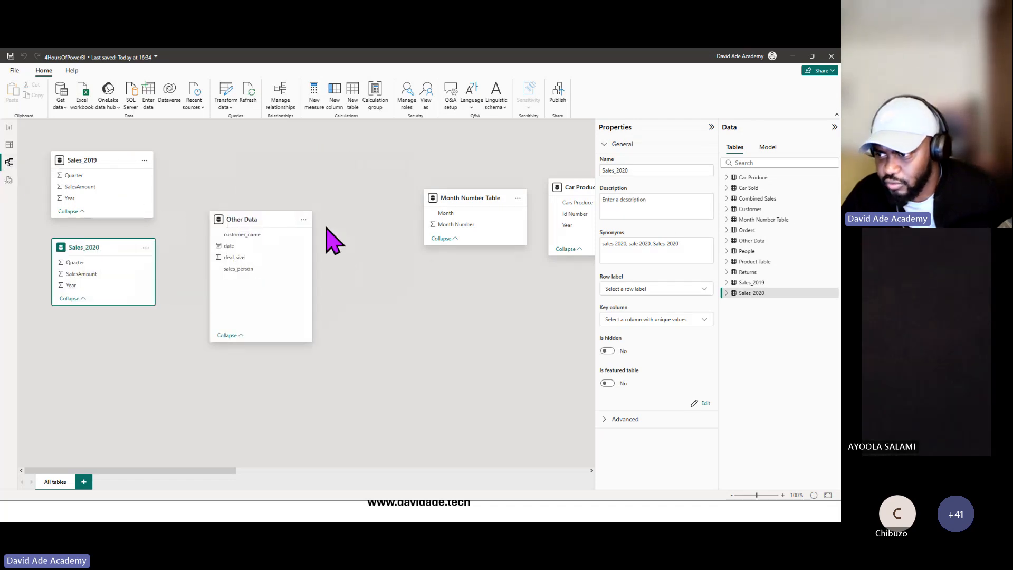
{"action": "left_click_drag", "start_coordinate": [235, 220], "coordinate": [76, 328]}
Move the Month Number Table, Car Produce, Car Sold and Orders tables closer to the column of sales tables in the diagram.
{"action": "left_click_drag", "start_coordinate": [446, 197], "coordinate": [213, 159]}
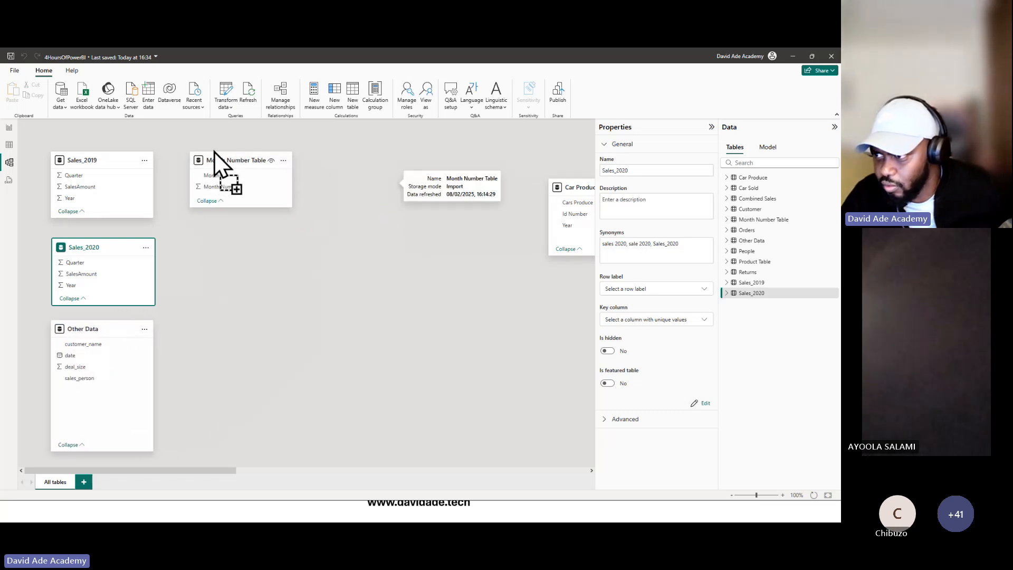
{"action": "left_click_drag", "start_coordinate": [552, 182], "coordinate": [192, 248]}
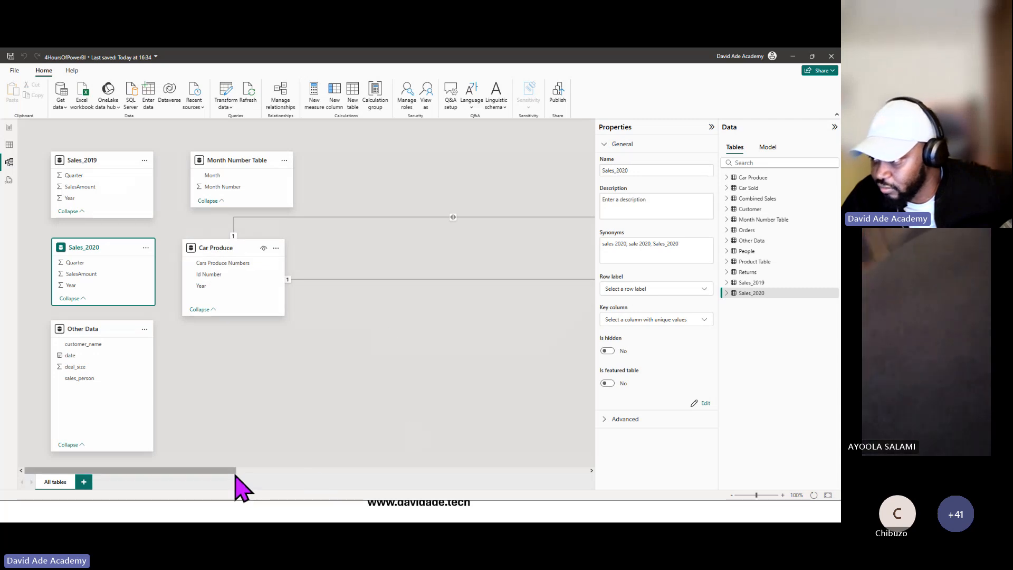
{"action": "left_click_drag", "start_coordinate": [235, 471], "coordinate": [444, 471]}
{"action": "left_click_drag", "start_coordinate": [361, 470], "coordinate": [275, 470]}
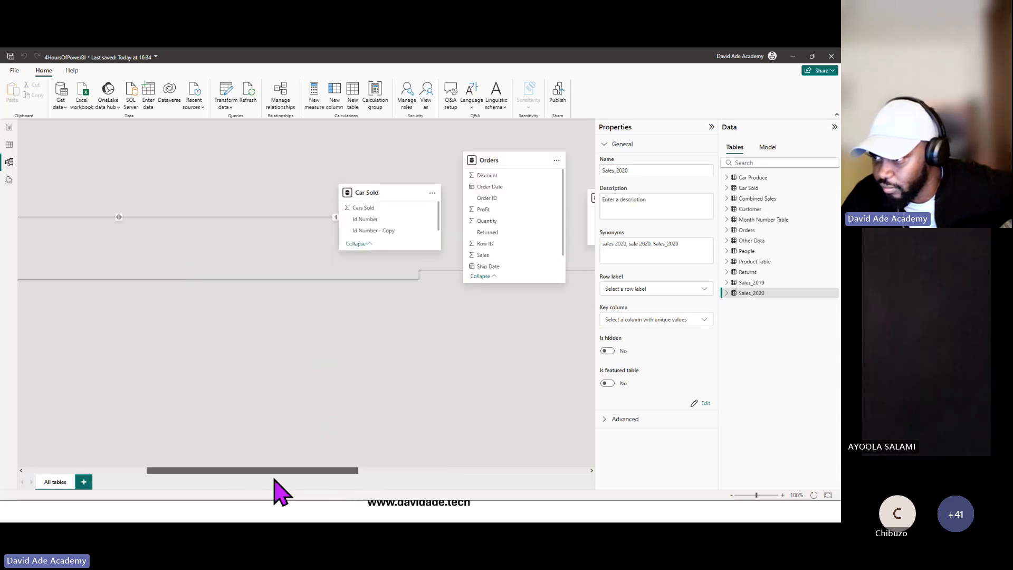
{"action": "left_click_drag", "start_coordinate": [362, 197], "coordinate": [95, 415]}
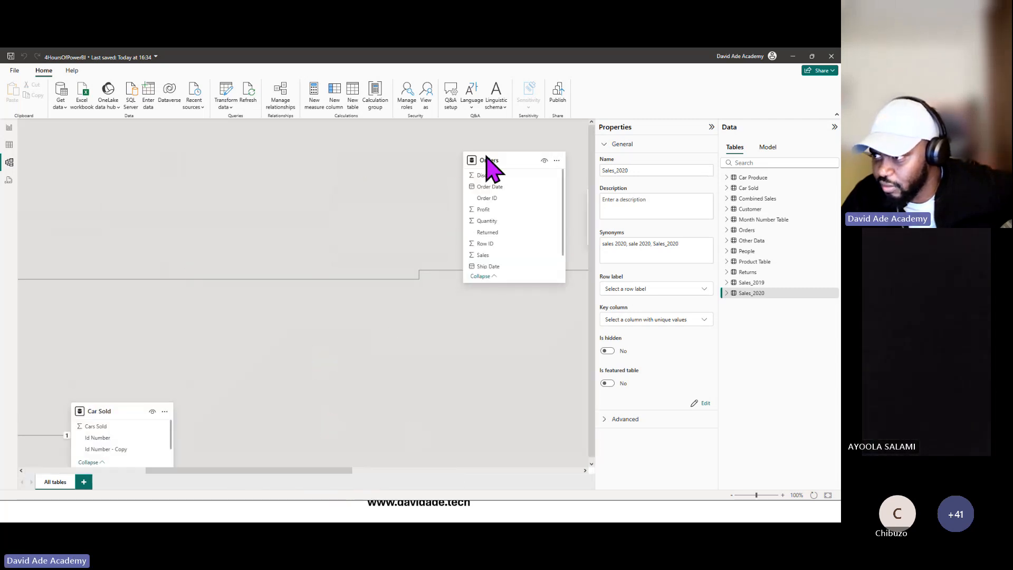
{"action": "left_click_drag", "start_coordinate": [488, 166], "coordinate": [140, 192]}
Bring the distant People, Returns, Combined Sales, Customer and Product Table cards closer to the other tables in the diagram.
{"action": "left_click_drag", "start_coordinate": [340, 470], "coordinate": [437, 470]}
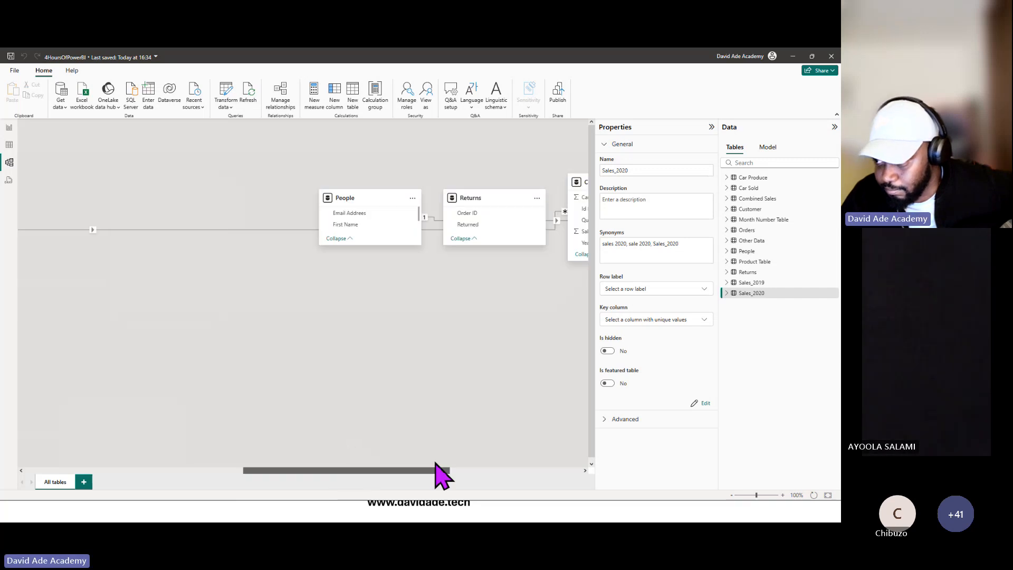
{"action": "left_click_drag", "start_coordinate": [348, 199], "coordinate": [33, 357]}
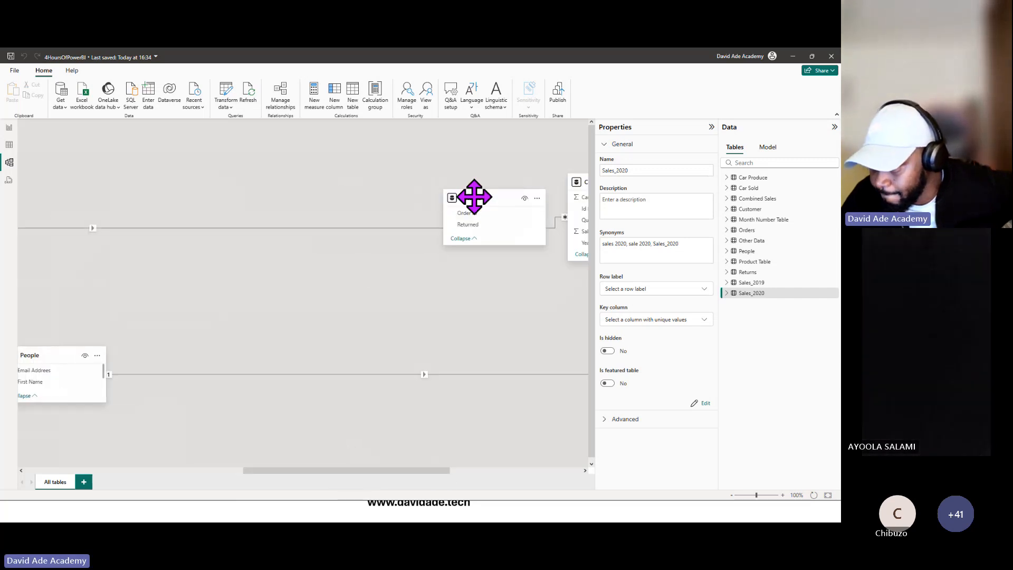
{"action": "left_click_drag", "start_coordinate": [474, 197], "coordinate": [52, 165]}
{"action": "left_click_drag", "start_coordinate": [574, 178], "coordinate": [84, 264]}
{"action": "left_click_drag", "start_coordinate": [390, 470], "coordinate": [522, 477]}
{"action": "left_click_drag", "start_coordinate": [362, 165], "coordinate": [78, 334]}
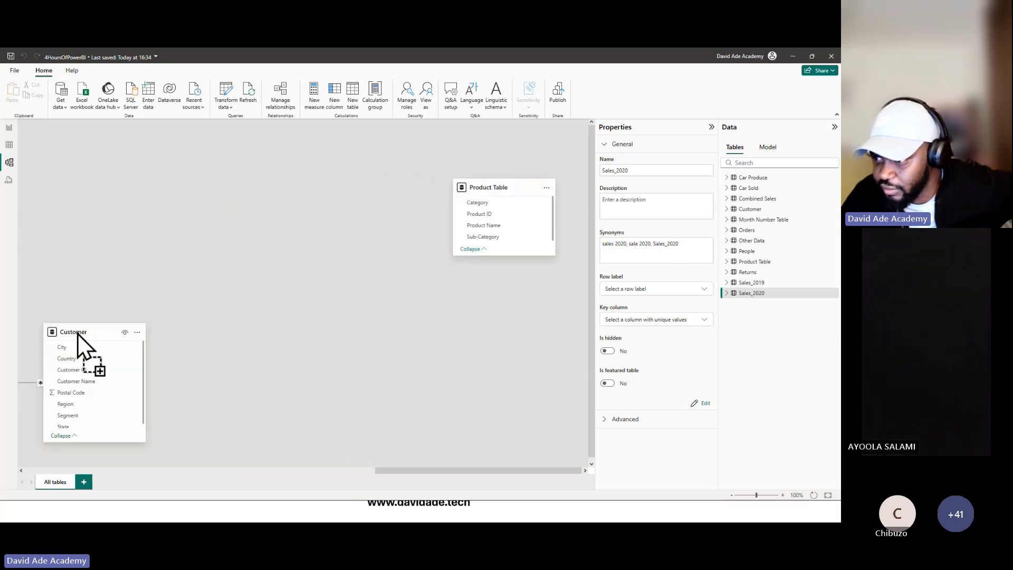
{"action": "left_click_drag", "start_coordinate": [460, 195], "coordinate": [312, 206]}
{"action": "left_click_drag", "start_coordinate": [506, 341], "coordinate": [330, 358]}
{"action": "left_click_drag", "start_coordinate": [388, 480], "coordinate": [141, 486]}
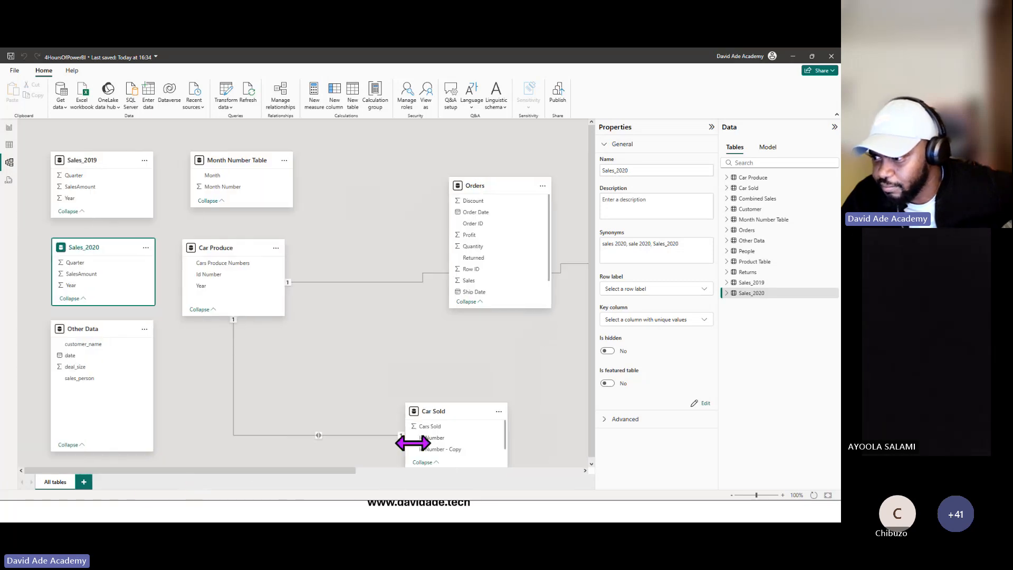
At 90% zoom, place Car Sold under Car Produce, line up Orders and Returns beside Month Number Table, and put Combined Sales below Returns.
{"action": "left_click", "coordinate": [732, 496]}
{"action": "left_click", "coordinate": [732, 496]}
{"action": "left_click", "coordinate": [782, 495]}
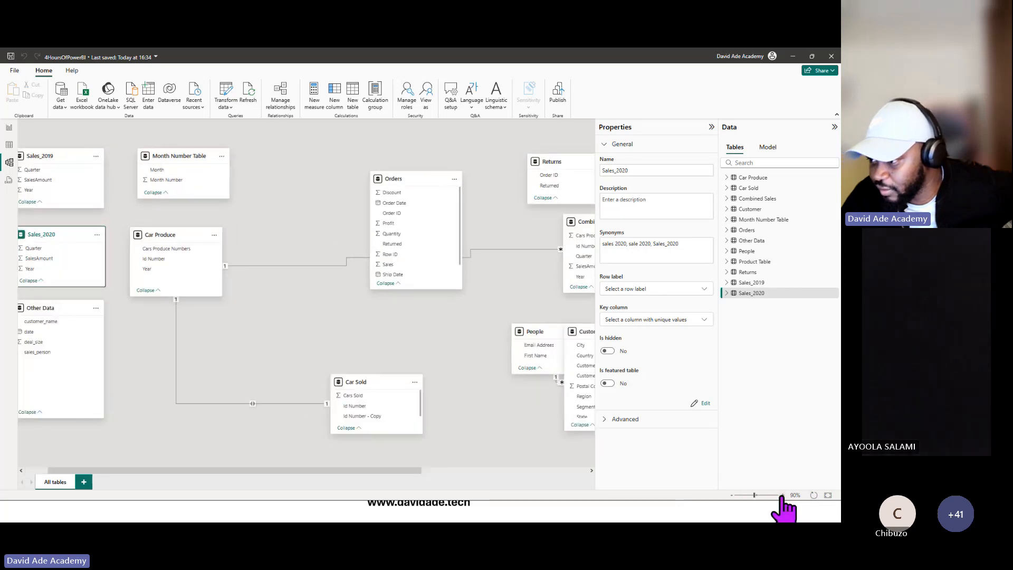
{"action": "left_click_drag", "start_coordinate": [356, 386], "coordinate": [168, 337]}
{"action": "left_click_drag", "start_coordinate": [388, 178], "coordinate": [287, 159]}
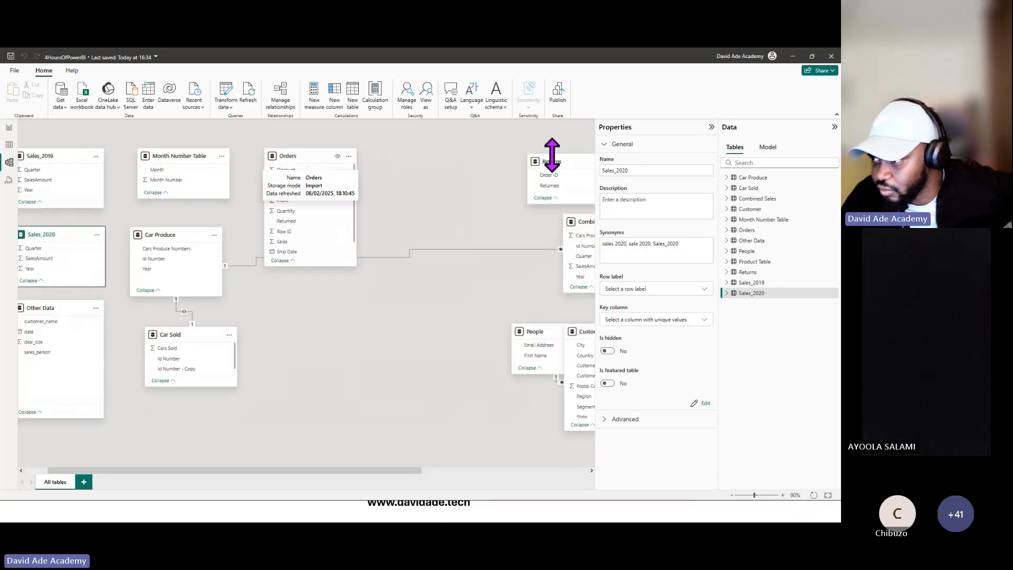
{"action": "left_click_drag", "start_coordinate": [552, 159], "coordinate": [397, 156]}
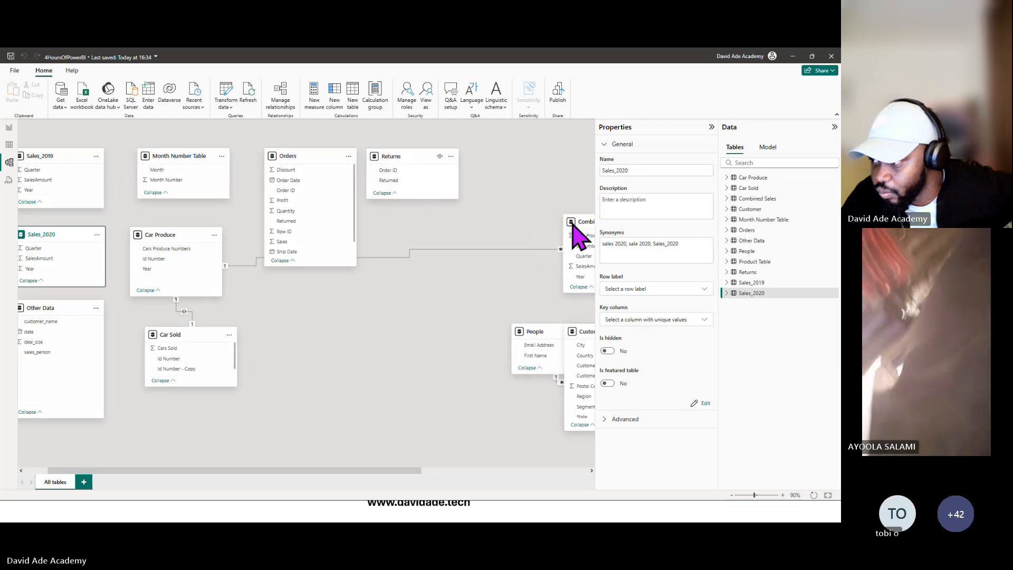
{"action": "left_click_drag", "start_coordinate": [576, 225], "coordinate": [401, 236]}
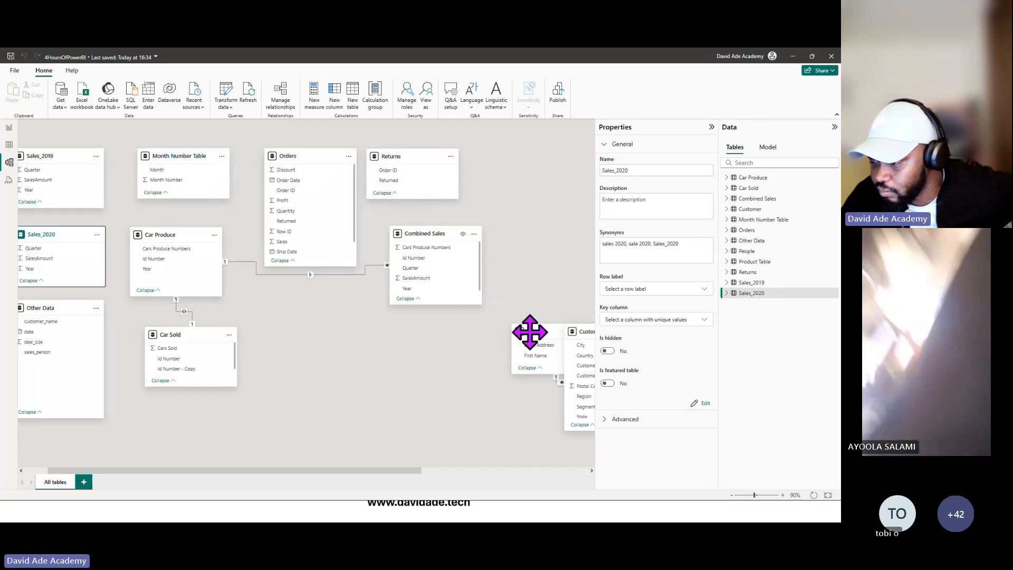
Position People below Orders, Customer below Combined Sales, and Product Table beneath People so all tables sit close together.
{"action": "left_click_drag", "start_coordinate": [530, 331], "coordinate": [304, 328]}
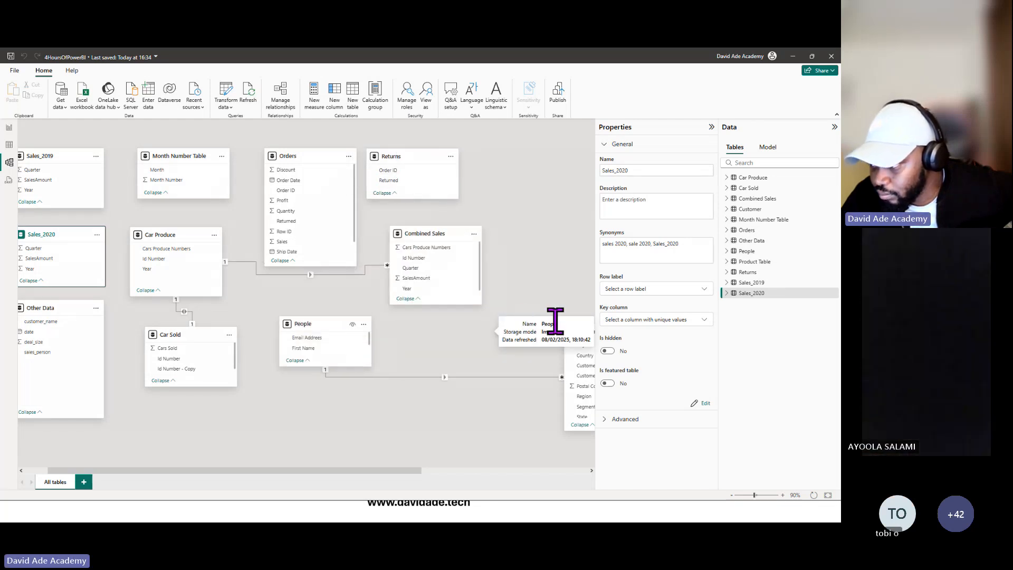
{"action": "left_click_drag", "start_coordinate": [579, 337], "coordinate": [437, 354]}
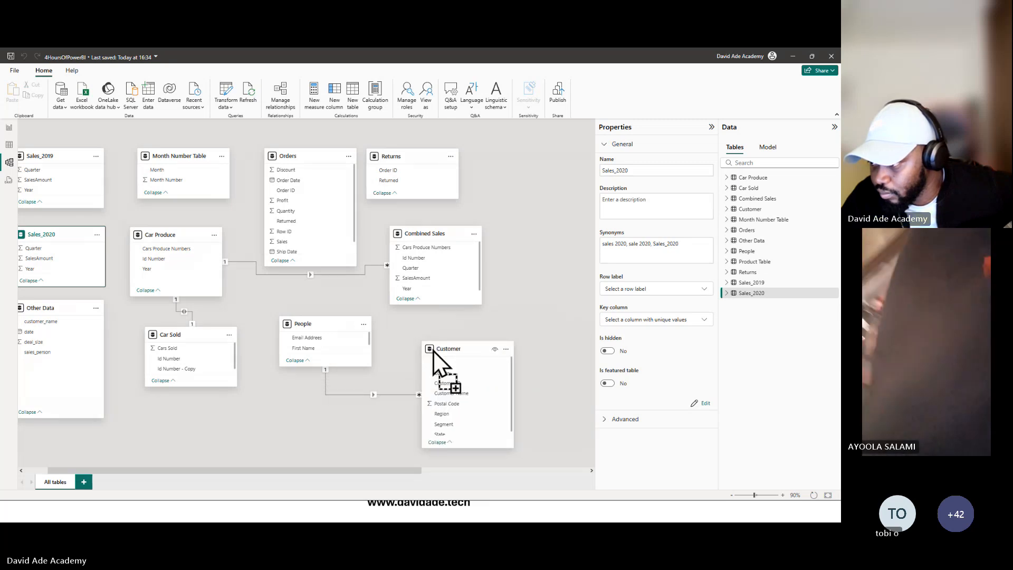
{"action": "scroll", "coordinate": [407, 464], "scroll_direction": "right", "scroll_amount": 2}
{"action": "scroll", "coordinate": [346, 472], "scroll_direction": "left", "scroll_amount": 4}
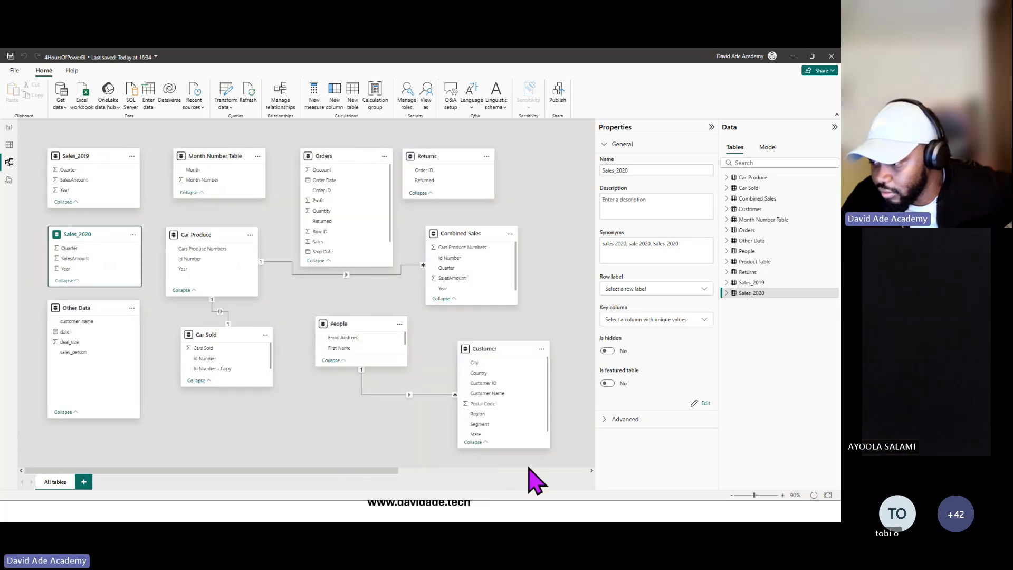
{"action": "scroll", "coordinate": [430, 470], "scroll_direction": "right", "scroll_amount": 10}
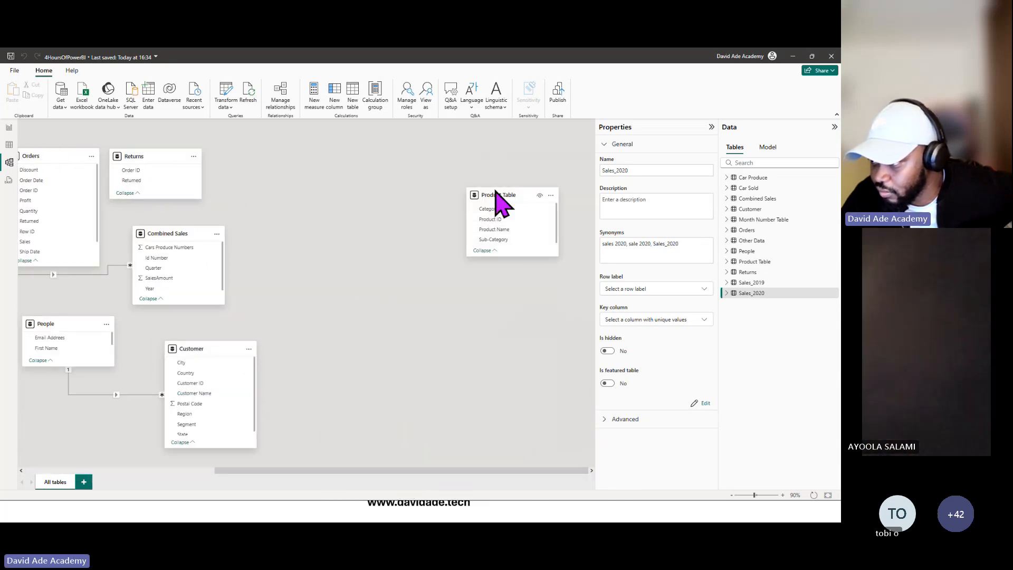
{"action": "left_click_drag", "start_coordinate": [488, 190], "coordinate": [288, 403]}
{"action": "left_click", "coordinate": [543, 260]}
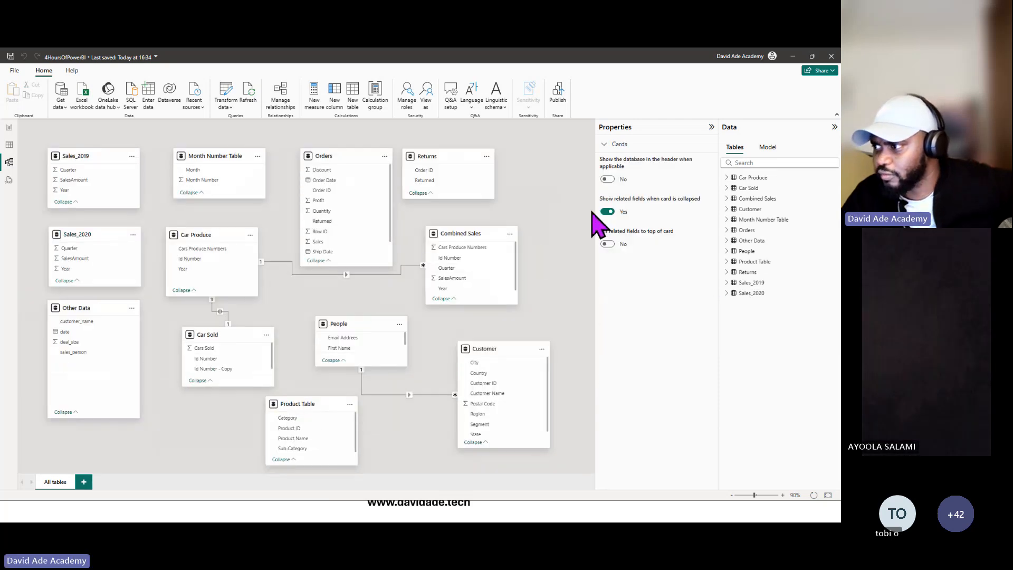
Collapse the Properties pane, lengthen the Orders card to show its remaining fields, and shift Combined Sales slightly down.
{"action": "left_click", "coordinate": [712, 127]}
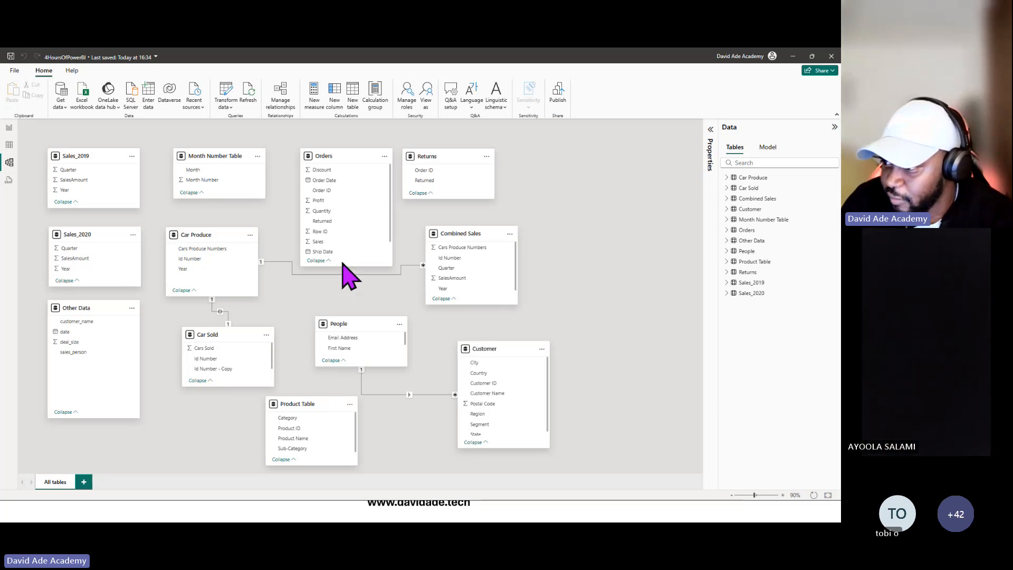
{"action": "left_click", "coordinate": [328, 157]}
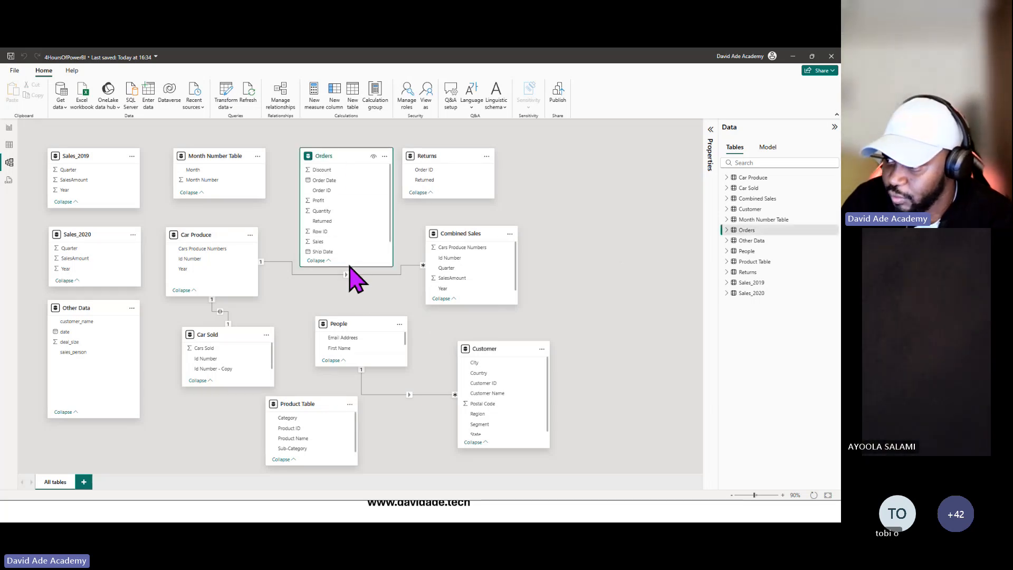
{"action": "left_click_drag", "start_coordinate": [348, 266], "coordinate": [346, 287]}
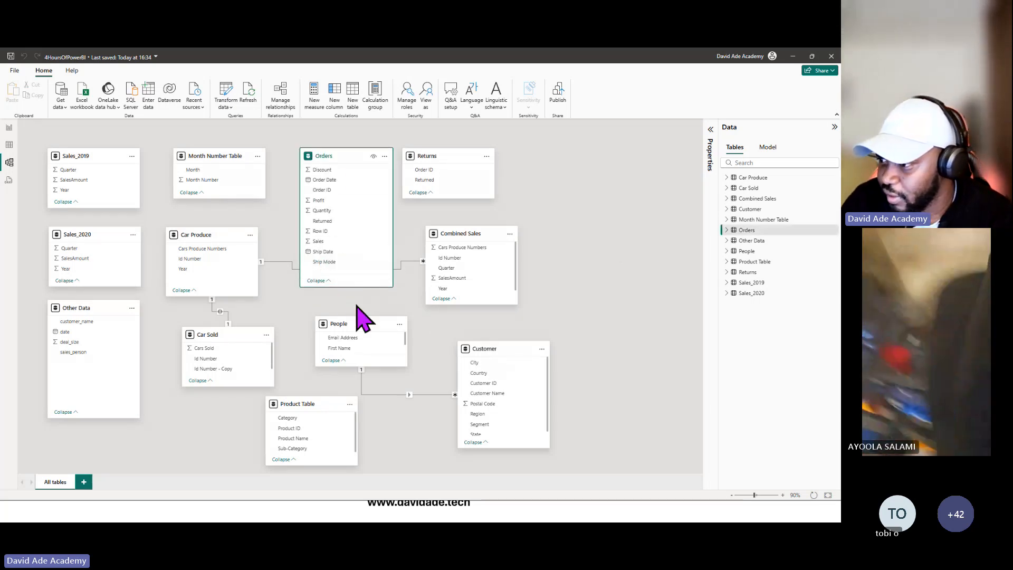
{"action": "left_click_drag", "start_coordinate": [452, 233], "coordinate": [458, 262]}
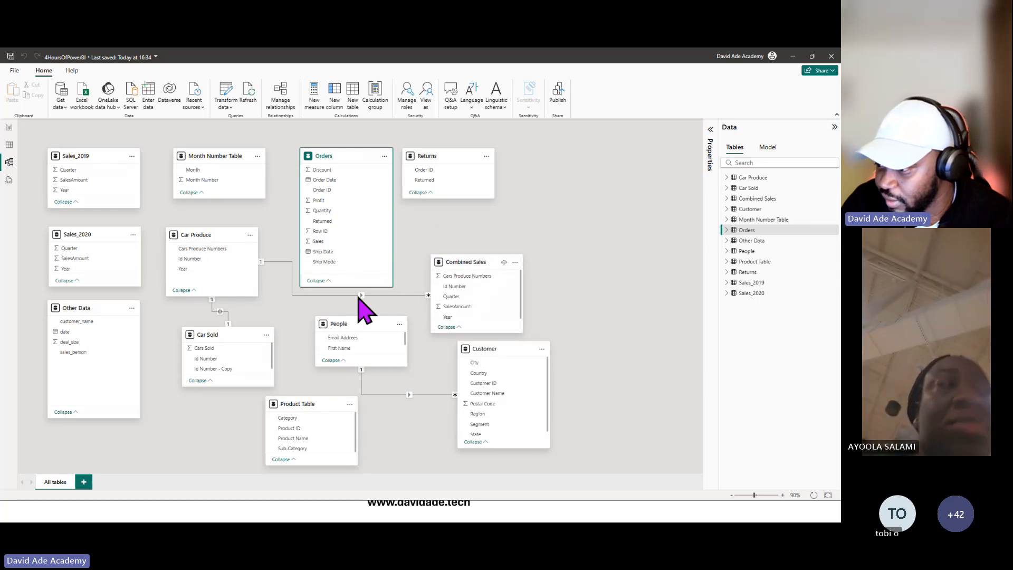
Lengthen the Product Table and Combined Sales cards to show all their fields, and align Car Sold under Car Produce.
{"action": "left_click", "coordinate": [306, 403]}
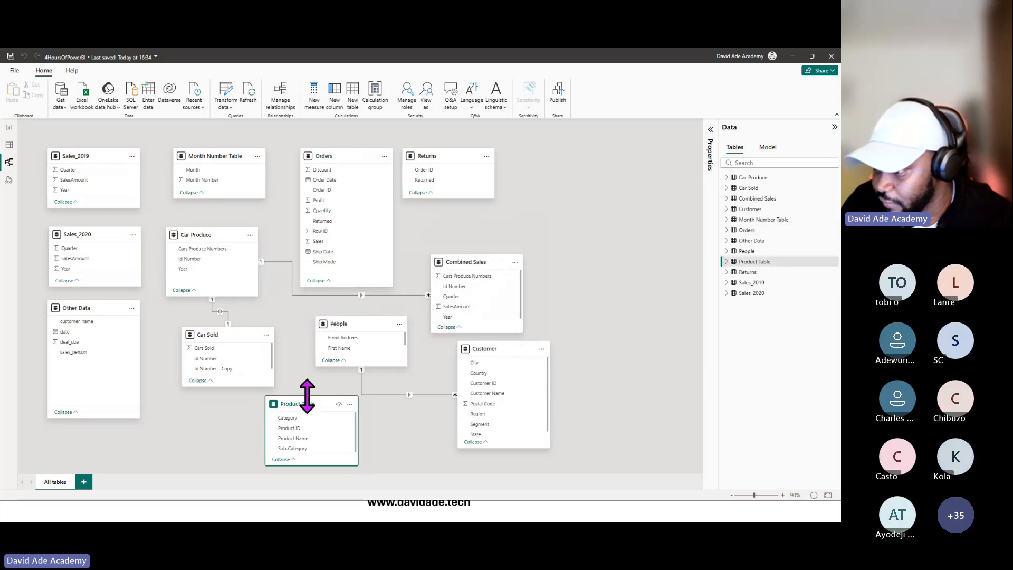
{"action": "left_click_drag", "start_coordinate": [307, 396], "coordinate": [307, 389]}
{"action": "left_click_drag", "start_coordinate": [208, 334], "coordinate": [188, 329]}
{"action": "left_click", "coordinate": [471, 267]}
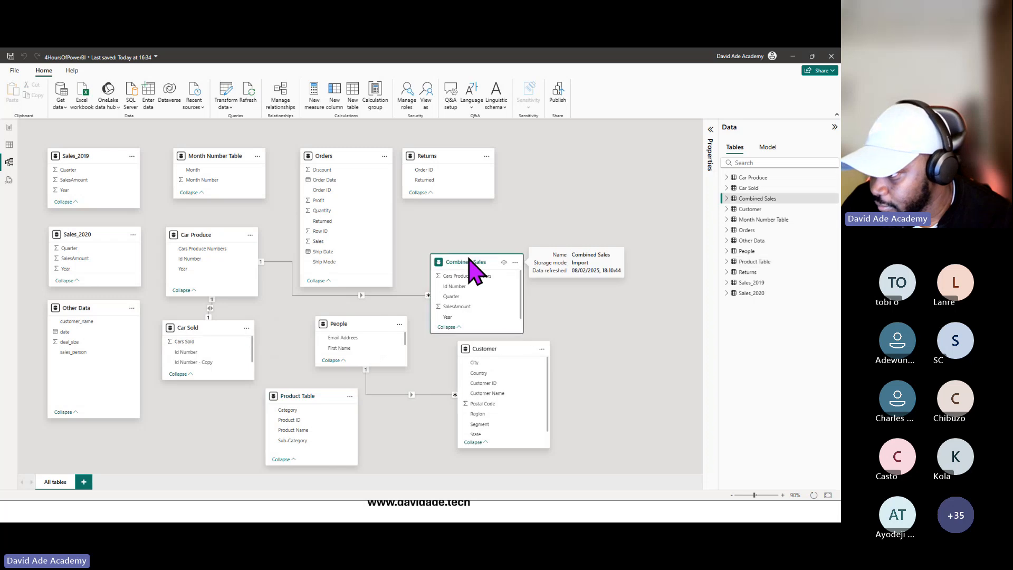
{"action": "left_click_drag", "start_coordinate": [467, 255], "coordinate": [475, 240]}
{"action": "left_click", "coordinate": [573, 256]}
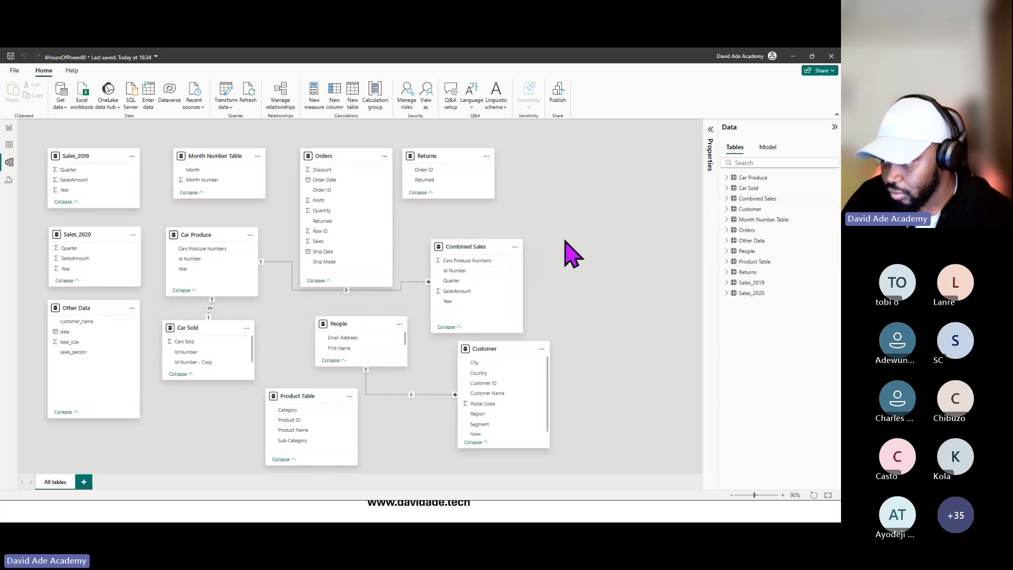
Delete the relationships between Car Produce and Car Sold, Car Produce and Combined Sales, and People and Customer.
{"action": "left_click_drag", "start_coordinate": [211, 328], "coordinate": [203, 342]}
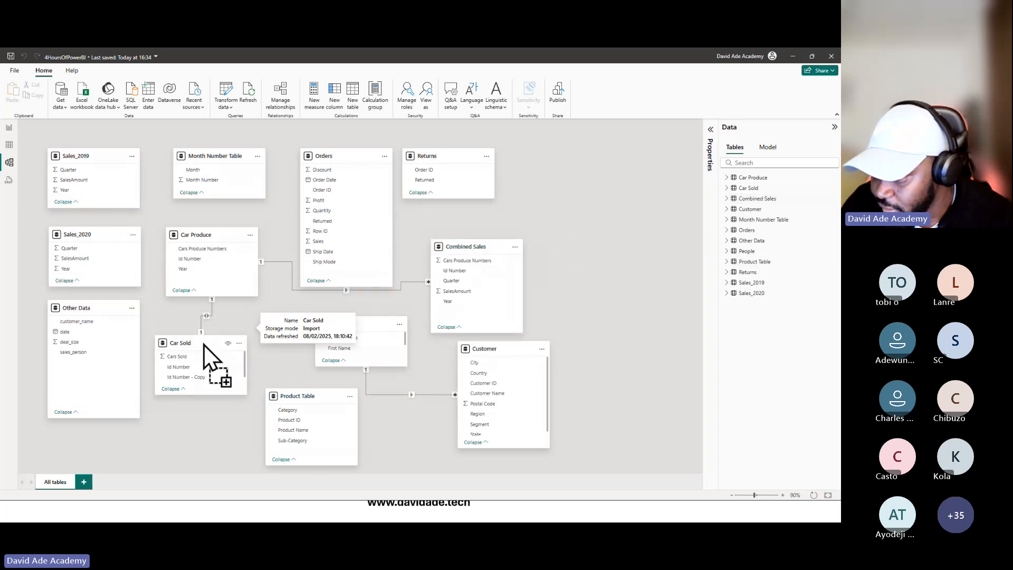
{"action": "right_click", "coordinate": [202, 323]}
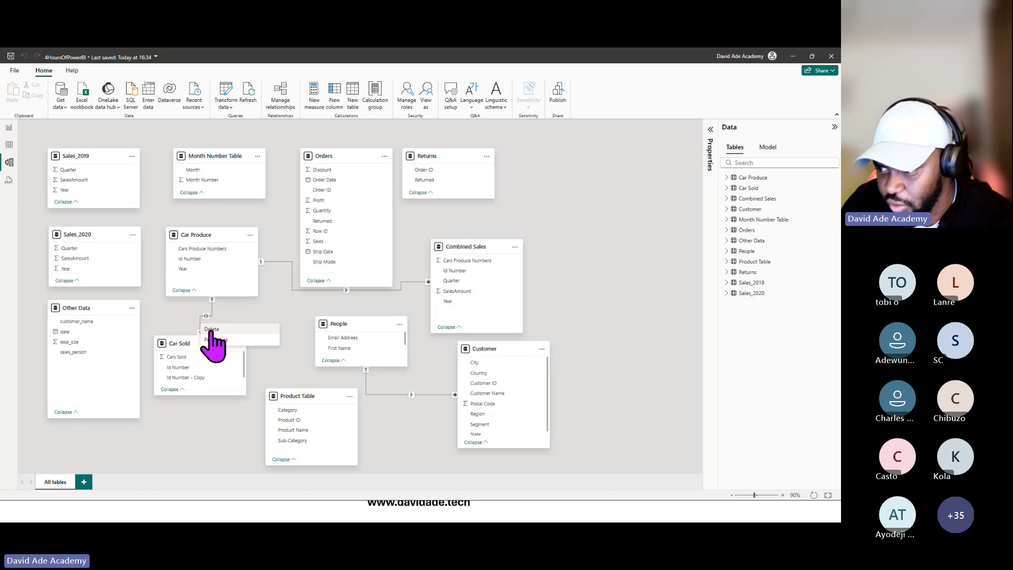
{"action": "left_click", "coordinate": [211, 329]}
{"action": "key", "text": "Return"}
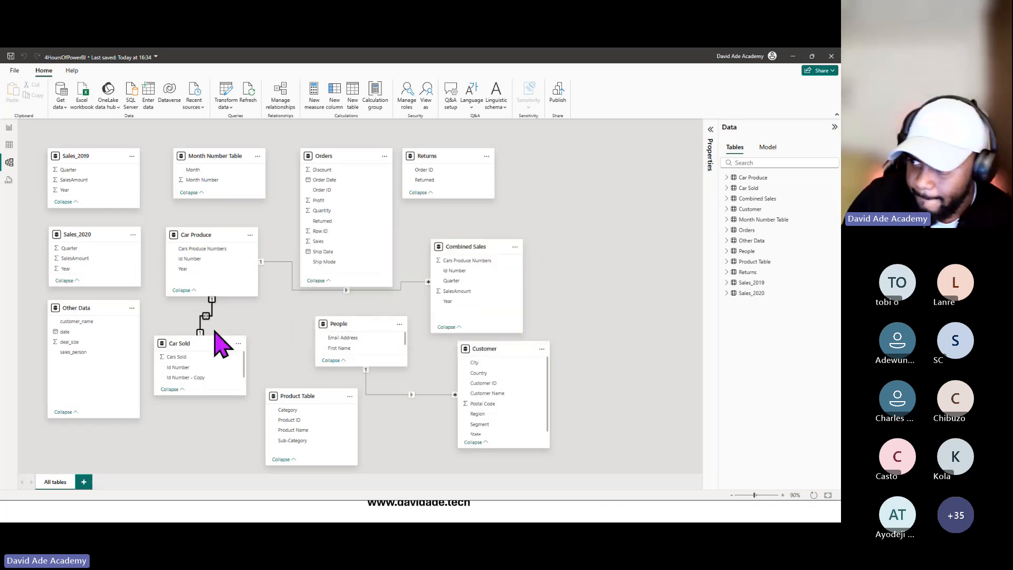
{"action": "right_click", "coordinate": [278, 276]}
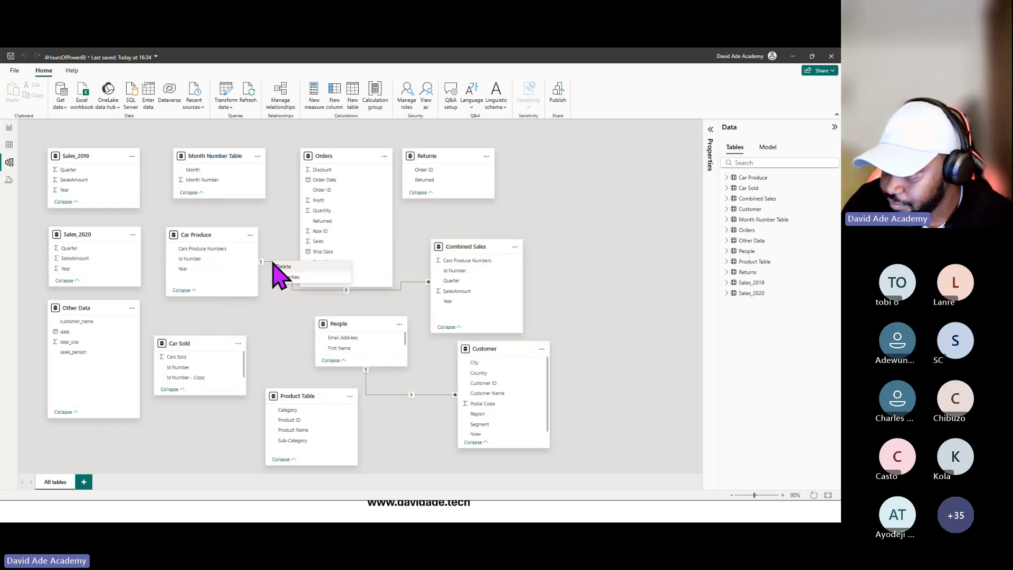
{"action": "left_click", "coordinate": [283, 266]}
{"action": "key", "text": "Return"}
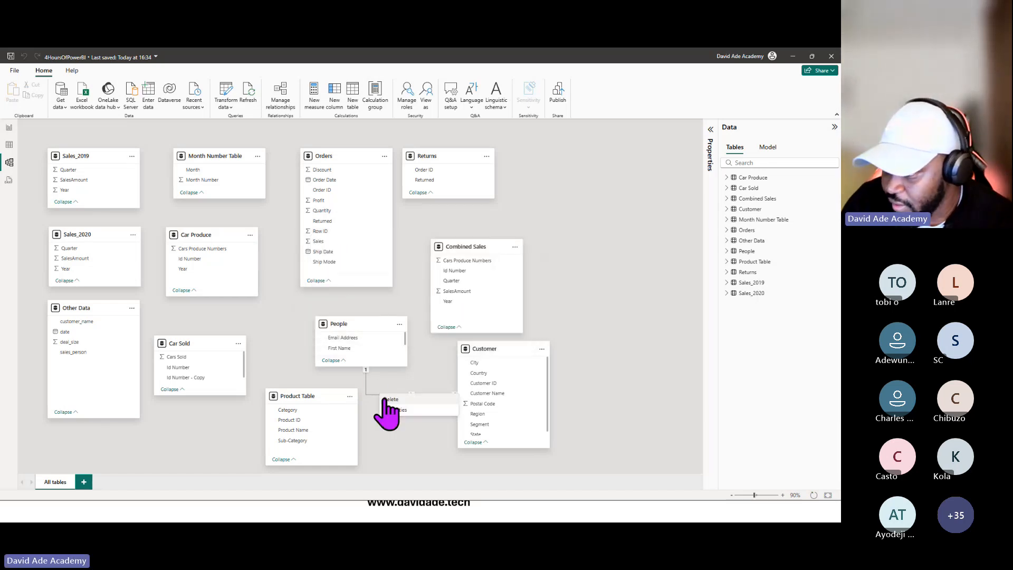
{"action": "left_click", "coordinate": [381, 395]}
{"action": "key", "text": "Delete"}
{"action": "left_click", "coordinate": [465, 312]}
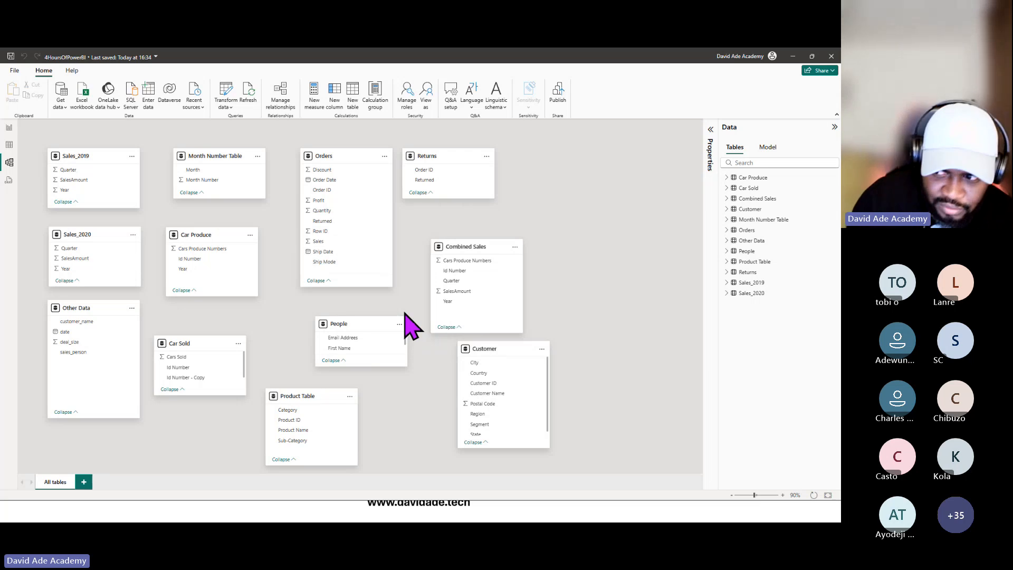
Lengthen the Car Sold card to show all its fields and save the report.
{"action": "left_click", "coordinate": [188, 345]}
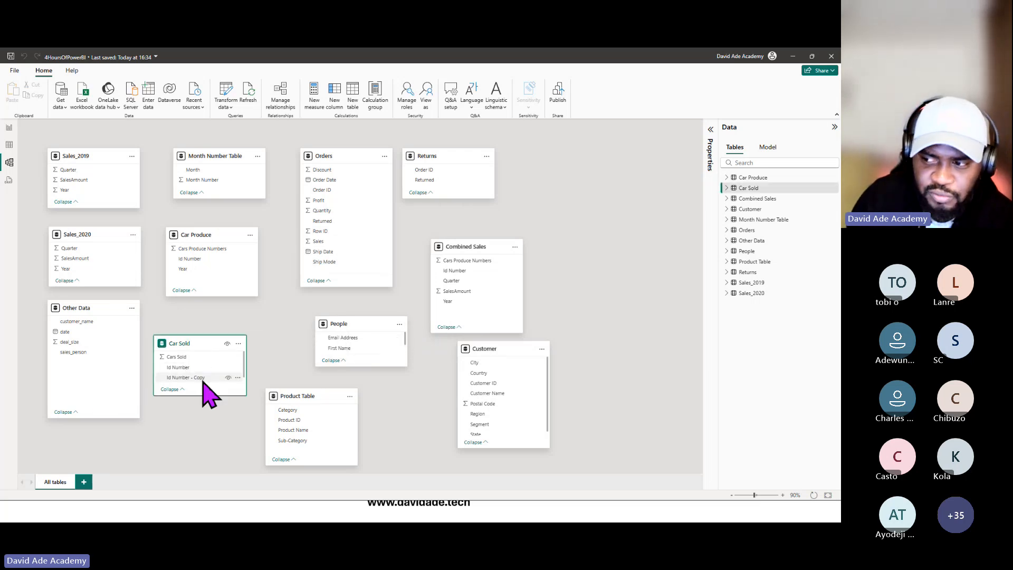
{"action": "left_click_drag", "start_coordinate": [200, 395], "coordinate": [201, 419]}
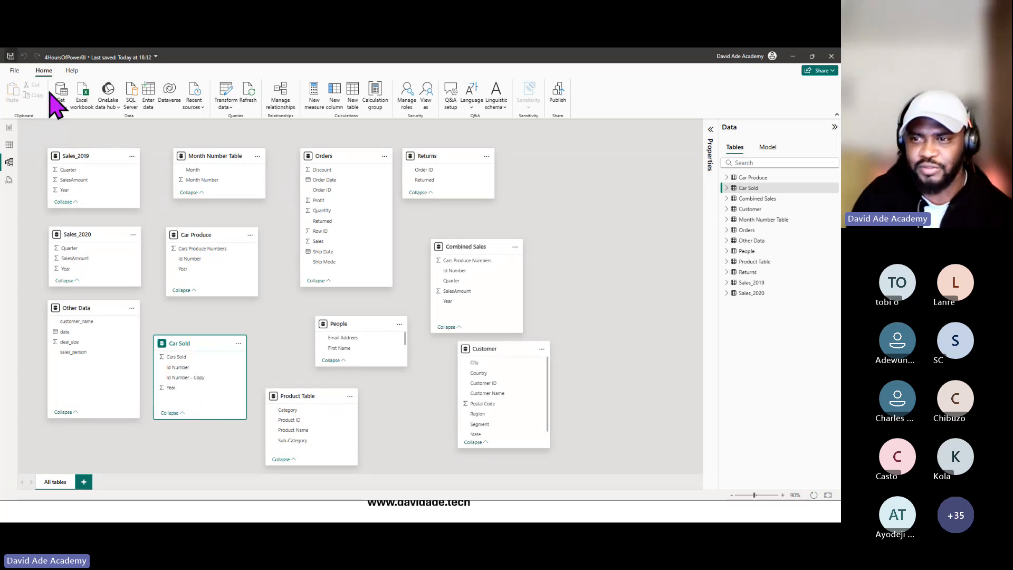
{"action": "key", "text": "ctrl+s"}
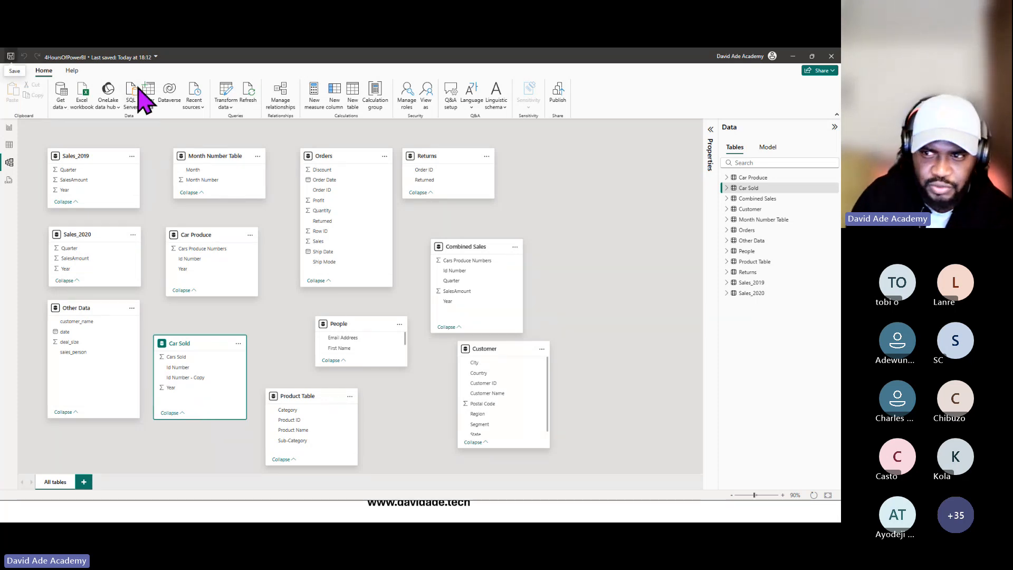
Publish the report to the #4HoursOfPowerBI workspace, replacing the existing dataset, and dismiss the publishing dialog.
{"action": "left_click", "coordinate": [557, 104]}
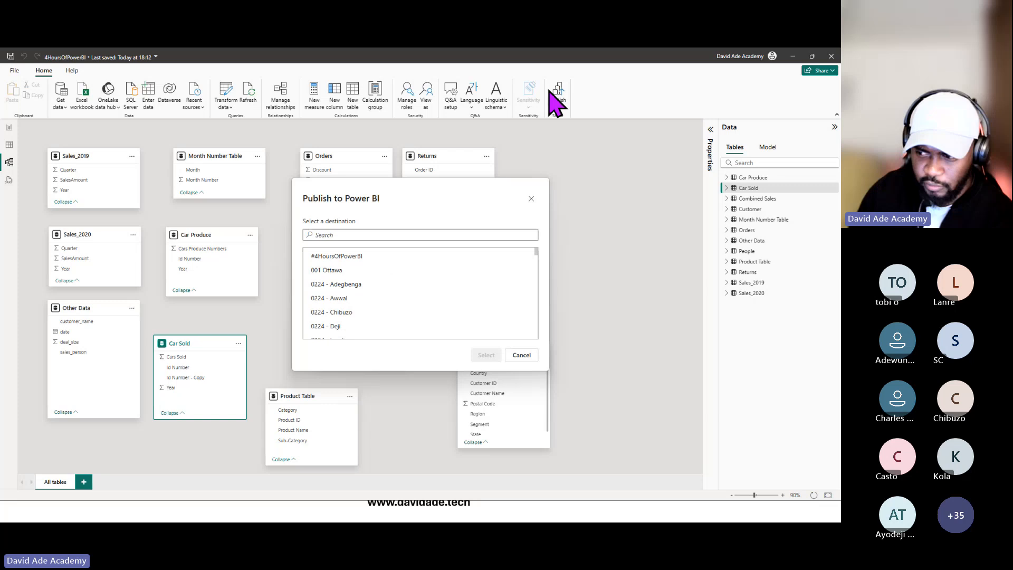
{"action": "left_click", "coordinate": [444, 257]}
{"action": "left_click", "coordinate": [486, 354]}
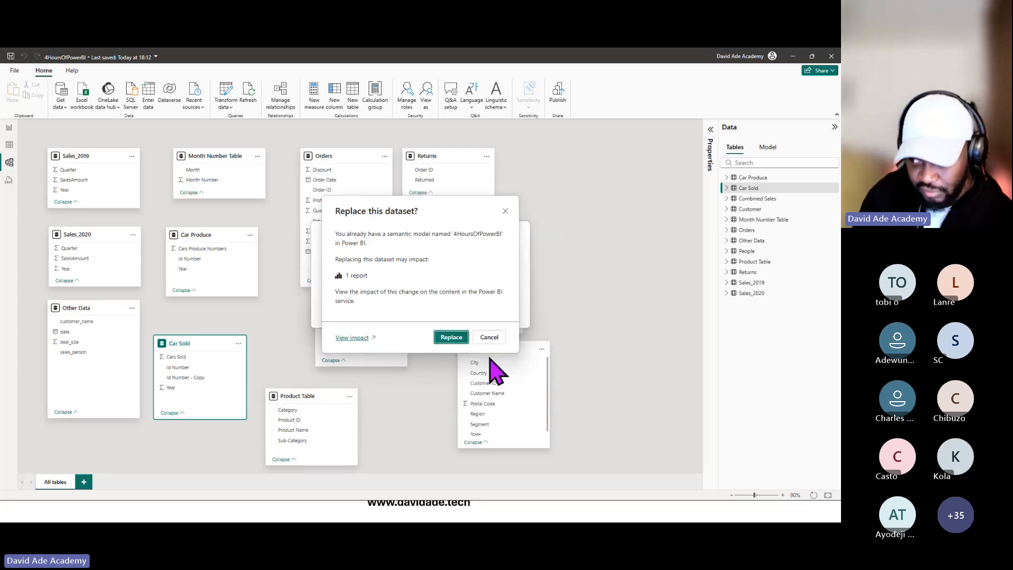
{"action": "left_click", "coordinate": [446, 337]}
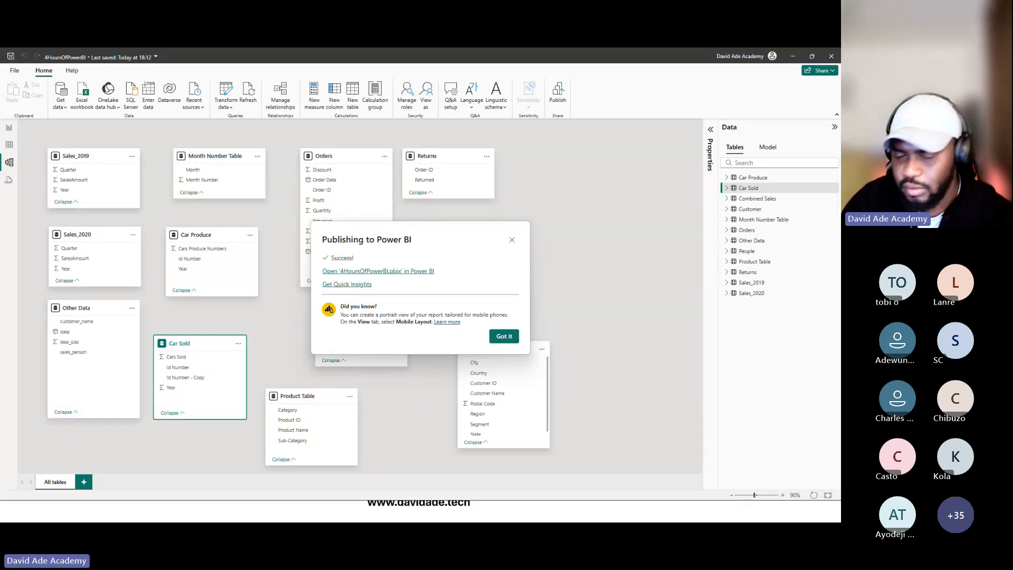
{"action": "left_click", "coordinate": [501, 337]}
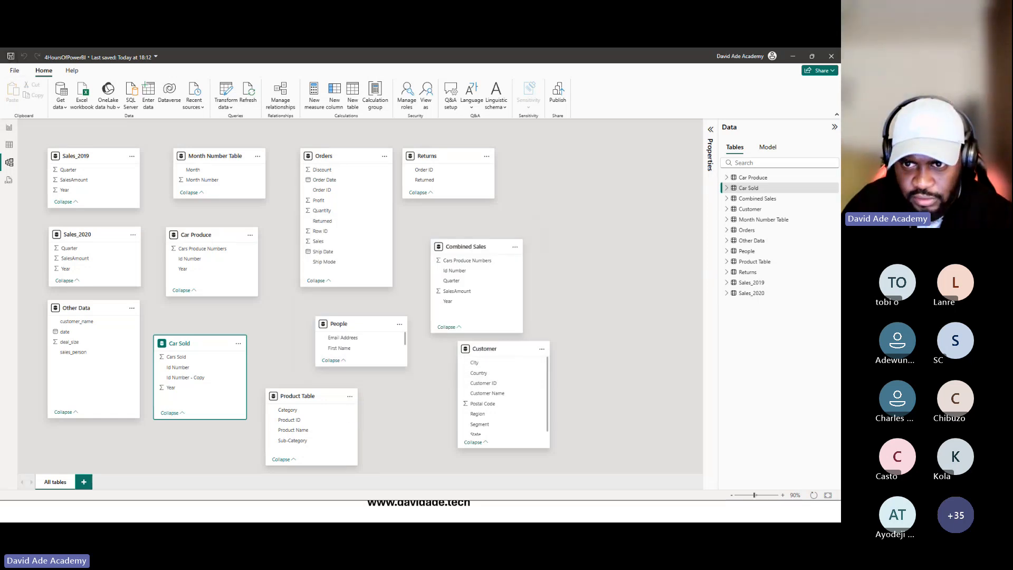
Switch to the 4HoursOfPowerBI.xlsx workbook in Excel for the web and enable its external data content.
{"action": "key", "text": "super+d"}
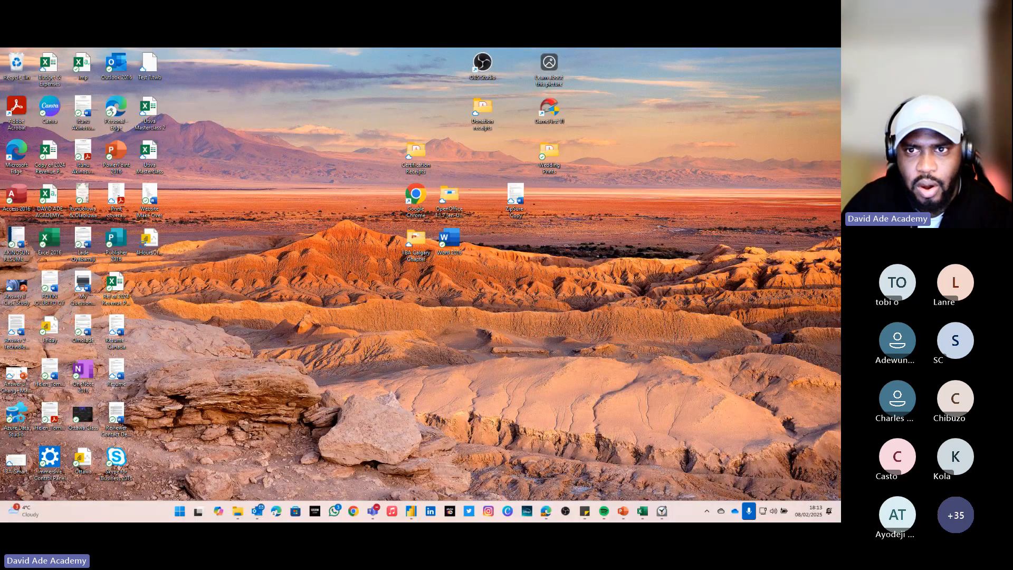
{"action": "key", "text": "super+d"}
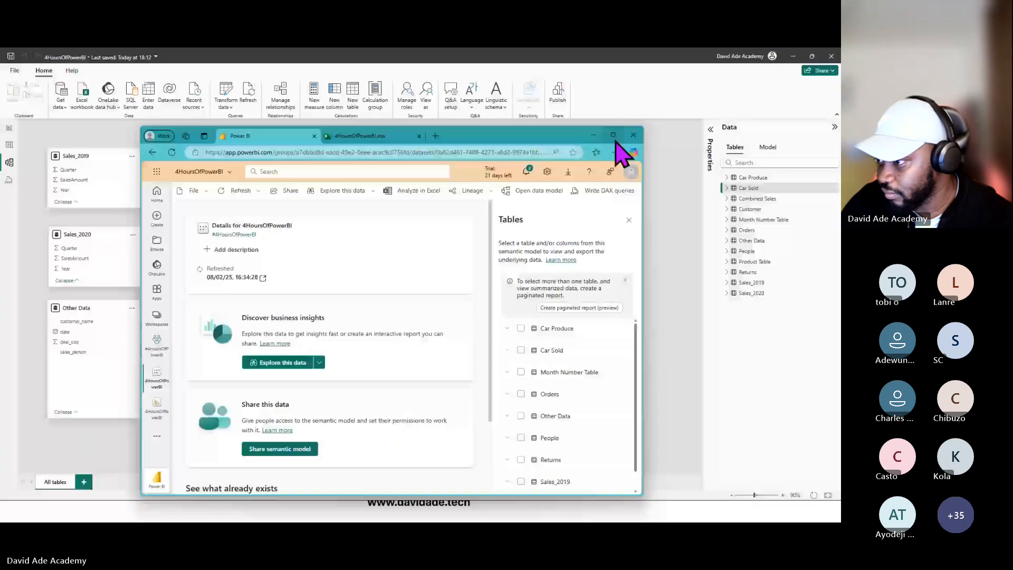
{"action": "left_click", "coordinate": [220, 55]}
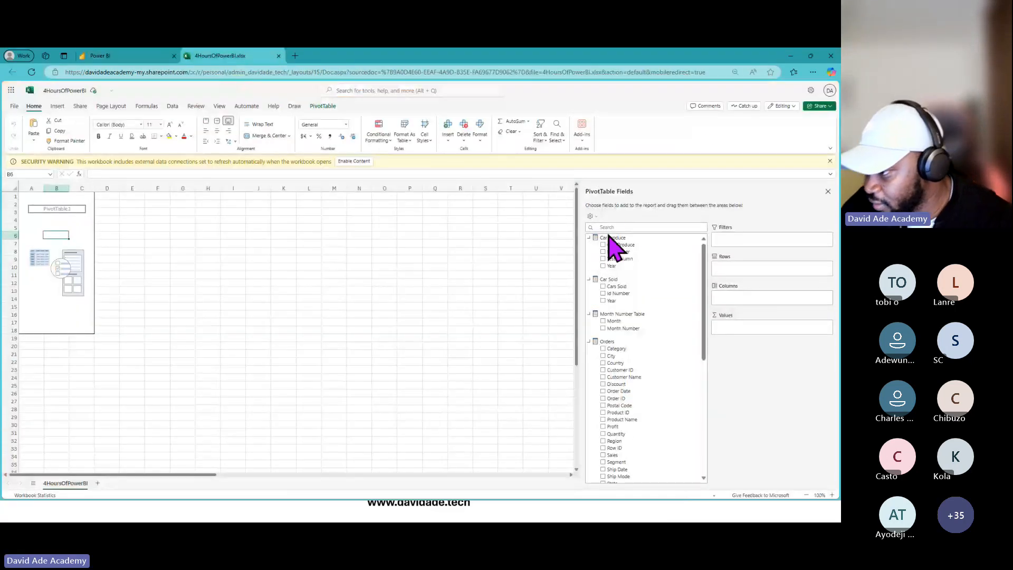
{"action": "left_click", "coordinate": [354, 161]}
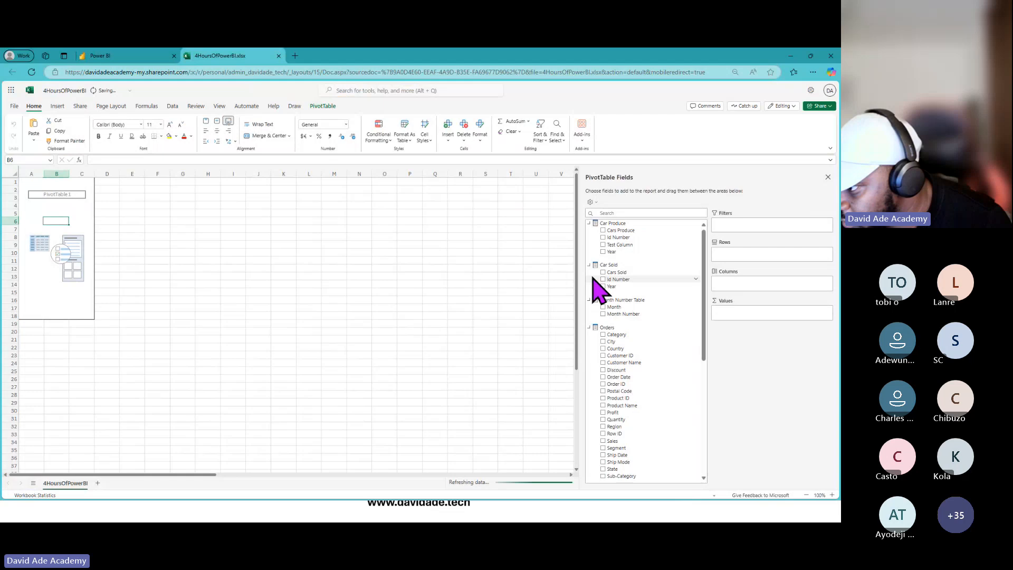
Collapse all PivotTable field tables, widen the field pane, and expand only Customer, Product Table and People.
{"action": "left_click", "coordinate": [592, 203]}
{"action": "left_click", "coordinate": [611, 225]}
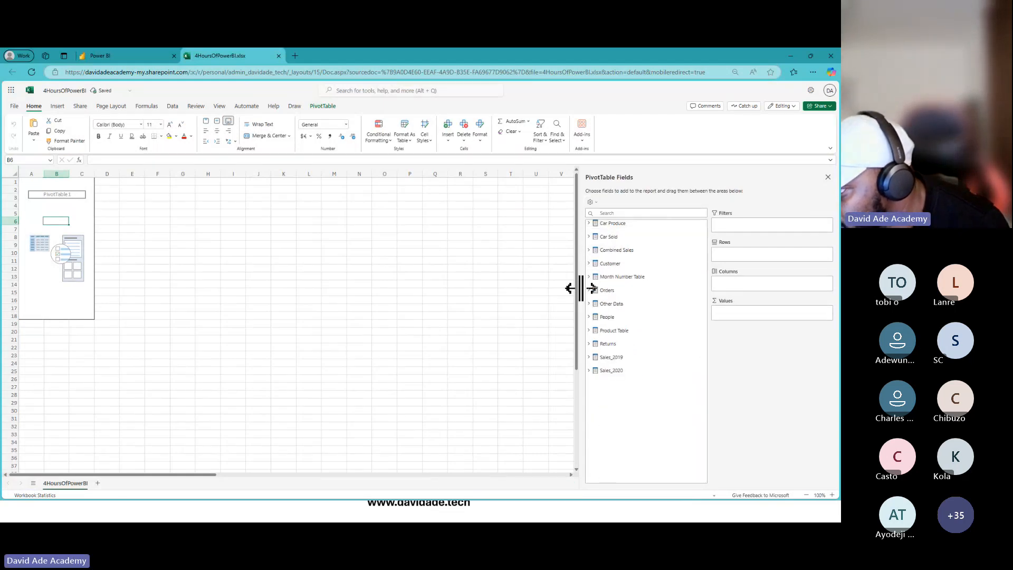
{"action": "left_click_drag", "start_coordinate": [577, 288], "coordinate": [504, 292]}
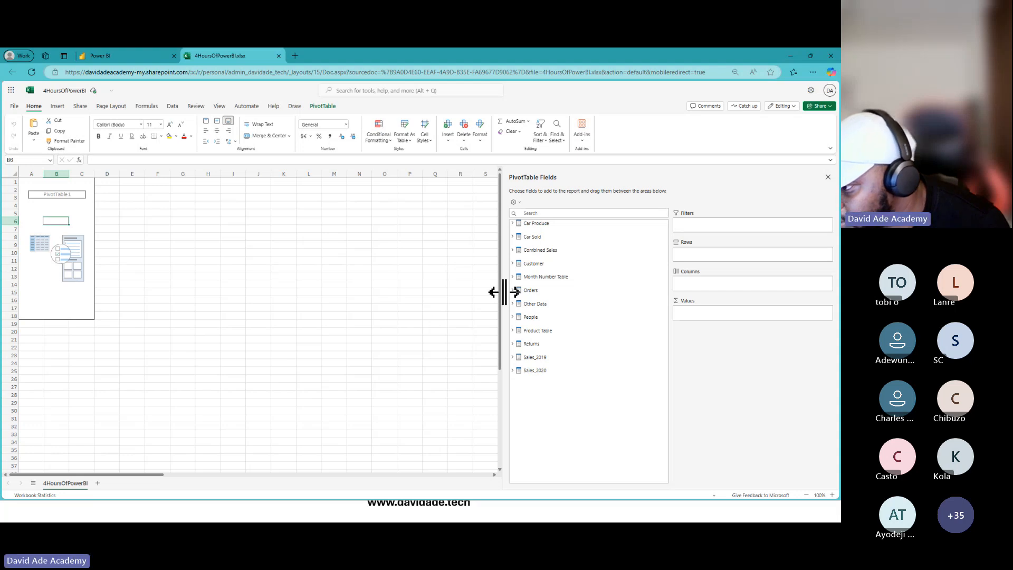
{"action": "left_click", "coordinate": [555, 264]}
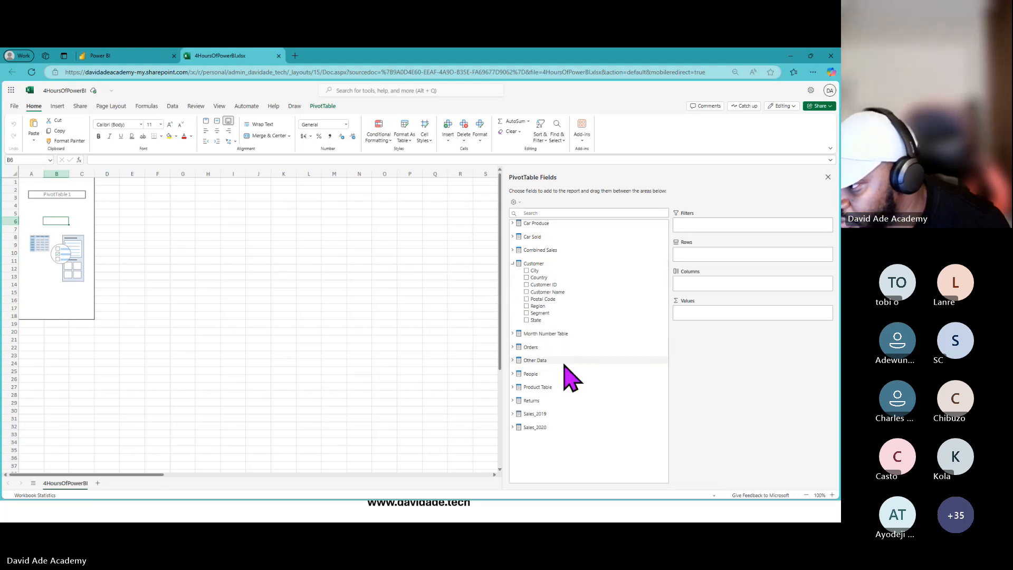
{"action": "left_click", "coordinate": [564, 388]}
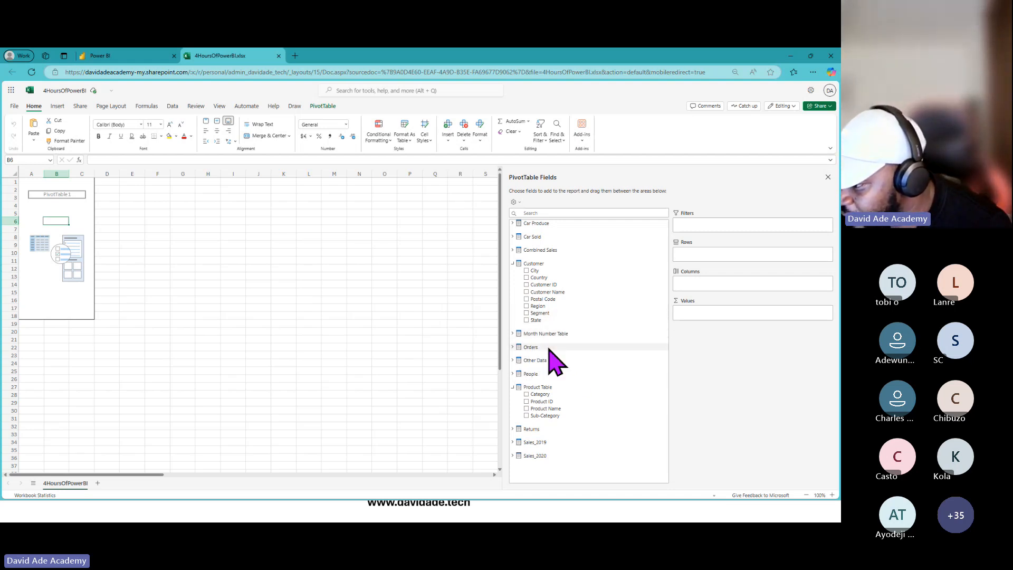
{"action": "left_click", "coordinate": [513, 374]}
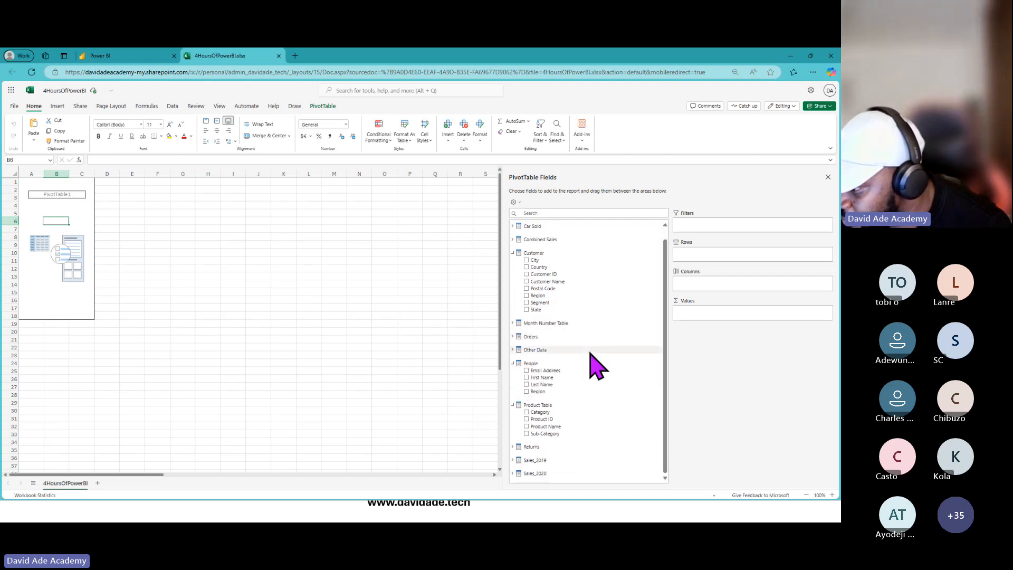
Add the Email Address field from People to the PivotTable rows and select the third listed address.
{"action": "left_click", "coordinate": [526, 371]}
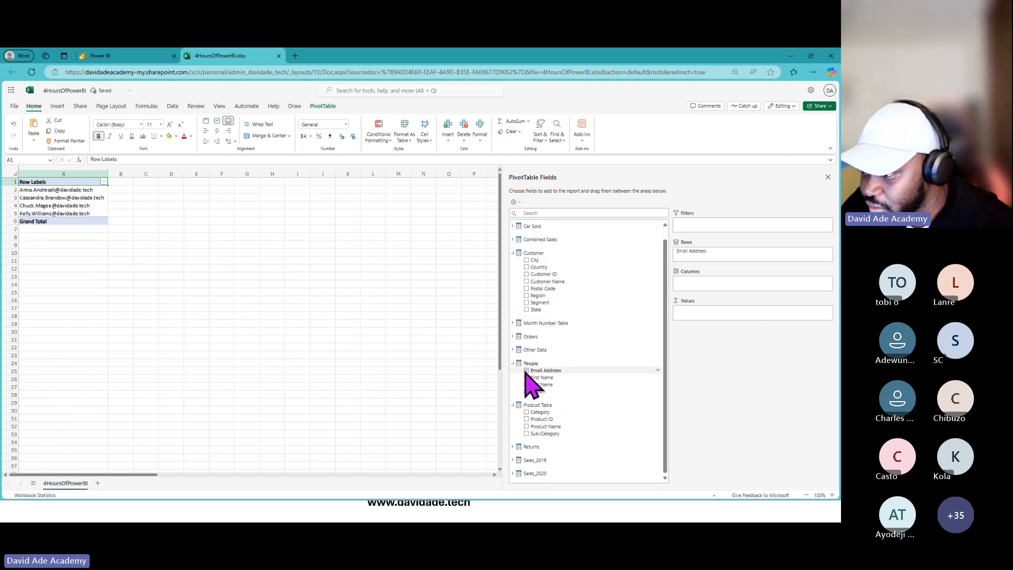
{"action": "left_click", "coordinate": [526, 371]}
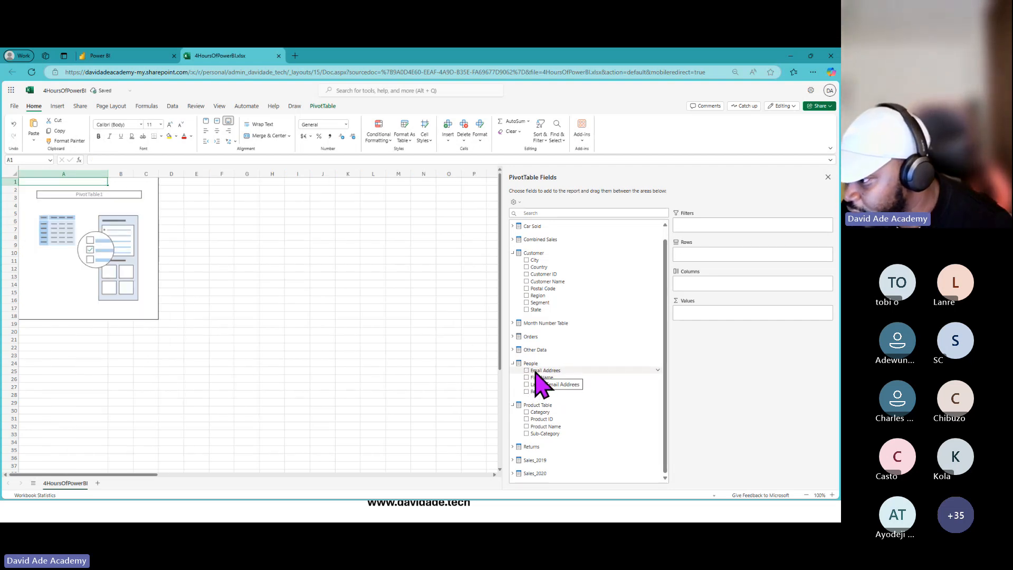
{"action": "left_click_drag", "start_coordinate": [536, 373], "coordinate": [720, 259]}
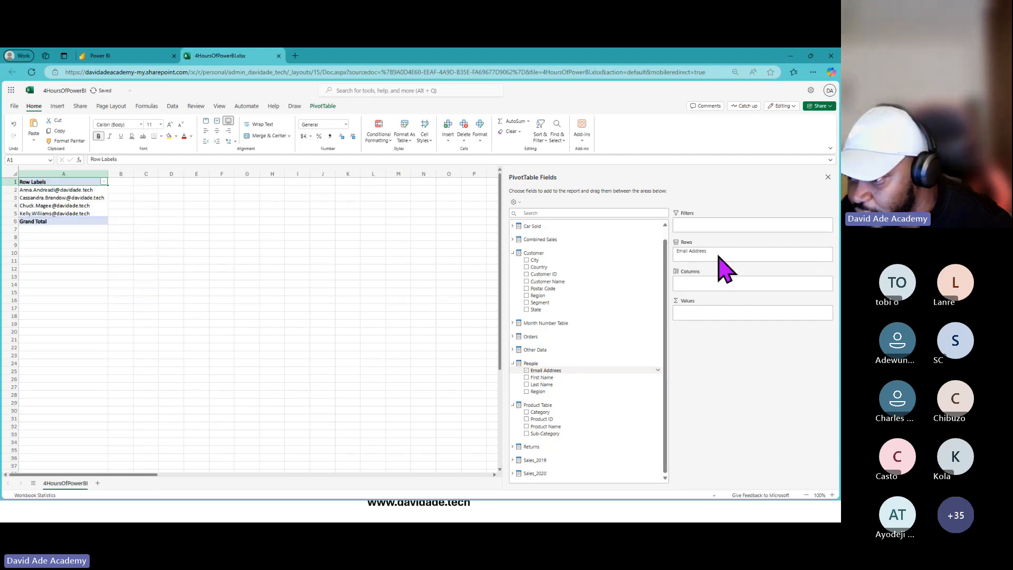
{"action": "left_click", "coordinate": [59, 207]}
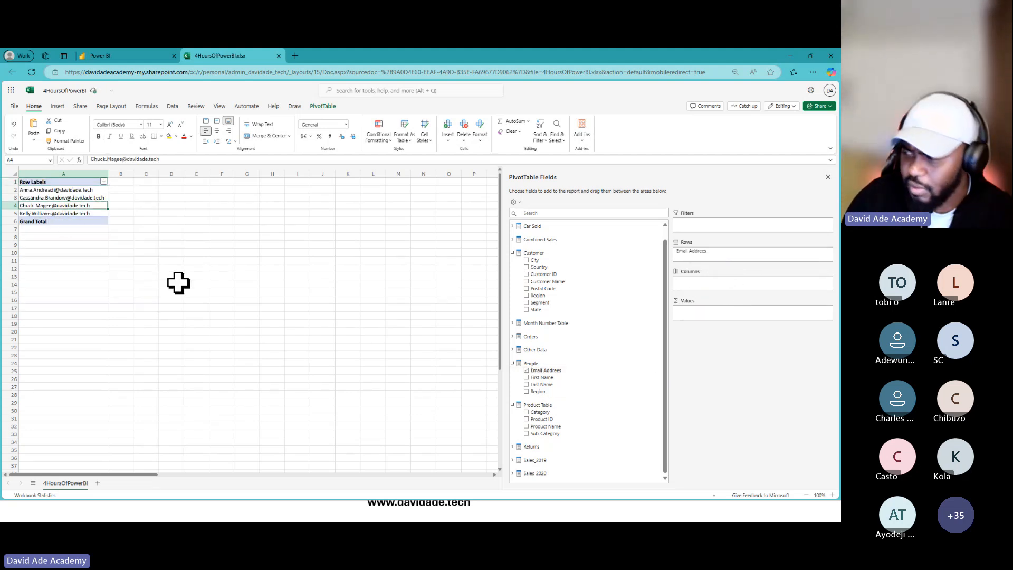
Switch back to Power BI Desktop, place Combined Sales under Returns, and shift Customer up with its card showing all fields.
{"action": "left_click", "coordinate": [788, 56]}
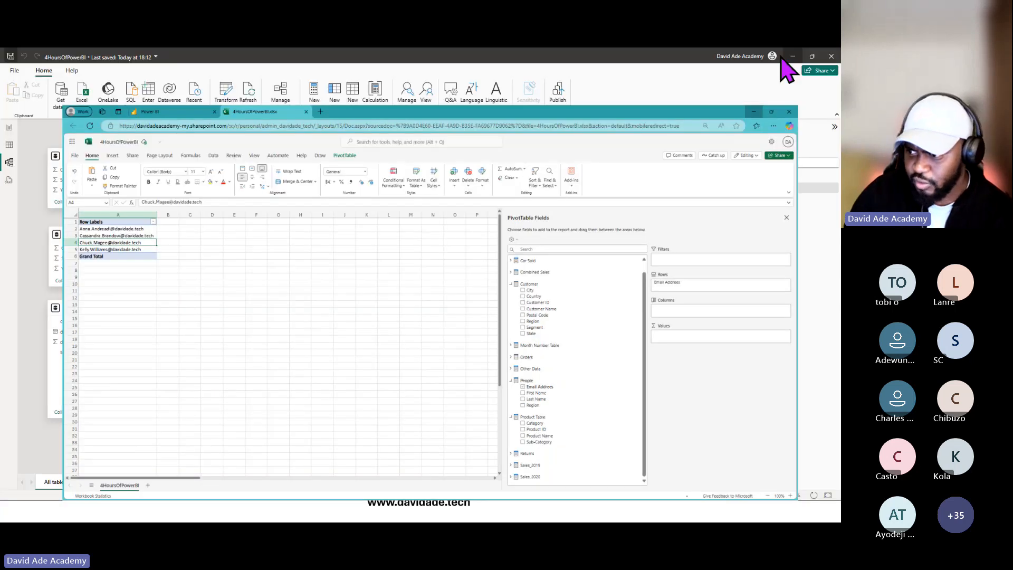
{"action": "left_click_drag", "start_coordinate": [470, 245], "coordinate": [450, 219]}
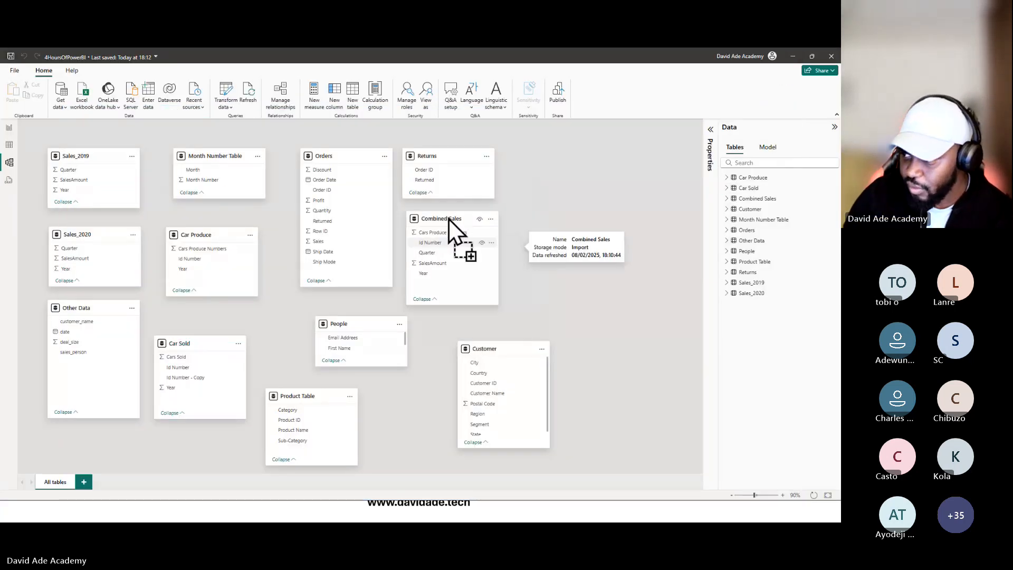
{"action": "left_click", "coordinate": [505, 350]}
{"action": "mouse_move", "coordinate": [499, 342]}
{"action": "left_mouse_down"}
{"action": "mouse_move", "coordinate": [493, 324]}
{"action": "mouse_move", "coordinate": [500, 331]}
{"action": "mouse_move", "coordinate": [491, 335]}
{"action": "left_mouse_up"}
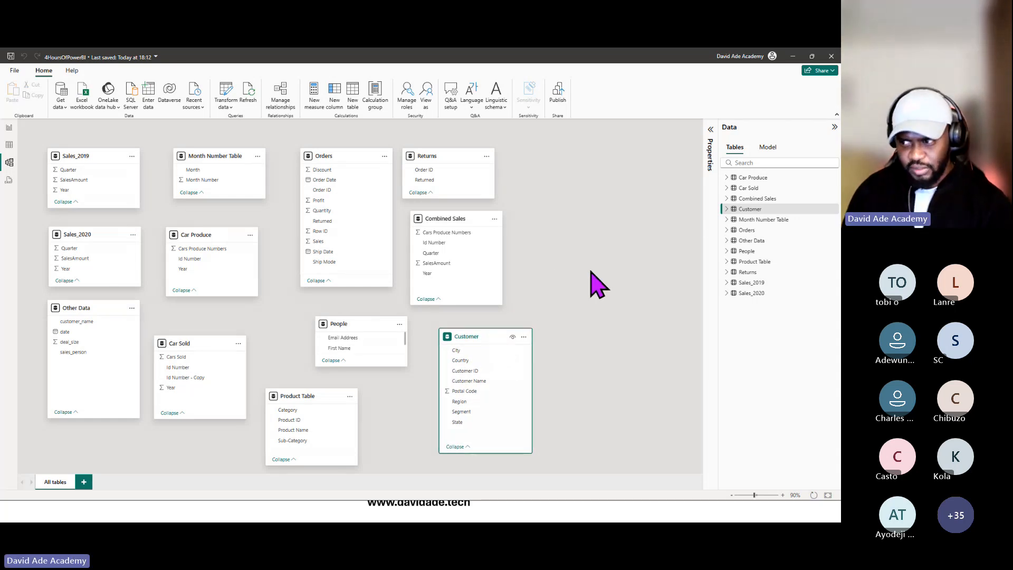
Rearrange the model with Orders at the far right, Product Table beside it, Returns above Combined Sales, and People beside Car Sold.
{"action": "left_click_drag", "start_coordinate": [327, 155], "coordinate": [614, 146]}
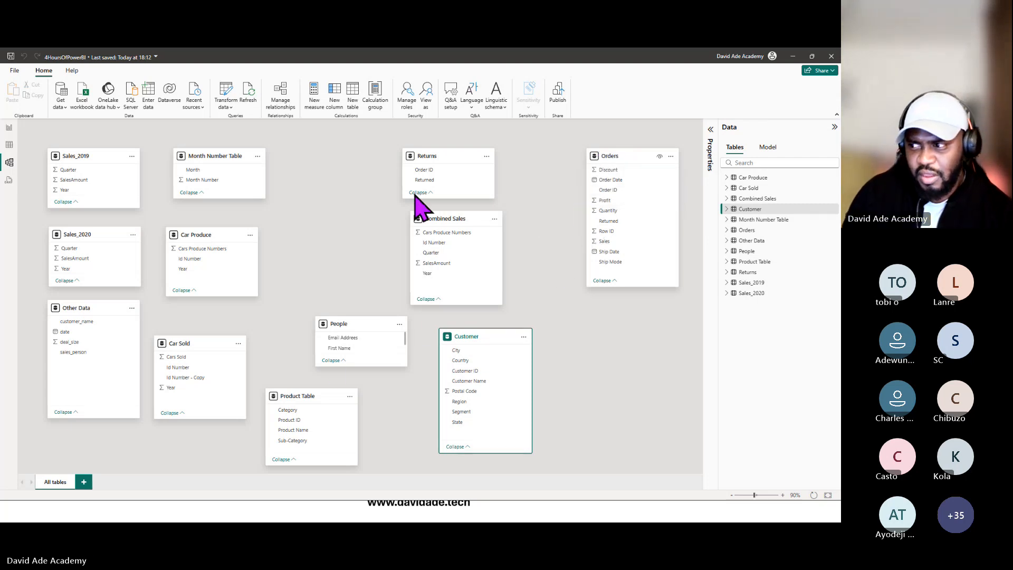
{"action": "left_click_drag", "start_coordinate": [430, 169], "coordinate": [334, 172]}
{"action": "left_click_drag", "start_coordinate": [295, 396], "coordinate": [508, 194]}
{"action": "left_click_drag", "start_coordinate": [454, 219], "coordinate": [360, 255]}
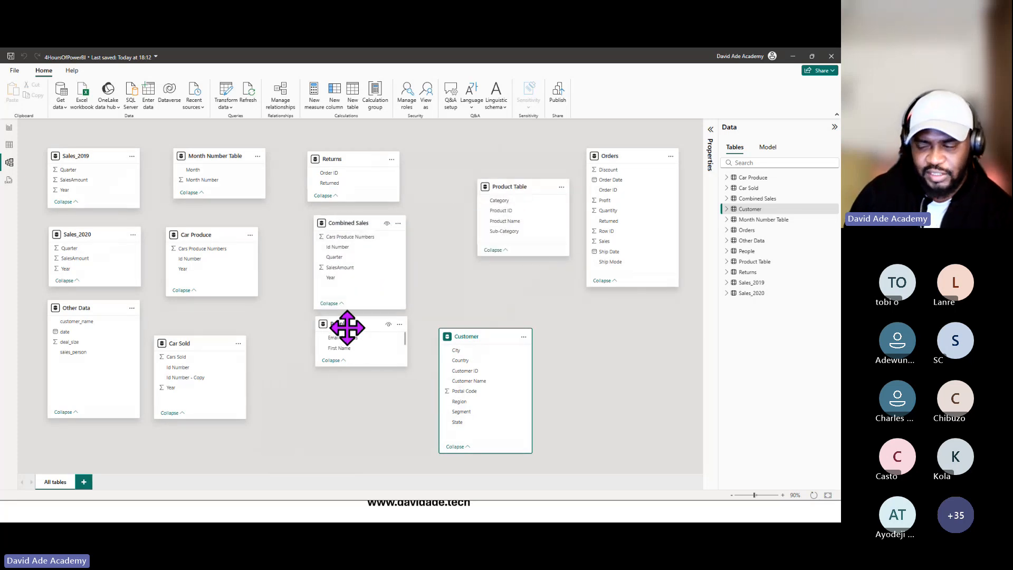
{"action": "left_click_drag", "start_coordinate": [346, 328], "coordinate": [287, 378]}
{"action": "left_click_drag", "start_coordinate": [500, 191], "coordinate": [457, 160]}
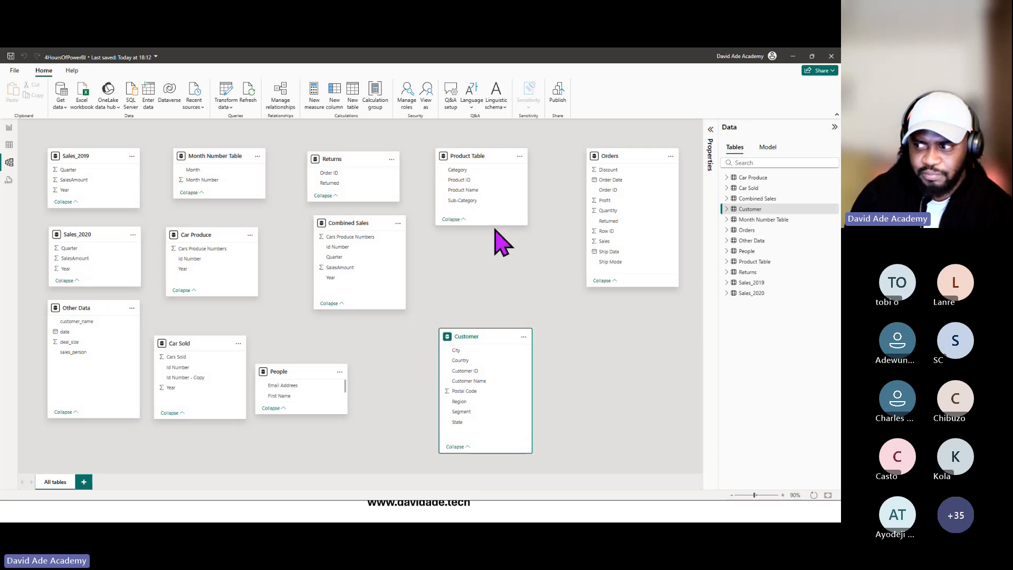
Lengthen the Product Table card, move Orders close beside it, and make the Orders card wider and taller.
{"action": "left_click_drag", "start_coordinate": [493, 226], "coordinate": [484, 248]}
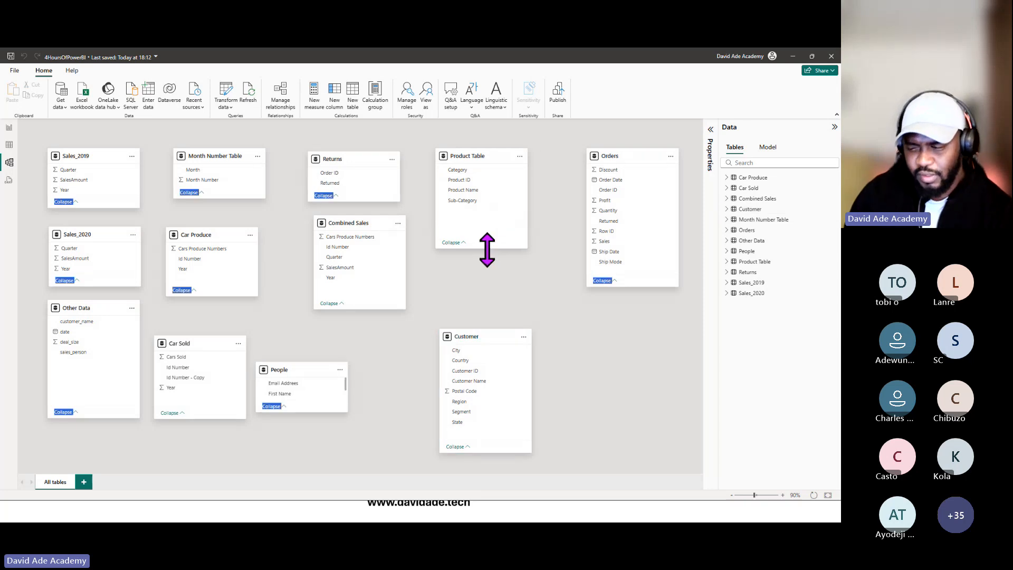
{"action": "left_click", "coordinate": [483, 338]}
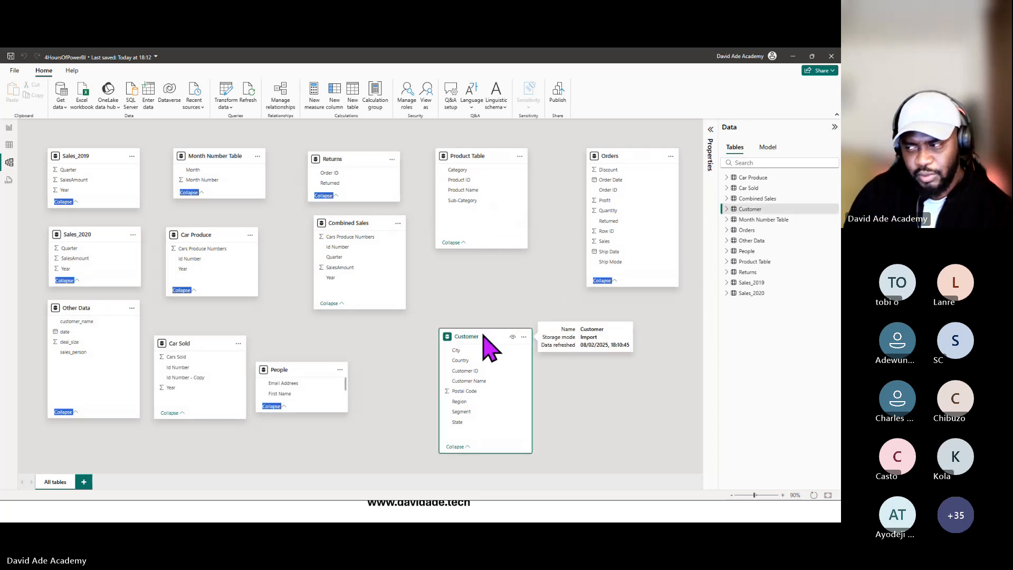
{"action": "left_click", "coordinate": [506, 298]}
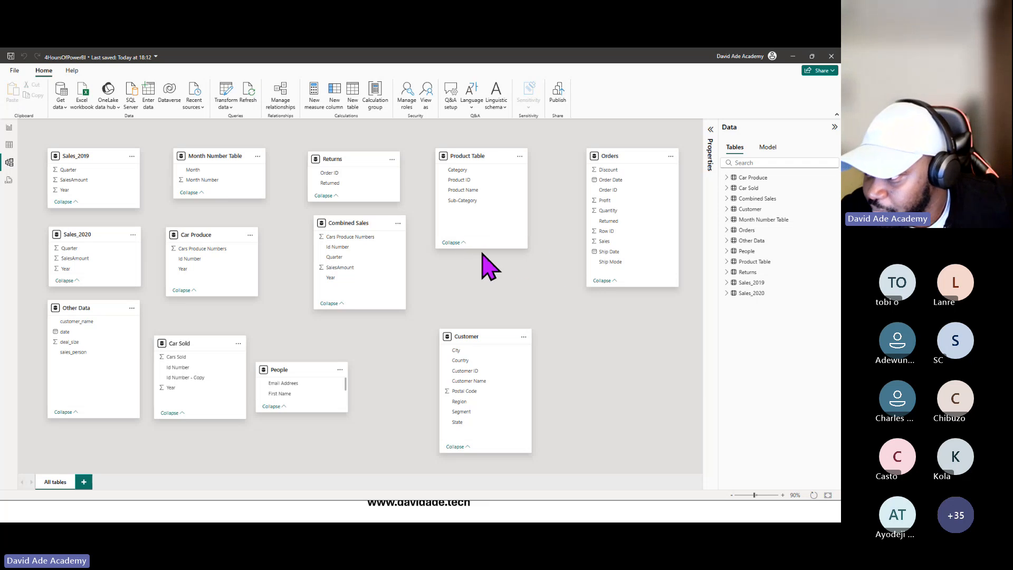
{"action": "left_click_drag", "start_coordinate": [481, 250], "coordinate": [477, 269]}
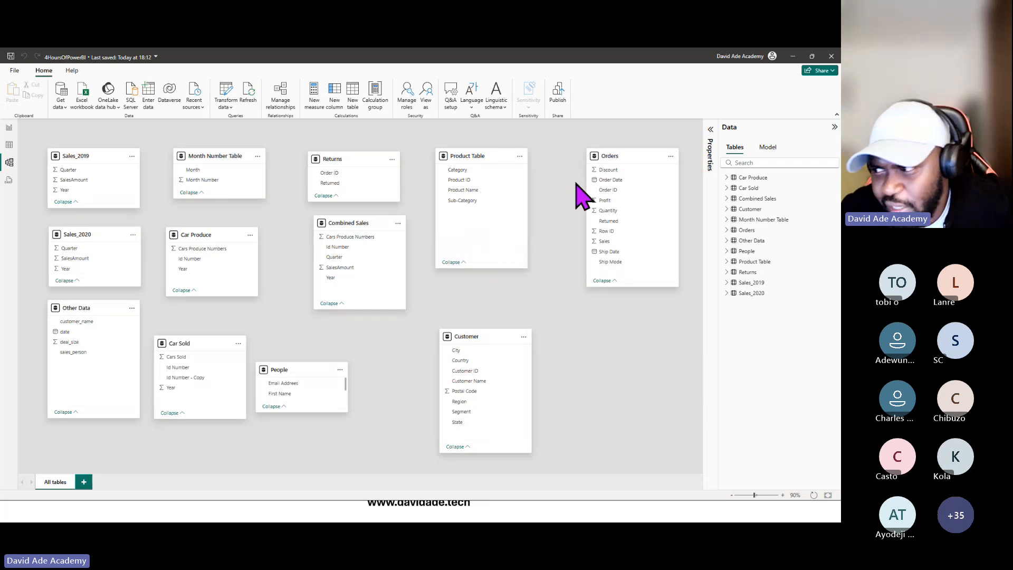
{"action": "left_click_drag", "start_coordinate": [599, 156], "coordinate": [560, 157]}
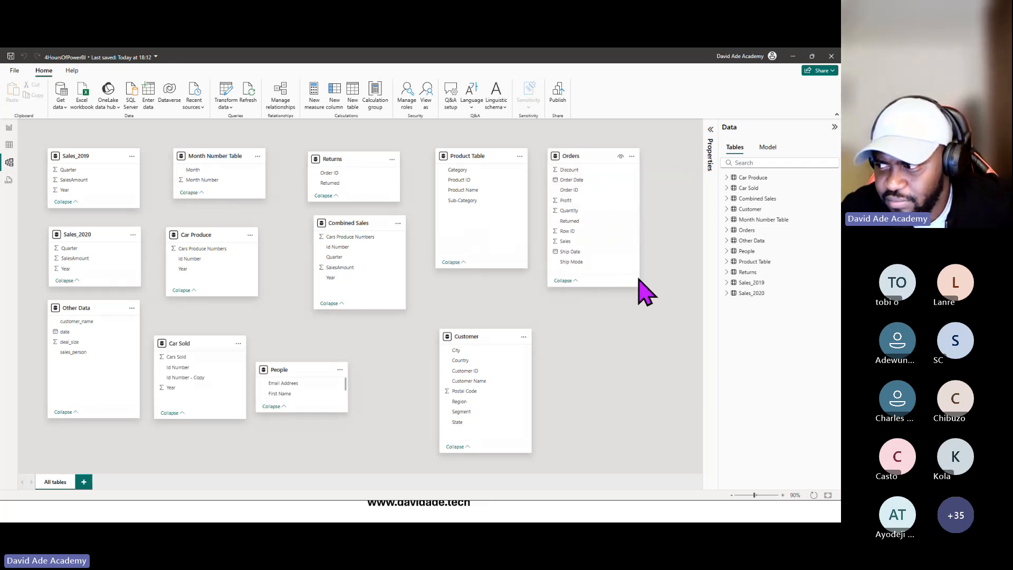
{"action": "left_click_drag", "start_coordinate": [639, 286], "coordinate": [669, 310]}
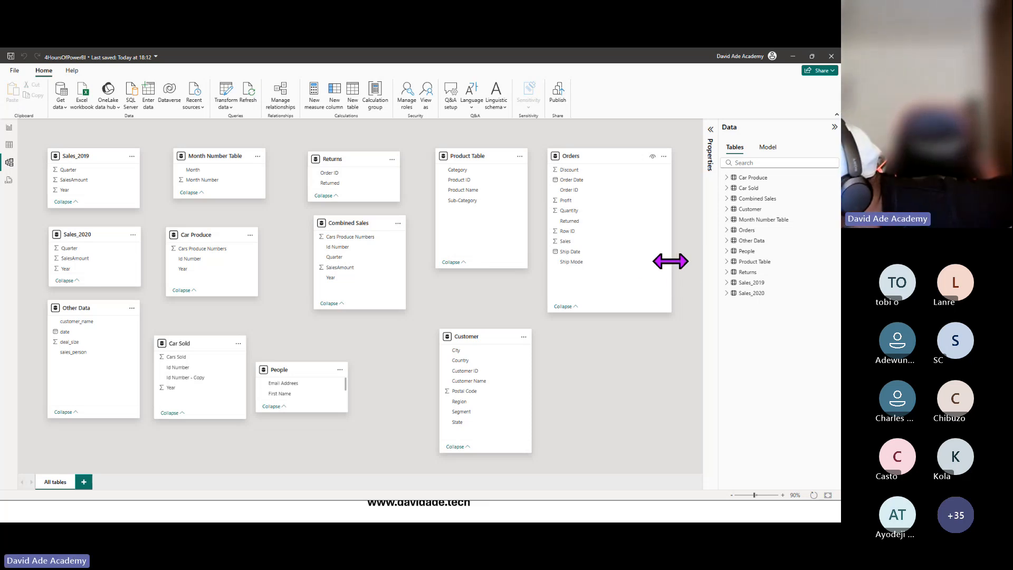
Take "Product ID" out of the Orders query's Removed Columns formula so the column is kept, and apply the query changes.
{"action": "left_click", "coordinate": [221, 90]}
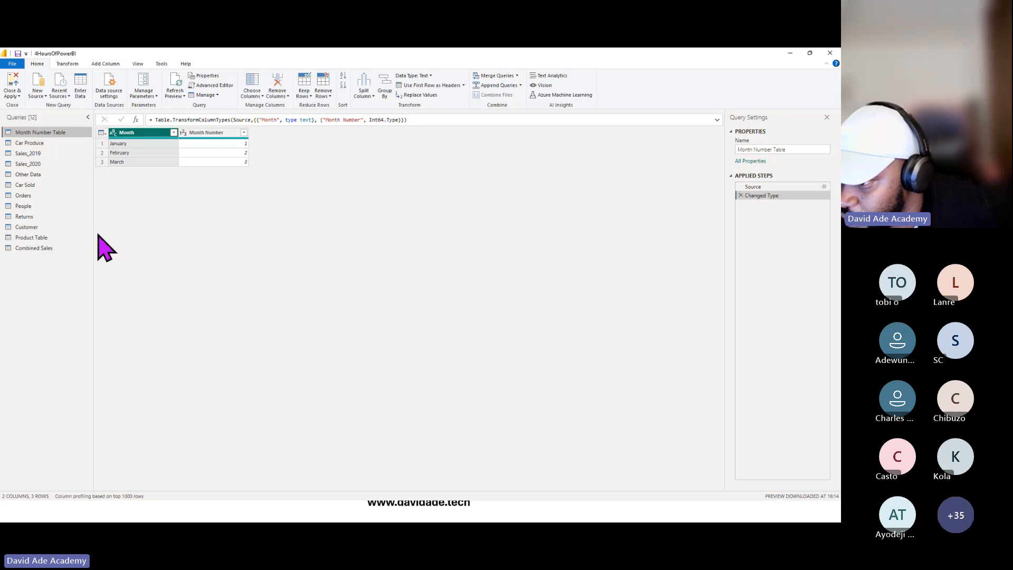
{"action": "left_click", "coordinate": [37, 197]}
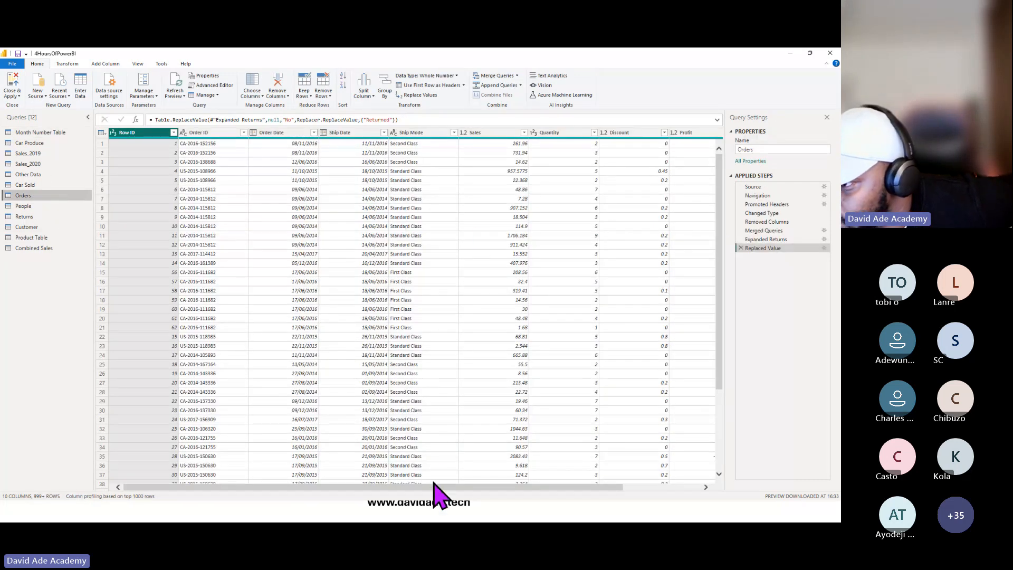
{"action": "left_click_drag", "start_coordinate": [435, 488], "coordinate": [581, 488]}
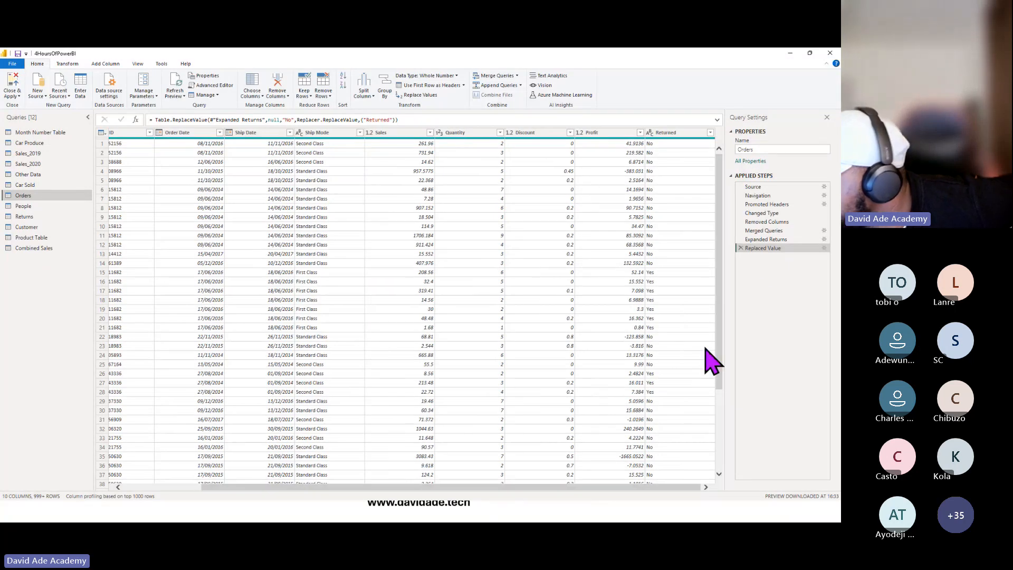
{"action": "left_click", "coordinate": [784, 222]}
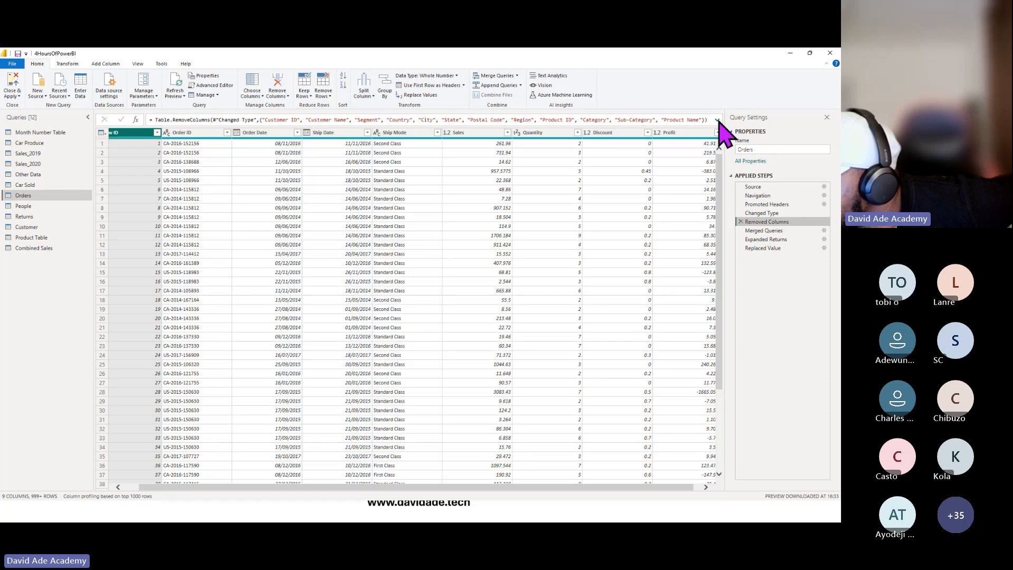
{"action": "left_click", "coordinate": [717, 120]}
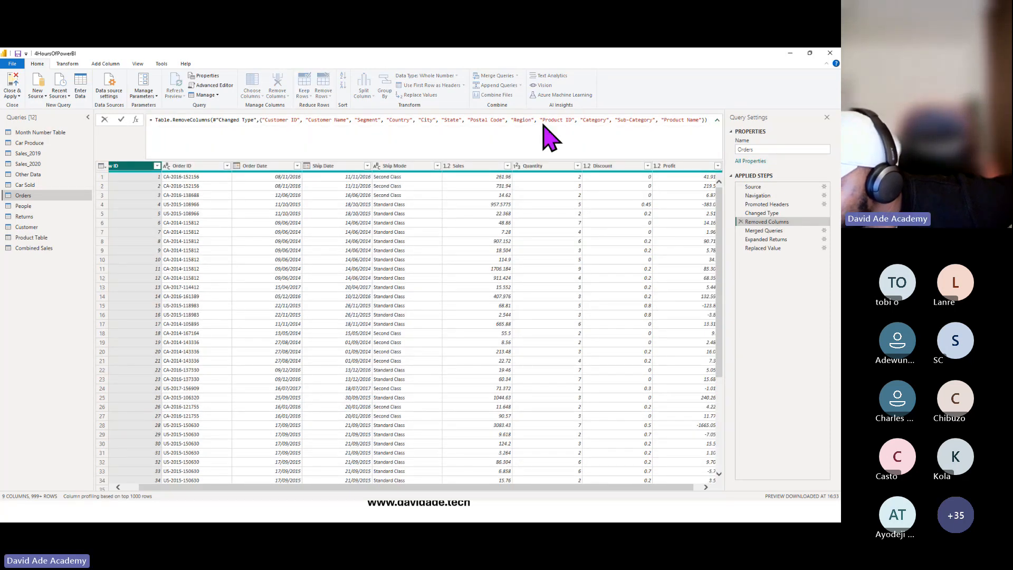
{"action": "left_click_drag", "start_coordinate": [539, 121], "coordinate": [578, 121]}
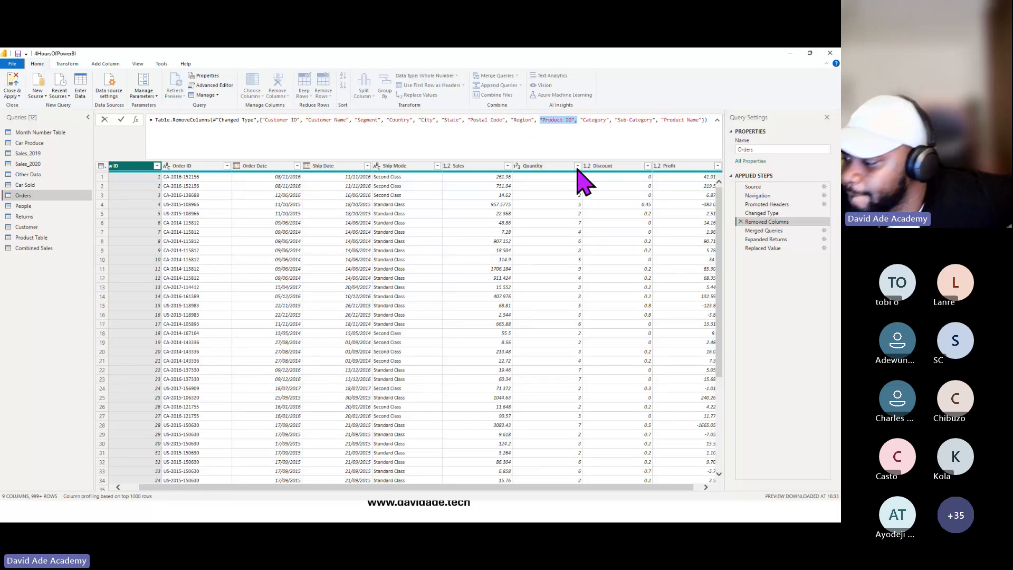
{"action": "key", "text": "BackSpace"}
{"action": "key", "text": "Return"}
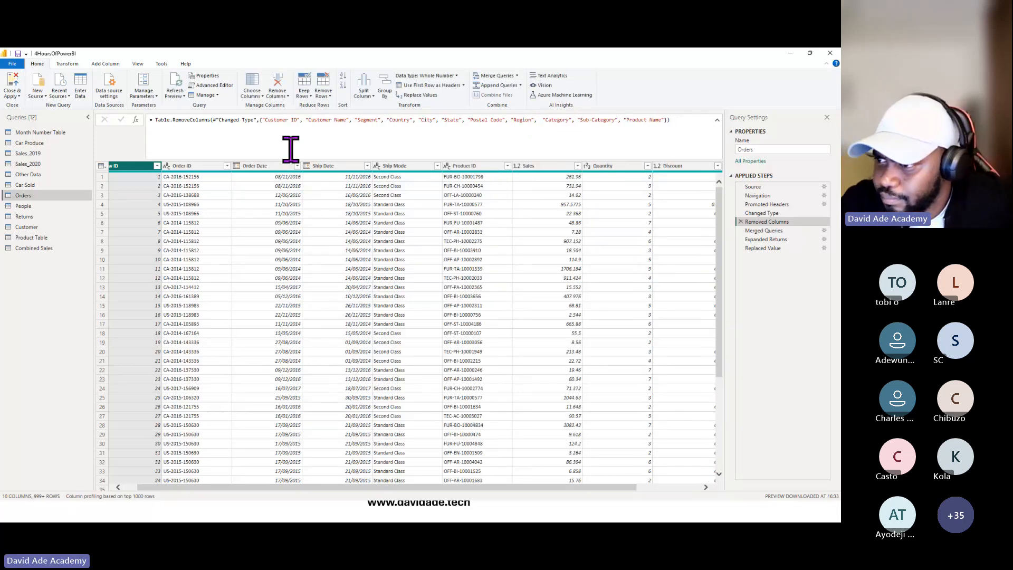
{"action": "left_click", "coordinate": [14, 87]}
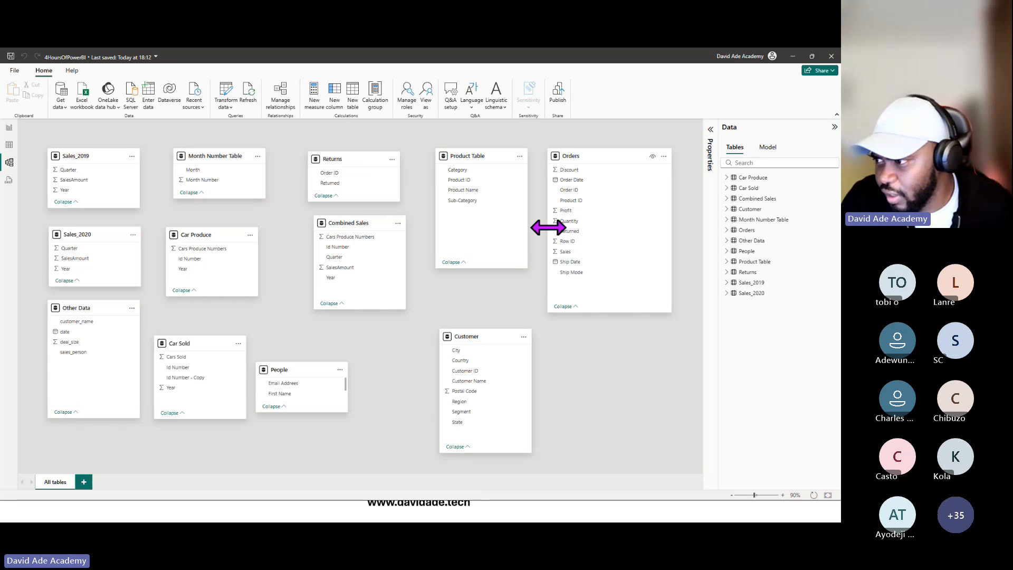
Space Product Table and Orders farther apart and relate them on Product ID as many to many with cross-filter direction Both.
{"action": "left_click_drag", "start_coordinate": [459, 158], "coordinate": [454, 156]}
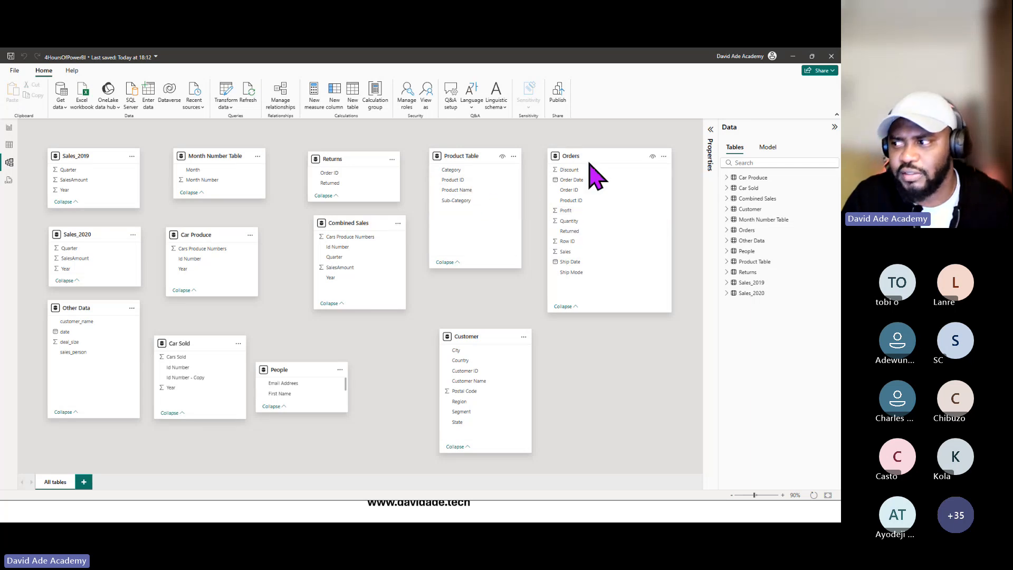
{"action": "left_click_drag", "start_coordinate": [592, 157], "coordinate": [613, 158]}
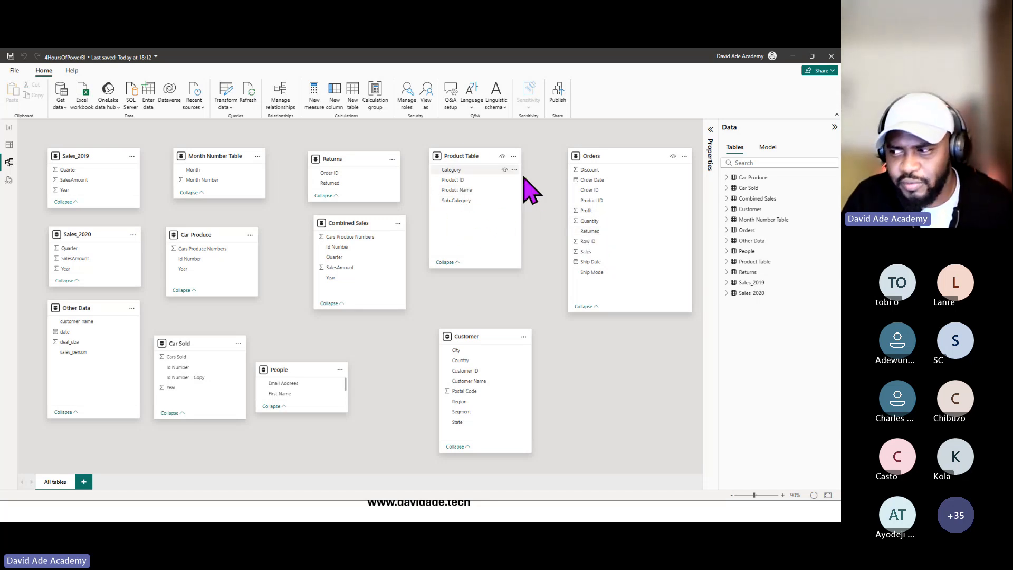
{"action": "left_click_drag", "start_coordinate": [457, 180], "coordinate": [616, 202]}
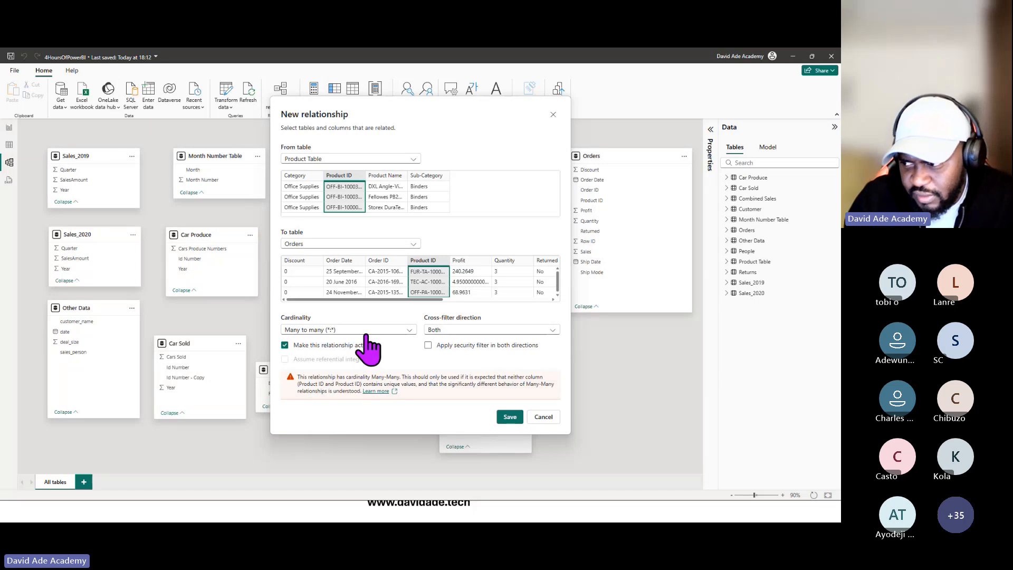
{"action": "left_click", "coordinate": [410, 330]}
{"action": "left_click", "coordinate": [409, 329]}
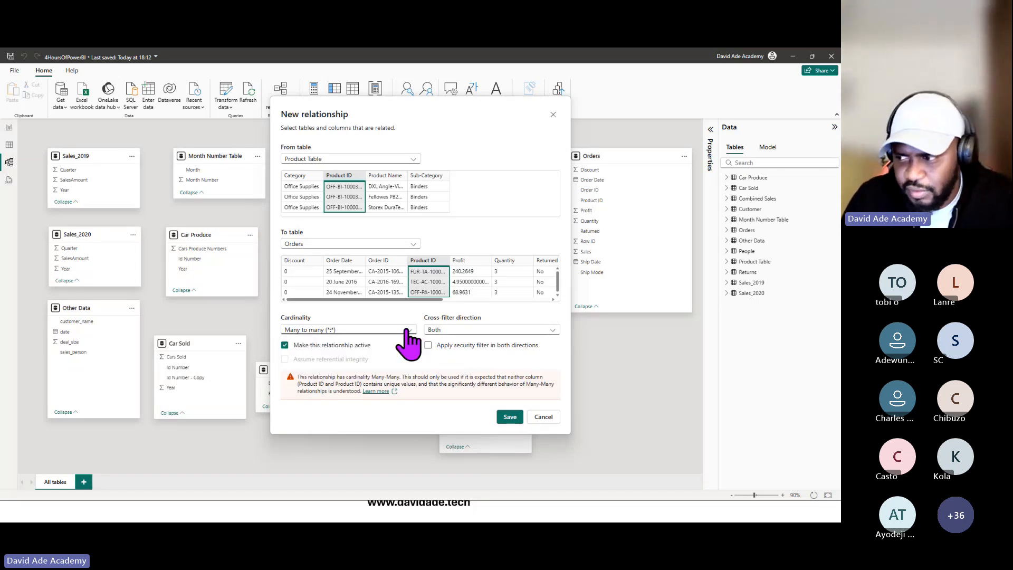
{"action": "left_click", "coordinate": [504, 416]}
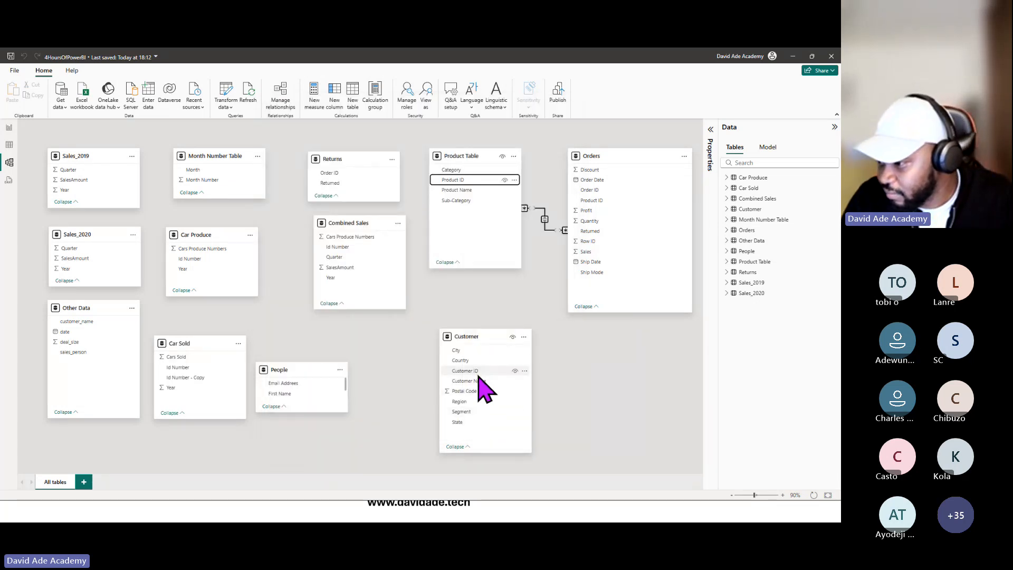
Take "Customer ID" out of the Orders query's Removed Columns formula so the column is kept, and apply the query changes.
{"action": "left_click", "coordinate": [590, 190]}
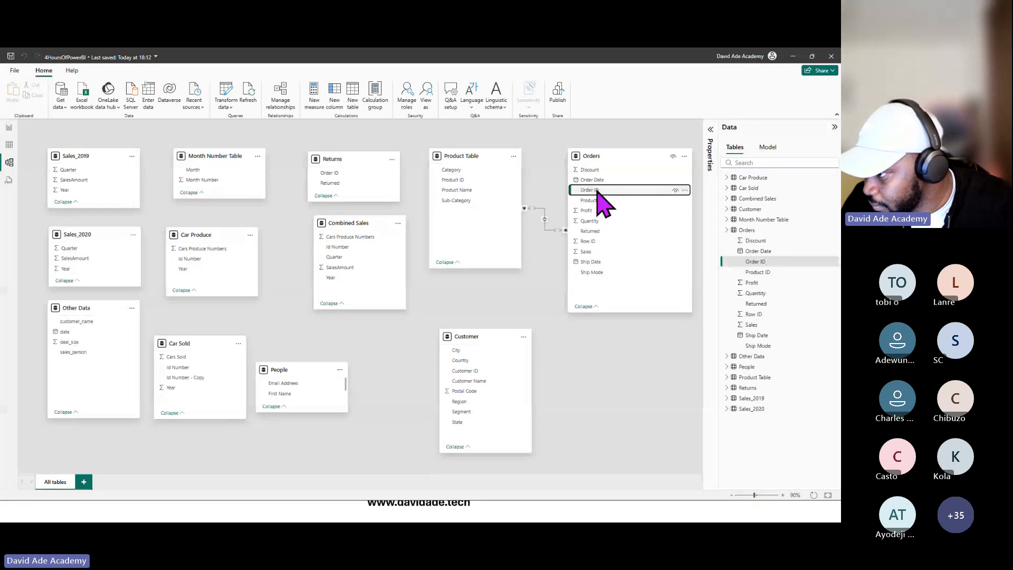
{"action": "left_click_drag", "start_coordinate": [600, 191], "coordinate": [612, 207]}
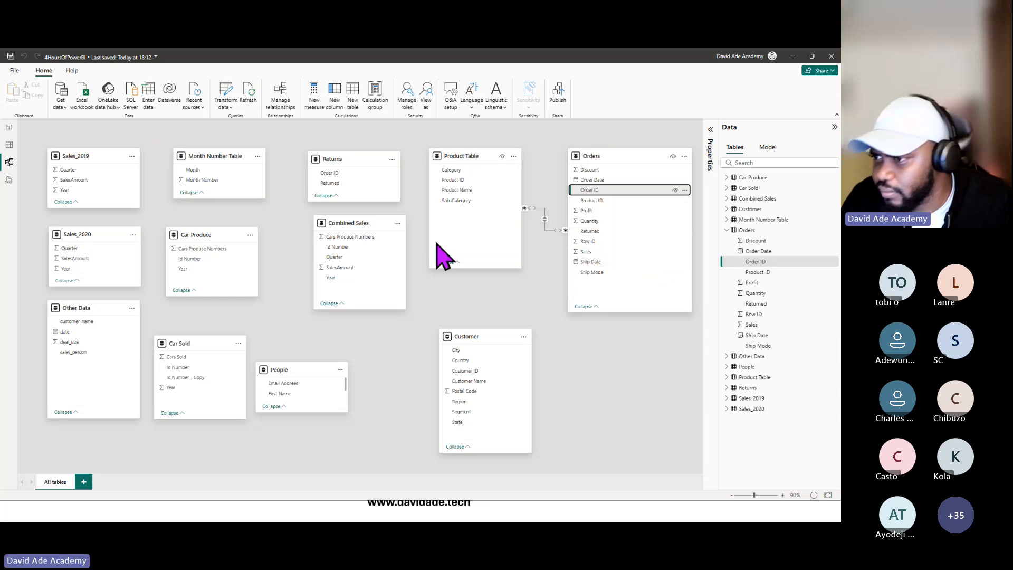
{"action": "left_click", "coordinate": [226, 95]}
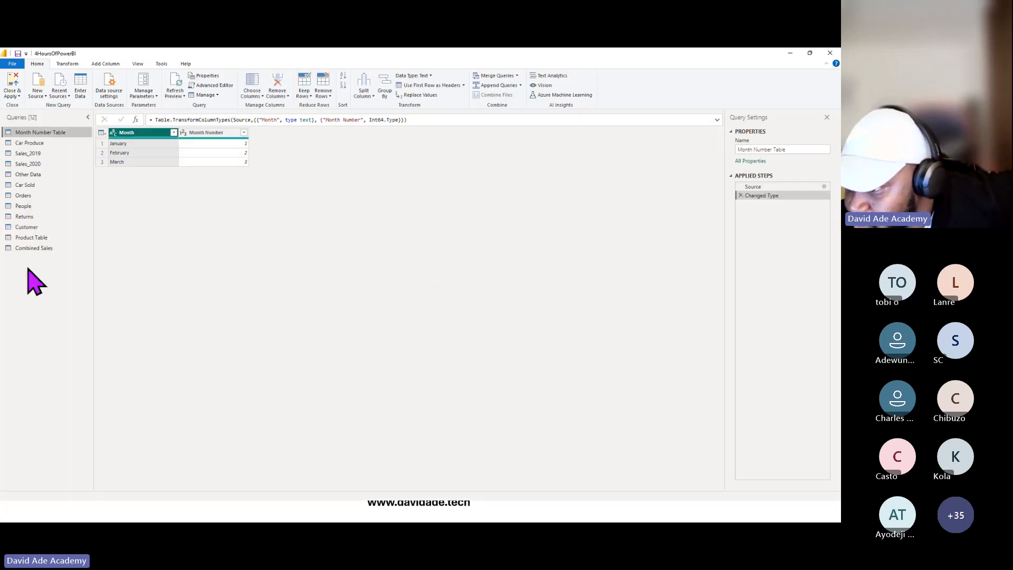
{"action": "left_click", "coordinate": [24, 196]}
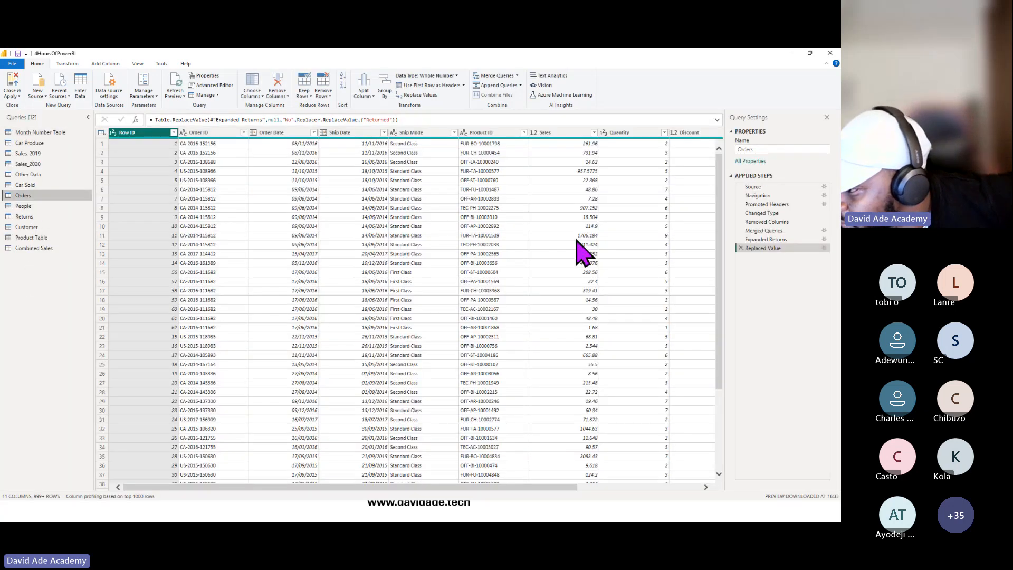
{"action": "left_click", "coordinate": [746, 222]}
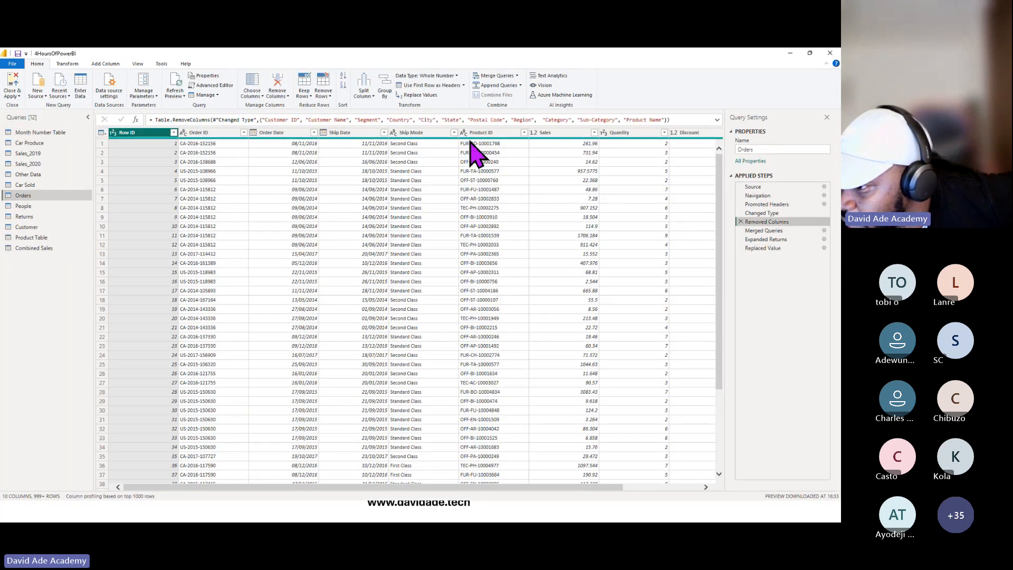
{"action": "left_click_drag", "start_coordinate": [305, 120], "coordinate": [261, 120]}
{"action": "key", "text": "Delete"}
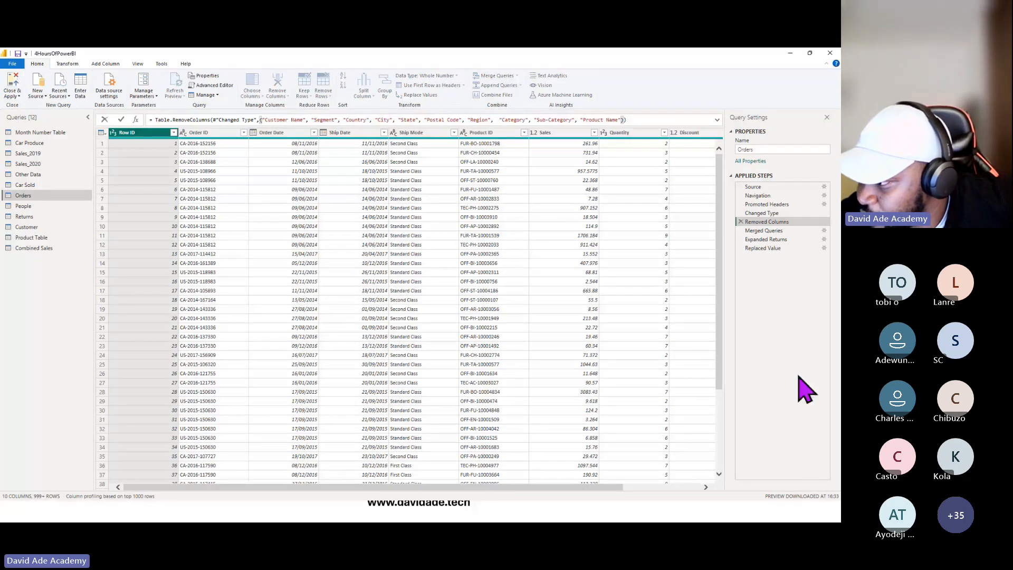
{"action": "key", "text": "Return"}
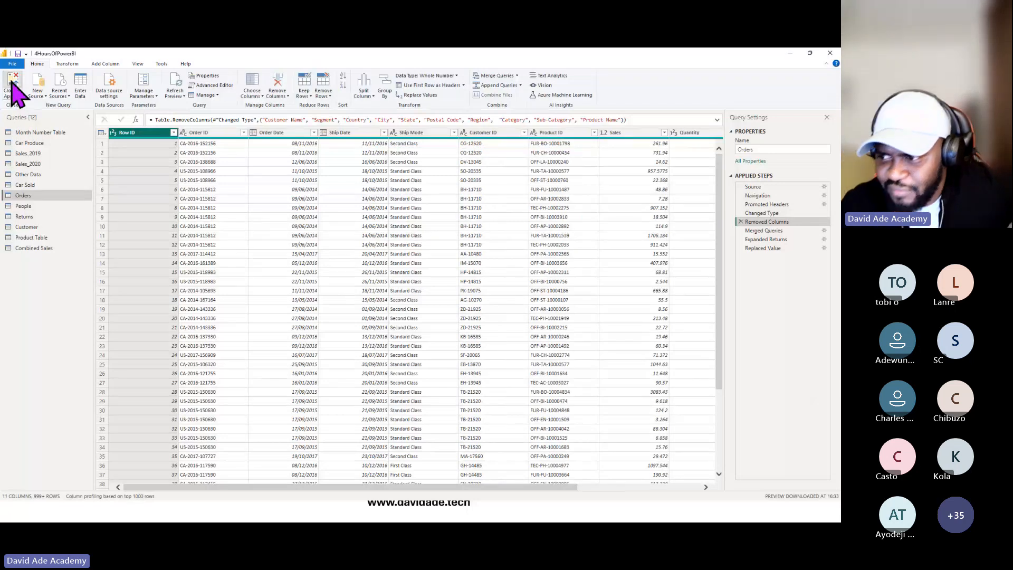
{"action": "left_click", "coordinate": [11, 85]}
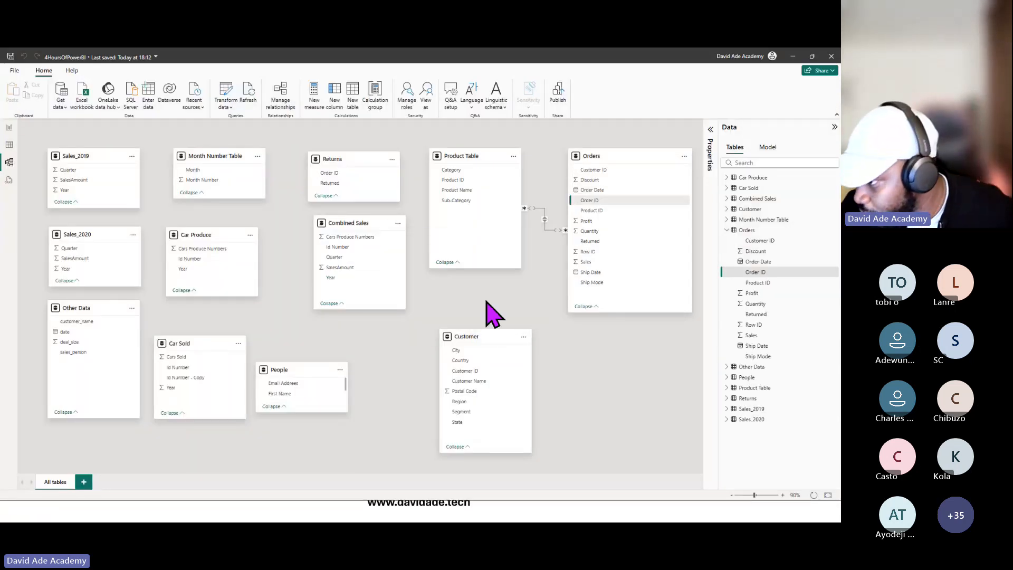
Relate Customer to Orders on Customer ID as many to many with cross-filter direction Both.
{"action": "left_click", "coordinate": [465, 370]}
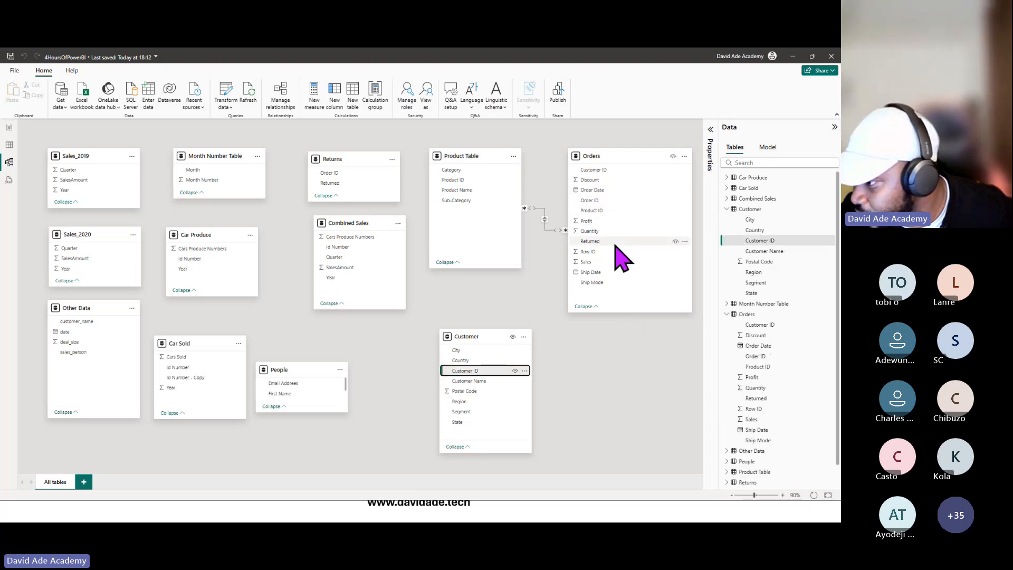
{"action": "left_click", "coordinate": [609, 171]}
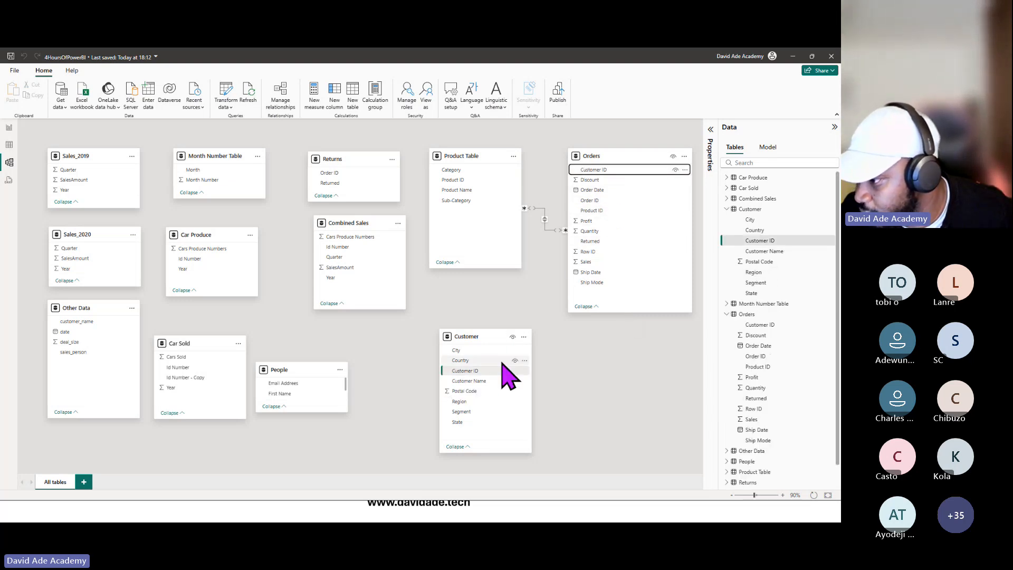
{"action": "left_click_drag", "start_coordinate": [493, 370], "coordinate": [615, 172]}
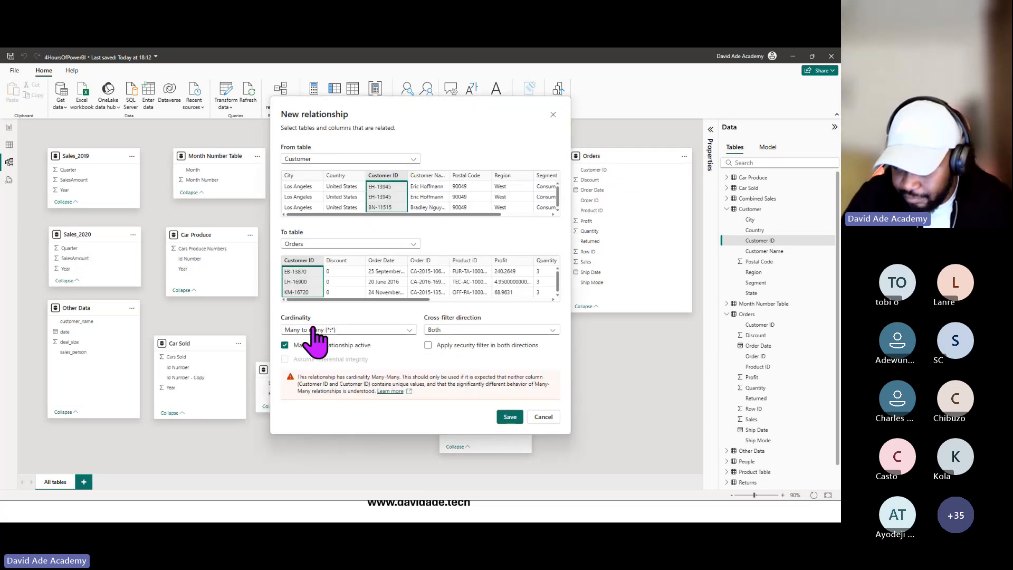
{"action": "left_click", "coordinate": [510, 417]}
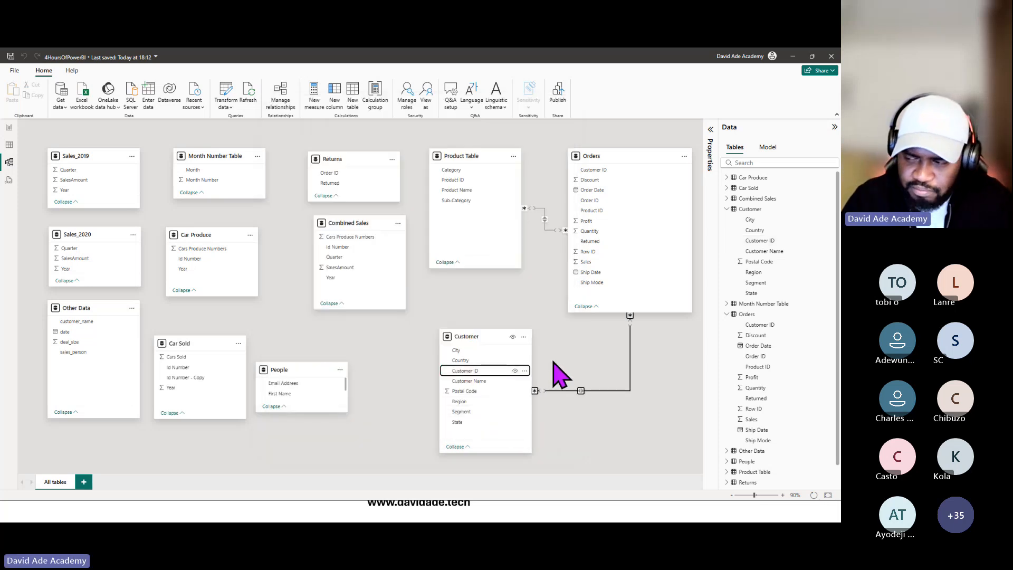
Remove duplicate rows from the Customer query based on the Customer ID column.
{"action": "left_click", "coordinate": [224, 94]}
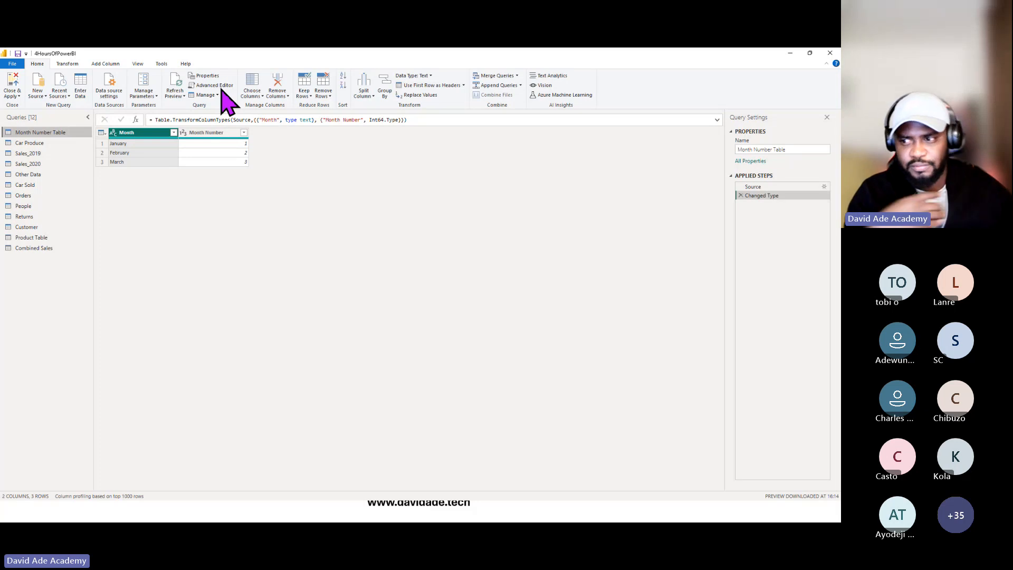
{"action": "left_click", "coordinate": [31, 227]}
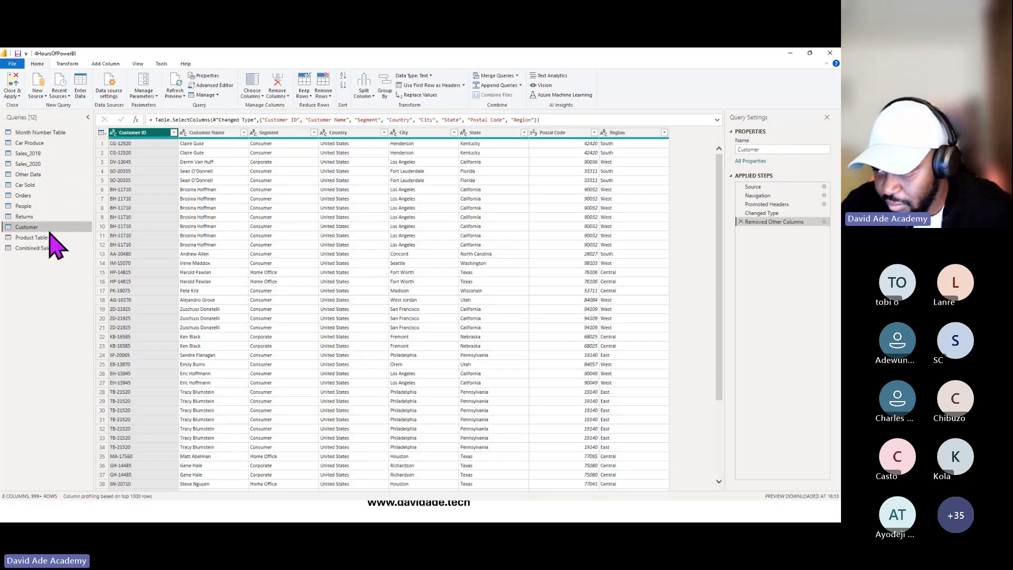
{"action": "left_click", "coordinate": [136, 191]}
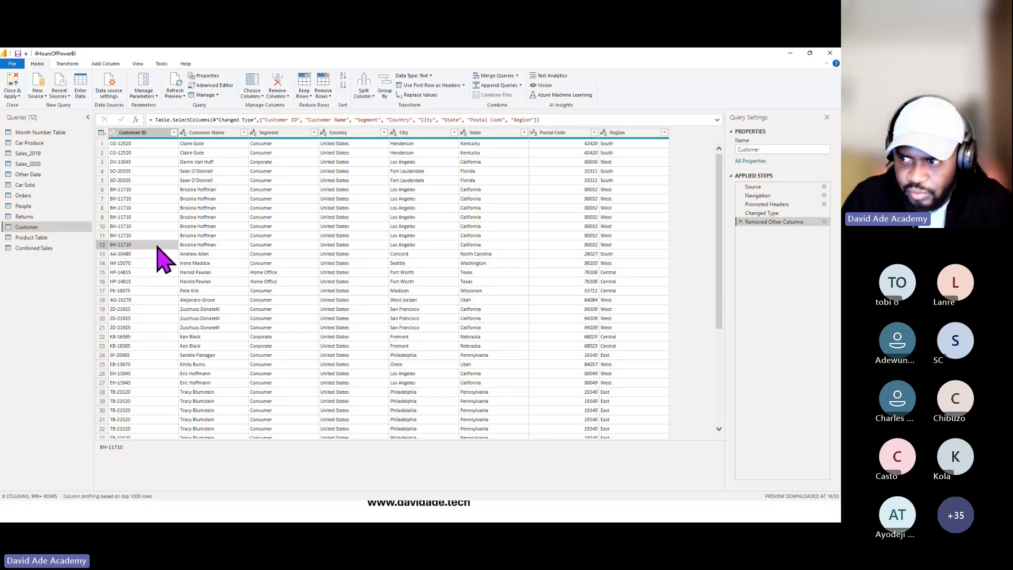
{"action": "left_click", "coordinate": [132, 135]}
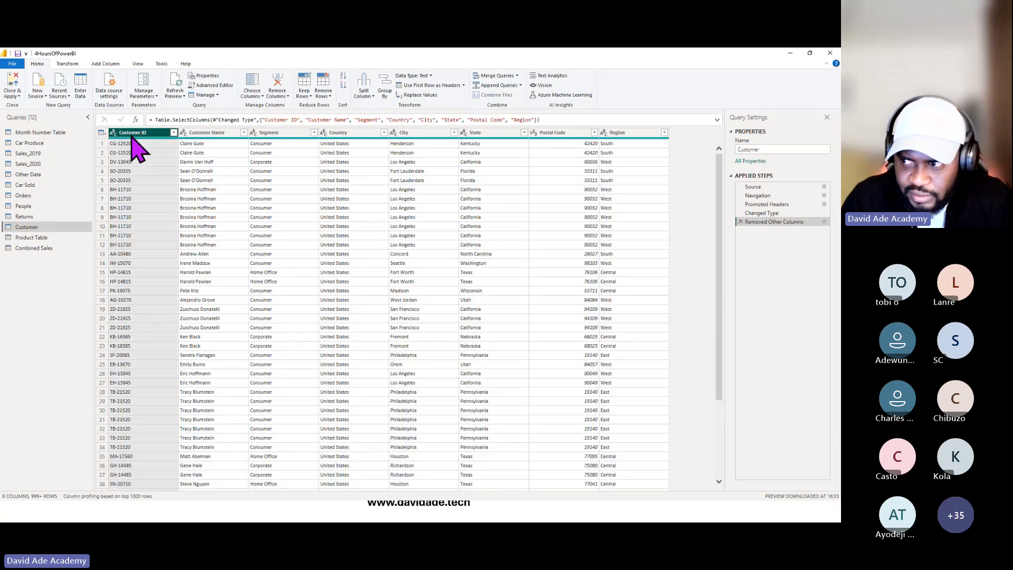
{"action": "left_click", "coordinate": [323, 95]}
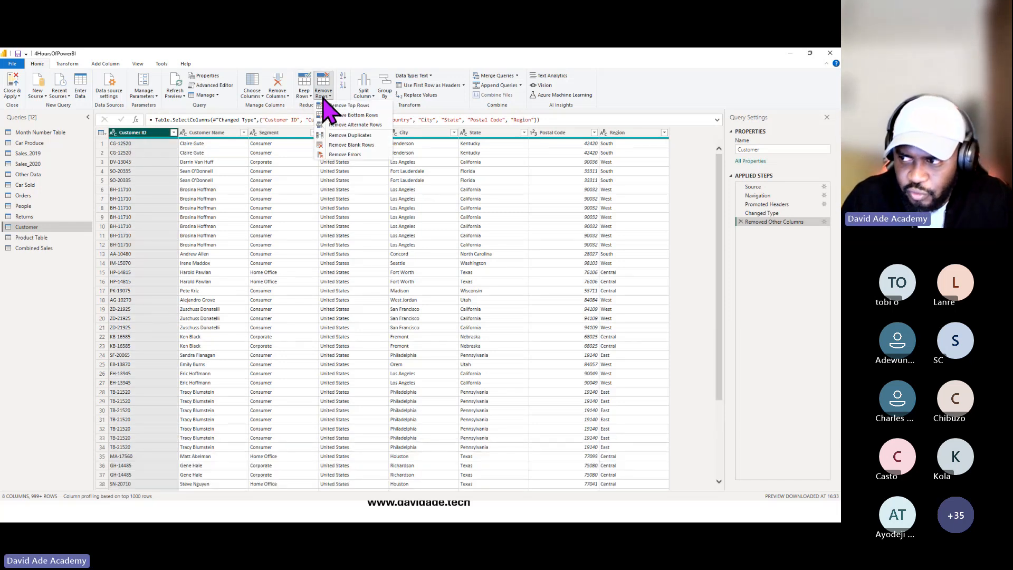
{"action": "left_click", "coordinate": [349, 136]}
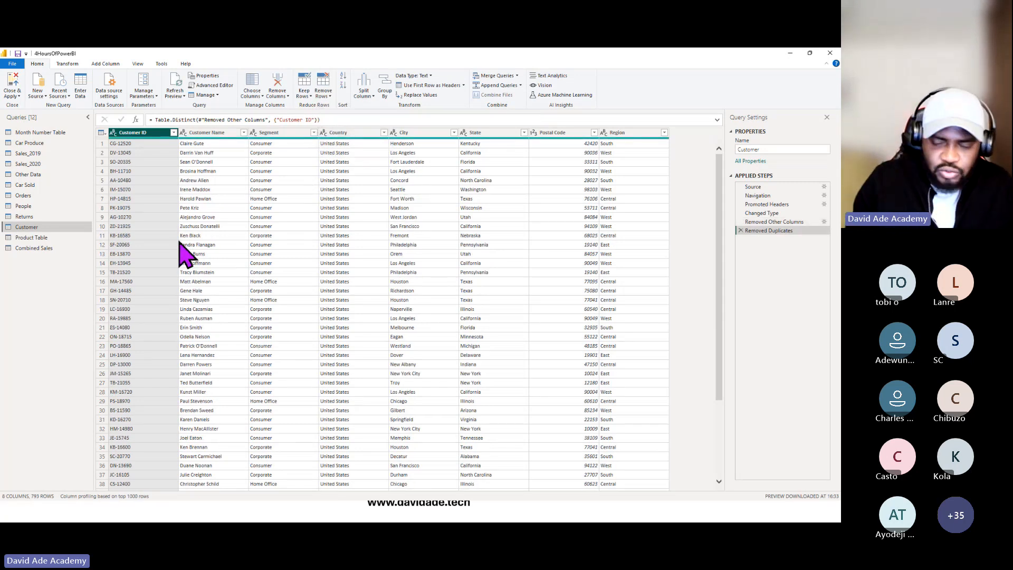
Remove duplicate rows from the Product Table query based on Product ID and apply the query changes.
{"action": "left_click", "coordinate": [29, 237]}
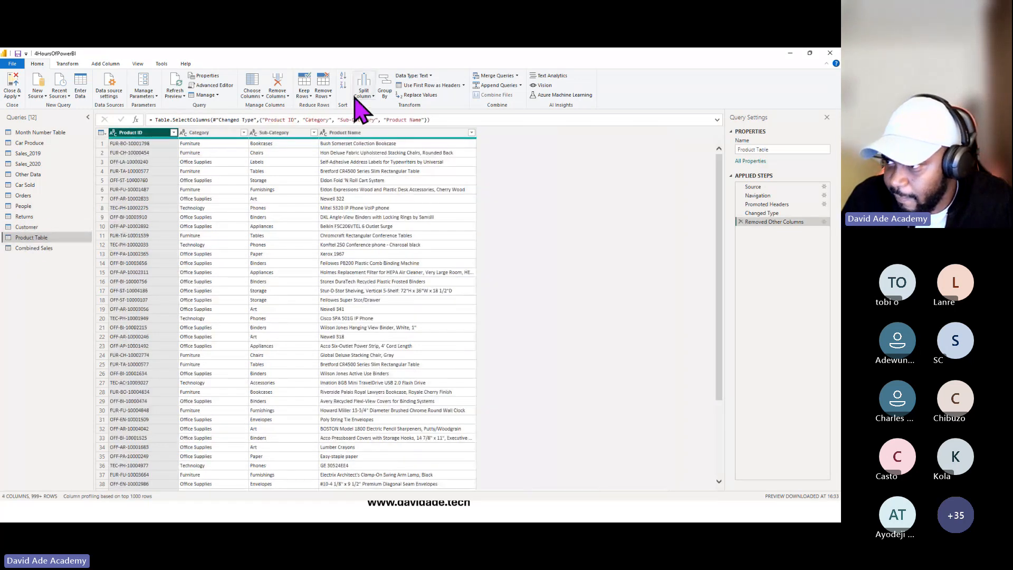
{"action": "left_click", "coordinate": [323, 94]}
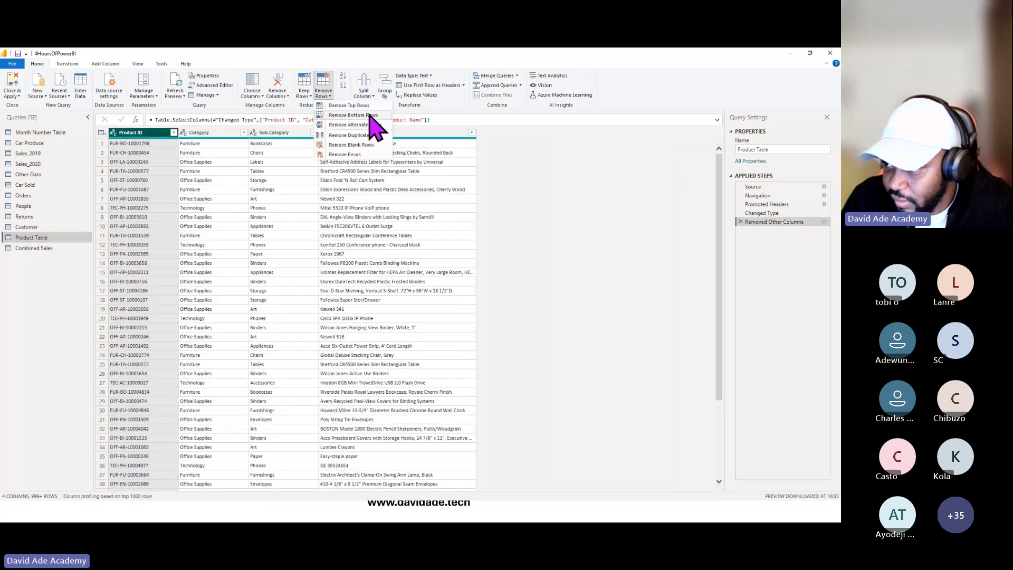
{"action": "left_click", "coordinate": [369, 135]}
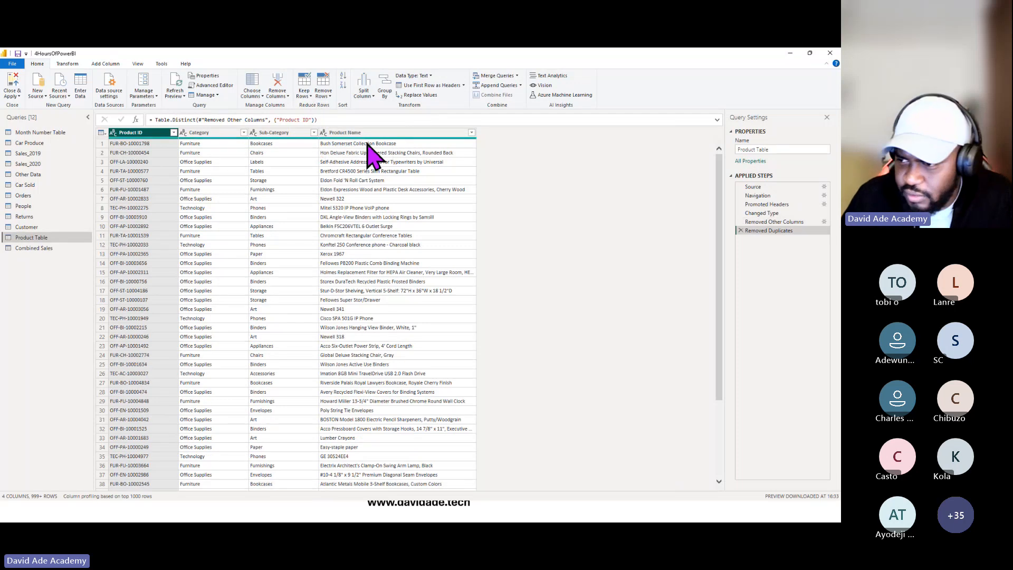
{"action": "left_click", "coordinate": [12, 86]}
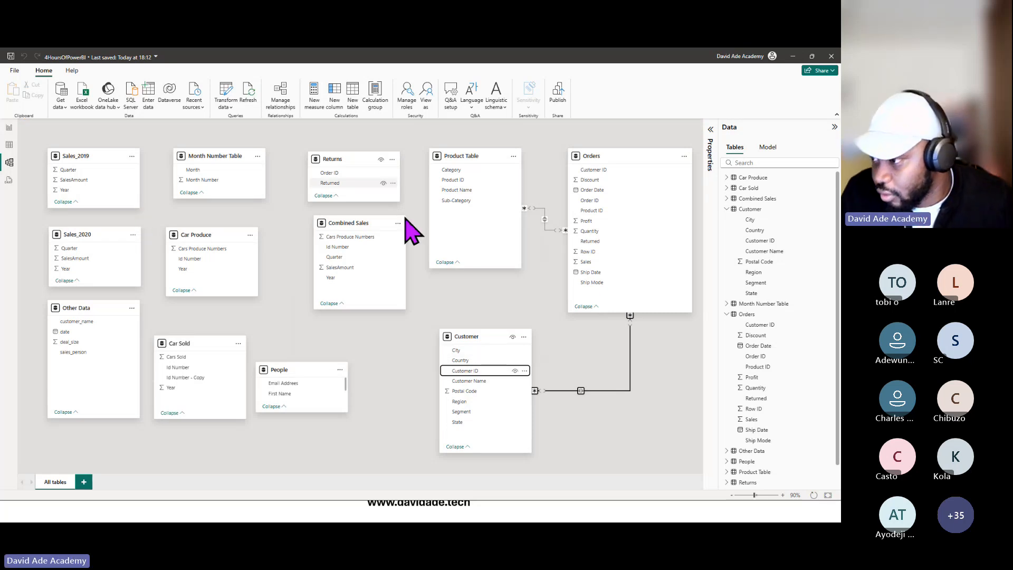
{"action": "double_click", "coordinate": [536, 209]}
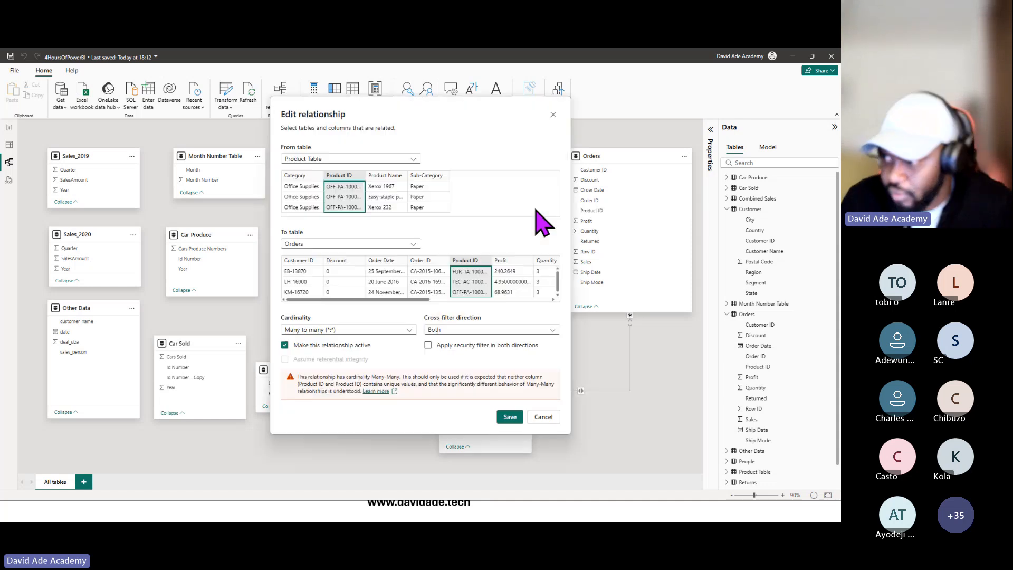
{"action": "left_click", "coordinate": [408, 330]}
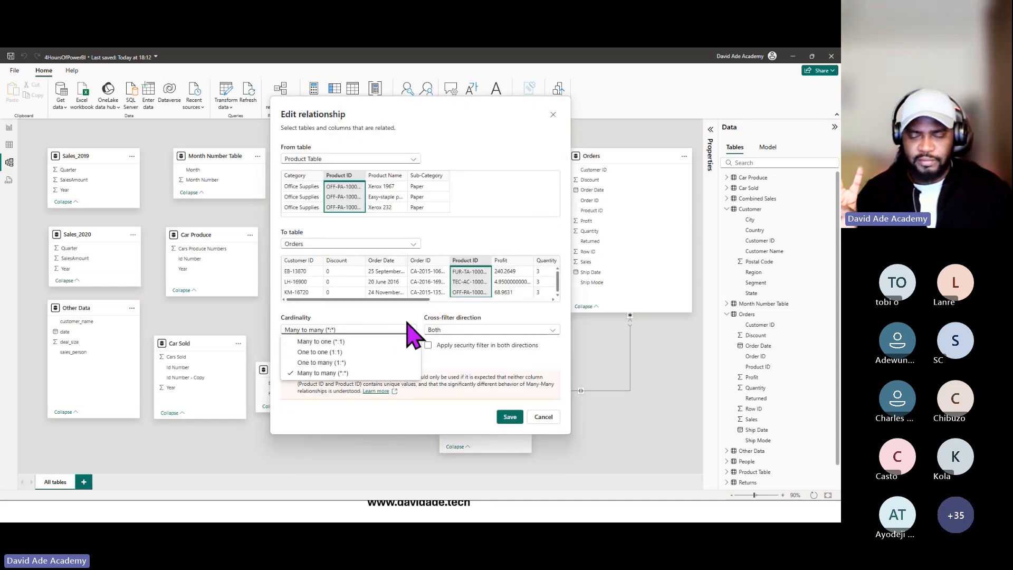
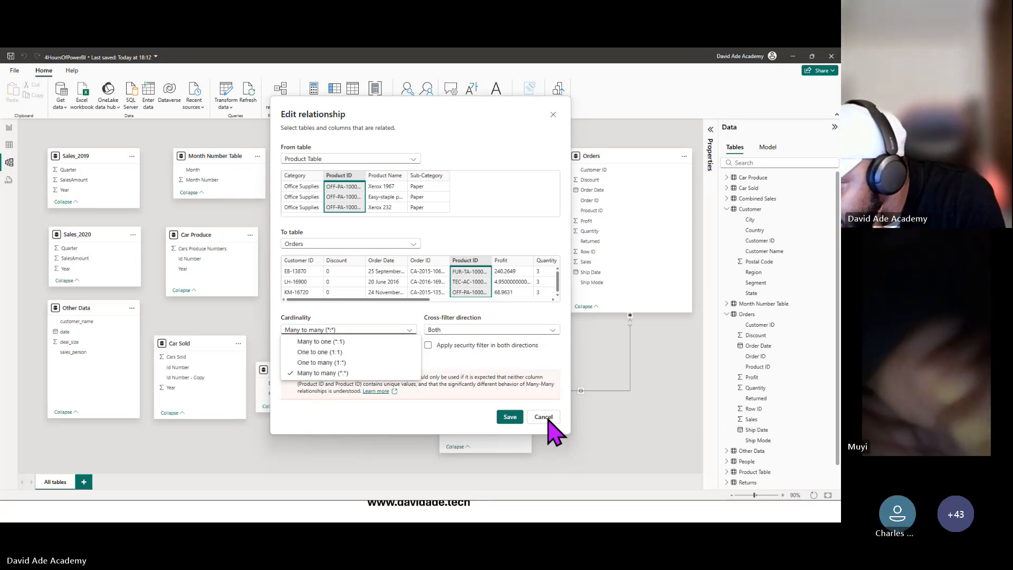
{"action": "left_click", "coordinate": [568, 400]}
{"action": "left_click", "coordinate": [545, 418]}
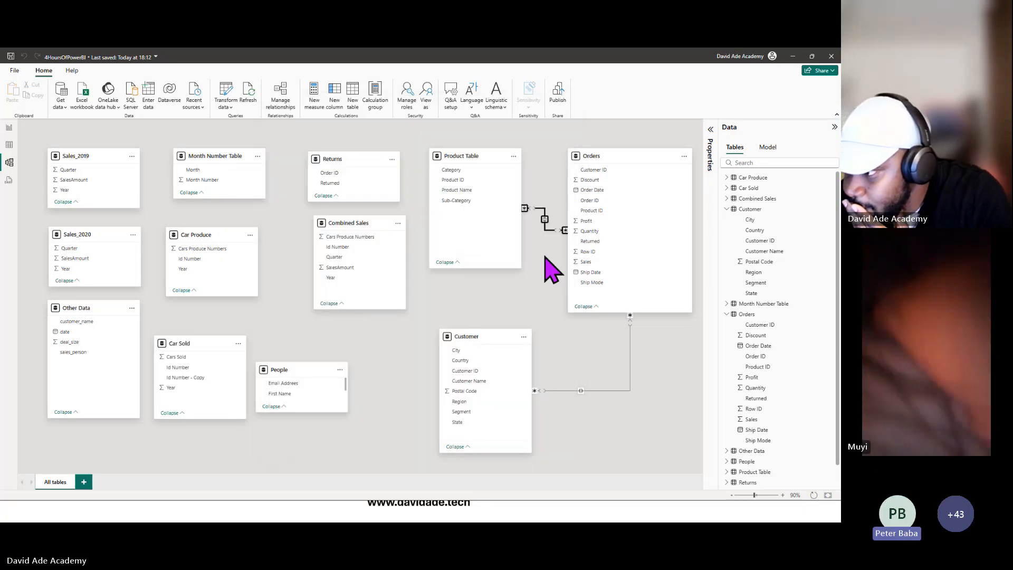
Delete the many-to-many relationships that link Product Table and Customer to Orders.
{"action": "right_click", "coordinate": [549, 243]}
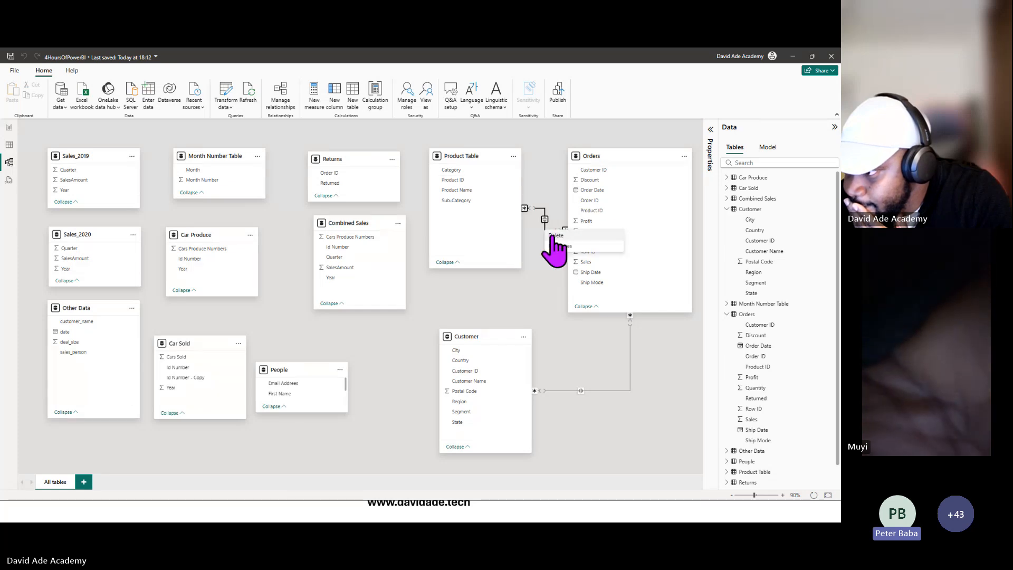
{"action": "left_click", "coordinate": [560, 251]}
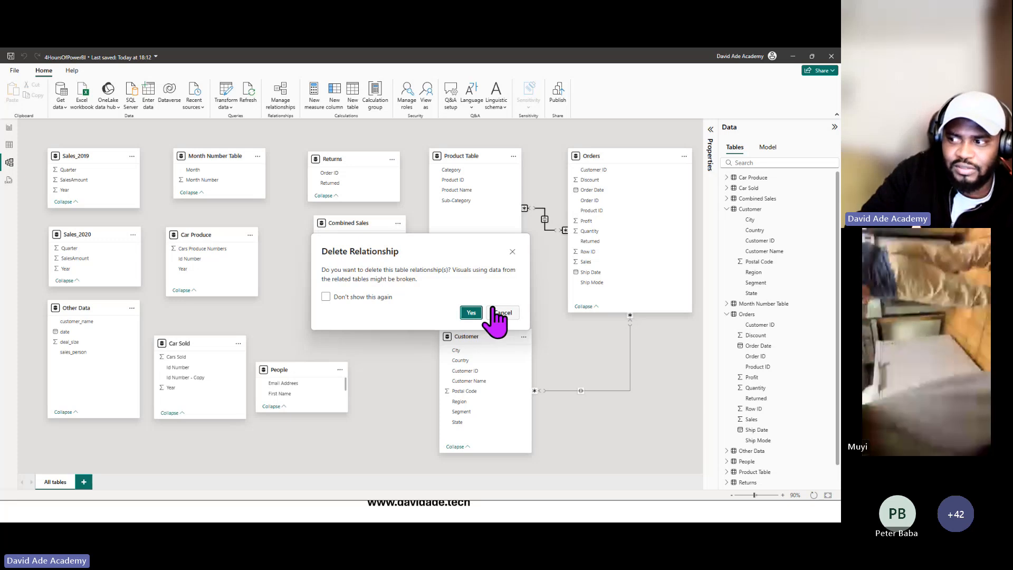
{"action": "left_click", "coordinate": [471, 314]}
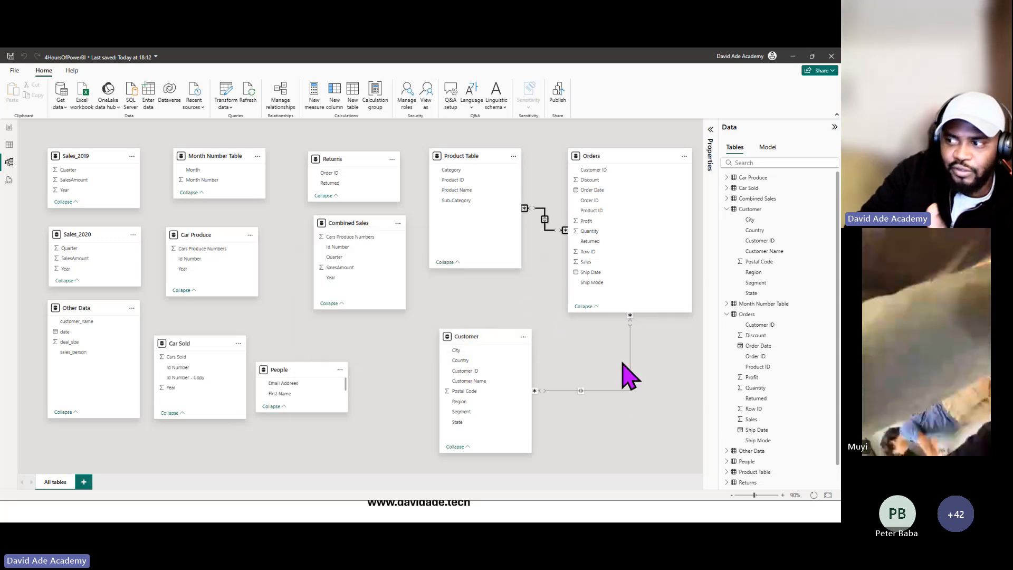
{"action": "right_click", "coordinate": [629, 394]}
{"action": "left_click", "coordinate": [630, 396]}
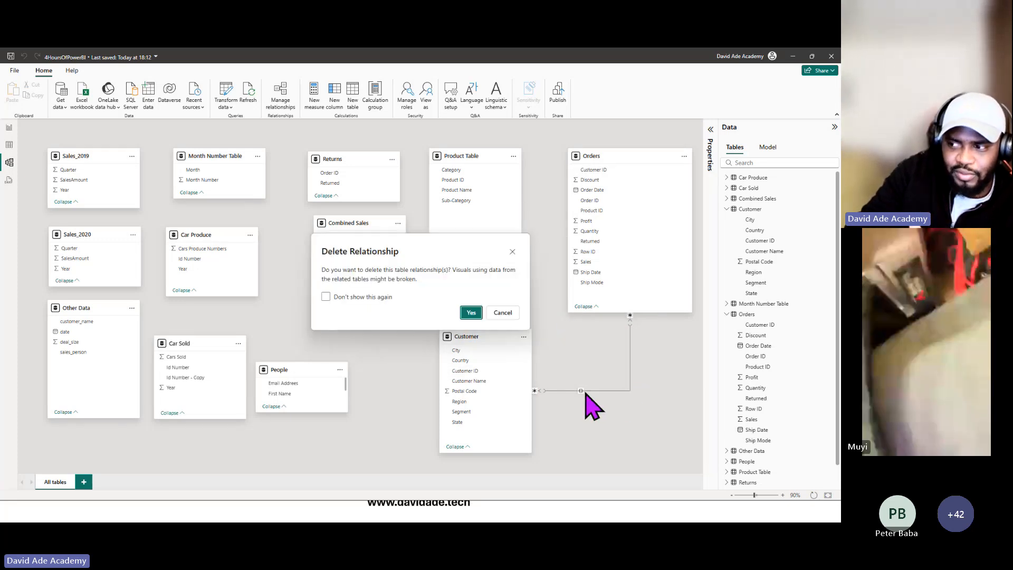
{"action": "left_click", "coordinate": [468, 314]}
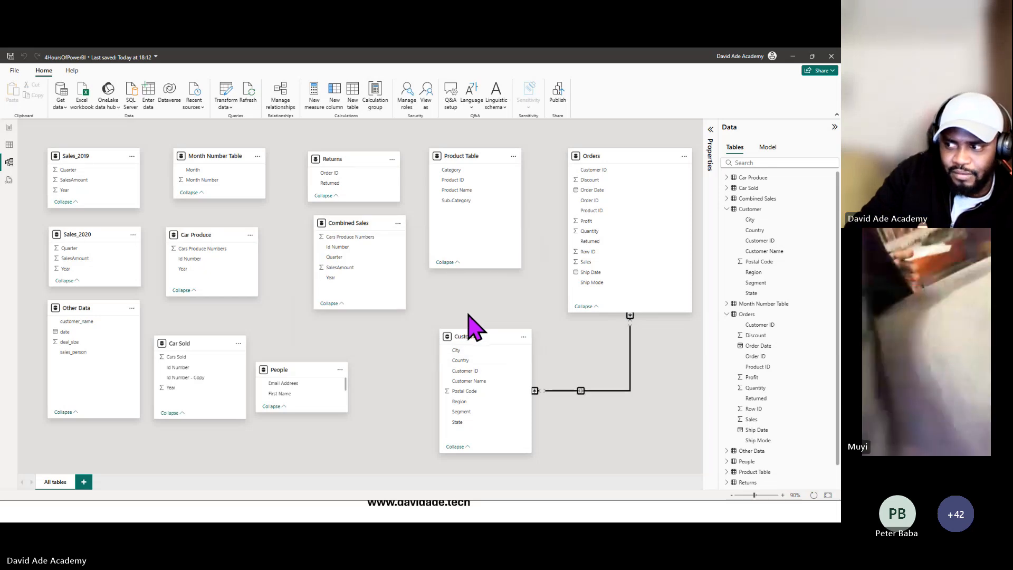
Relate Product Table to Orders on Product ID and Customer to Orders on Customer ID, both one to many with Single cross-filter direction.
{"action": "left_click_drag", "start_coordinate": [465, 181], "coordinate": [615, 210]}
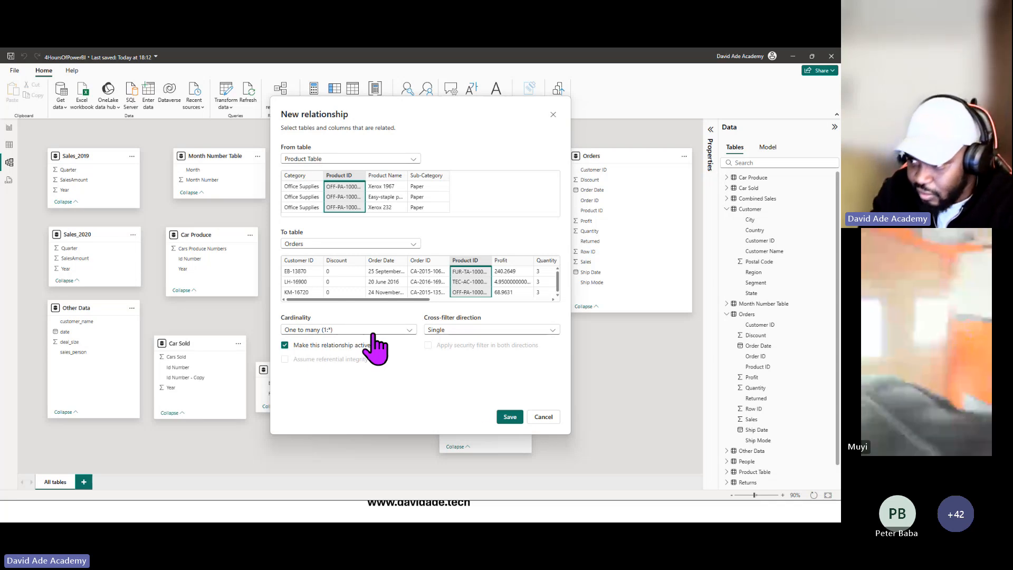
{"action": "left_click", "coordinate": [508, 416]}
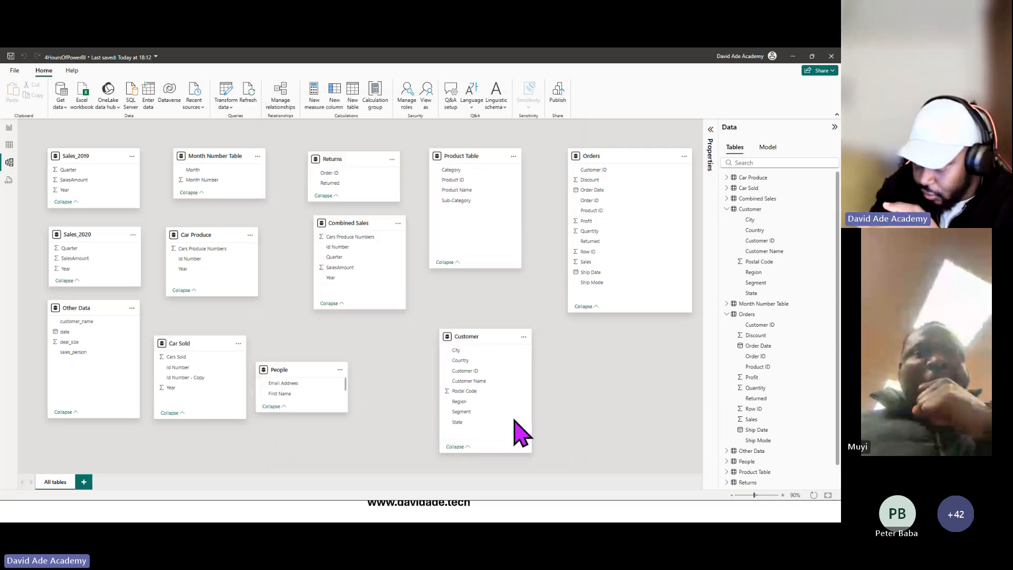
{"action": "left_click_drag", "start_coordinate": [483, 371], "coordinate": [612, 175]}
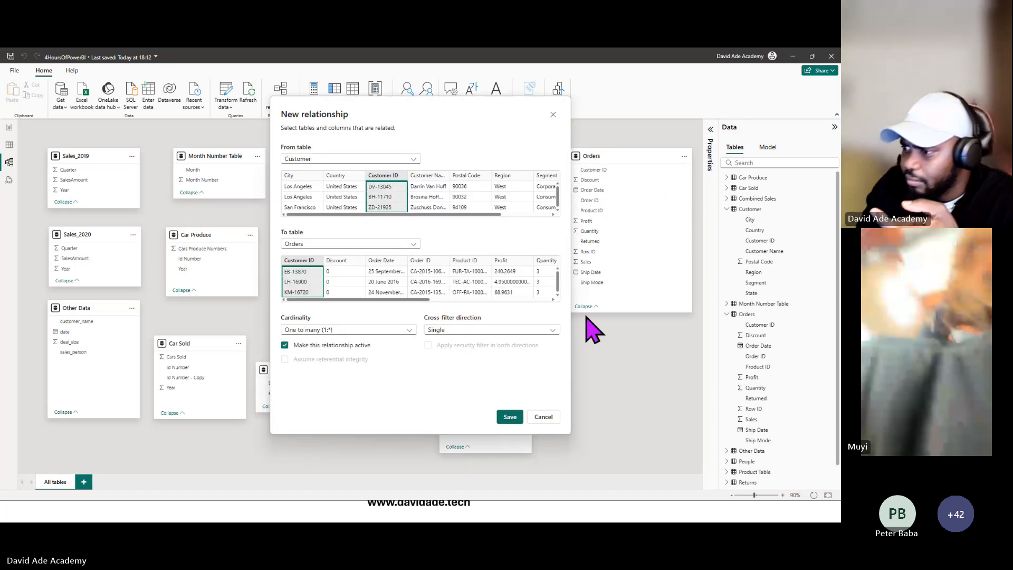
{"action": "left_click", "coordinate": [510, 417]}
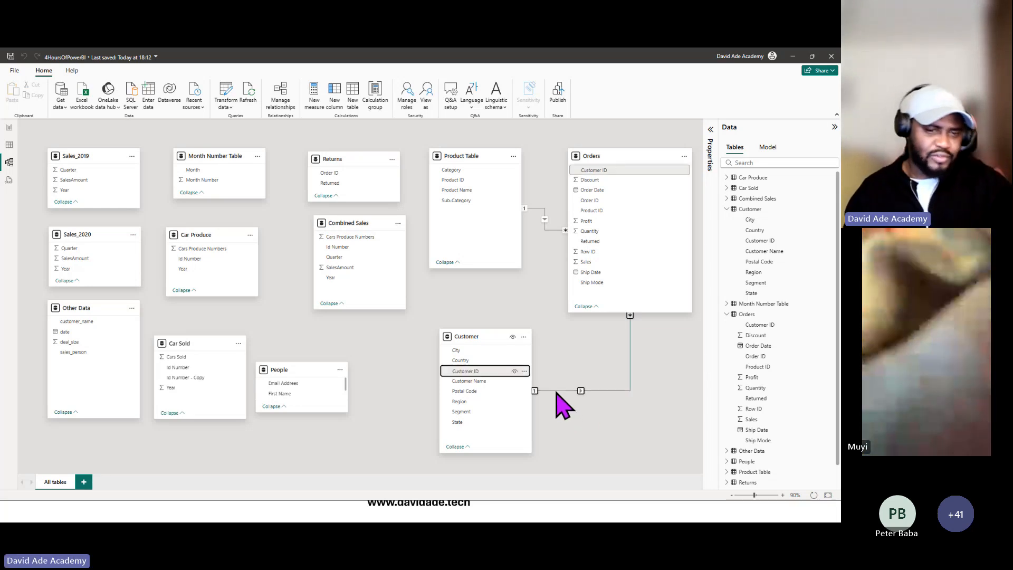
Delete the one-to-many relationships from Customer and Product Table to Orders.
{"action": "right_click", "coordinate": [557, 400]}
{"action": "left_click", "coordinate": [565, 406]}
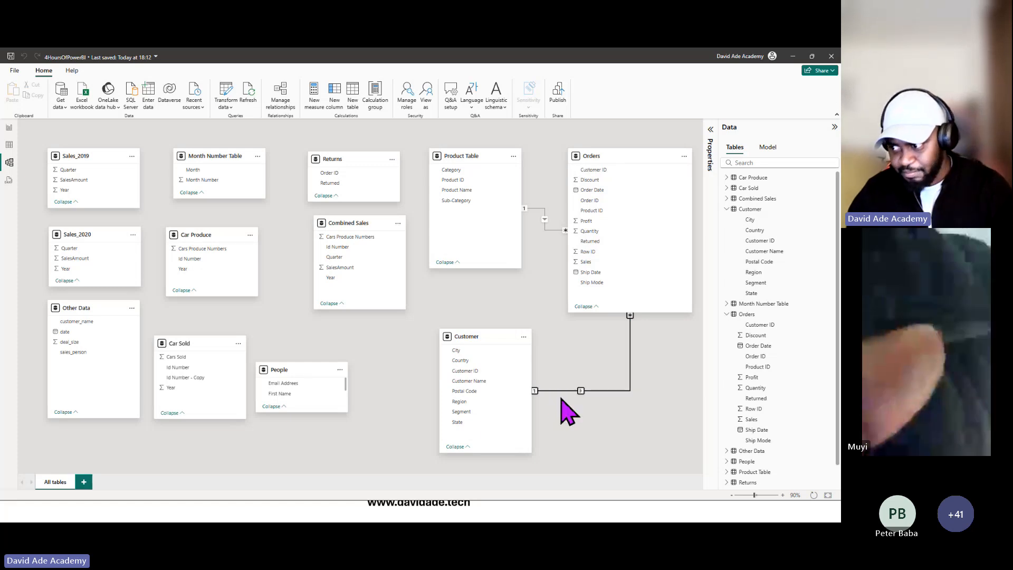
{"action": "key", "text": "Return"}
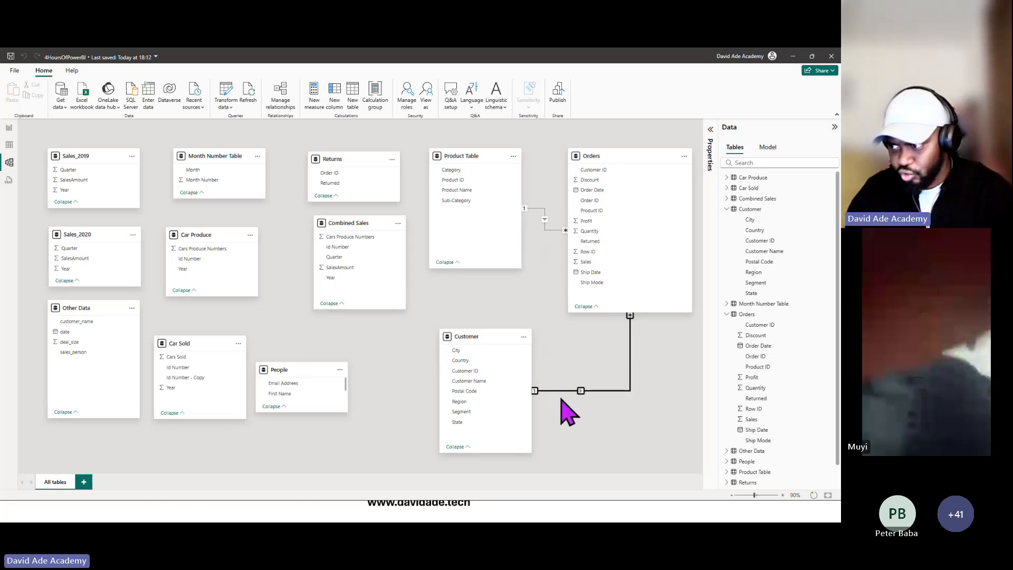
{"action": "left_click", "coordinate": [542, 225]}
{"action": "key", "text": "Delete"}
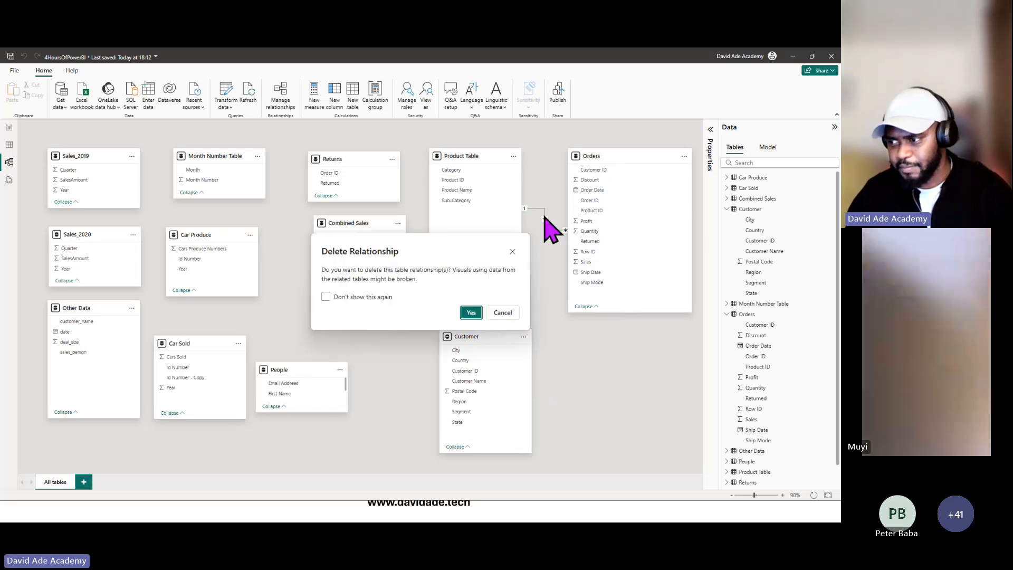
{"action": "left_click", "coordinate": [473, 313]}
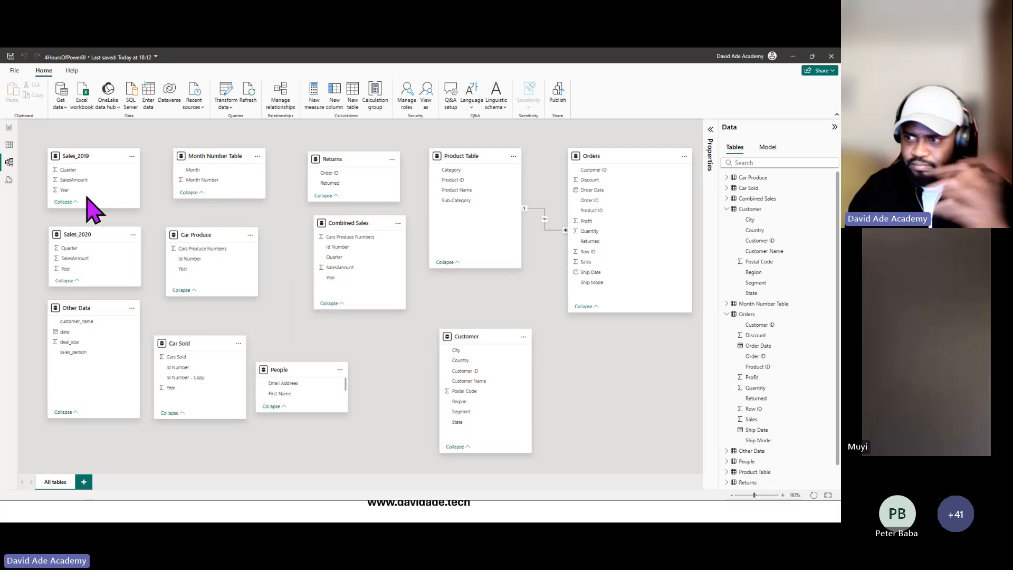
Build a table visual on report Page 3 with Row ID, Quantity and Profit from Orders, and enlarge it.
{"action": "left_click", "coordinate": [8, 130]}
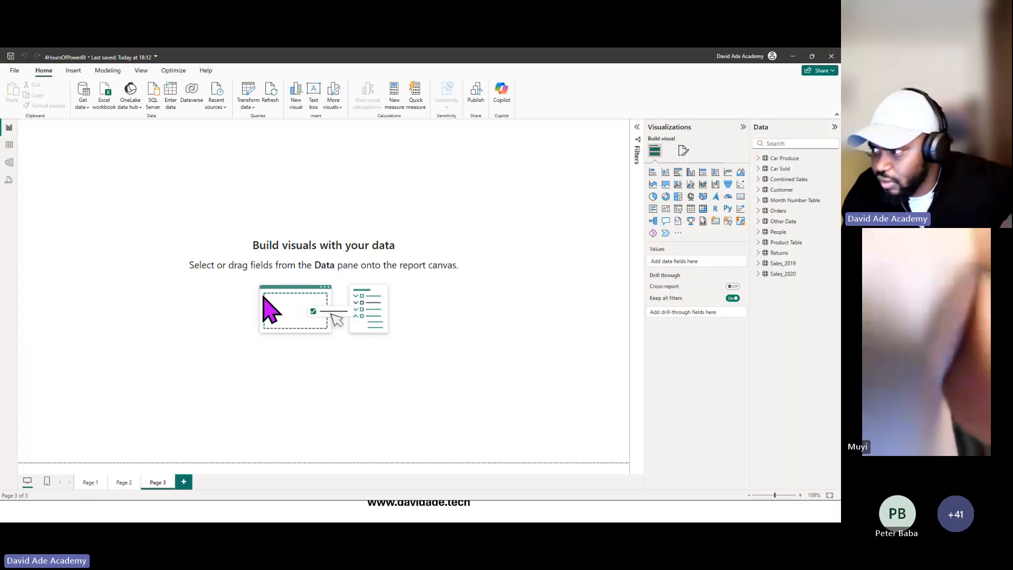
{"action": "left_click", "coordinate": [691, 209]}
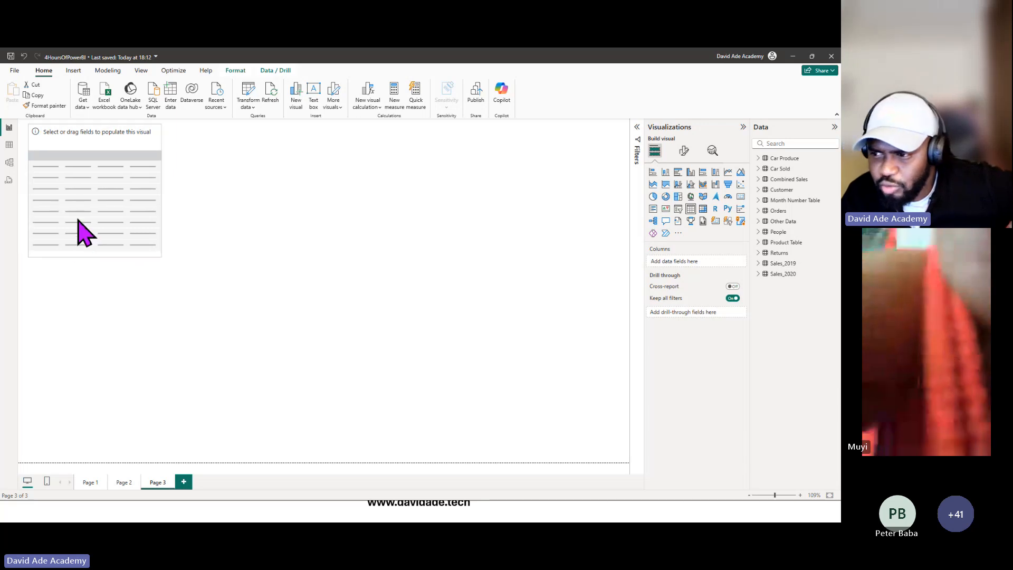
{"action": "left_click_drag", "start_coordinate": [67, 209], "coordinate": [92, 285]}
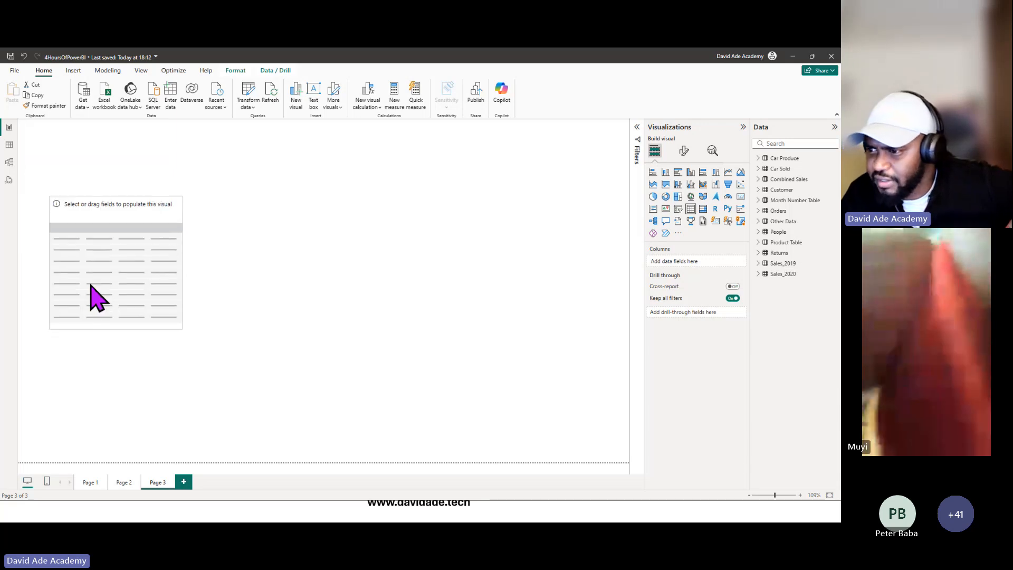
{"action": "left_click", "coordinate": [758, 210]}
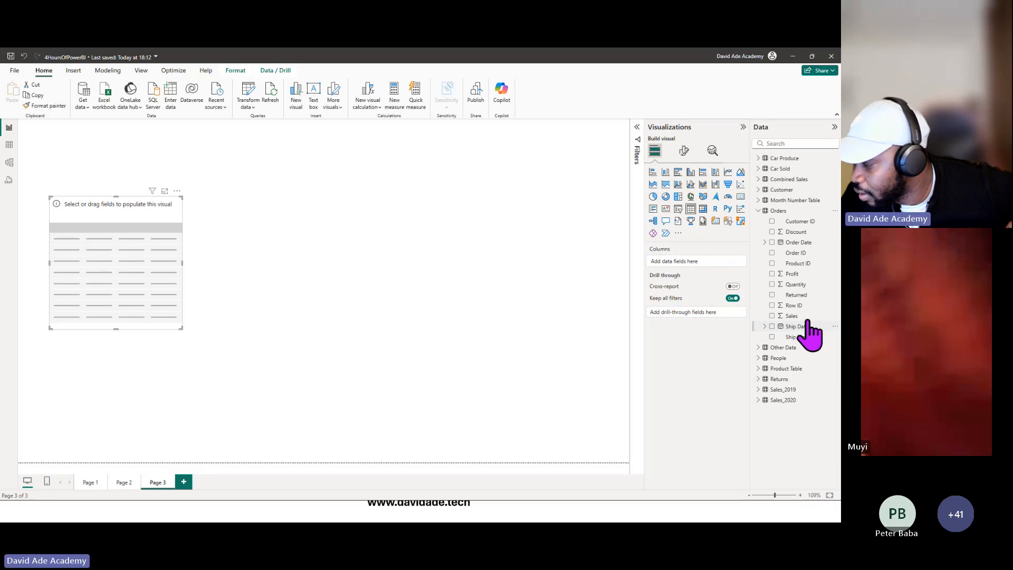
{"action": "left_click", "coordinate": [773, 307]}
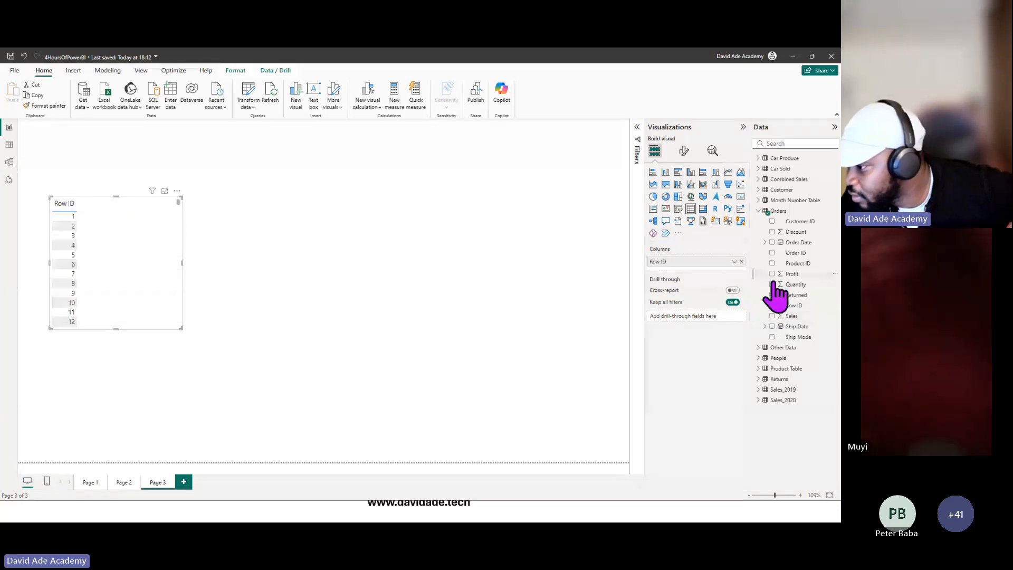
{"action": "left_click", "coordinate": [772, 284]}
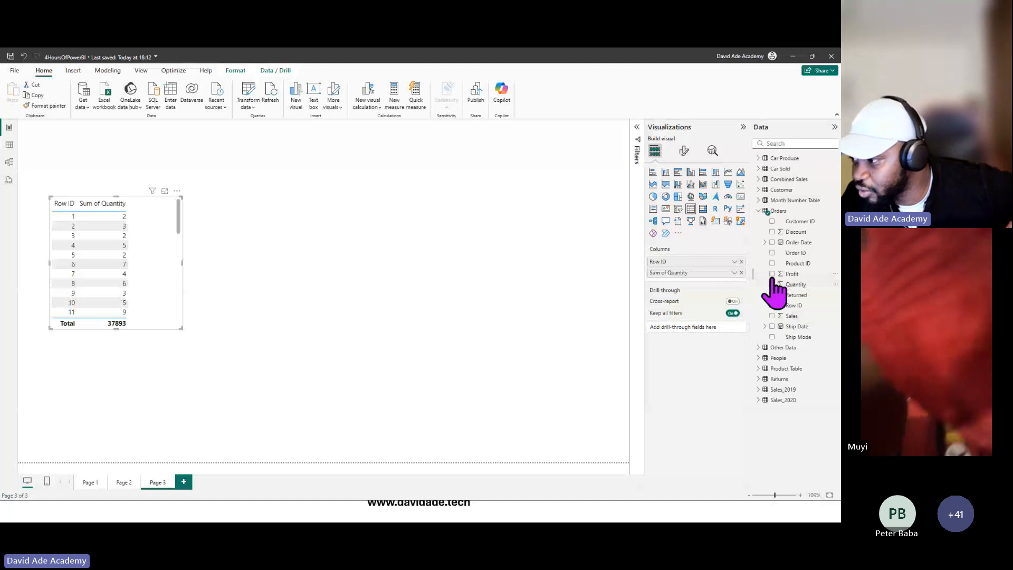
{"action": "left_click", "coordinate": [772, 284]}
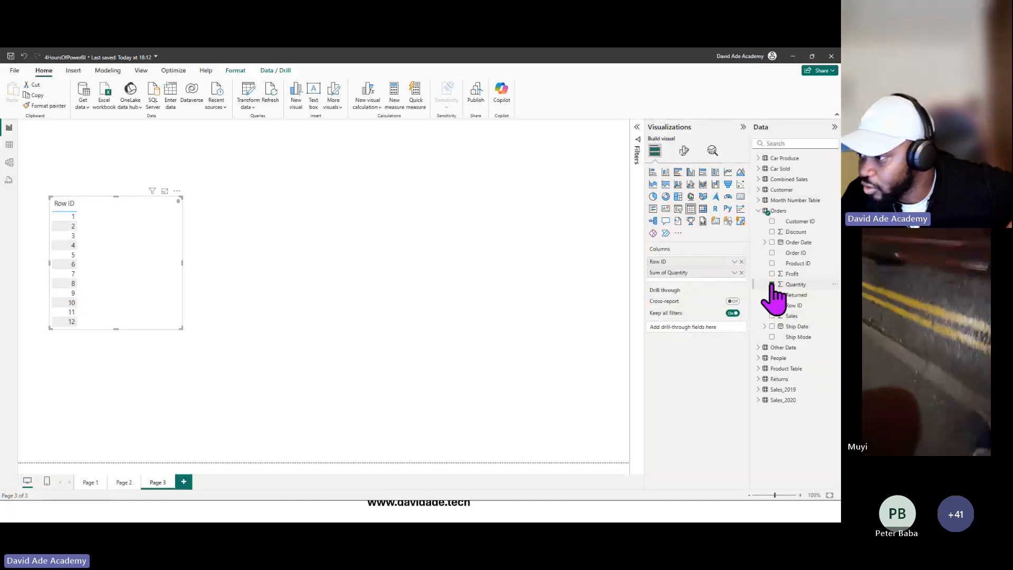
{"action": "left_click_drag", "start_coordinate": [789, 274], "coordinate": [191, 378]}
{"action": "left_click", "coordinate": [422, 295]}
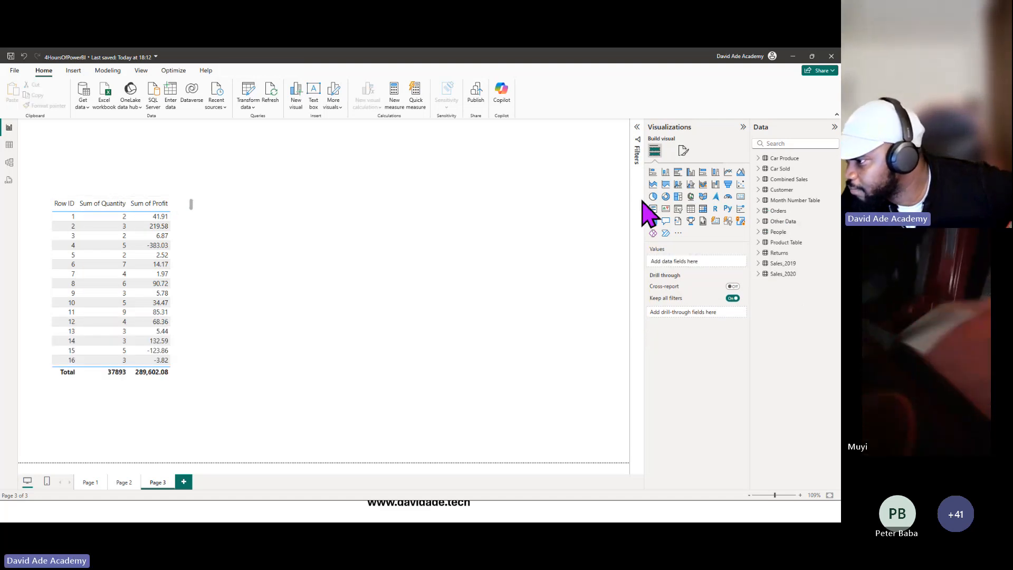
Add a second table visual beside the Orders table showing Customer ID and Customer Name from Customer.
{"action": "left_click", "coordinate": [691, 209]}
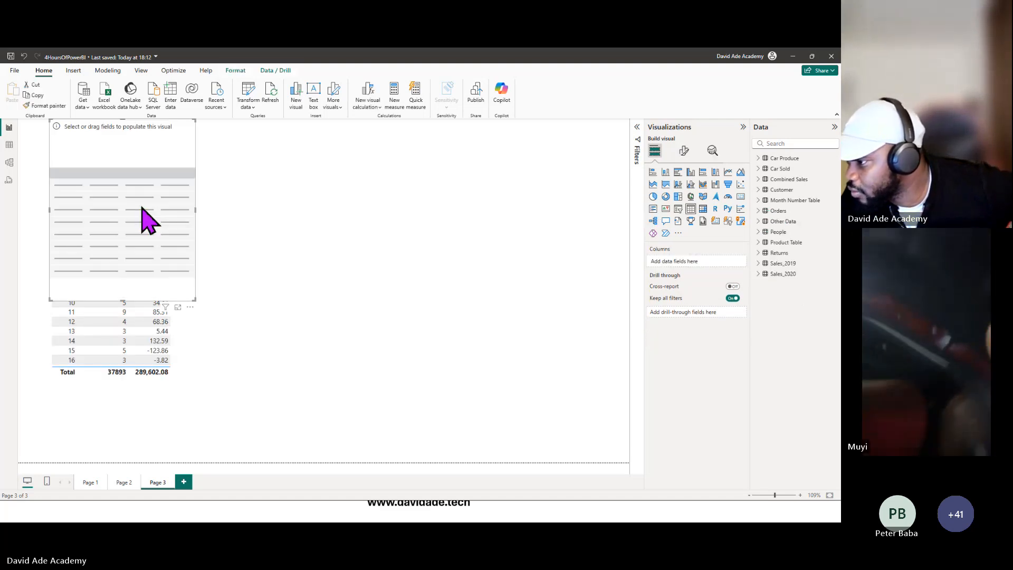
{"action": "left_click_drag", "start_coordinate": [142, 208], "coordinate": [318, 285]}
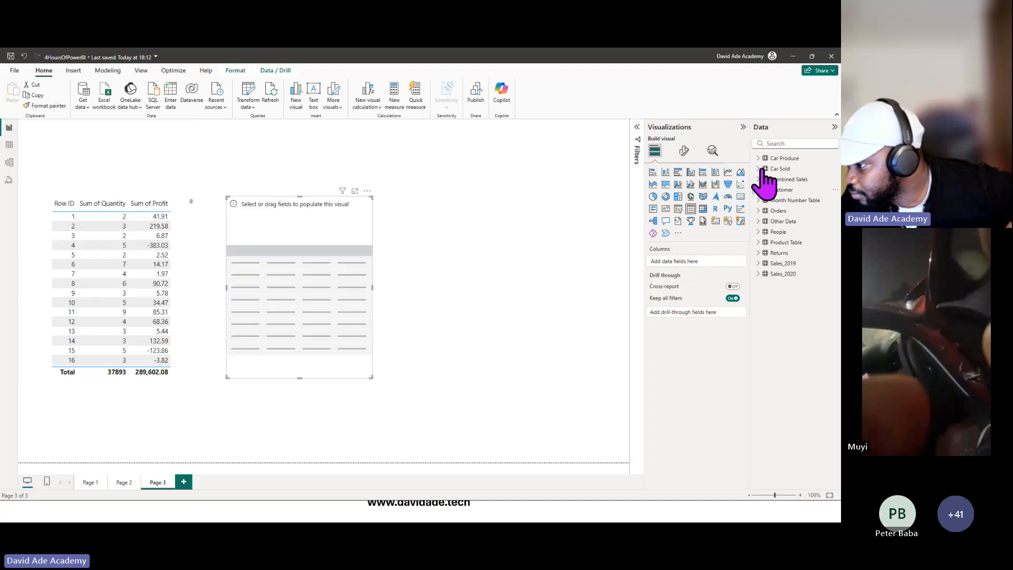
{"action": "left_click", "coordinate": [763, 189]}
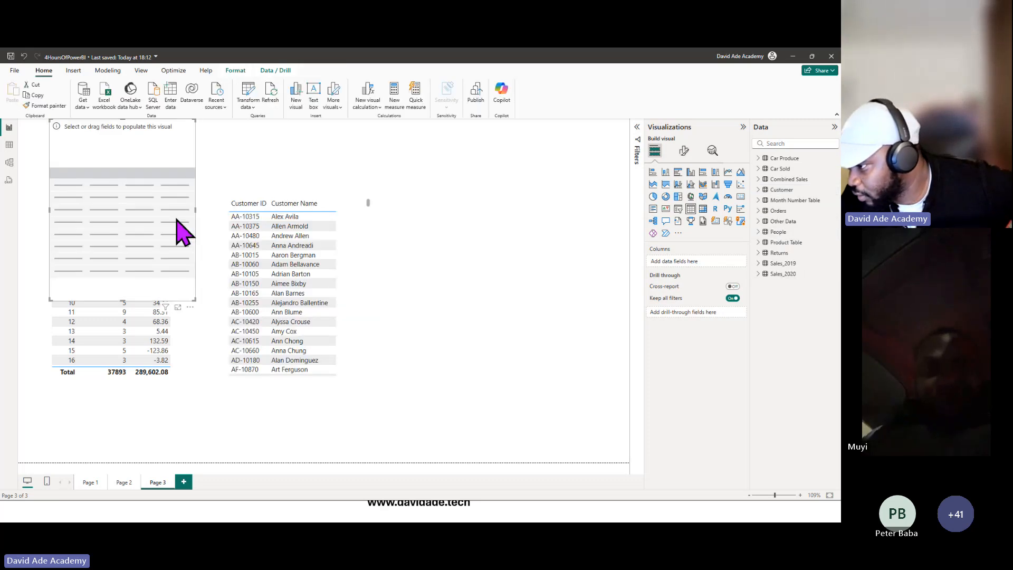
Place a third table visual with Product Name from Product Table beside the customer table, and enlarge it so long names fit on one line.
{"action": "left_click_drag", "start_coordinate": [181, 232], "coordinate": [545, 308]}
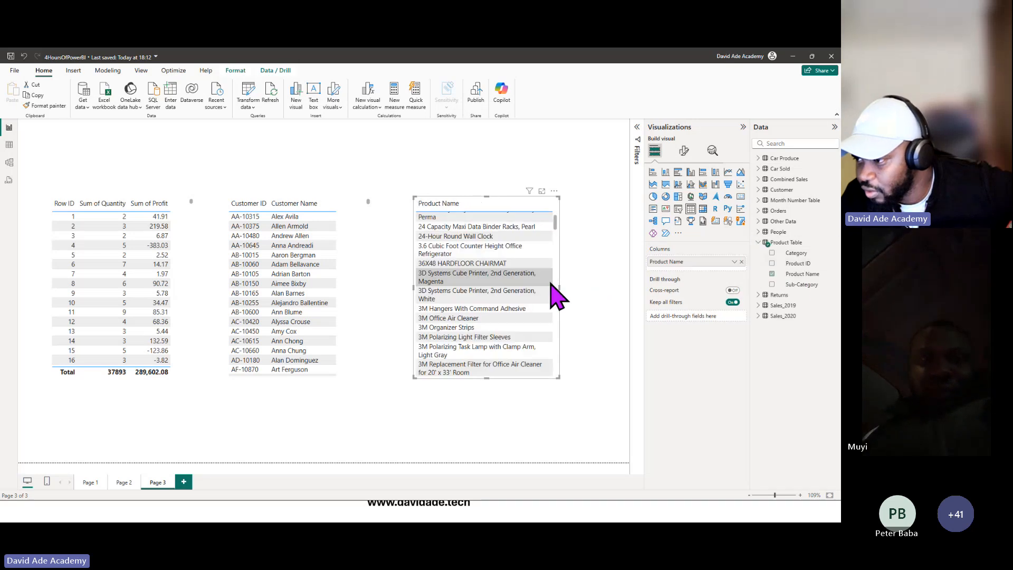
{"action": "left_click_drag", "start_coordinate": [559, 294], "coordinate": [606, 294]}
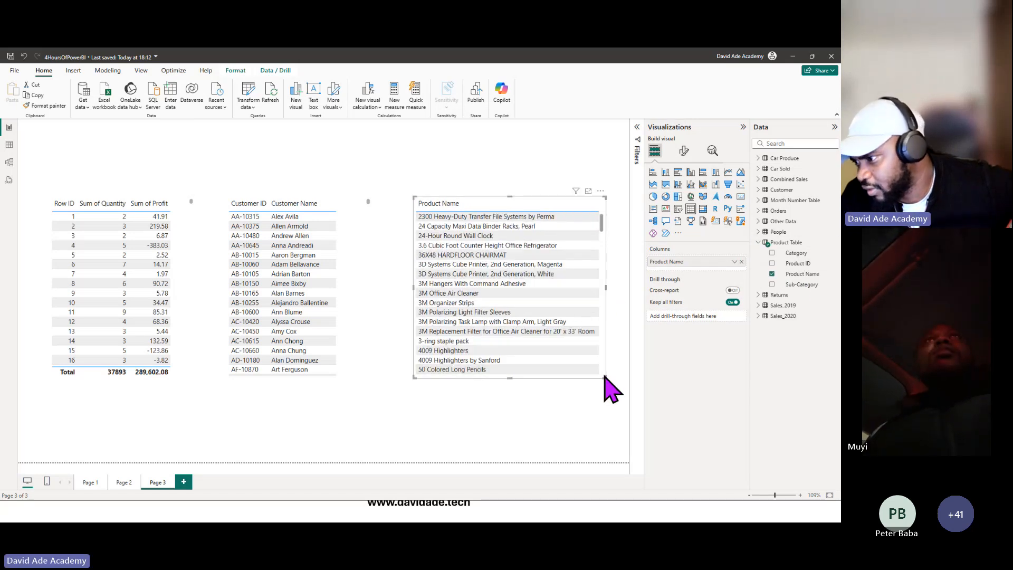
{"action": "left_click_drag", "start_coordinate": [606, 378], "coordinate": [626, 393]}
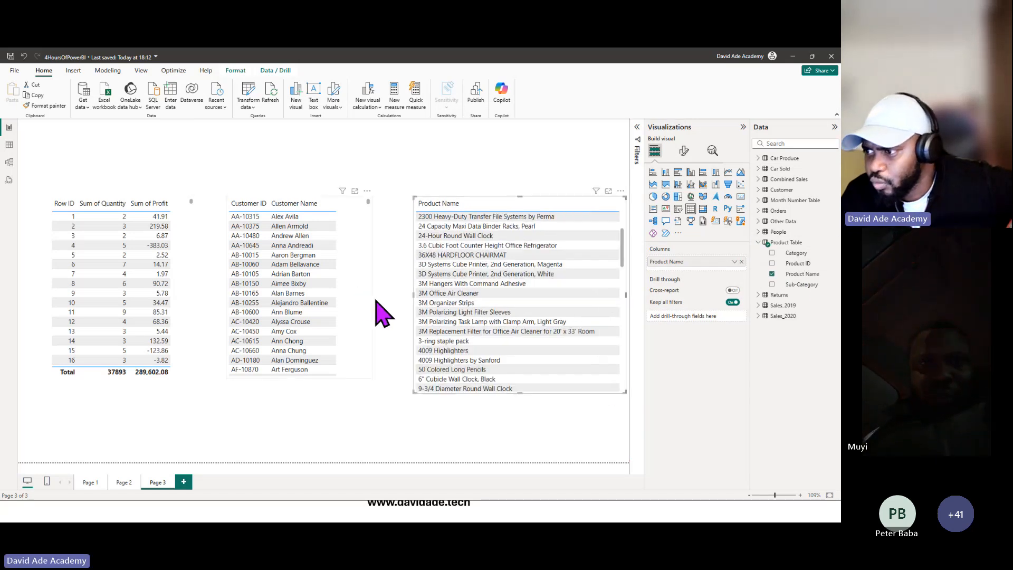
Move the customer table visual between its neighbours, extend it upward, and shift the product table visual to line up with it.
{"action": "left_click_drag", "start_coordinate": [380, 309], "coordinate": [396, 322]}
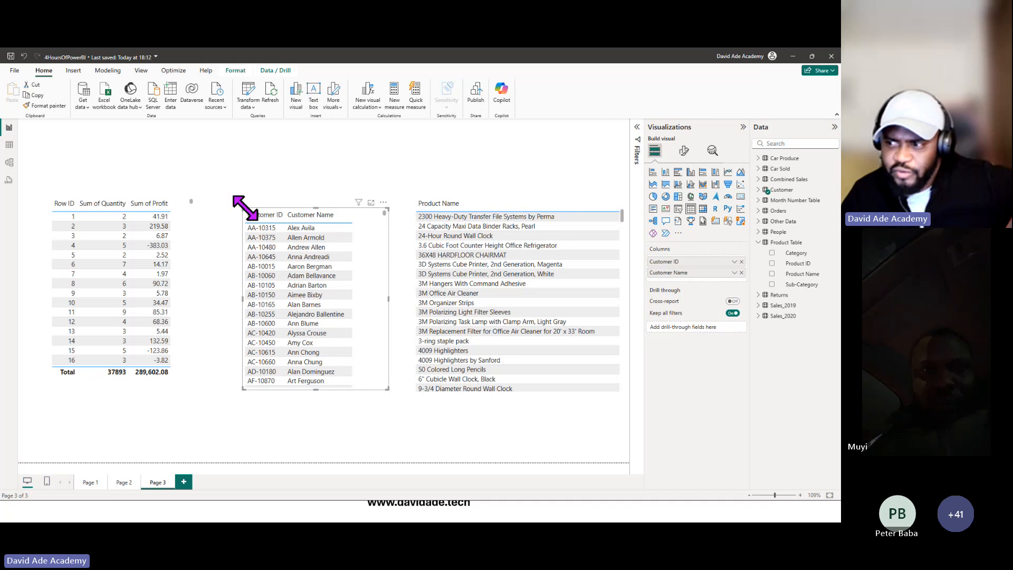
{"action": "left_click_drag", "start_coordinate": [244, 208], "coordinate": [239, 190]}
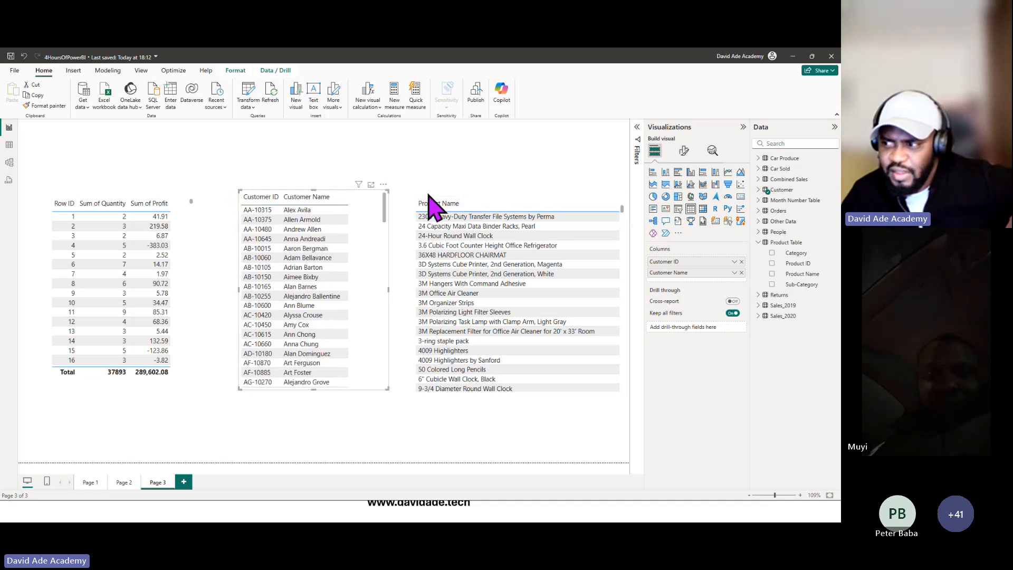
{"action": "left_click_drag", "start_coordinate": [434, 208], "coordinate": [430, 203]}
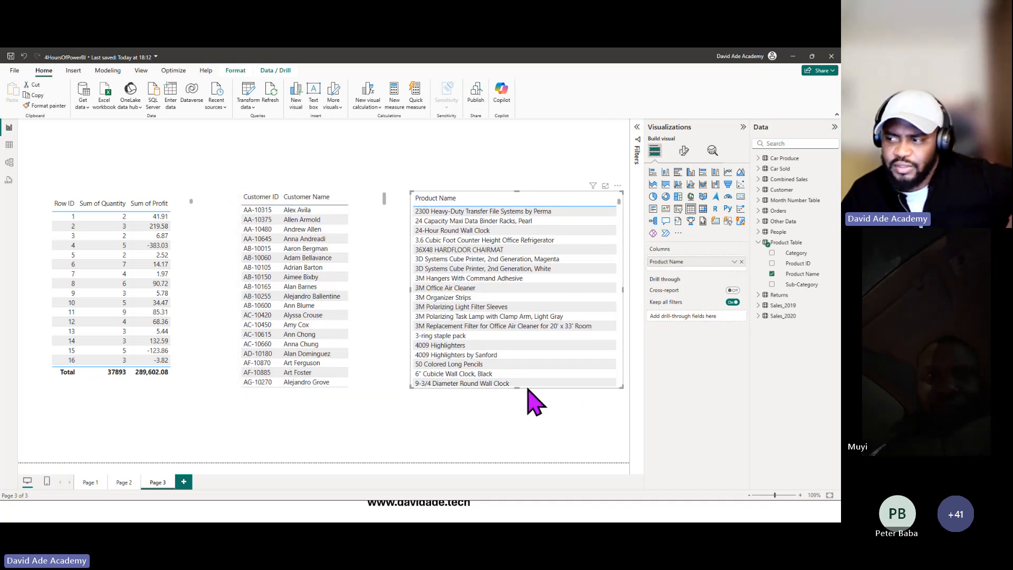
Select several customers in the customer table visual to test whether the Orders and product visuals filter without relationships.
{"action": "left_click", "coordinate": [294, 224]}
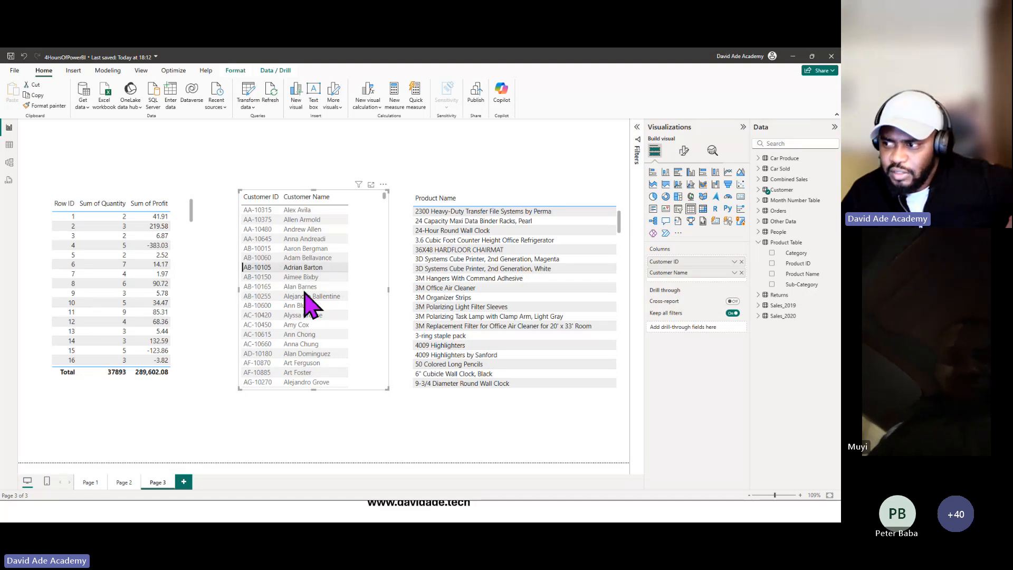
{"action": "left_click", "coordinate": [290, 315]}
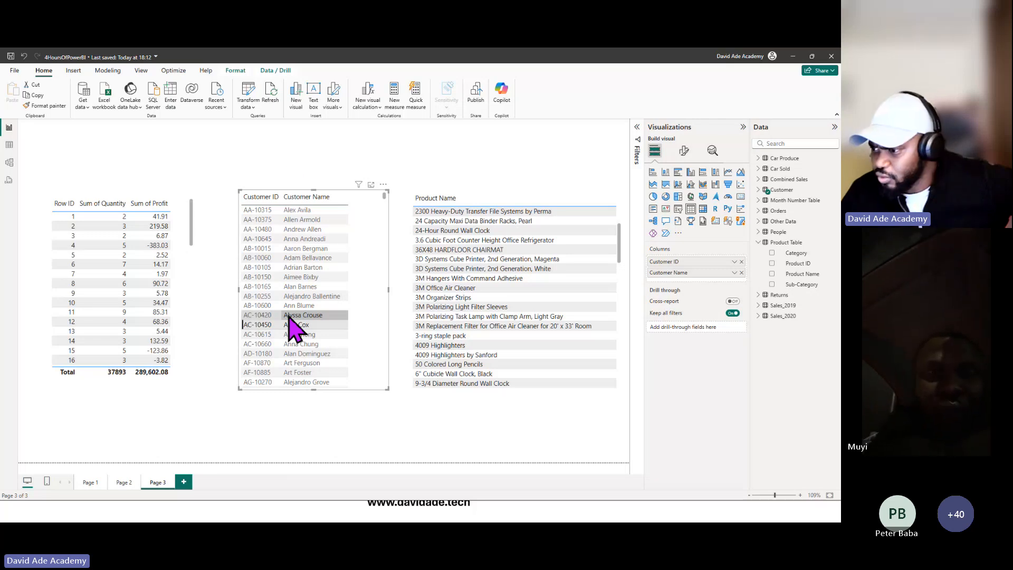
{"action": "left_click", "coordinate": [292, 175]}
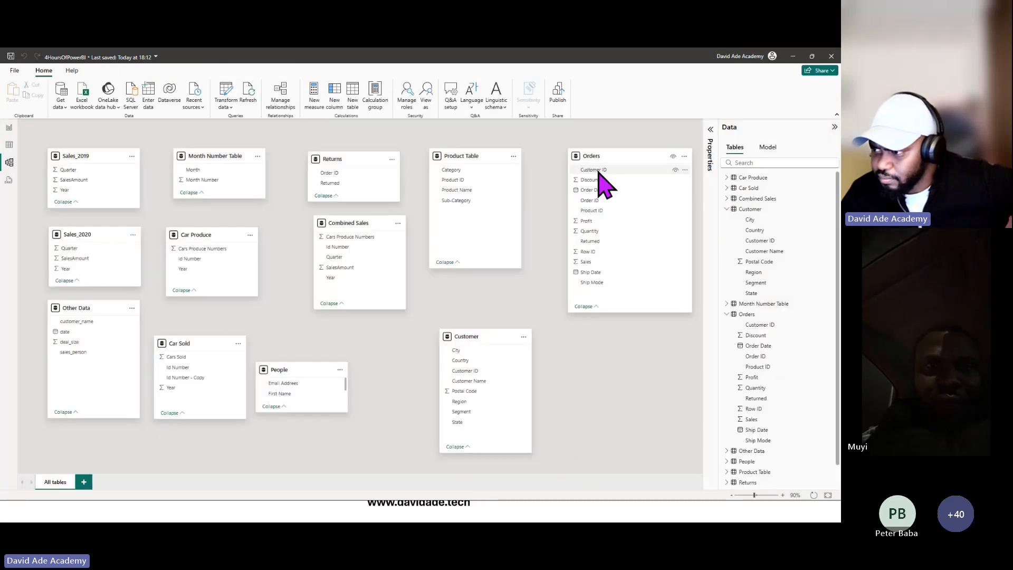
Create a relationship between Customer ID in Orders and Customer ID in the Customer table, and save it.
{"action": "left_click_drag", "start_coordinate": [596, 170], "coordinate": [482, 327]}
{"action": "left_click", "coordinate": [504, 417]}
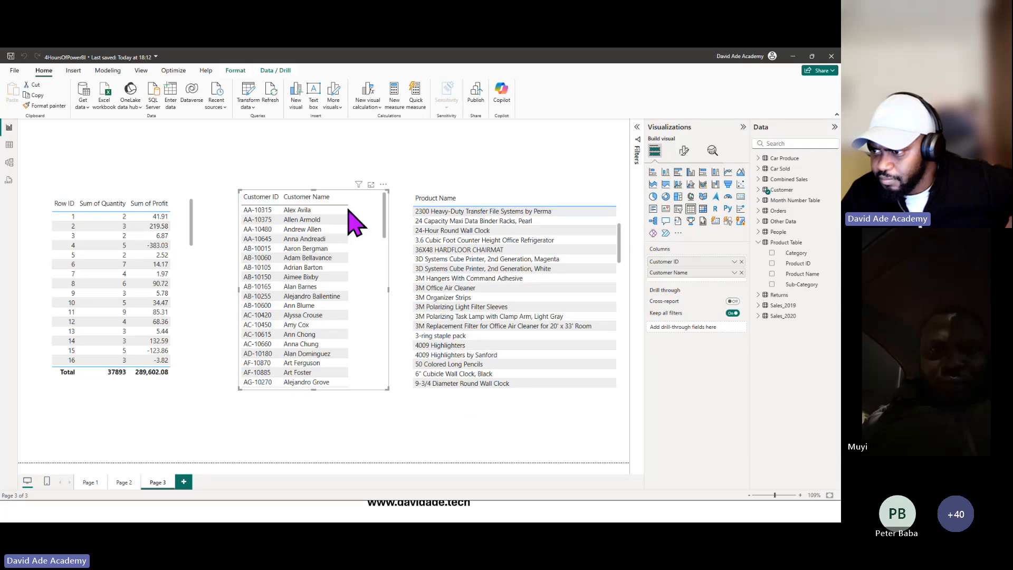
Select one customer after another in the report's customer visual to check how the Orders visual filters, and clear the selection.
{"action": "left_click", "coordinate": [297, 210]}
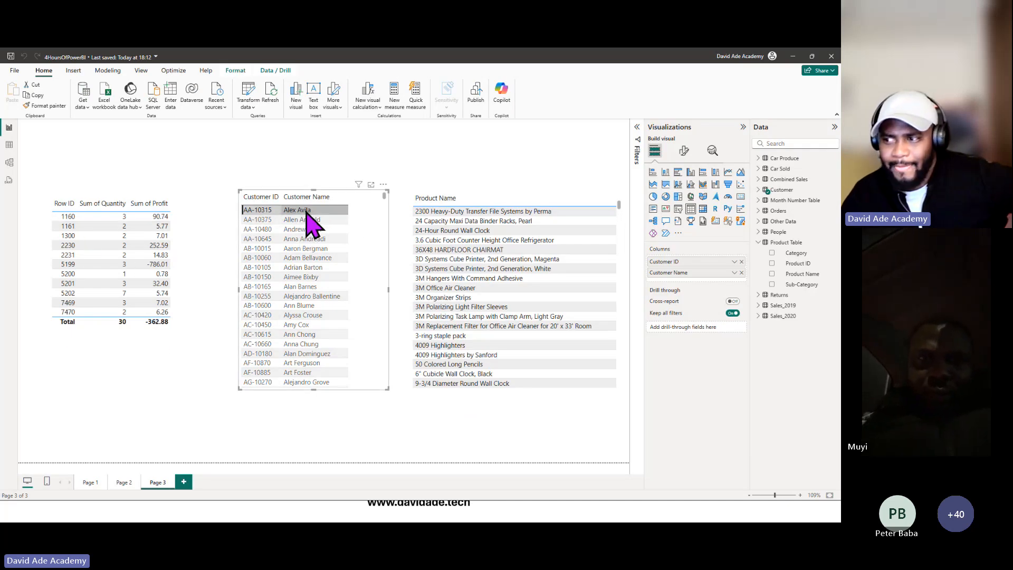
{"action": "left_click", "coordinate": [313, 268]}
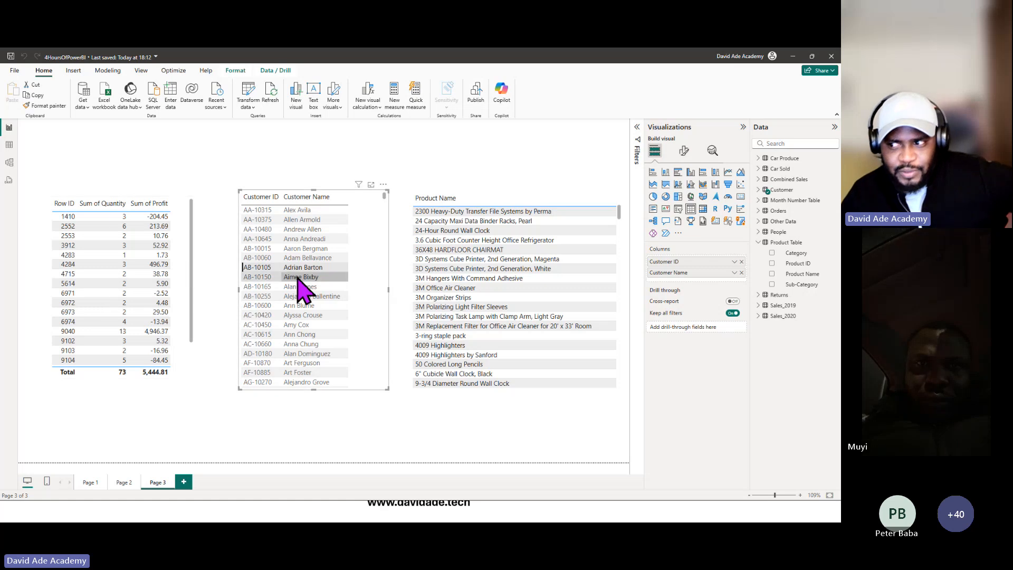
{"action": "left_click", "coordinate": [304, 324]}
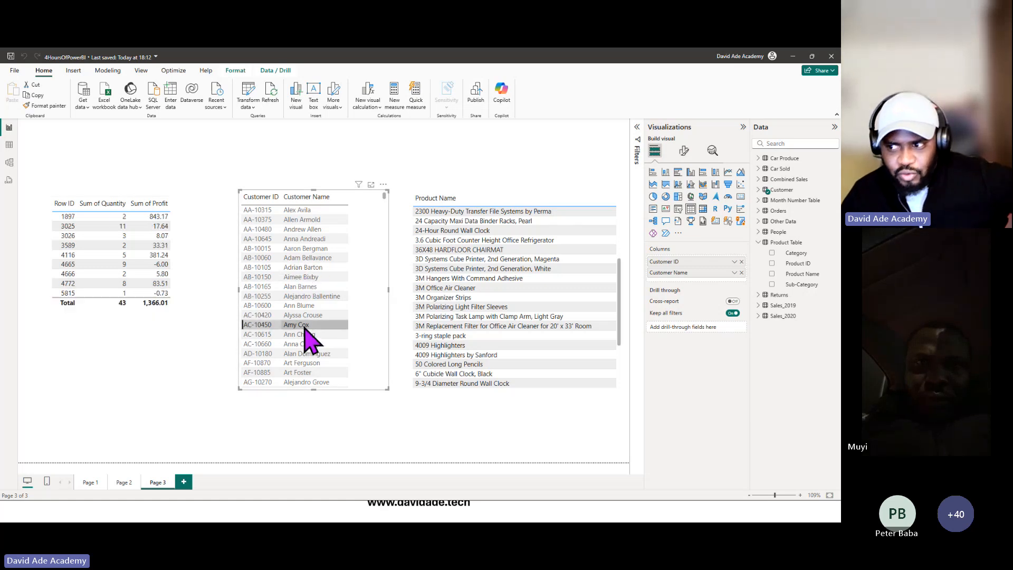
{"action": "left_click", "coordinate": [292, 325]}
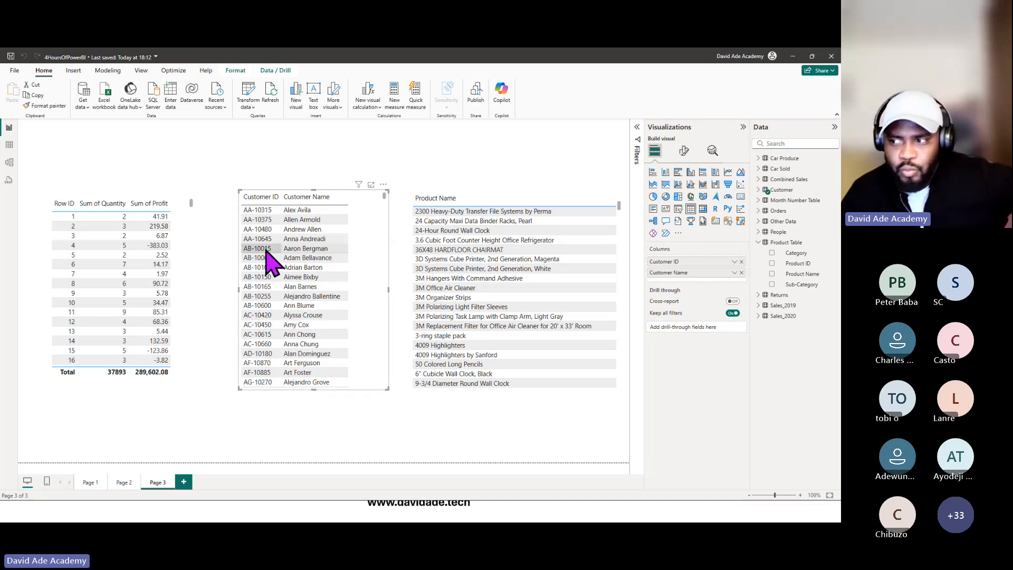
{"action": "left_click", "coordinate": [310, 306]}
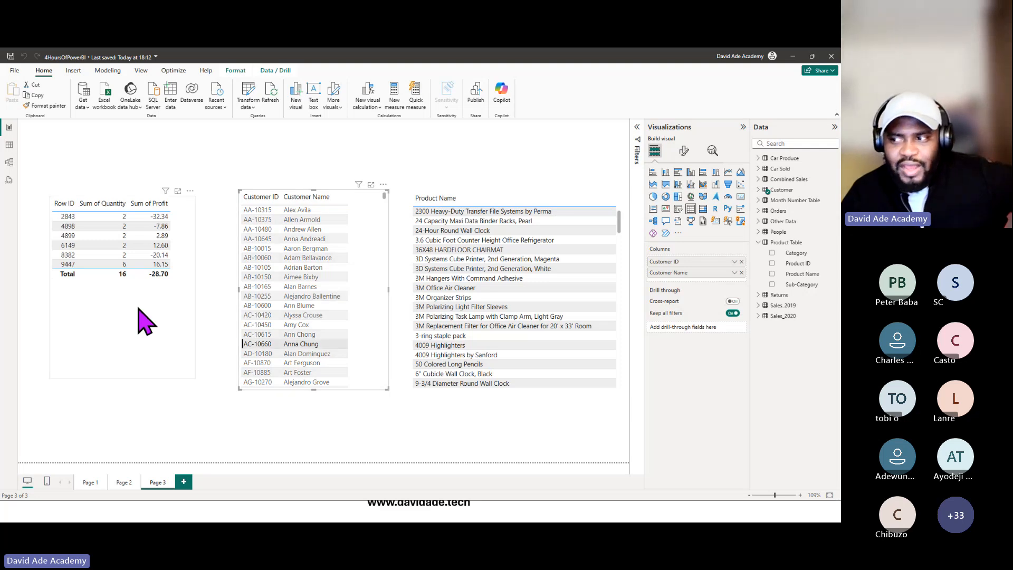
{"action": "left_click", "coordinate": [305, 239]}
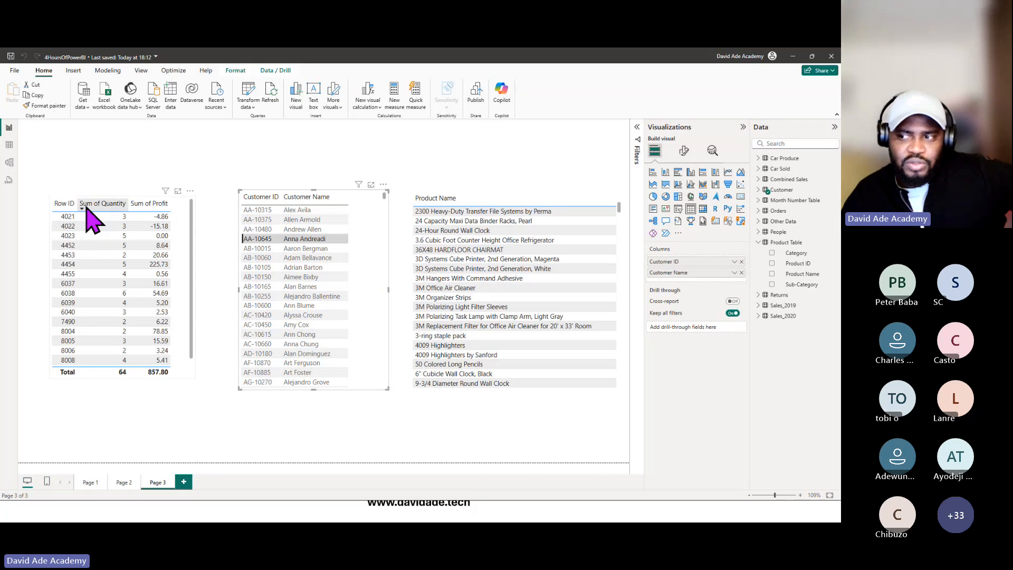
{"action": "left_click", "coordinate": [297, 325]}
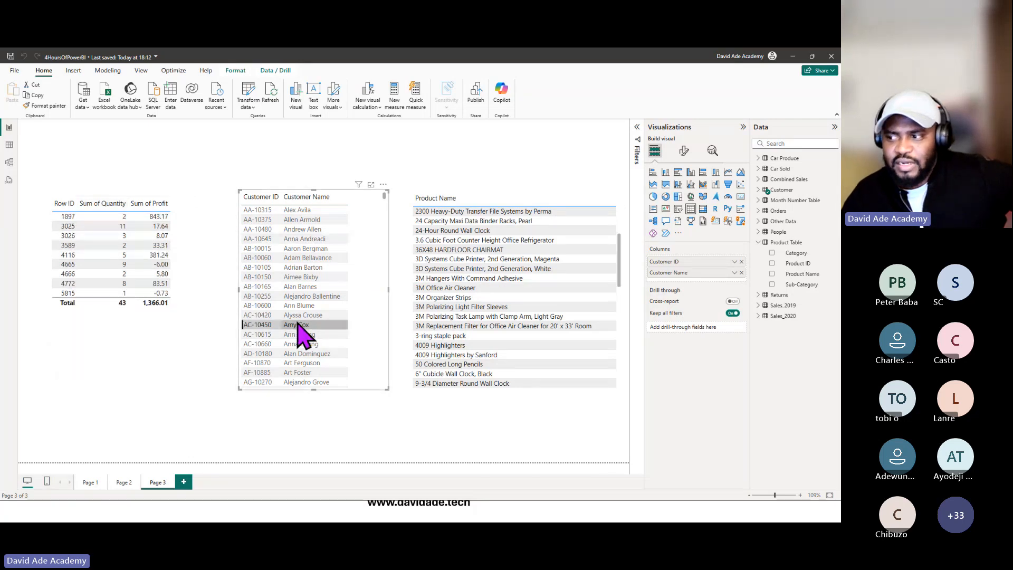
{"action": "left_click", "coordinate": [282, 325]}
Create a relationship between Product ID in Product Table and Product ID in Orders, and save it.
{"action": "left_click", "coordinate": [9, 162]}
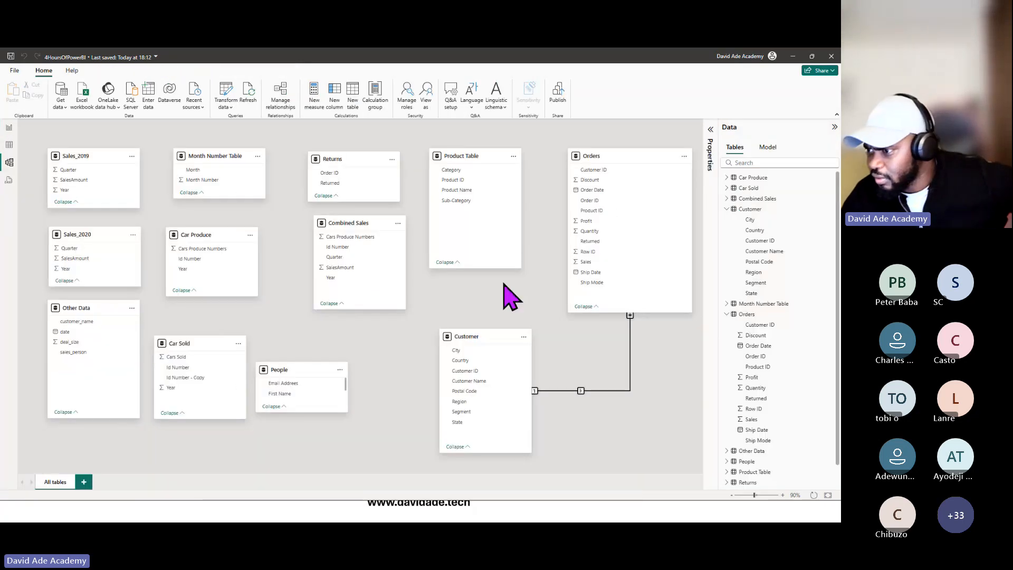
{"action": "left_click_drag", "start_coordinate": [461, 180], "coordinate": [612, 211]}
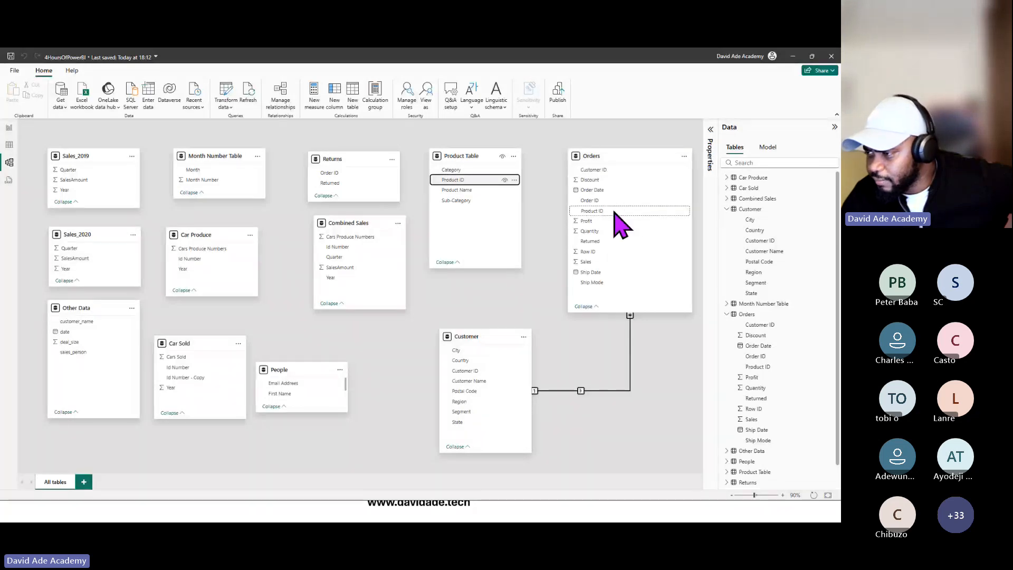
{"action": "left_click", "coordinate": [510, 417]}
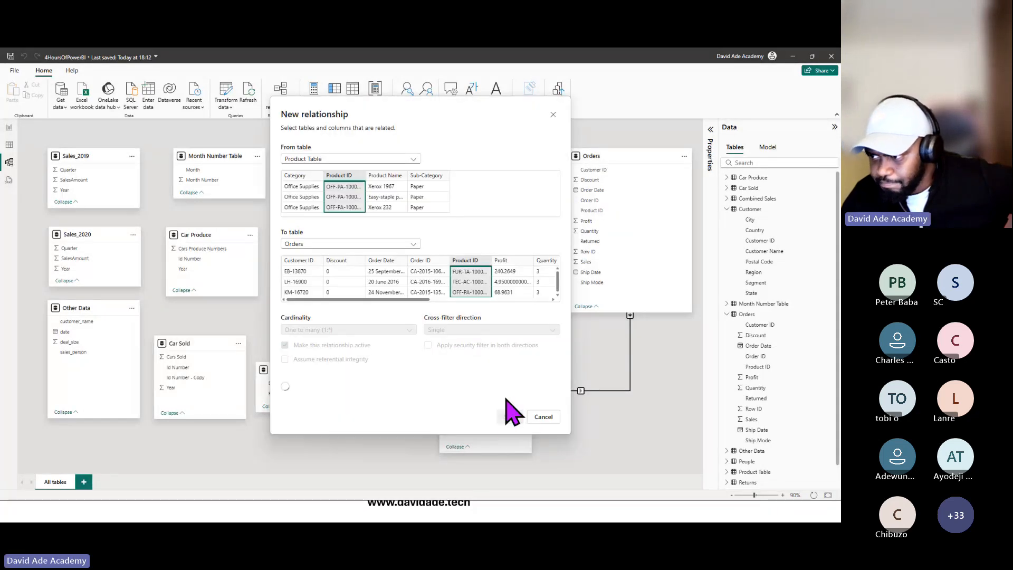
Select different customers on Page 3 again to compare the filtering of the Orders visual with that of the product visual.
{"action": "left_click", "coordinate": [9, 129]}
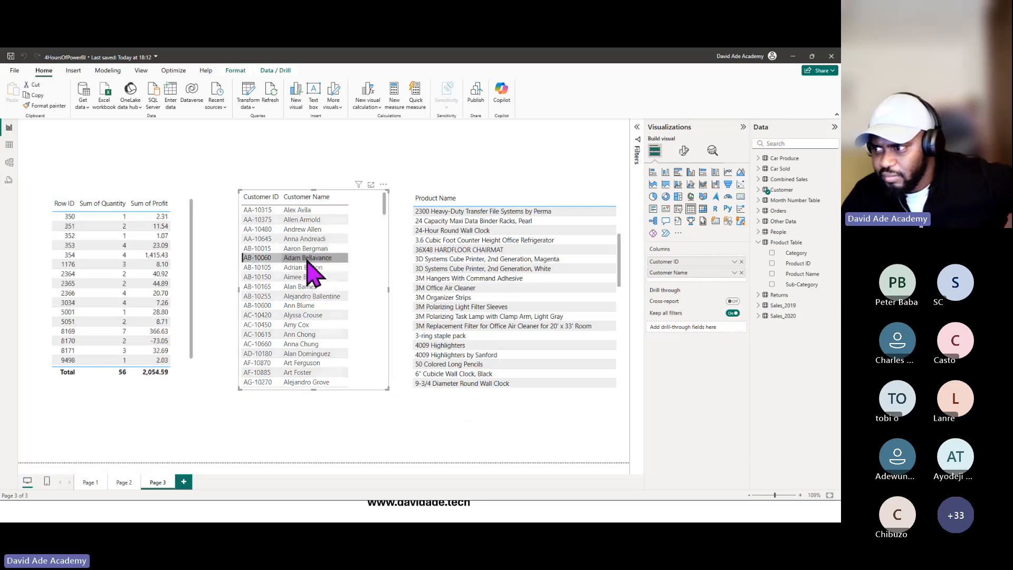
{"action": "left_click", "coordinate": [309, 260]}
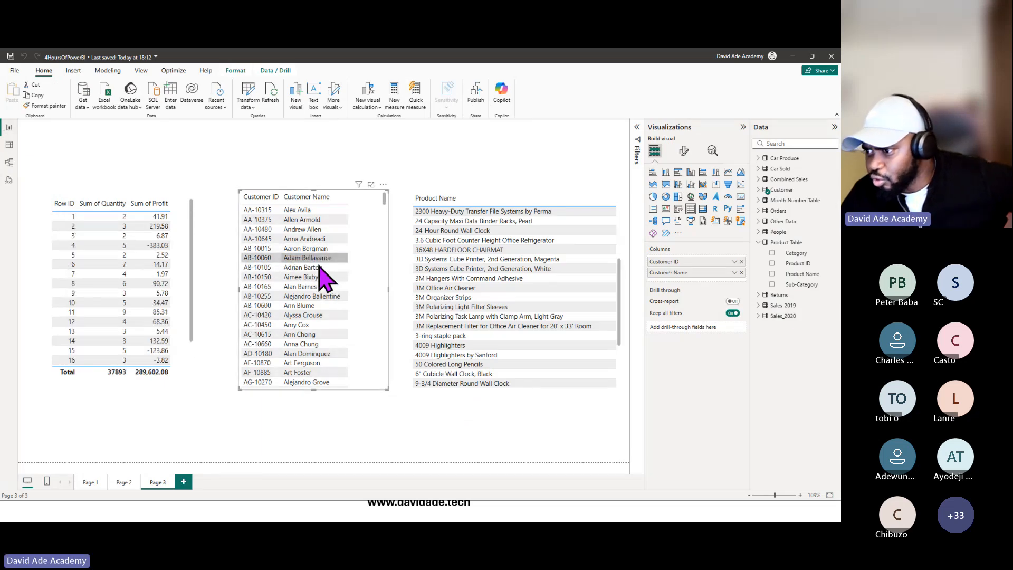
{"action": "left_click", "coordinate": [286, 335]}
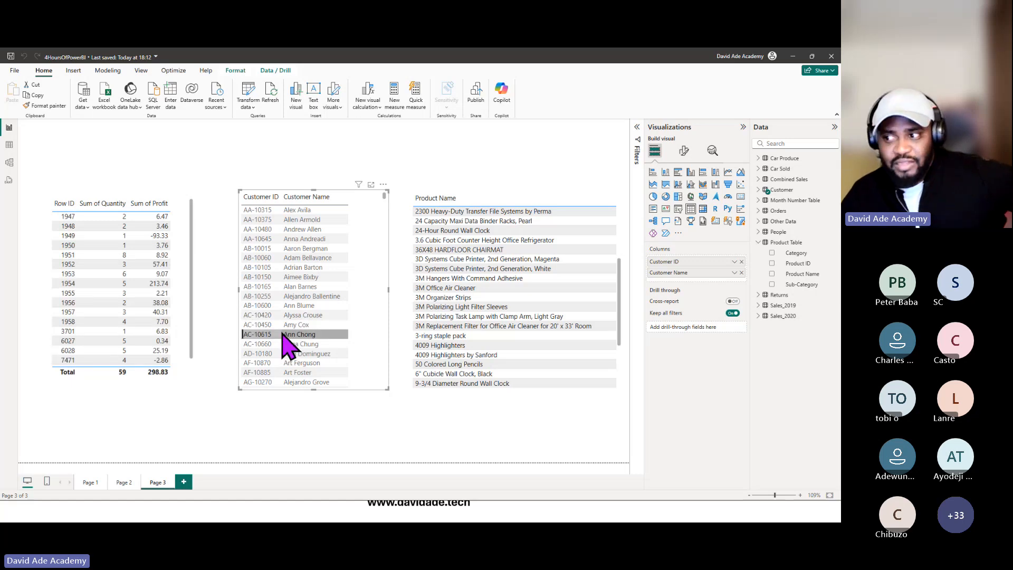
{"action": "left_click", "coordinate": [280, 314]}
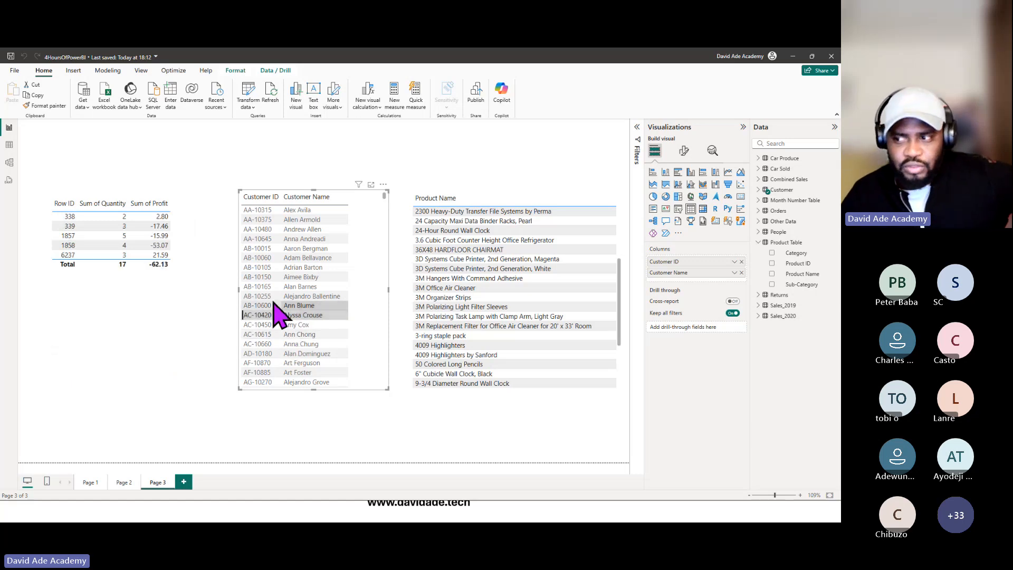
{"action": "left_click", "coordinate": [315, 288]}
{"action": "left_click", "coordinate": [283, 335]}
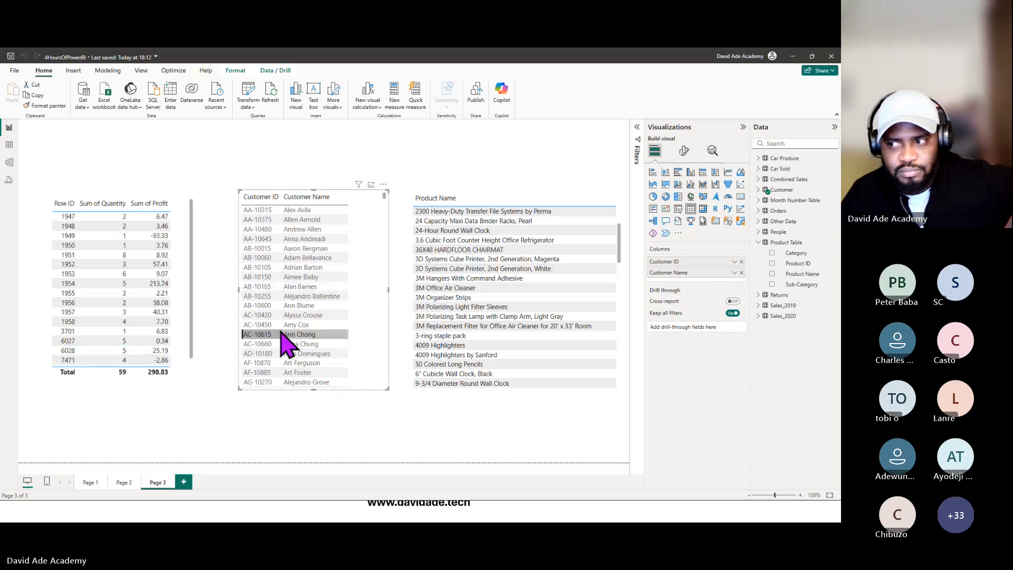
Examine the Orders–Customer relationship's cross-filter direction, cancel without changes, and compare the filtered report with the relationships in the model.
{"action": "left_click", "coordinate": [9, 162]}
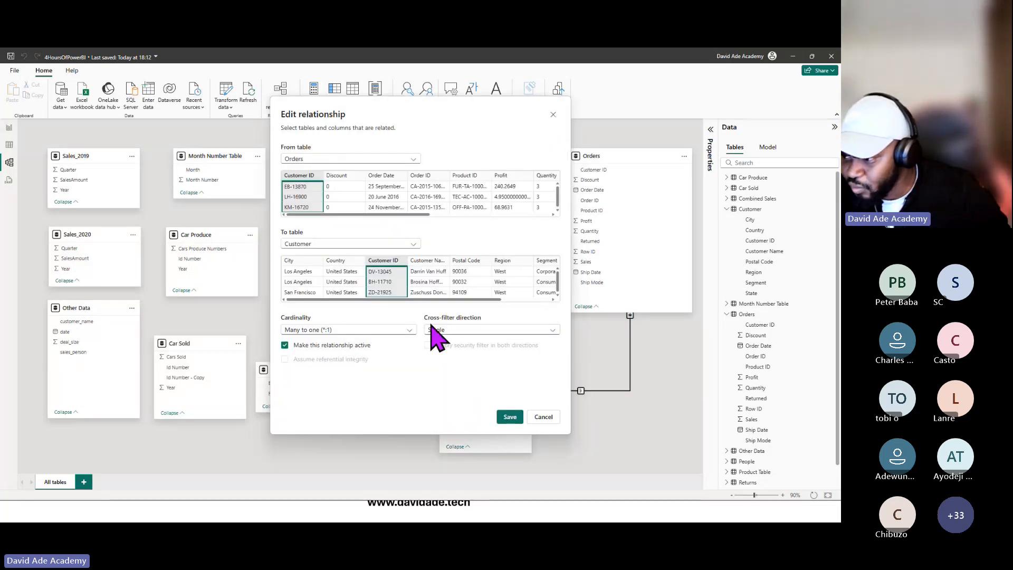
{"action": "left_click", "coordinate": [541, 418]}
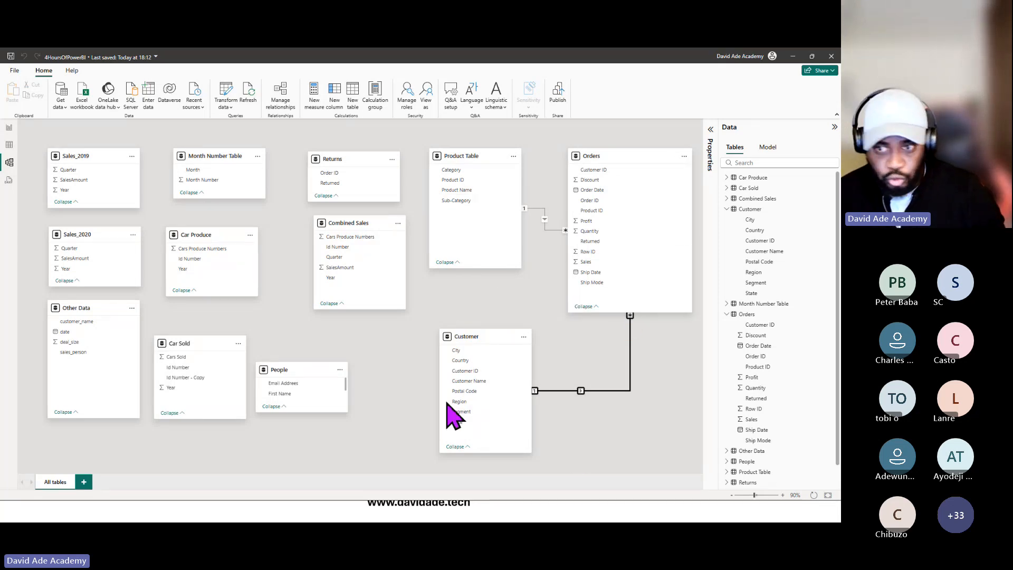
{"action": "left_click", "coordinate": [9, 128]}
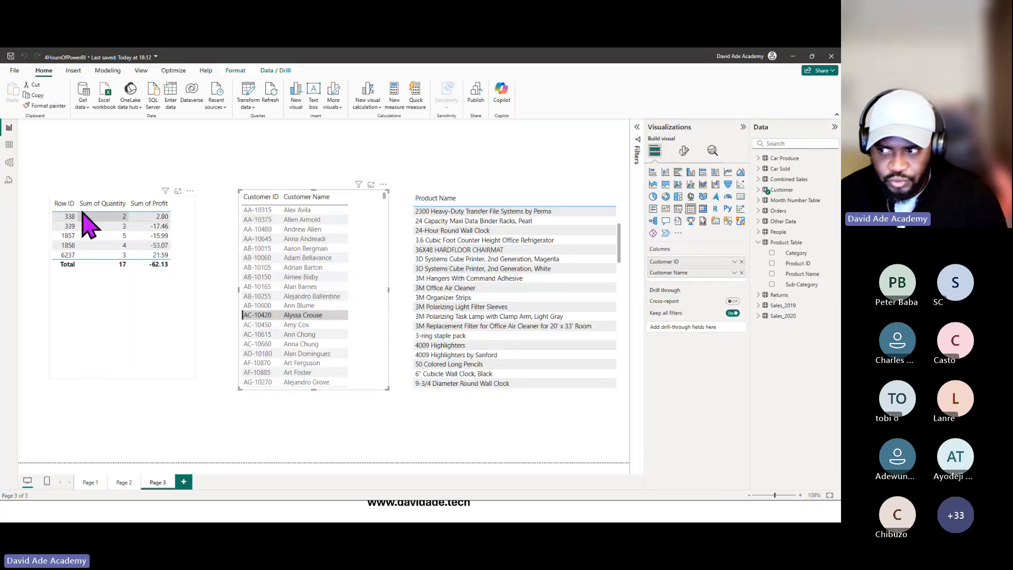
{"action": "left_click", "coordinate": [9, 162]}
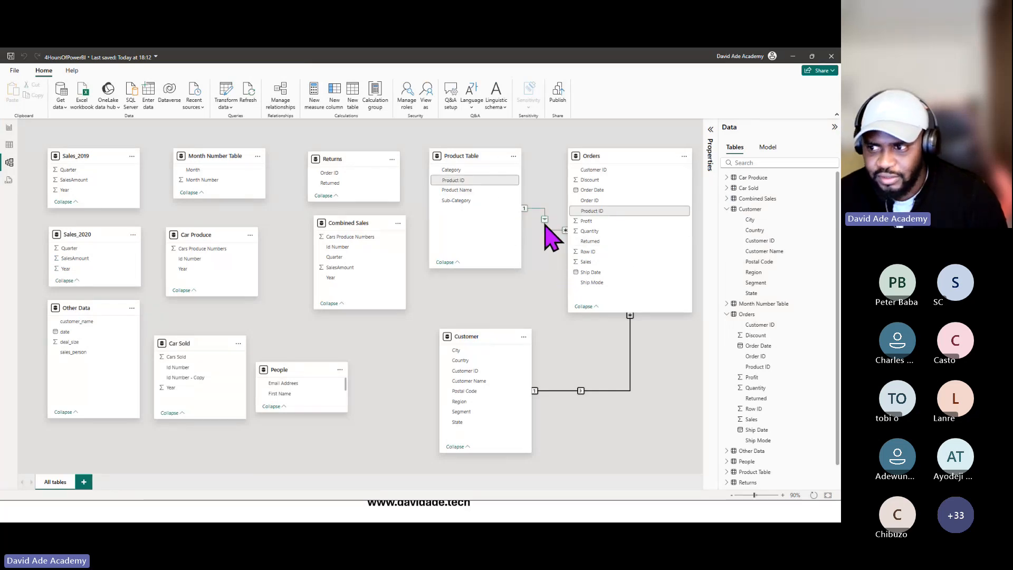
Select products such as 3D Systems Cube Printer, 2nd Generation, White in the product visual to check how the Orders and customer visuals filter.
{"action": "left_click", "coordinate": [9, 127]}
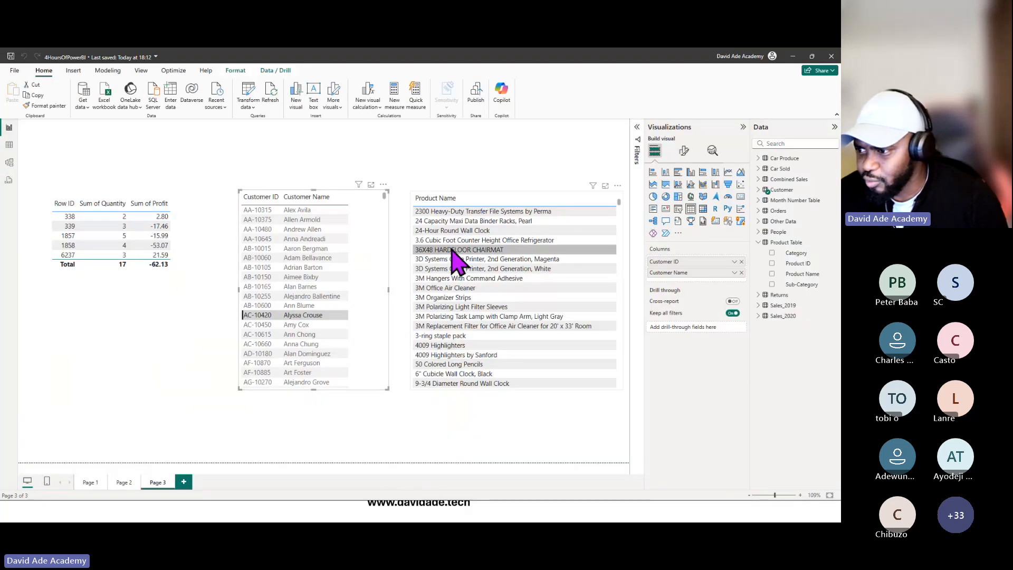
{"action": "left_click", "coordinate": [428, 250]}
{"action": "left_click", "coordinate": [466, 270]}
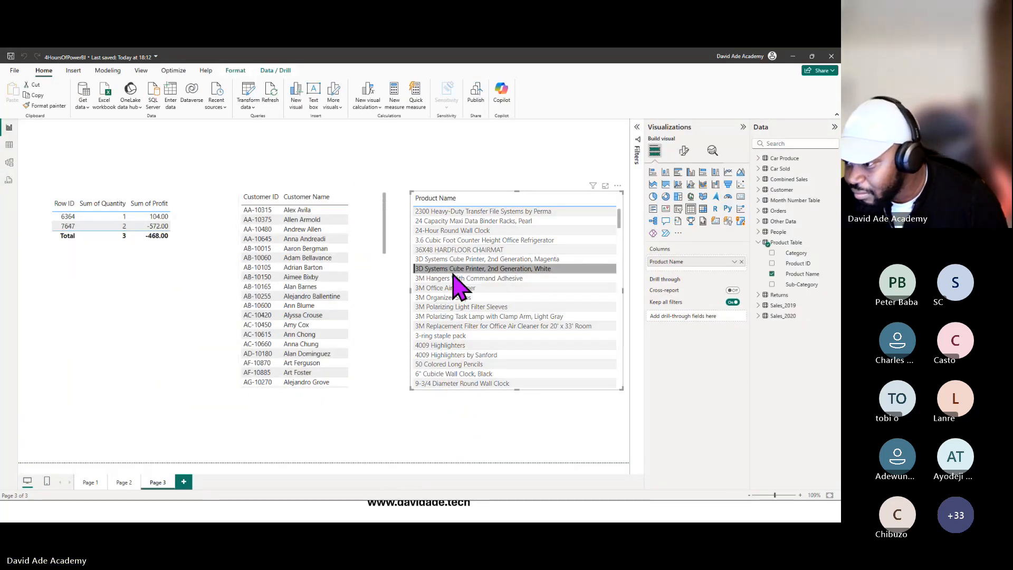
{"action": "left_click", "coordinate": [369, 287]}
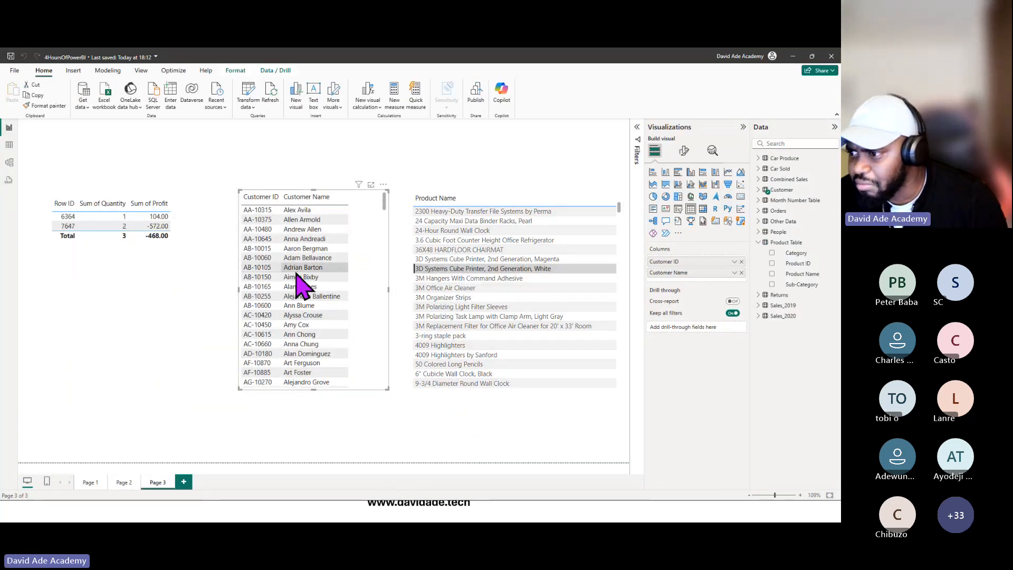
{"action": "left_click", "coordinate": [292, 285]}
{"action": "left_click", "coordinate": [444, 267]}
{"action": "left_click", "coordinate": [443, 271]}
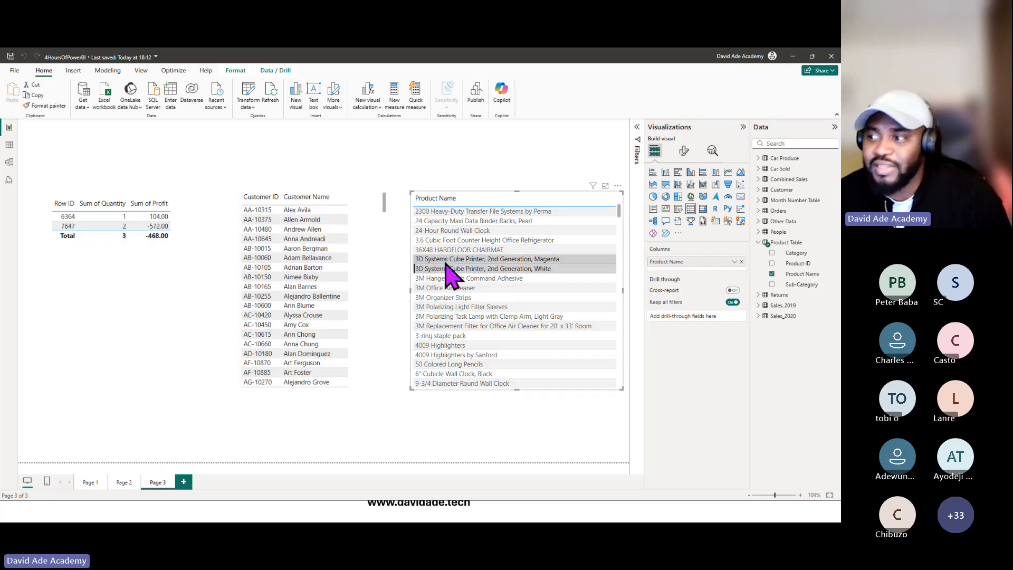
Review the model relationships, test filtering with 3M Polarizing Light Filter Sleeves and 4009 Highlighters by Sanford, and clear the product selection.
{"action": "left_click", "coordinate": [9, 163]}
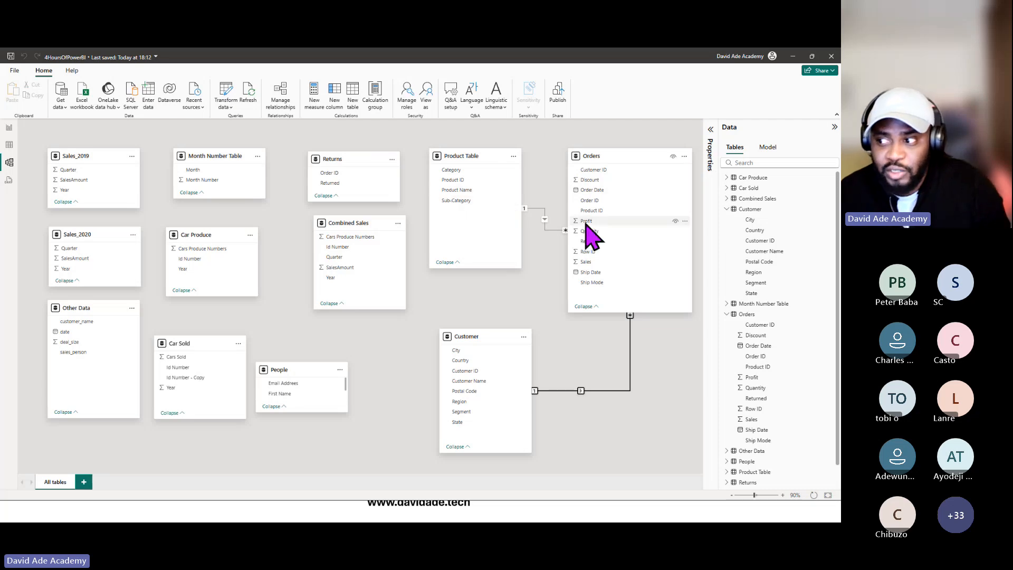
{"action": "left_click", "coordinate": [9, 128]}
{"action": "left_click", "coordinate": [462, 307]}
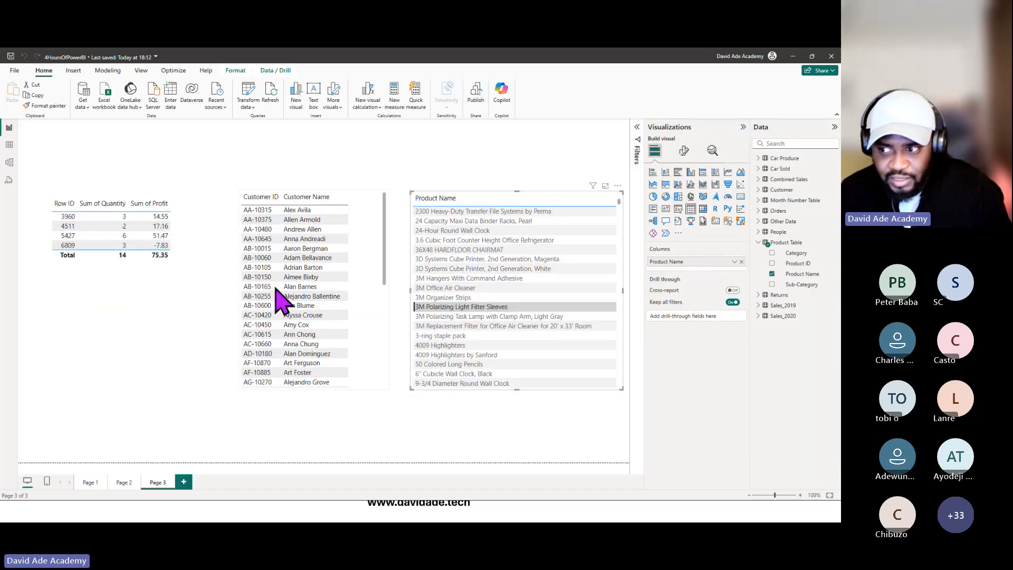
{"action": "left_click", "coordinate": [426, 355]}
{"action": "left_click", "coordinate": [423, 356]}
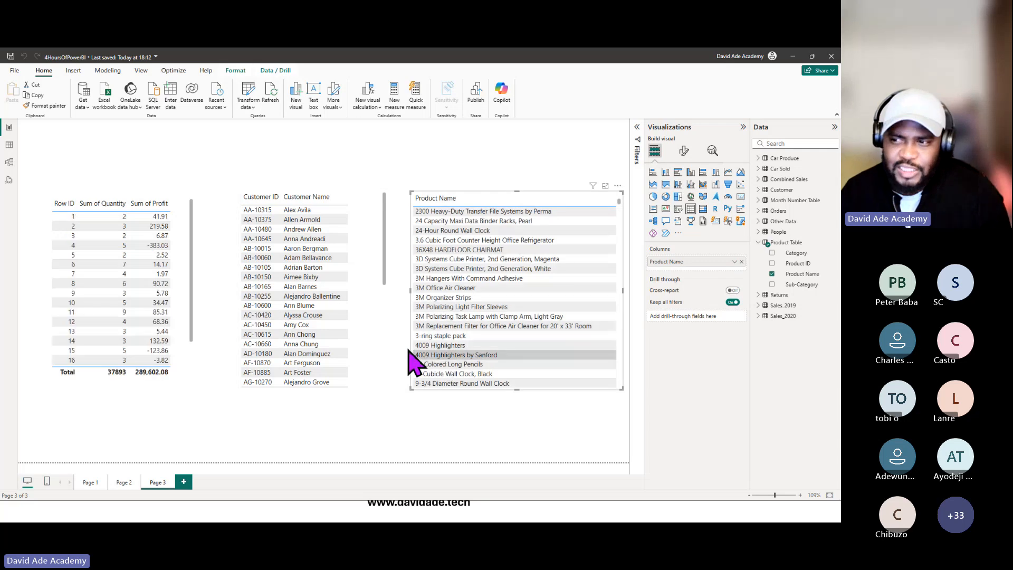
Set the cross-filter direction of the Orders–Customer relationship to Both and save it.
{"action": "left_click", "coordinate": [9, 162]}
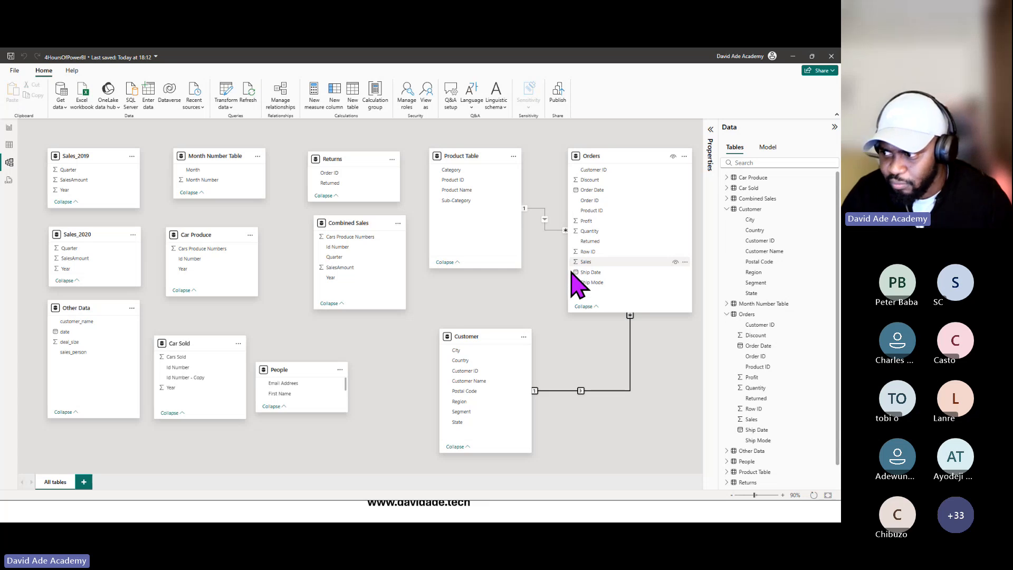
{"action": "double_click", "coordinate": [581, 392]}
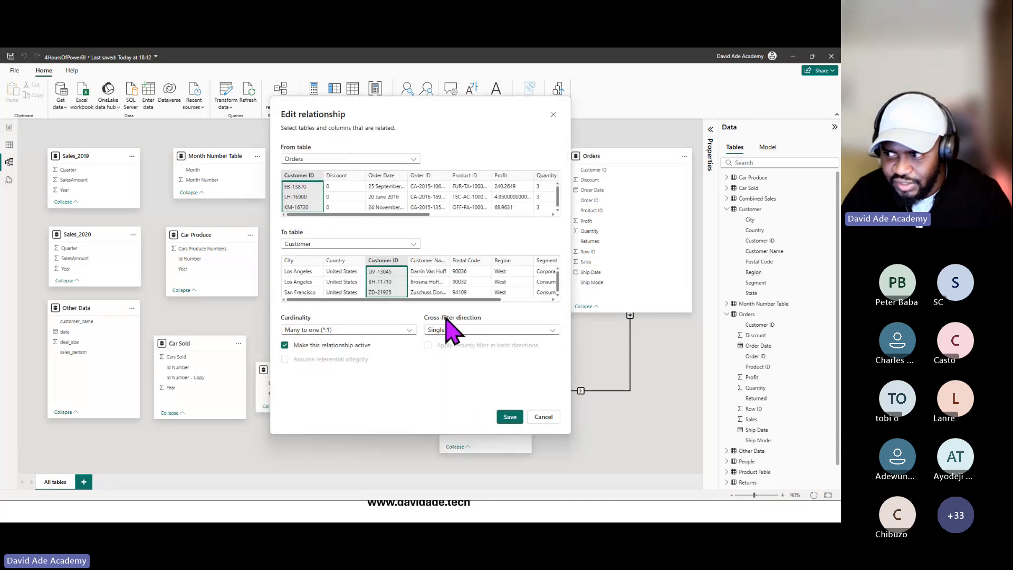
{"action": "left_click", "coordinate": [480, 329]}
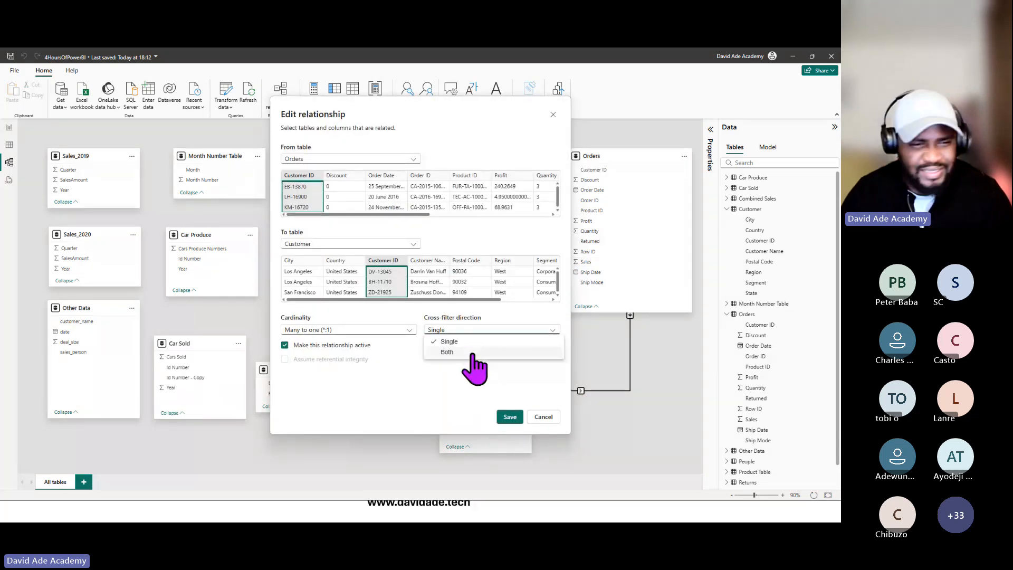
{"action": "left_click", "coordinate": [475, 356]}
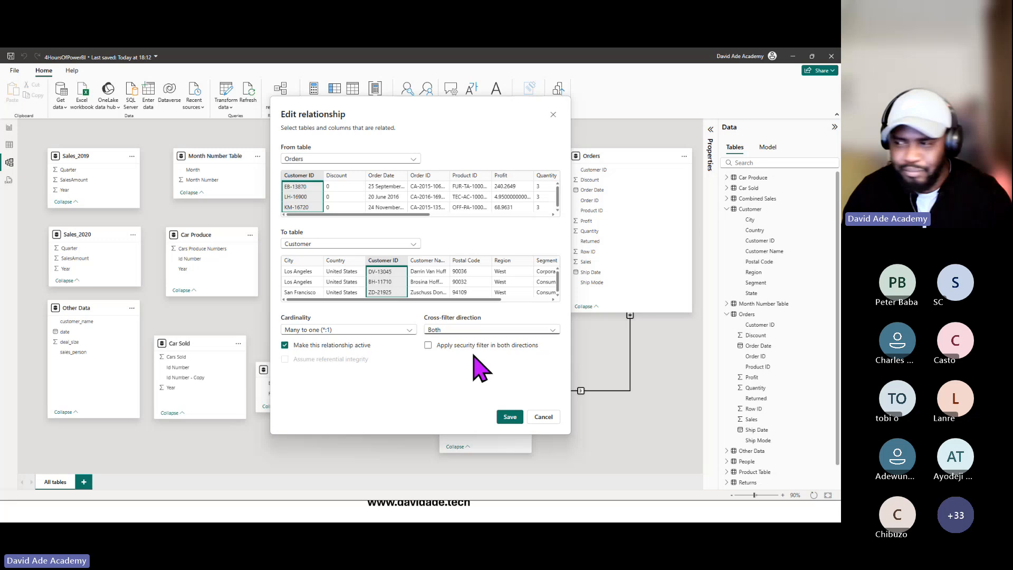
{"action": "left_click", "coordinate": [510, 417]}
Set the cross-filter direction of the Orders–Product Table relationship to Both and save it.
{"action": "double_click", "coordinate": [543, 219]}
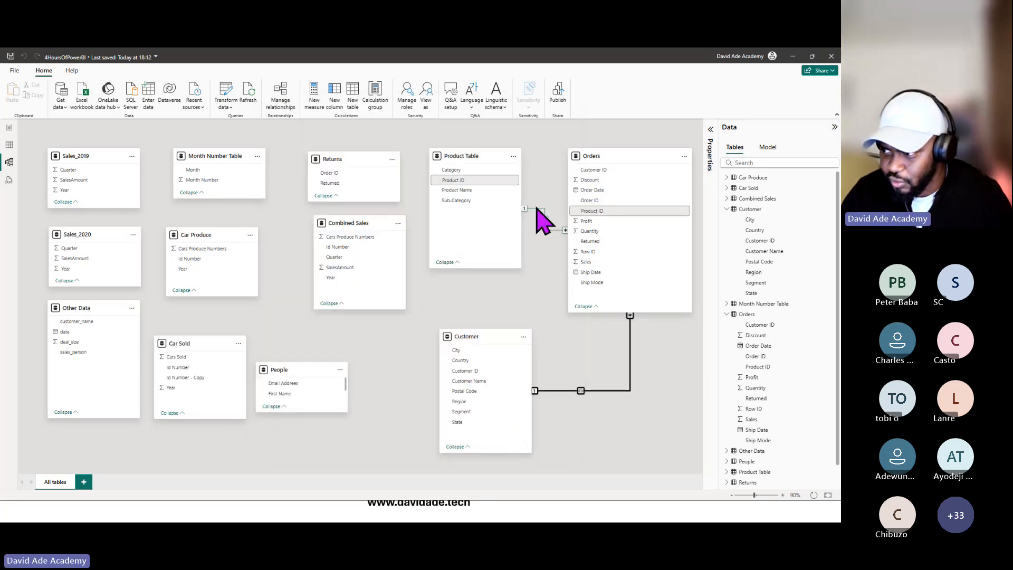
{"action": "left_click", "coordinate": [499, 330]}
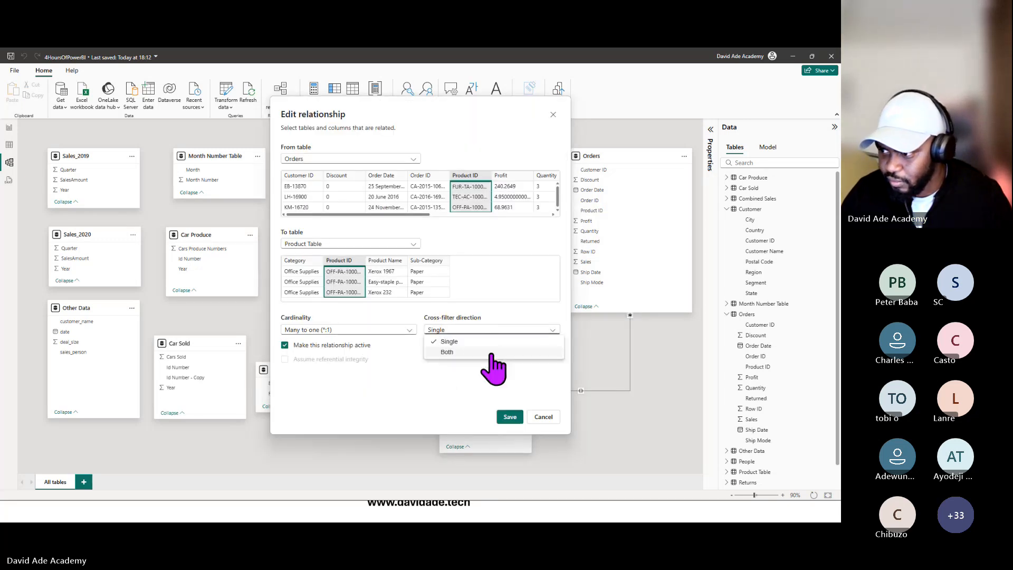
{"action": "left_click", "coordinate": [478, 356]}
{"action": "left_click", "coordinate": [510, 416]}
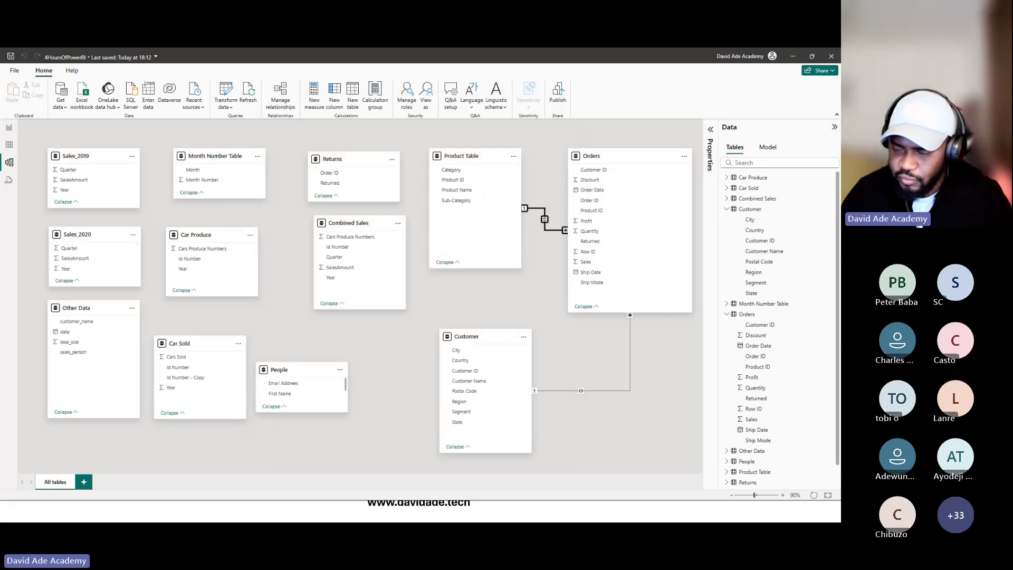
Test two-way filtering in the report by selecting rows in the product, Orders and customer visuals, including #10 White Business Envelopes, and clear the selection.
{"action": "left_click", "coordinate": [9, 127]}
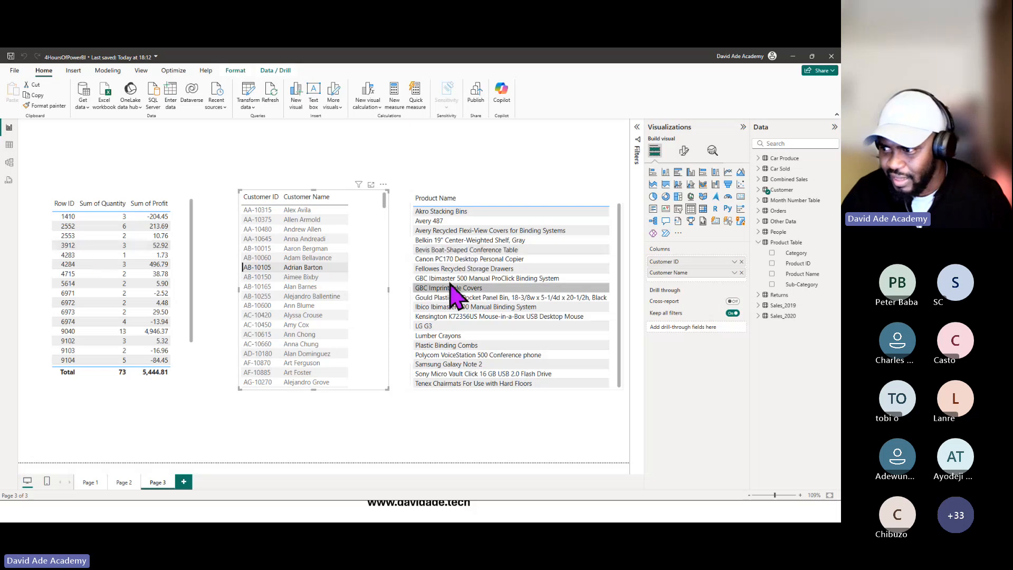
{"action": "left_click", "coordinate": [467, 280]}
{"action": "left_click", "coordinate": [466, 280]}
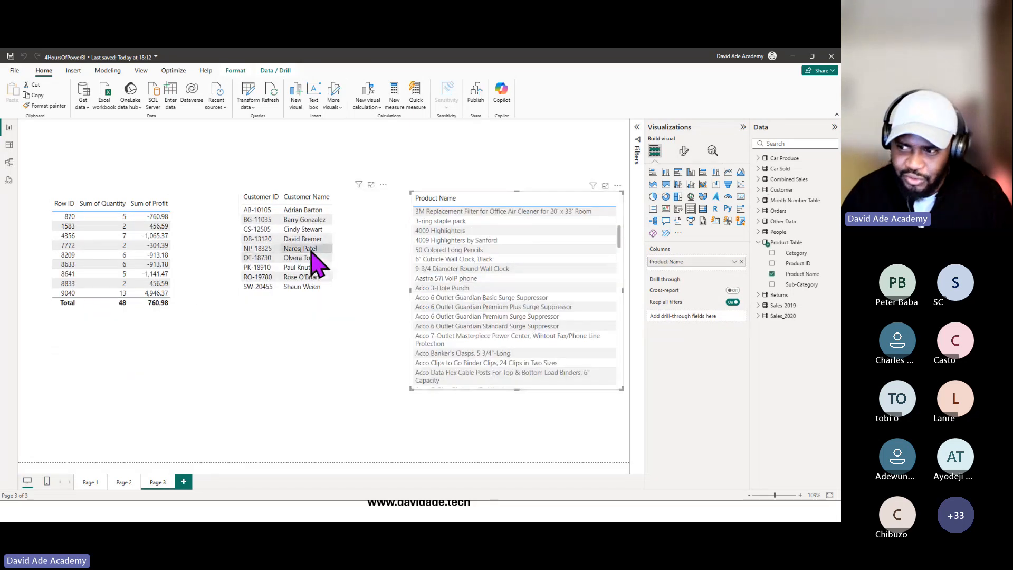
{"action": "left_click", "coordinate": [69, 255]}
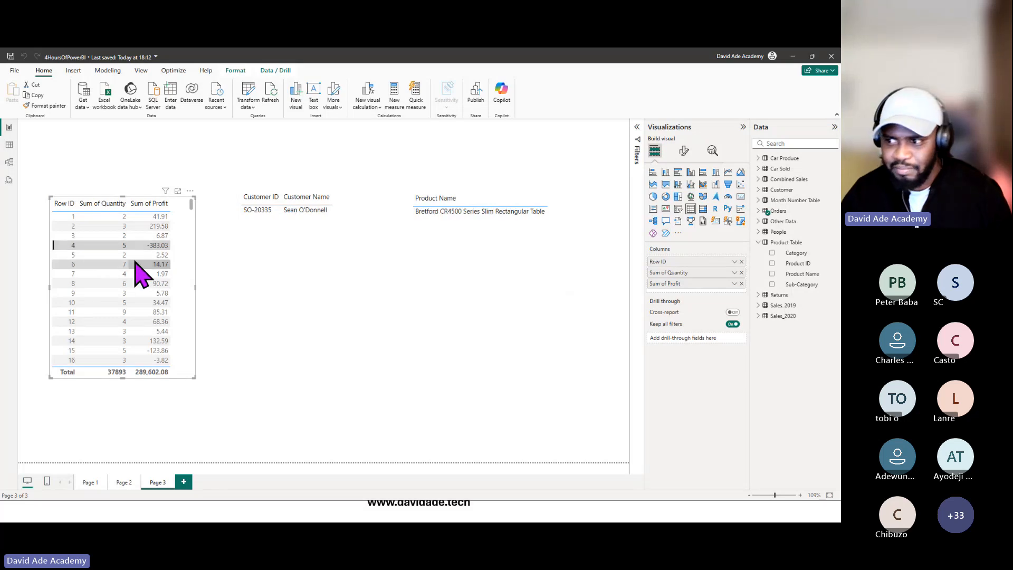
{"action": "left_click", "coordinate": [118, 246]}
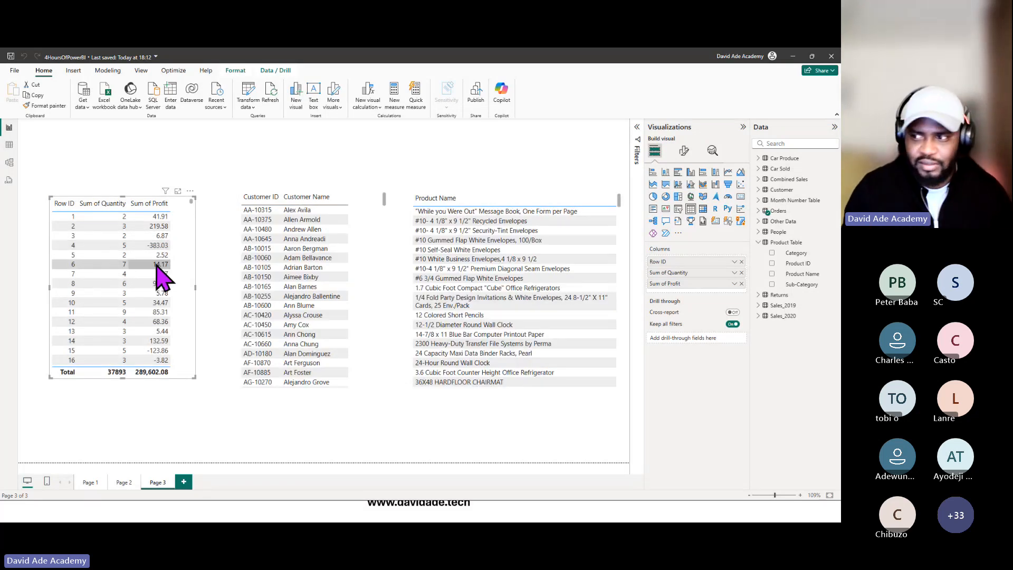
{"action": "left_click", "coordinate": [275, 287]}
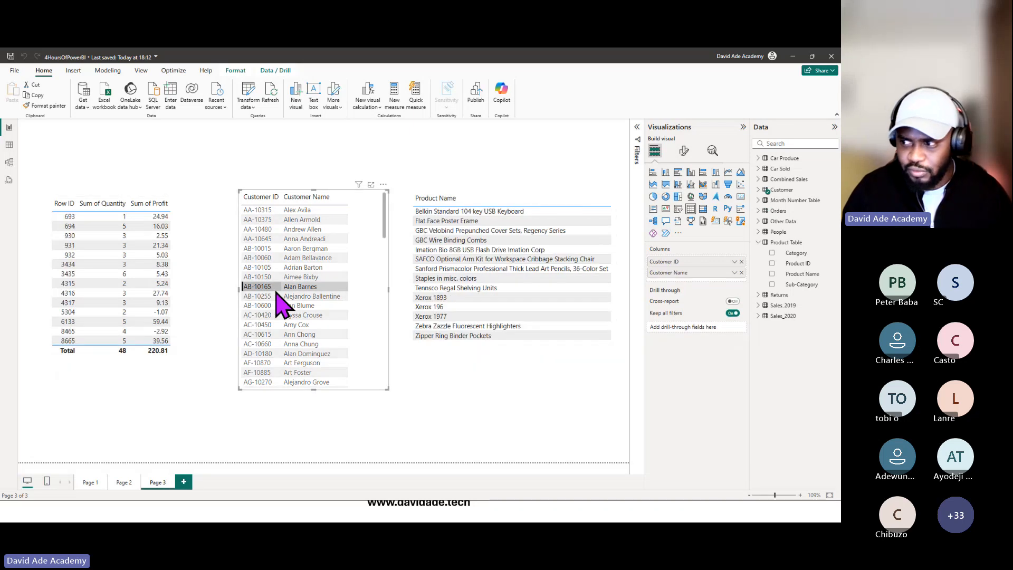
{"action": "left_click", "coordinate": [438, 259]}
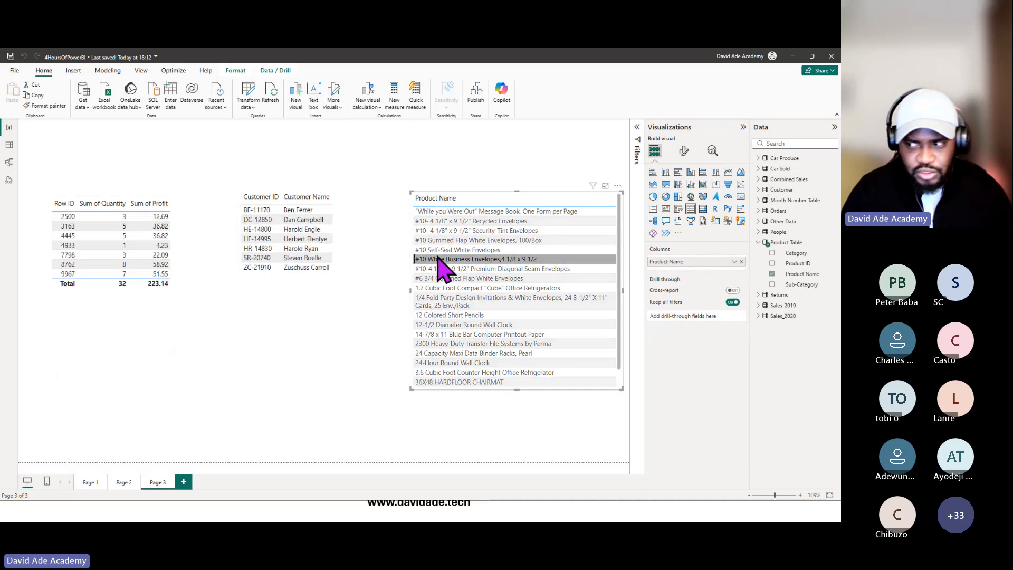
{"action": "left_click", "coordinate": [93, 237]}
{"action": "left_click", "coordinate": [98, 251]}
{"action": "left_click", "coordinate": [93, 237]}
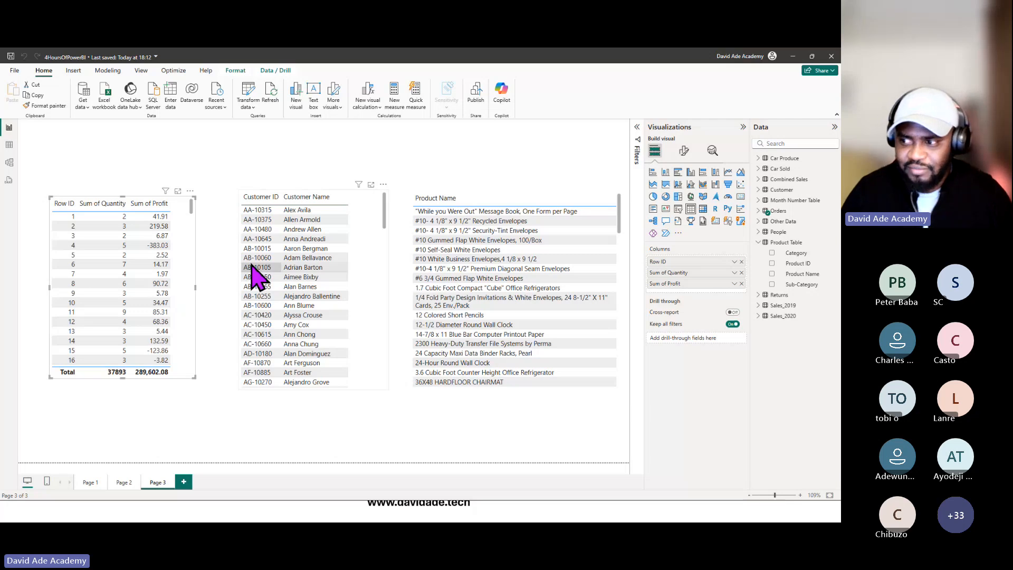
Shift the customer table visual toward the Orders table visual and delete the Orders visual from the report page.
{"action": "left_click", "coordinate": [242, 292]}
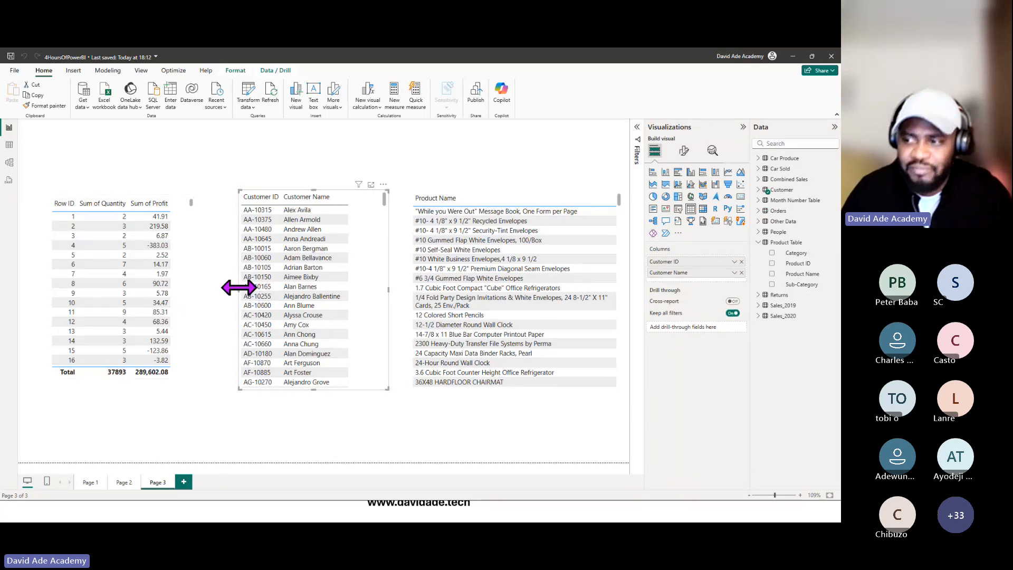
{"action": "left_click_drag", "start_coordinate": [239, 287], "coordinate": [208, 289]}
{"action": "left_click", "coordinate": [179, 297]}
{"action": "key", "text": "Delete"}
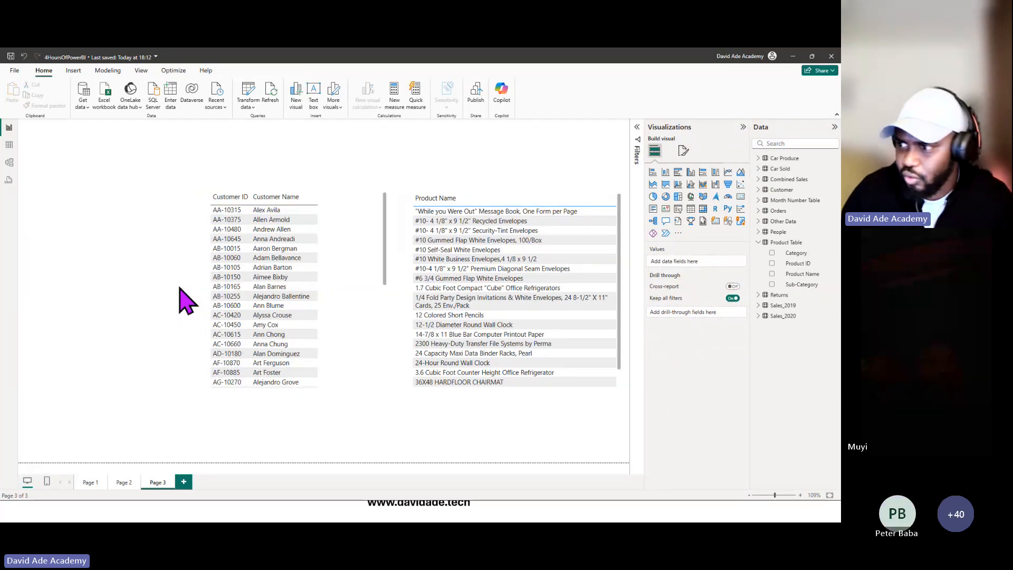
Reposition the customer table visual, add Product Name from Product Table to it, and enlarge the visual to fit the new column.
{"action": "left_click", "coordinate": [287, 301]}
{"action": "left_click_drag", "start_coordinate": [287, 300], "coordinate": [264, 280]}
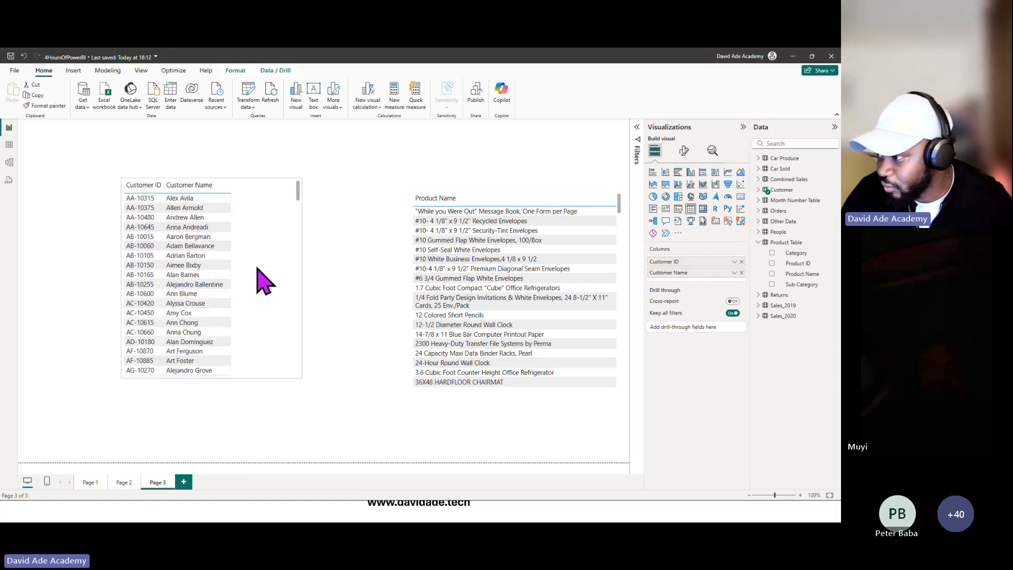
{"action": "left_click", "coordinate": [783, 276]}
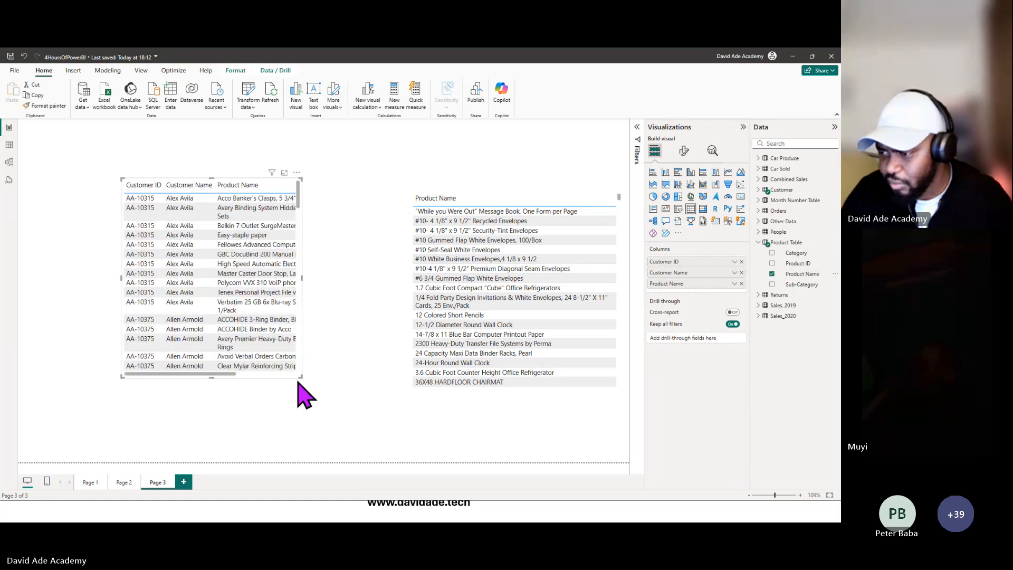
{"action": "left_click_drag", "start_coordinate": [299, 383], "coordinate": [399, 434]}
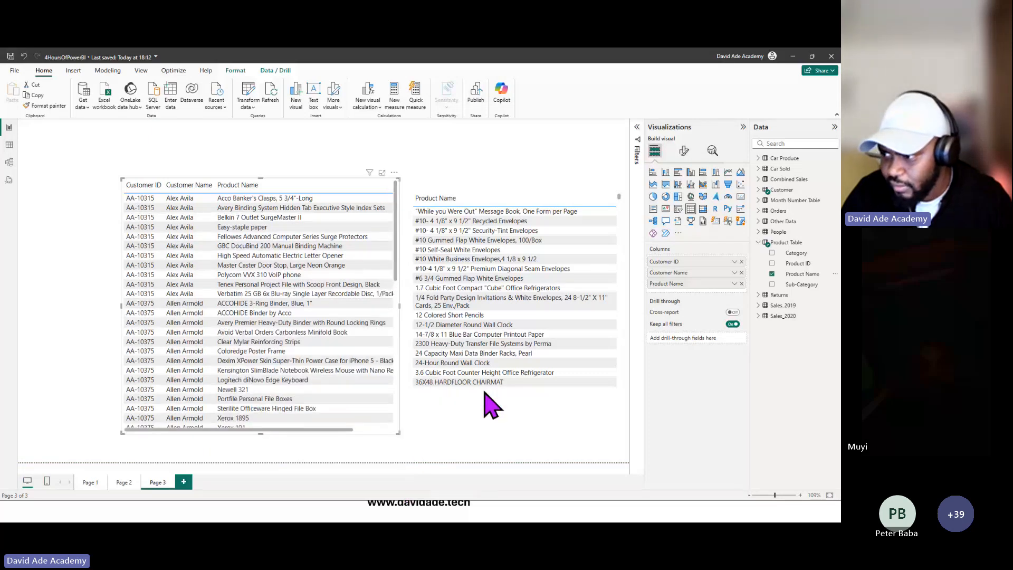
Delete the separate Product Name table visual and widen the combined customer and product table so full product names fit.
{"action": "scroll", "coordinate": [484, 394], "scroll_direction": "down", "scroll_amount": 1}
{"action": "left_click", "coordinate": [483, 393]}
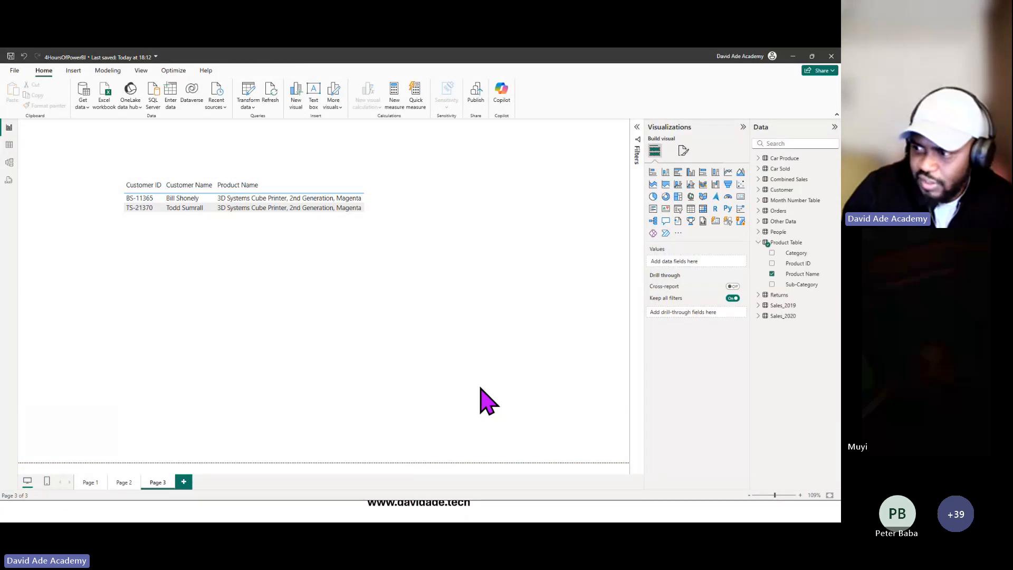
{"action": "key", "text": "Delete"}
{"action": "scroll", "coordinate": [397, 312], "scroll_direction": "down", "scroll_amount": 3}
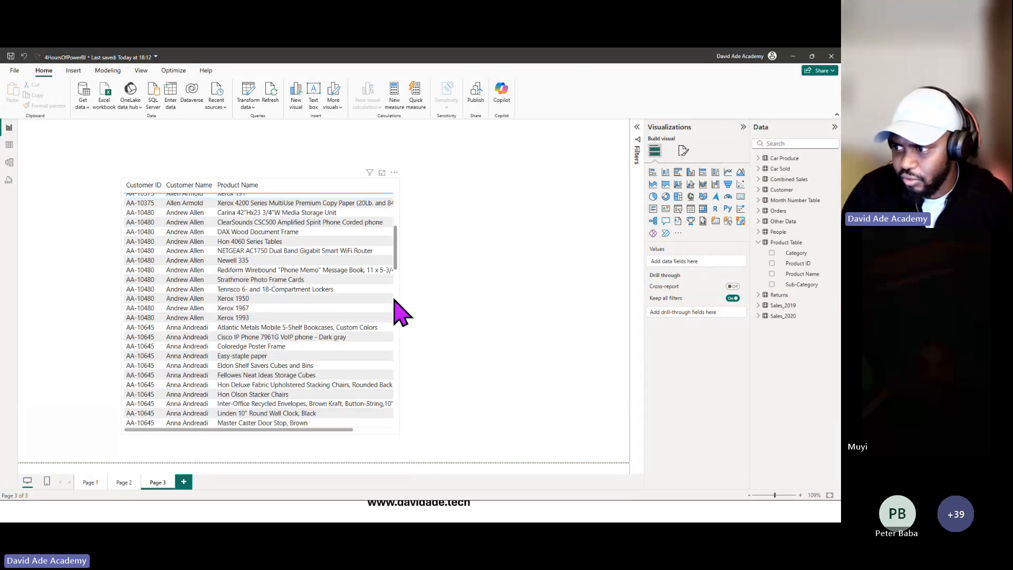
{"action": "left_click_drag", "start_coordinate": [398, 307], "coordinate": [499, 311]}
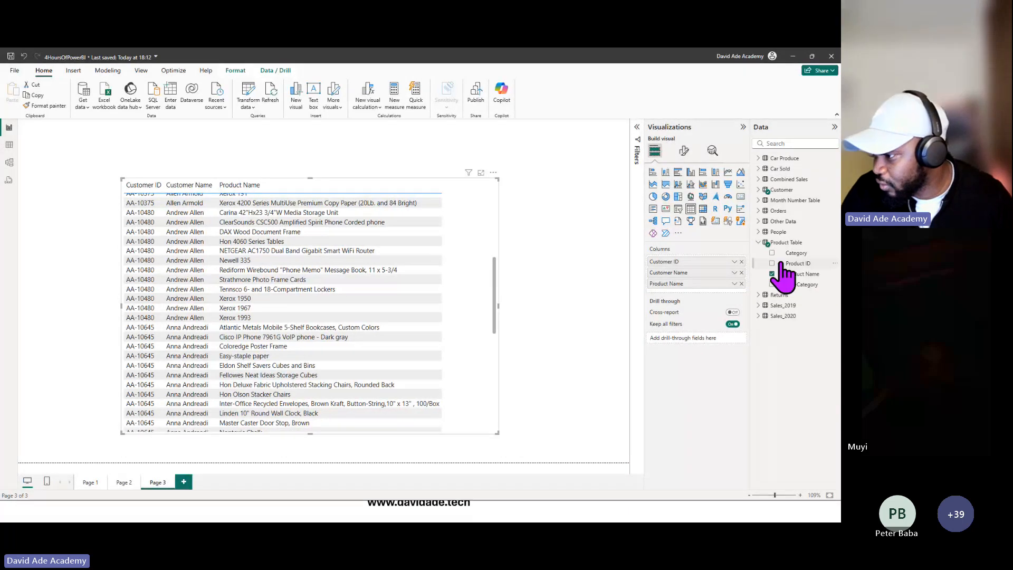
Add Discount, Quantity and Profit from Orders to the combined table, then widen and reposition it so all columns fit on the page.
{"action": "left_click", "coordinate": [766, 211]}
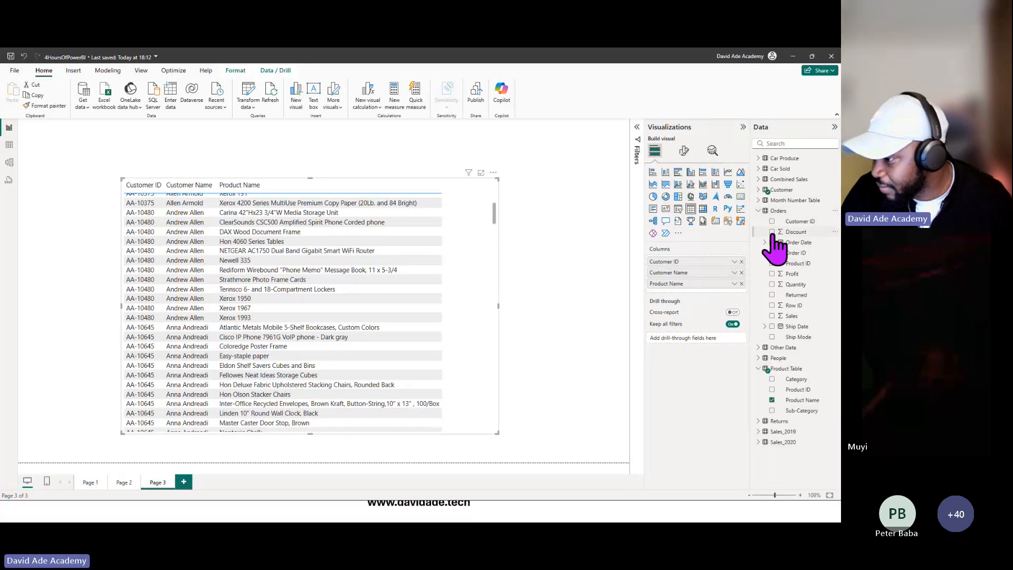
{"action": "left_click", "coordinate": [772, 232]}
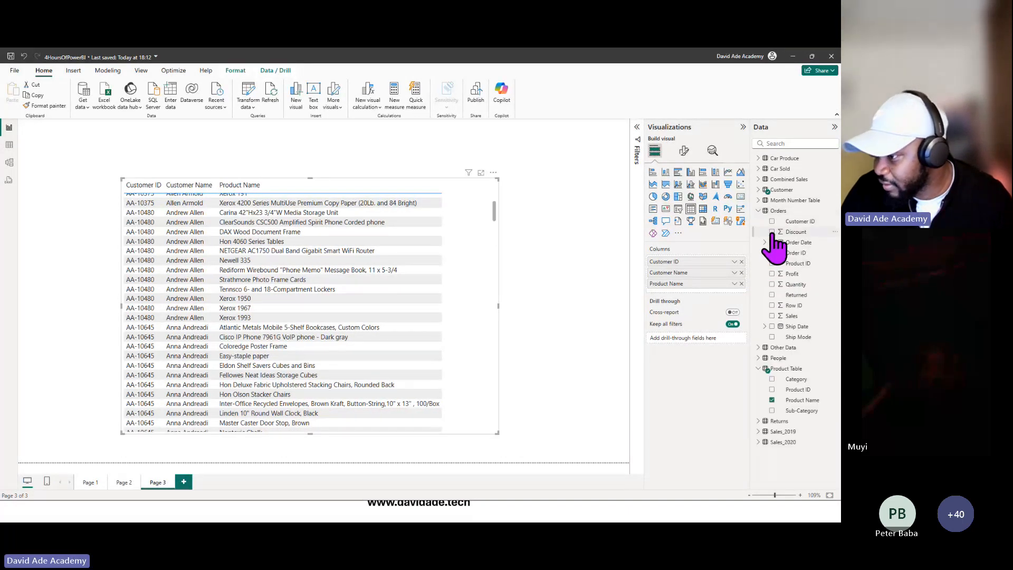
{"action": "left_click", "coordinate": [773, 285]}
{"action": "left_click", "coordinate": [773, 274]}
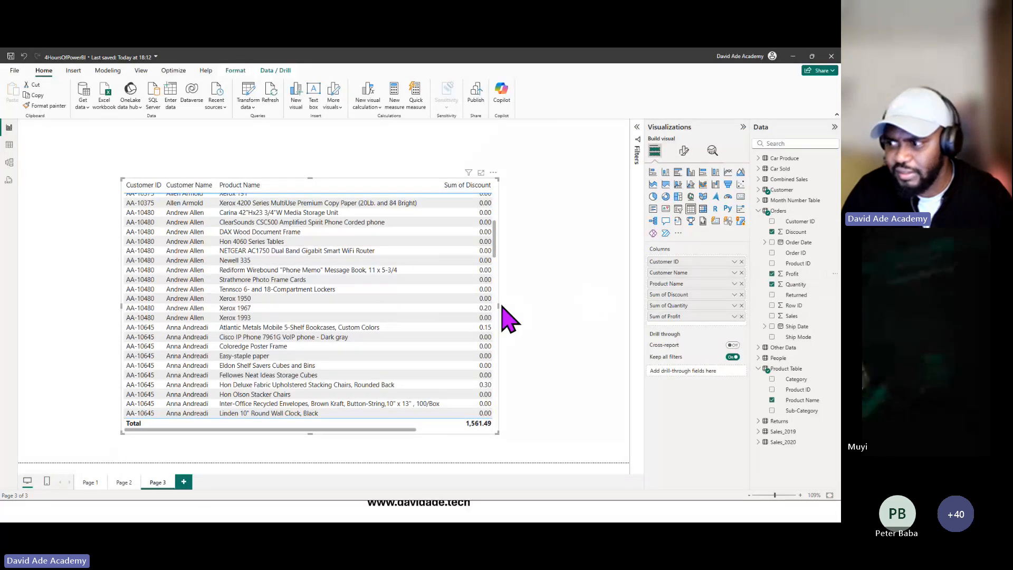
{"action": "left_click_drag", "start_coordinate": [497, 304], "coordinate": [631, 303]}
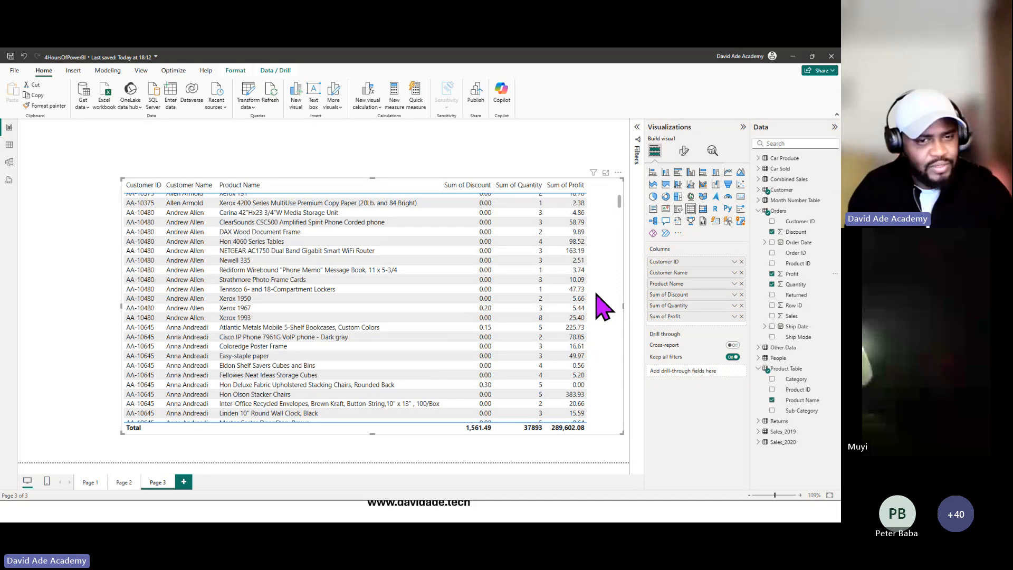
{"action": "left_click_drag", "start_coordinate": [597, 294], "coordinate": [556, 273]}
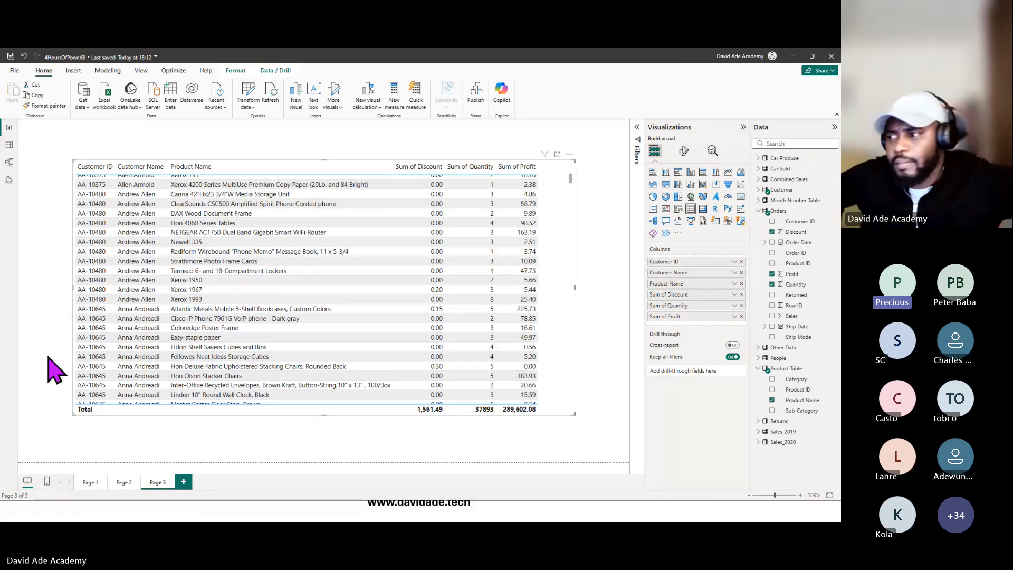
{"action": "left_click", "coordinate": [451, 151]}
{"action": "key", "text": "super+Down"}
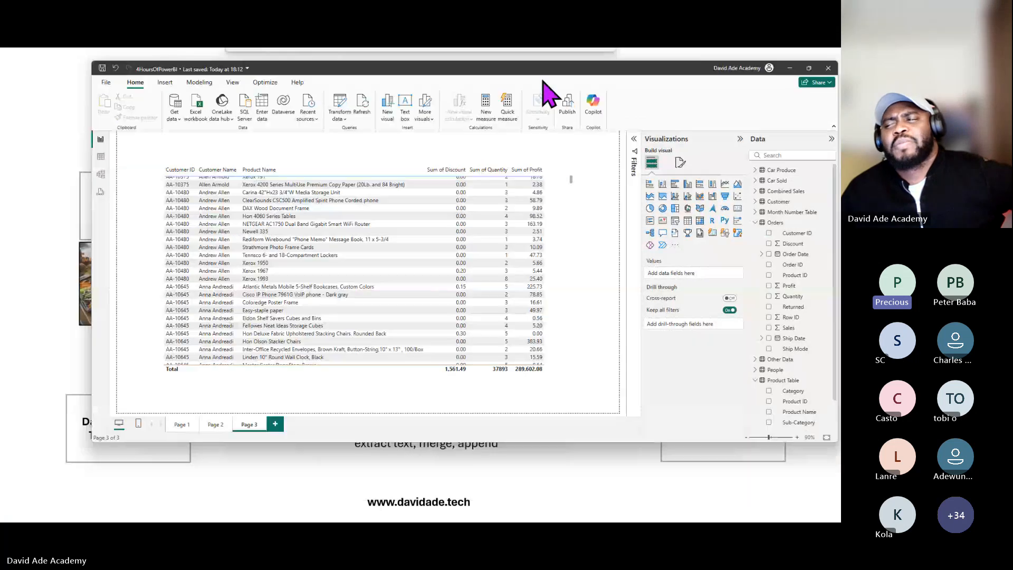
{"action": "left_click_drag", "start_coordinate": [543, 82], "coordinate": [501, 104]}
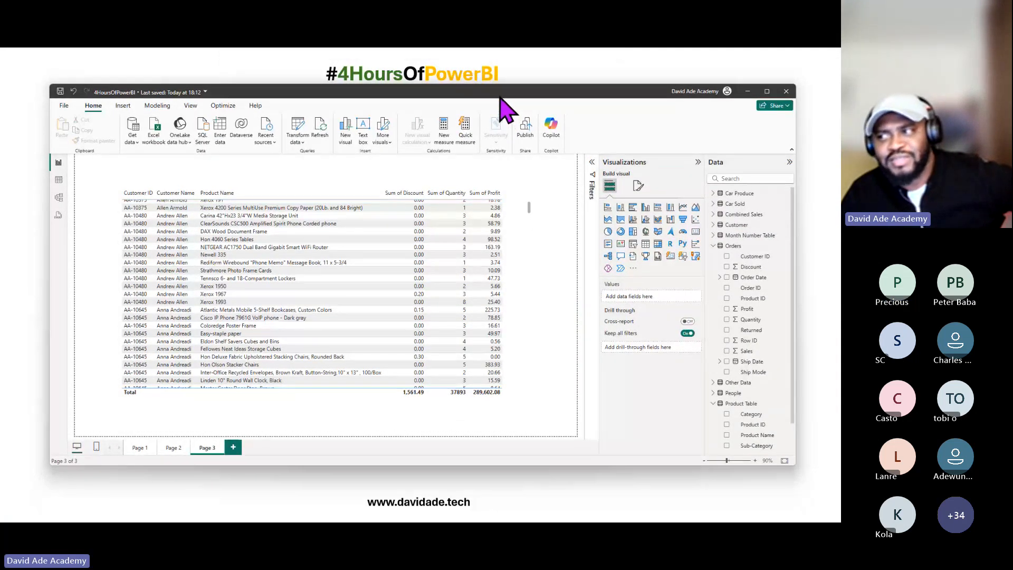
{"action": "left_click_drag", "start_coordinate": [502, 104], "coordinate": [512, 111]}
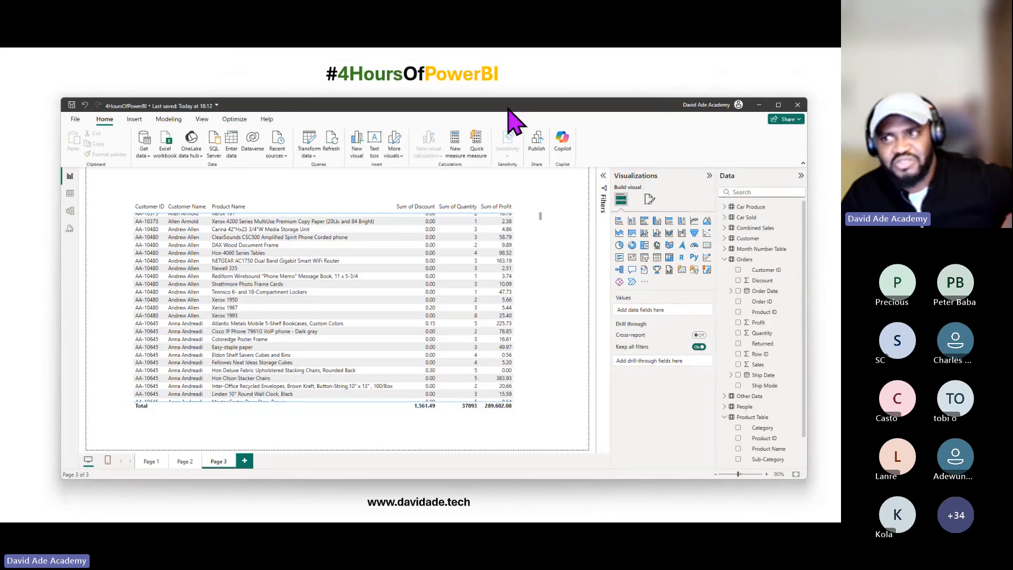
{"action": "left_click_drag", "start_coordinate": [509, 110], "coordinate": [512, 109]}
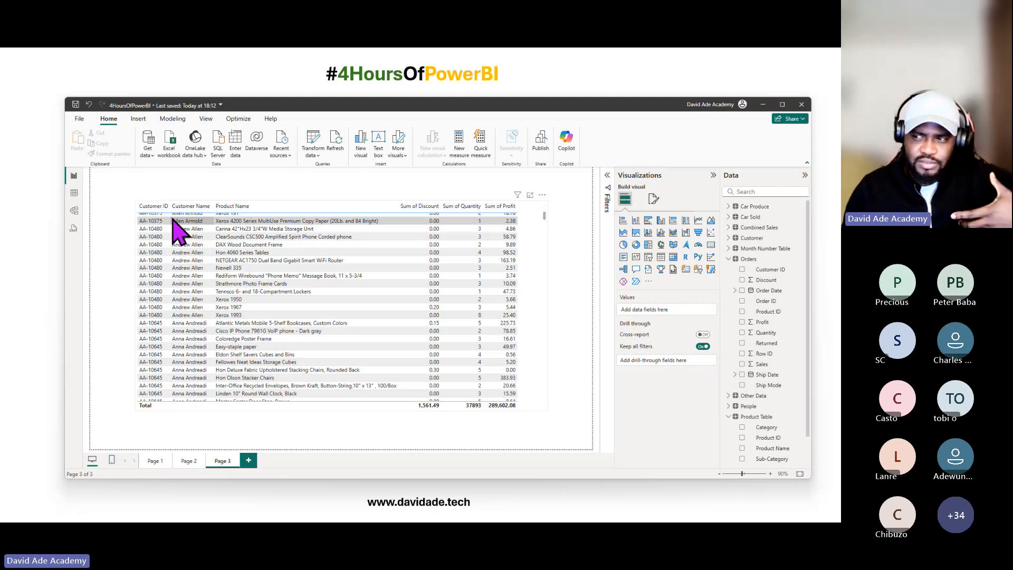
{"action": "left_click", "coordinate": [267, 208]}
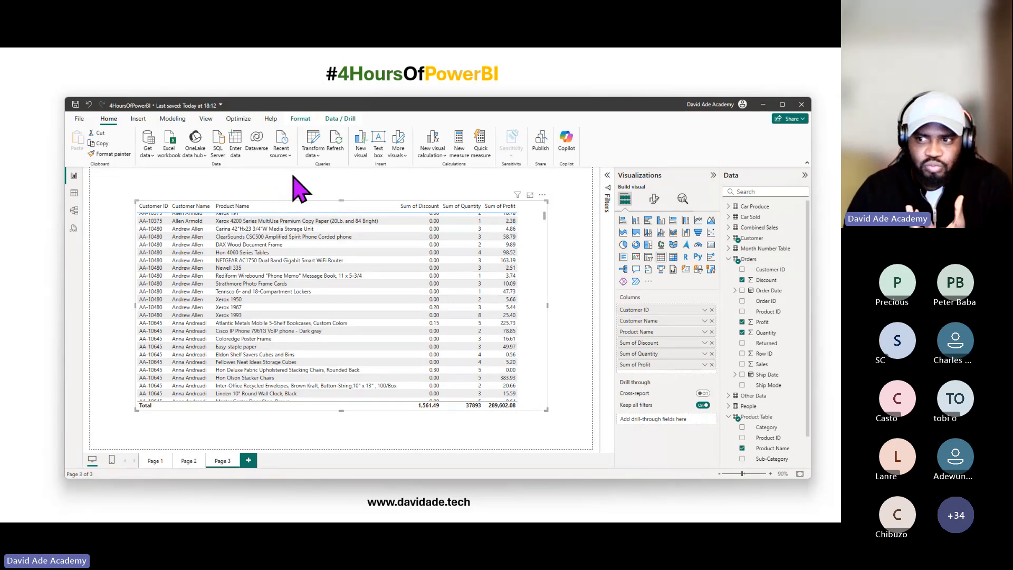
{"action": "left_click", "coordinate": [783, 104]}
{"action": "left_click", "coordinate": [399, 148]}
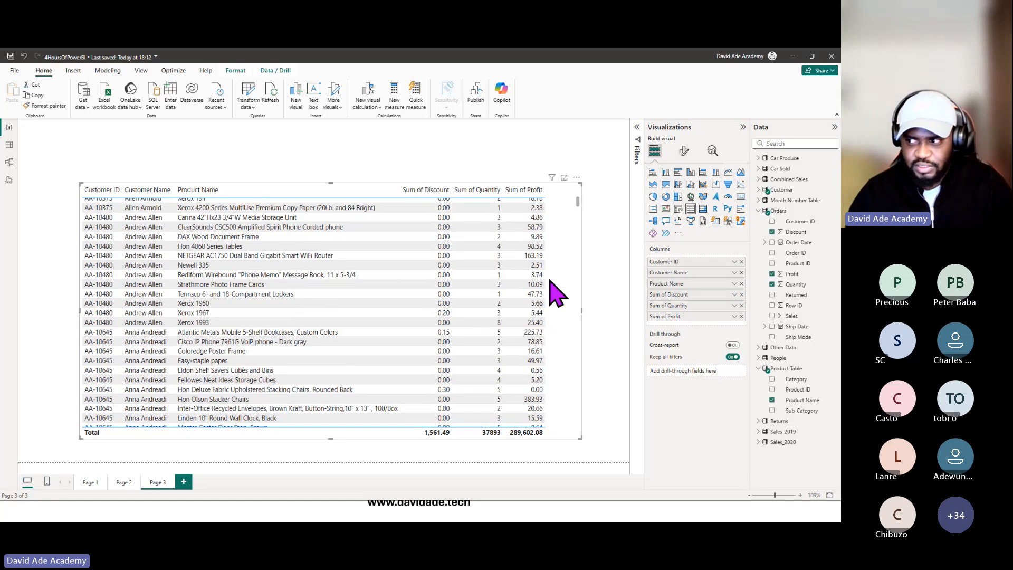
{"action": "left_click", "coordinate": [557, 274]}
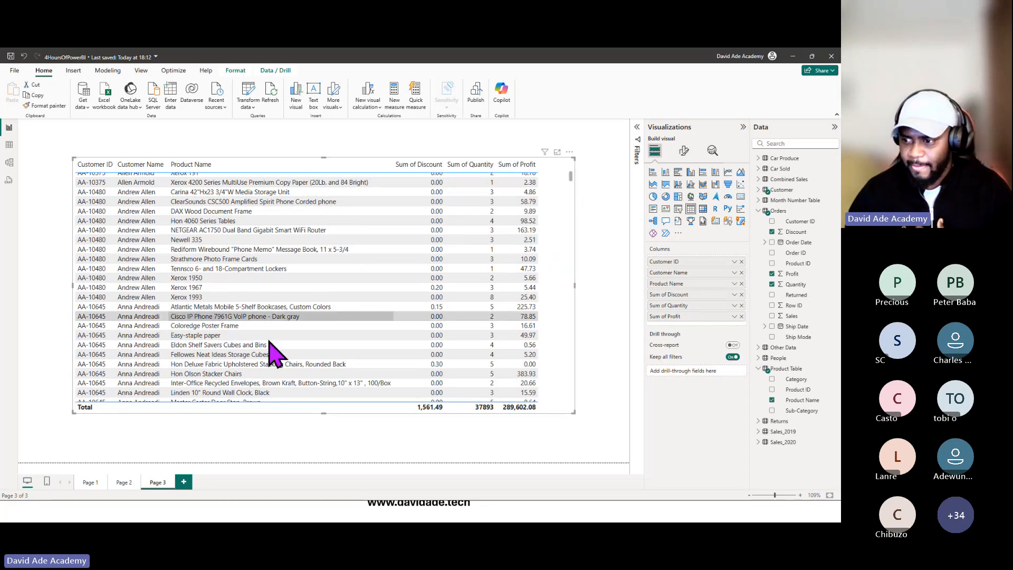
Delete report pages Page 2 and Page 1, keeping only Page 3 with the combined table.
{"action": "left_click", "coordinate": [134, 482]}
{"action": "left_click", "coordinate": [490, 298]}
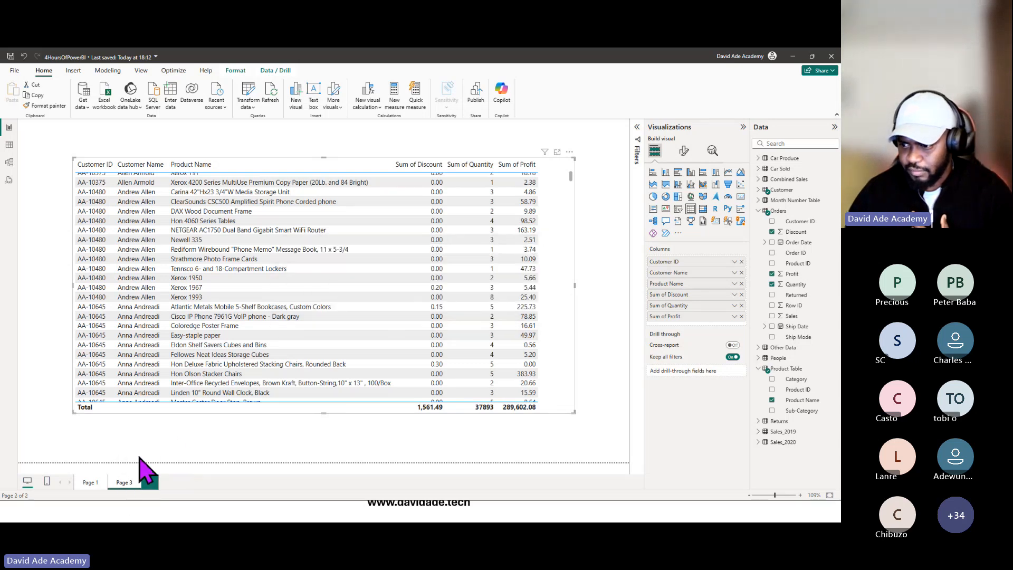
{"action": "left_click", "coordinate": [136, 482]}
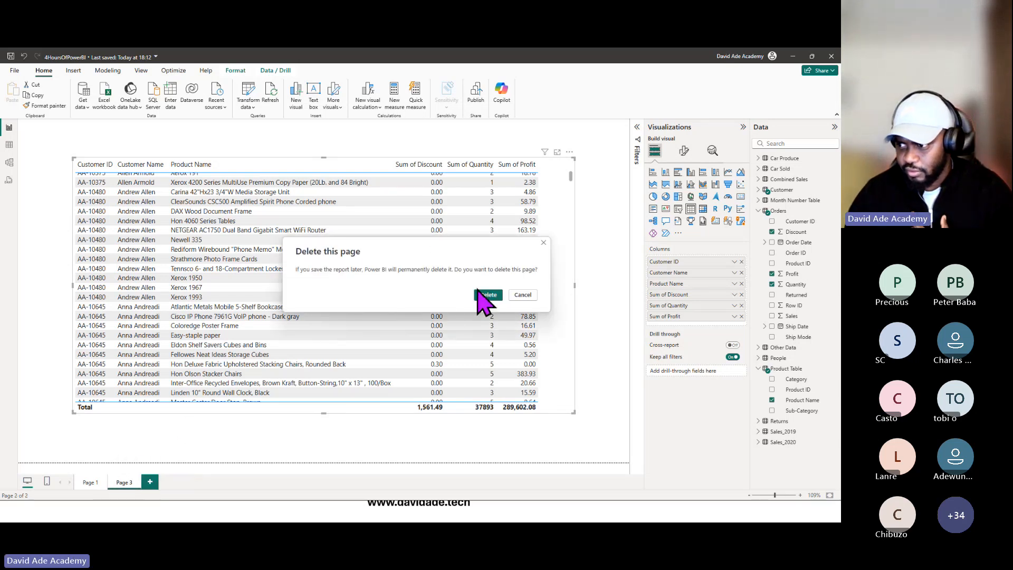
{"action": "left_click", "coordinate": [480, 294]}
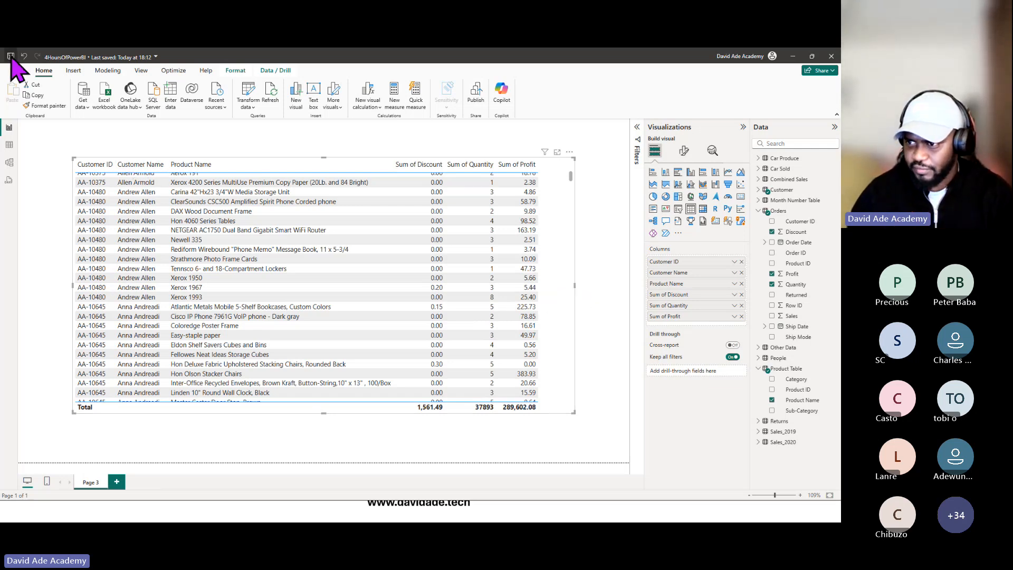
Save the report and publish it to the #4HoursOfPowerBI workspace, replacing the existing 4HoursOfPowerBI dataset.
{"action": "left_click", "coordinate": [477, 95]}
{"action": "left_click", "coordinate": [393, 257]}
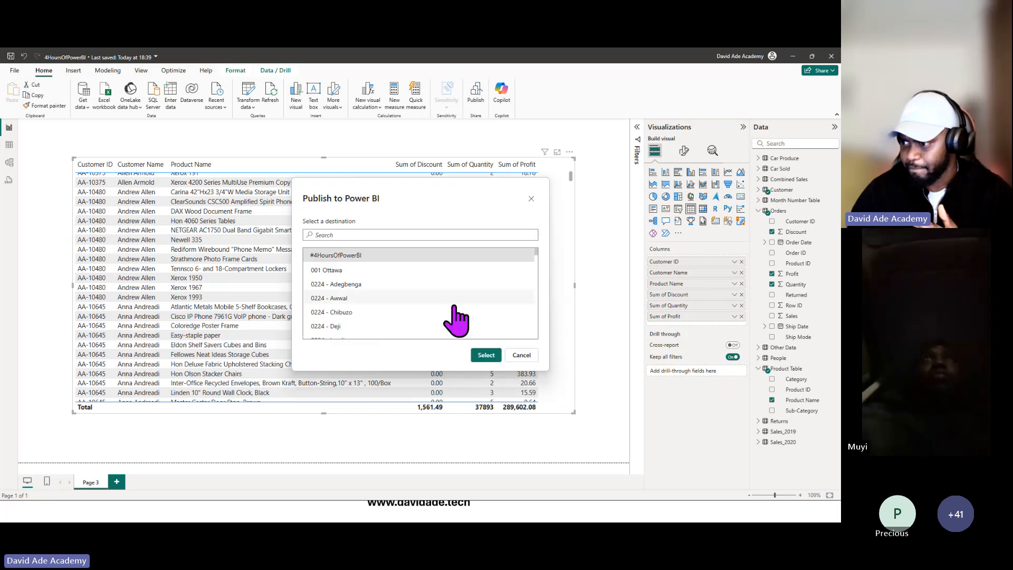
{"action": "left_click", "coordinate": [484, 354]}
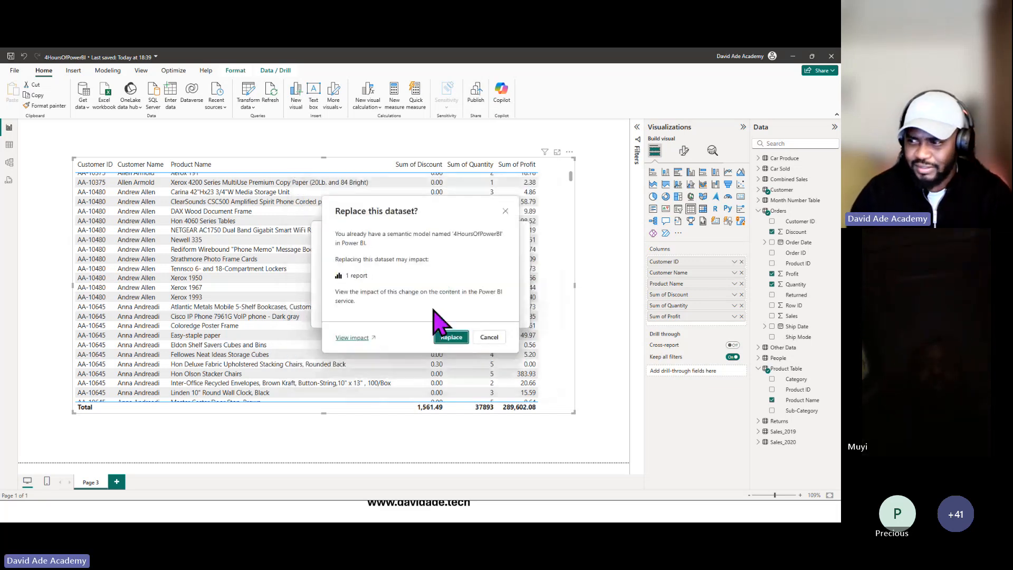
{"action": "left_click", "coordinate": [451, 337]}
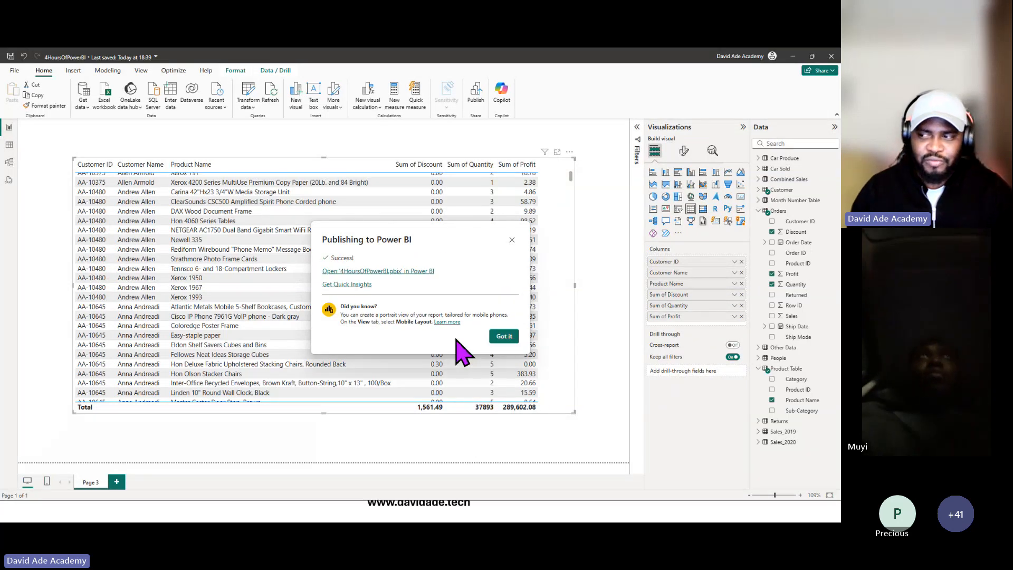
{"action": "left_click", "coordinate": [497, 334]}
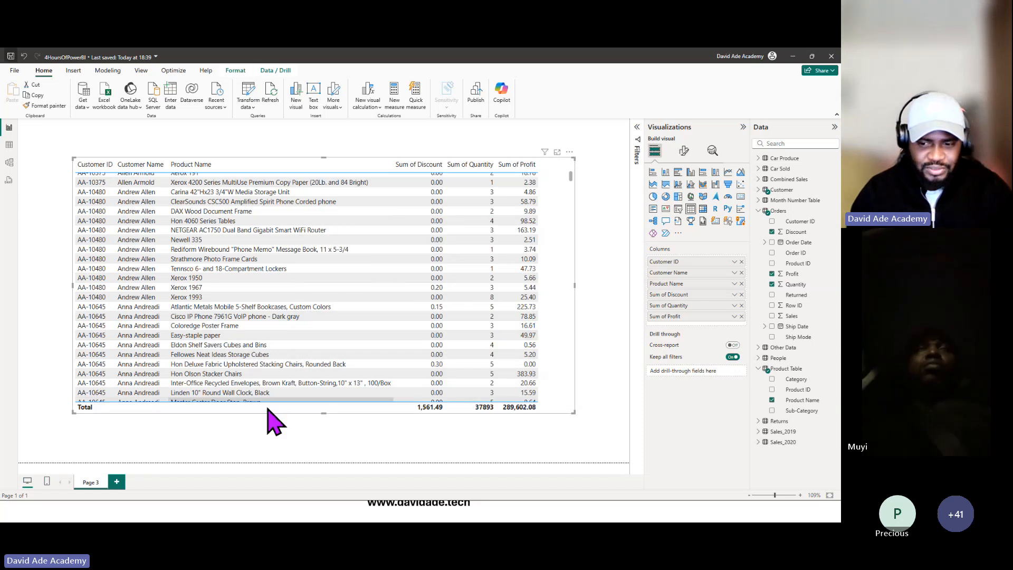
Switch to the Power BI service in the browser, reload the 4HoursOfPowerBI semantic model details, and open its downstream report.
{"action": "key", "text": "alt+Tab"}
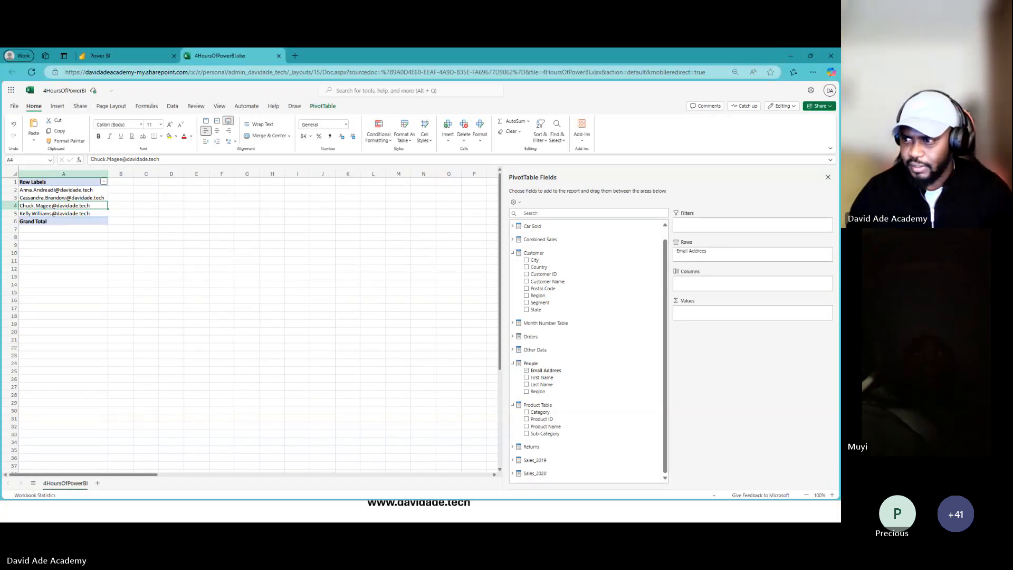
{"action": "left_click", "coordinate": [140, 60]}
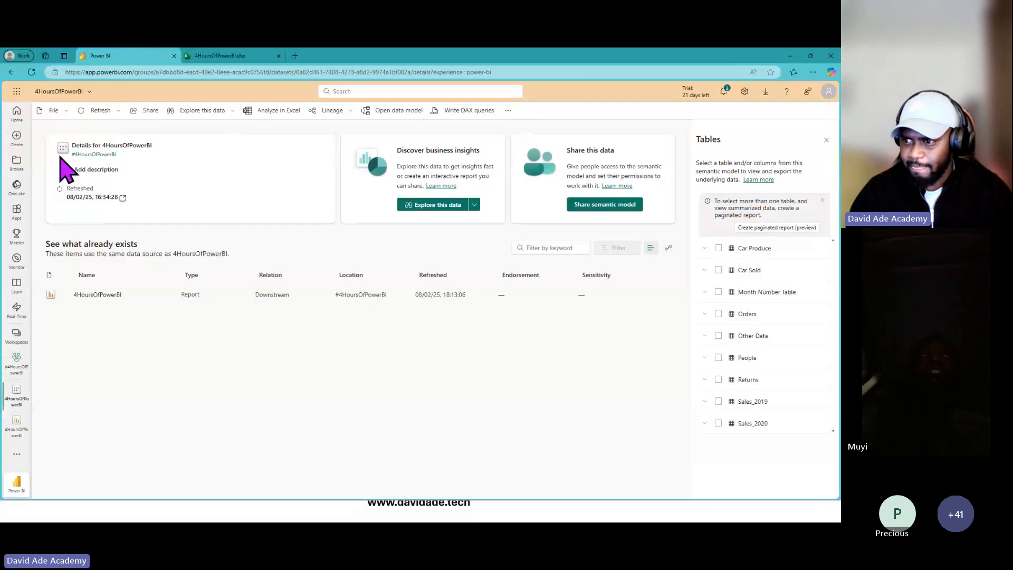
{"action": "left_click", "coordinate": [31, 72]}
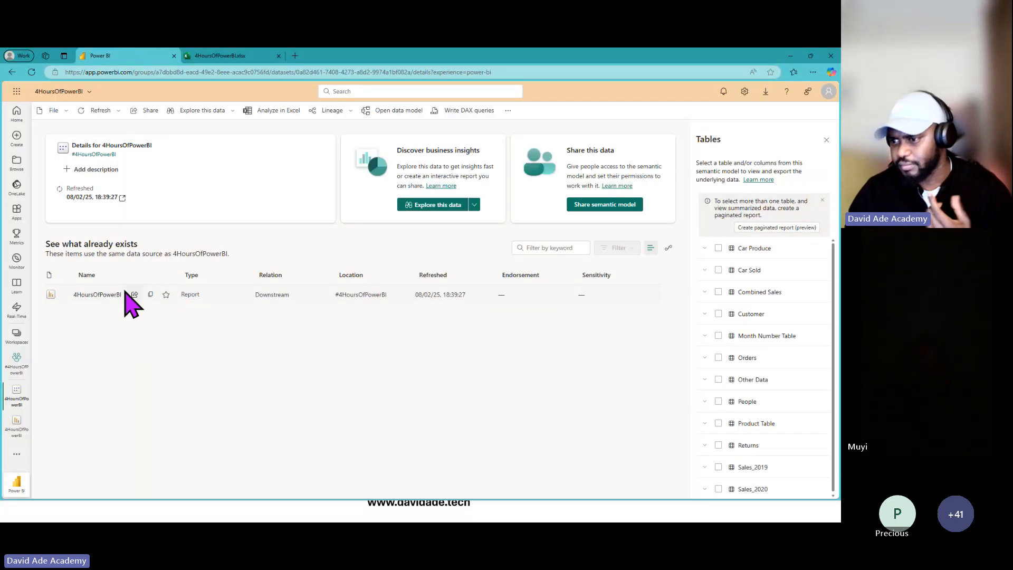
{"action": "left_click", "coordinate": [97, 296]}
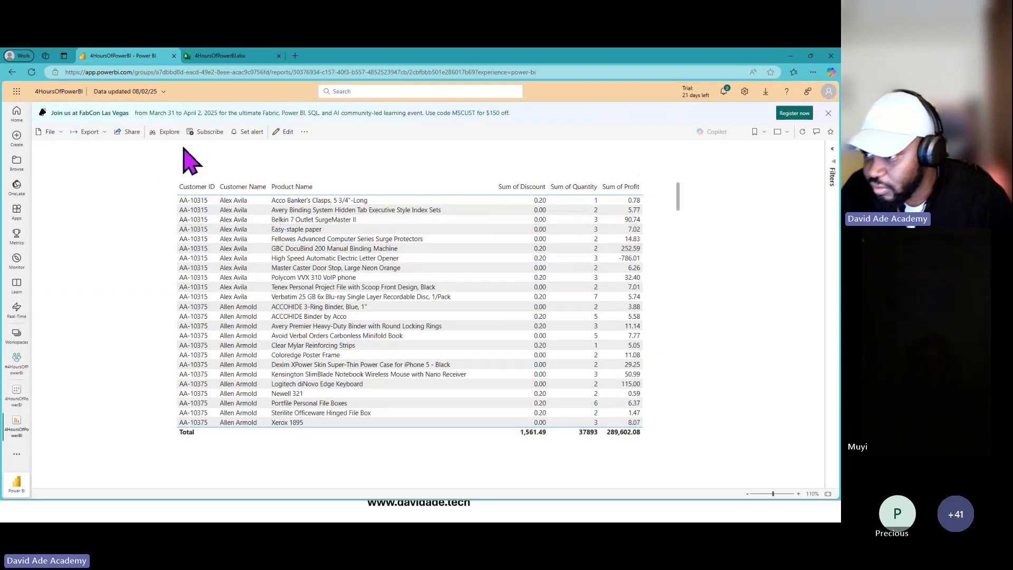
Export the report to PowerPoint with live data embedded, open the presentation in PowerPoint, and select the Fellowes Advanced Computer Series Surge Protectors row.
{"action": "left_click", "coordinate": [89, 131]}
{"action": "left_click", "coordinate": [103, 163]}
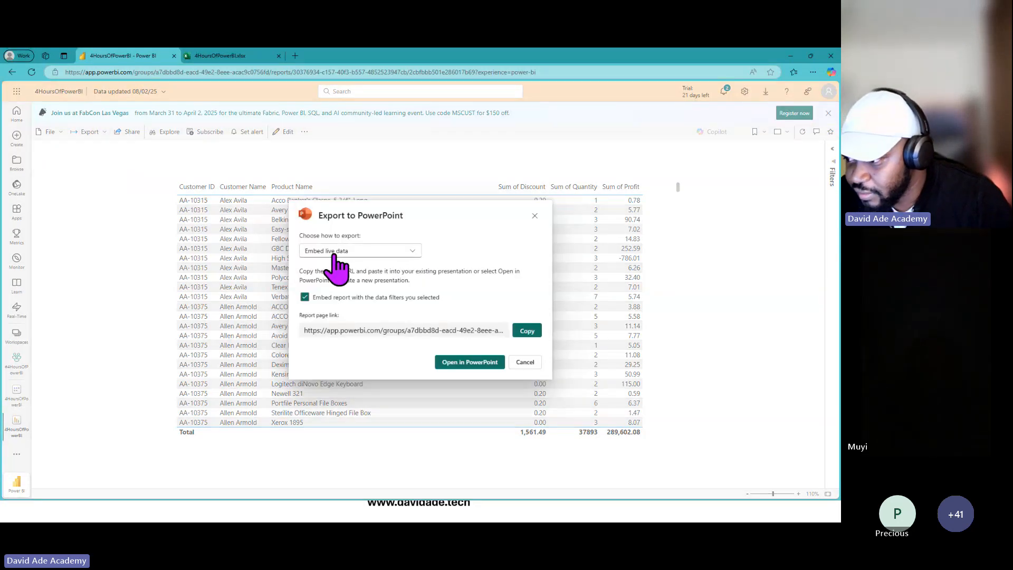
{"action": "left_click", "coordinate": [456, 362]}
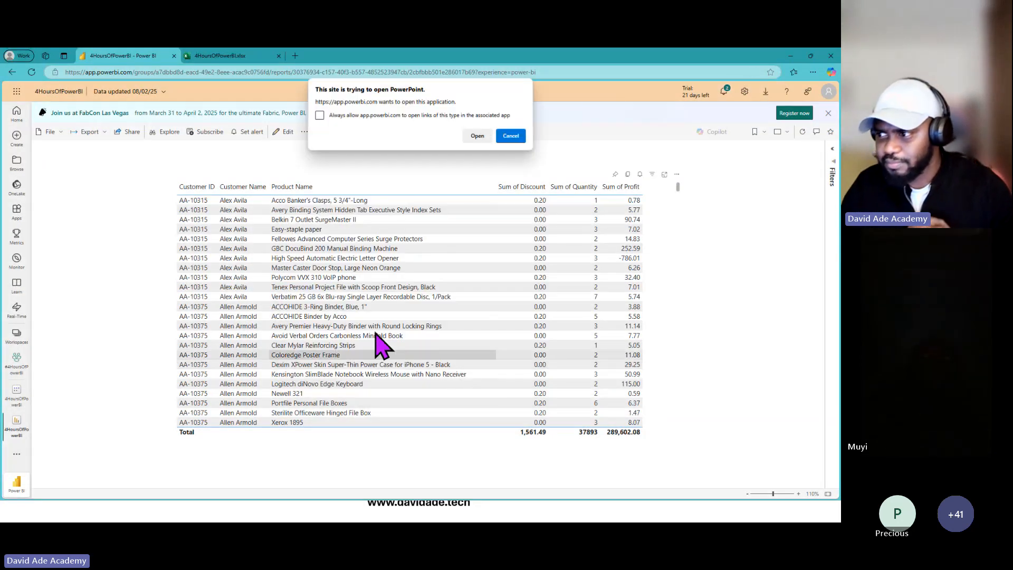
{"action": "left_click", "coordinate": [478, 137]}
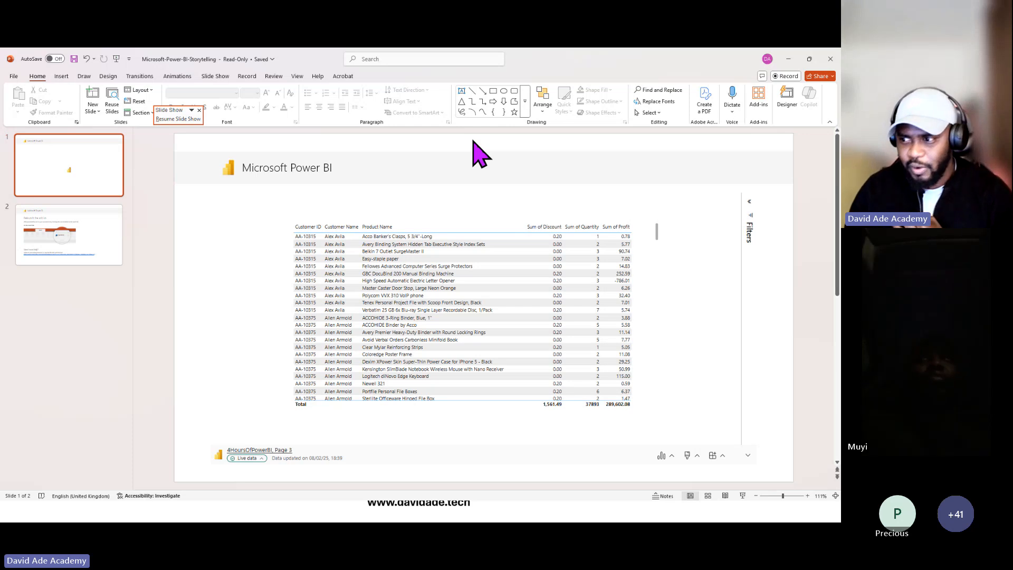
{"action": "left_click", "coordinate": [300, 267]}
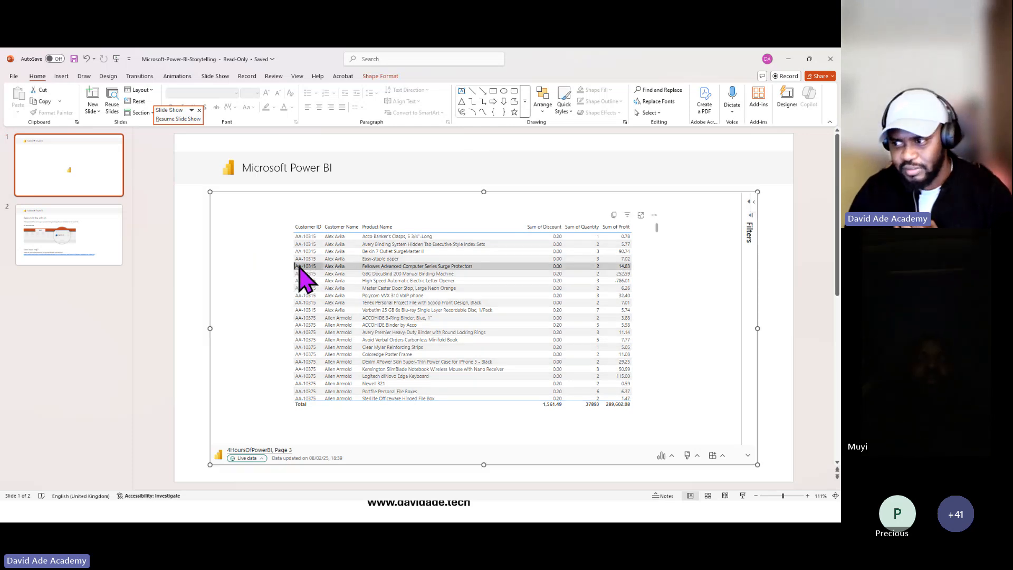